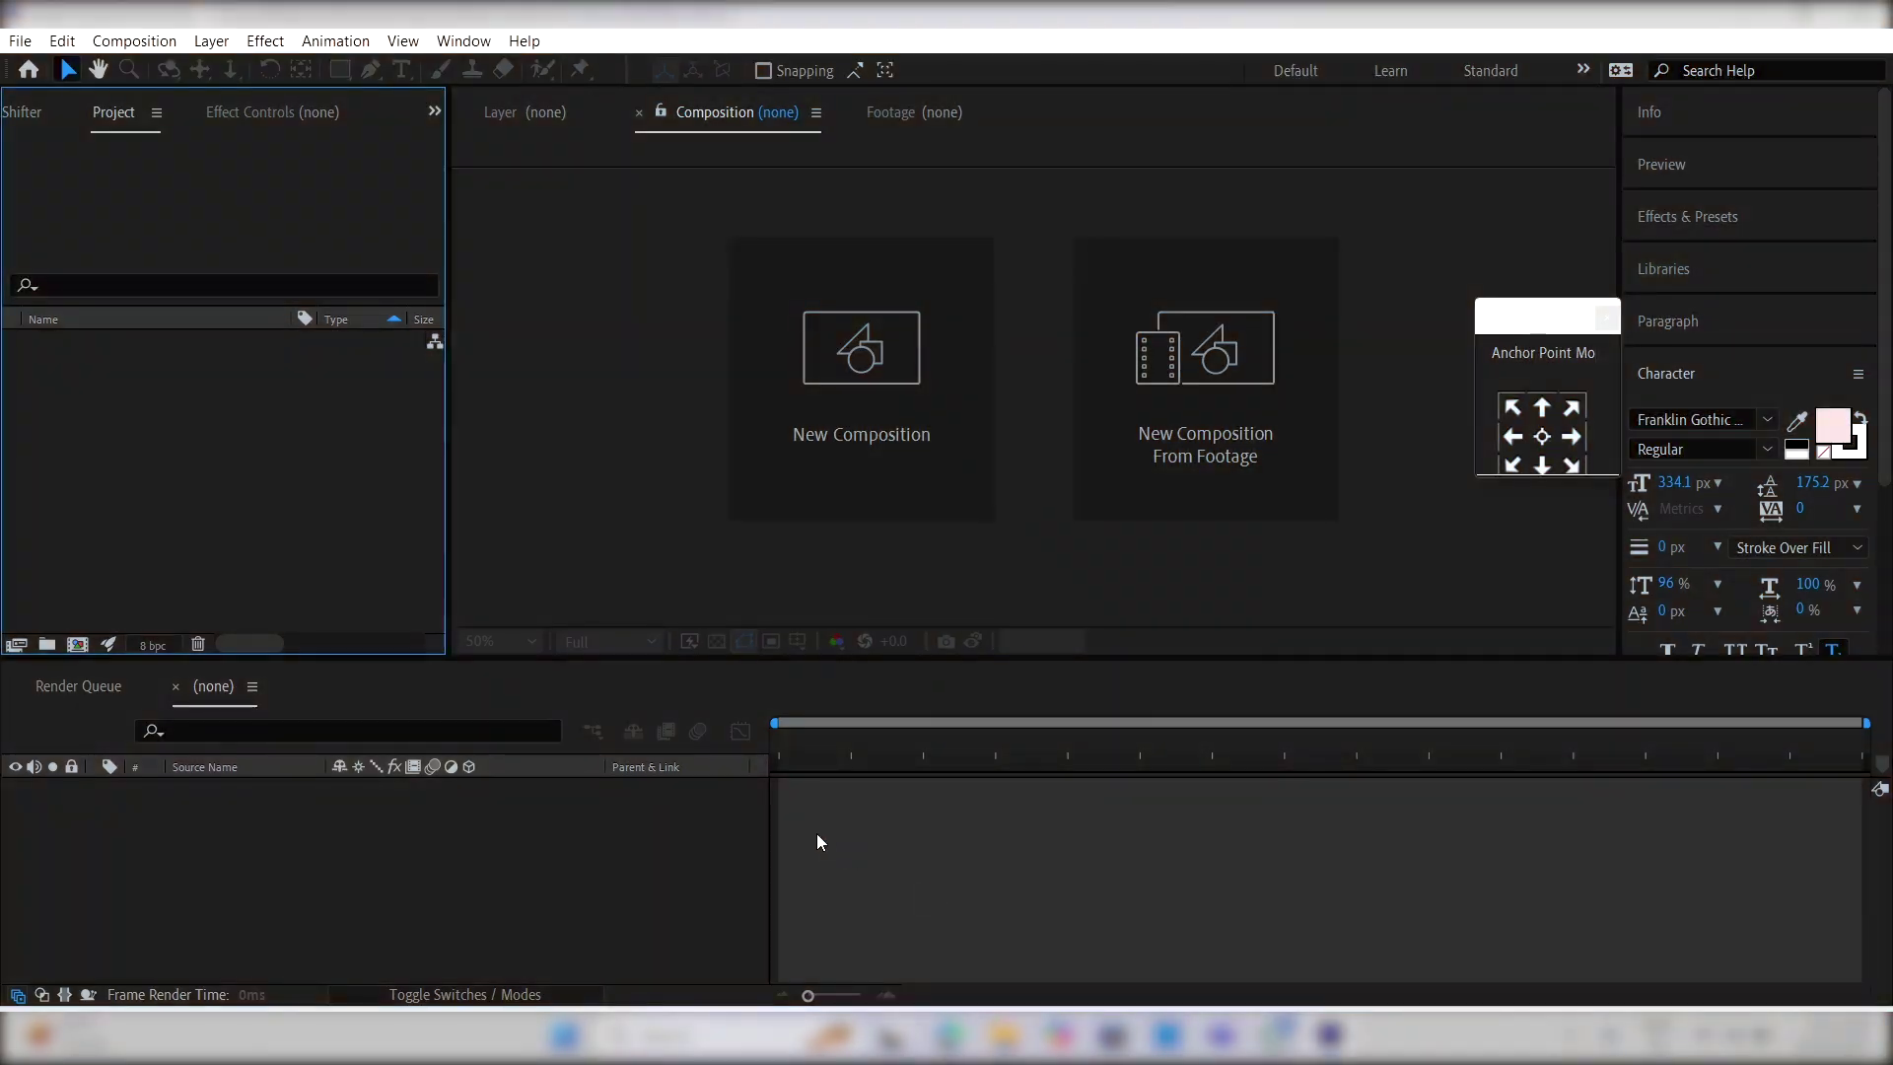
# Step: Create a 1920 x 1080 composition named "main comp" and show its Title/Action Safe guides
pyautogui.click(77, 645)
pyautogui.write('main comp')
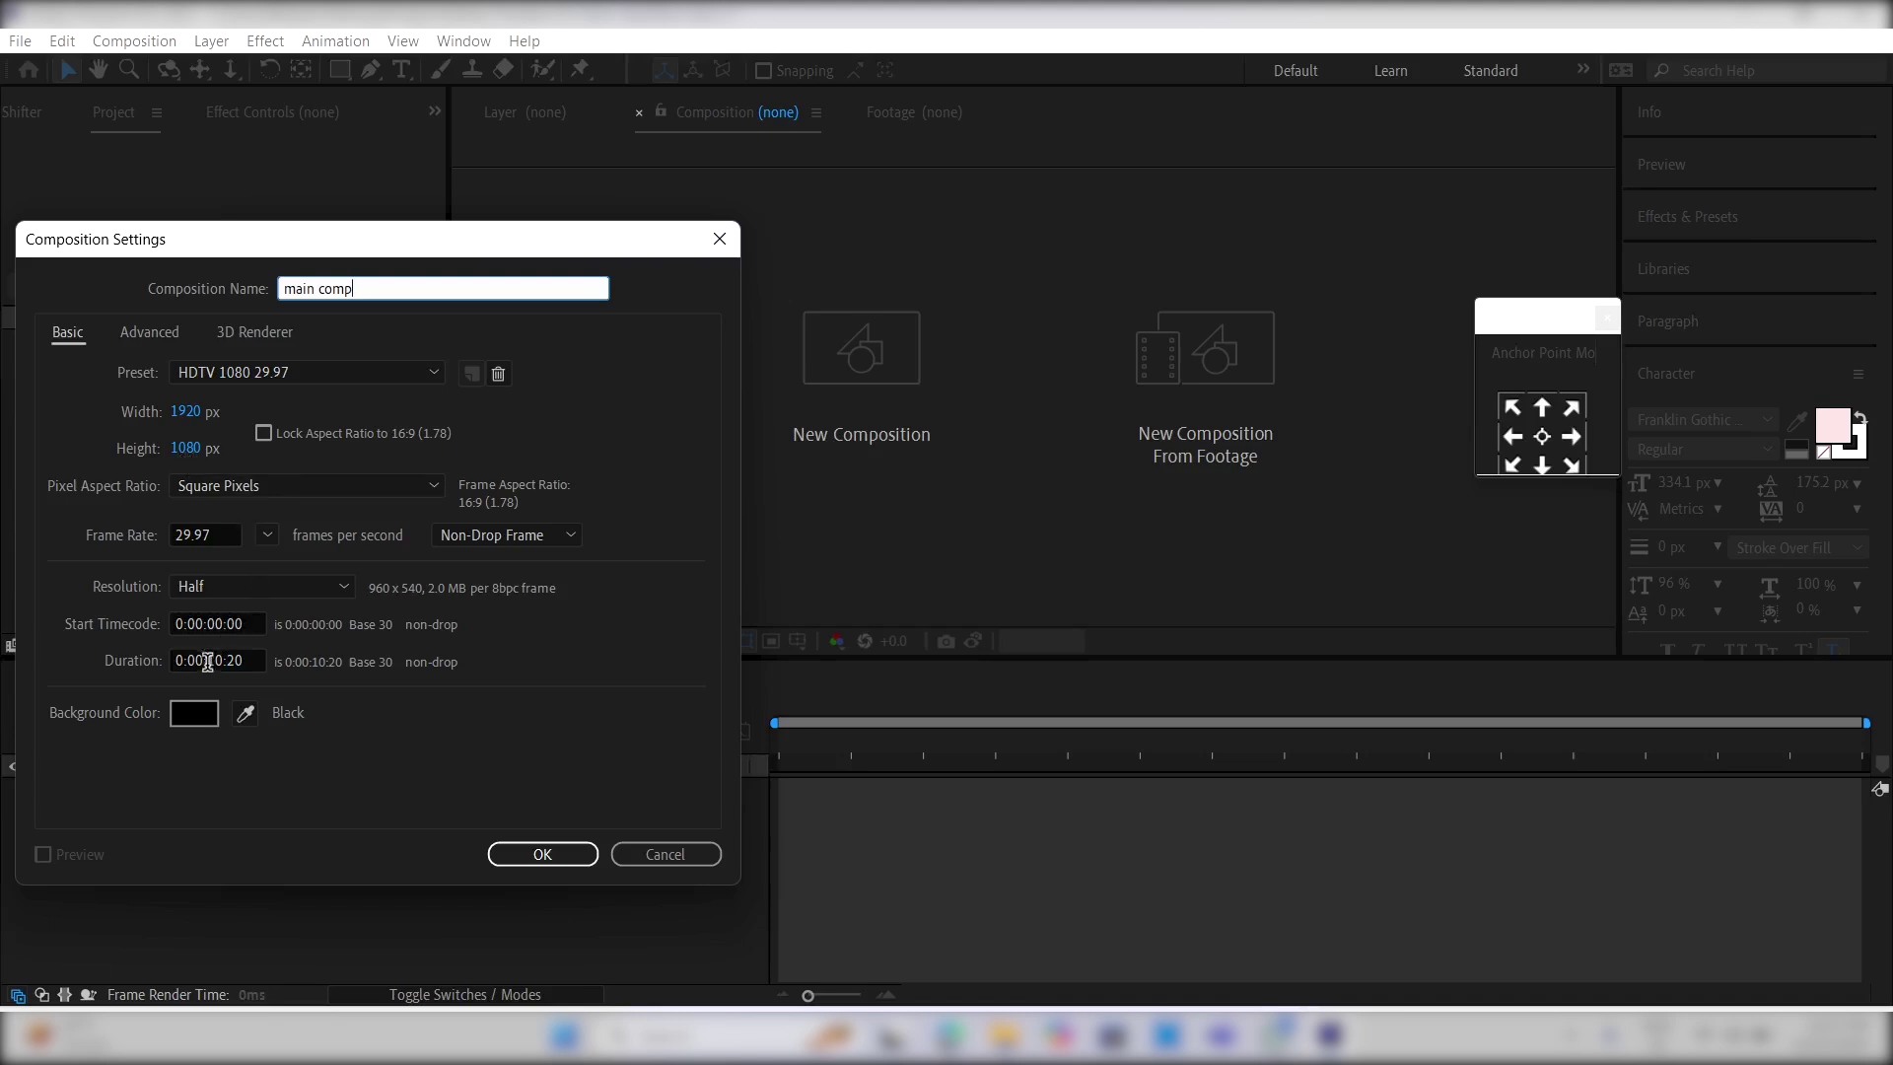
pyautogui.click(543, 855)
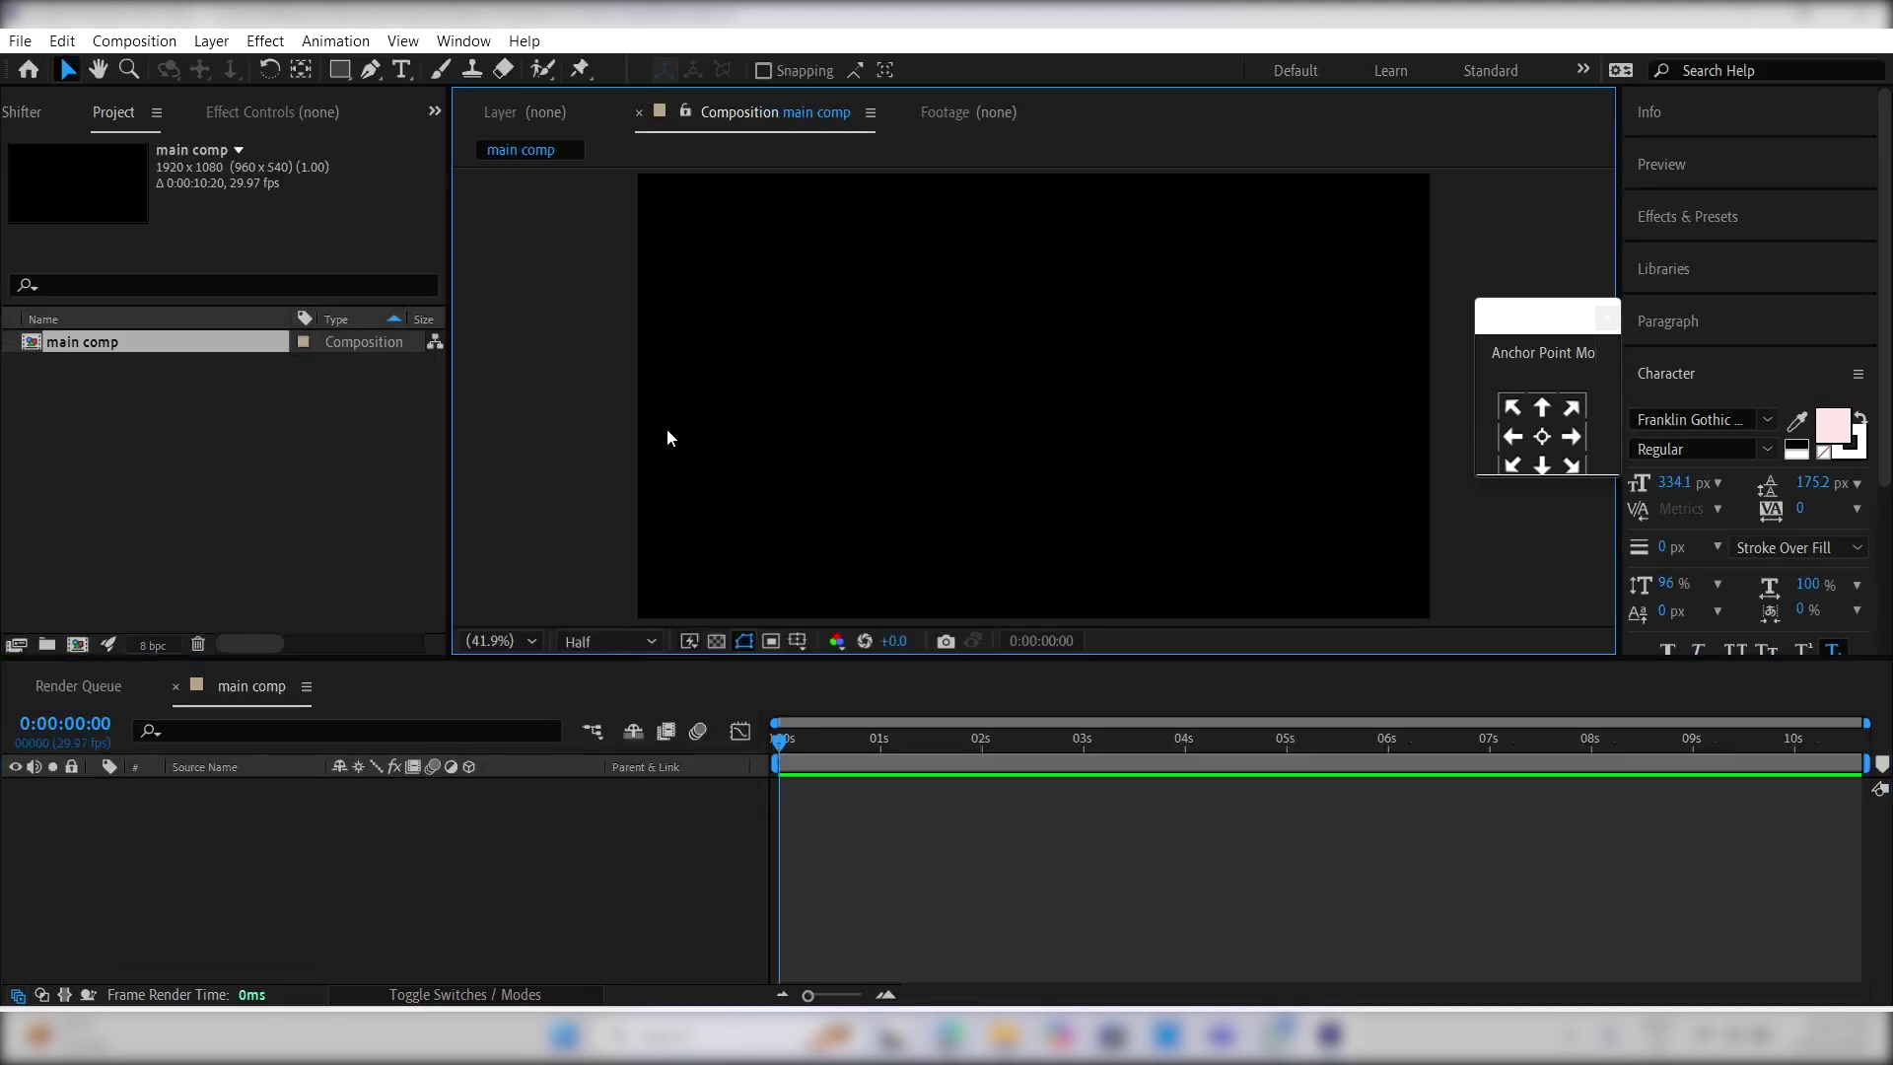
pyautogui.click(795, 642)
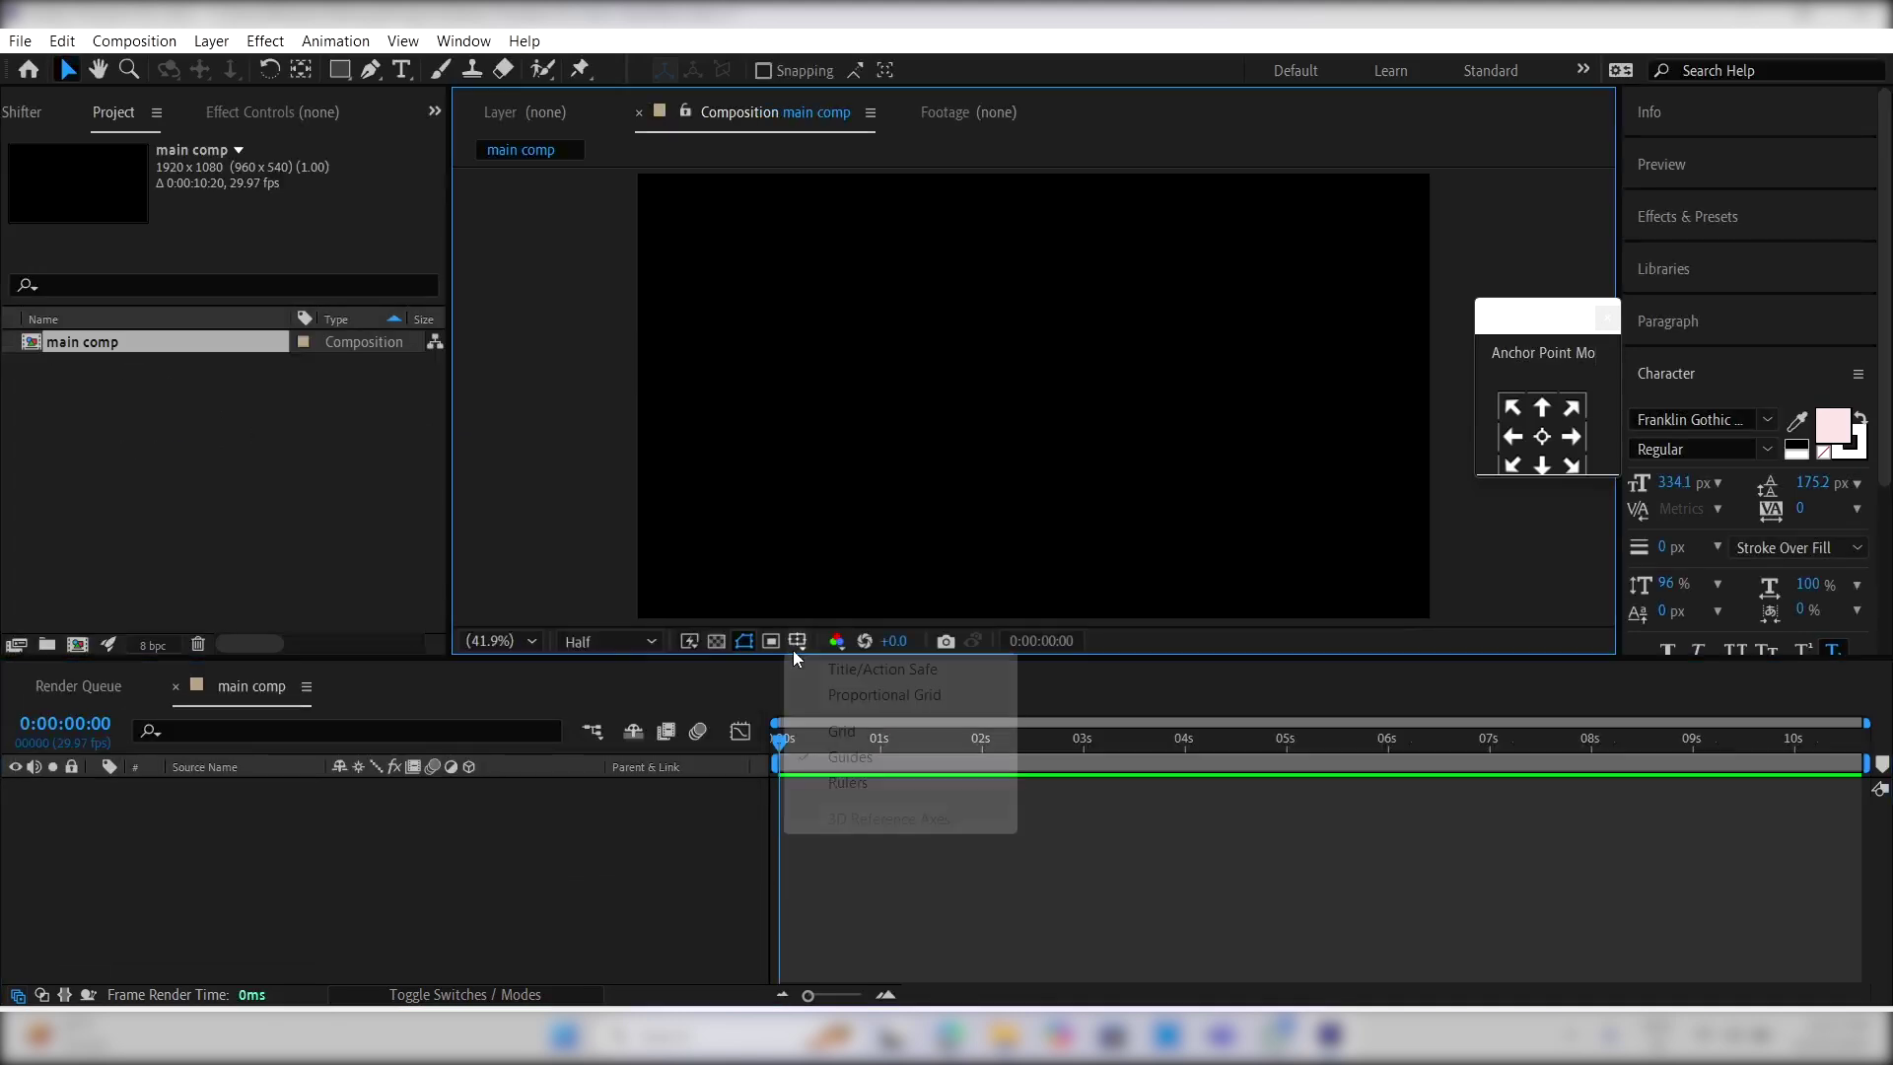
pyautogui.click(852, 671)
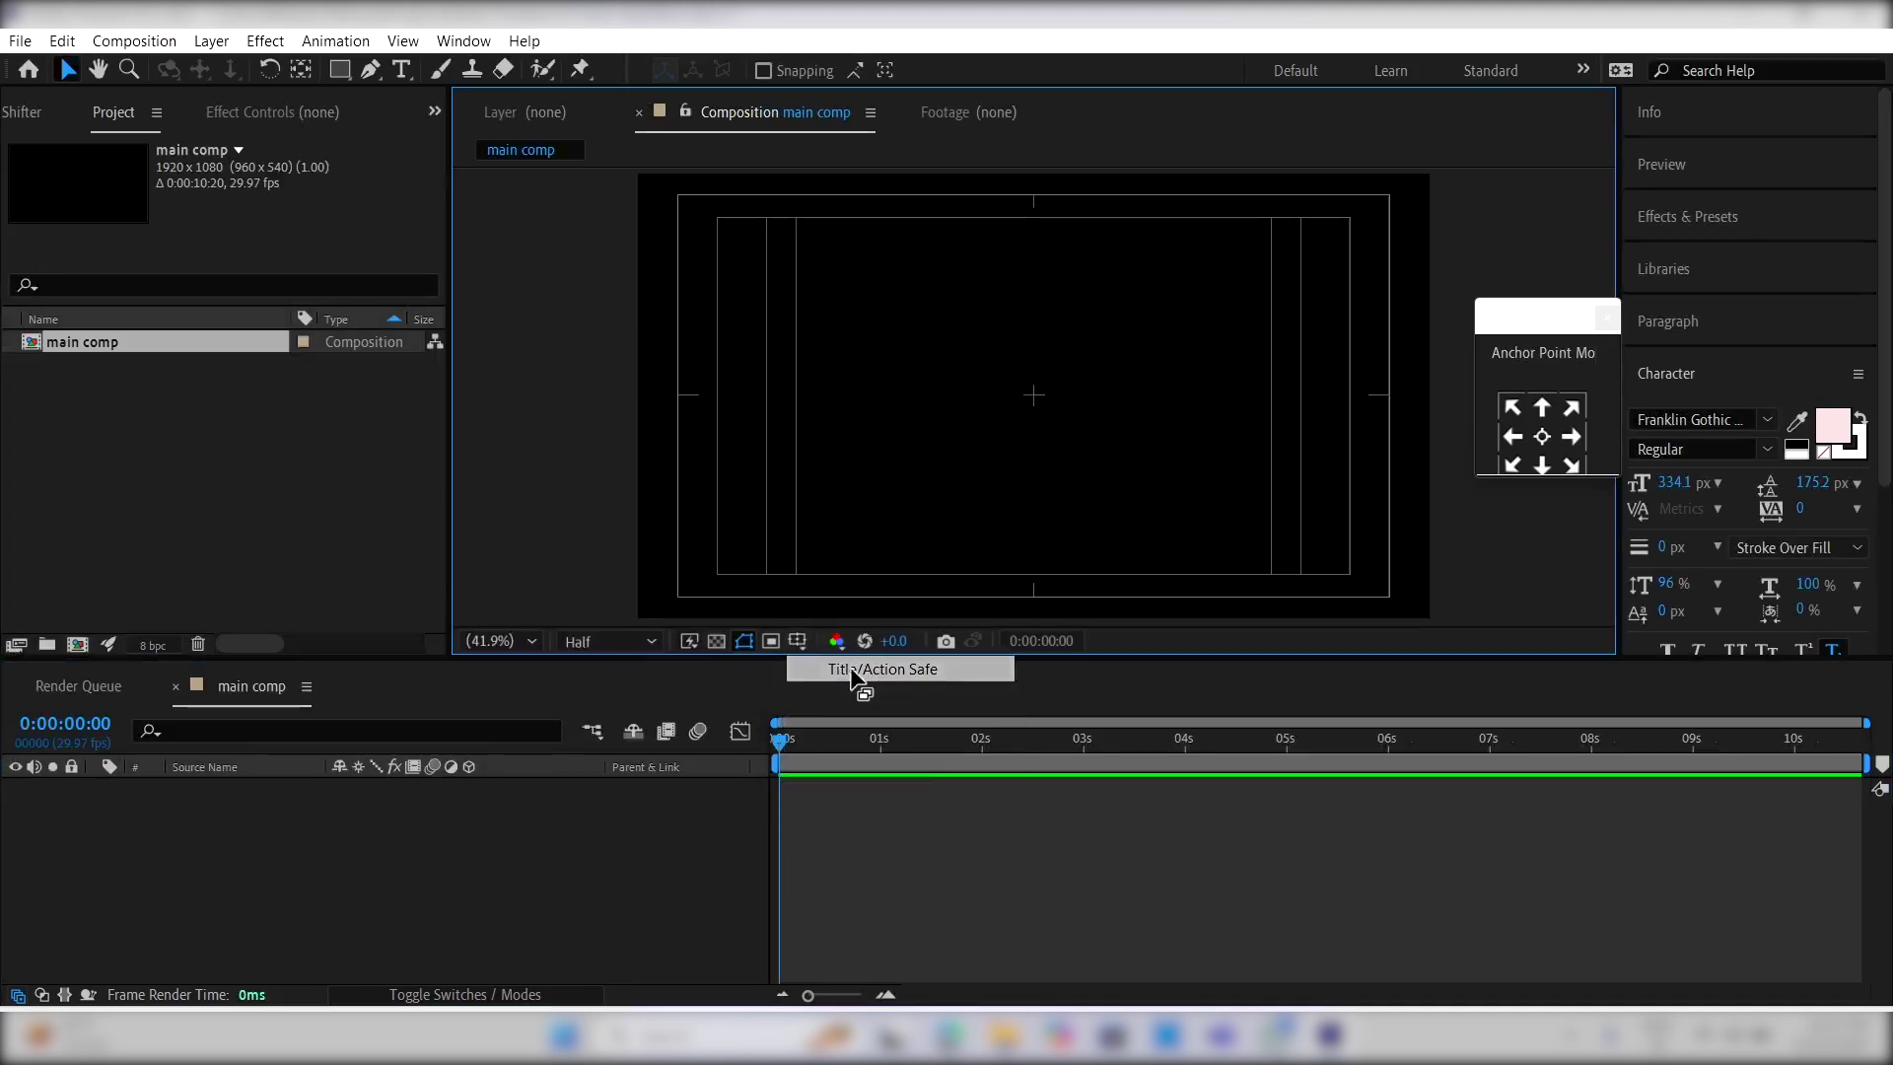
# Step: Draw an unfilled curve with a 20 px white stroke from the composition's lower-left corner to its centre, using the Pen tool
pyautogui.click(369, 71)
pyautogui.click(637, 617)
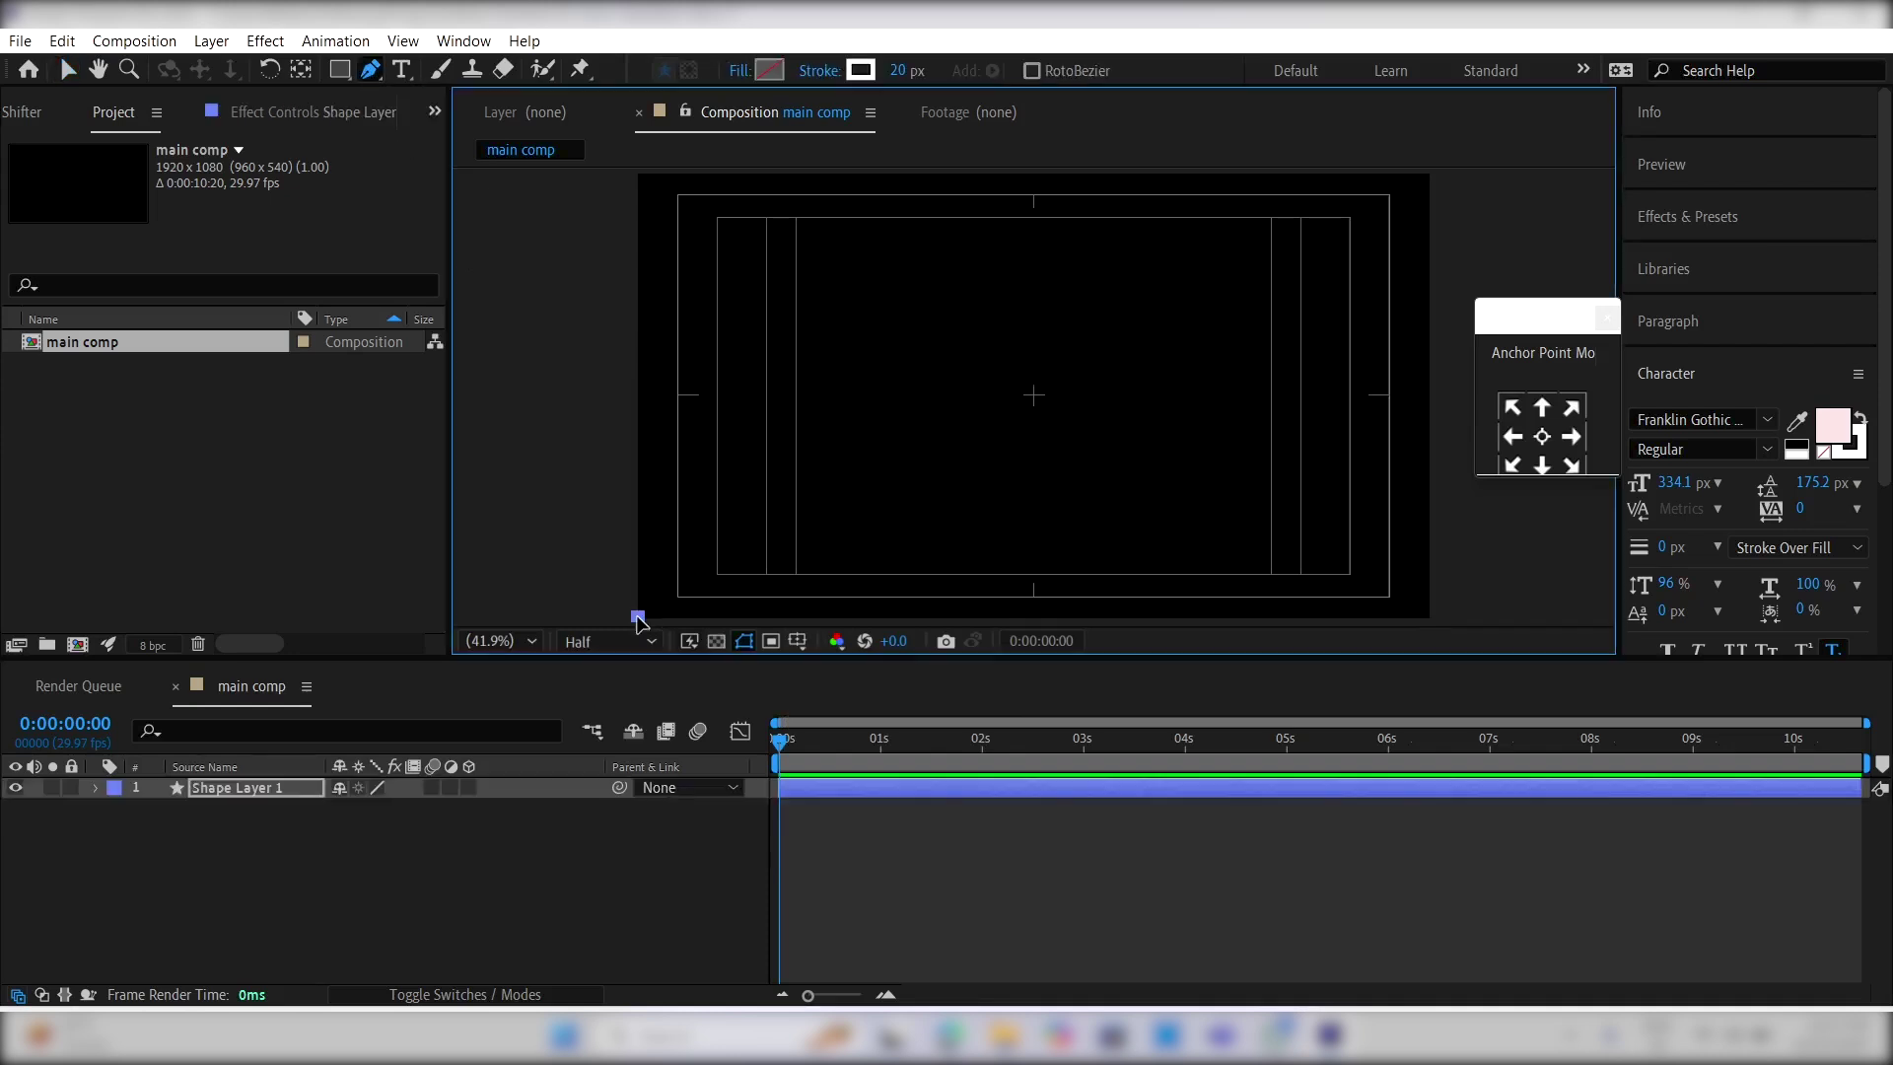
pyautogui.moveTo(1031, 396); pyautogui.dragTo(871, 379)
pyautogui.scroll(2, 1060, 412)
pyautogui.scroll(-4, 818, 328)
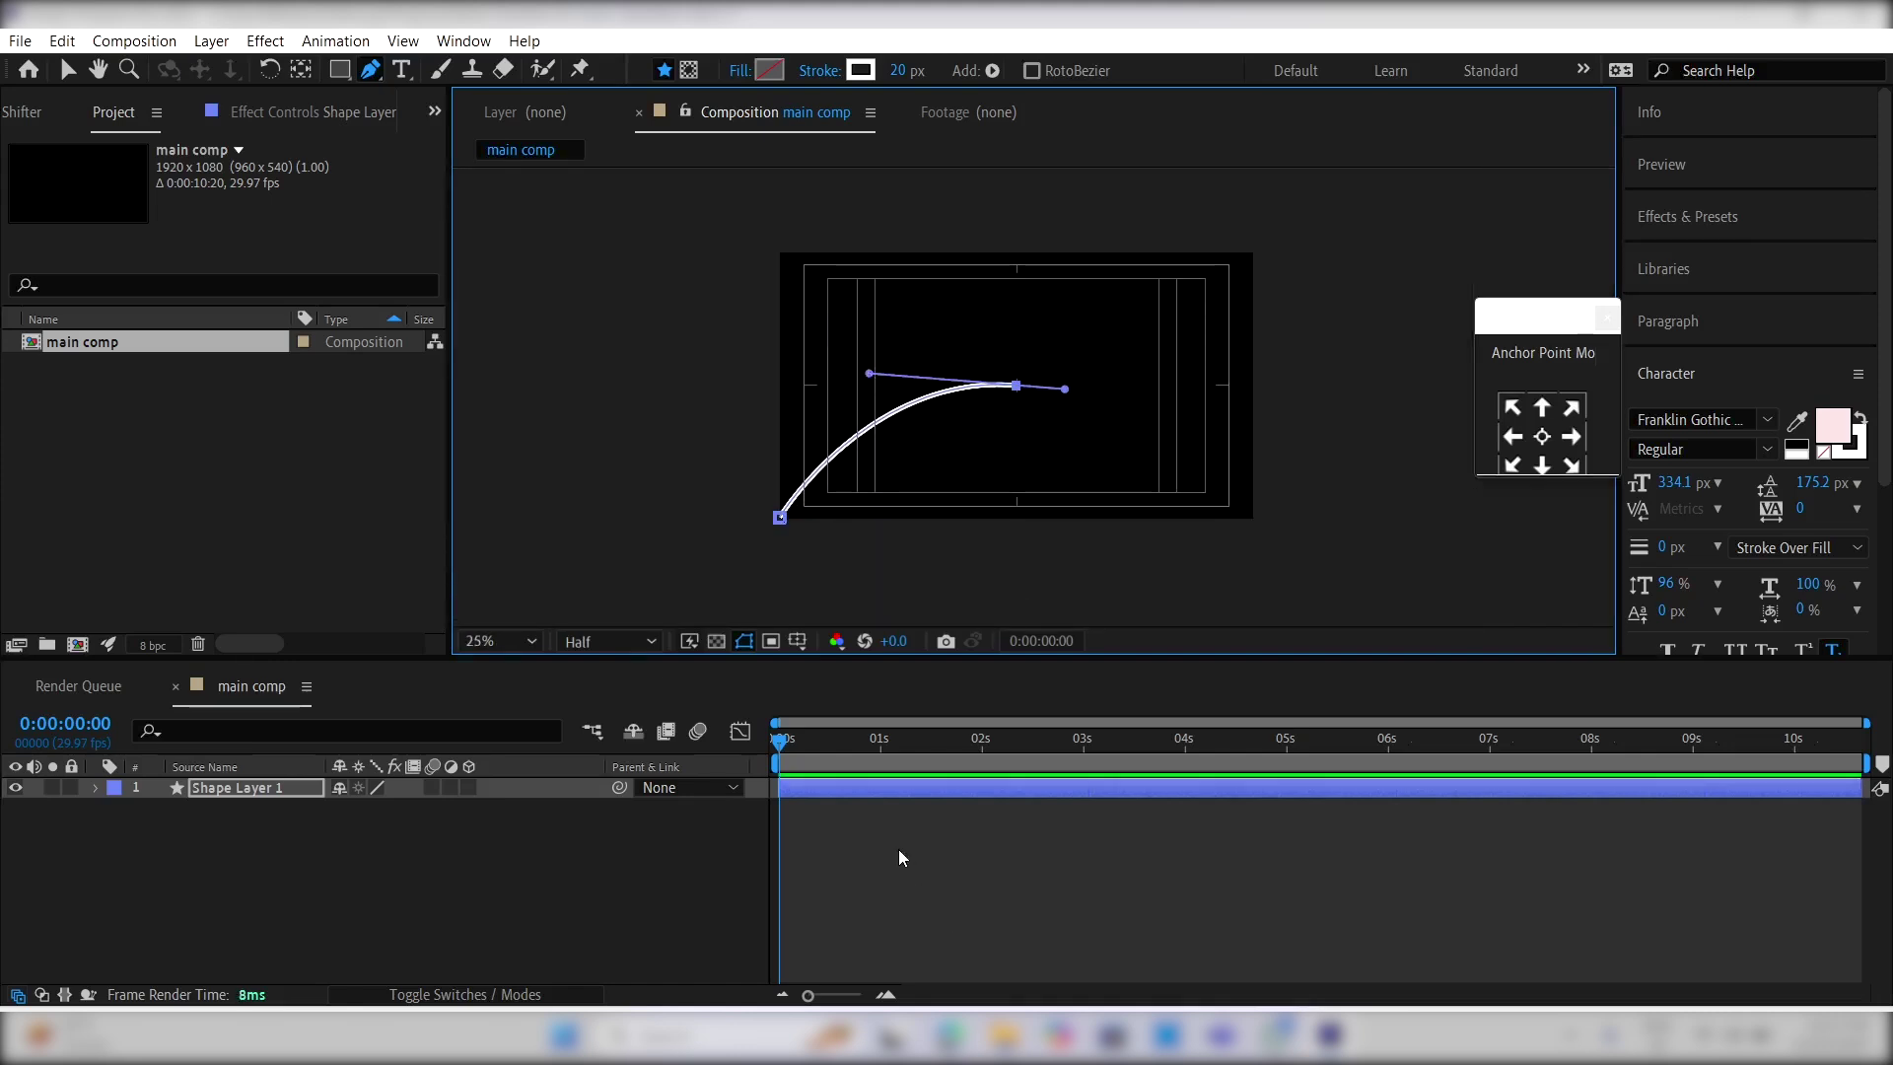
# Step: Add Trim Paths to the curve layer and keyframe both Start and End at 0% on the first frame
pyautogui.click(880, 788)
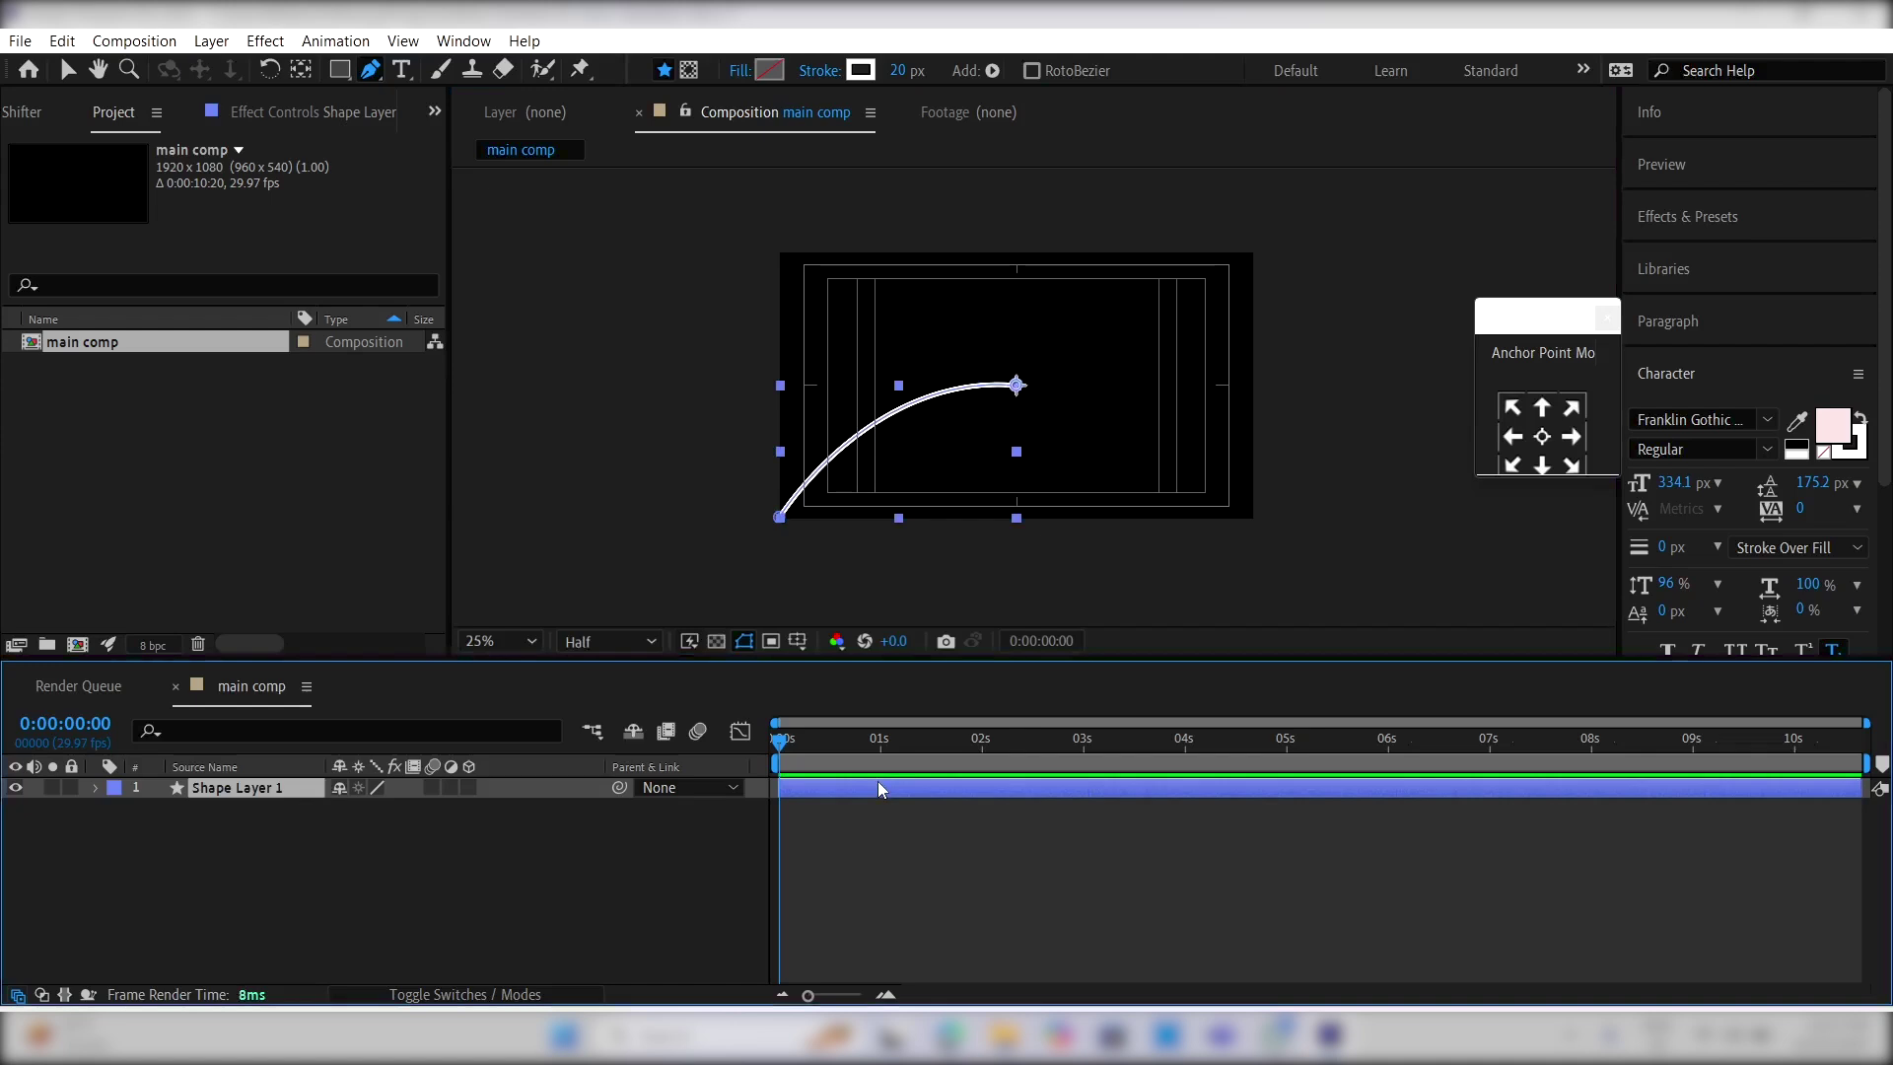
pyautogui.click(991, 70)
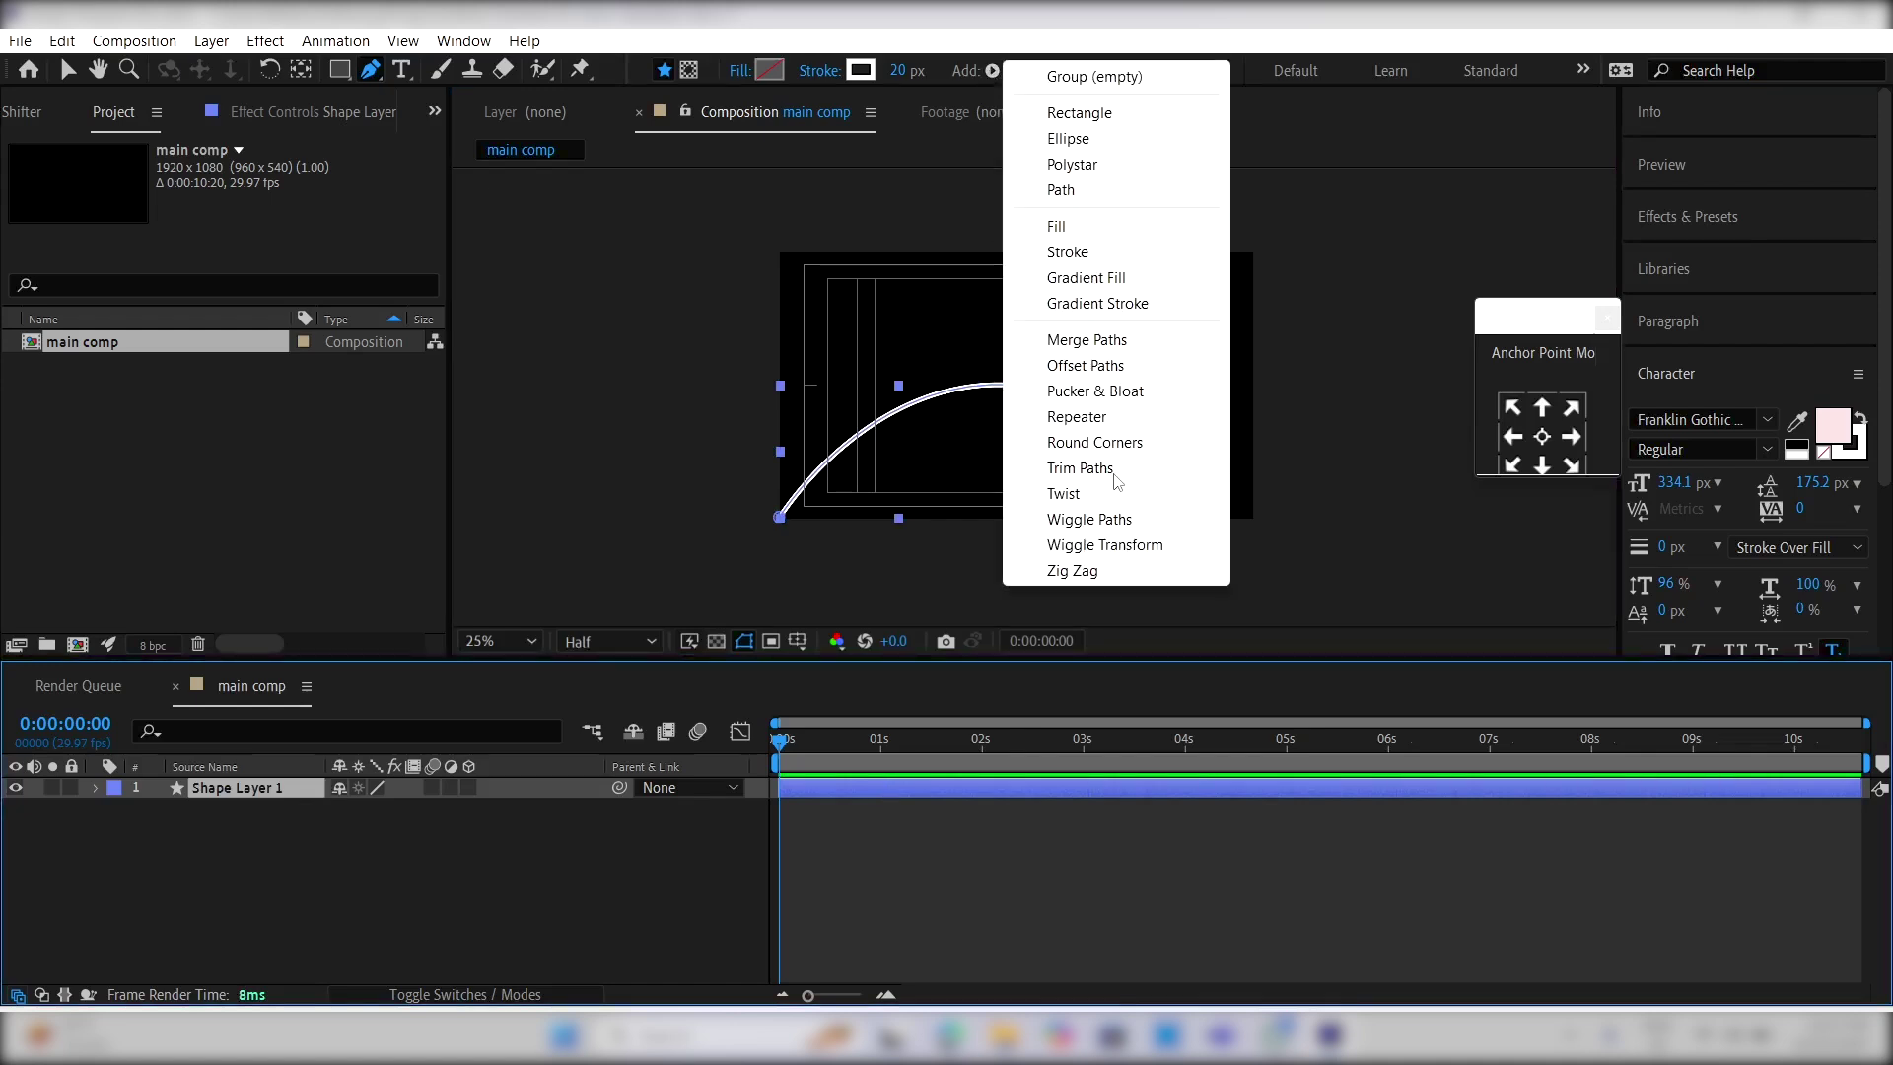
pyautogui.click(1081, 468)
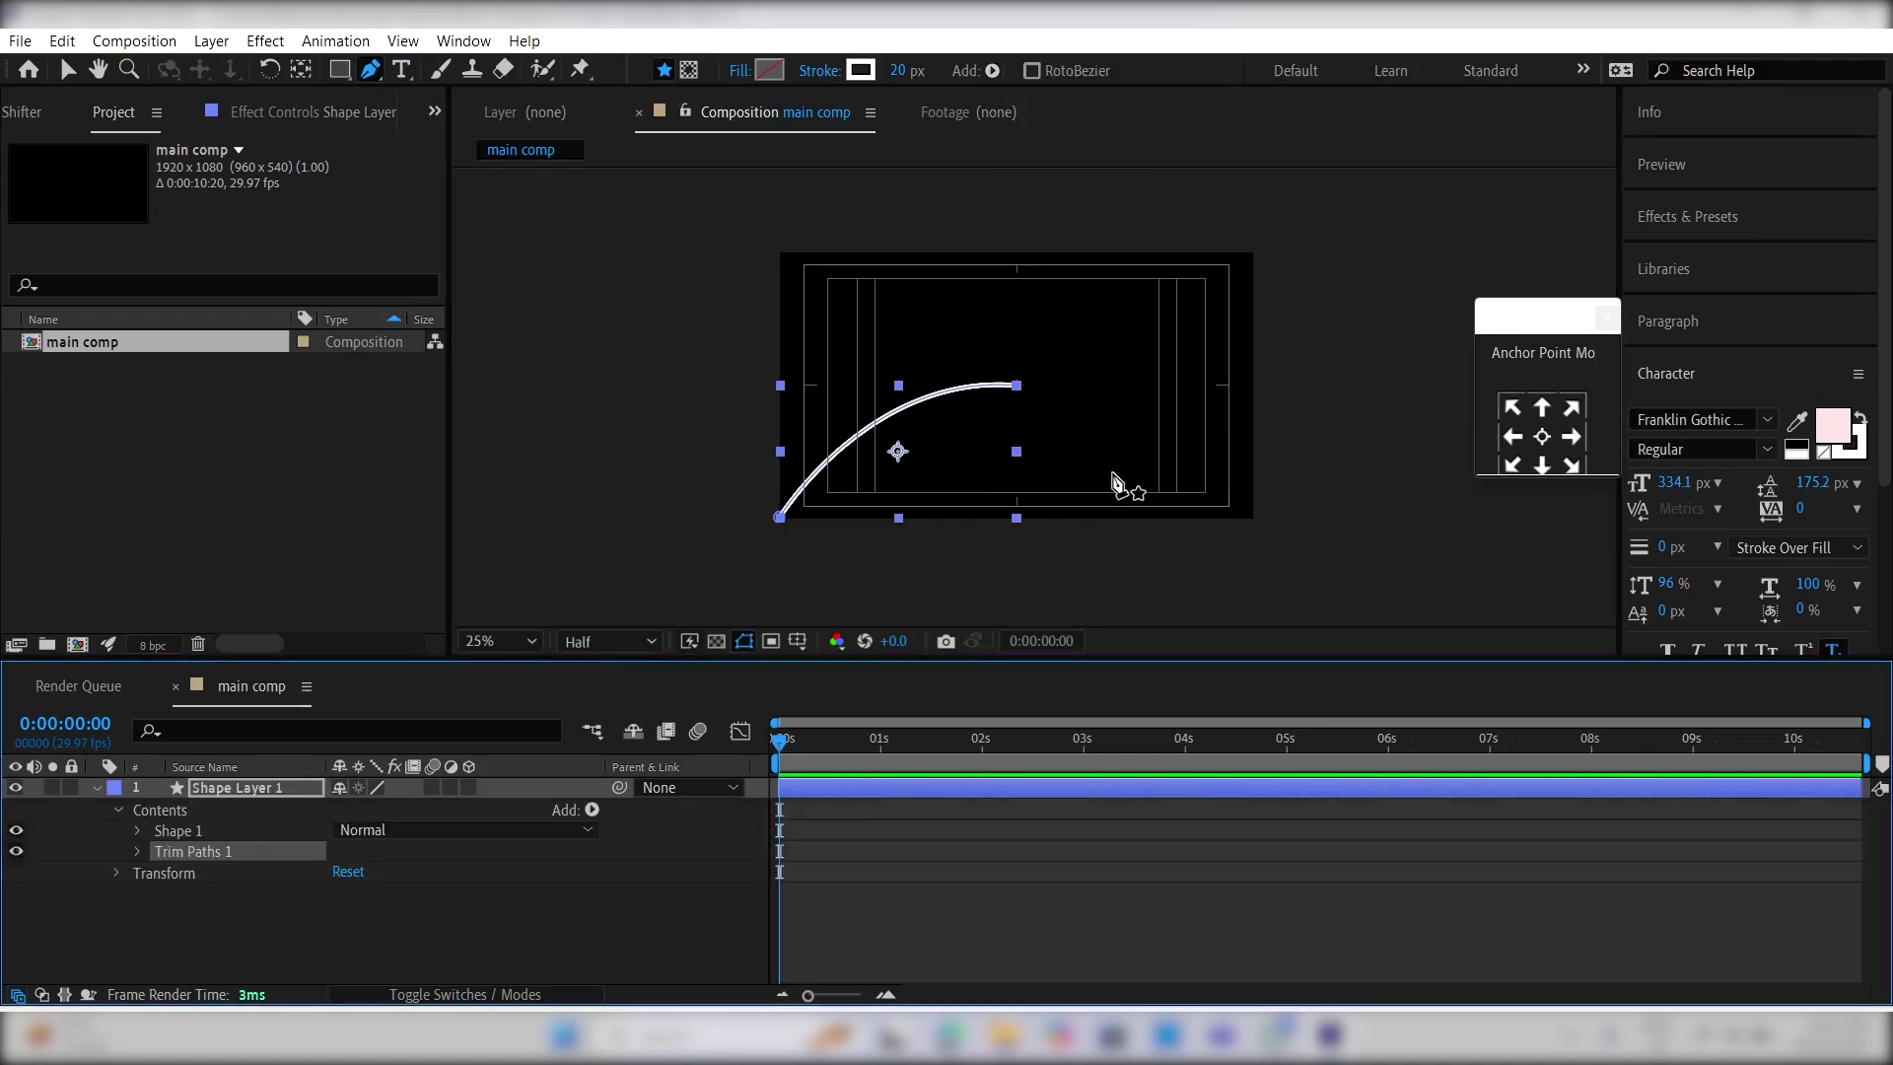
pyautogui.click(137, 851)
pyautogui.click(180, 893)
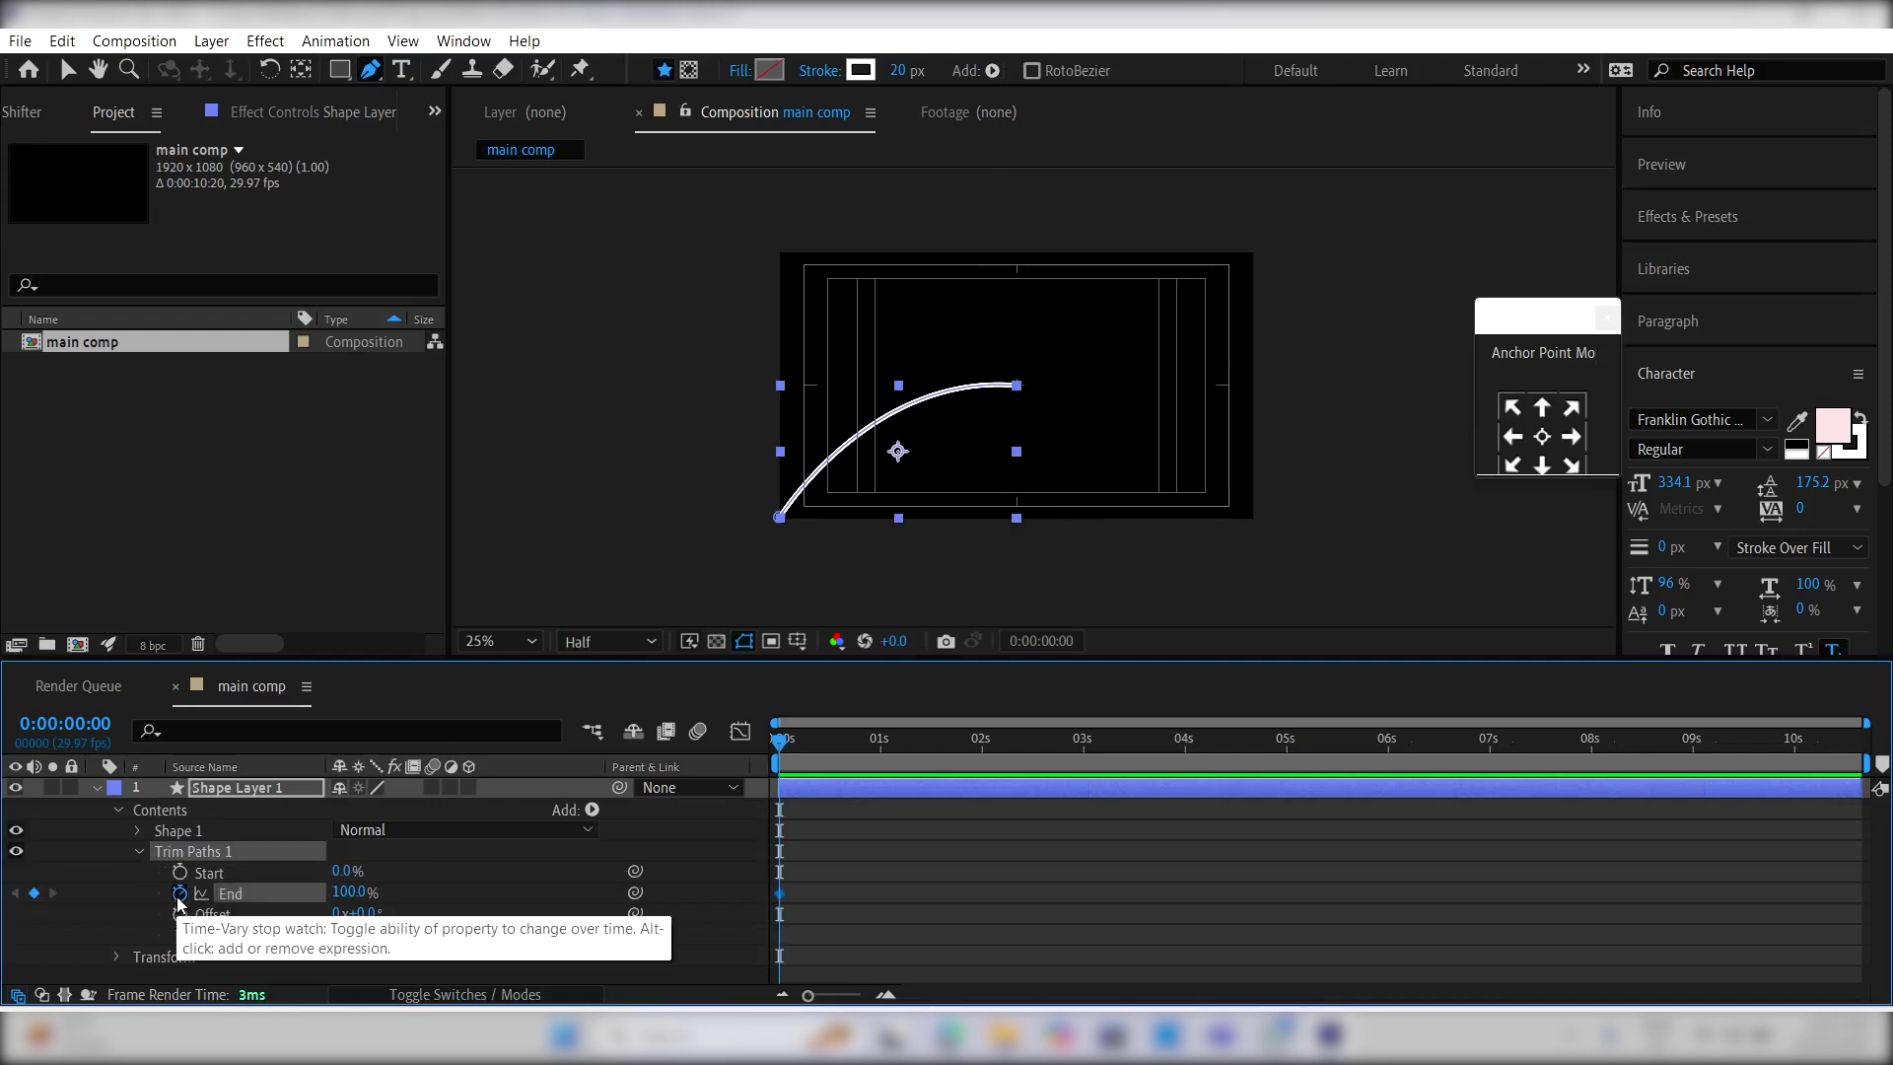
pyautogui.click(179, 871)
pyautogui.moveTo(352, 892); pyautogui.dragTo(123, 916)
# Step: Set the Trim Paths Start and End to 100% at 0:00:00:25
pyautogui.moveTo(852, 761); pyautogui.dragTo(864, 761)
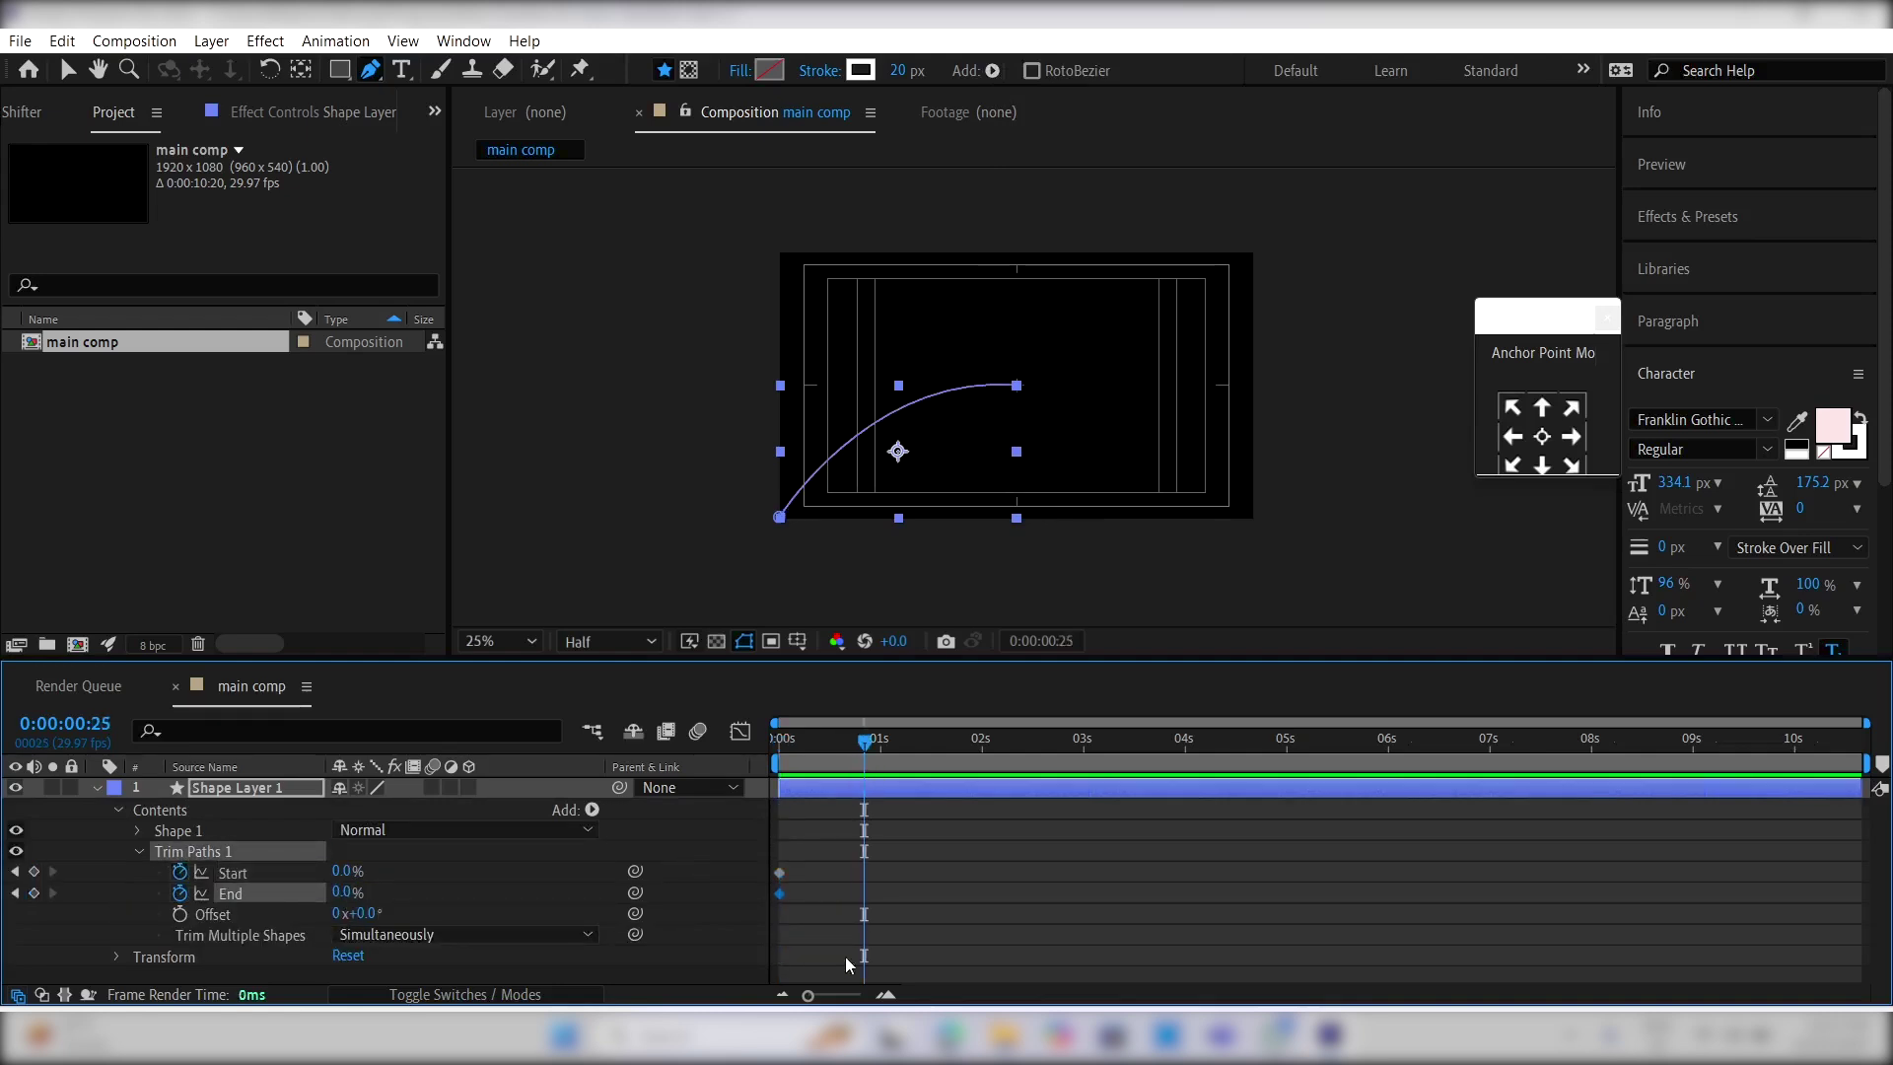
pyautogui.moveTo(808, 995); pyautogui.dragTo(836, 996)
pyautogui.moveTo(350, 893); pyautogui.dragTo(414, 867)
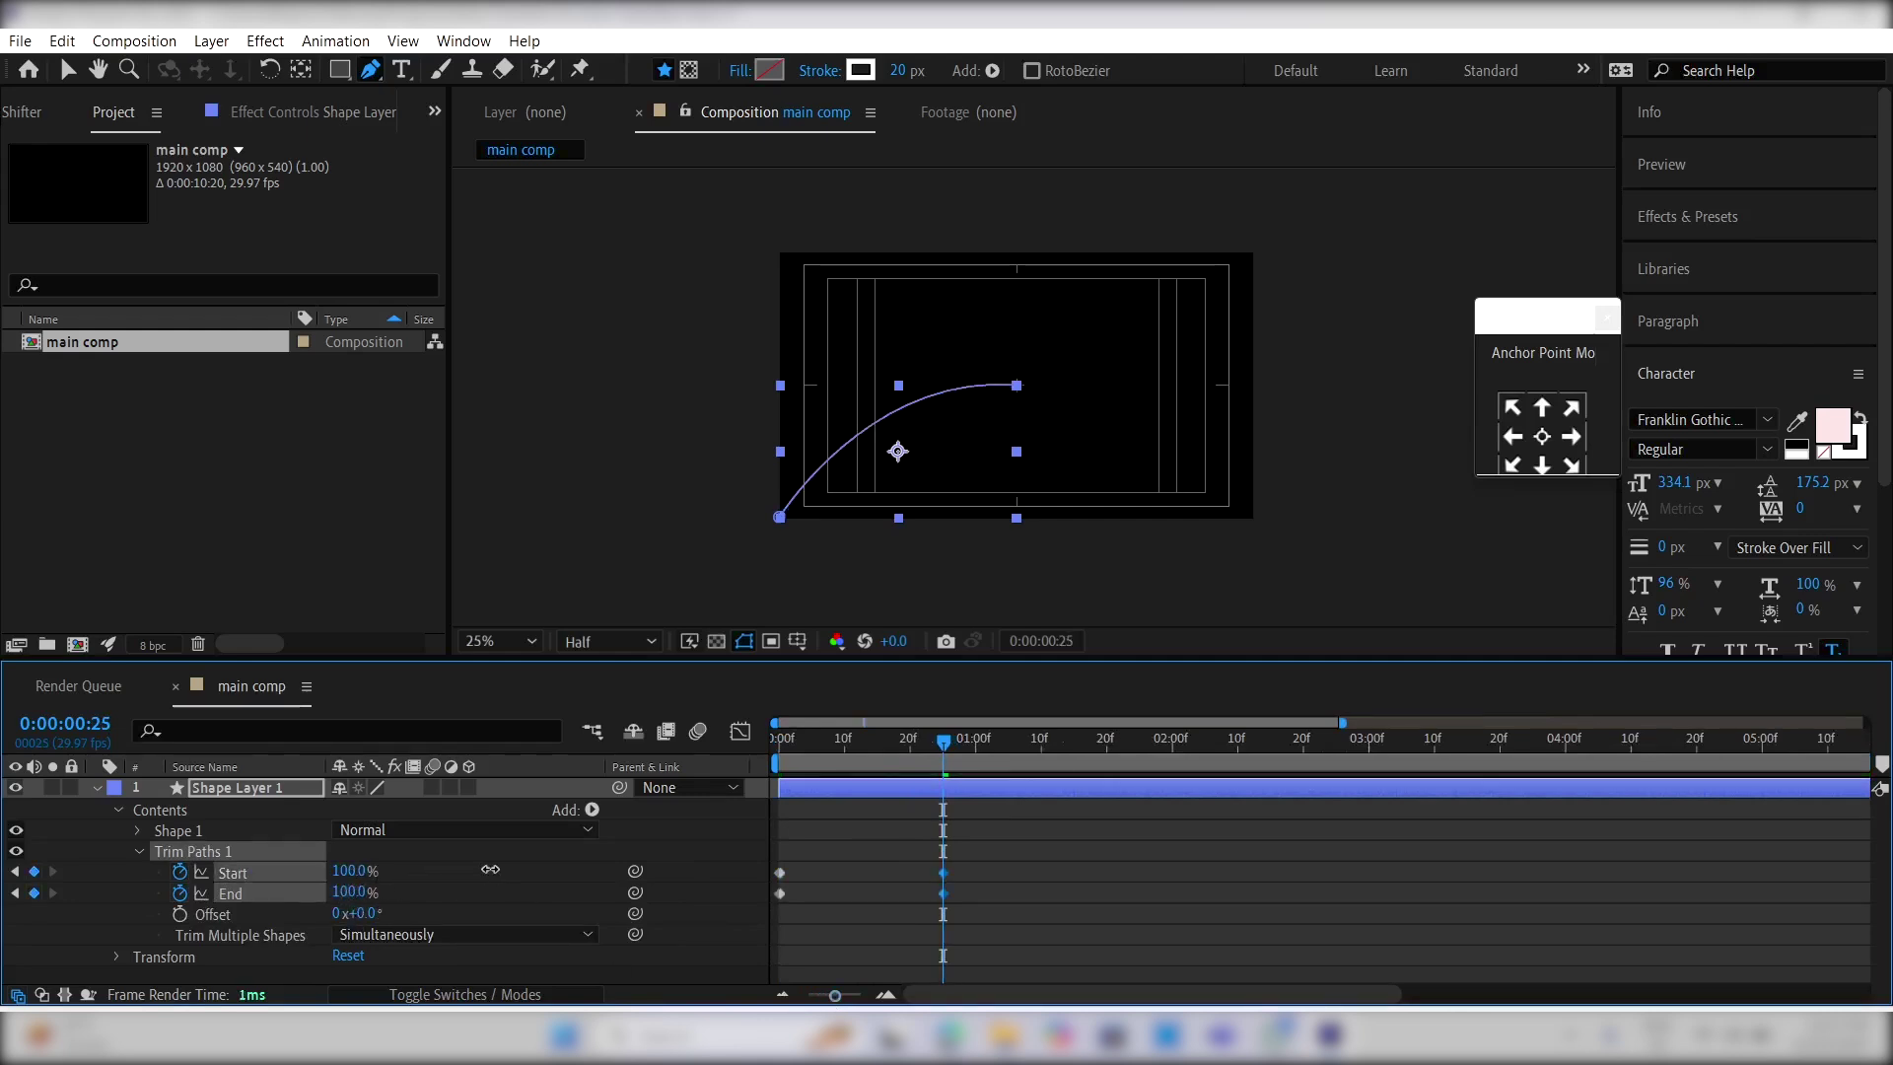
# Step: Apply Easy Ease to all trim keyframes, delay the Start keyframes by about 5 frames, and preview the animation
pyautogui.moveTo(997, 854); pyautogui.dragTo(753, 915)
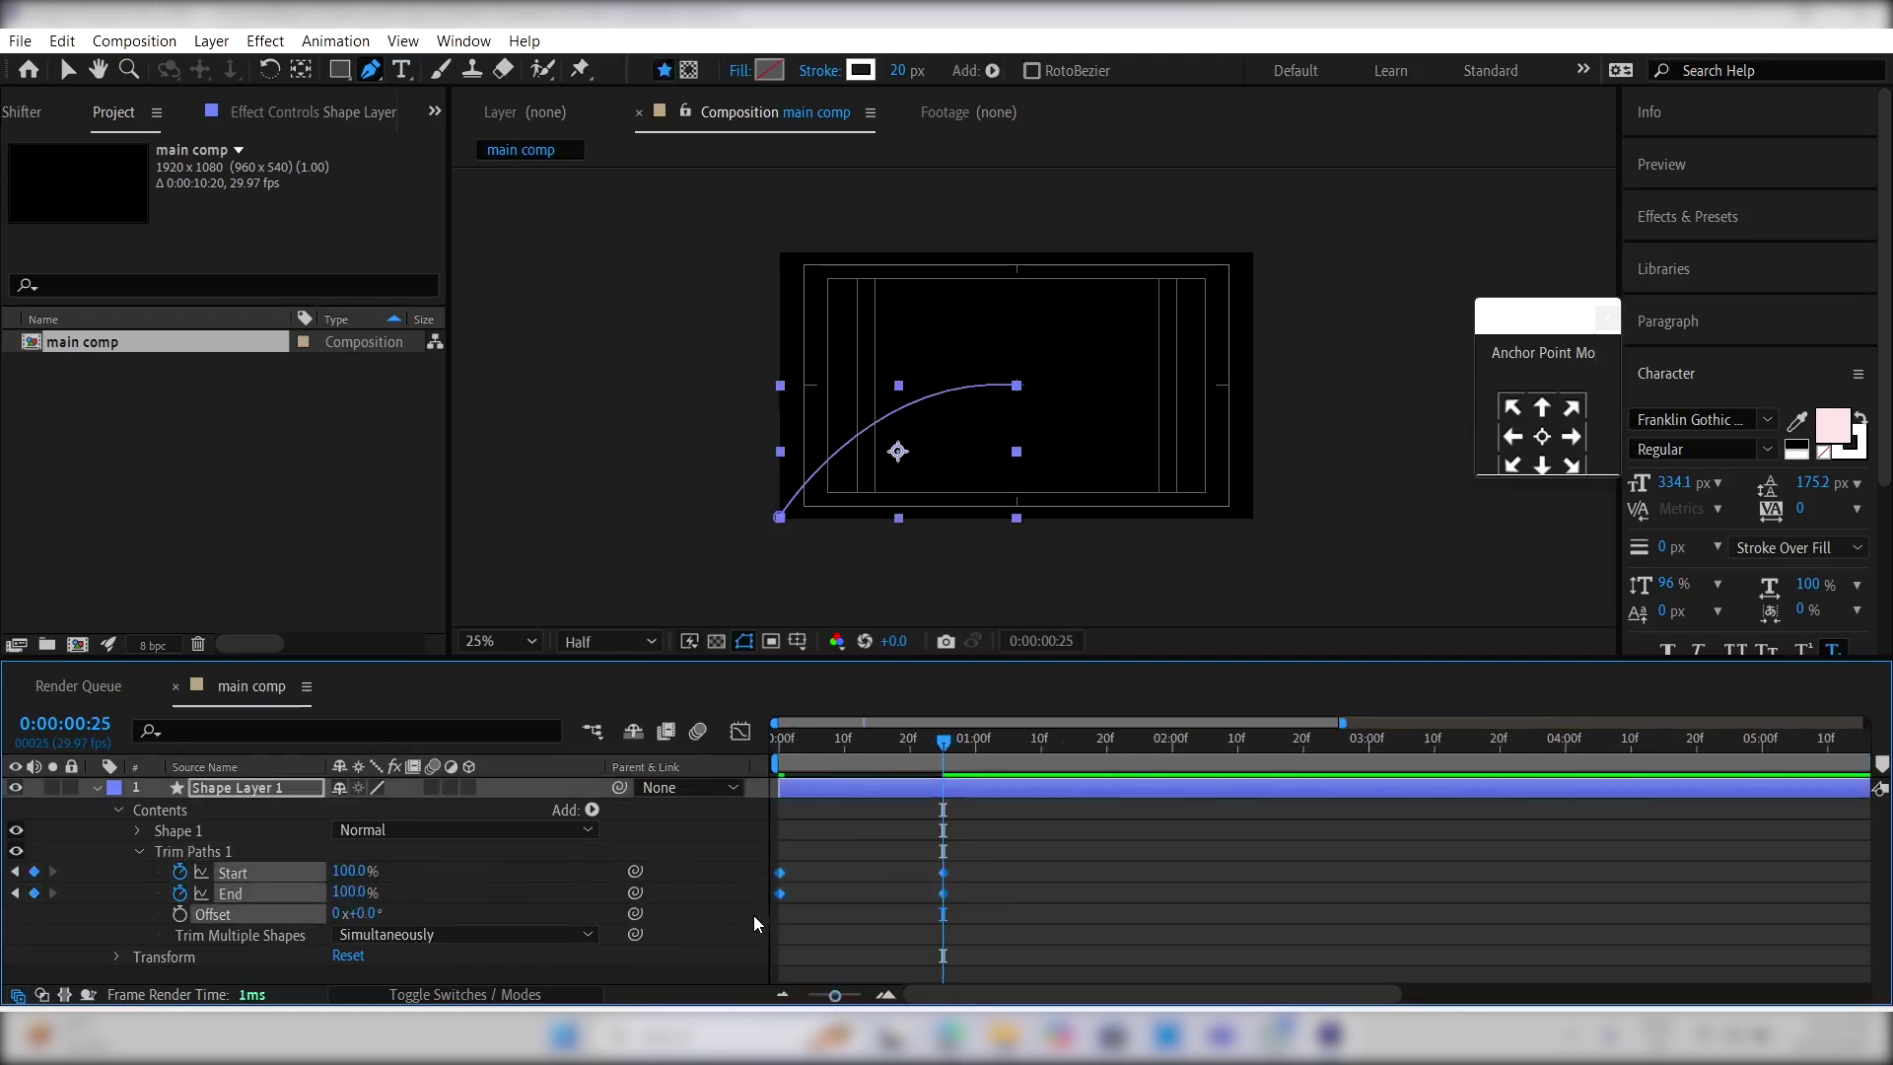
pyautogui.press('F9')
pyautogui.moveTo(1043, 861); pyautogui.dragTo(813, 877)
pyautogui.press('Home')
pyautogui.press('space')
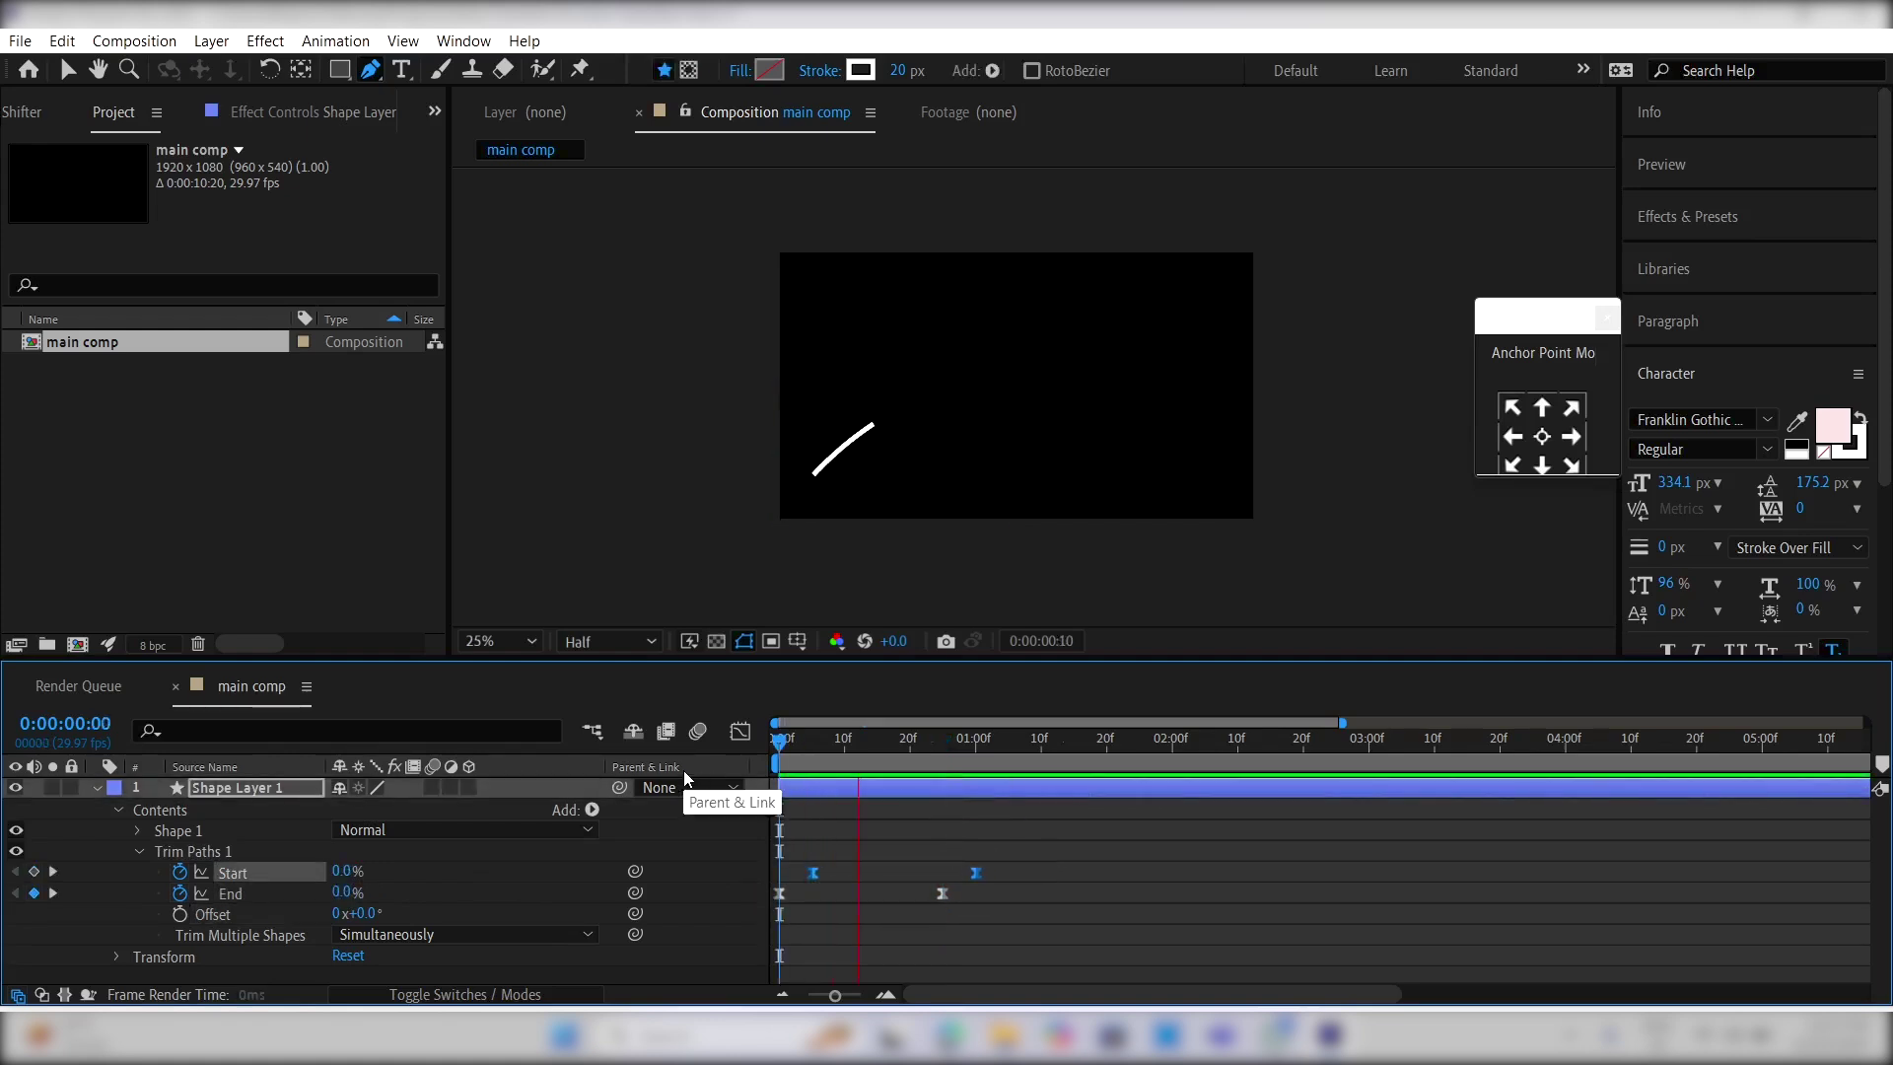
pyautogui.press('space')
# Step: Compress the trim keyframes to shorten the stroke animation and shift the Start keyframes to begin at about frame 8
pyautogui.press('g')
pyautogui.click(499, 641)
pyautogui.click(530, 230)
pyautogui.moveTo(1045, 847); pyautogui.dragTo(824, 897)
pyautogui.moveTo(975, 873); pyautogui.dragTo(836, 871)
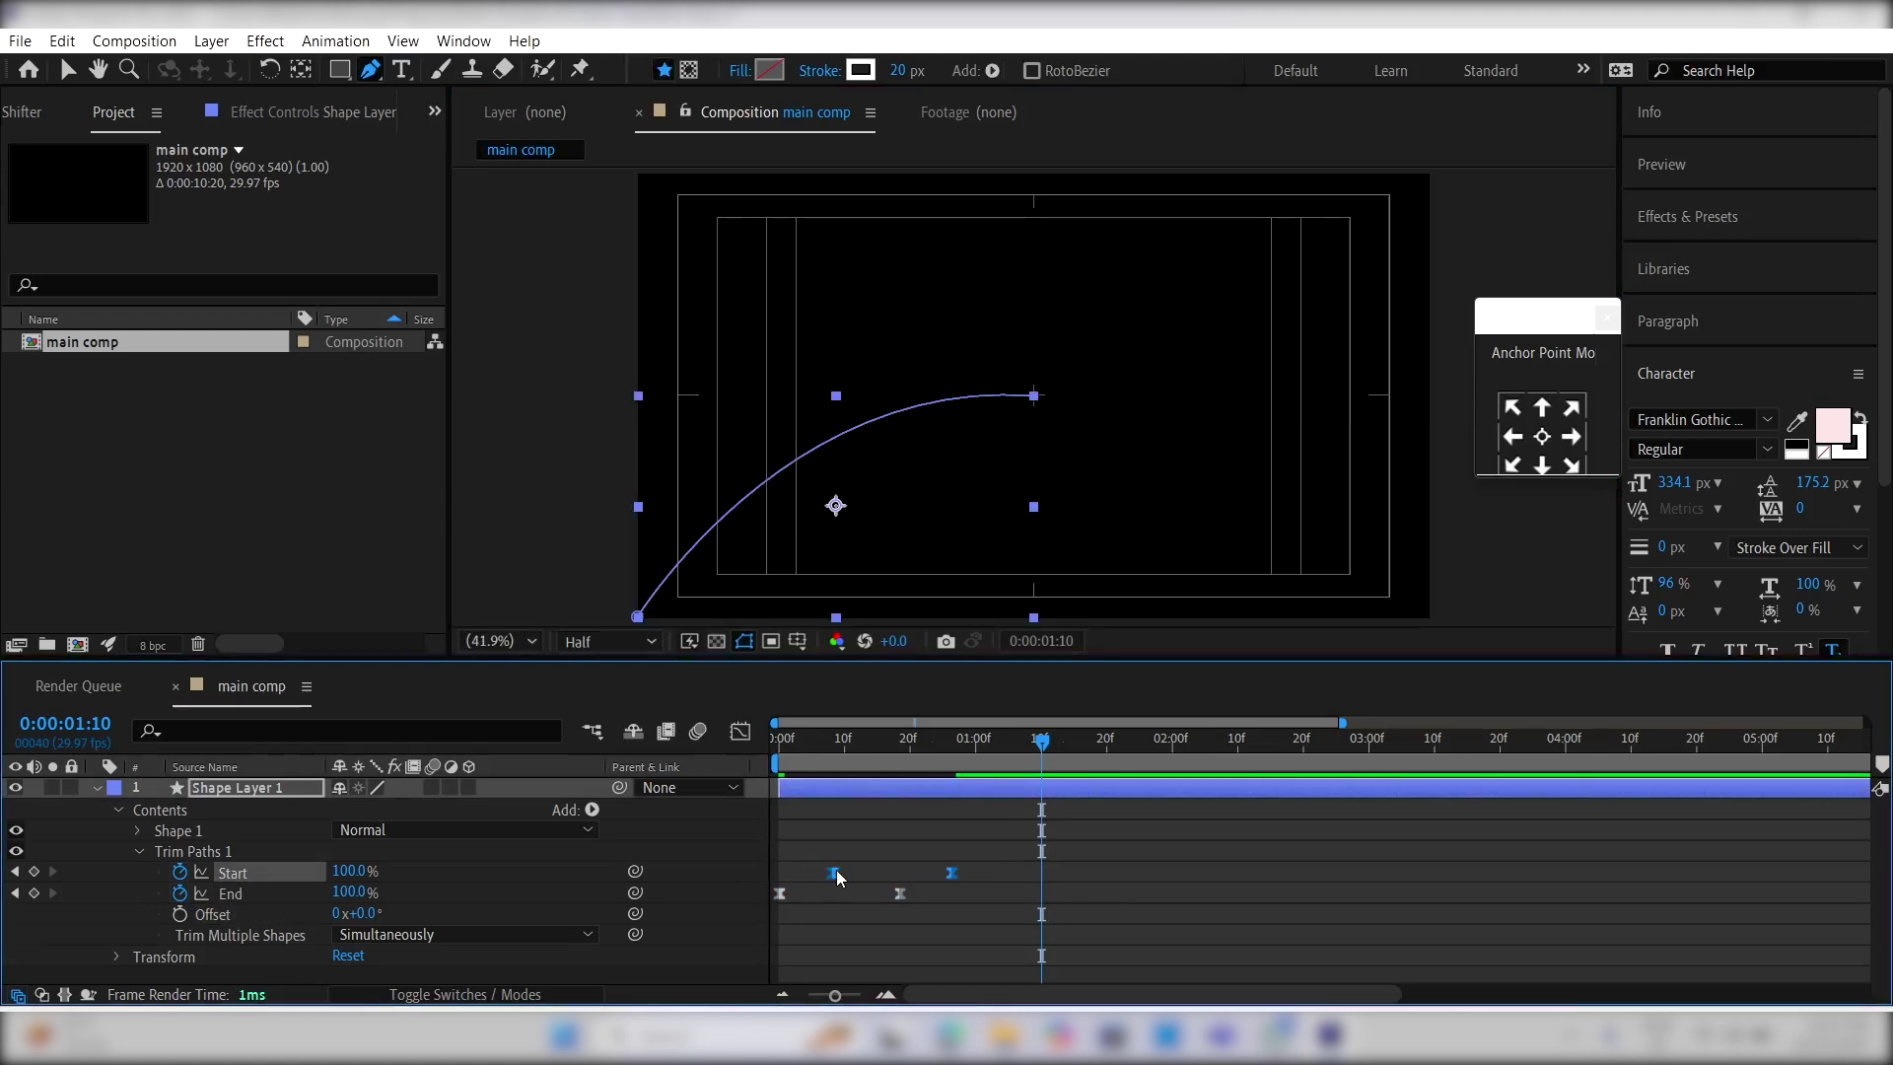
# Step: Duplicate the curve layer and move the anchor point to the curve's upper-right corner at the composition's centre
pyautogui.click(925, 790)
pyautogui.hotkey('shift', 'pageup')
pyautogui.hotkey('shift', 'pageup')
pyautogui.hotkey('ctrl', 'd')
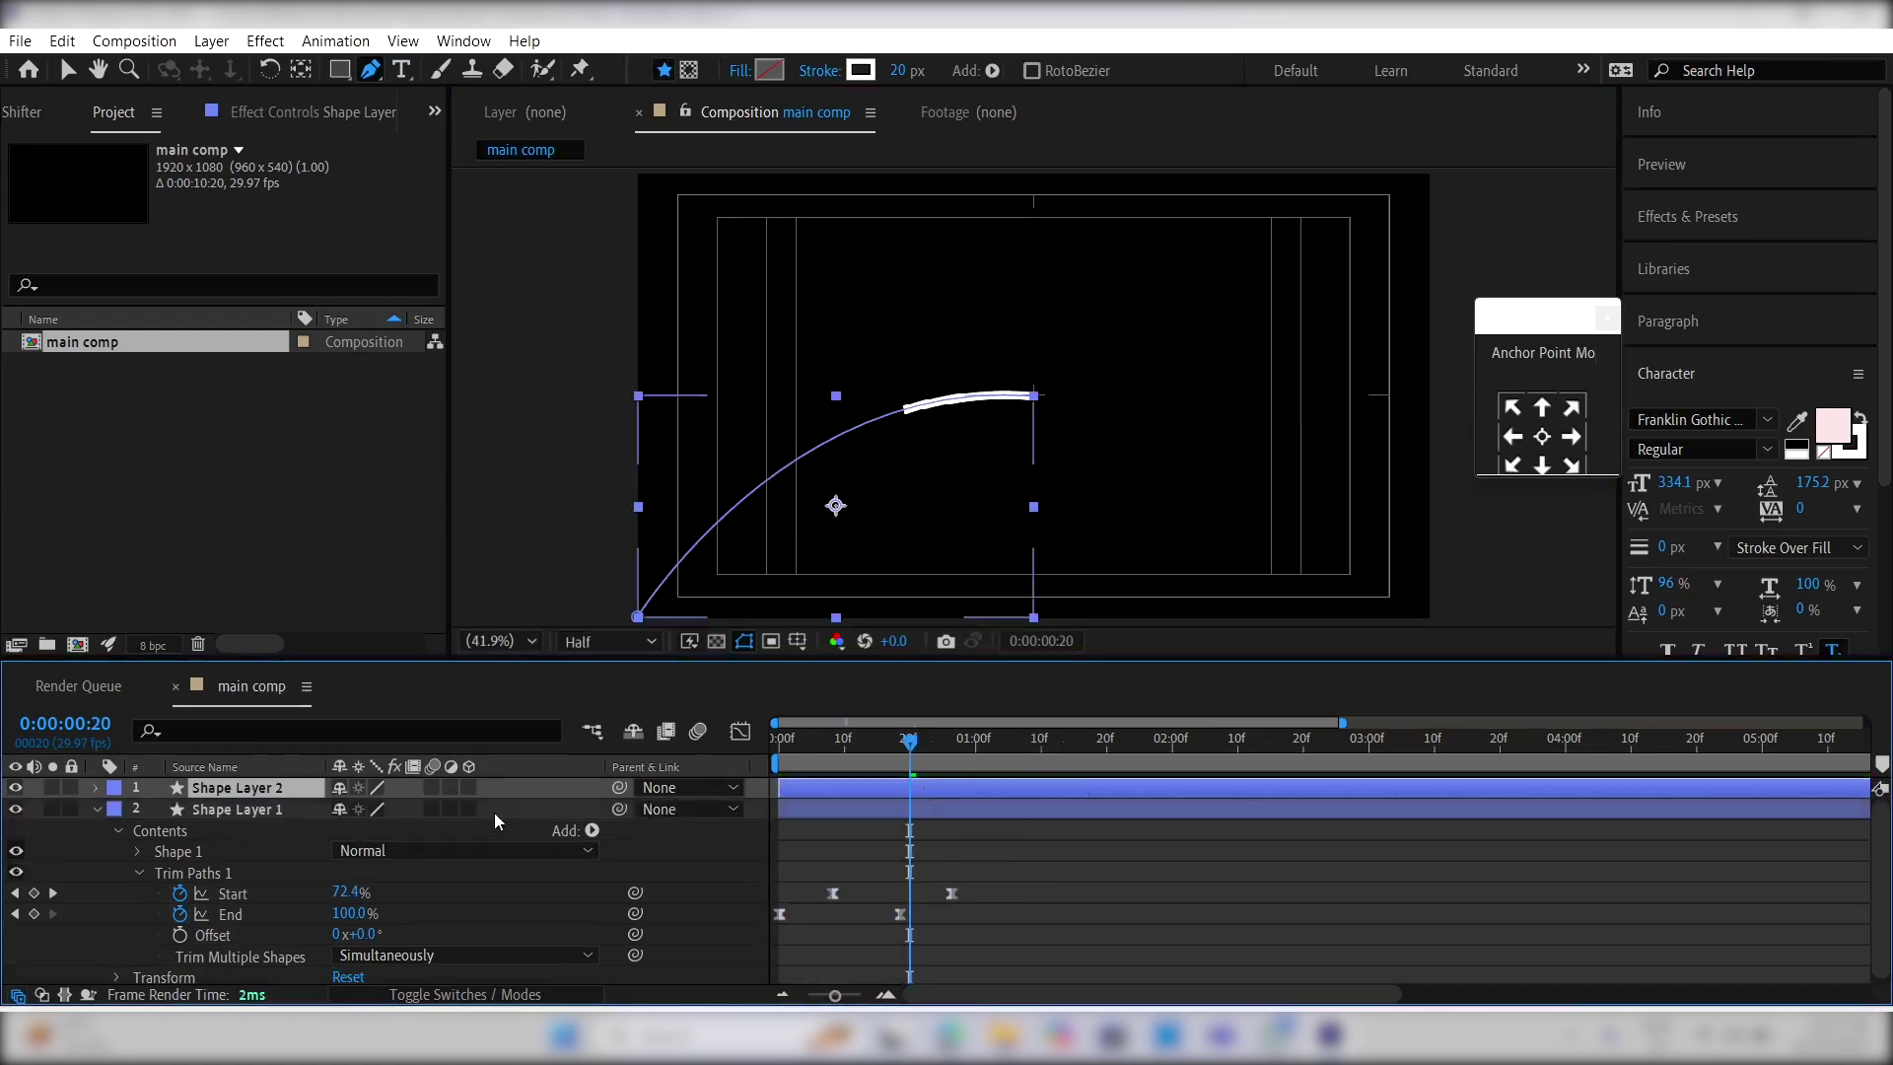
pyautogui.moveTo(937, 767); pyautogui.dragTo(944, 749)
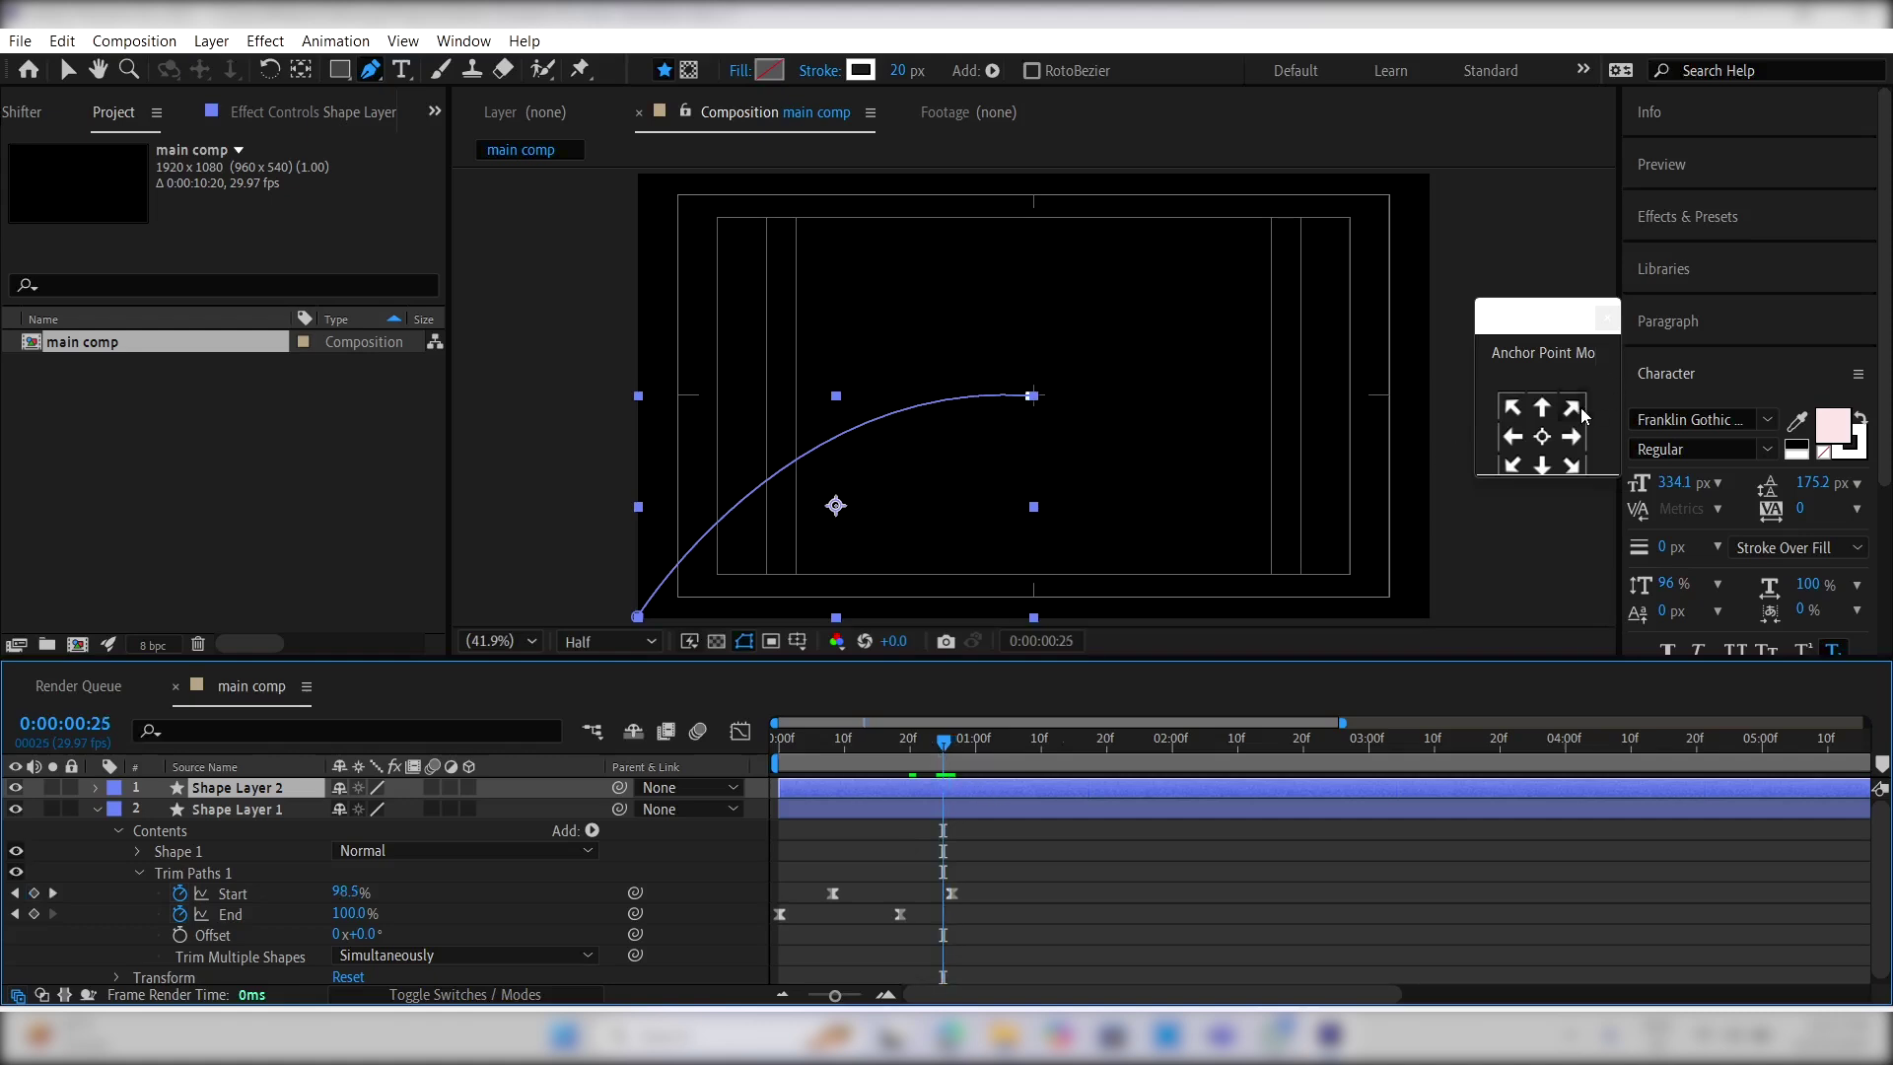
pyautogui.click(1574, 412)
# Step: Set the duplicated curve layer's Rotation to 90°
pyautogui.click(936, 788)
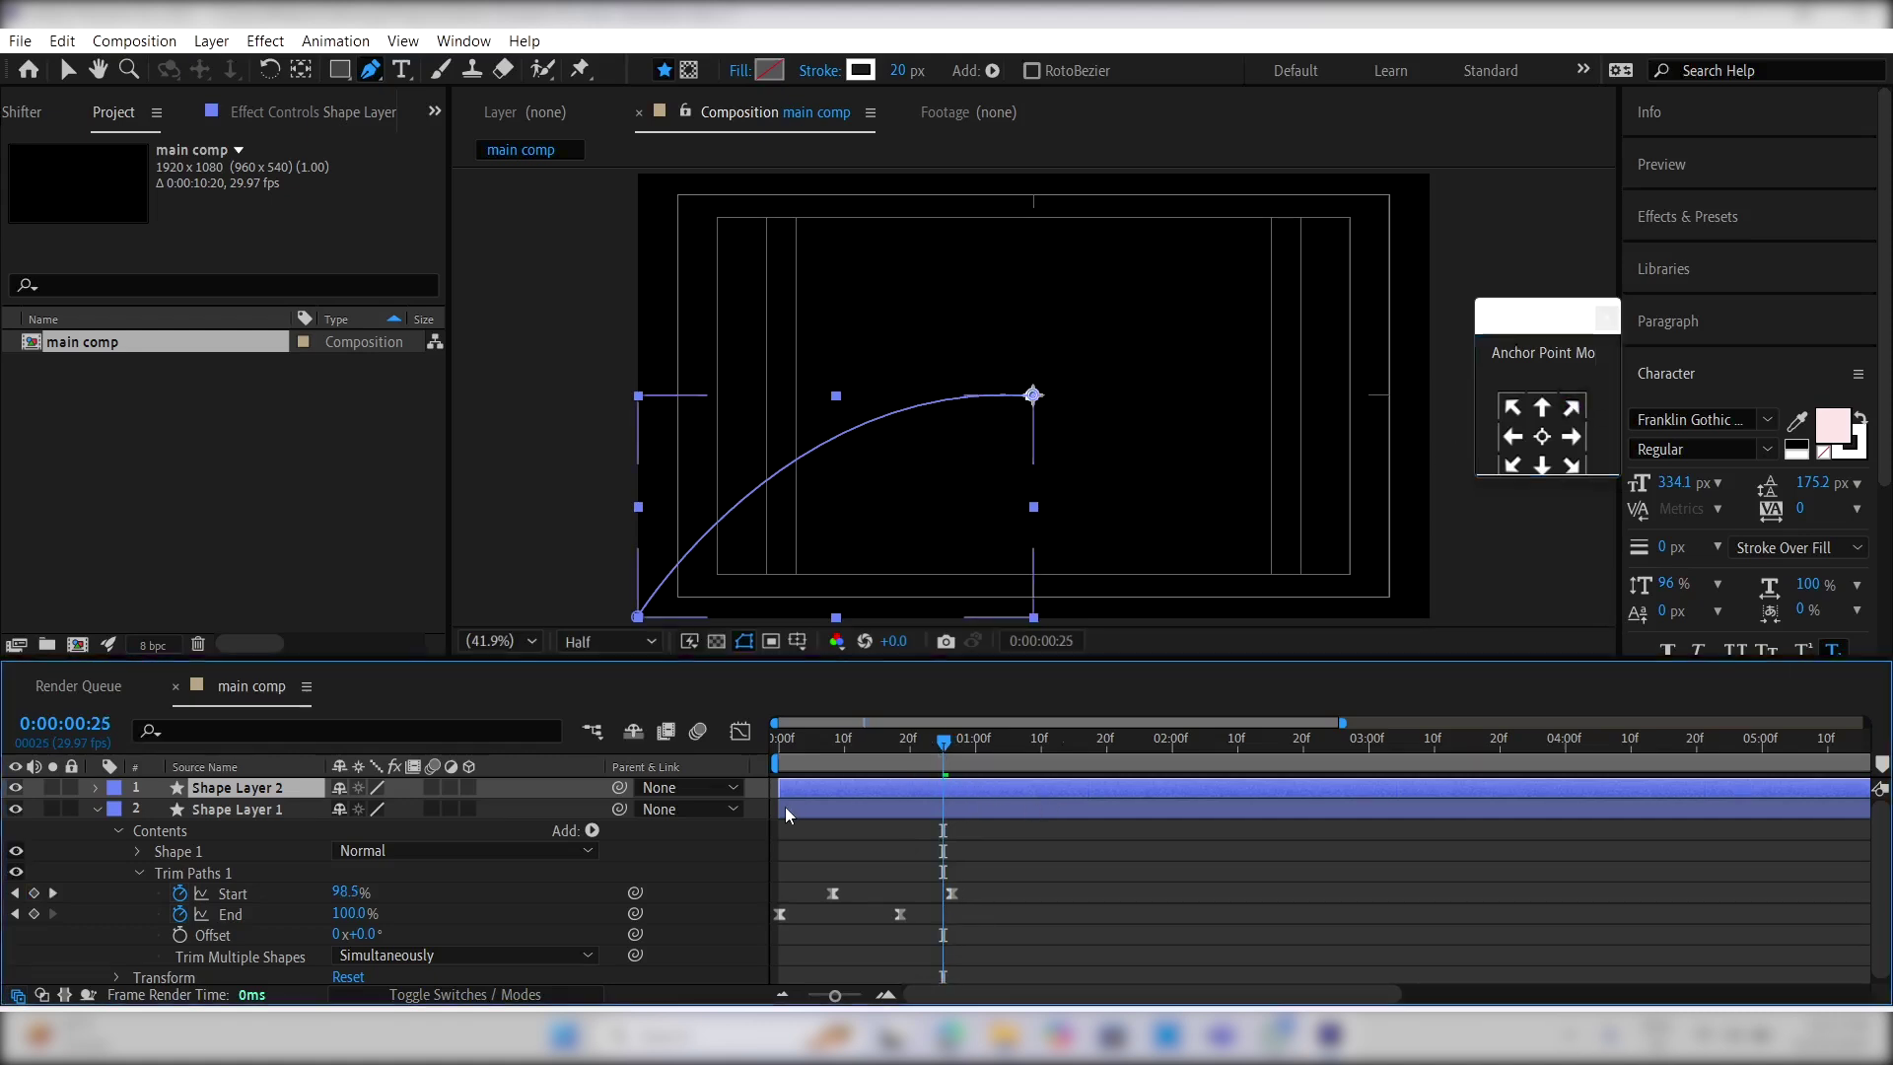
pyautogui.press('r')
pyautogui.click(362, 809)
pyautogui.write('90')
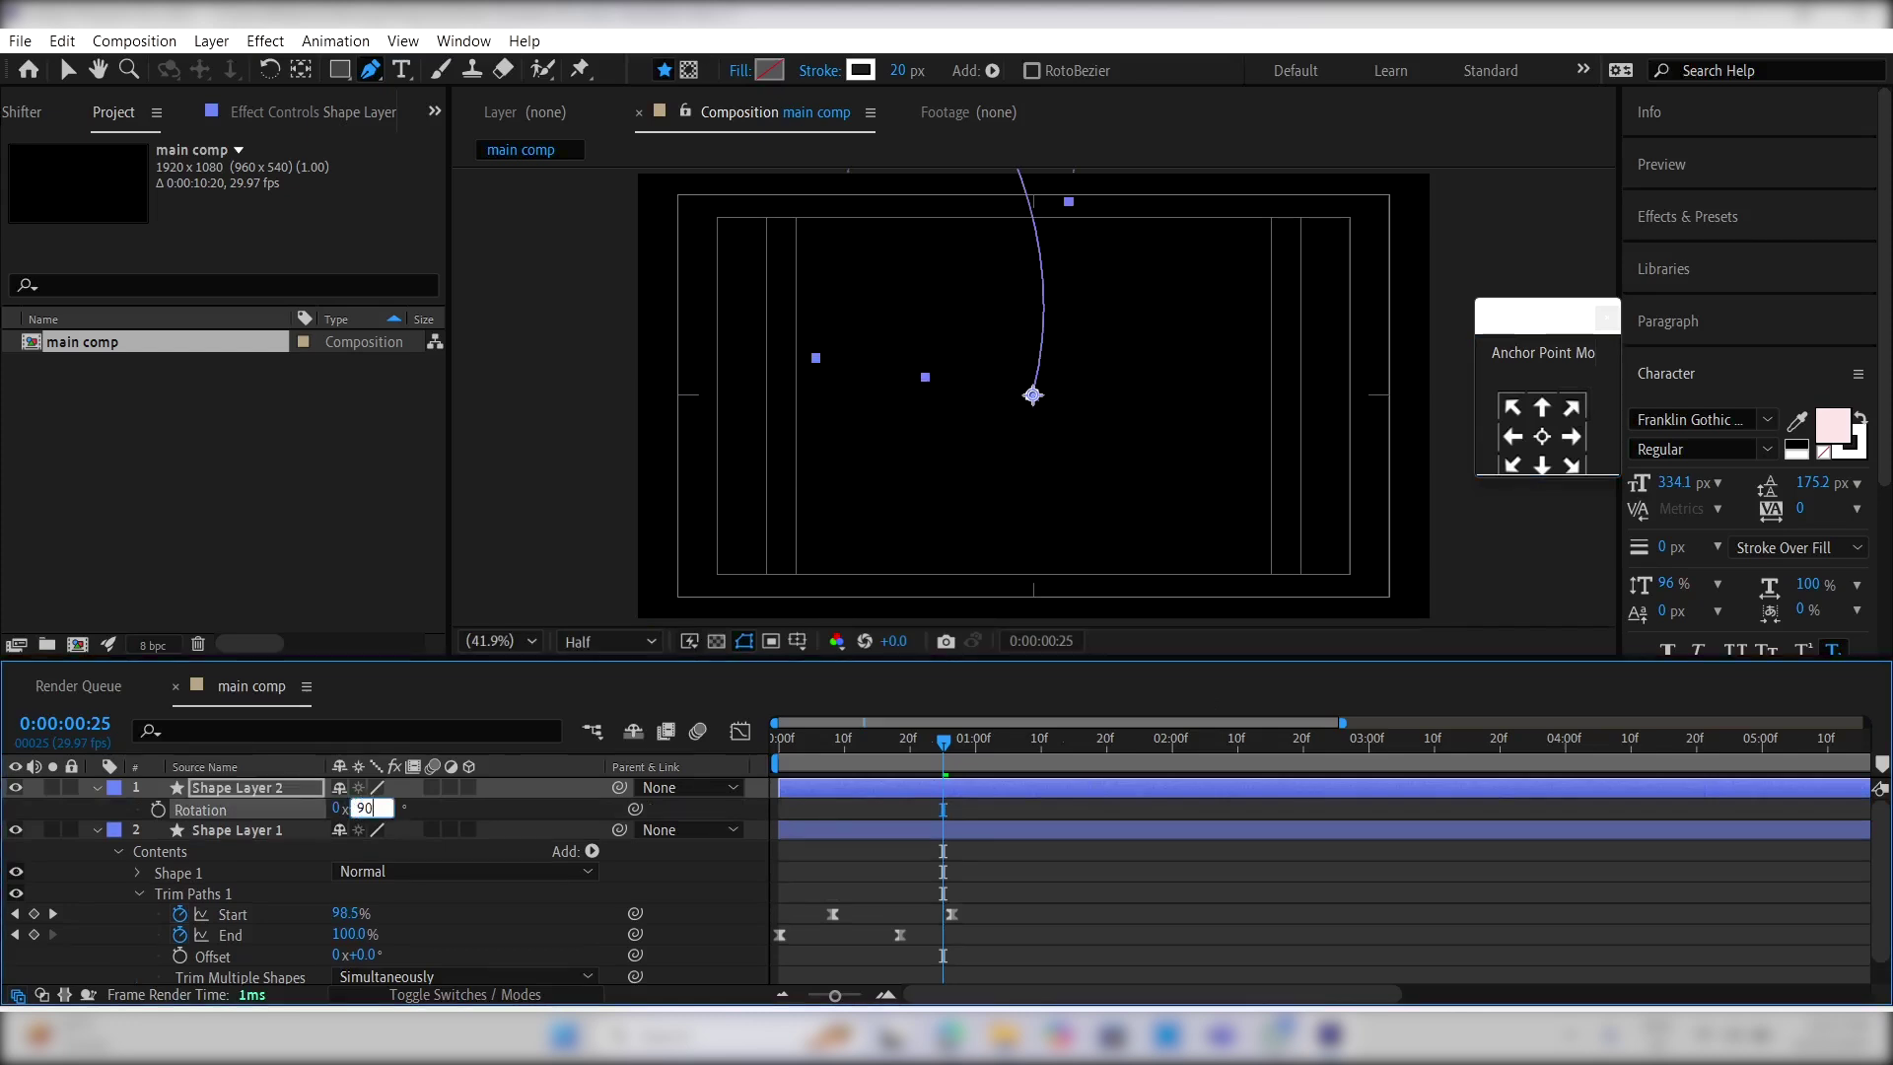
pyautogui.press('Return')
# Step: Duplicate the rotated curve layer, setting the new copy's Rotation to 204° and the original curve's Rotation to -15°
pyautogui.click(854, 788)
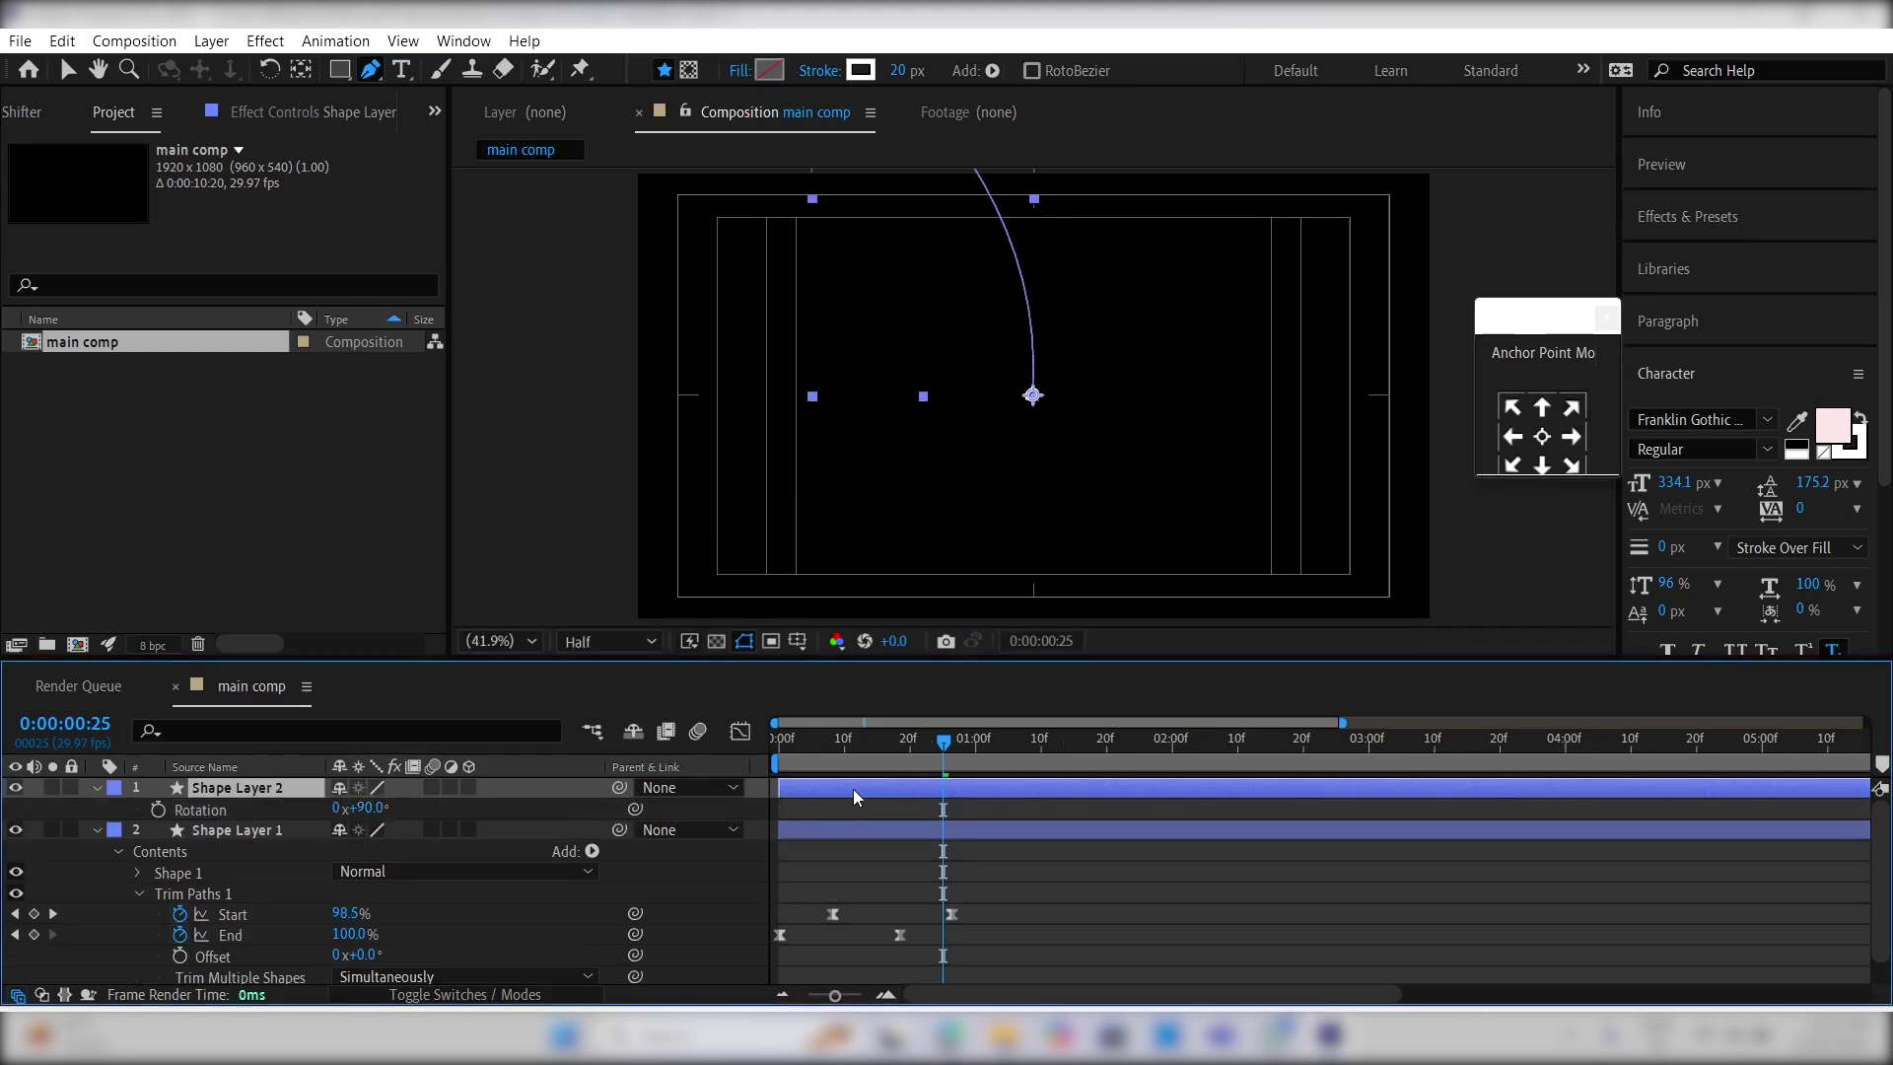
pyautogui.hotkey('ctrl', 'd')
pyautogui.press('r')
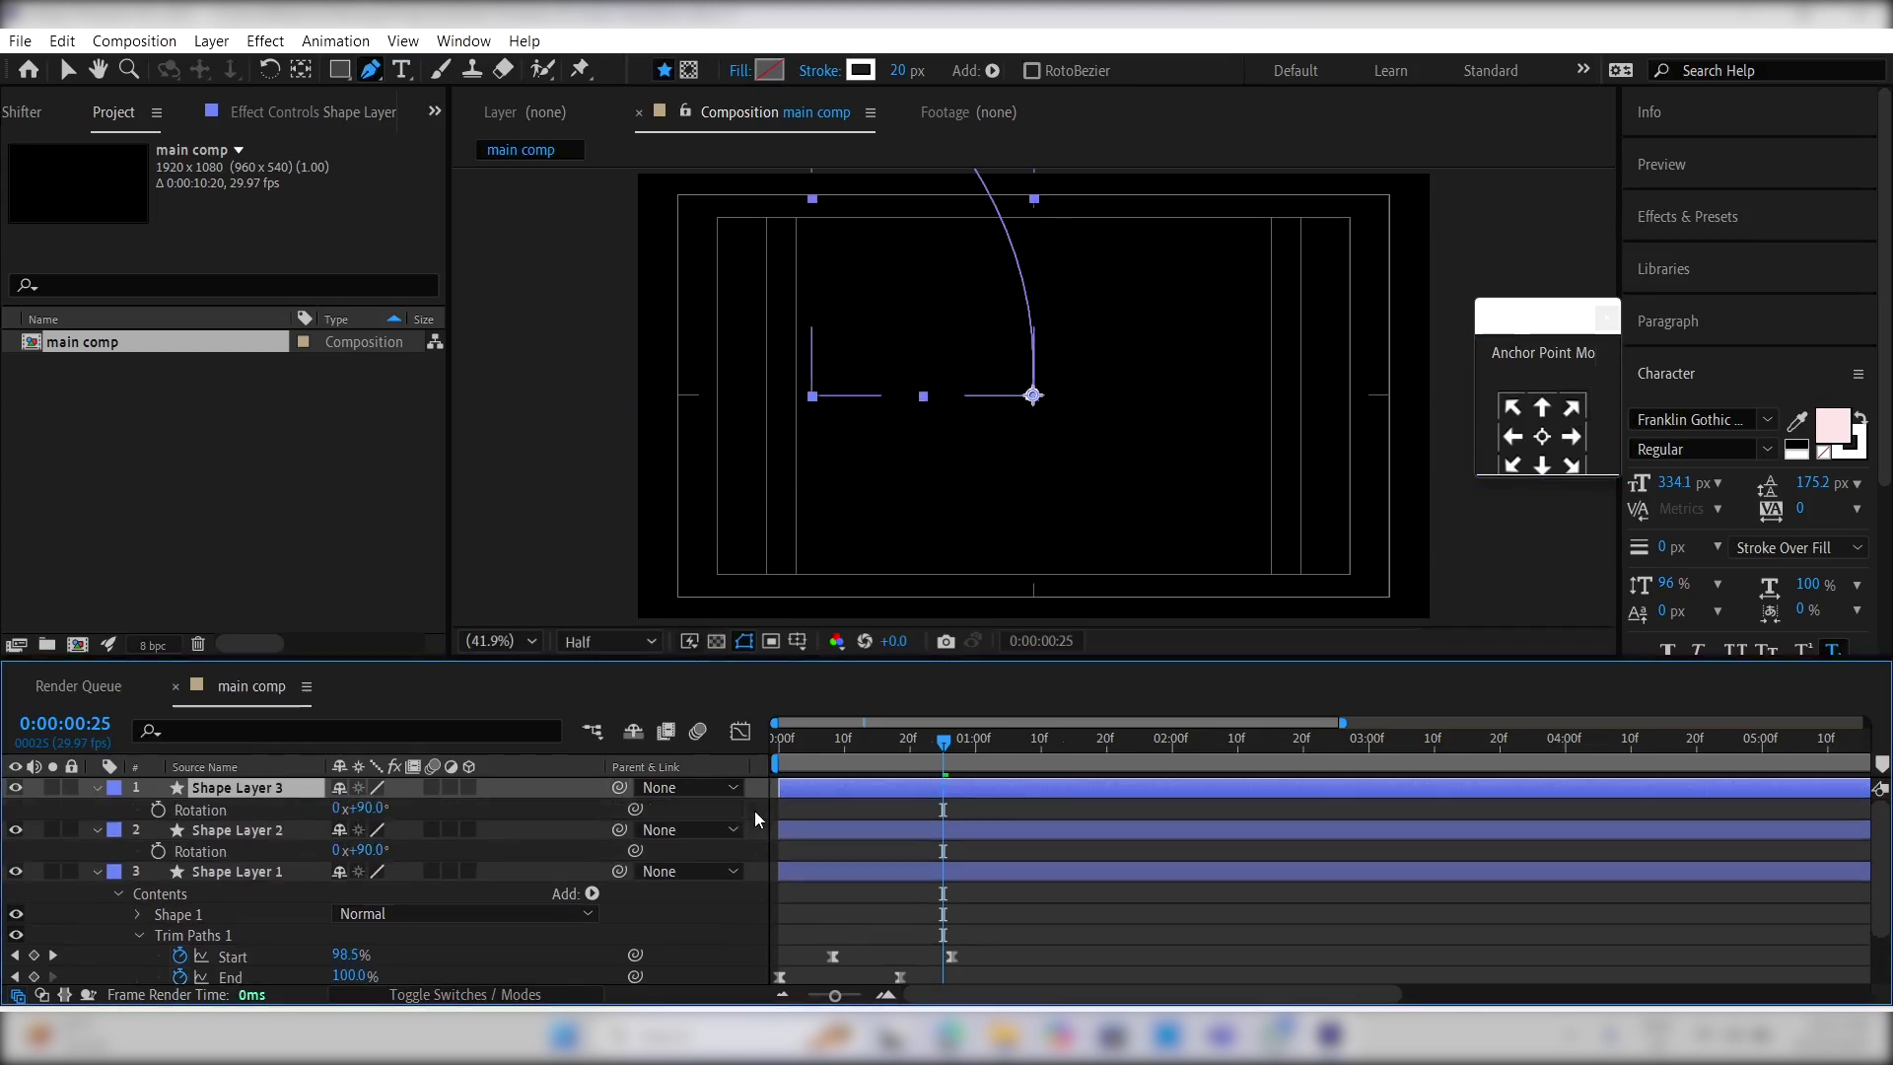
pyautogui.click(363, 809)
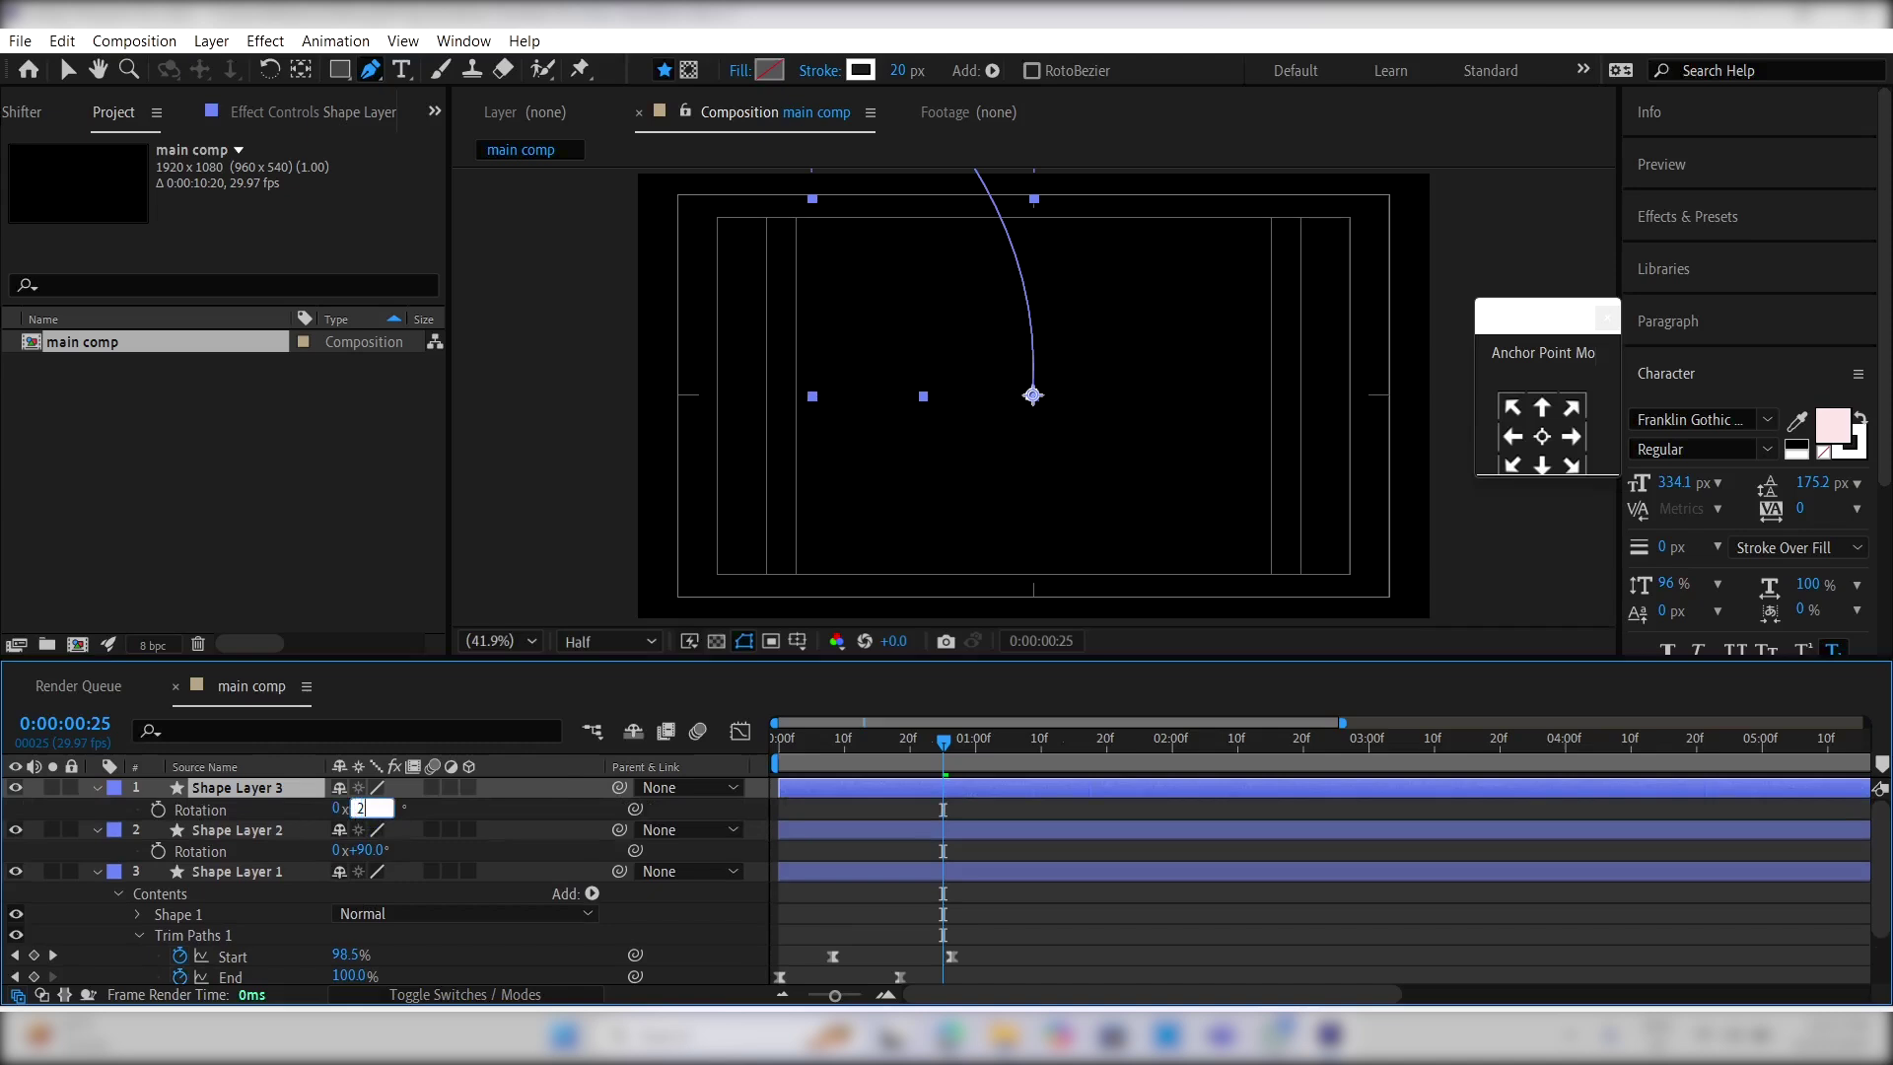
pyautogui.press('Return')
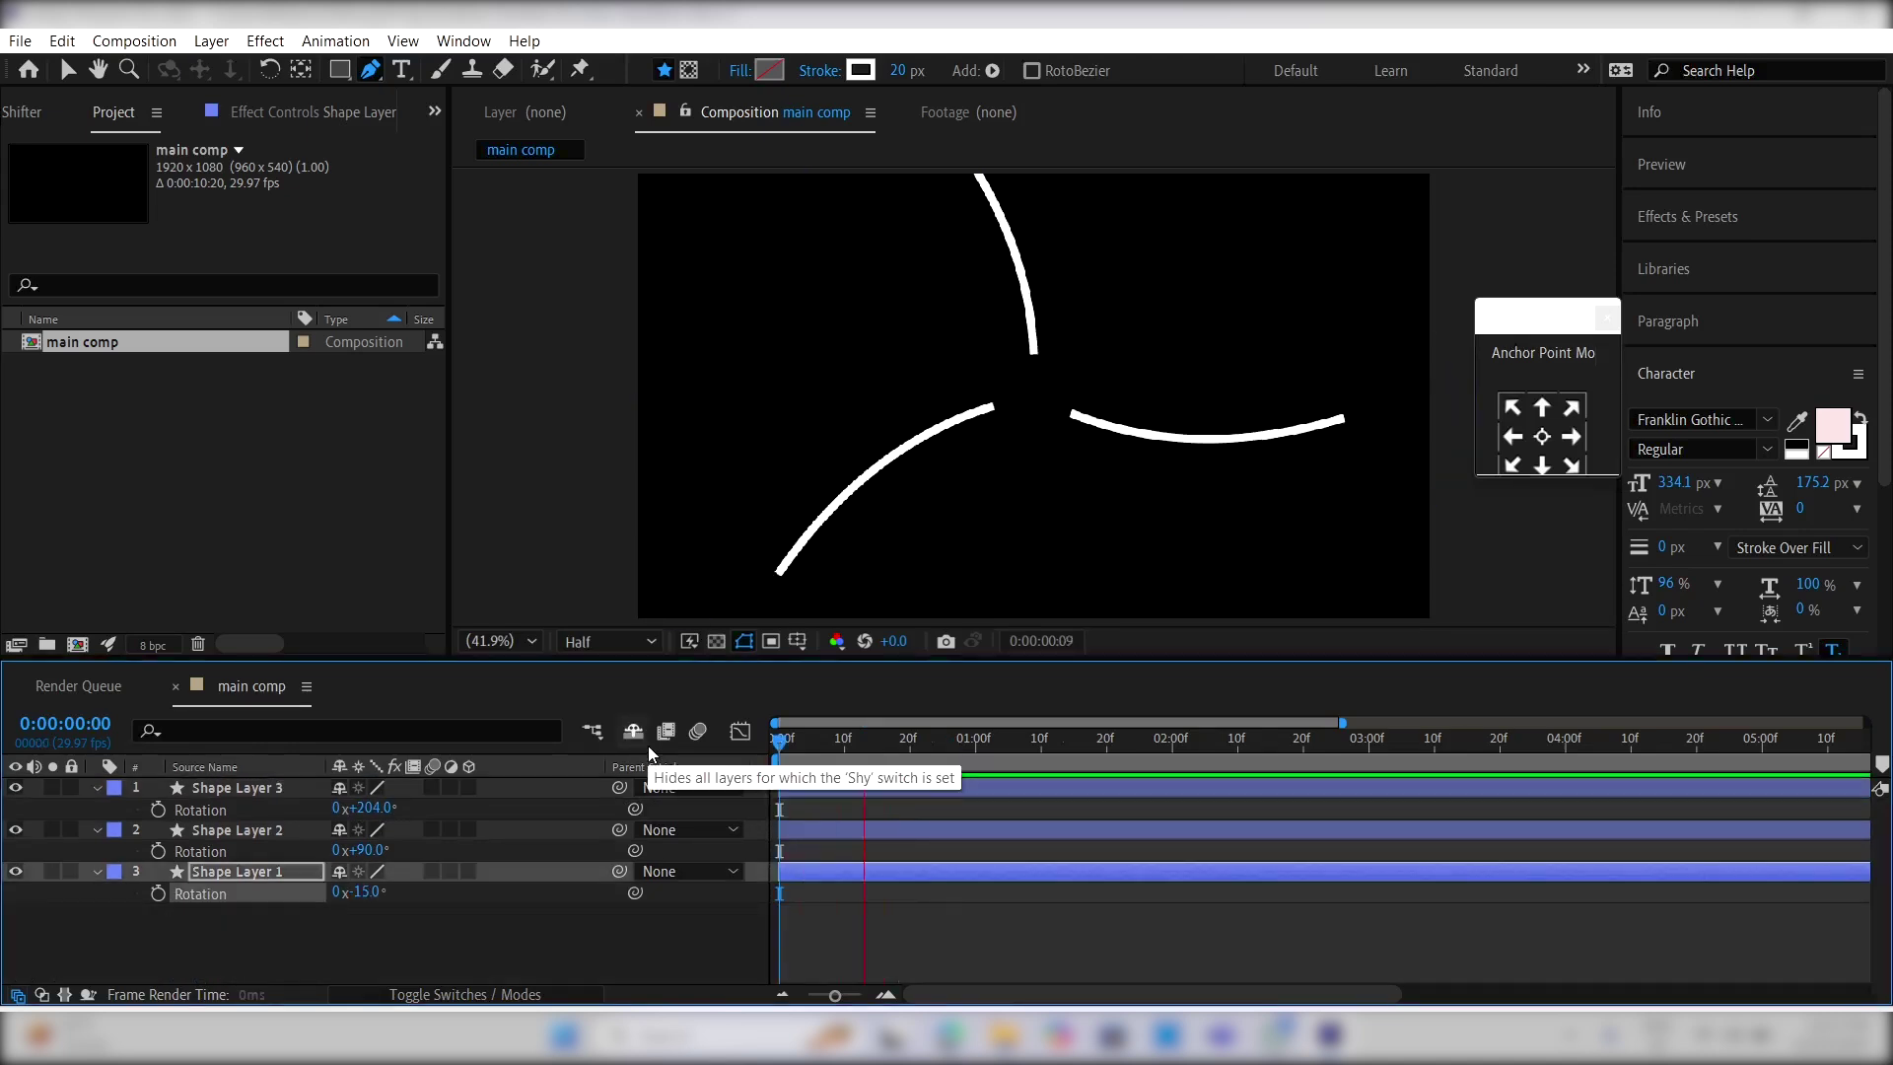
pyautogui.press('space')
# Step: Reveal the trim keyframes of all three curve layers and reshape their easing together in the Graph Editor
pyautogui.moveTo(849, 739)
pyautogui.mouseDown()
pyautogui.moveTo(961, 753)
pyautogui.moveTo(810, 850)
pyautogui.moveTo(734, 976)
pyautogui.mouseUp()
pyautogui.hotkey('ctrl', 'a')
pyautogui.press('u')
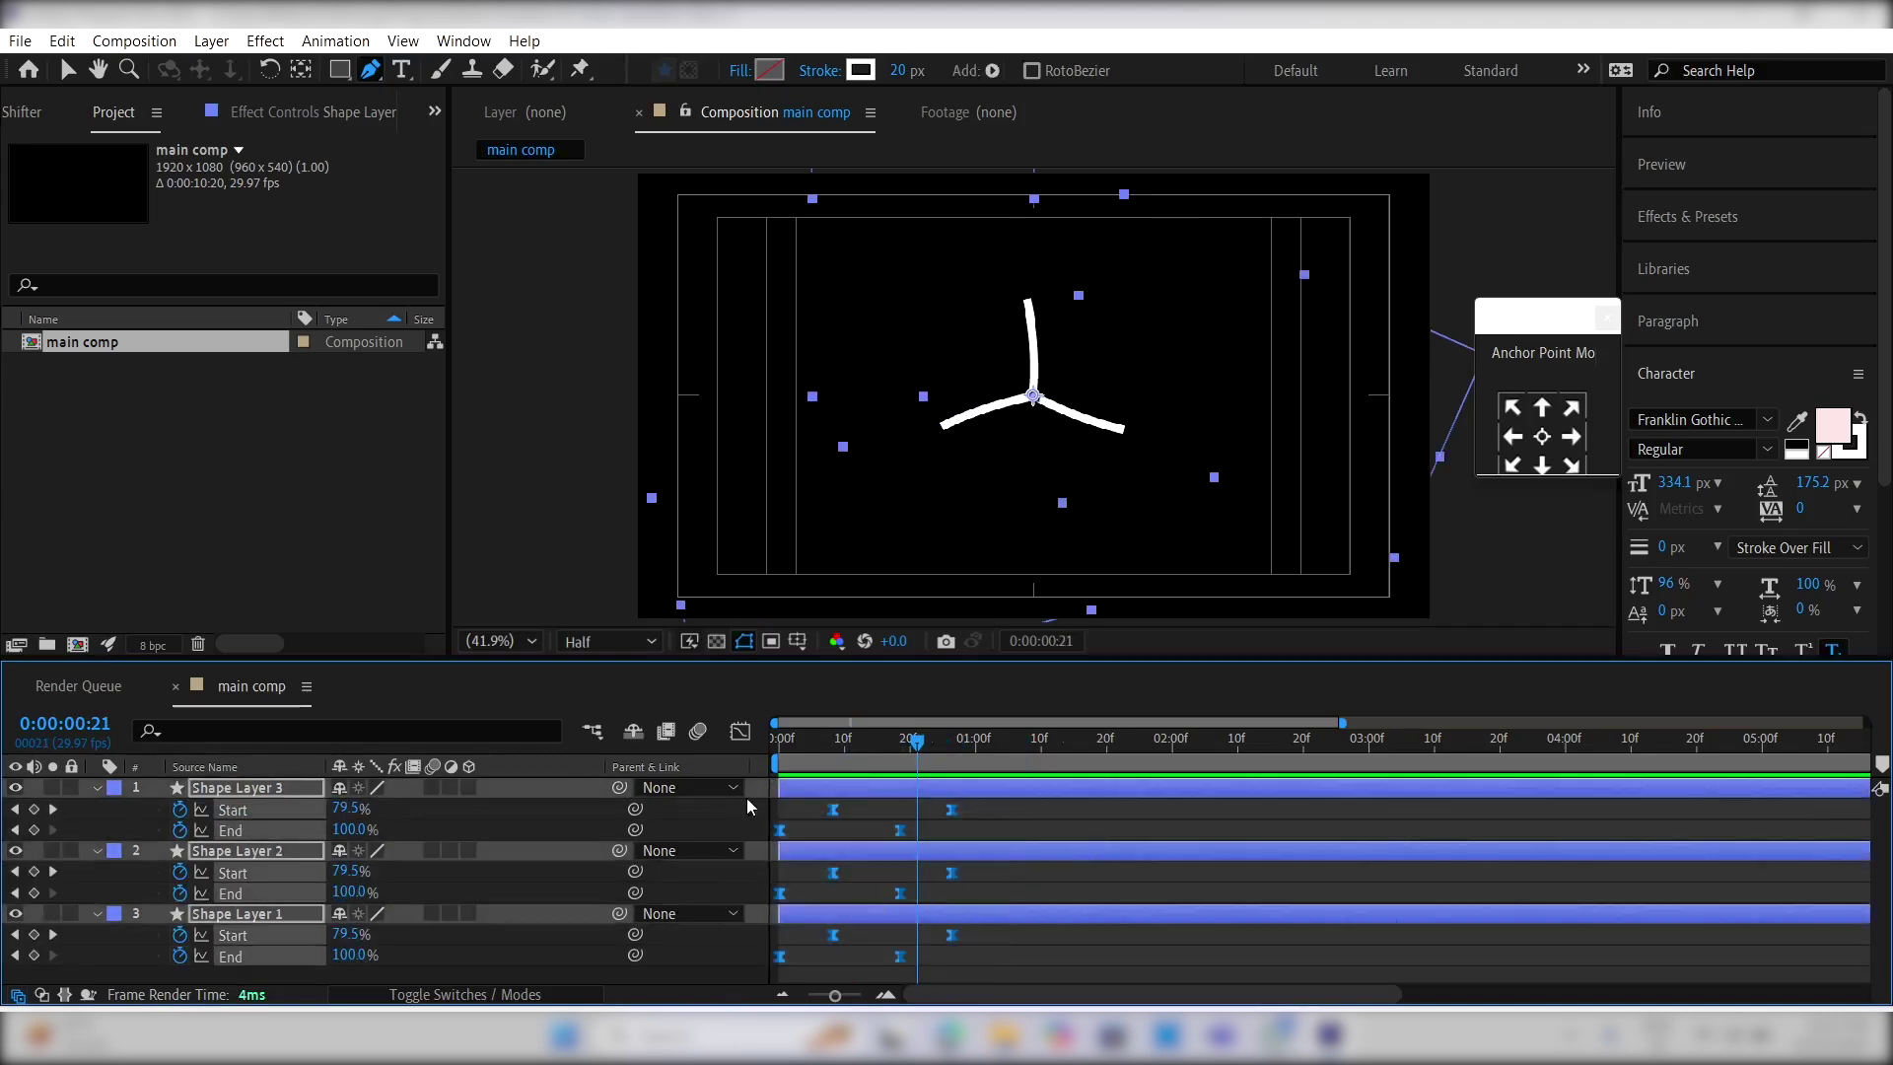
pyautogui.click(740, 730)
pyautogui.press('v')
pyautogui.moveTo(887, 926); pyautogui.dragTo(804, 838)
pyautogui.click(740, 731)
# Step: Trim the out points of all three curve layers to 0:00:00:25 and deselect them
pyautogui.moveTo(930, 767); pyautogui.dragTo(943, 767)
pyautogui.press('.')
pyautogui.hotkey('alt', ']')
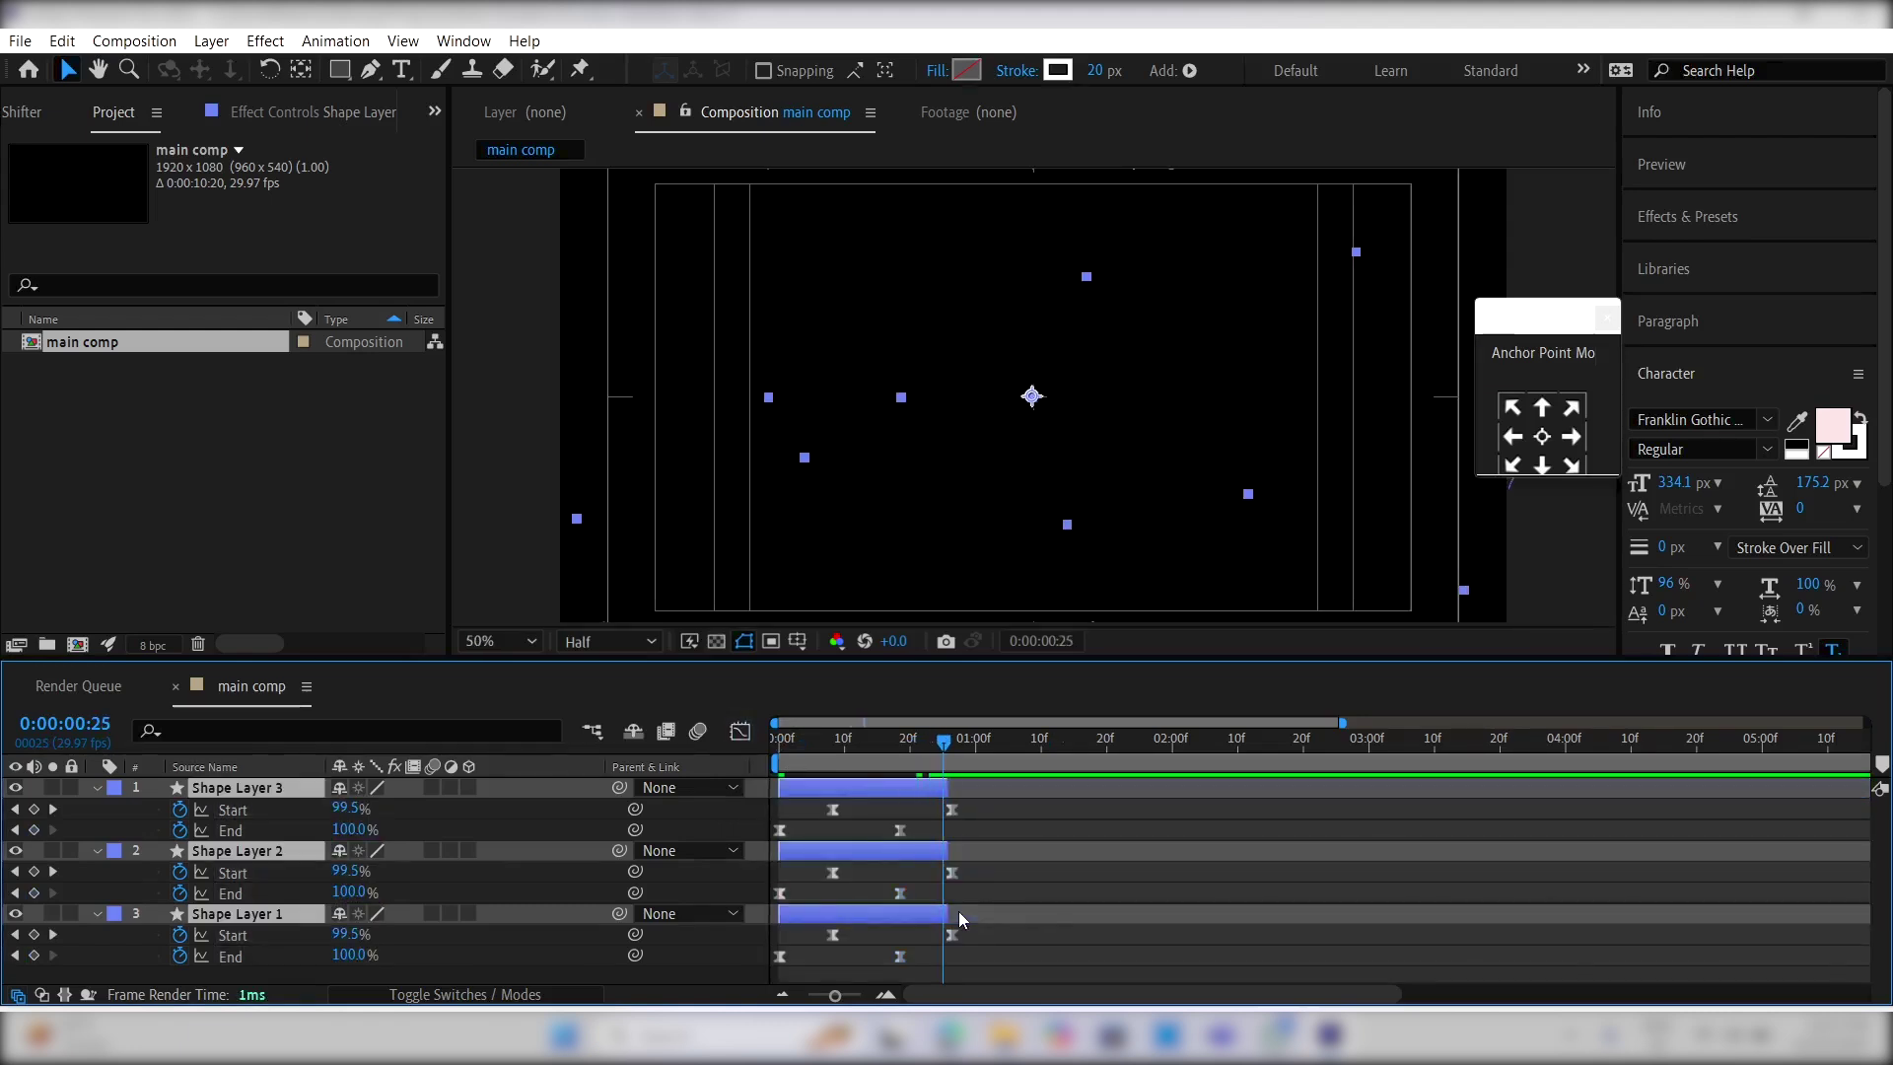
pyautogui.click(1047, 917)
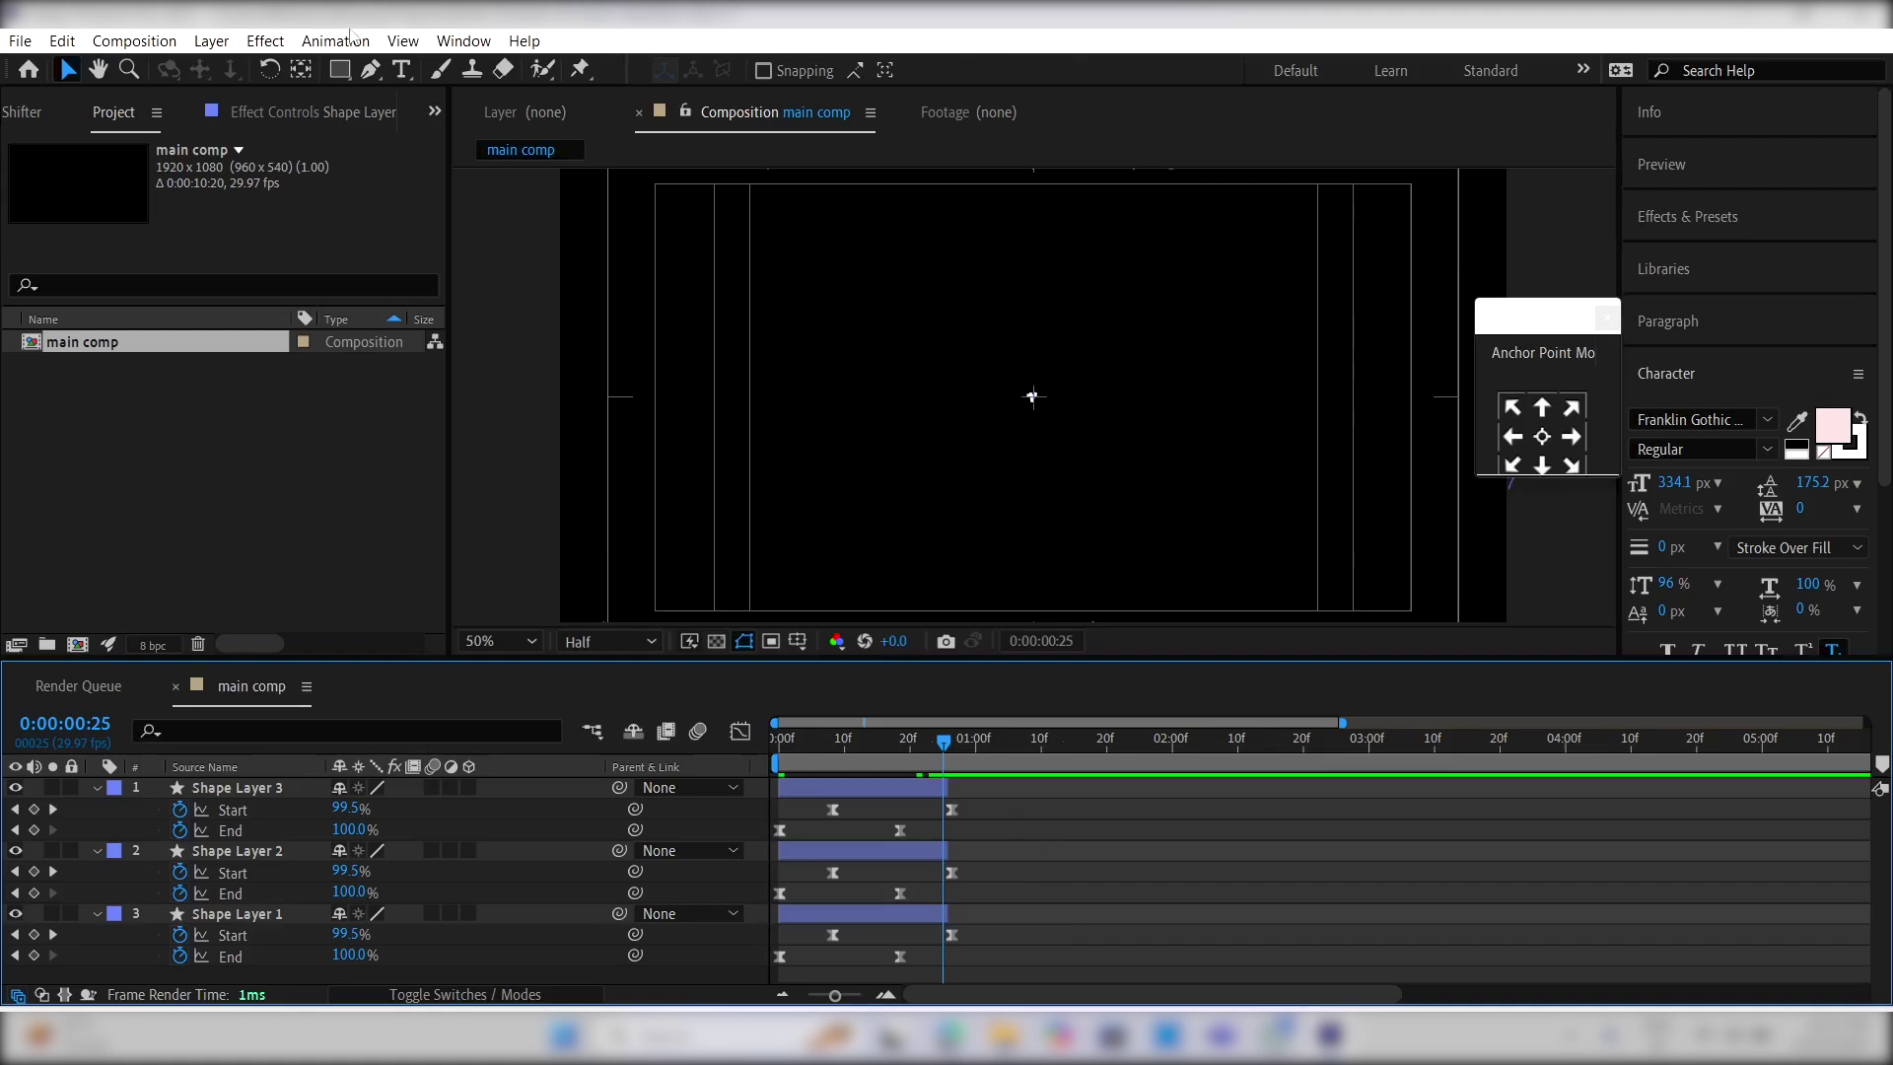
# Step: Draw a small circle on a new shape layer near the composition's centre with the Ellipse tool
pyautogui.click(340, 78)
pyautogui.press('q')
pyautogui.press('q')
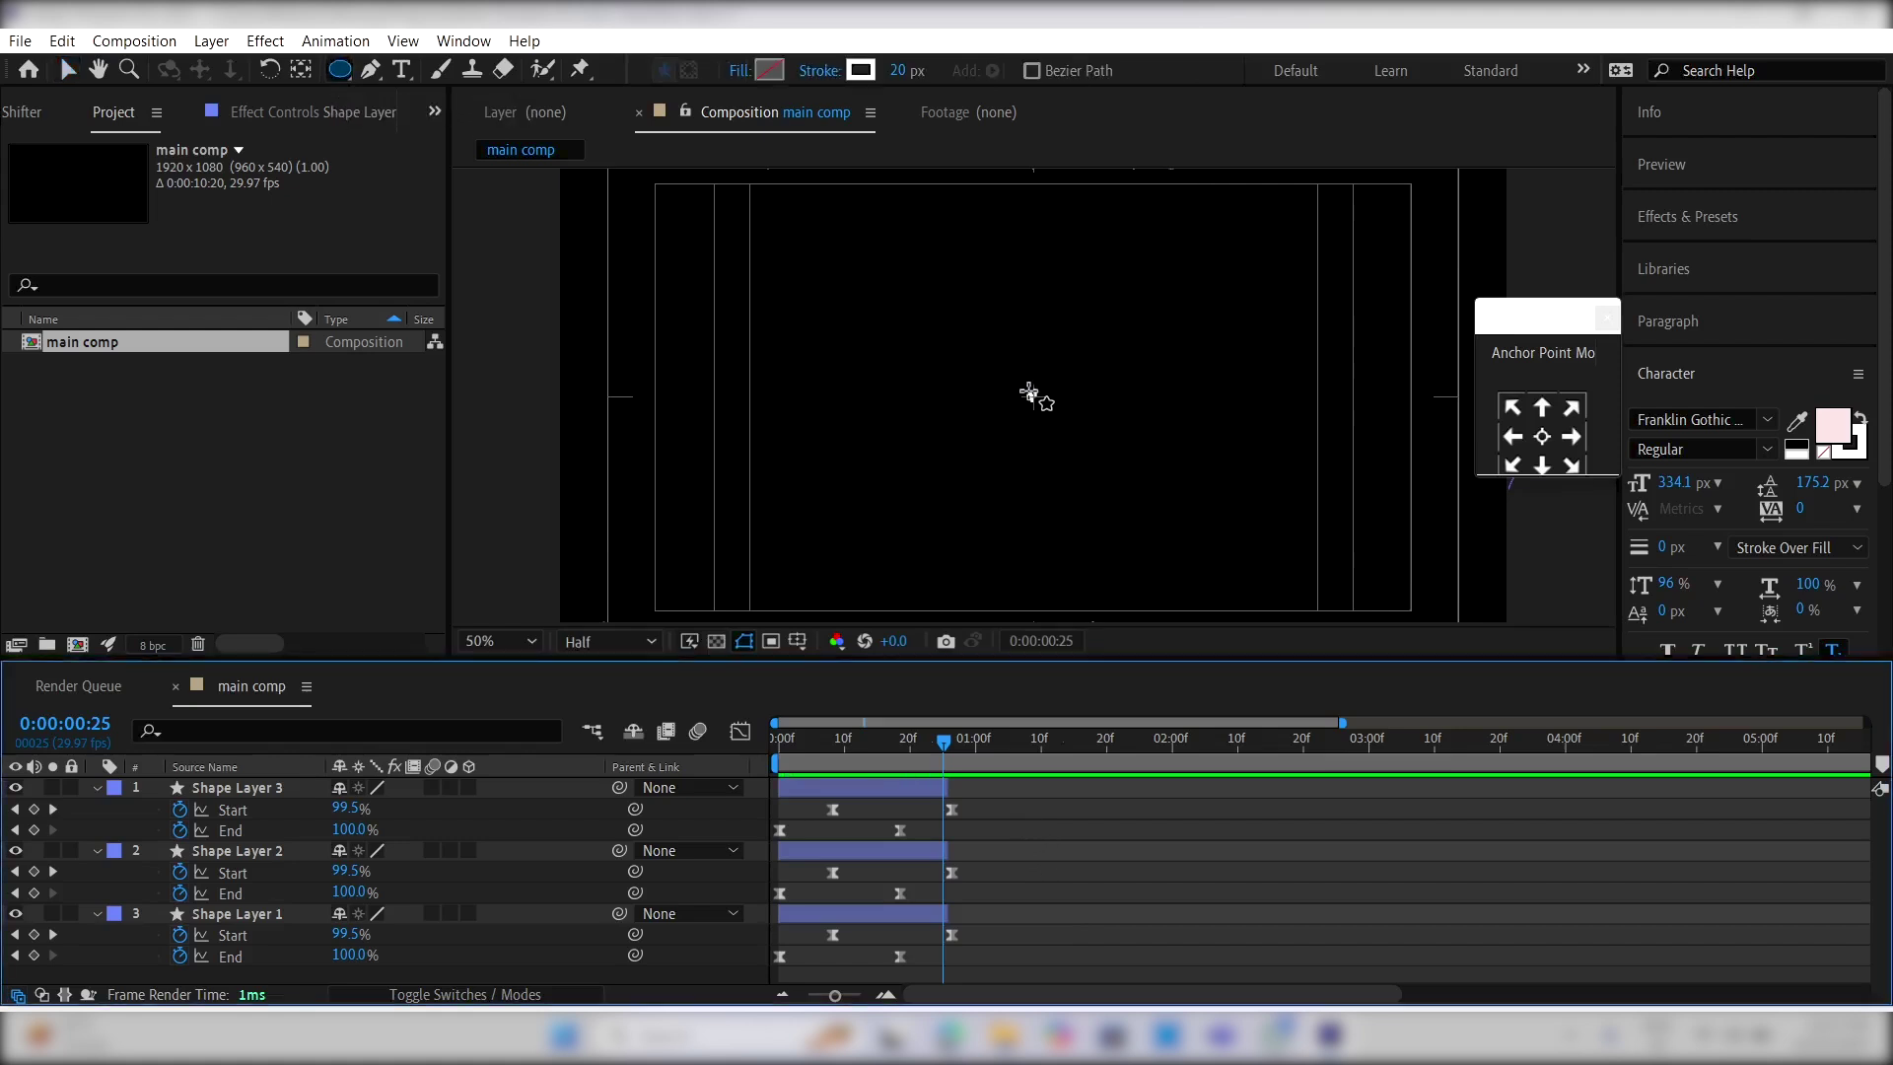
pyautogui.moveTo(1028, 392); pyautogui.dragTo(1071, 428)
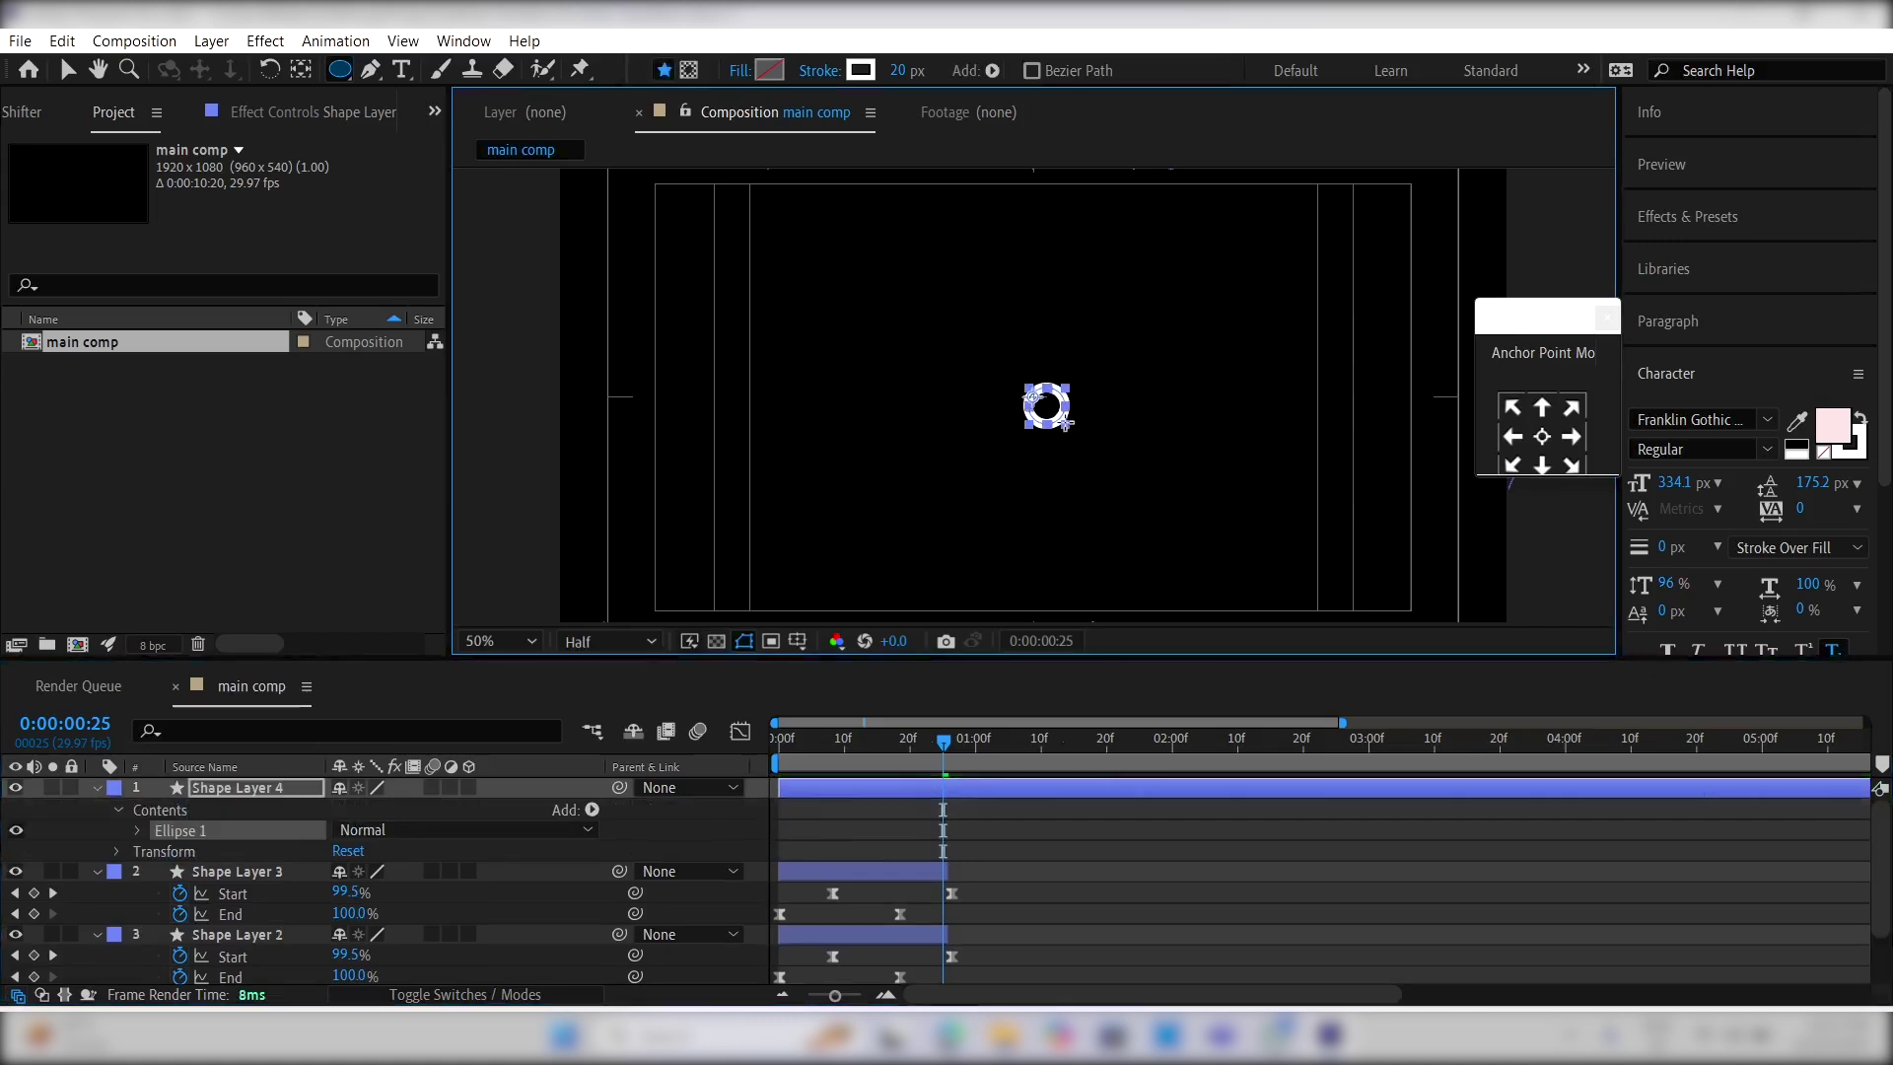
# Step: Align the circle layer horizontally and vertically to the centre of the composition
pyautogui.scroll(-3, 1731, 286)
pyautogui.click(1683, 601)
pyautogui.click(1689, 497)
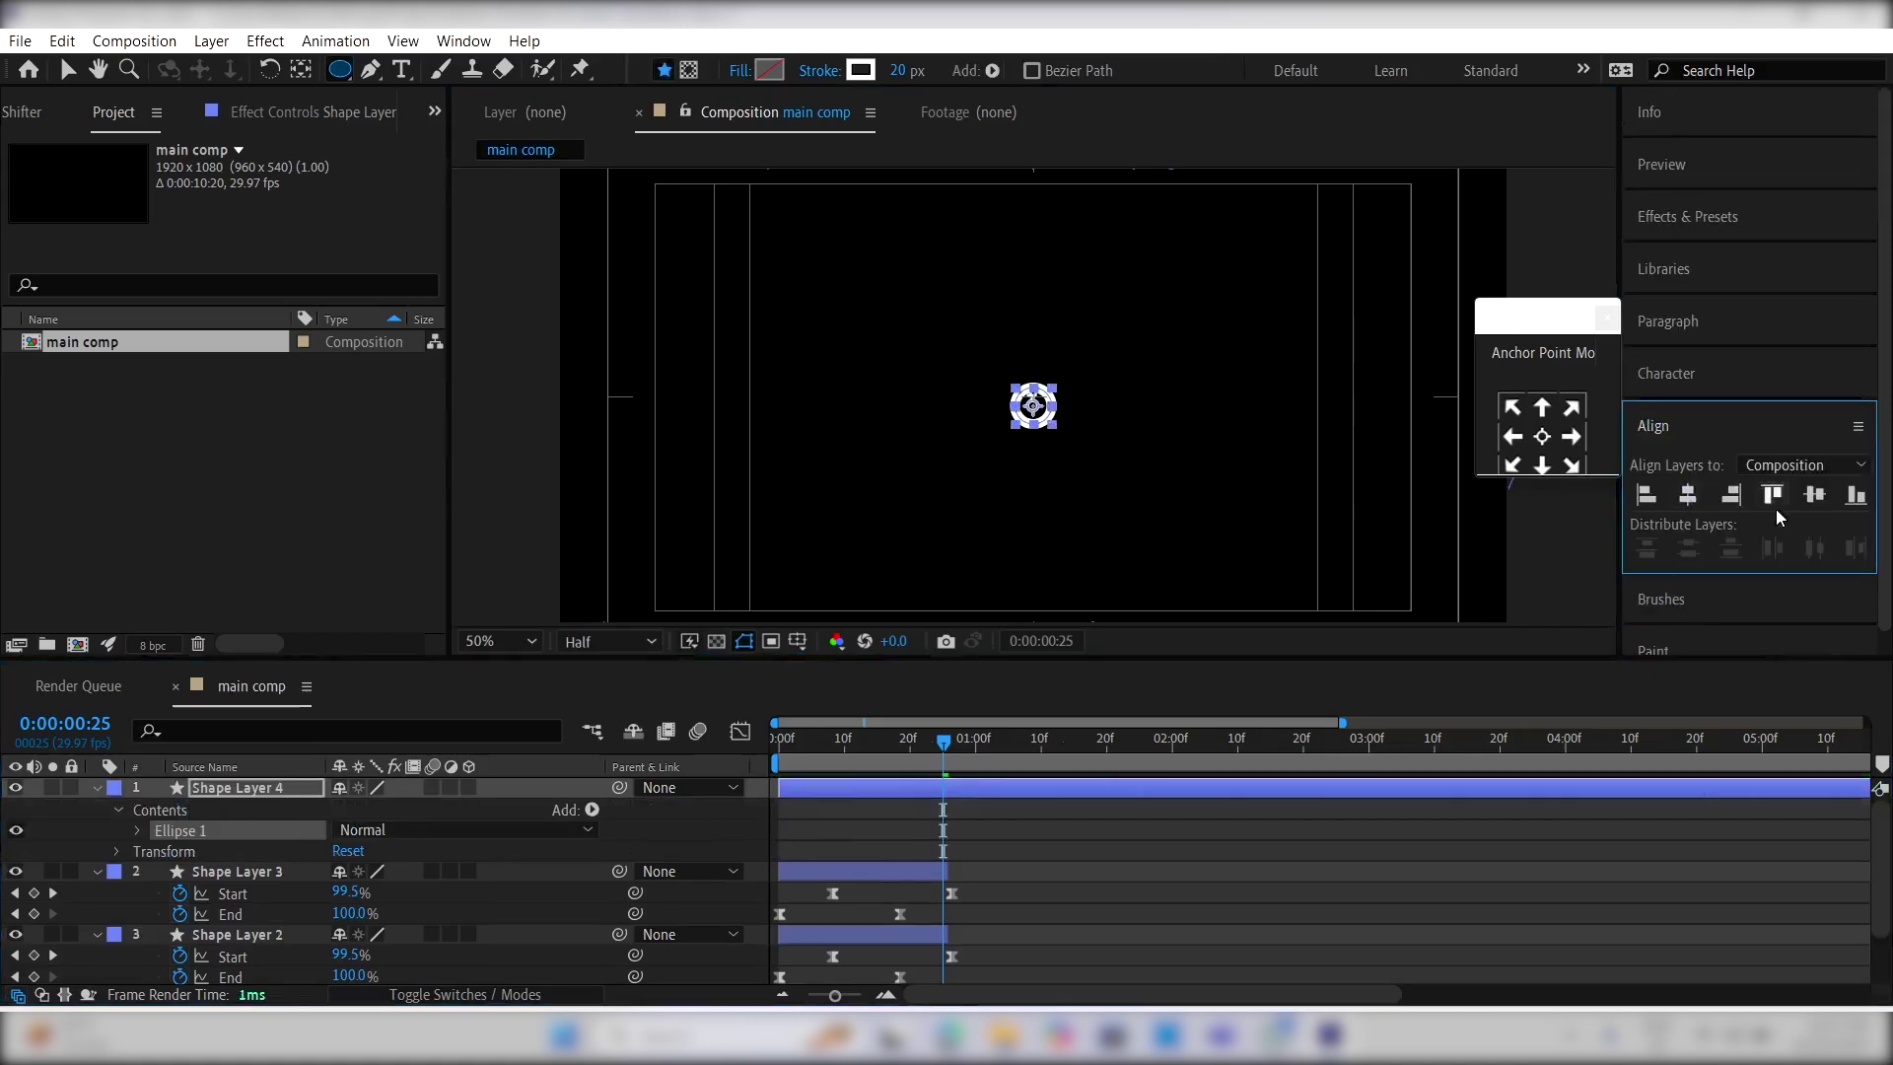
pyautogui.click(1814, 496)
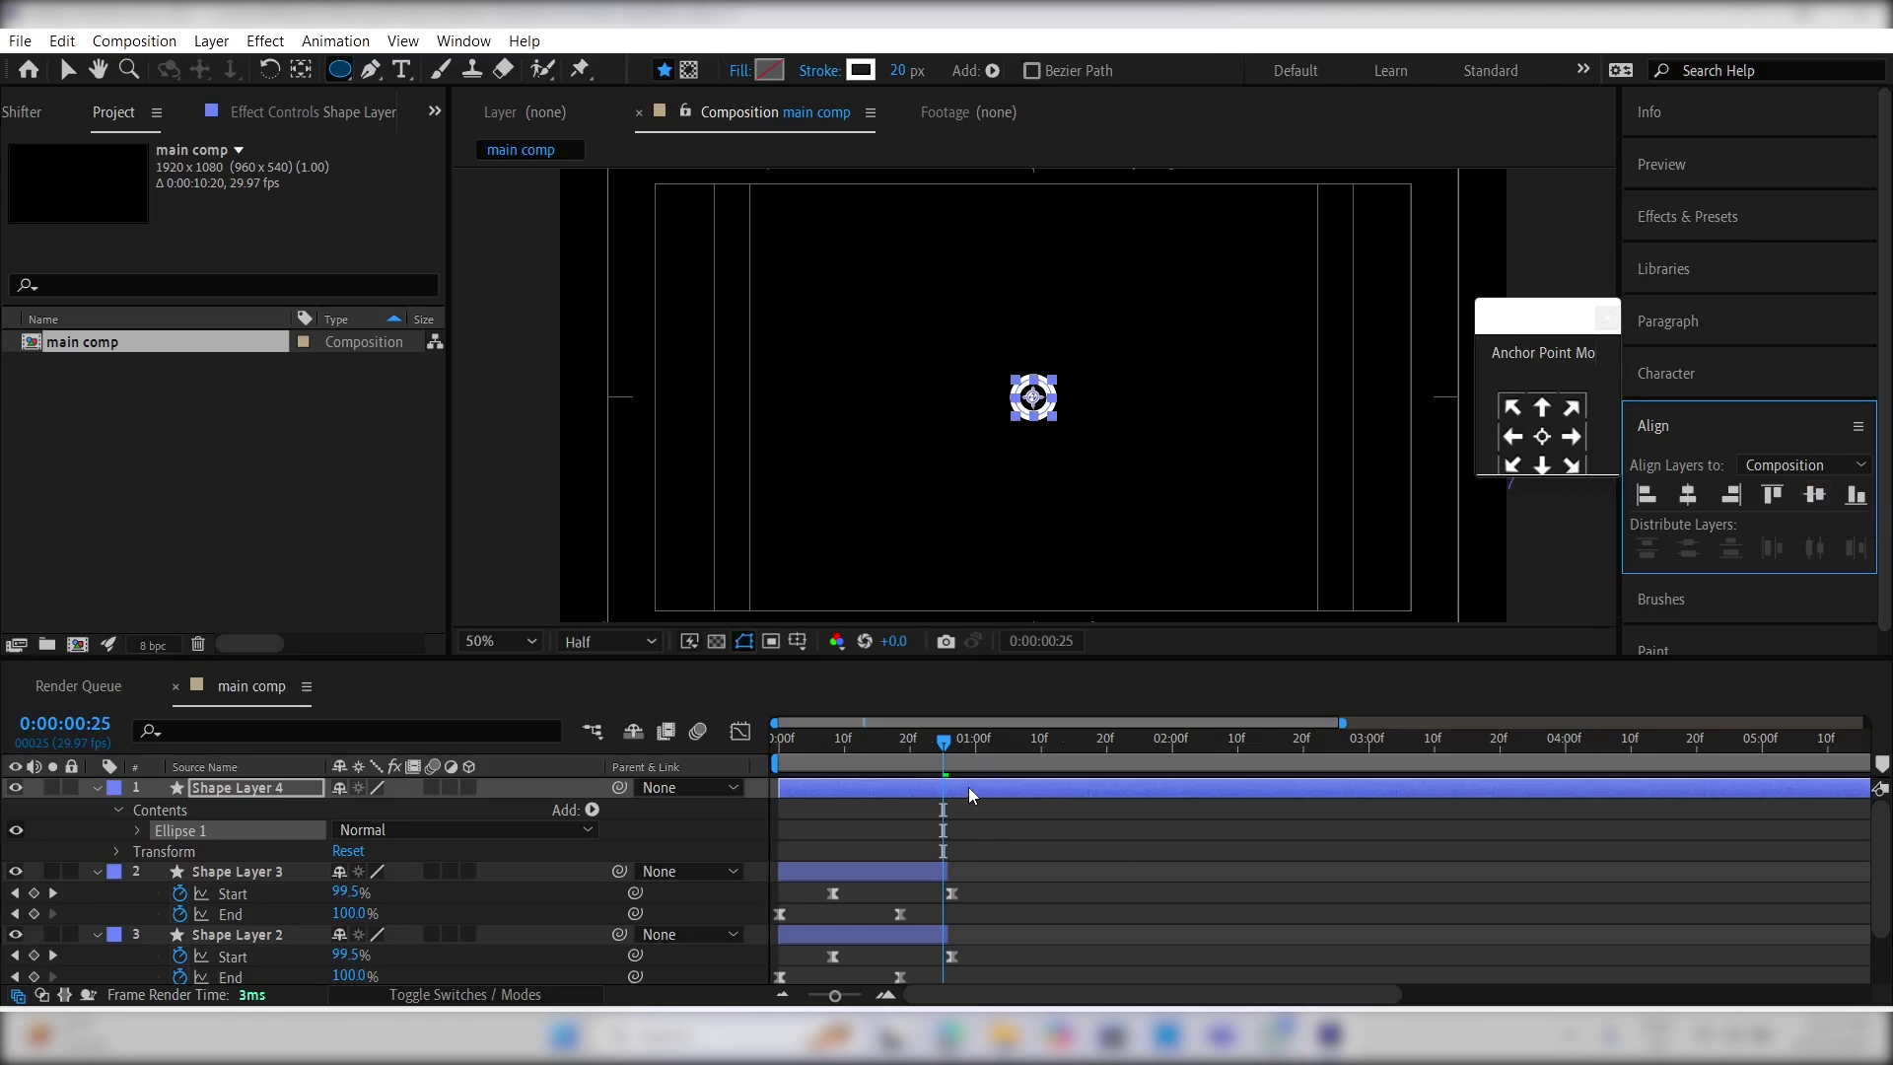
# Step: Remove the circle's stroke and give it a solid white fill
pyautogui.click(968, 787)
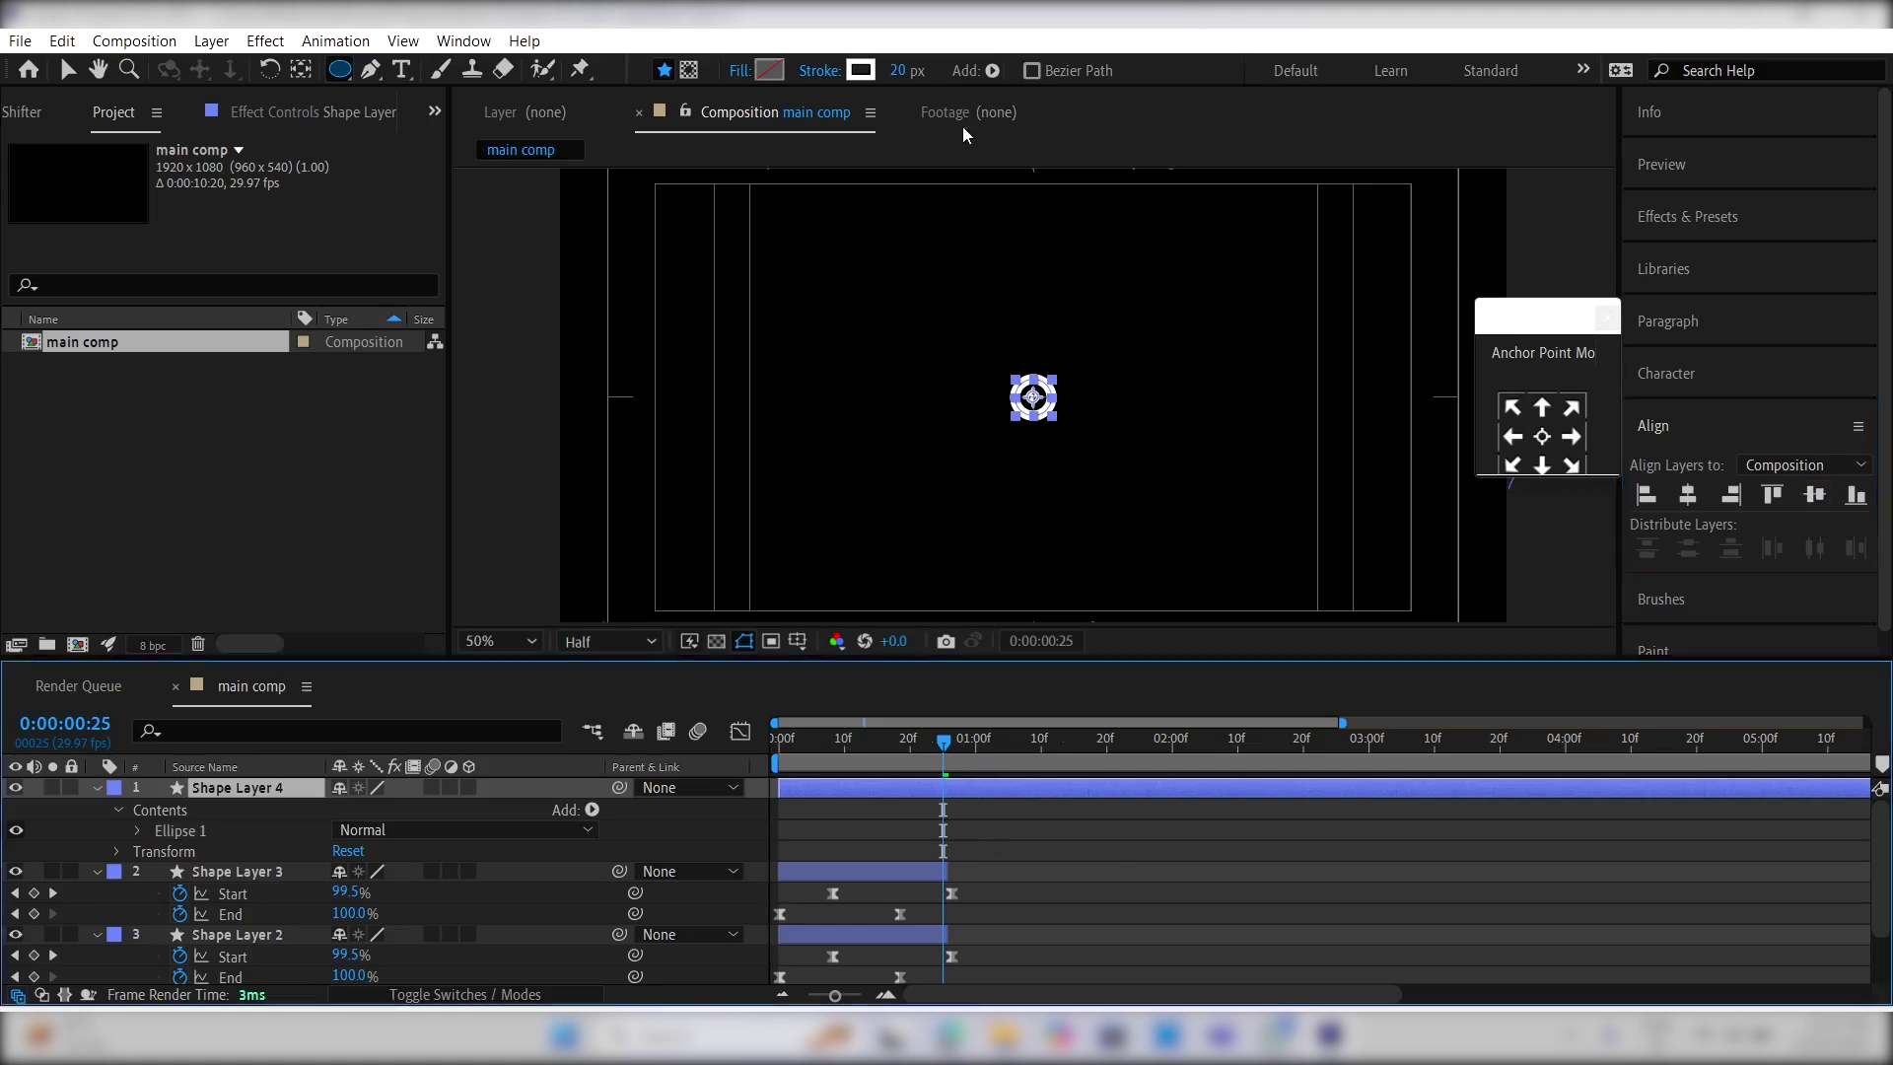
pyautogui.click(826, 75)
pyautogui.click(581, 326)
pyautogui.click(663, 464)
pyautogui.click(753, 72)
pyautogui.click(767, 74)
pyautogui.moveTo(287, 477); pyautogui.dragTo(83, 415)
pyautogui.click(754, 460)
pyautogui.click(754, 461)
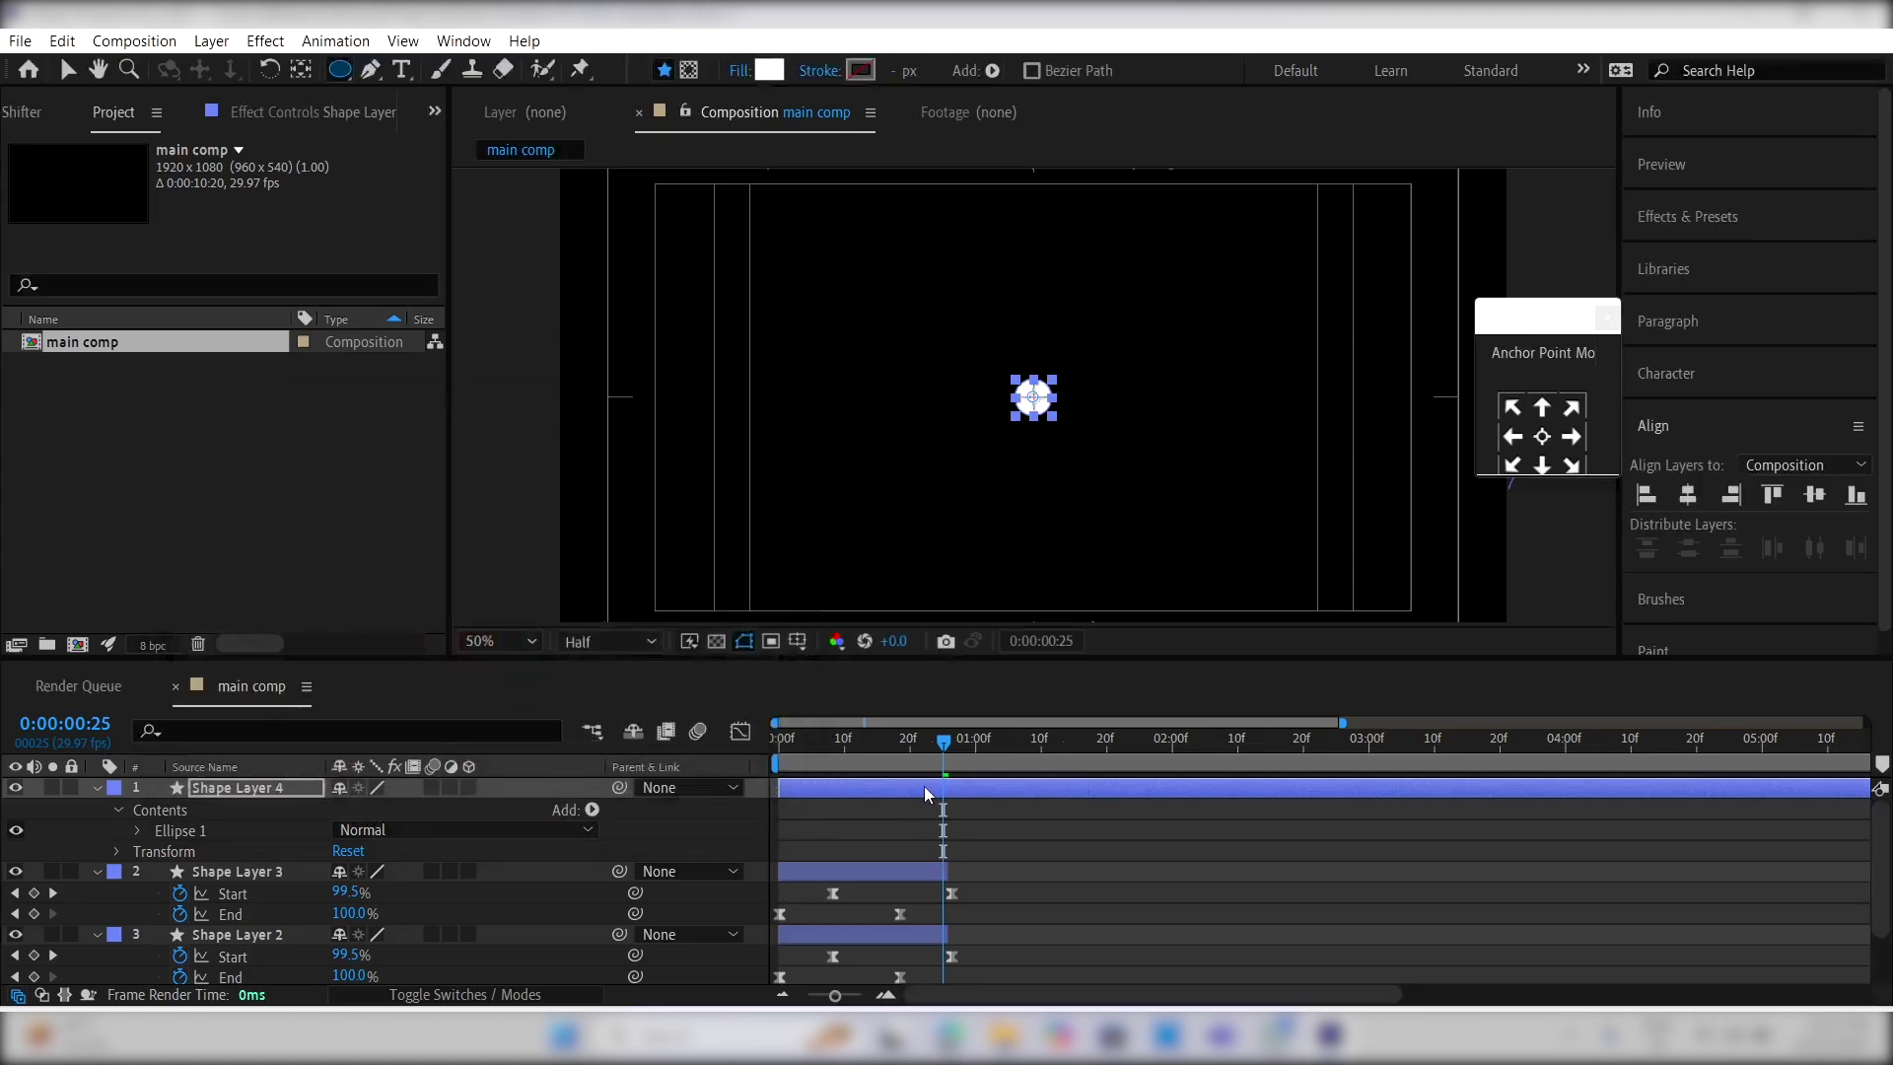
# Step: Start the circle layer just before 0:00:00:25 and keyframe its scale from 0% at 0:00:00:25 up to 100%
pyautogui.moveTo(782, 786); pyautogui.dragTo(930, 787)
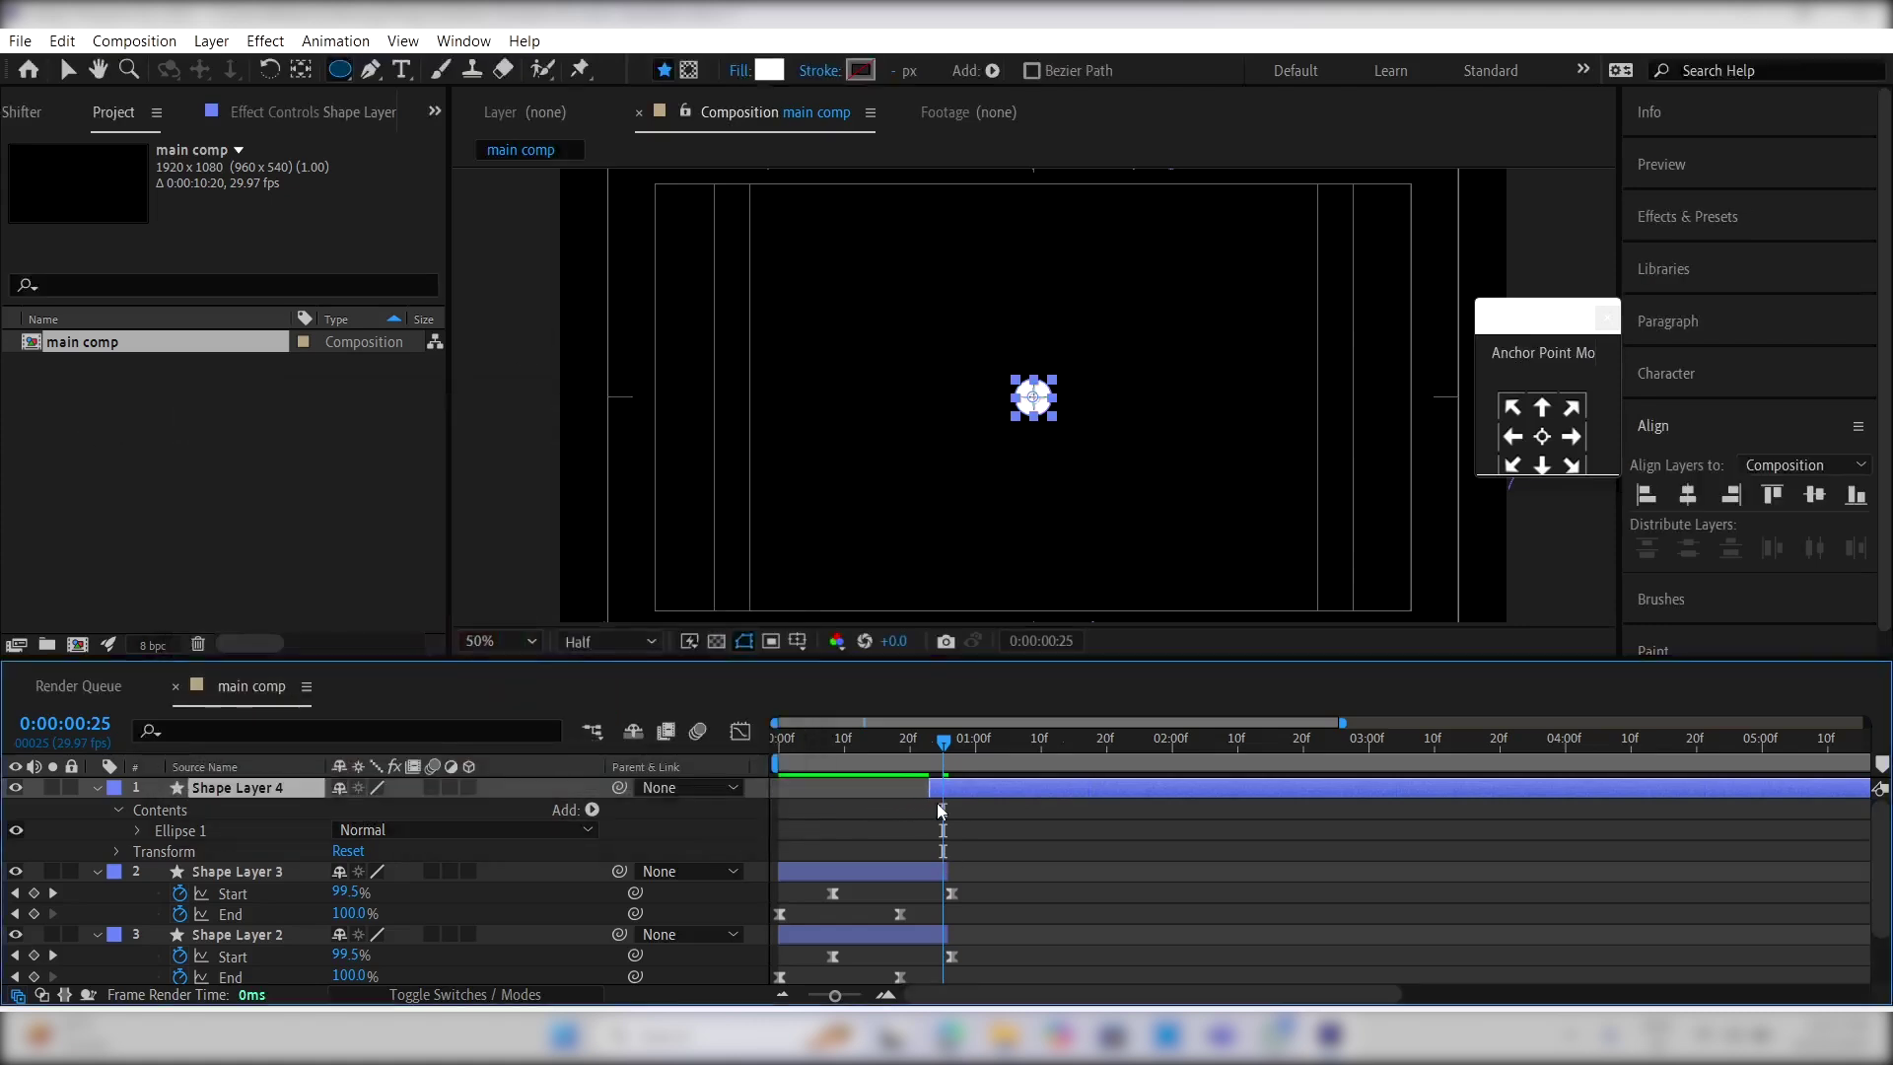
pyautogui.press('s')
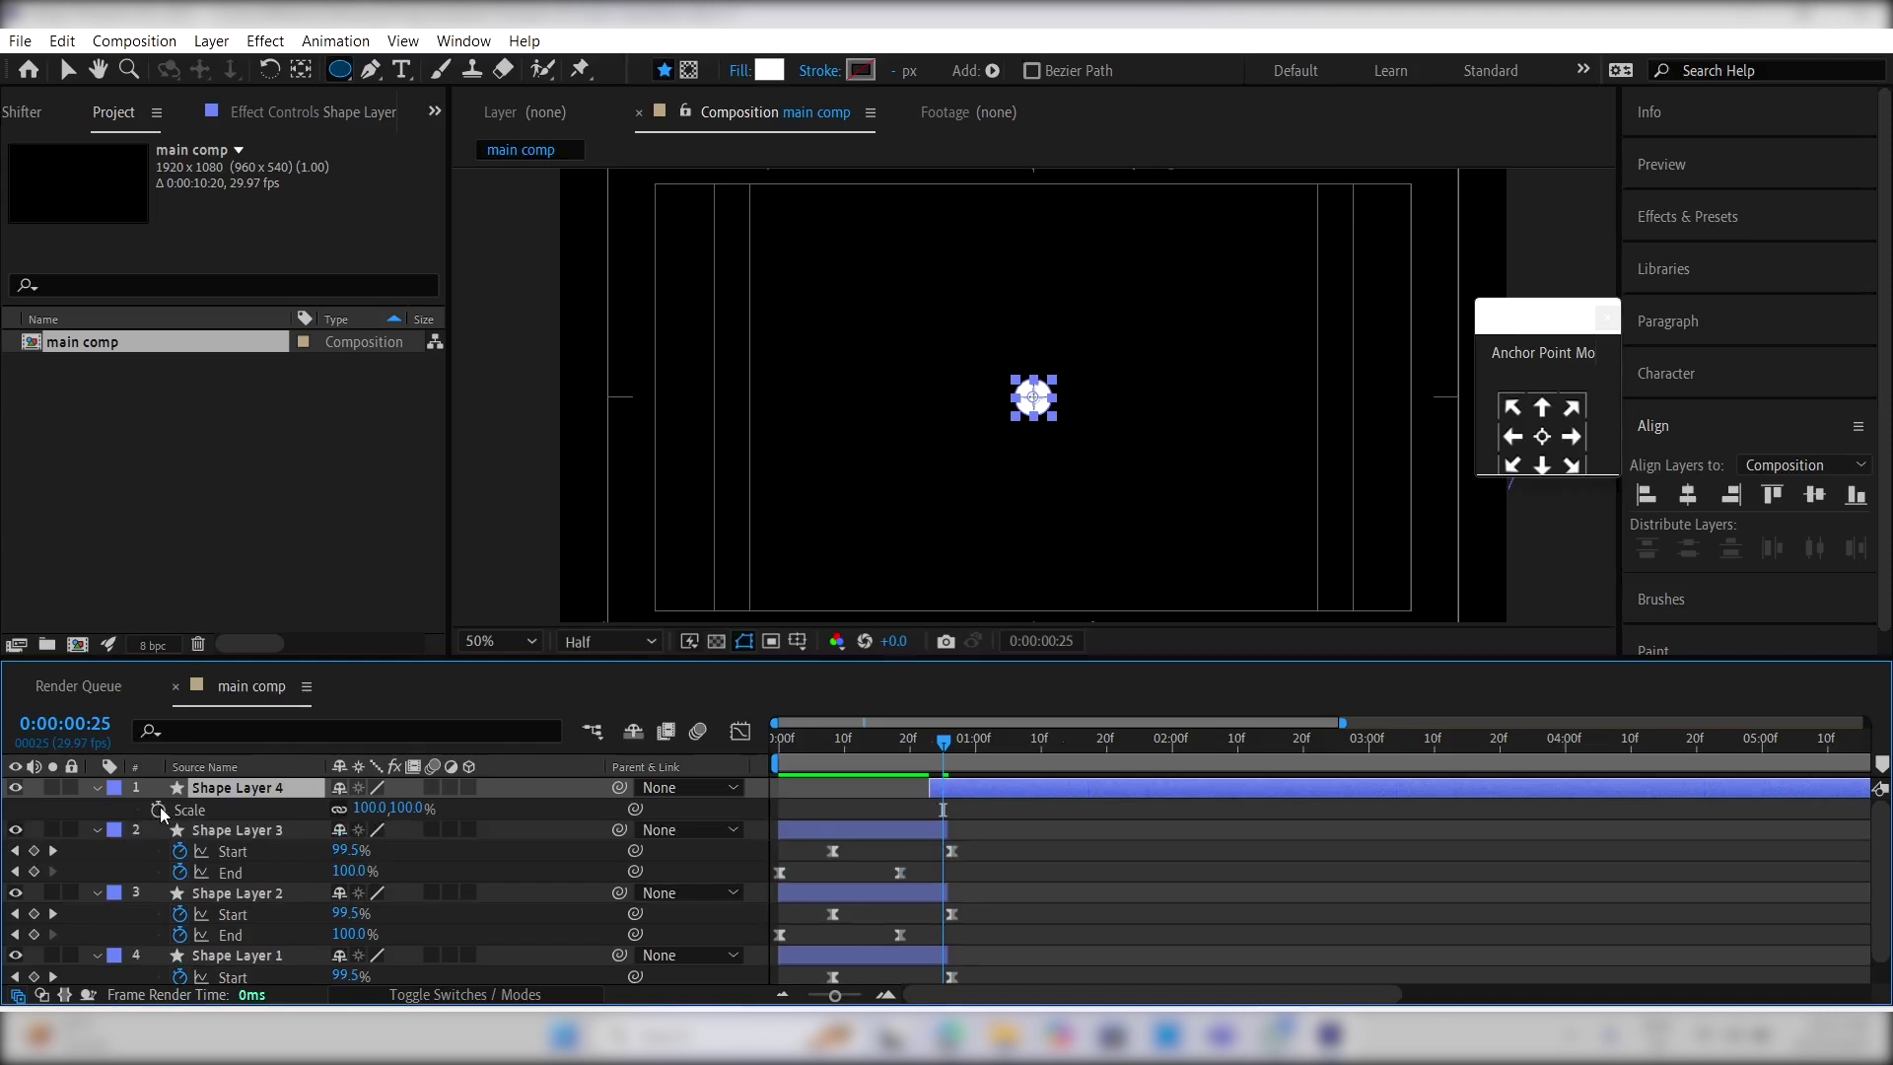
pyautogui.hotkey('alt', 'shift', 's')
pyautogui.moveTo(943, 808); pyautogui.dragTo(976, 808)
pyautogui.click(362, 808)
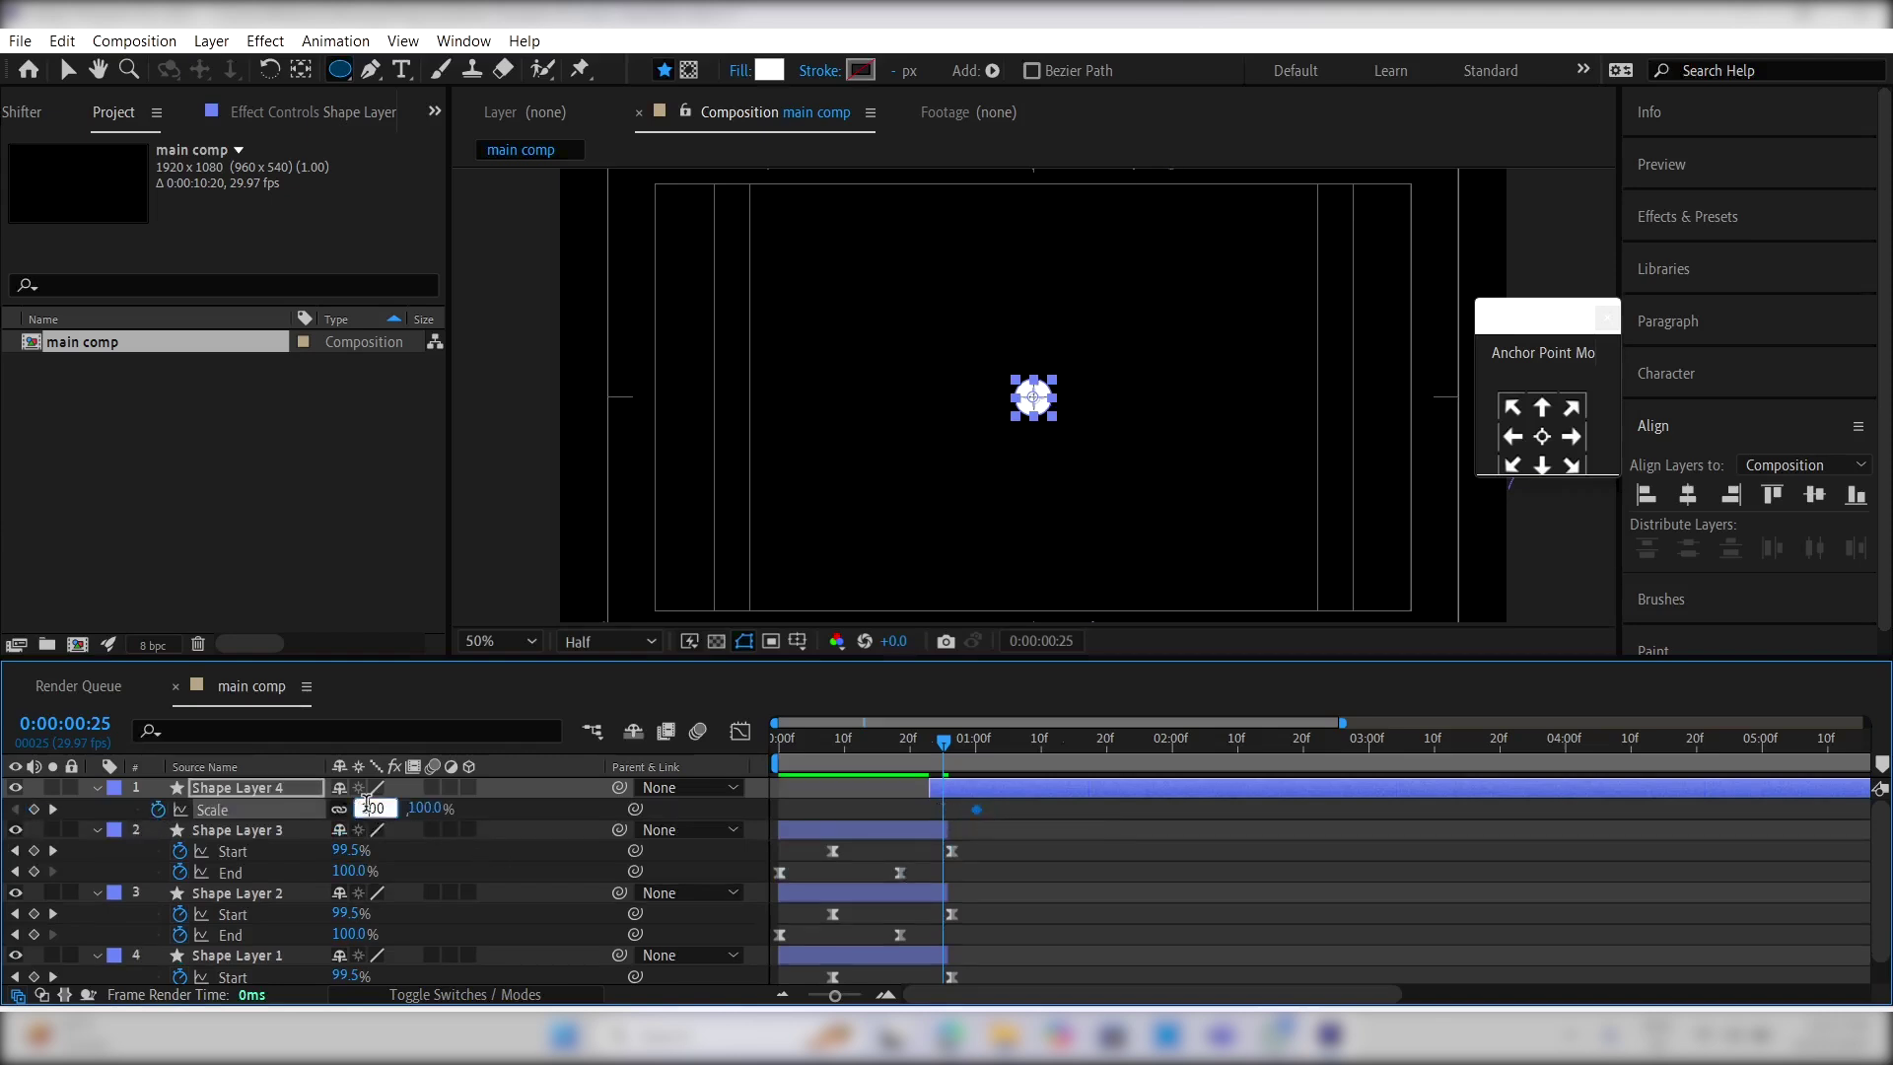
pyautogui.press('Return')
pyautogui.hotkey('shift', 'pagedown')
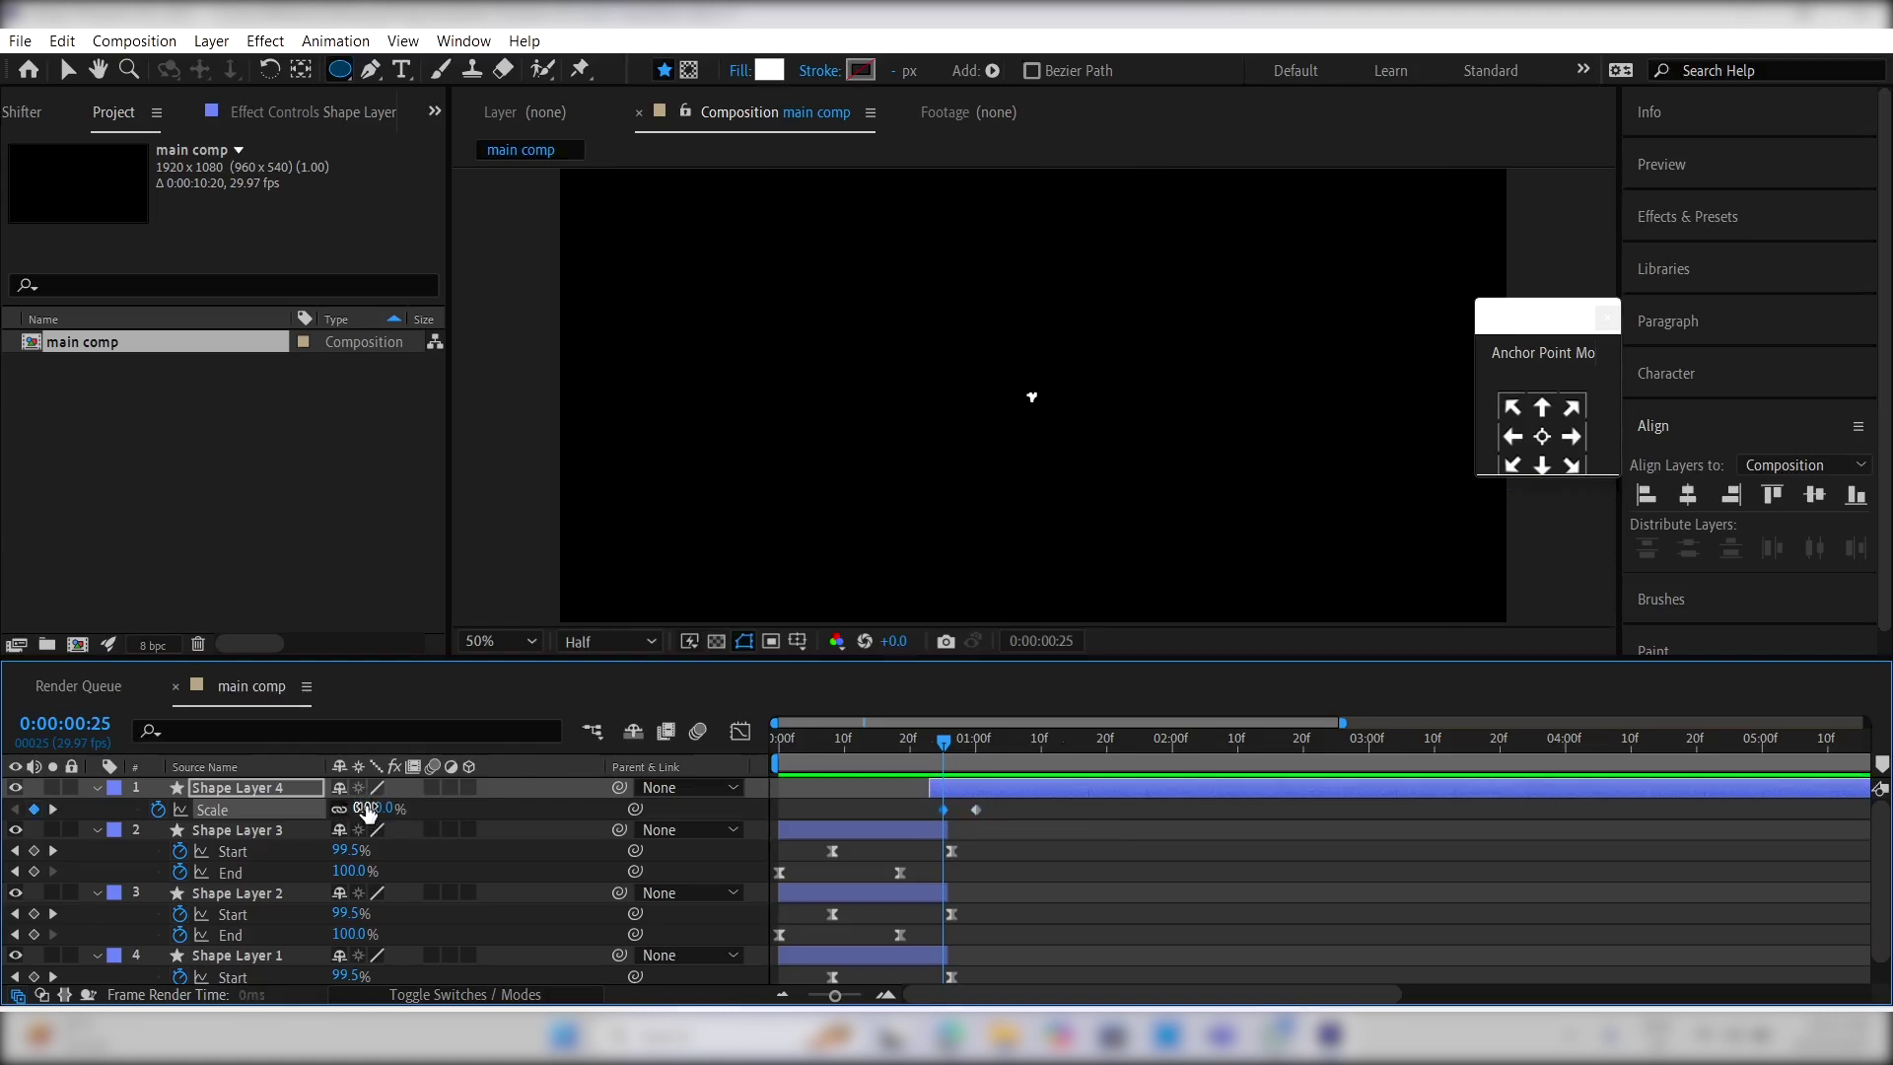
# Step: Keyframe the circle's scale at 100% at 0:00:00:28 and 75% at 0:00:01:01, and preview the animation
pyautogui.moveTo(976, 809); pyautogui.dragTo(981, 810)
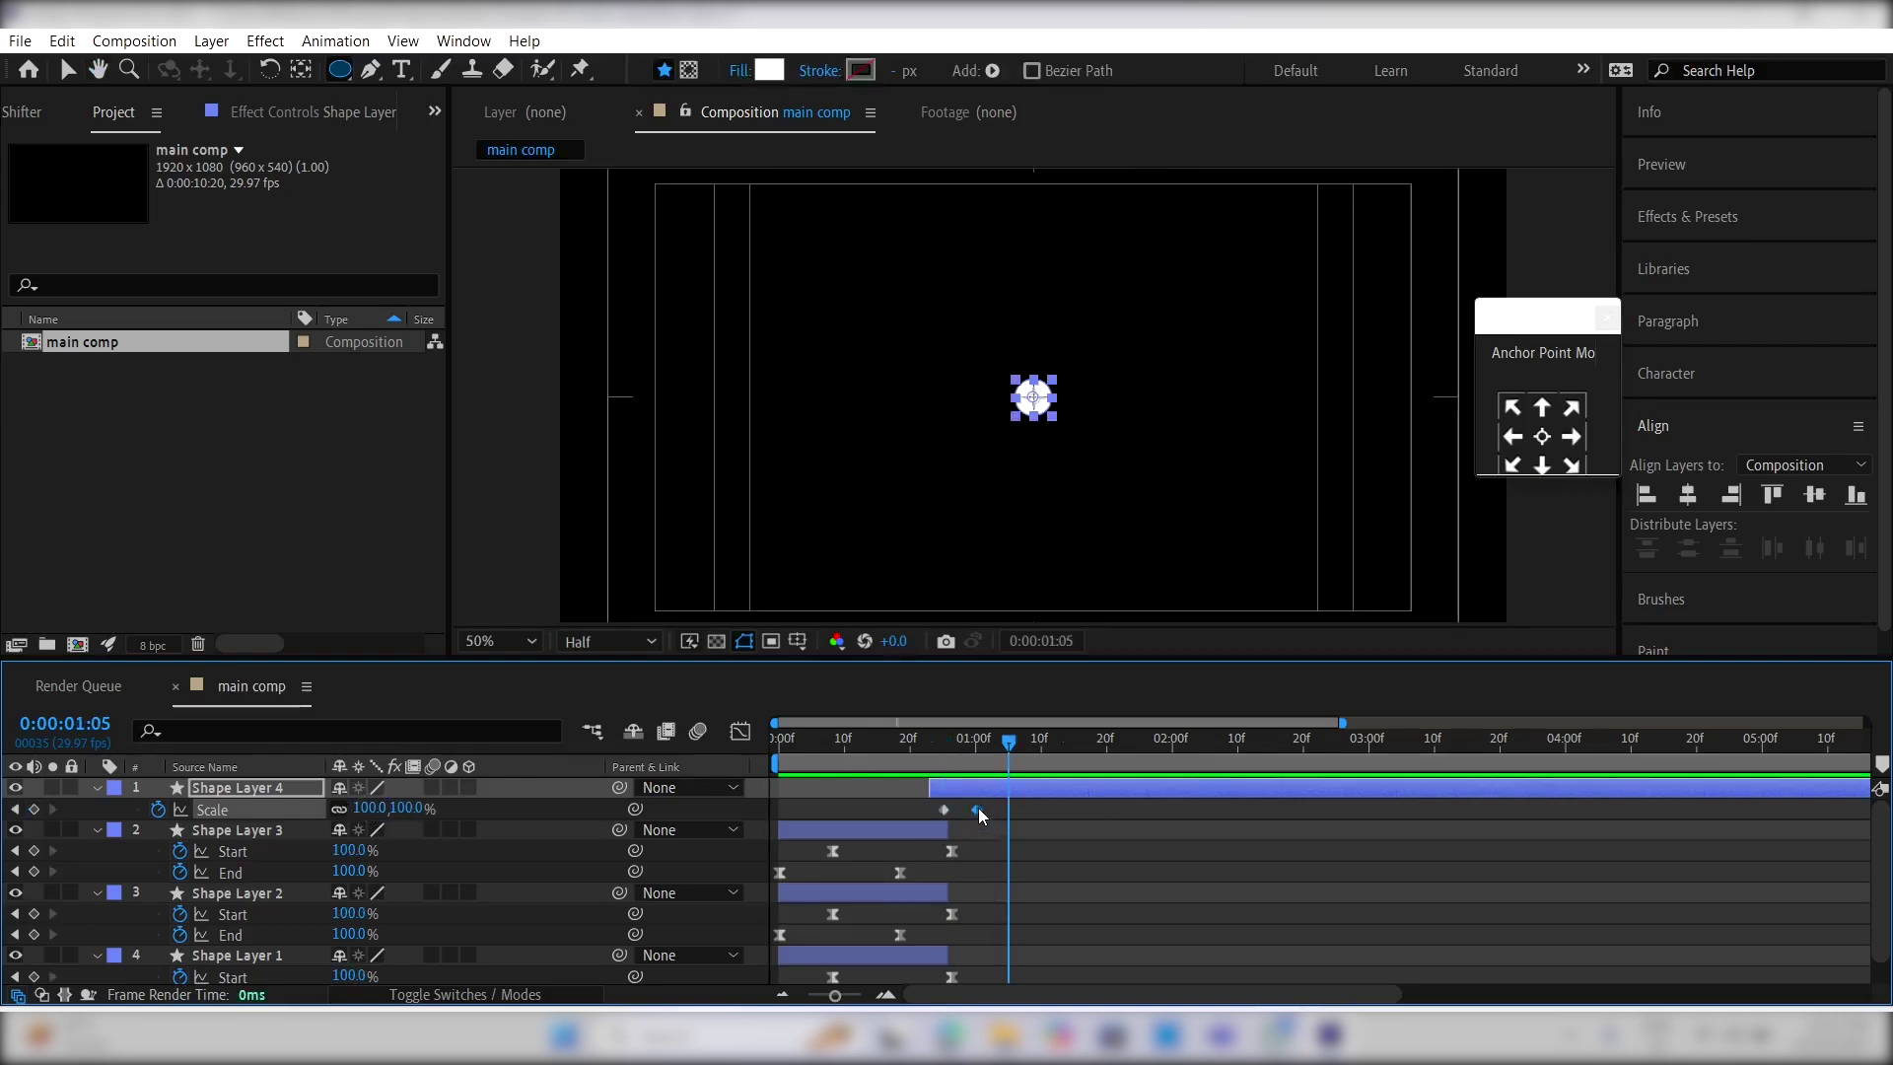
pyautogui.click(964, 746)
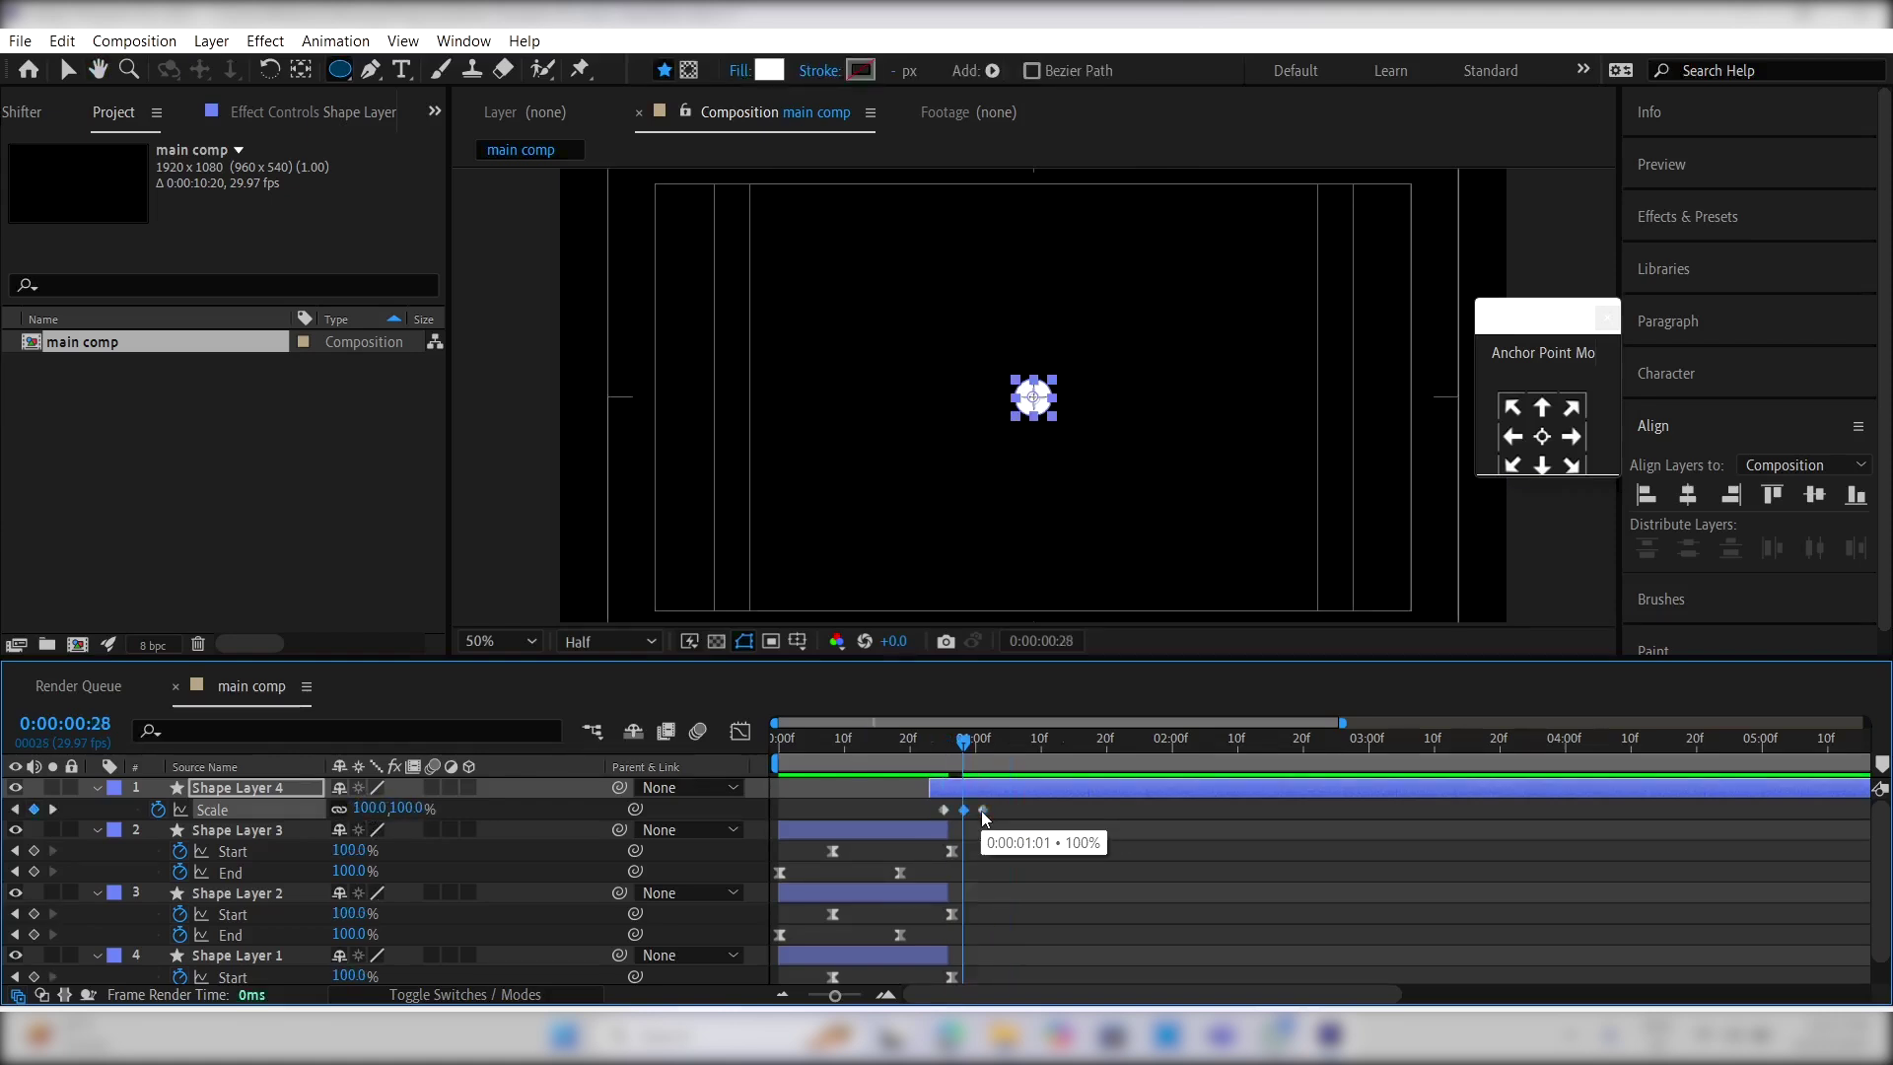
pyautogui.click(982, 755)
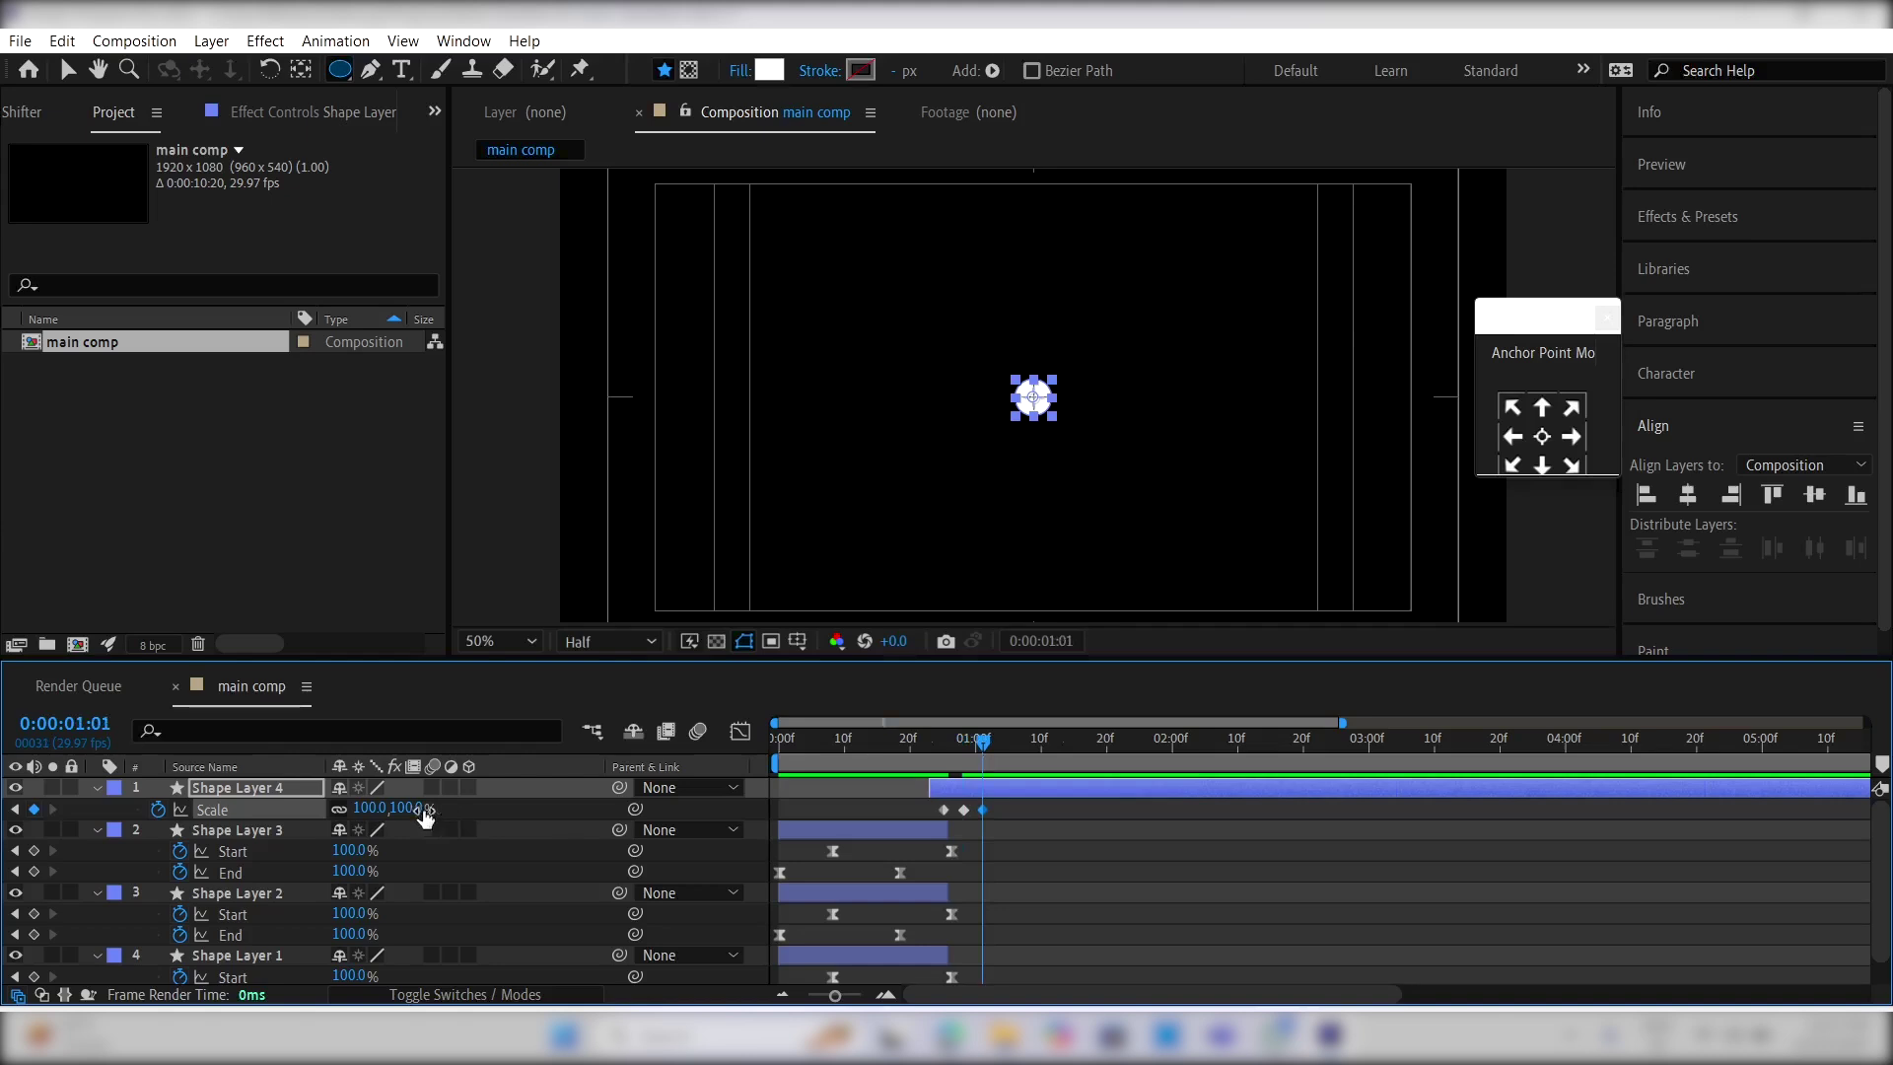
pyautogui.moveTo(414, 808); pyautogui.dragTo(384, 820)
pyautogui.press('space')
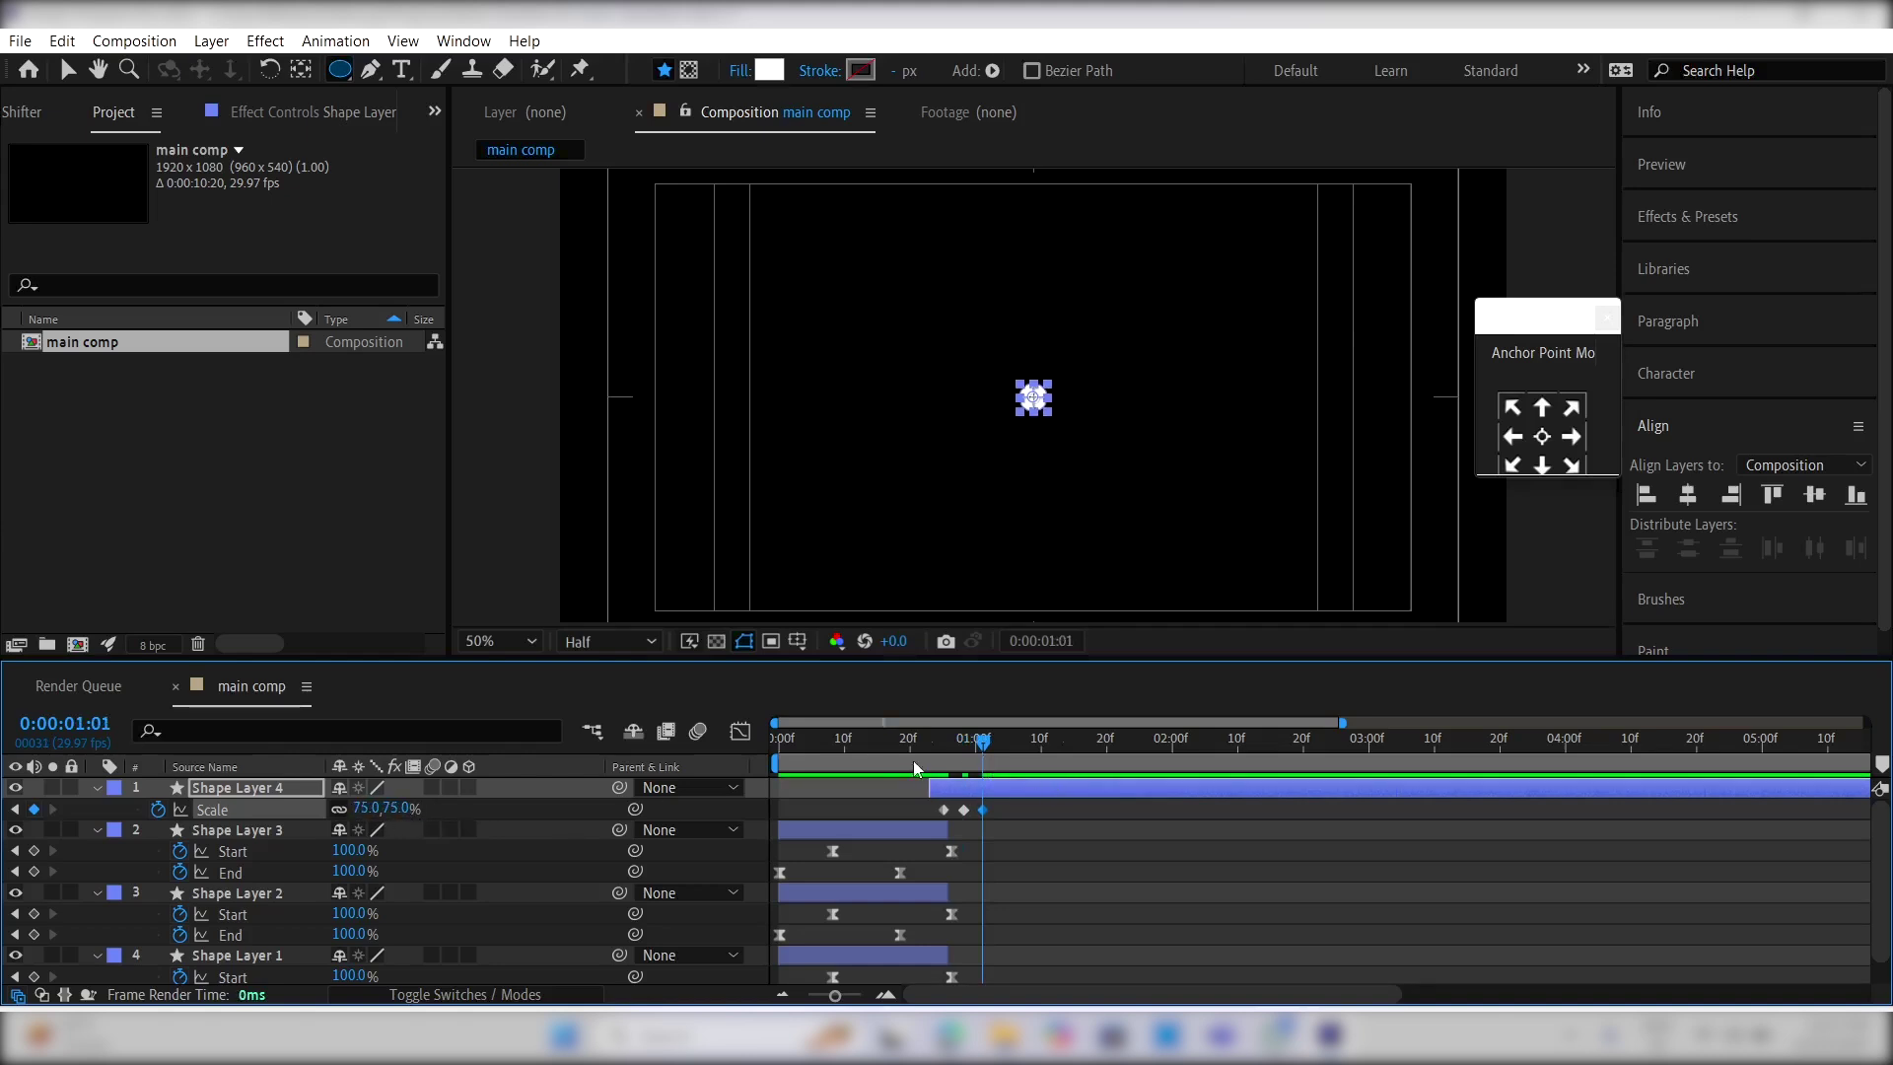
pyautogui.click(834, 755)
pyautogui.press('space')
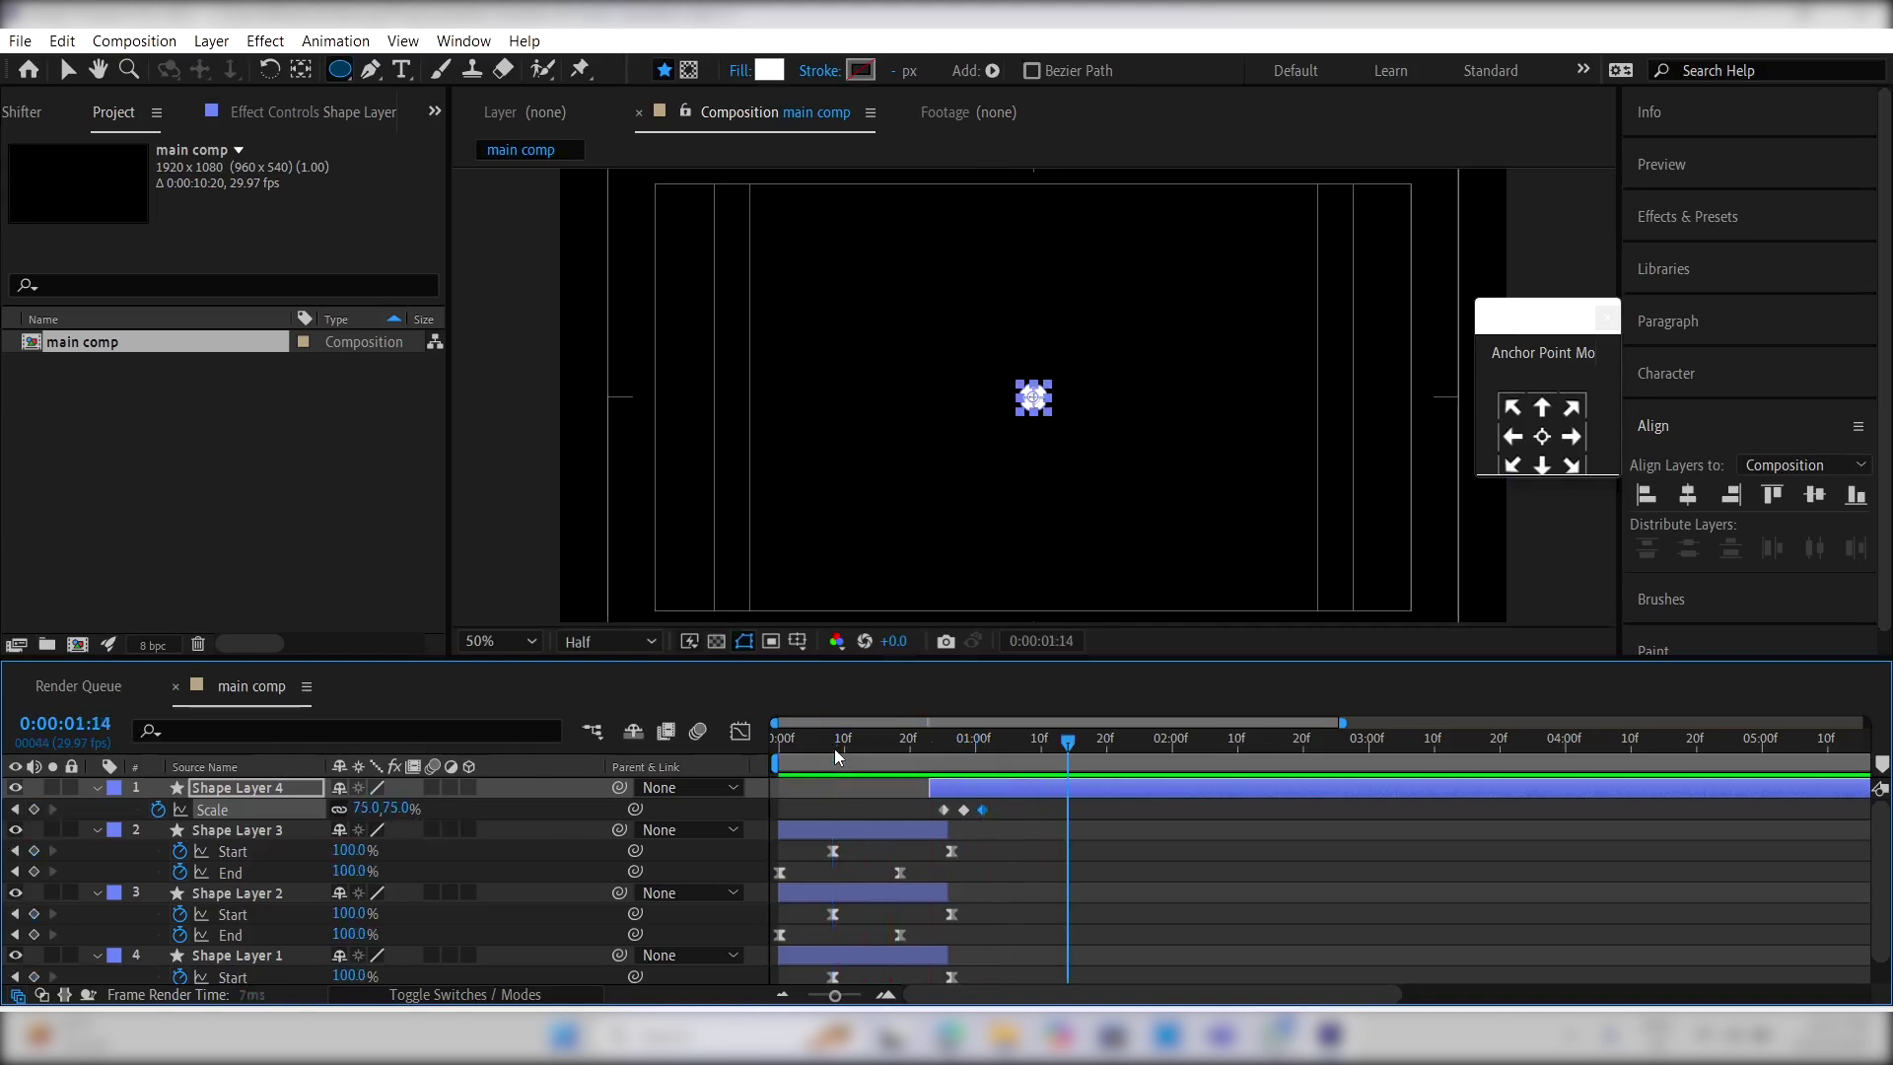
pyautogui.click(1039, 861)
# Step: Set the stroke line cap of all three curve layers to Round Cap
pyautogui.click(860, 829)
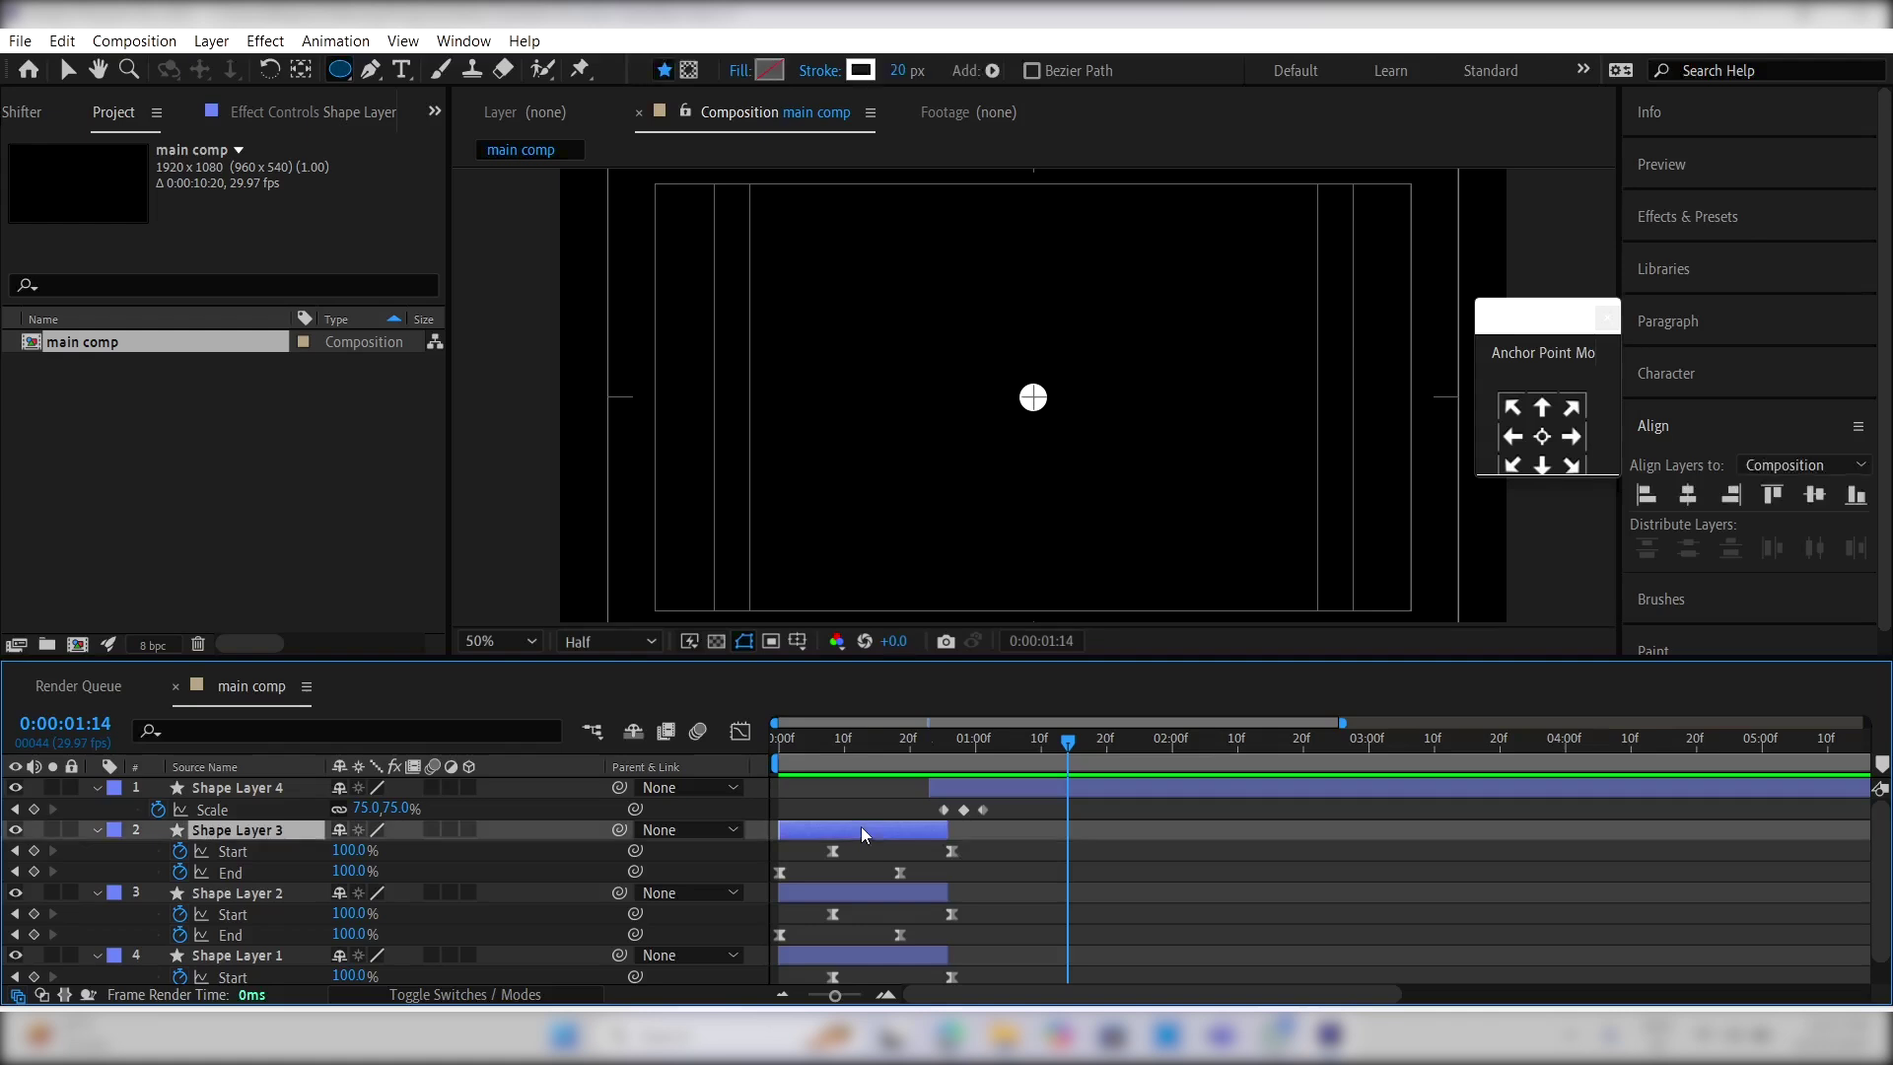
pyautogui.keyDown('shift'); pyautogui.click(836, 951); pyautogui.keyUp('shift')
pyautogui.click(278, 728)
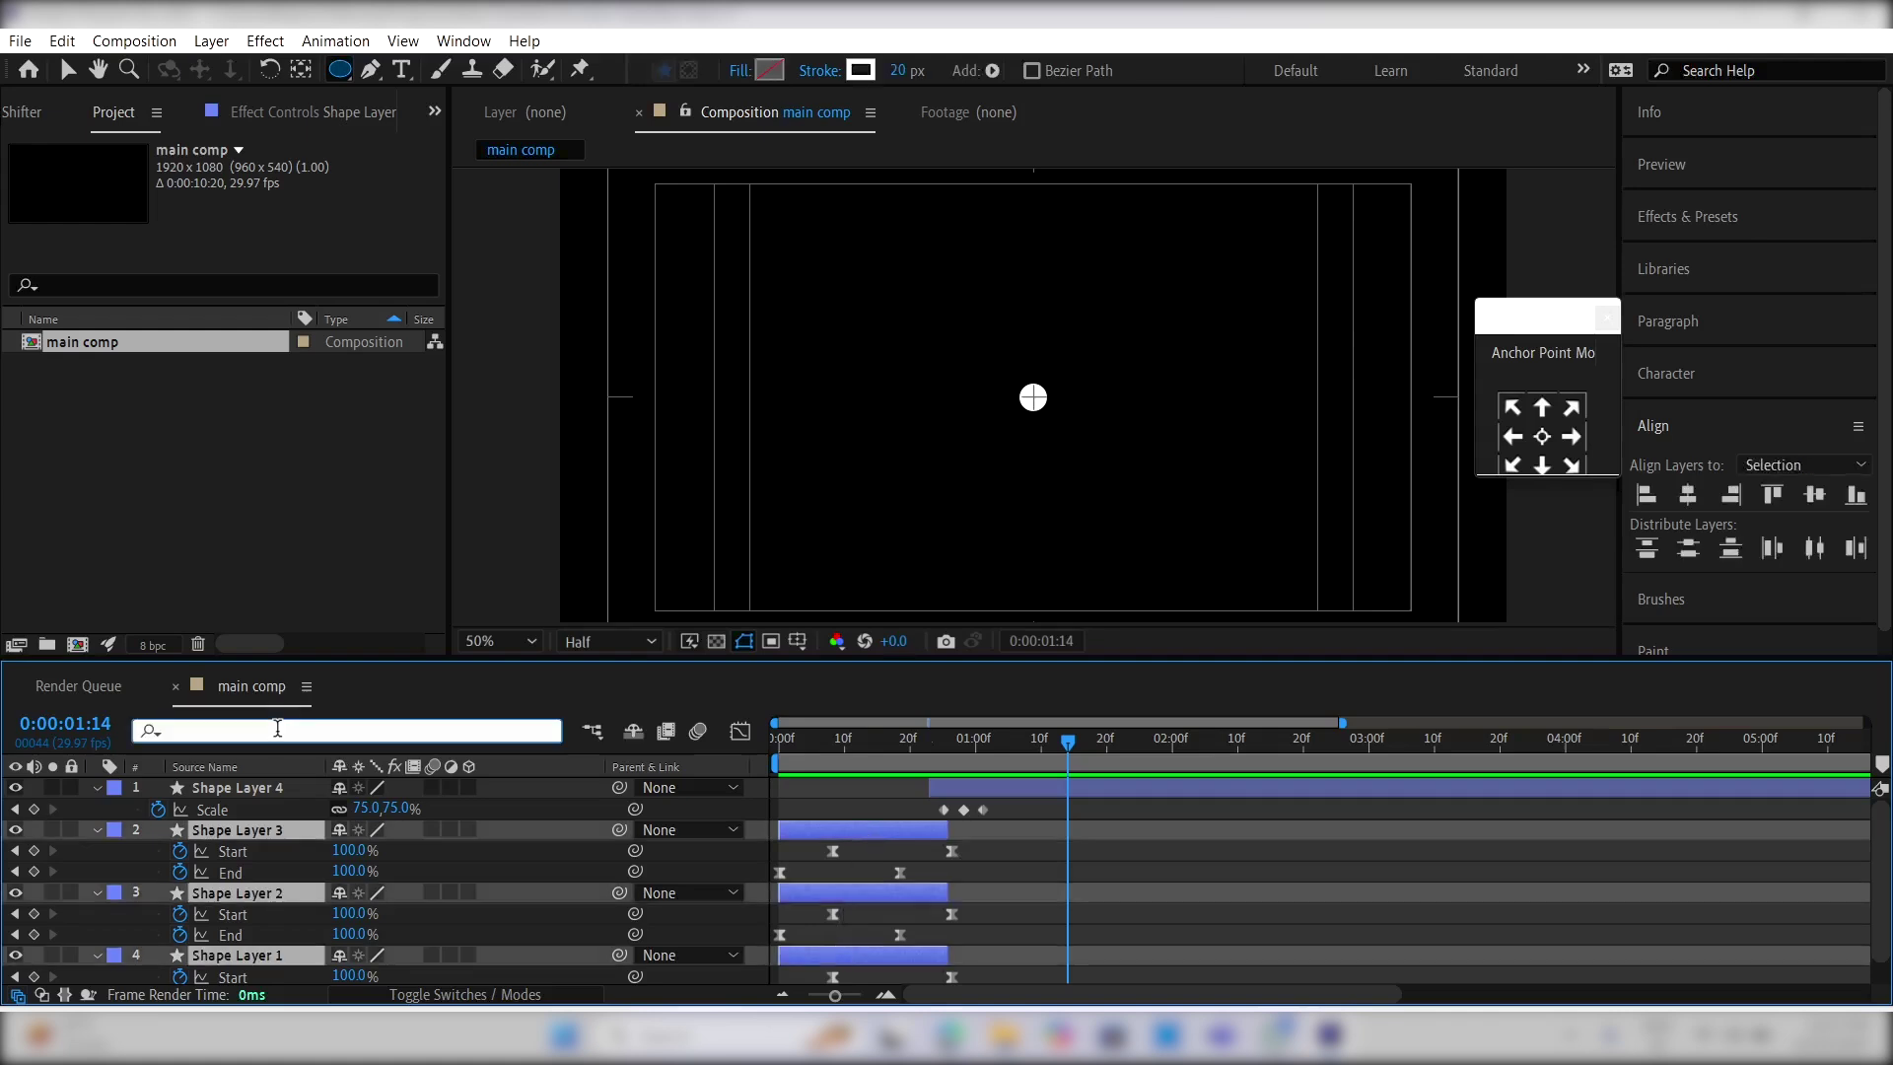
pyautogui.write('ca')
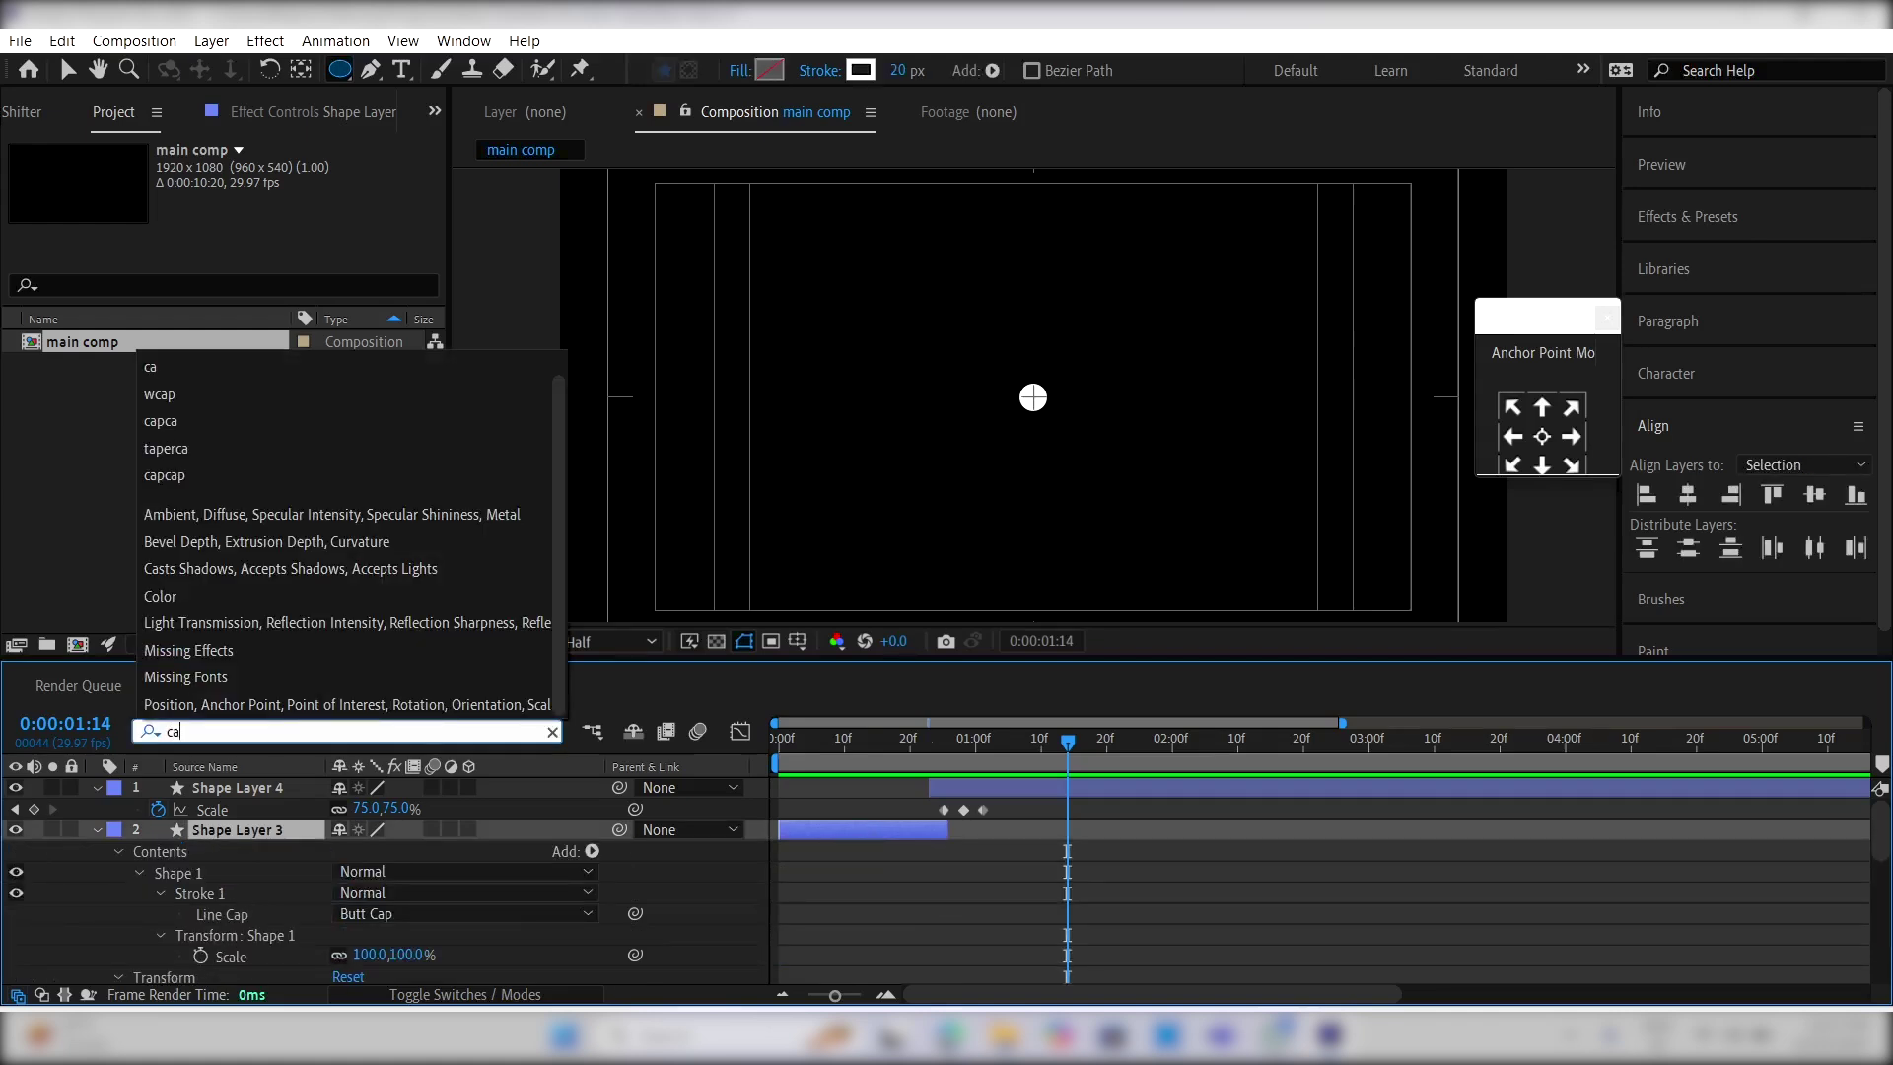
pyautogui.write('p')
pyautogui.click(404, 913)
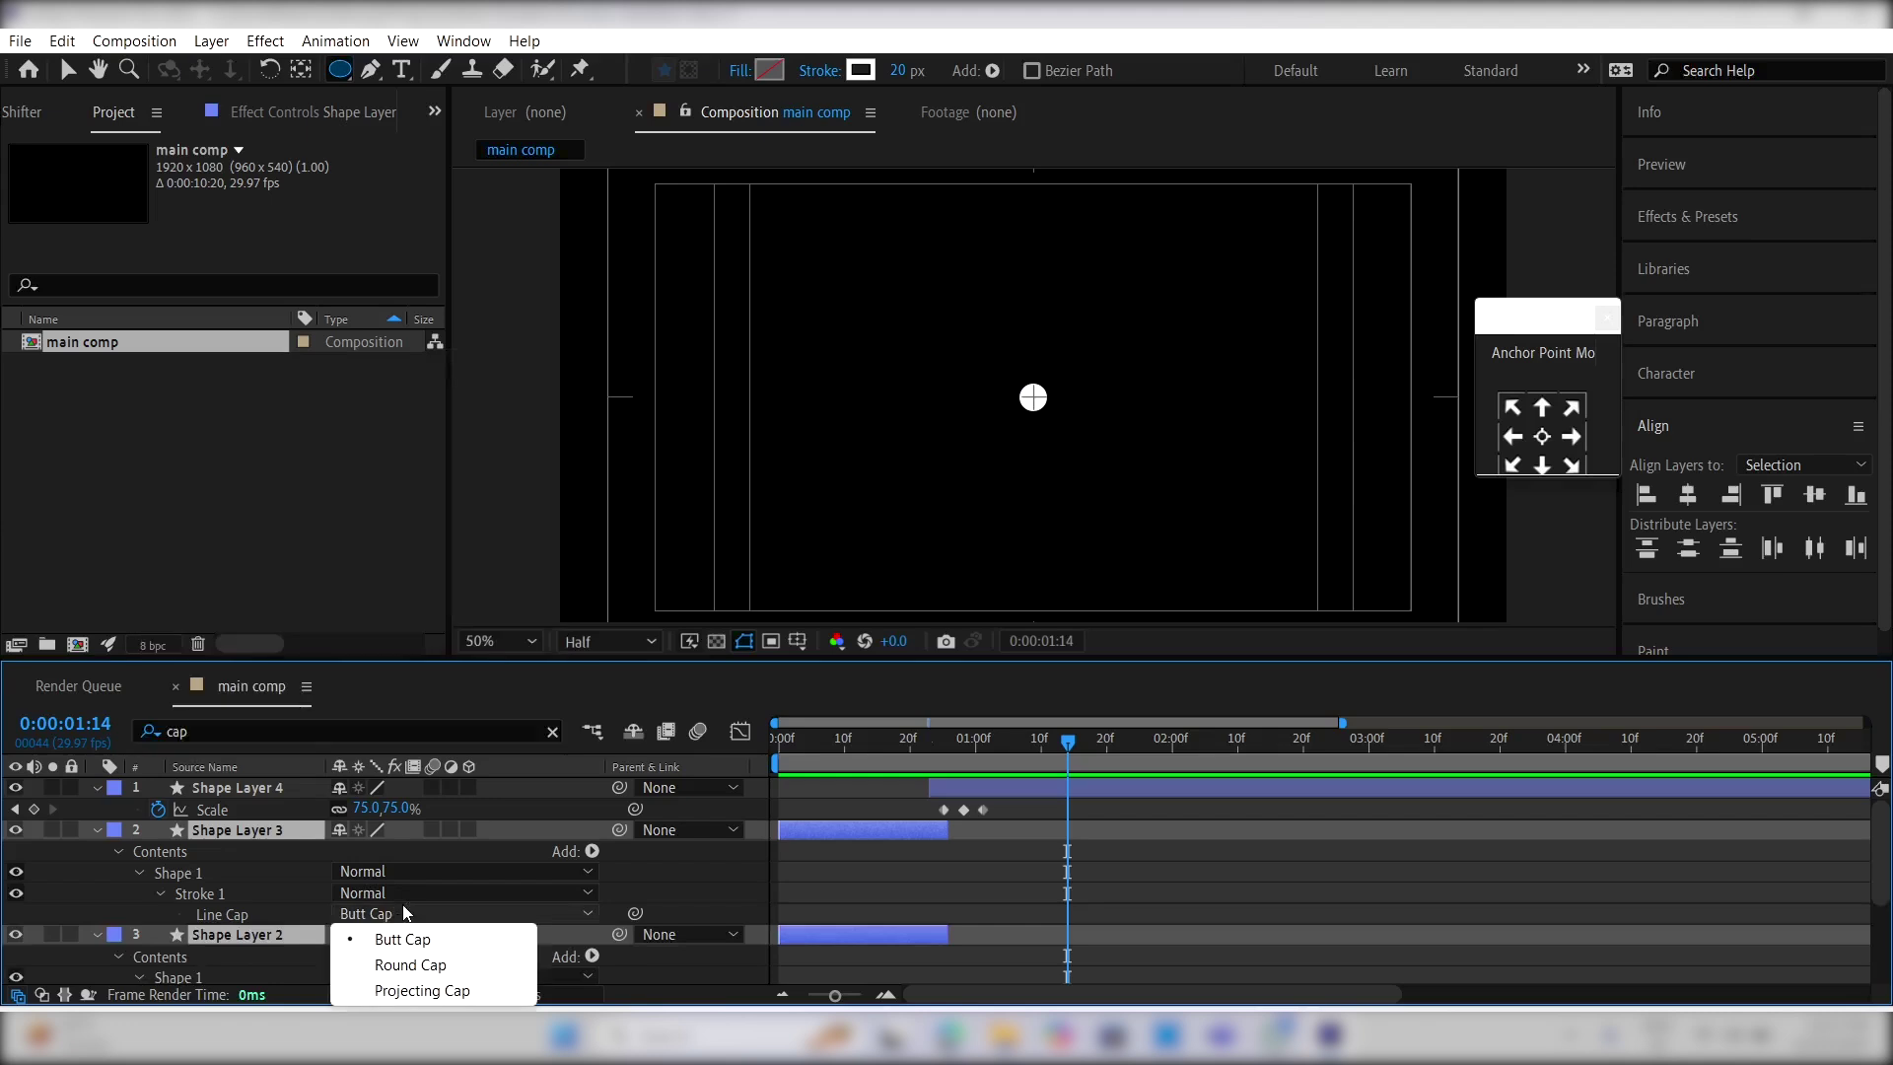
pyautogui.click(410, 964)
pyautogui.scroll(-3, 414, 966)
pyautogui.click(392, 973)
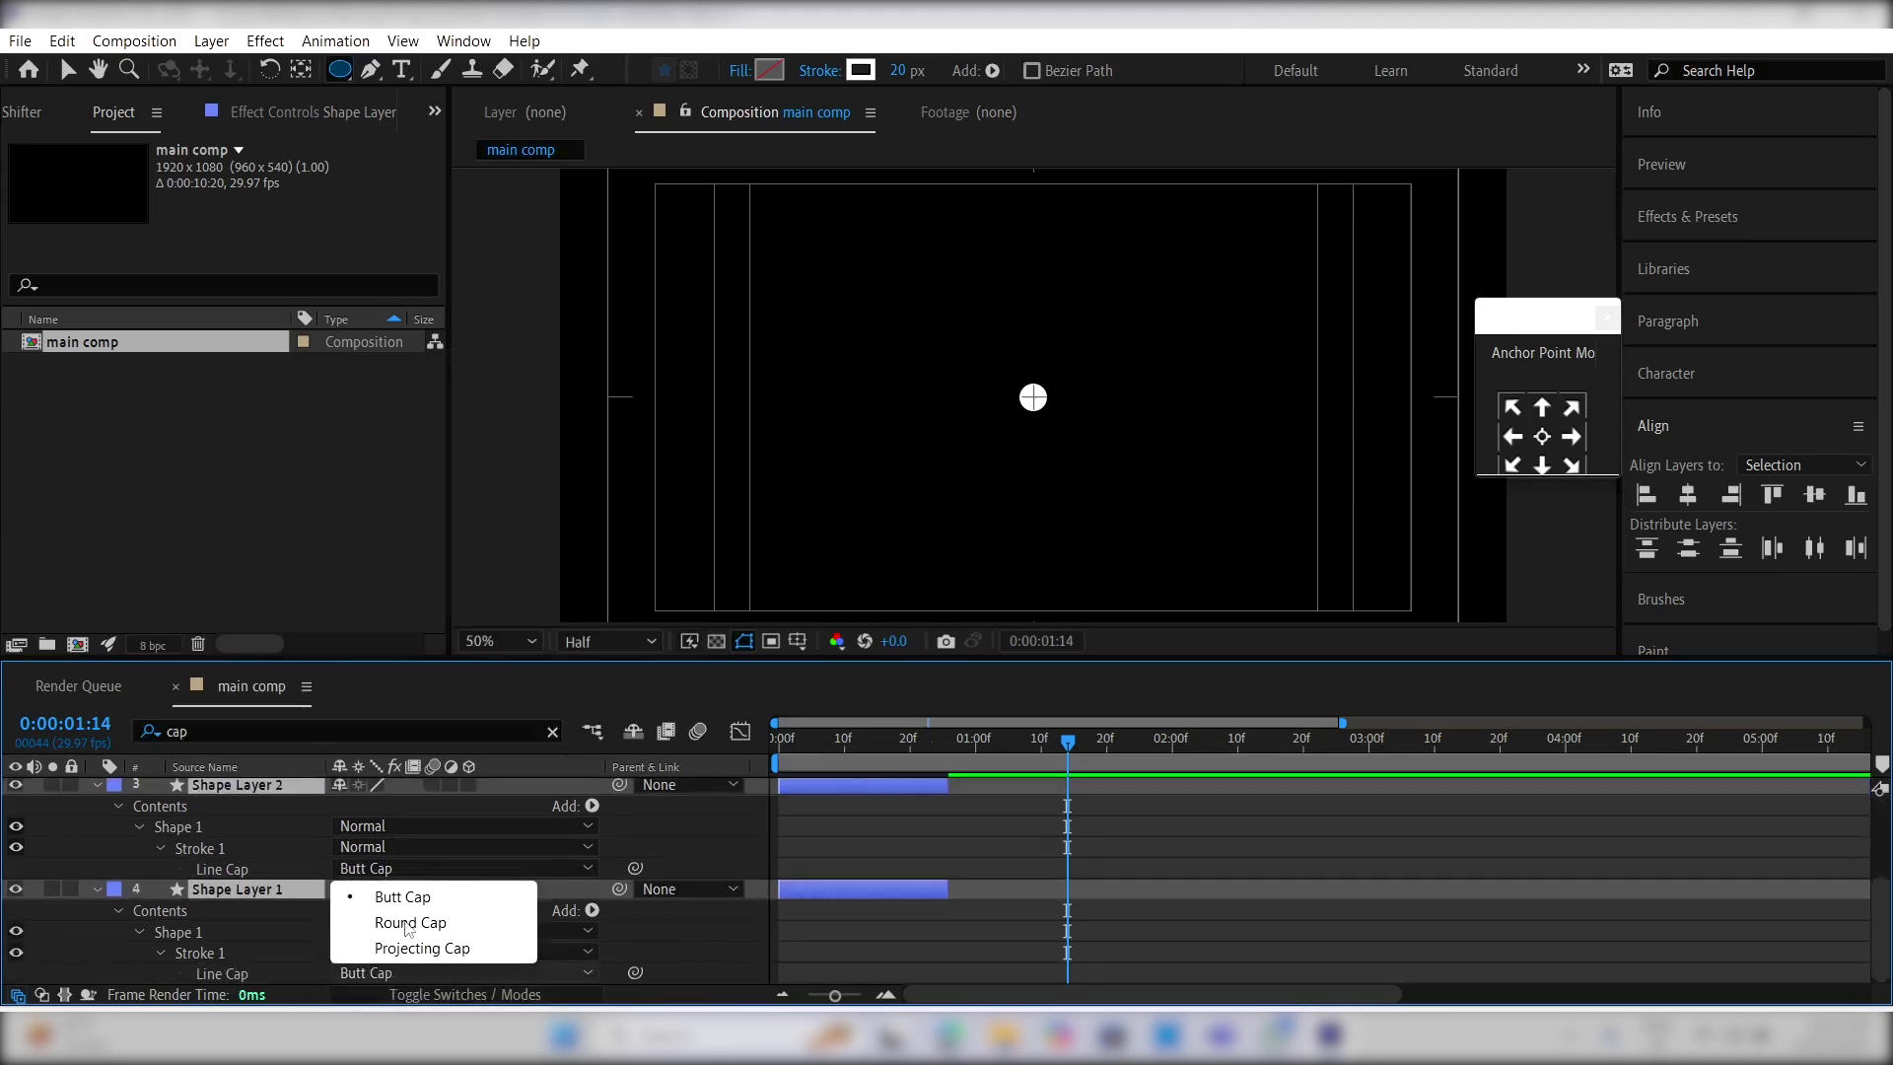
pyautogui.click(407, 923)
pyautogui.click(407, 870)
pyautogui.click(420, 924)
pyautogui.hotkey('ctrl', 'a')
pyautogui.press('u')
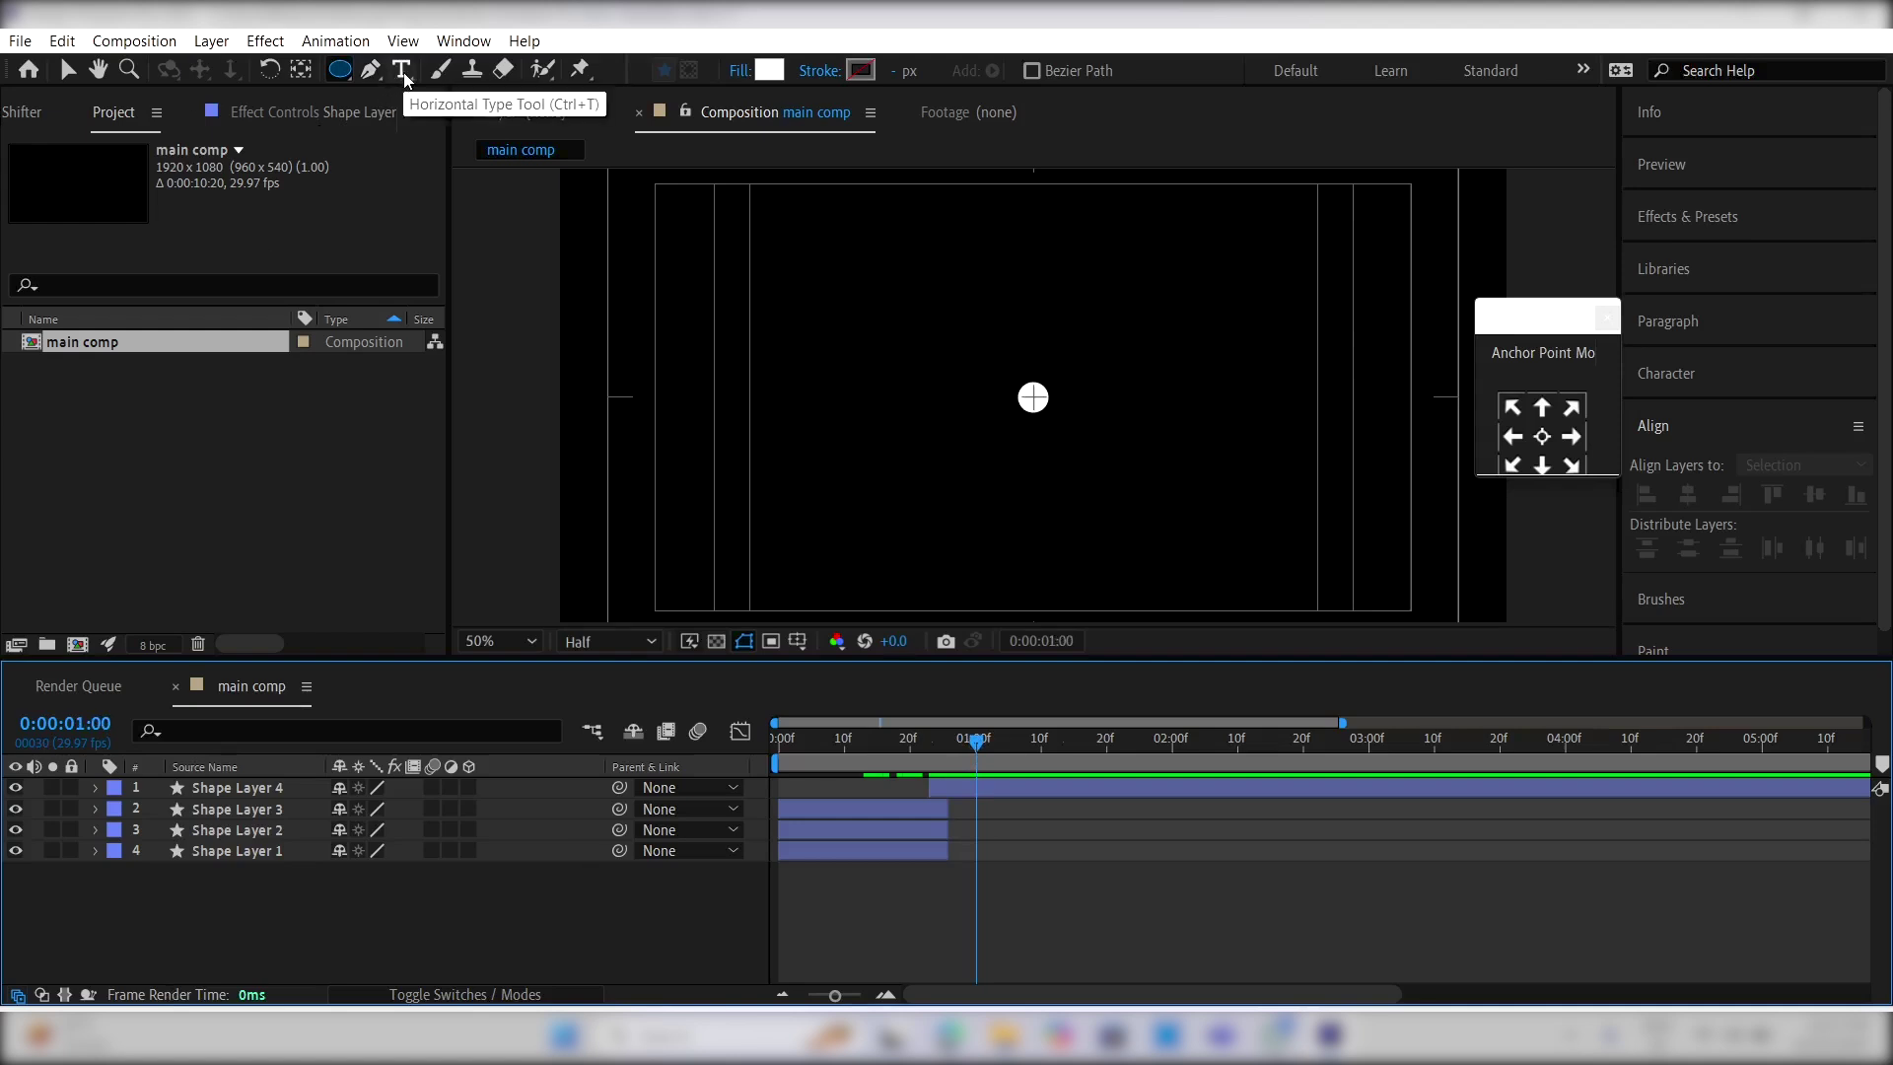
# Step: Create a text layer reading "Outlay" and set its font to Franklin Gothic Demi Cond
pyautogui.click(401, 70)
pyautogui.click(926, 414)
pyautogui.write('outlay')
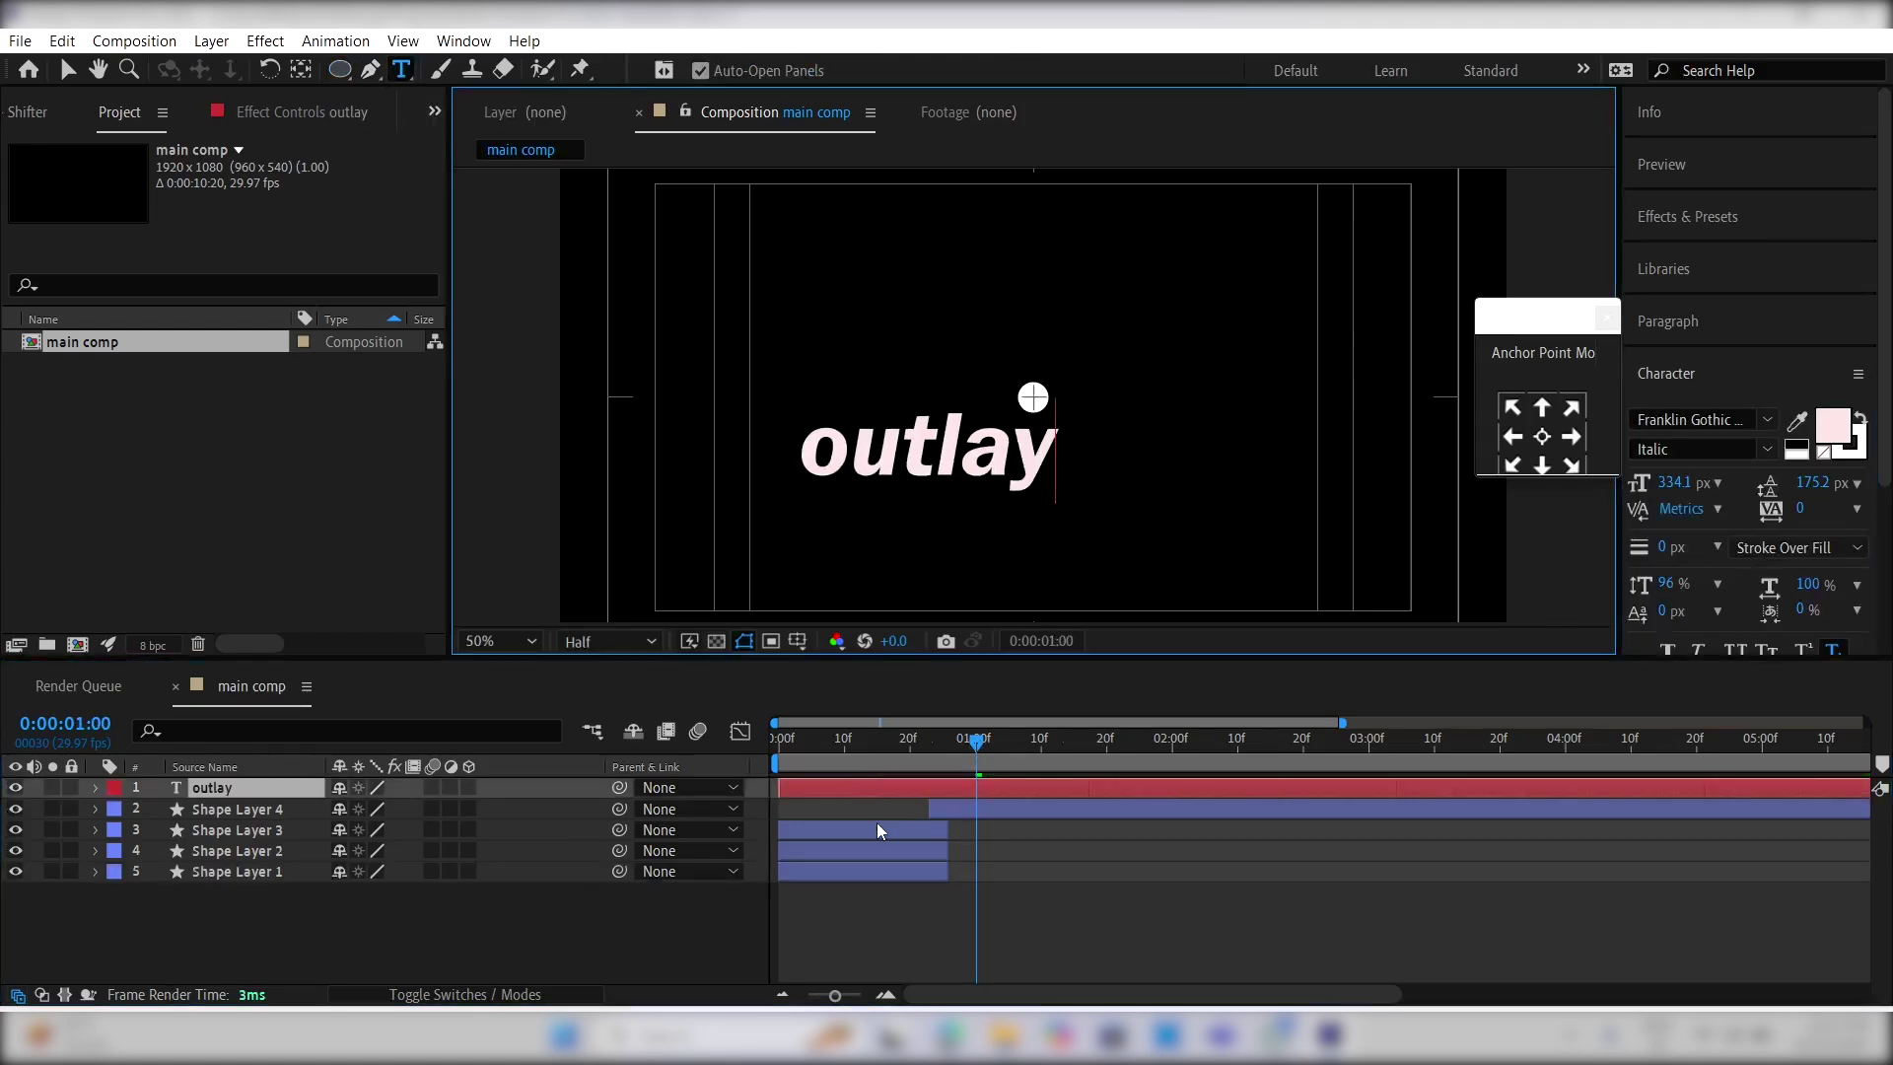
pyautogui.click(878, 789)
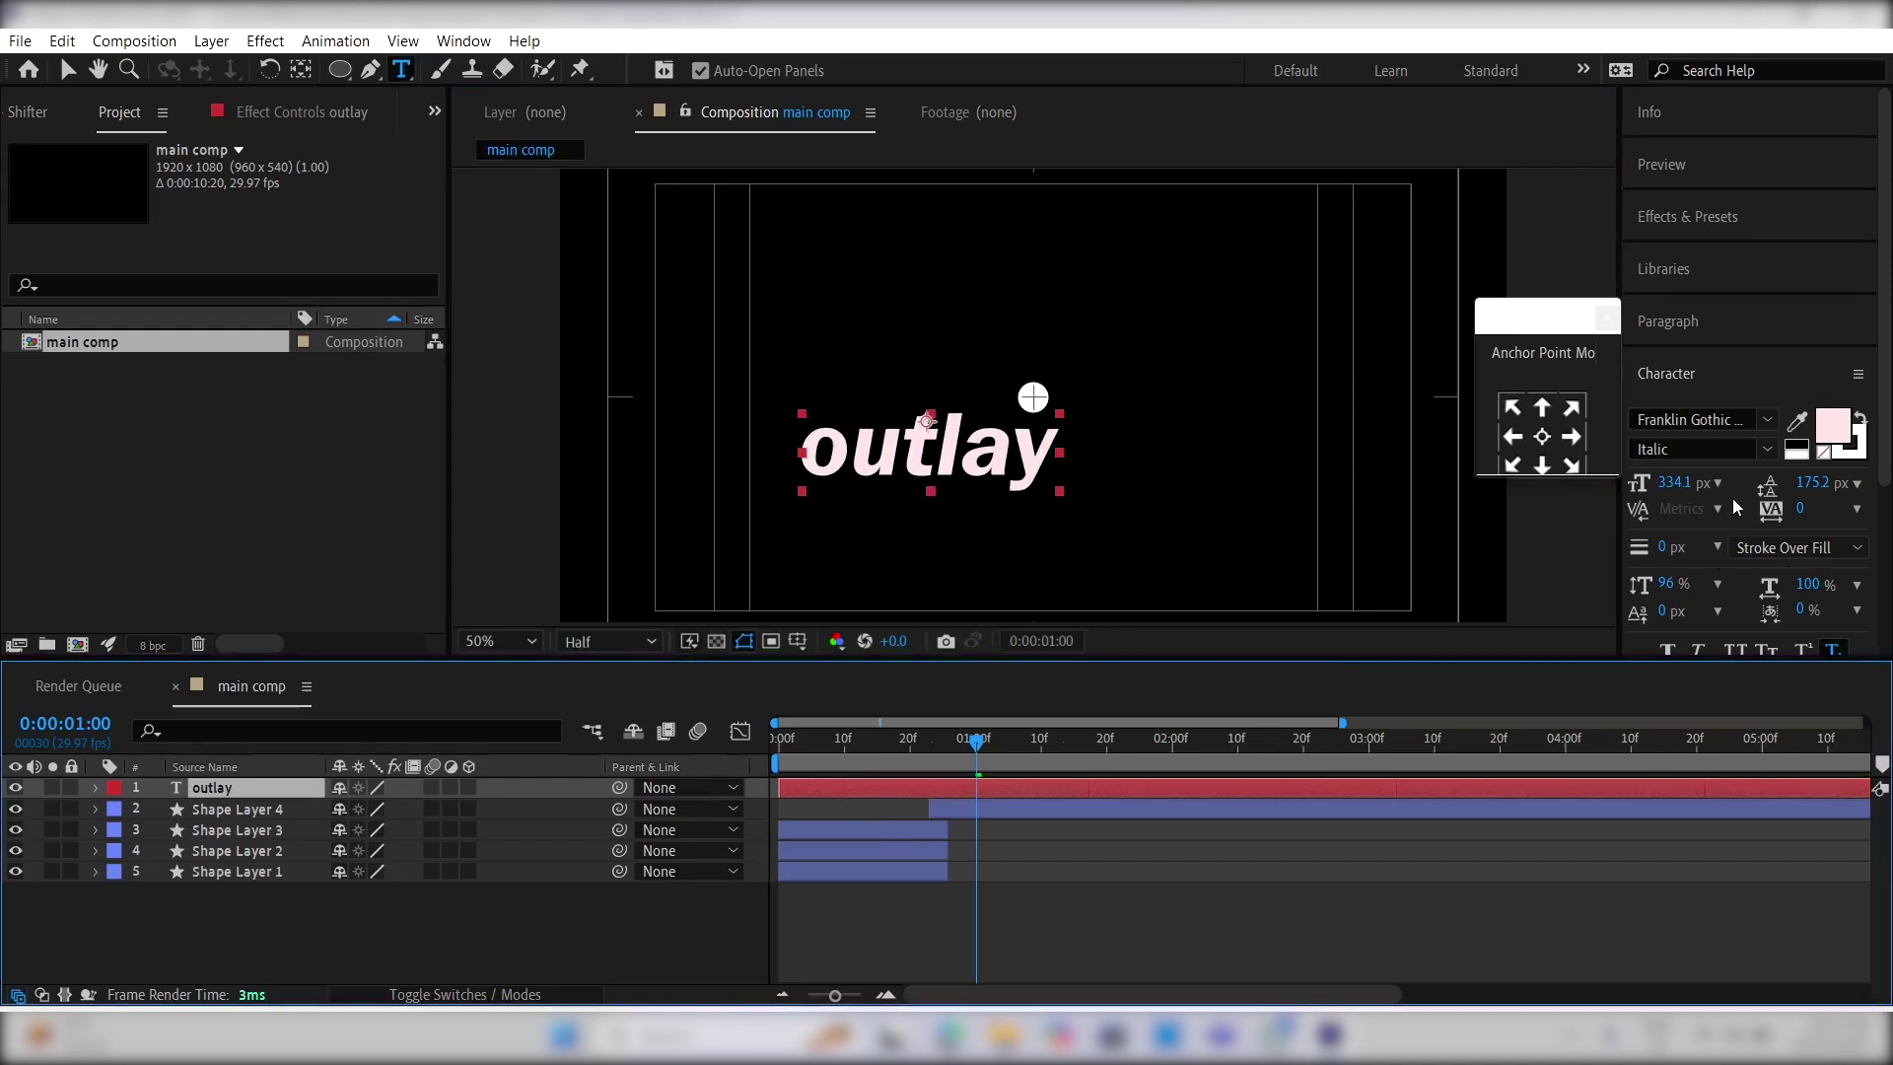
pyautogui.click(1761, 422)
pyautogui.write('fra')
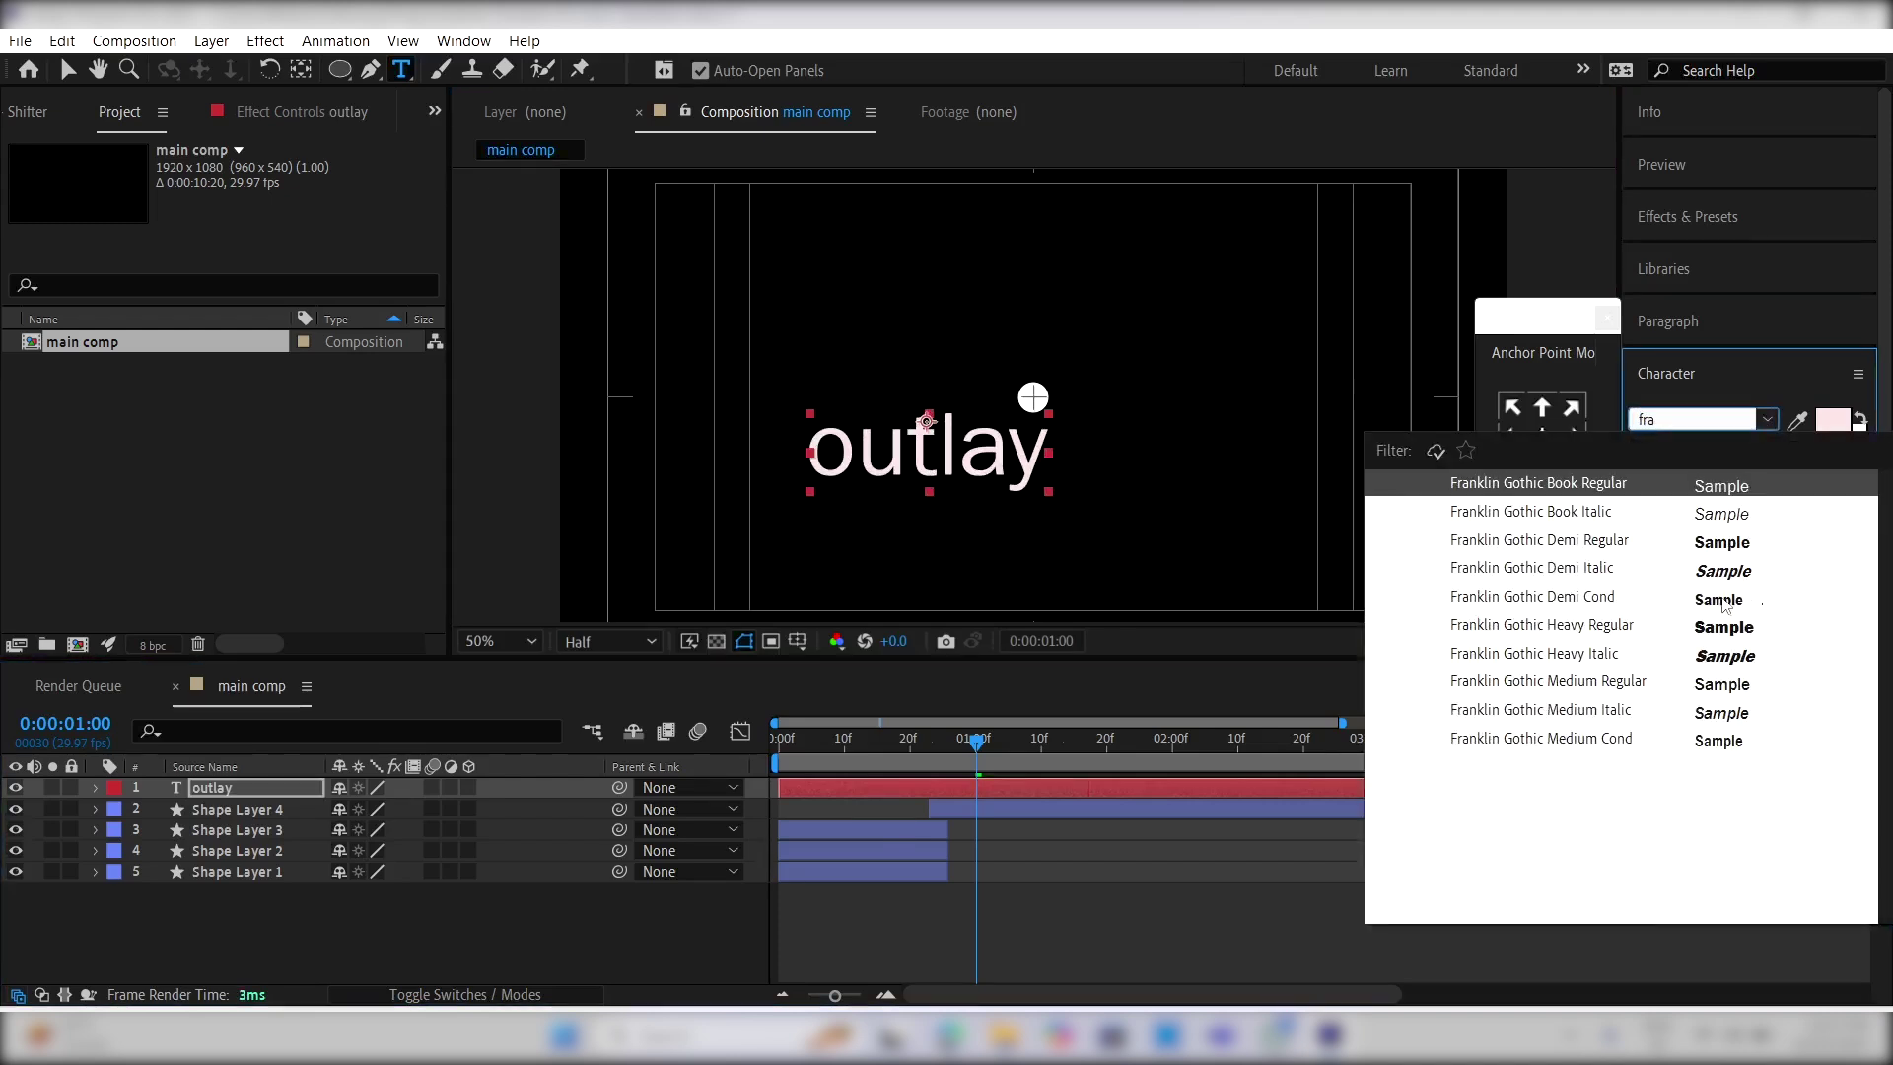
pyautogui.click(1725, 604)
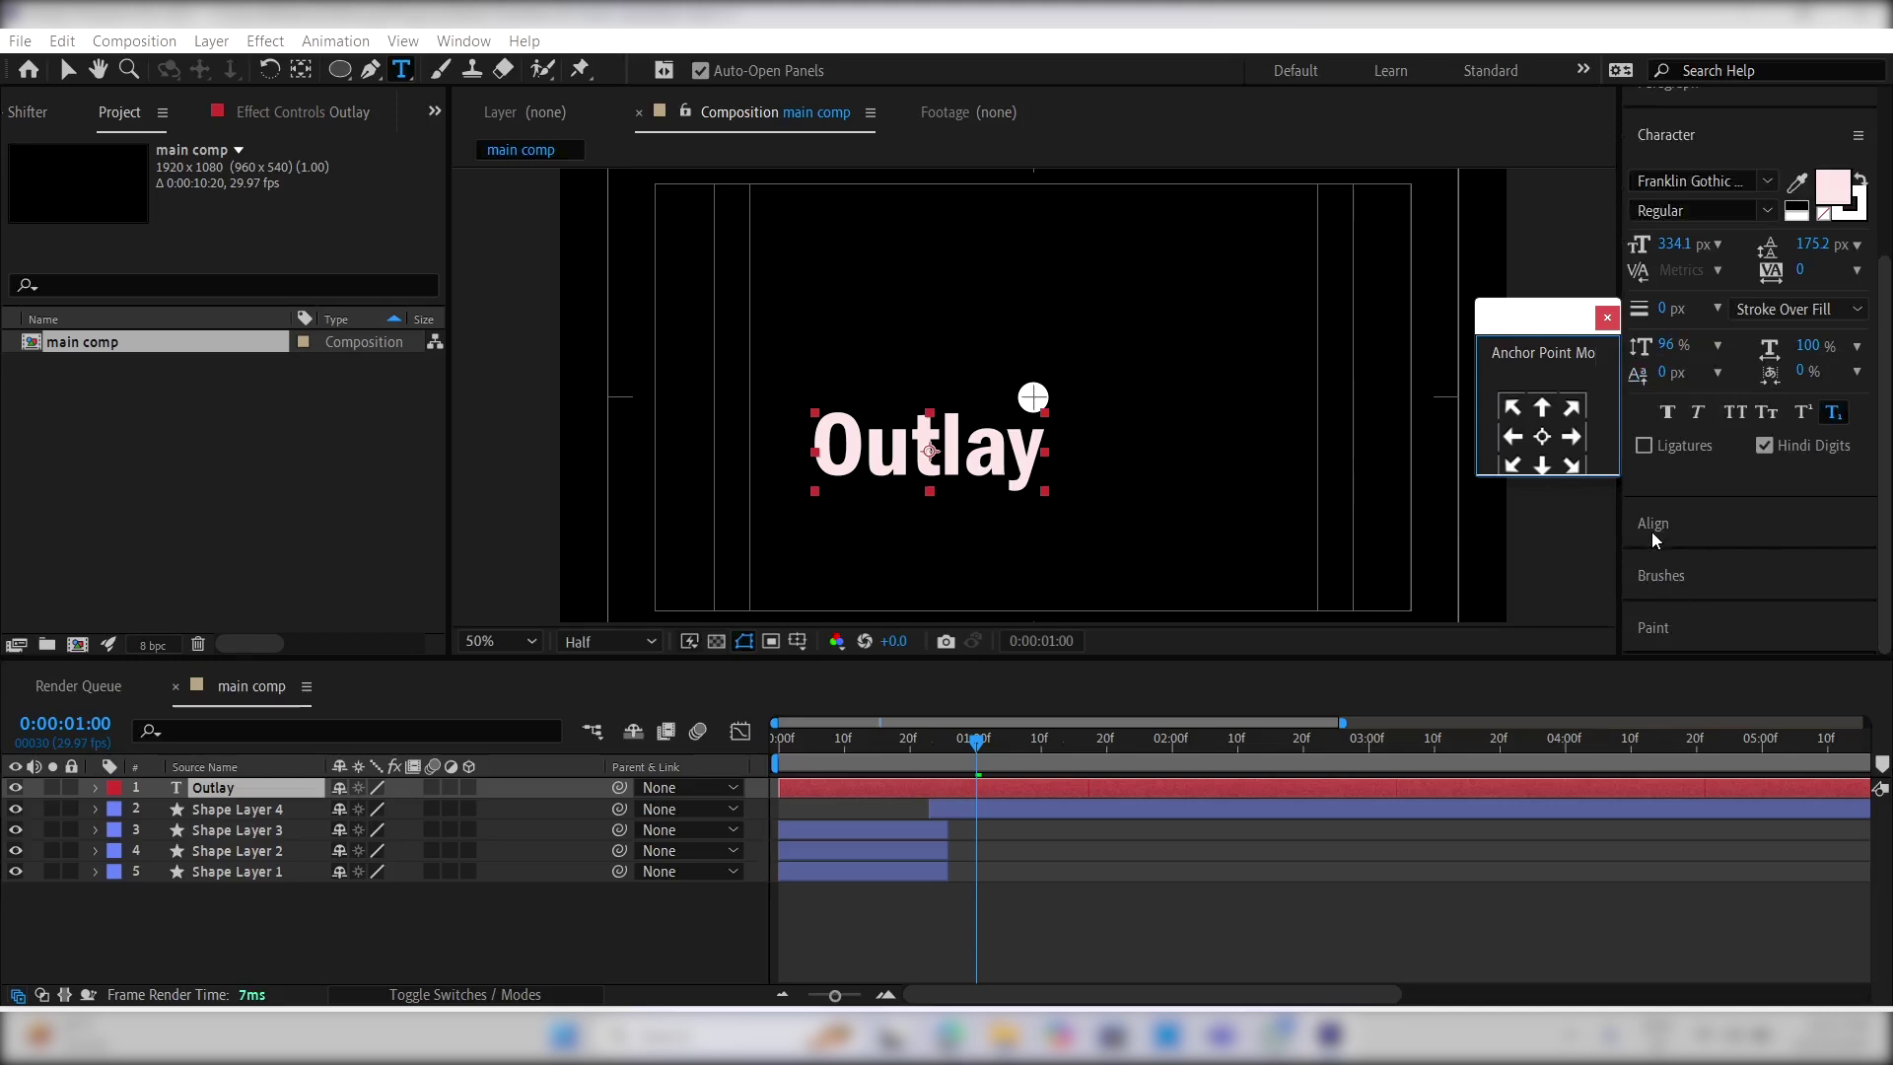
# Step: Centre the text layer horizontally and vertically in the composition and lower its opacity to 41%
pyautogui.click(1652, 531)
pyautogui.click(1688, 494)
pyautogui.click(1814, 494)
pyautogui.click(913, 782)
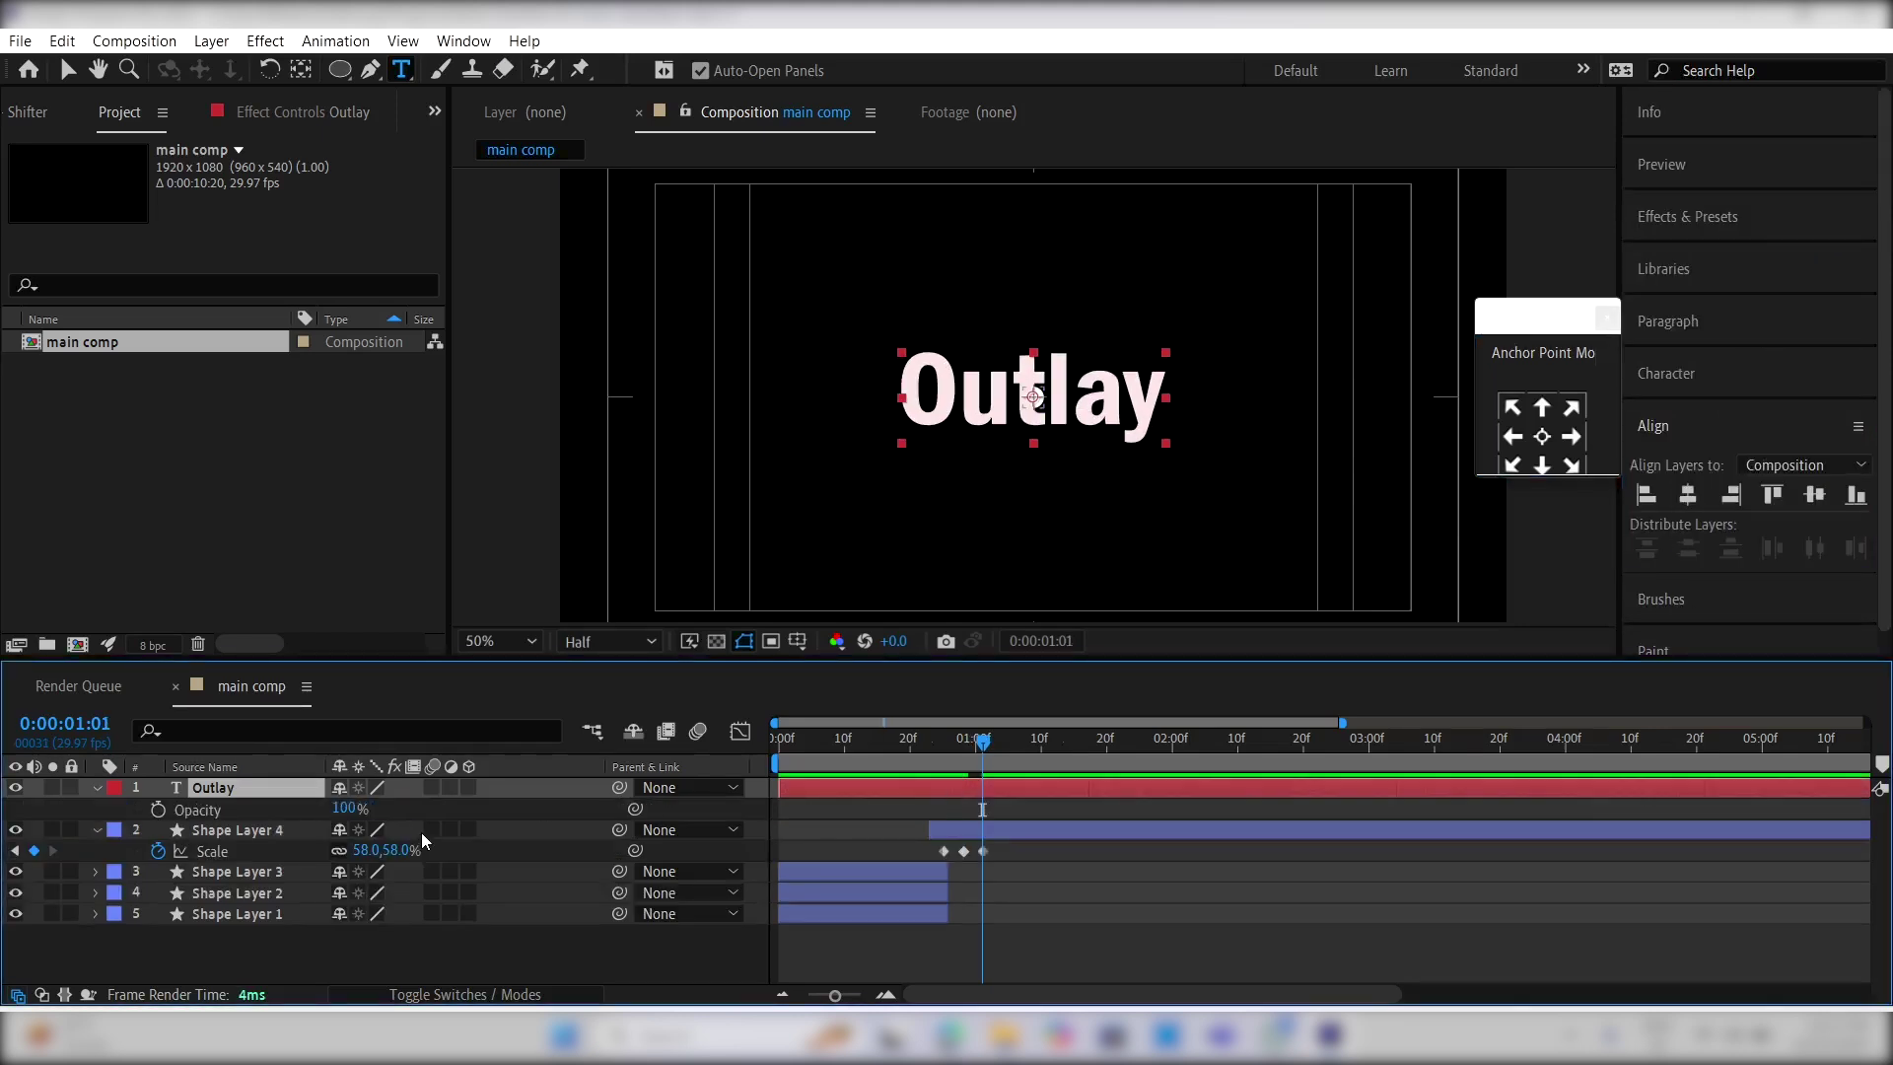
pyautogui.moveTo(345, 809); pyautogui.dragTo(268, 821)
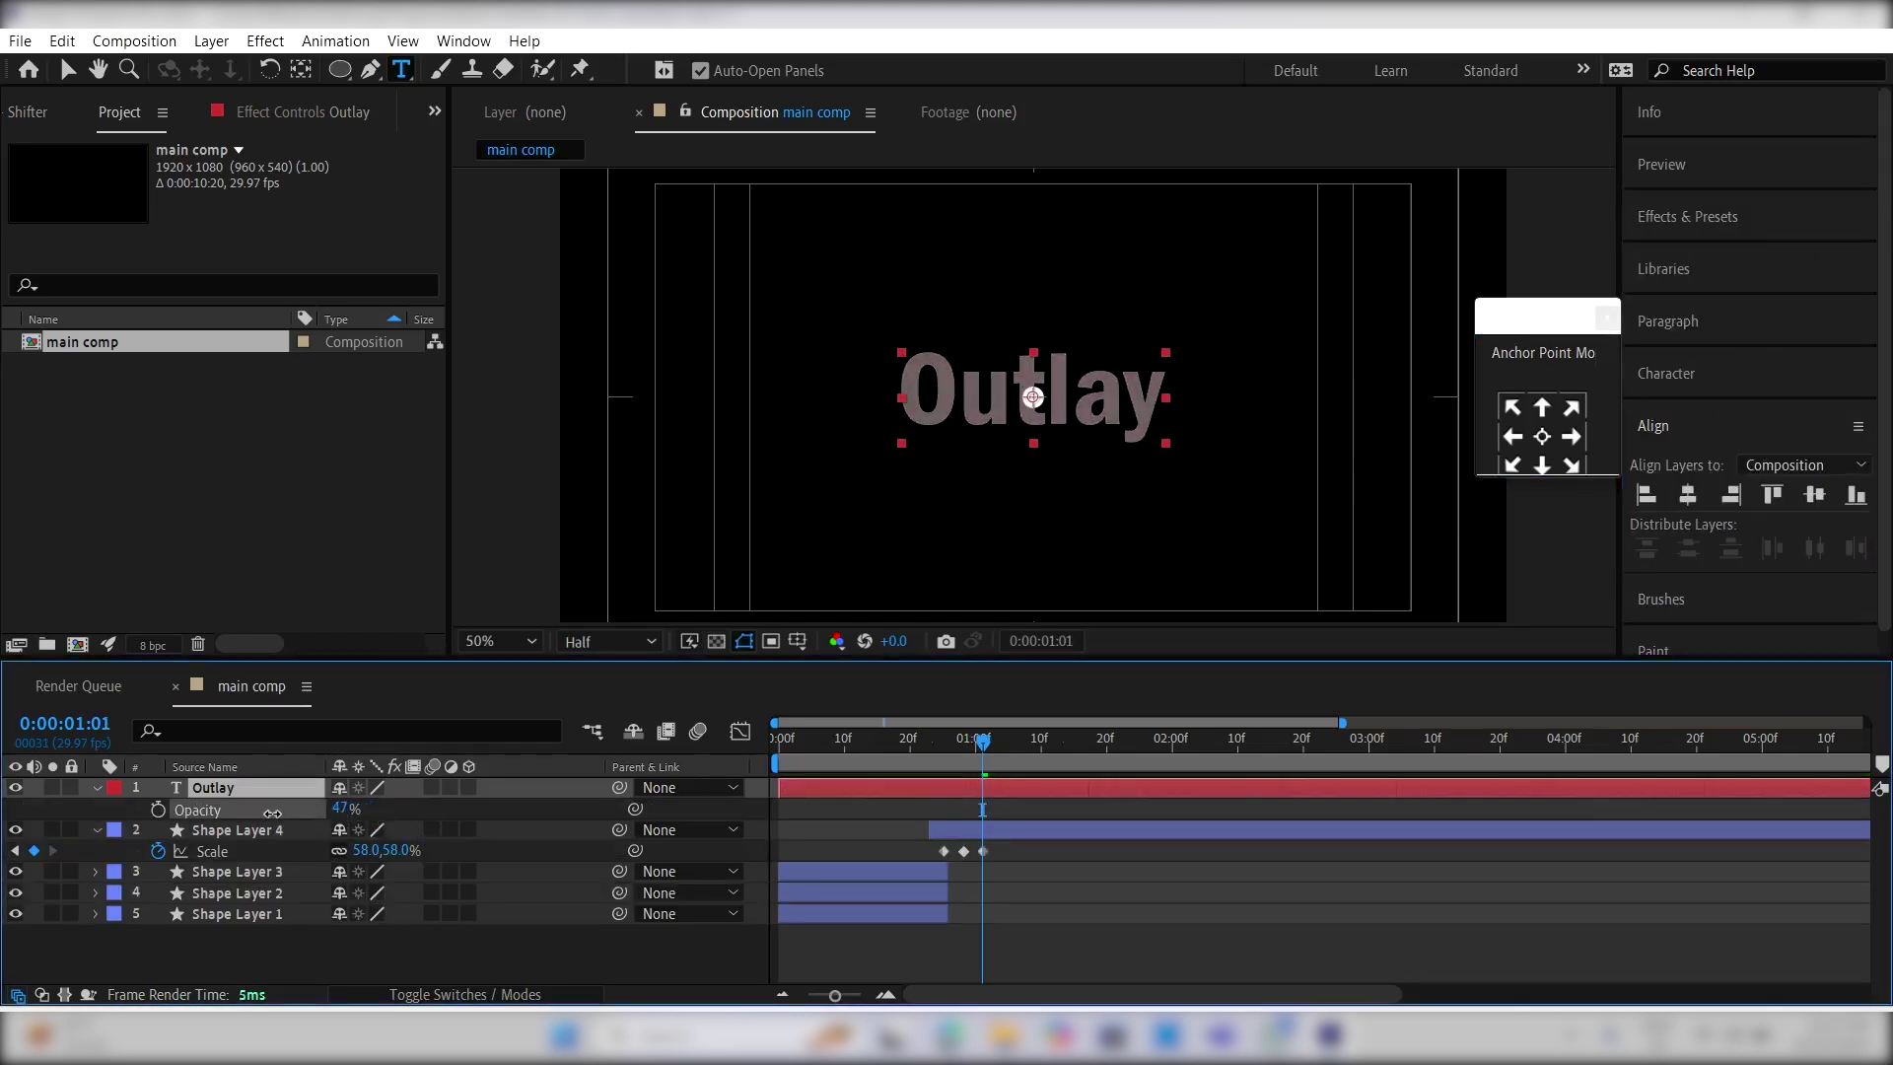
pyautogui.click(1024, 941)
# Step: Set up the Pen tool with no fill and a solid white 20 px stroke
pyautogui.click(373, 71)
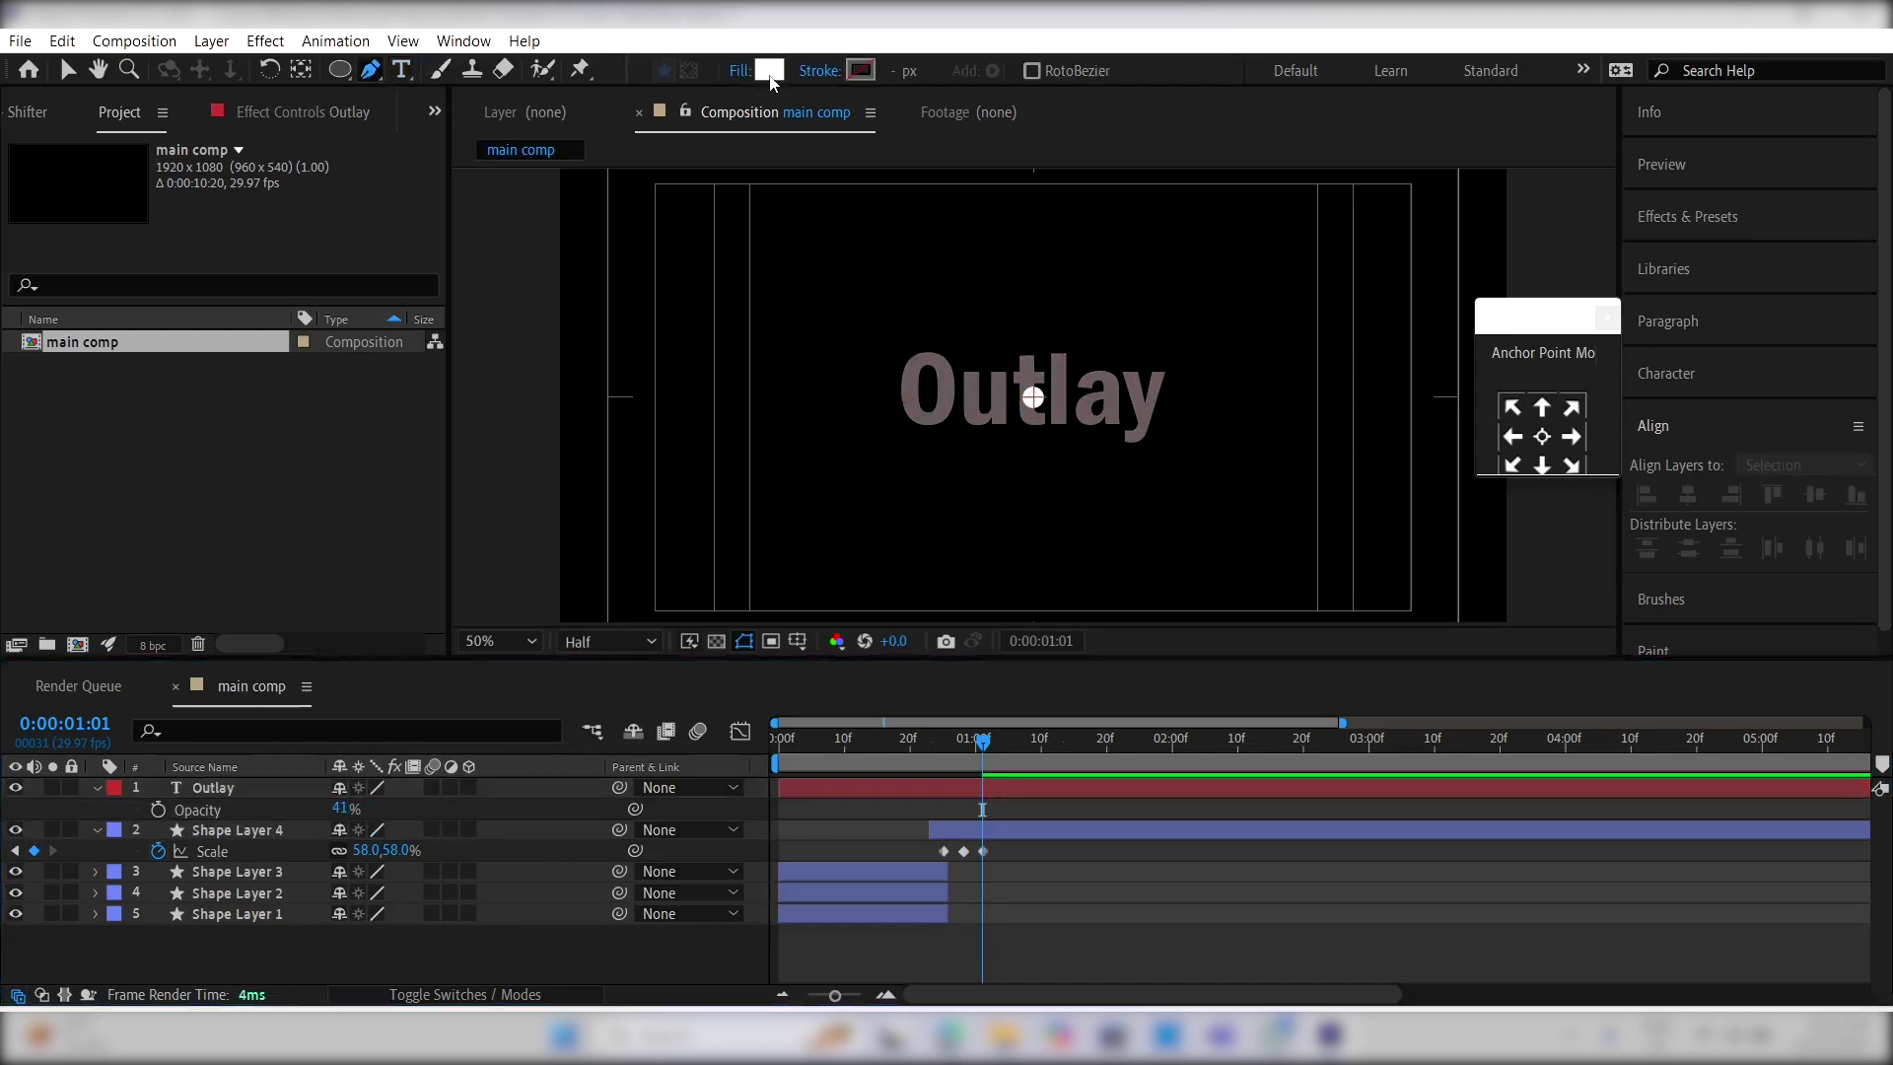
pyautogui.click(739, 70)
pyautogui.click(580, 323)
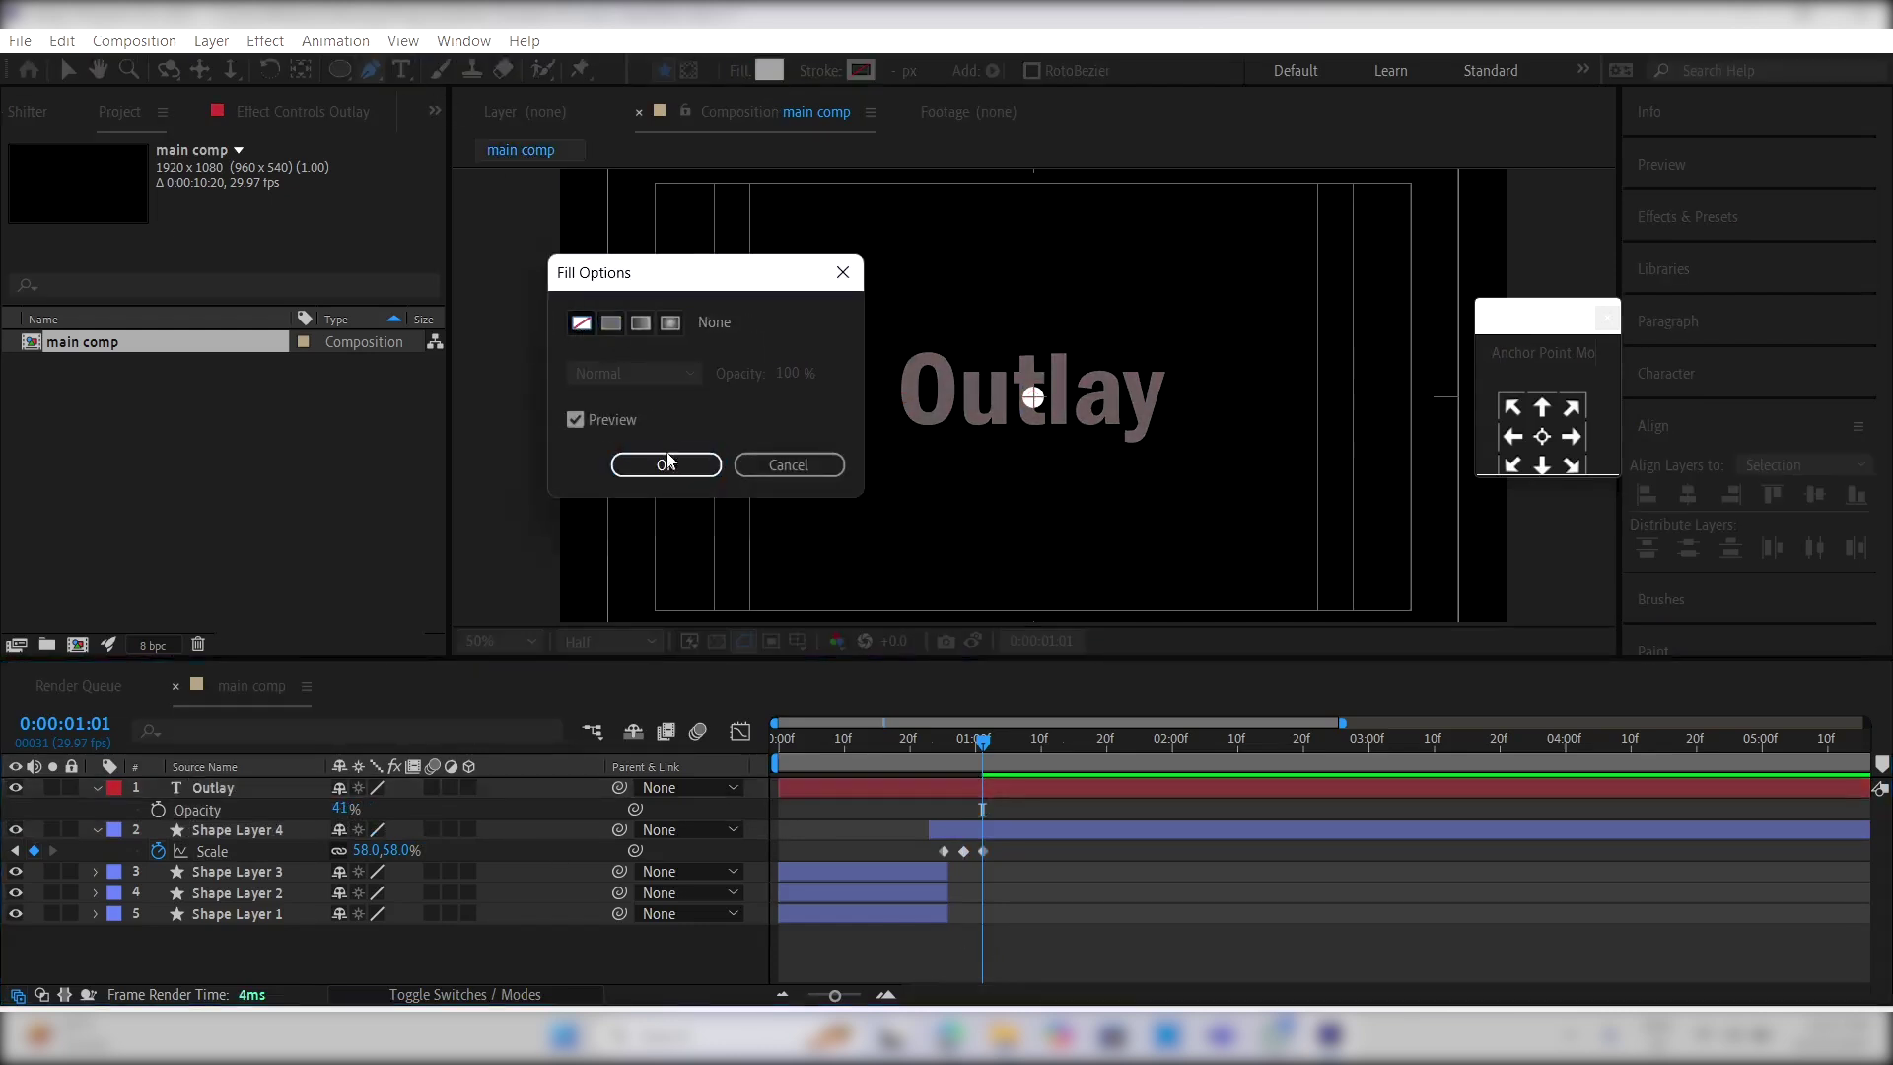
pyautogui.click(666, 465)
pyautogui.click(847, 71)
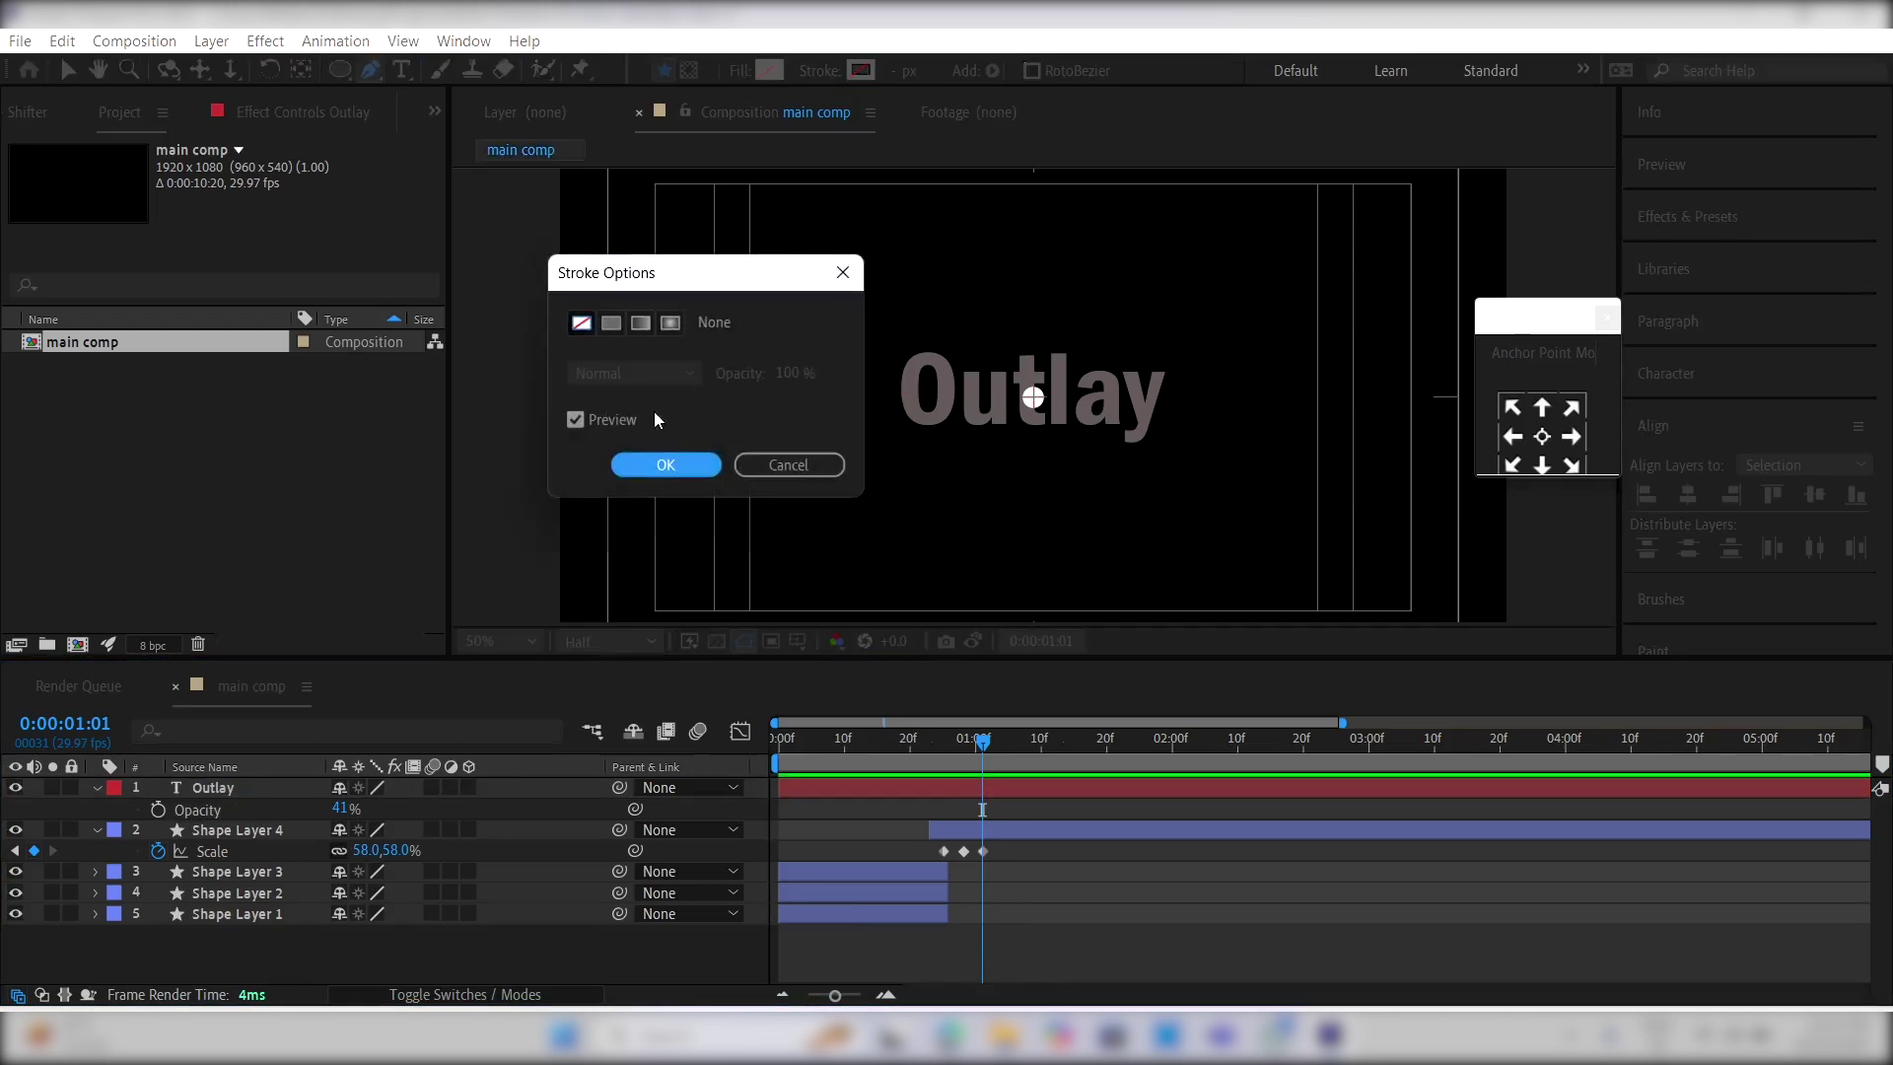
pyautogui.click(603, 323)
pyautogui.click(666, 465)
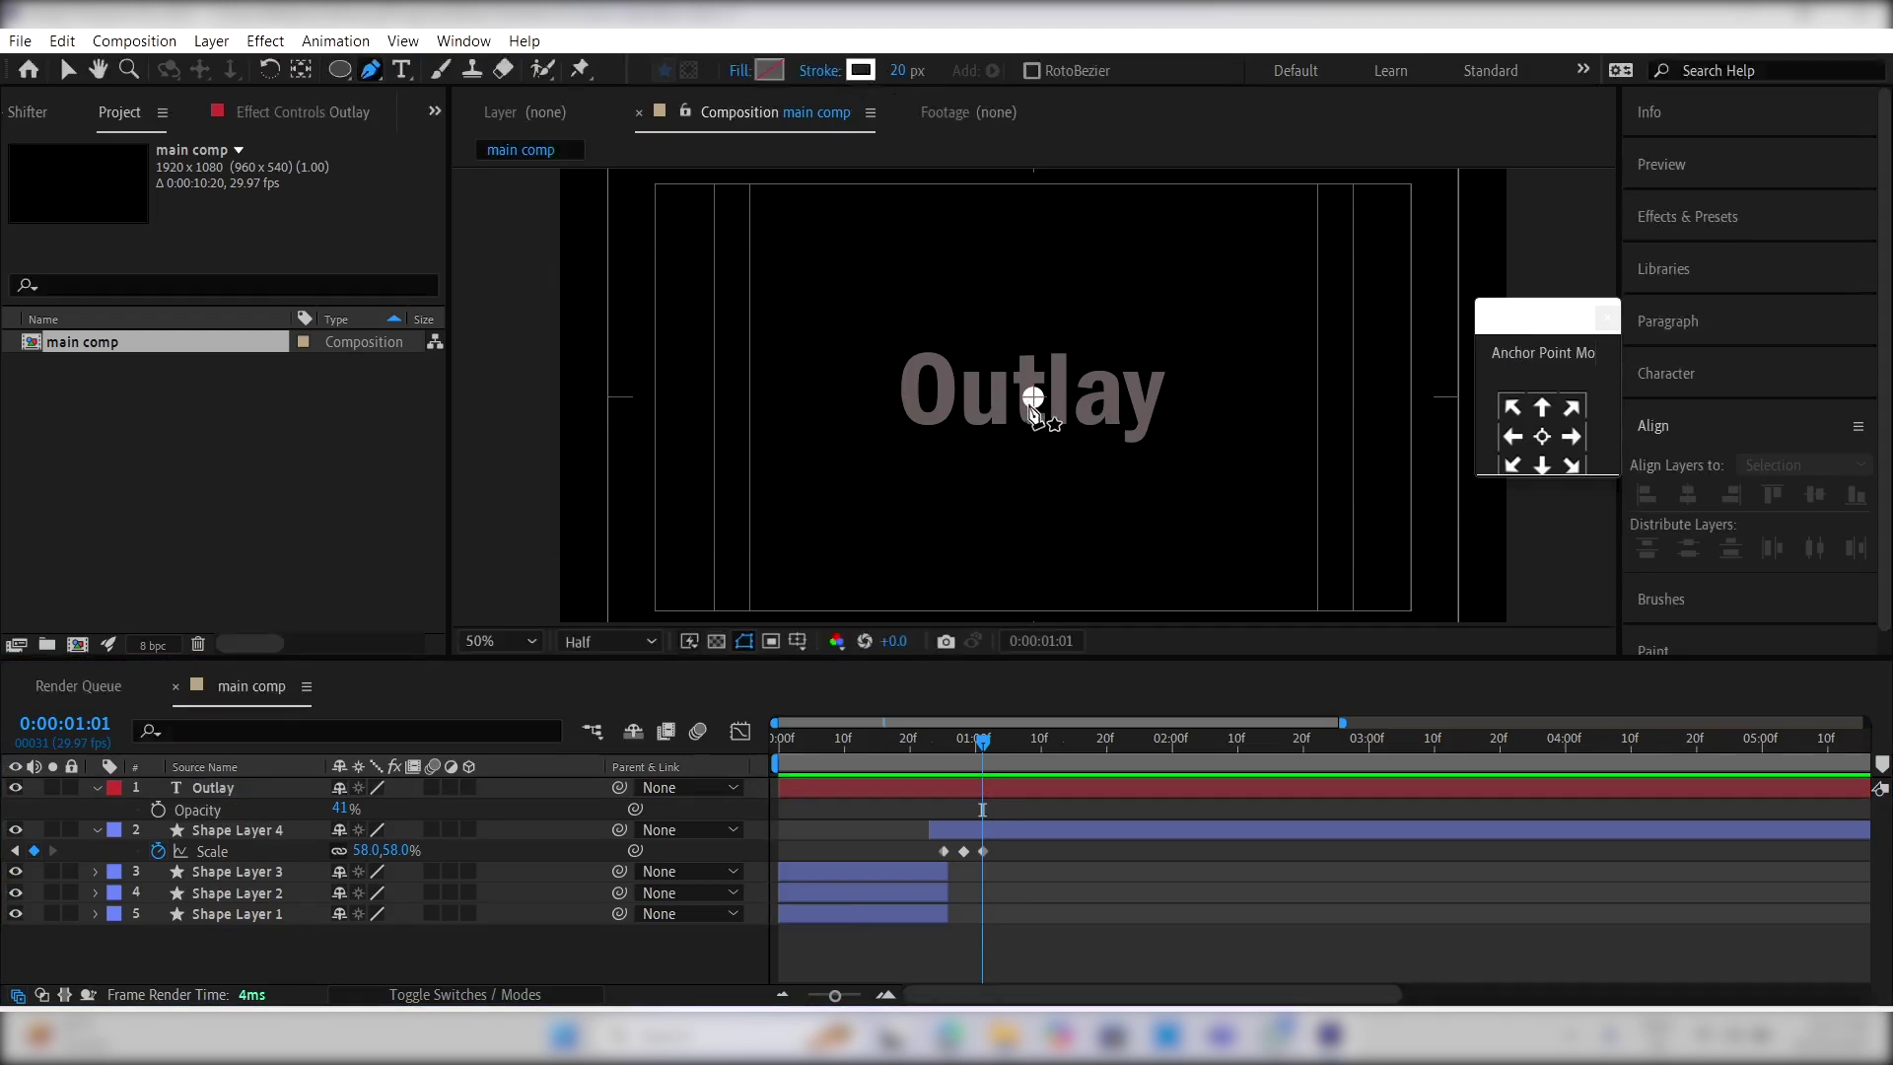
# Step: Draw a looping figure-eight-like path from the circle around the text, curling up to end at its last letter
pyautogui.click(1032, 397)
pyautogui.moveTo(870, 407)
pyautogui.mouseDown()
pyautogui.moveTo(863, 313)
pyautogui.moveTo(967, 364)
pyautogui.mouseUp()
pyautogui.moveTo(1058, 442); pyautogui.dragTo(1071, 446)
pyautogui.moveTo(1215, 370)
pyautogui.mouseDown()
pyautogui.moveTo(1191, 280)
pyautogui.moveTo(1210, 277)
pyautogui.mouseUp()
pyautogui.moveTo(1150, 402); pyautogui.dragTo(1151, 425)
pyautogui.press('v')
pyautogui.click(943, 346)
pyautogui.moveTo(967, 363); pyautogui.dragTo(989, 367)
pyautogui.click(1057, 442)
pyautogui.moveTo(1091, 450); pyautogui.dragTo(1146, 451)
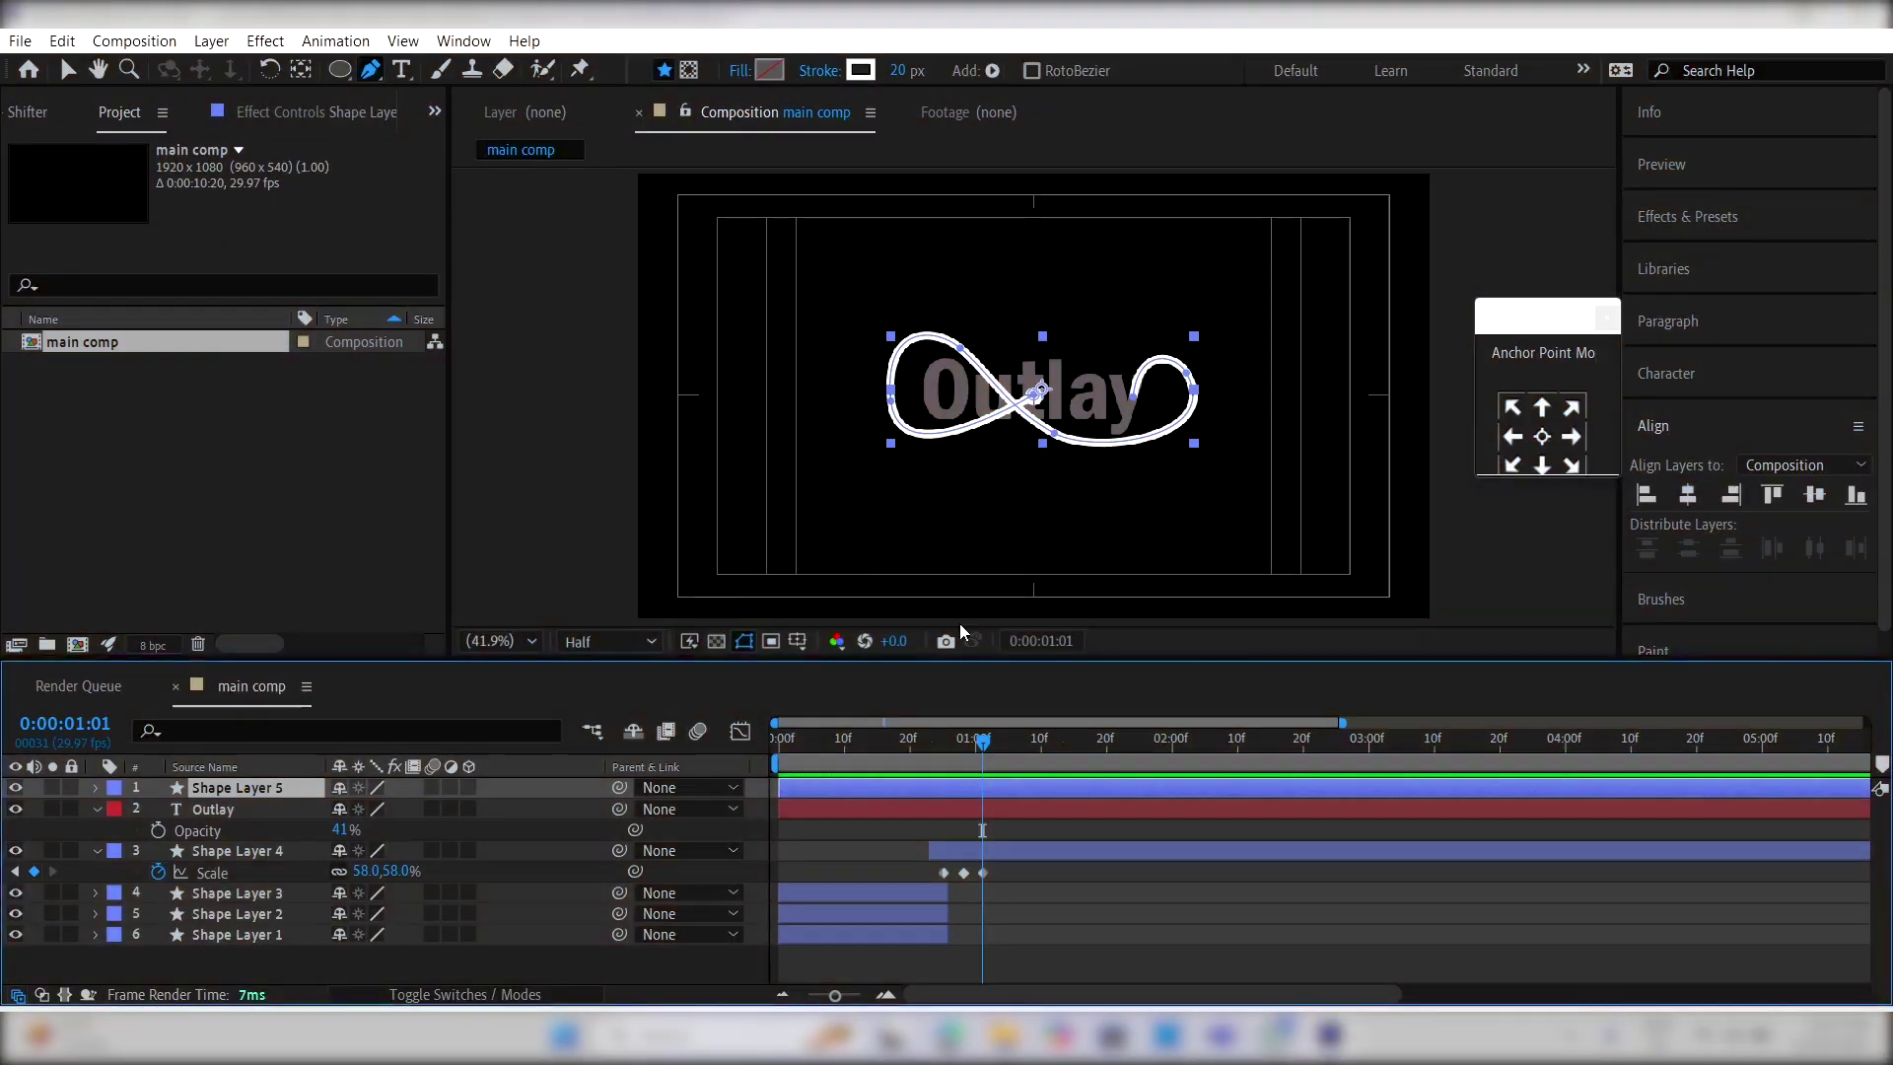
# Step: Add Trim Paths to the looping stroke and keyframe Start and End at 0% at 0:00:01:01
pyautogui.click(991, 70)
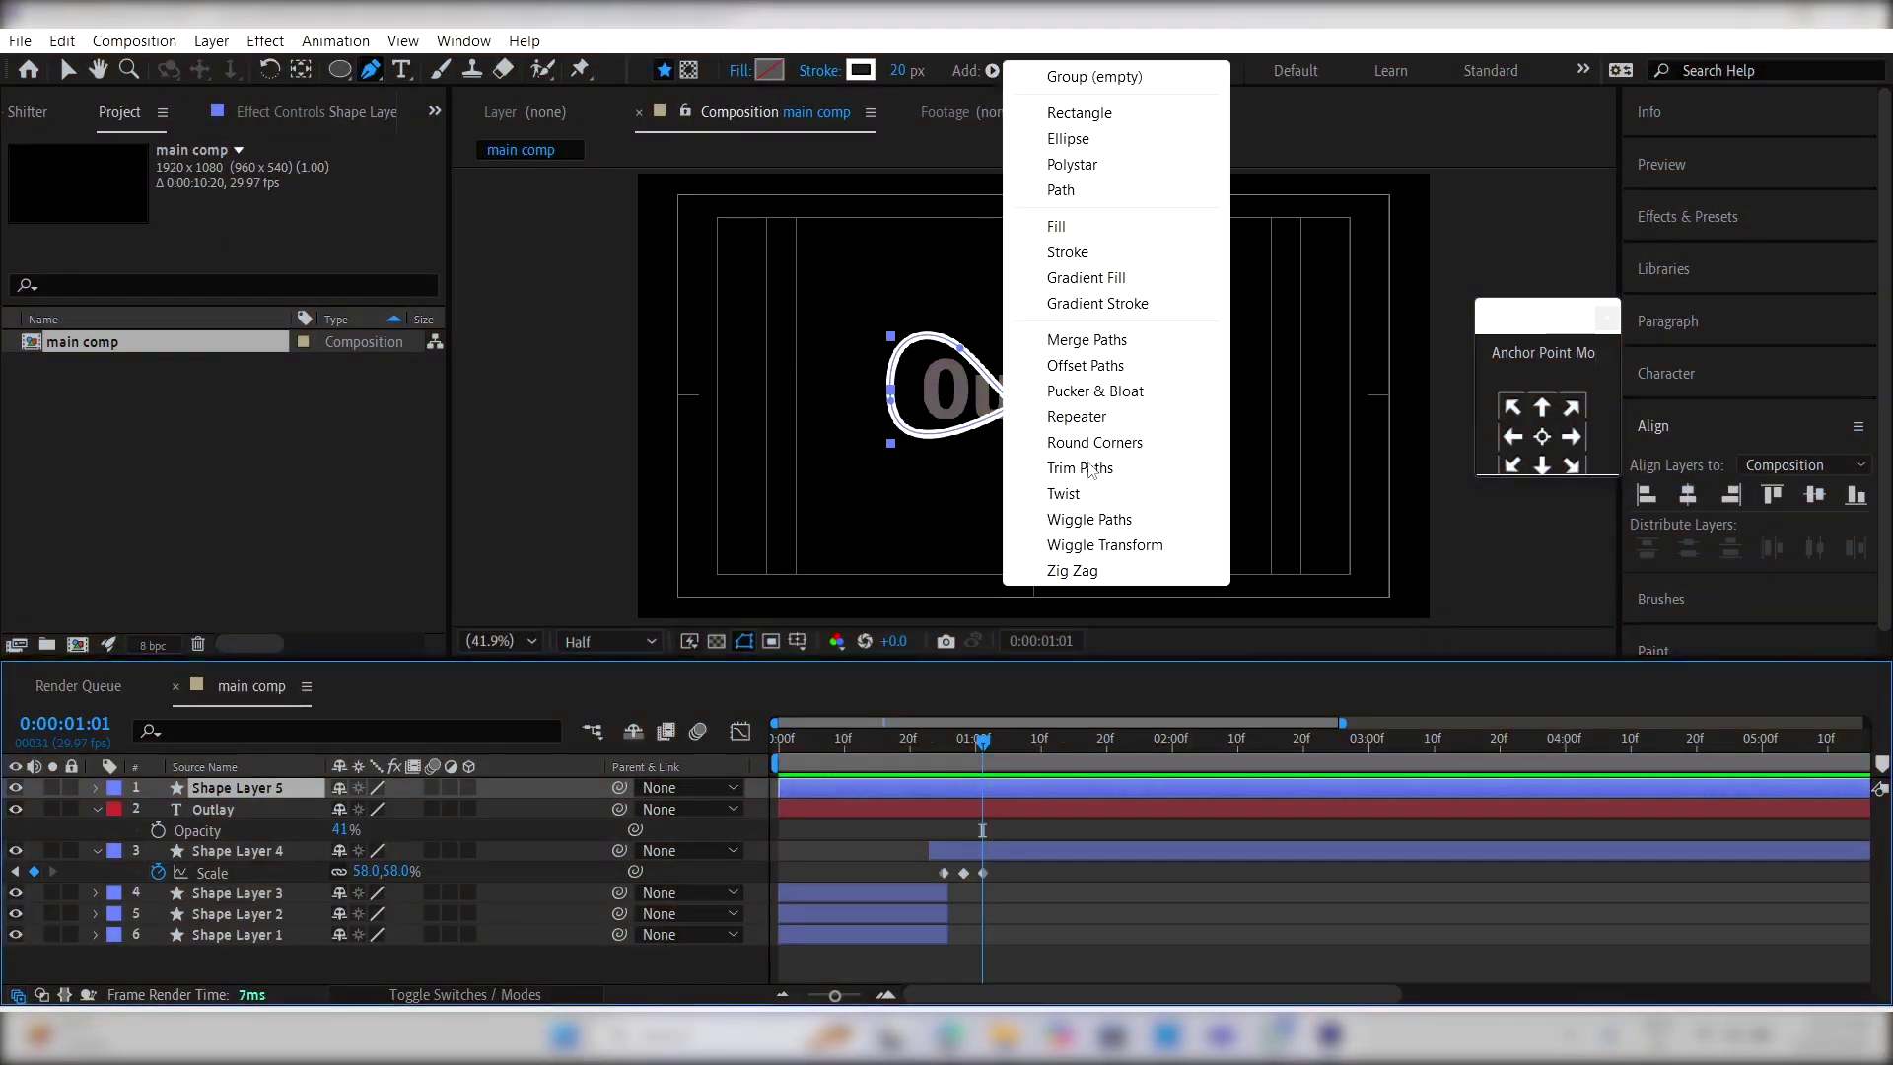
pyautogui.click(1091, 469)
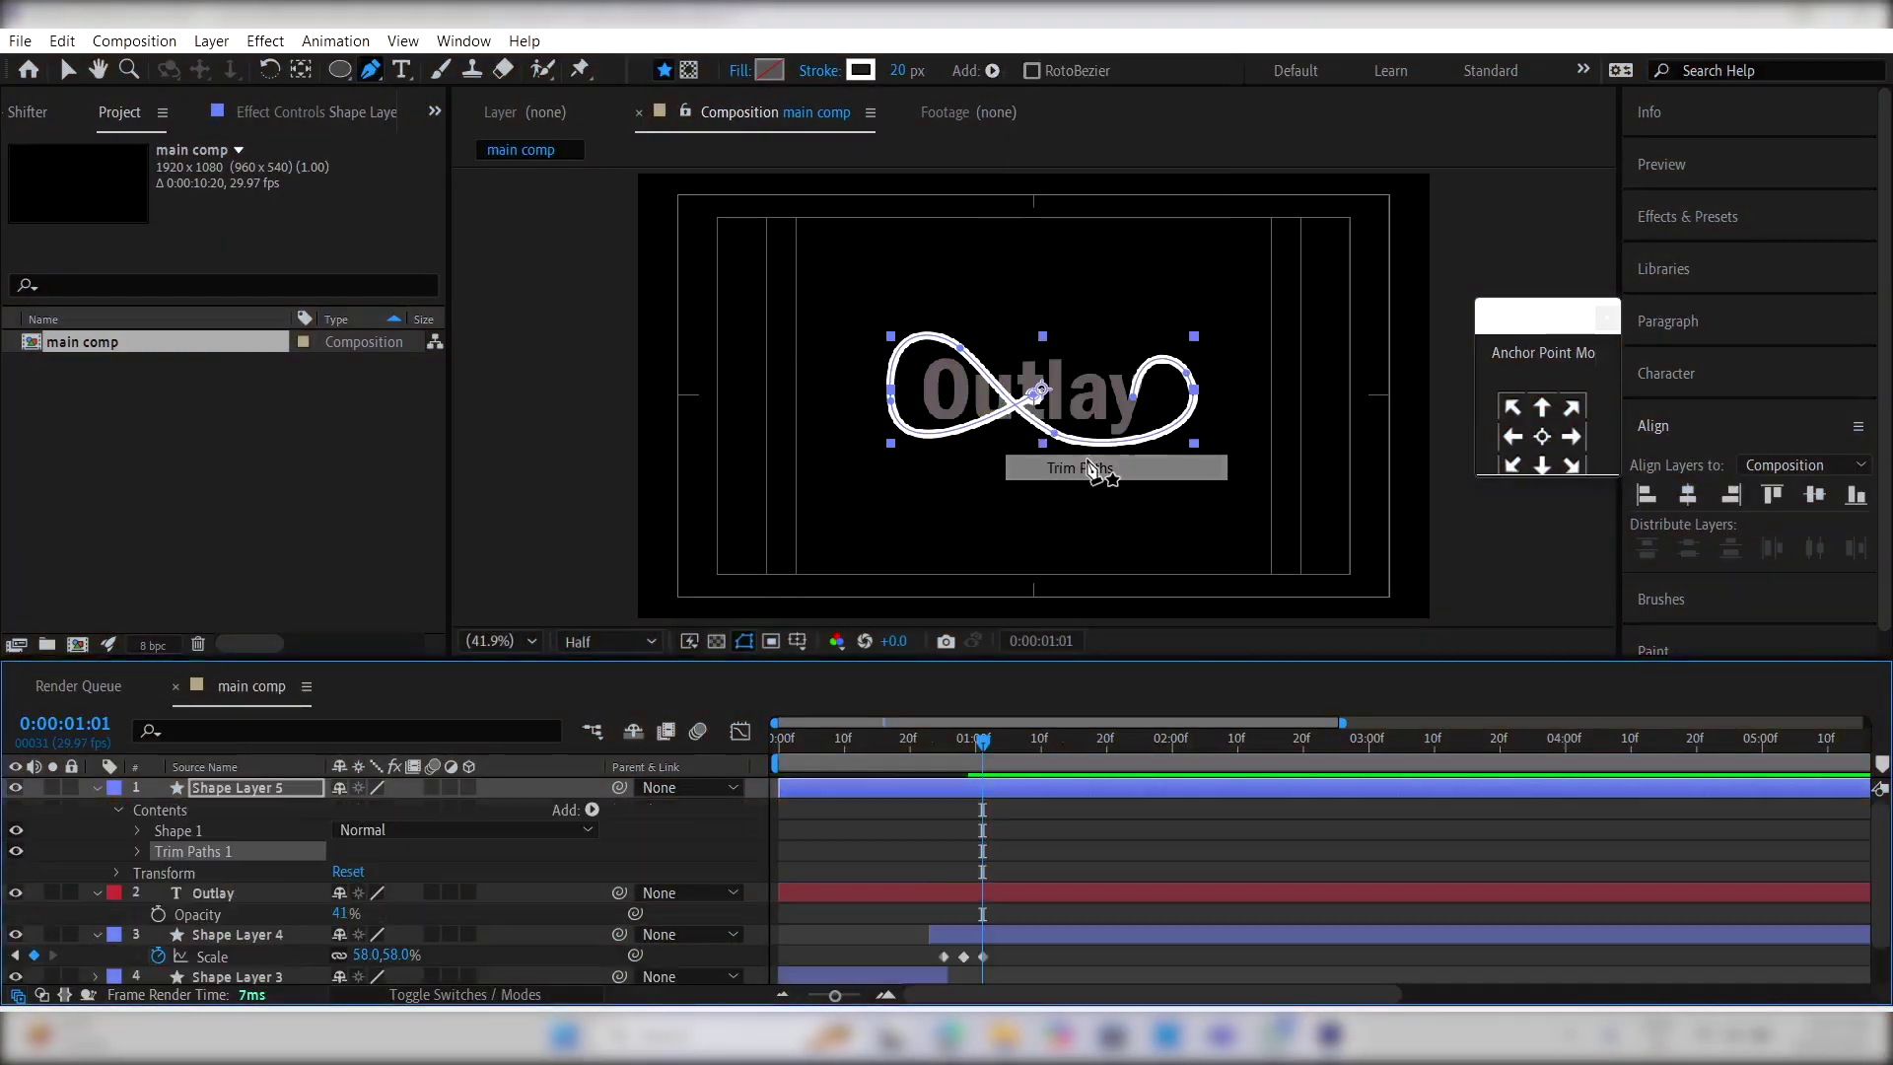
pyautogui.click(138, 852)
pyautogui.click(180, 894)
pyautogui.click(180, 873)
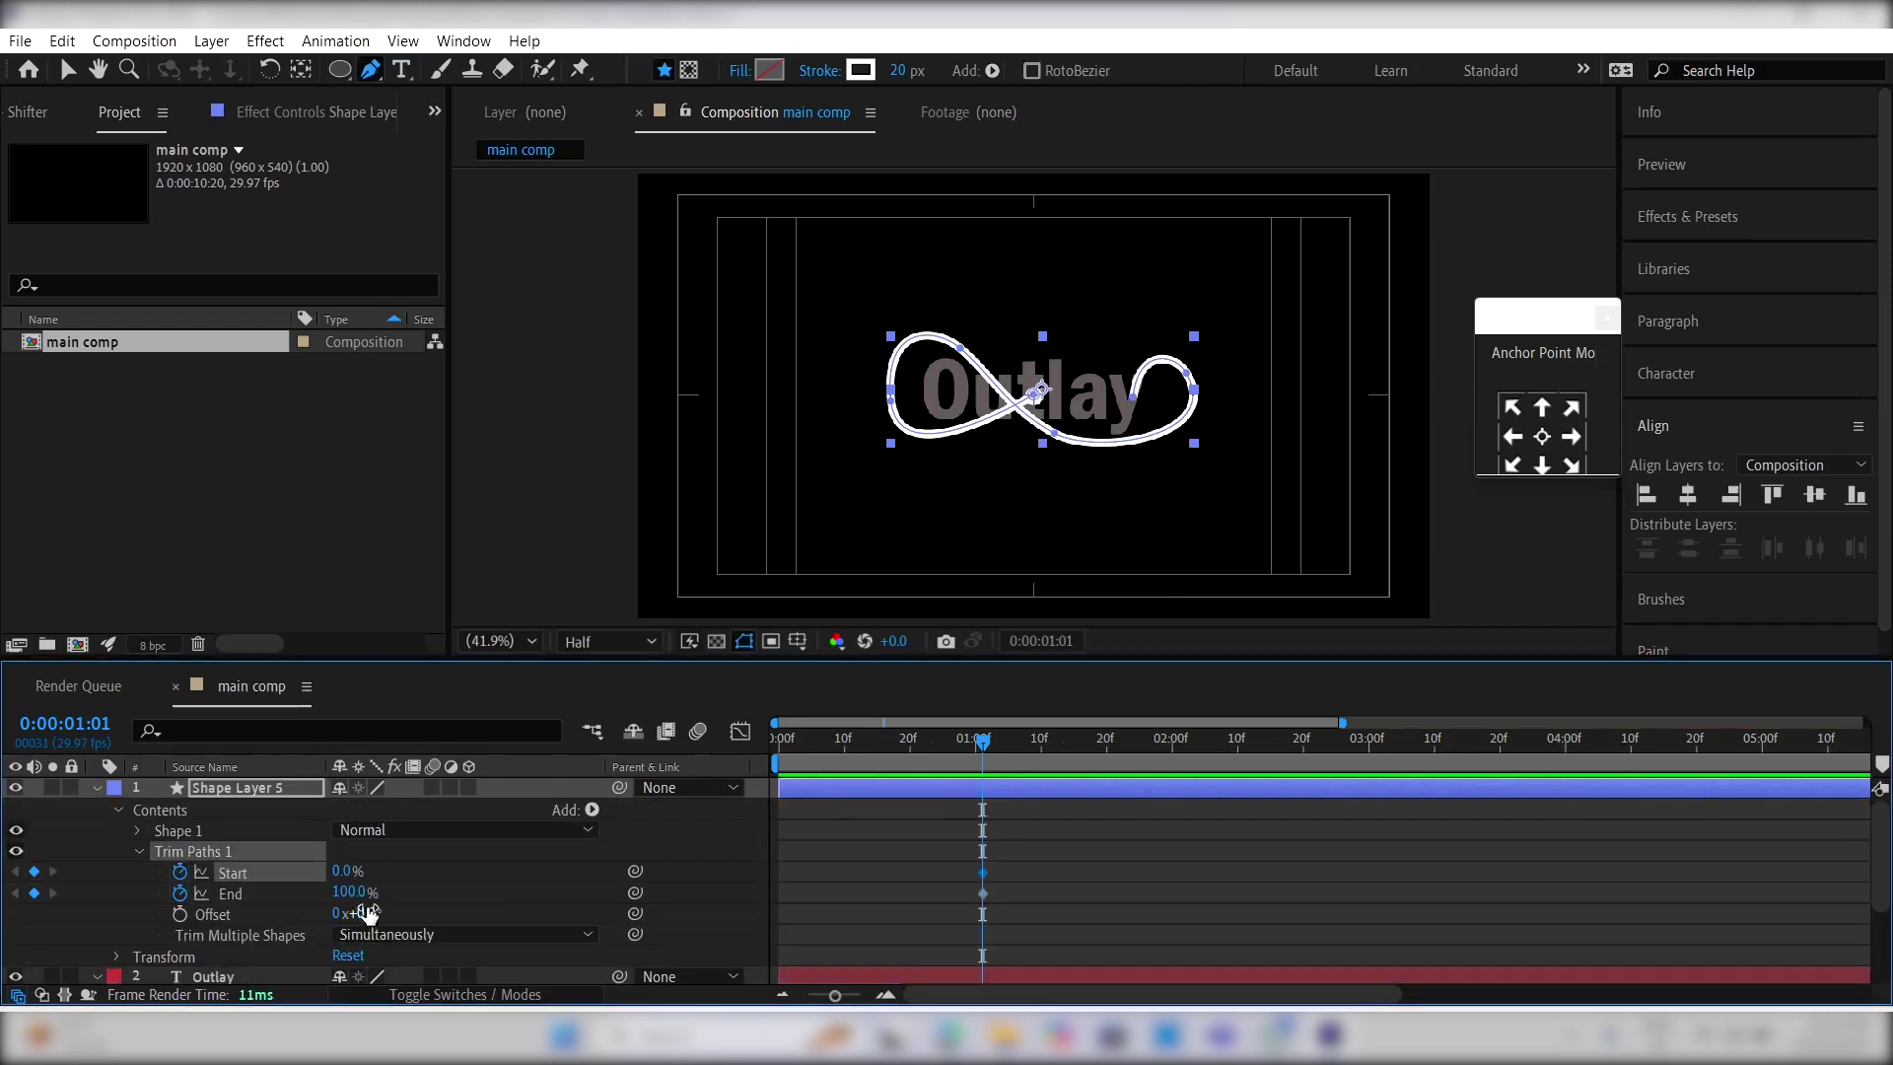
pyautogui.moveTo(353, 892); pyautogui.dragTo(8, 922)
# Step: Set the Trim Paths Start and End to 100% at 0:00:02:16 and apply Easy Ease to all their keyframes
pyautogui.click(1118, 756)
pyautogui.moveTo(1116, 760); pyautogui.dragTo(1273, 767)
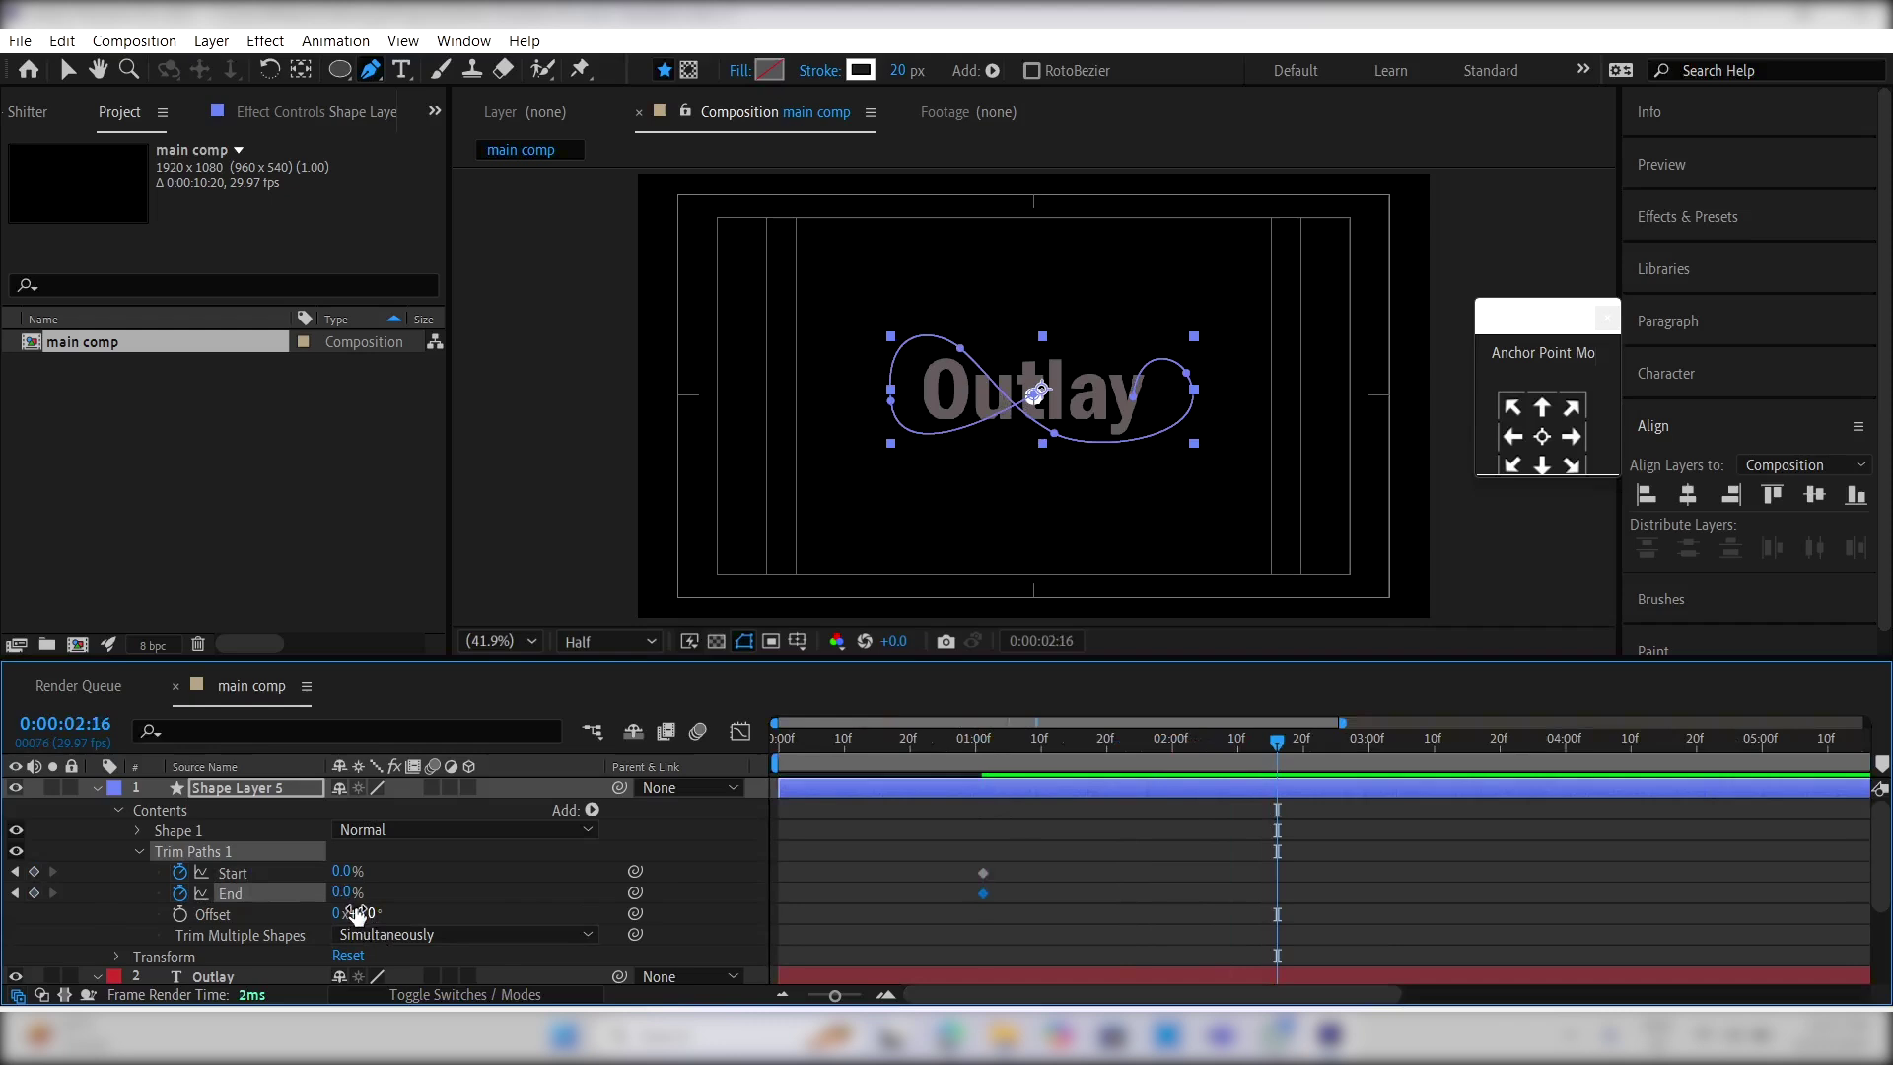
pyautogui.moveTo(345, 894); pyautogui.dragTo(821, 857)
pyautogui.moveTo(1355, 867); pyautogui.dragTo(919, 905)
pyautogui.press('F9')
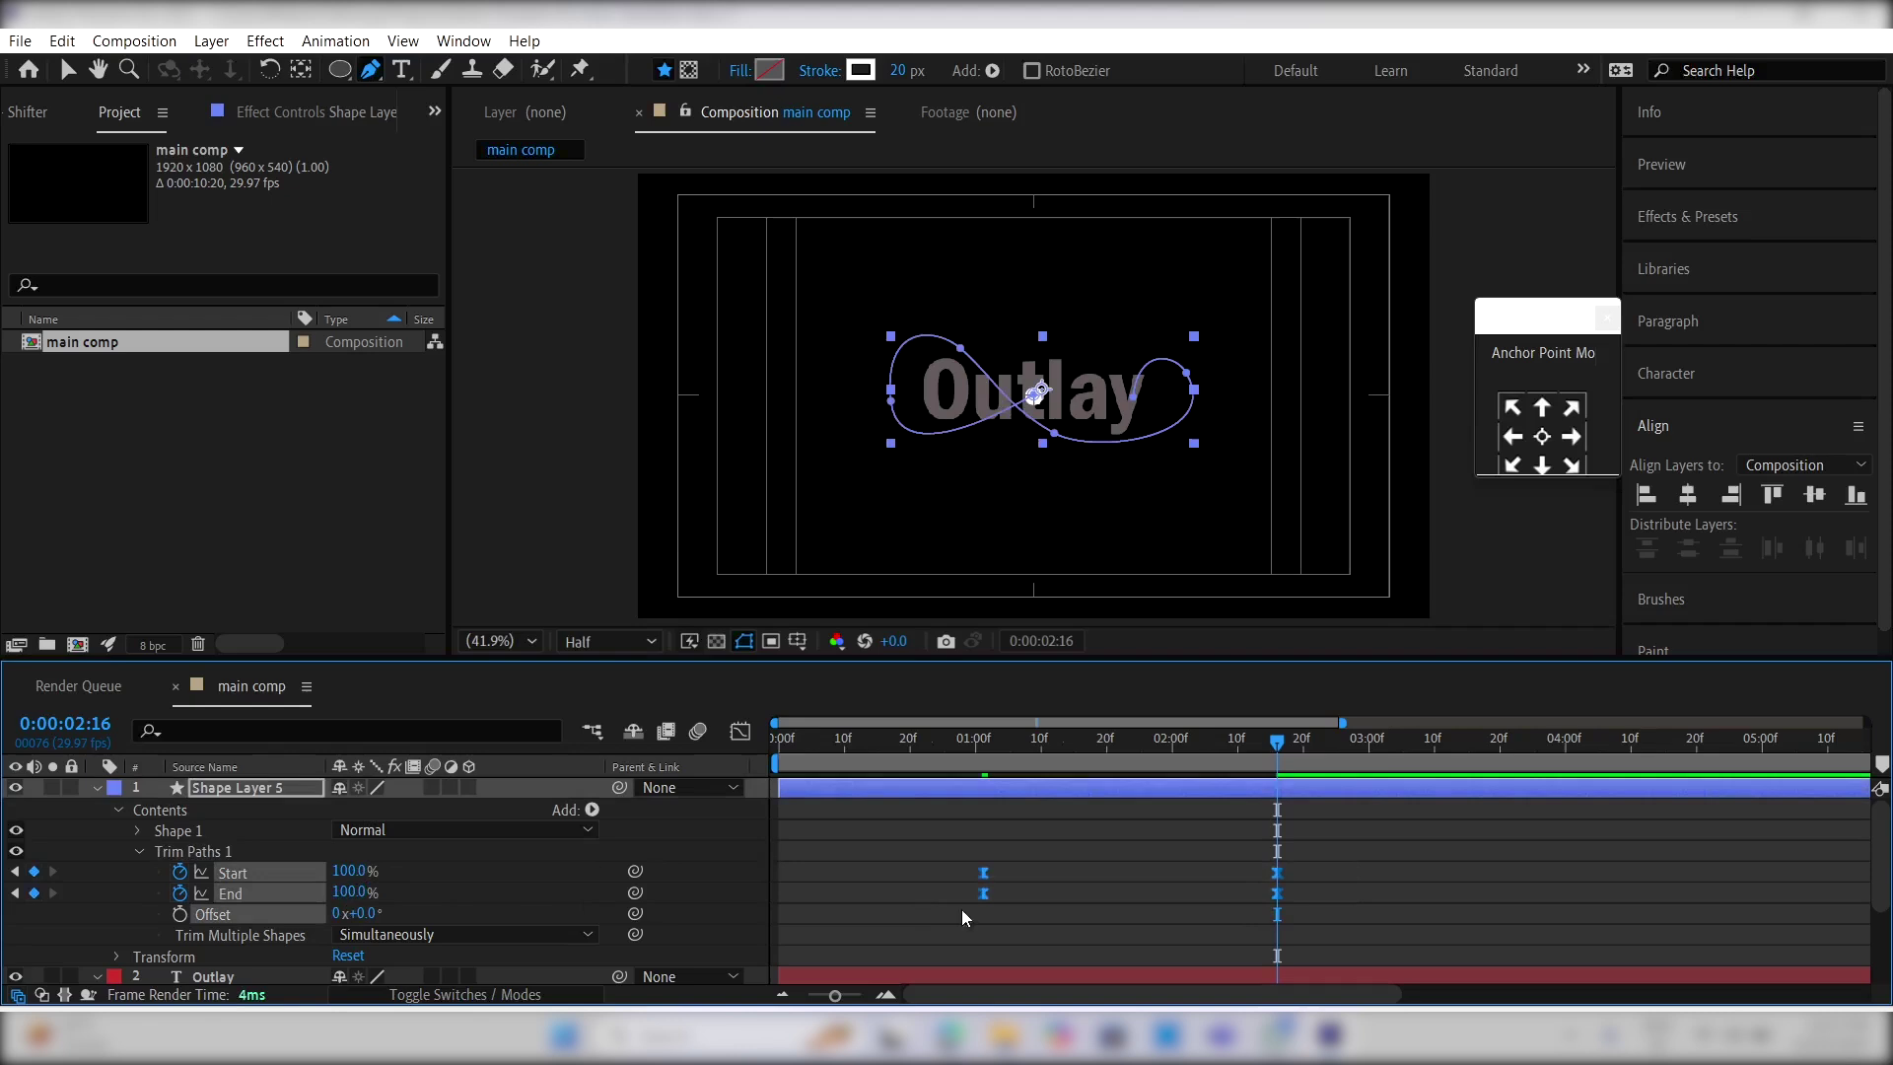
# Step: Delay the looping stroke's Trim Paths Start keyframes by about 12 frames and adjust the keyframe easing in the speed graph
pyautogui.moveTo(1372, 865); pyautogui.dragTo(1062, 869)
pyautogui.click(1250, 890)
pyautogui.moveTo(1417, 856); pyautogui.dragTo(1151, 930)
pyautogui.click(745, 744)
pyautogui.press('v')
pyautogui.moveTo(1415, 893); pyautogui.dragTo(1211, 925)
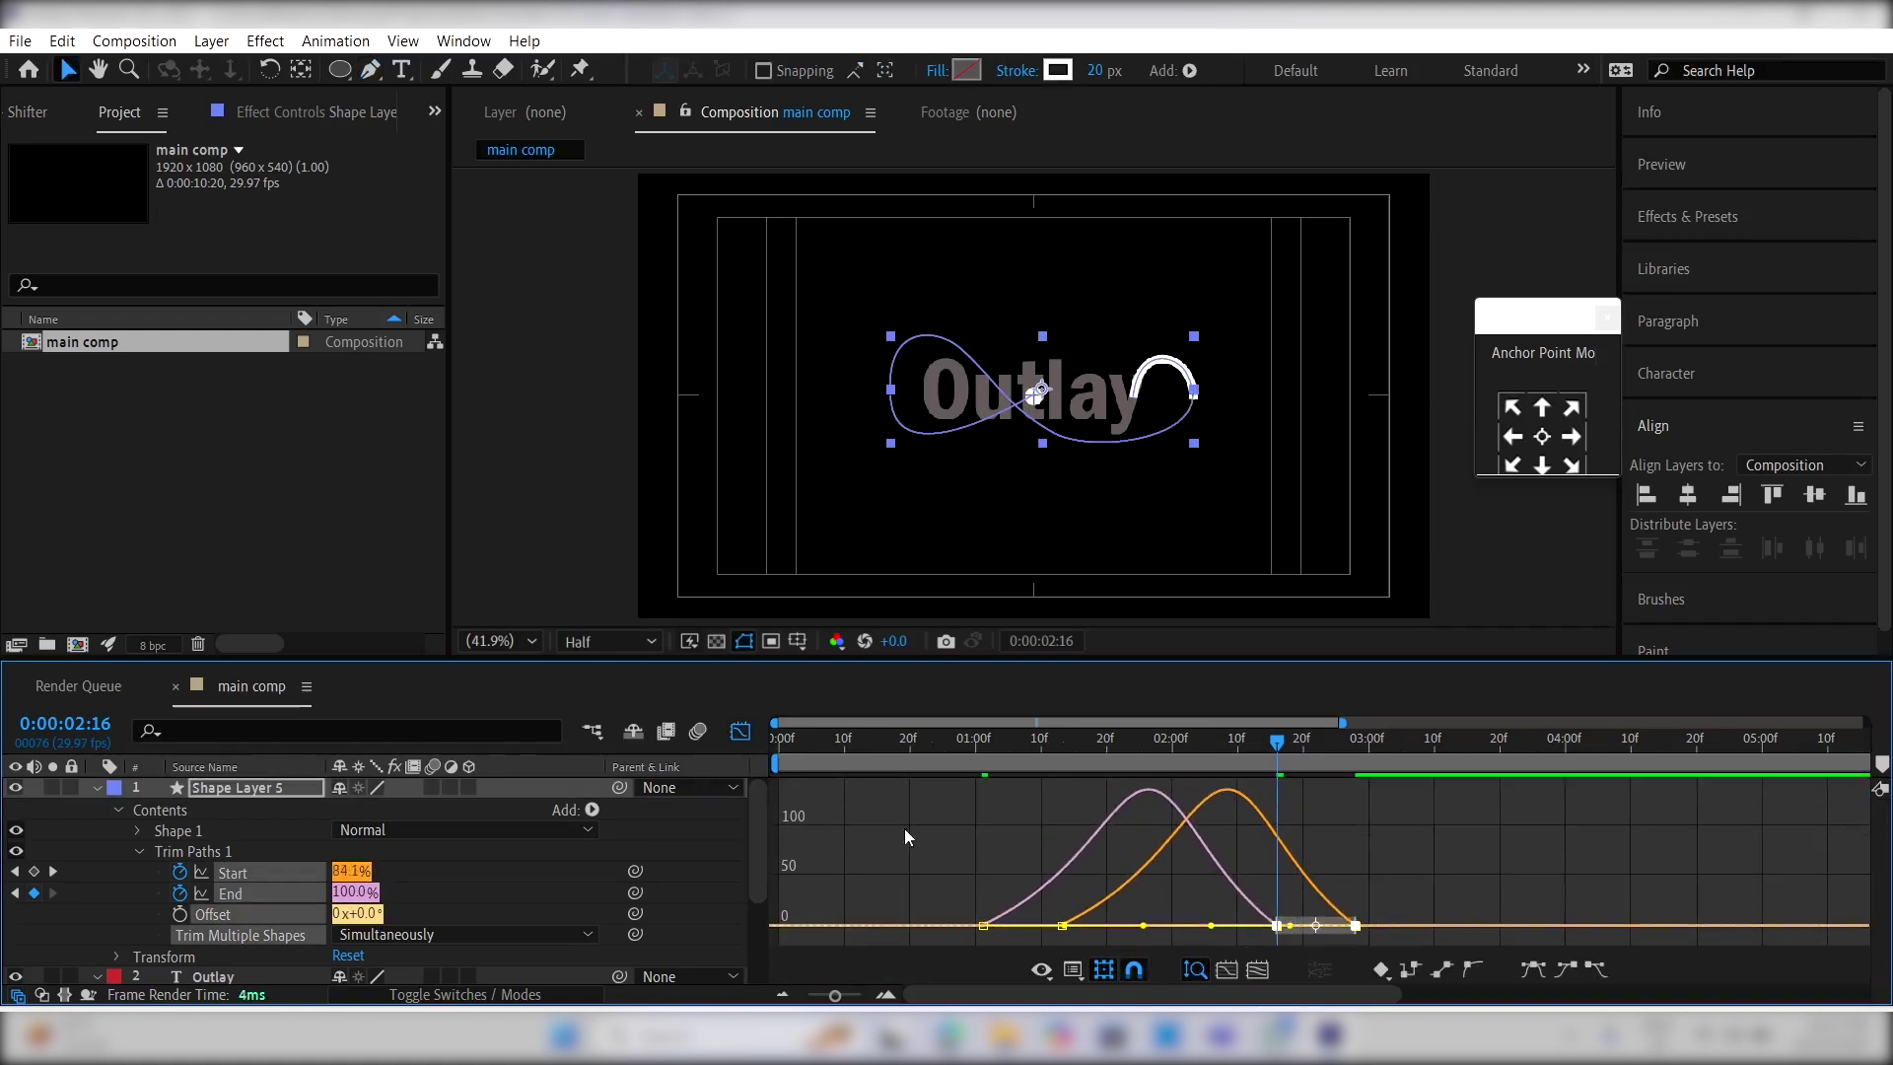
# Step: Set the looping stroke's line cap to Round Cap
pyautogui.click(284, 809)
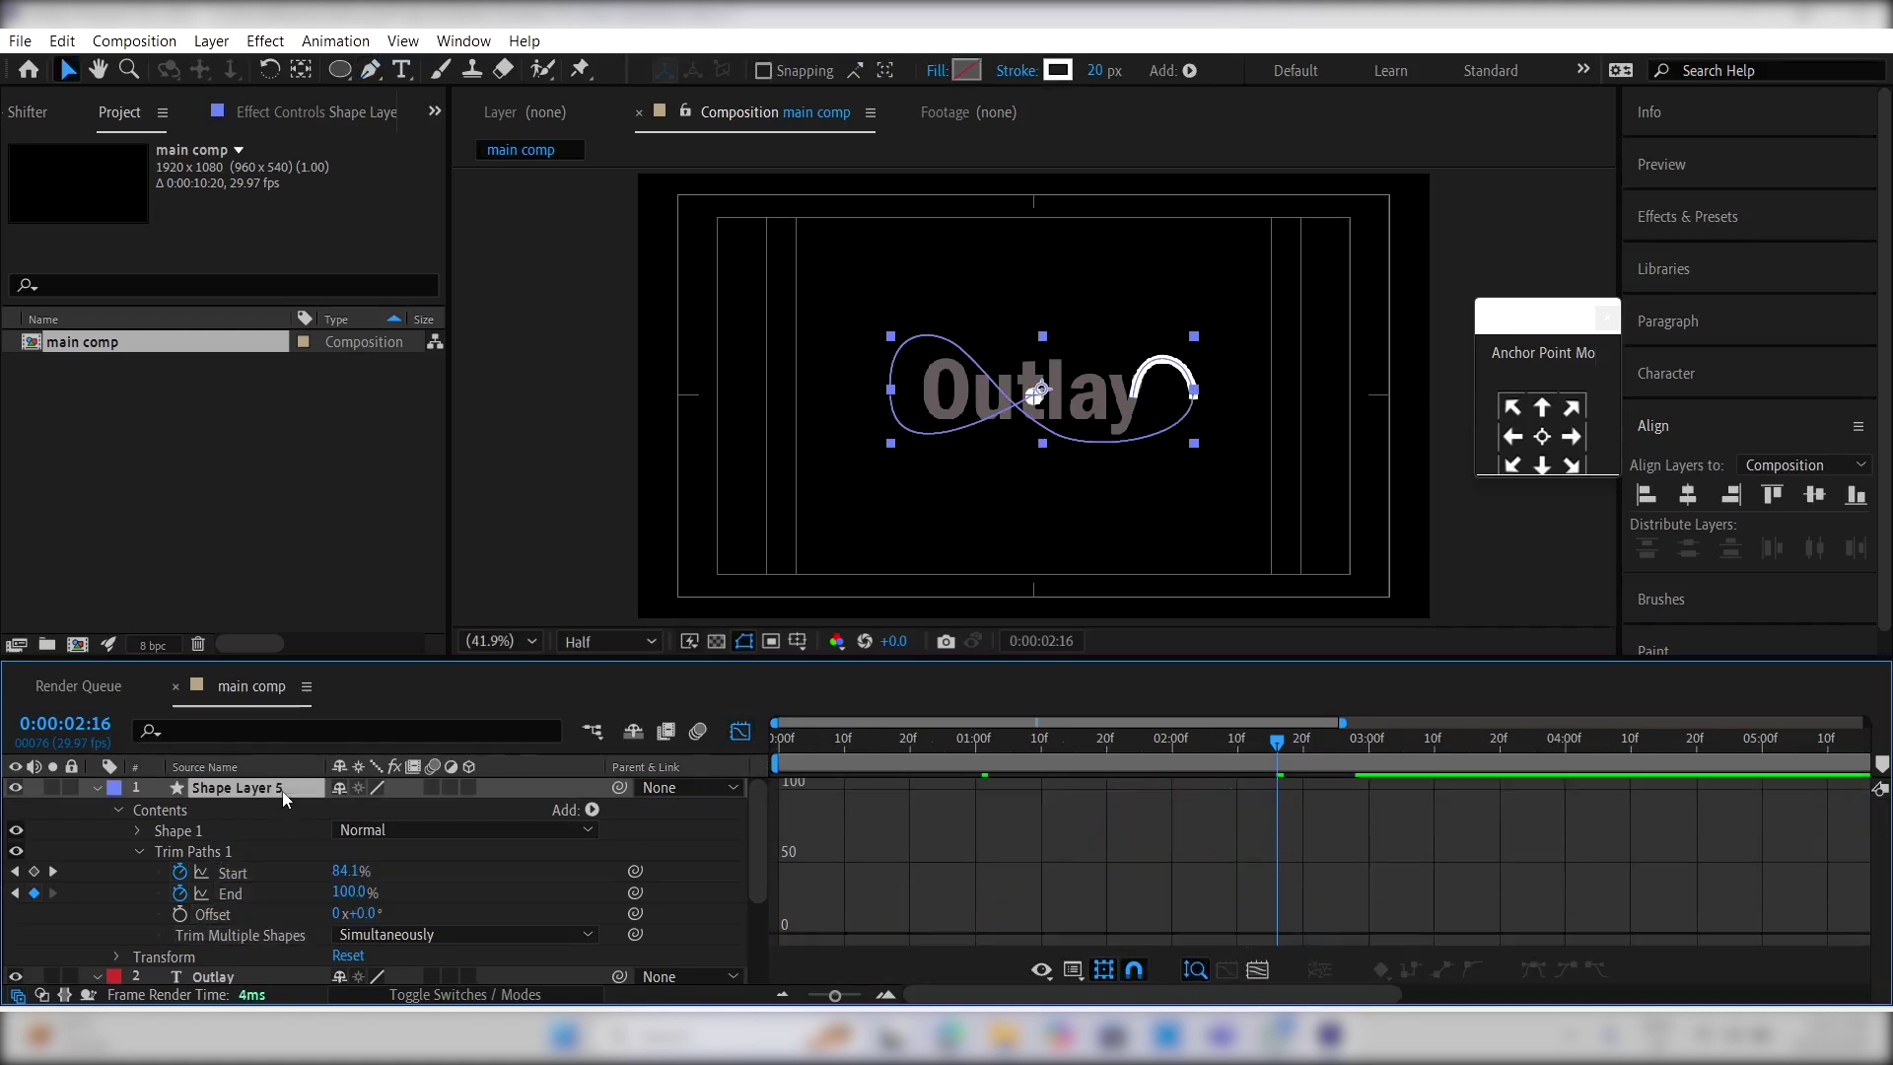
pyautogui.click(277, 731)
pyautogui.write('cap')
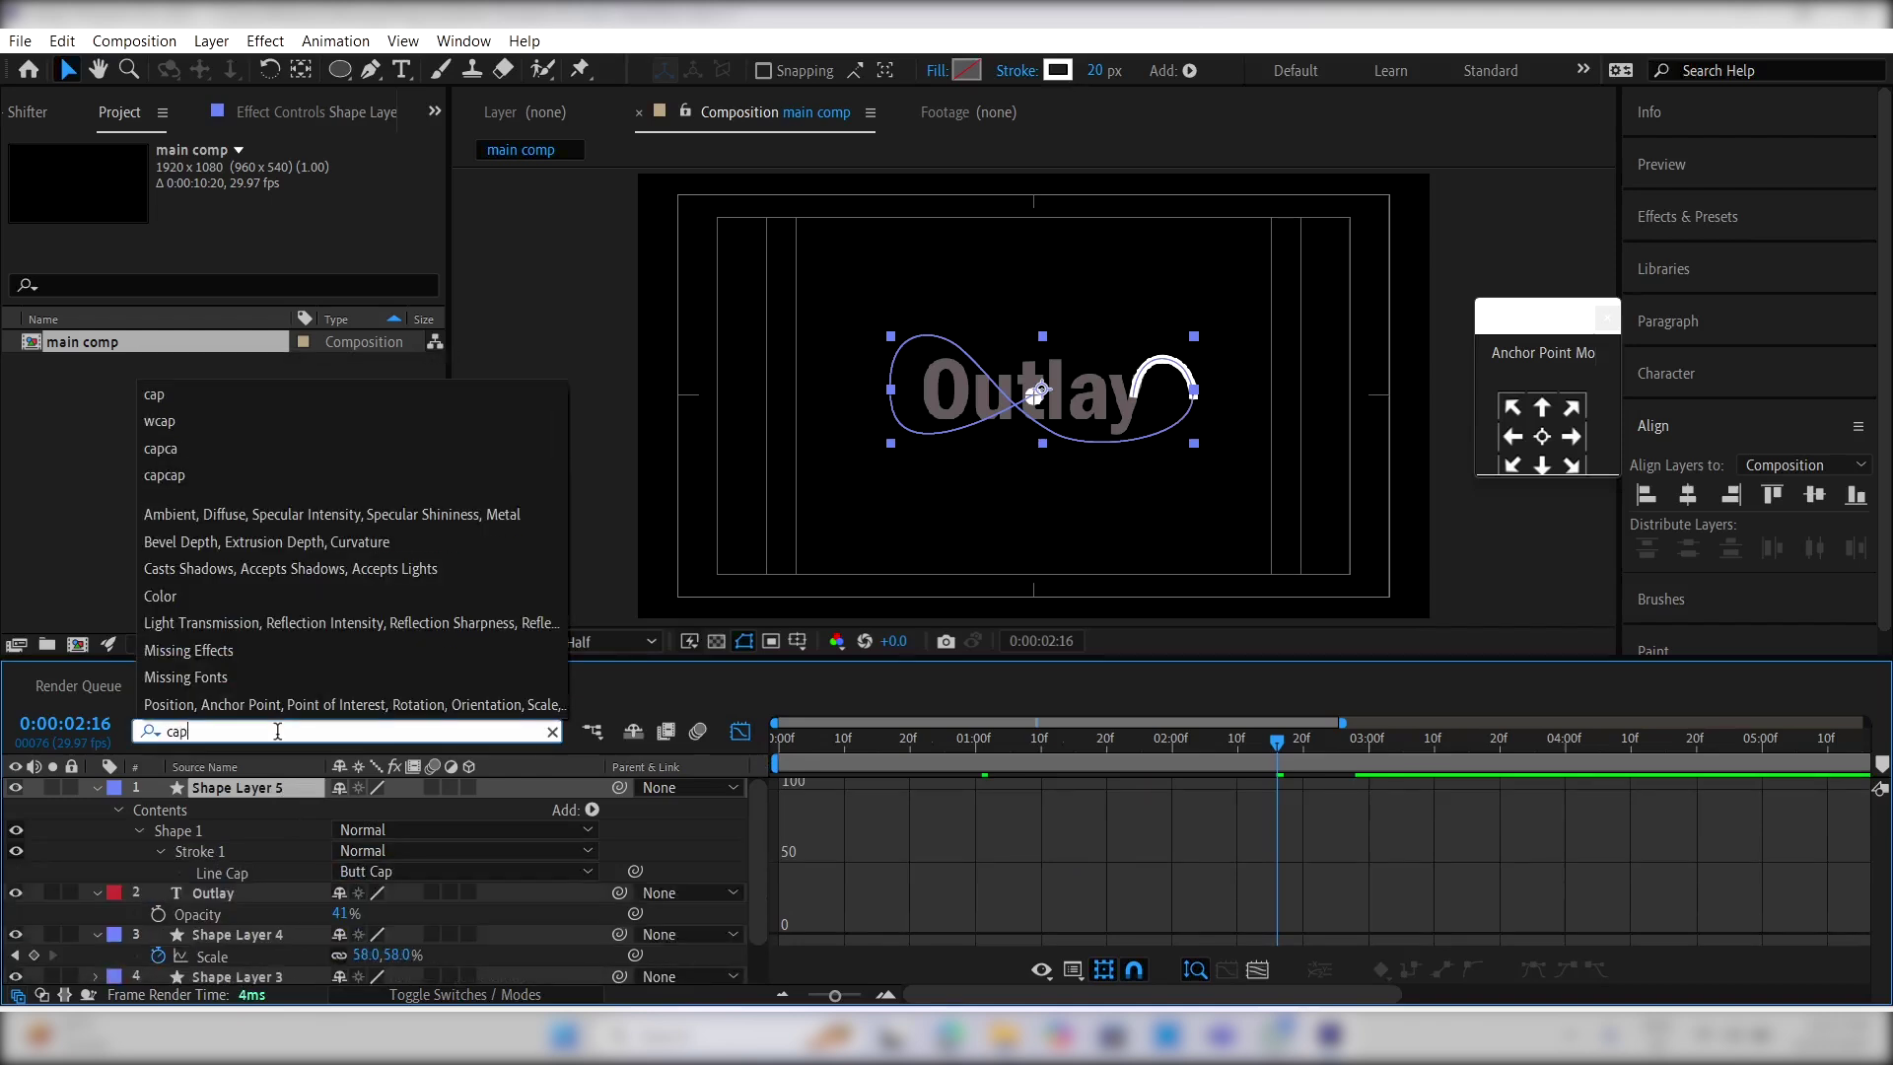
pyautogui.click(414, 871)
pyautogui.click(448, 923)
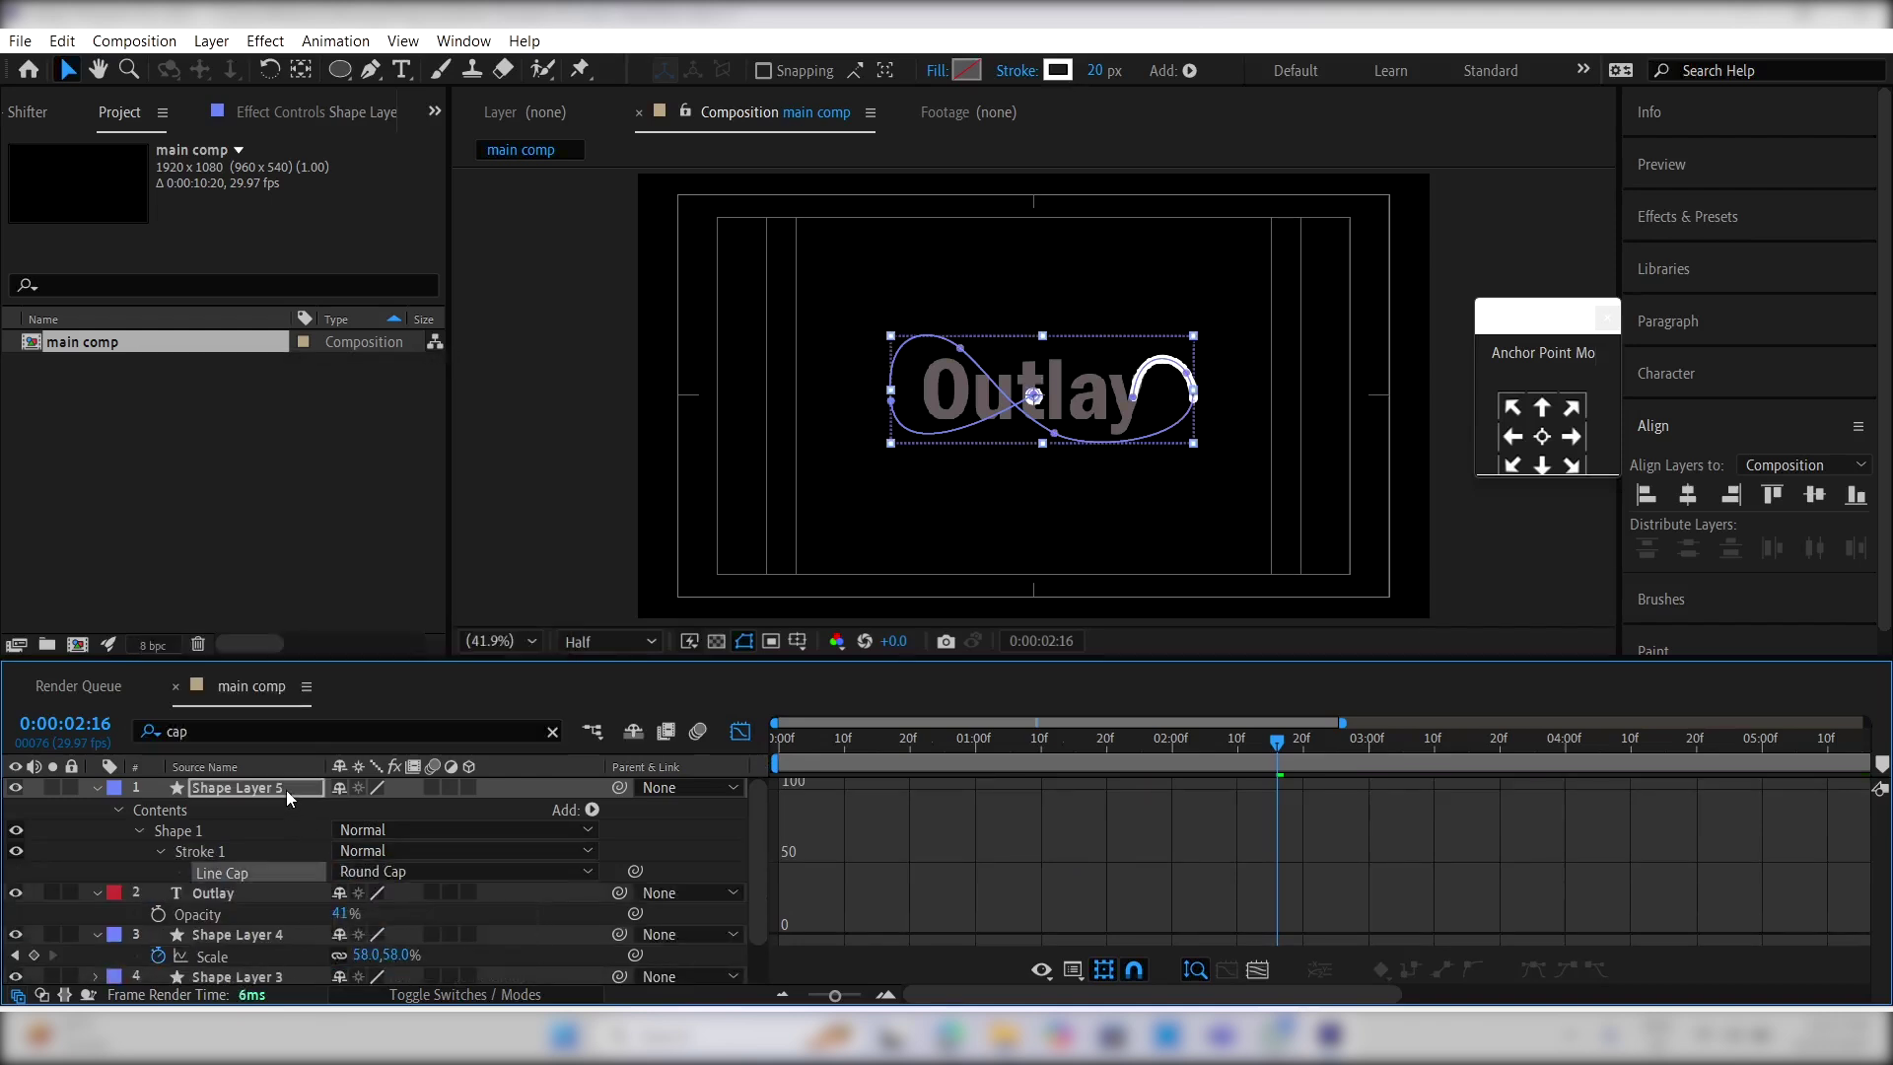
# Step: Set the looping stroke's taper Start Length to 100% and return the timeline to layer bar view
pyautogui.click(242, 730)
pyautogui.press('BackSpace')
pyautogui.press('BackSpace')
pyautogui.press('BackSpace')
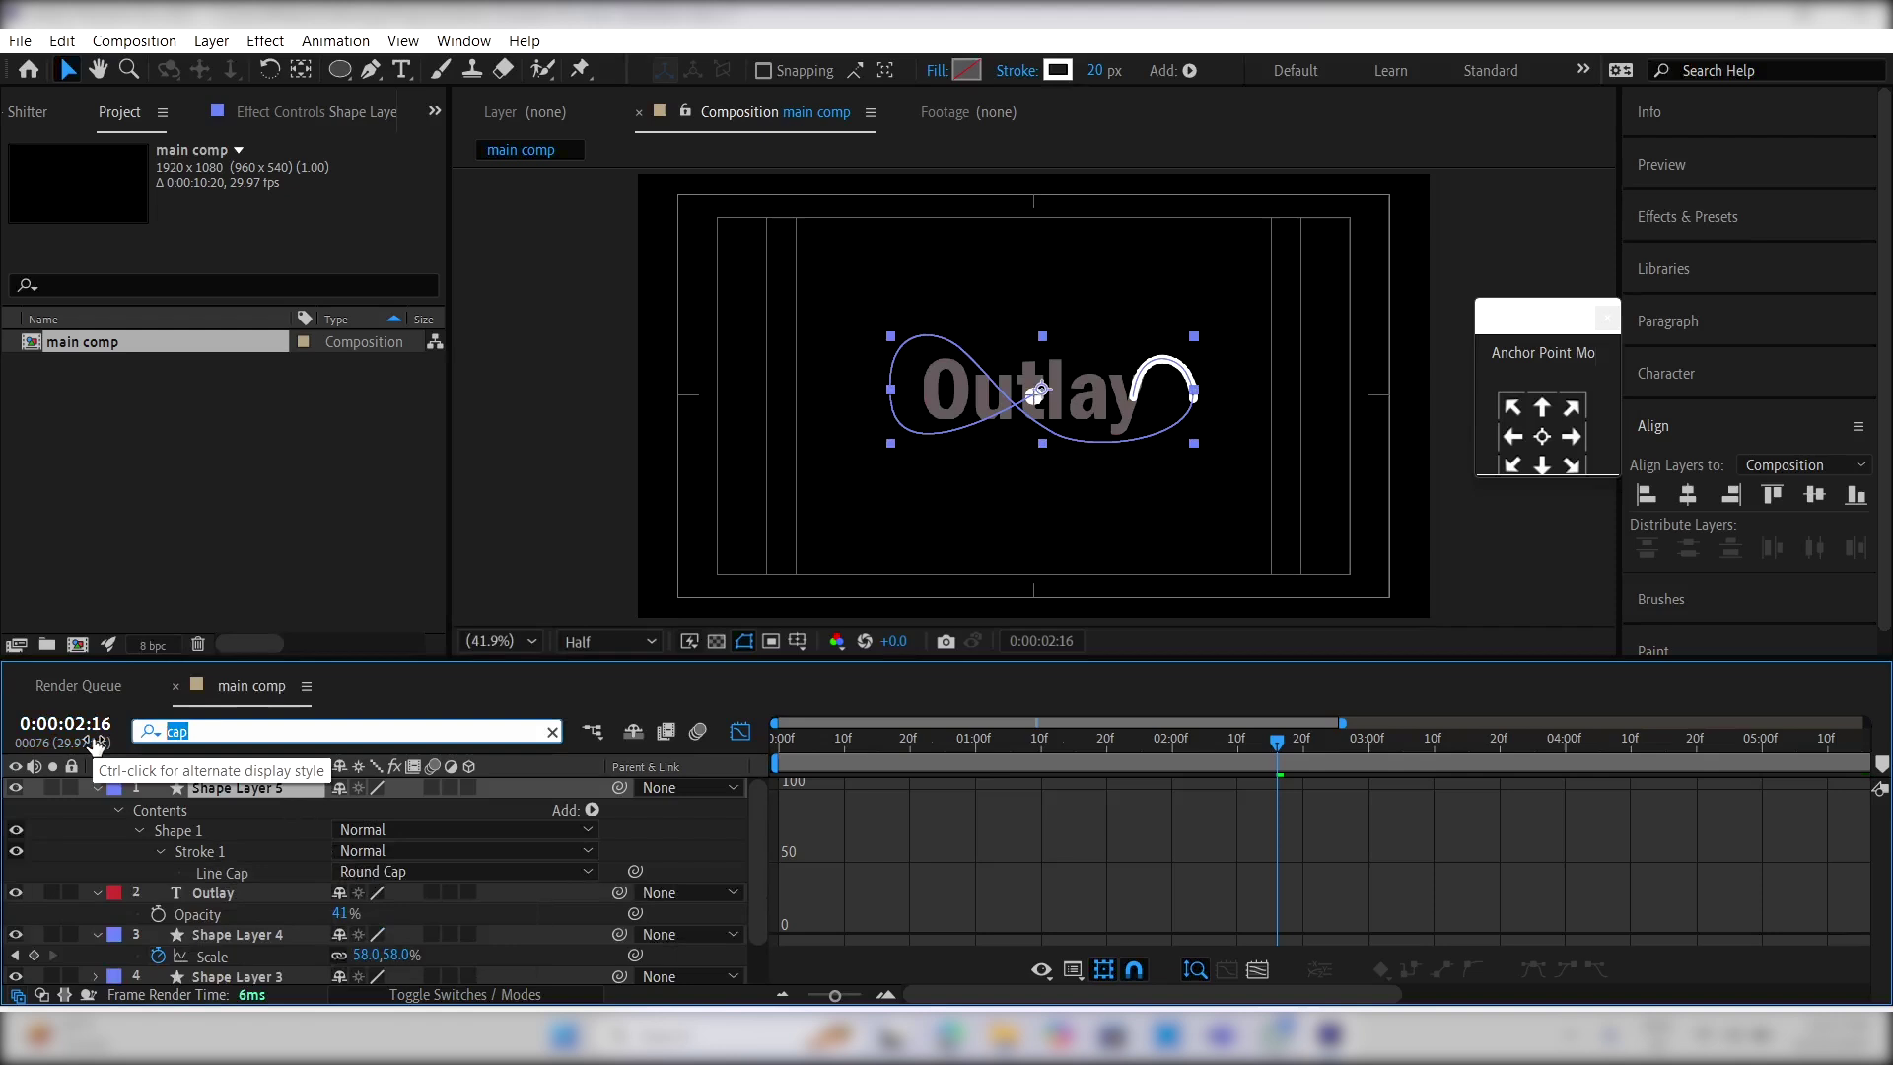
pyautogui.write('tap')
pyautogui.click(173, 871)
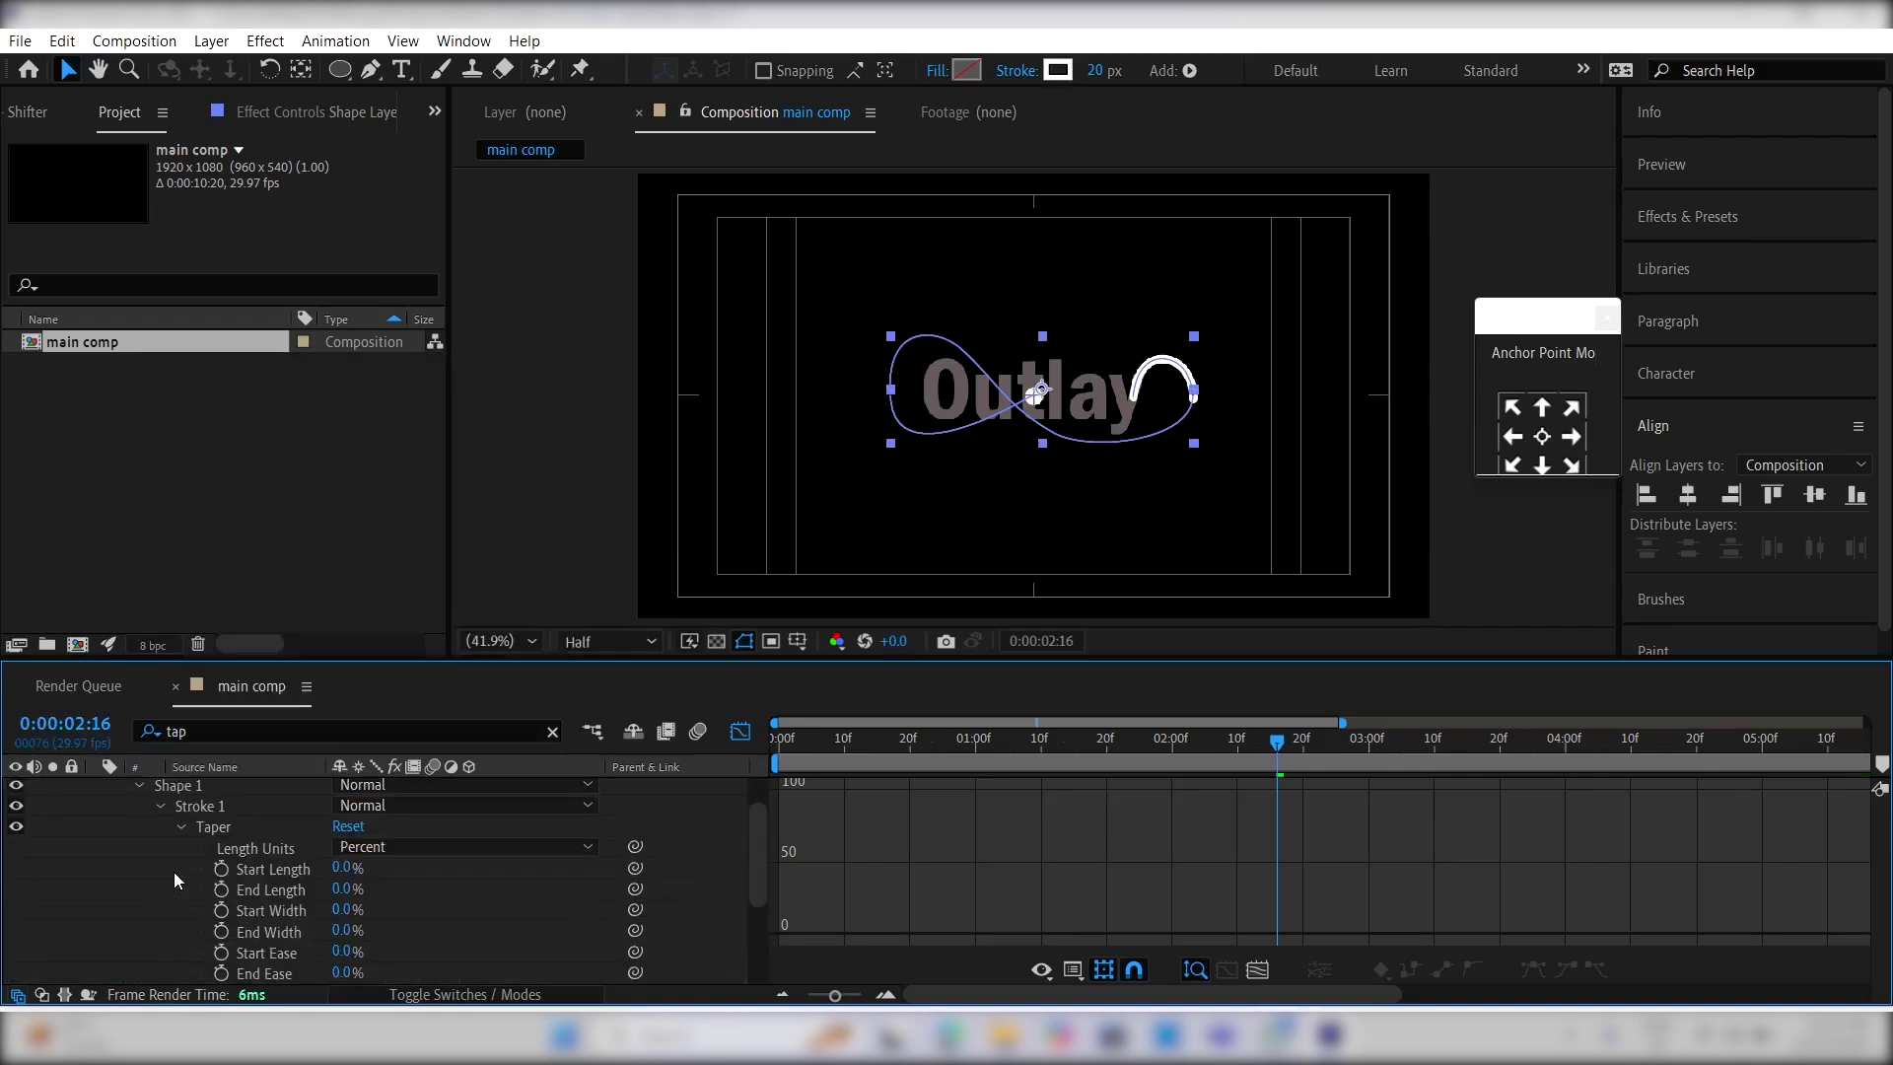
pyautogui.moveTo(343, 868); pyautogui.dragTo(489, 867)
pyautogui.click(740, 730)
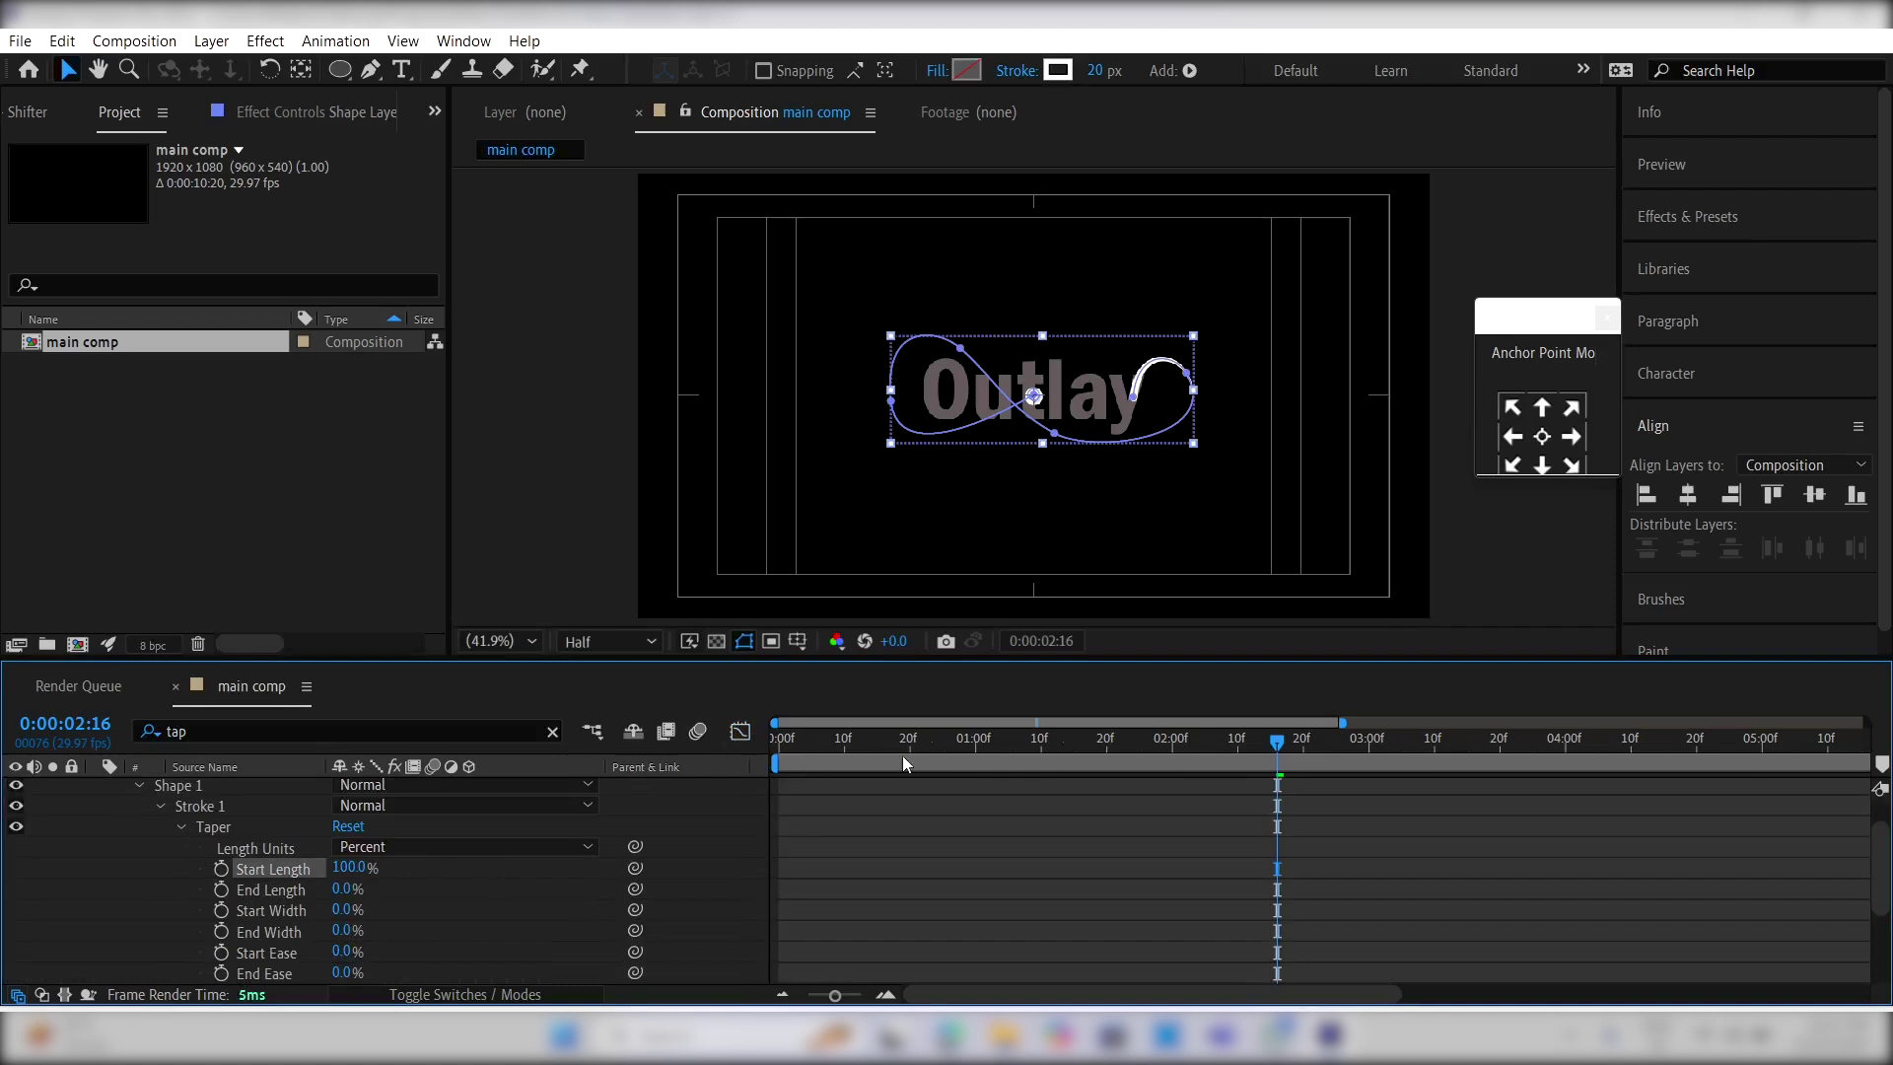
# Step: Collapse the layer properties, preview the tapered looping stroke and increase its stroke width slightly
pyautogui.hotkey('ctrl', 'a')
pyautogui.press('u')
pyautogui.click(986, 936)
pyautogui.moveTo(960, 747); pyautogui.dragTo(895, 758)
pyautogui.press('space')
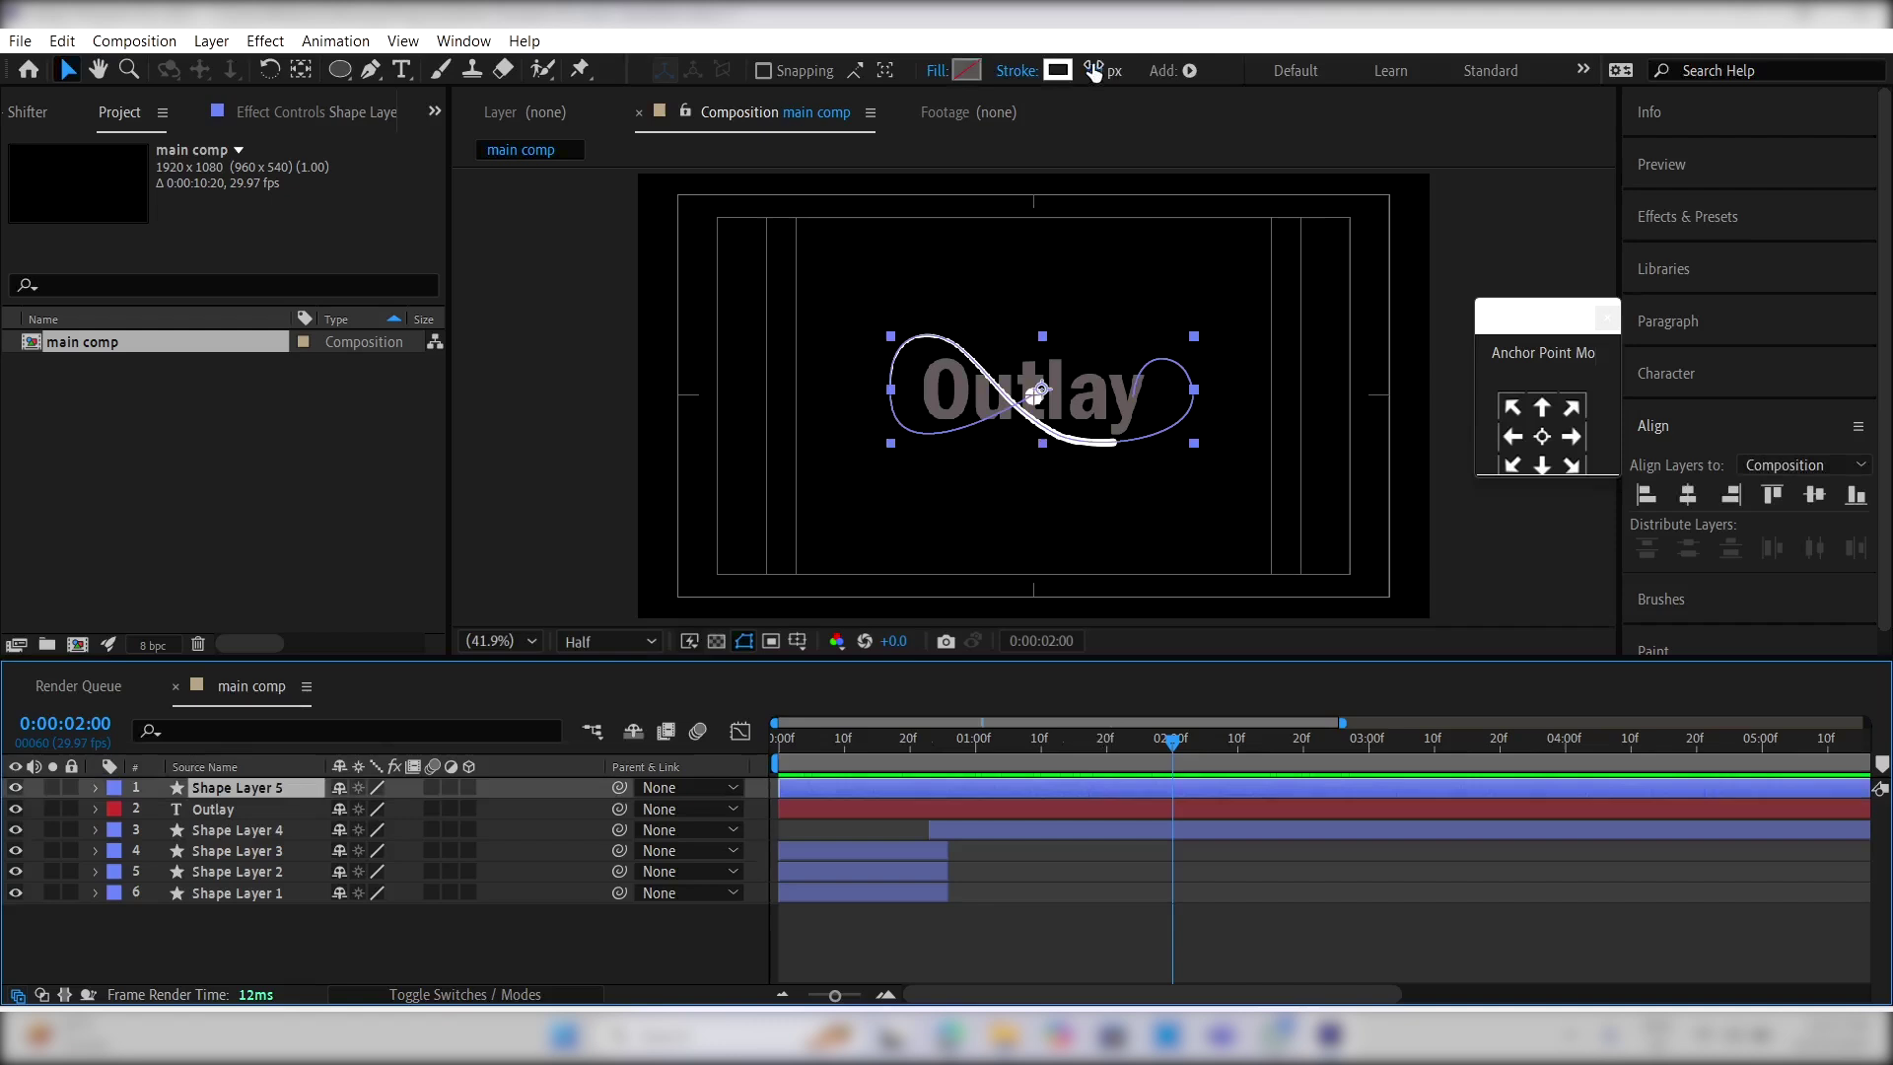
pyautogui.moveTo(1094, 70); pyautogui.dragTo(1111, 66)
# Step: Trim the end of the white circle's layer, Shape Layer 4, at about 0:00:01:05
pyautogui.click(1014, 751)
pyautogui.click(1002, 830)
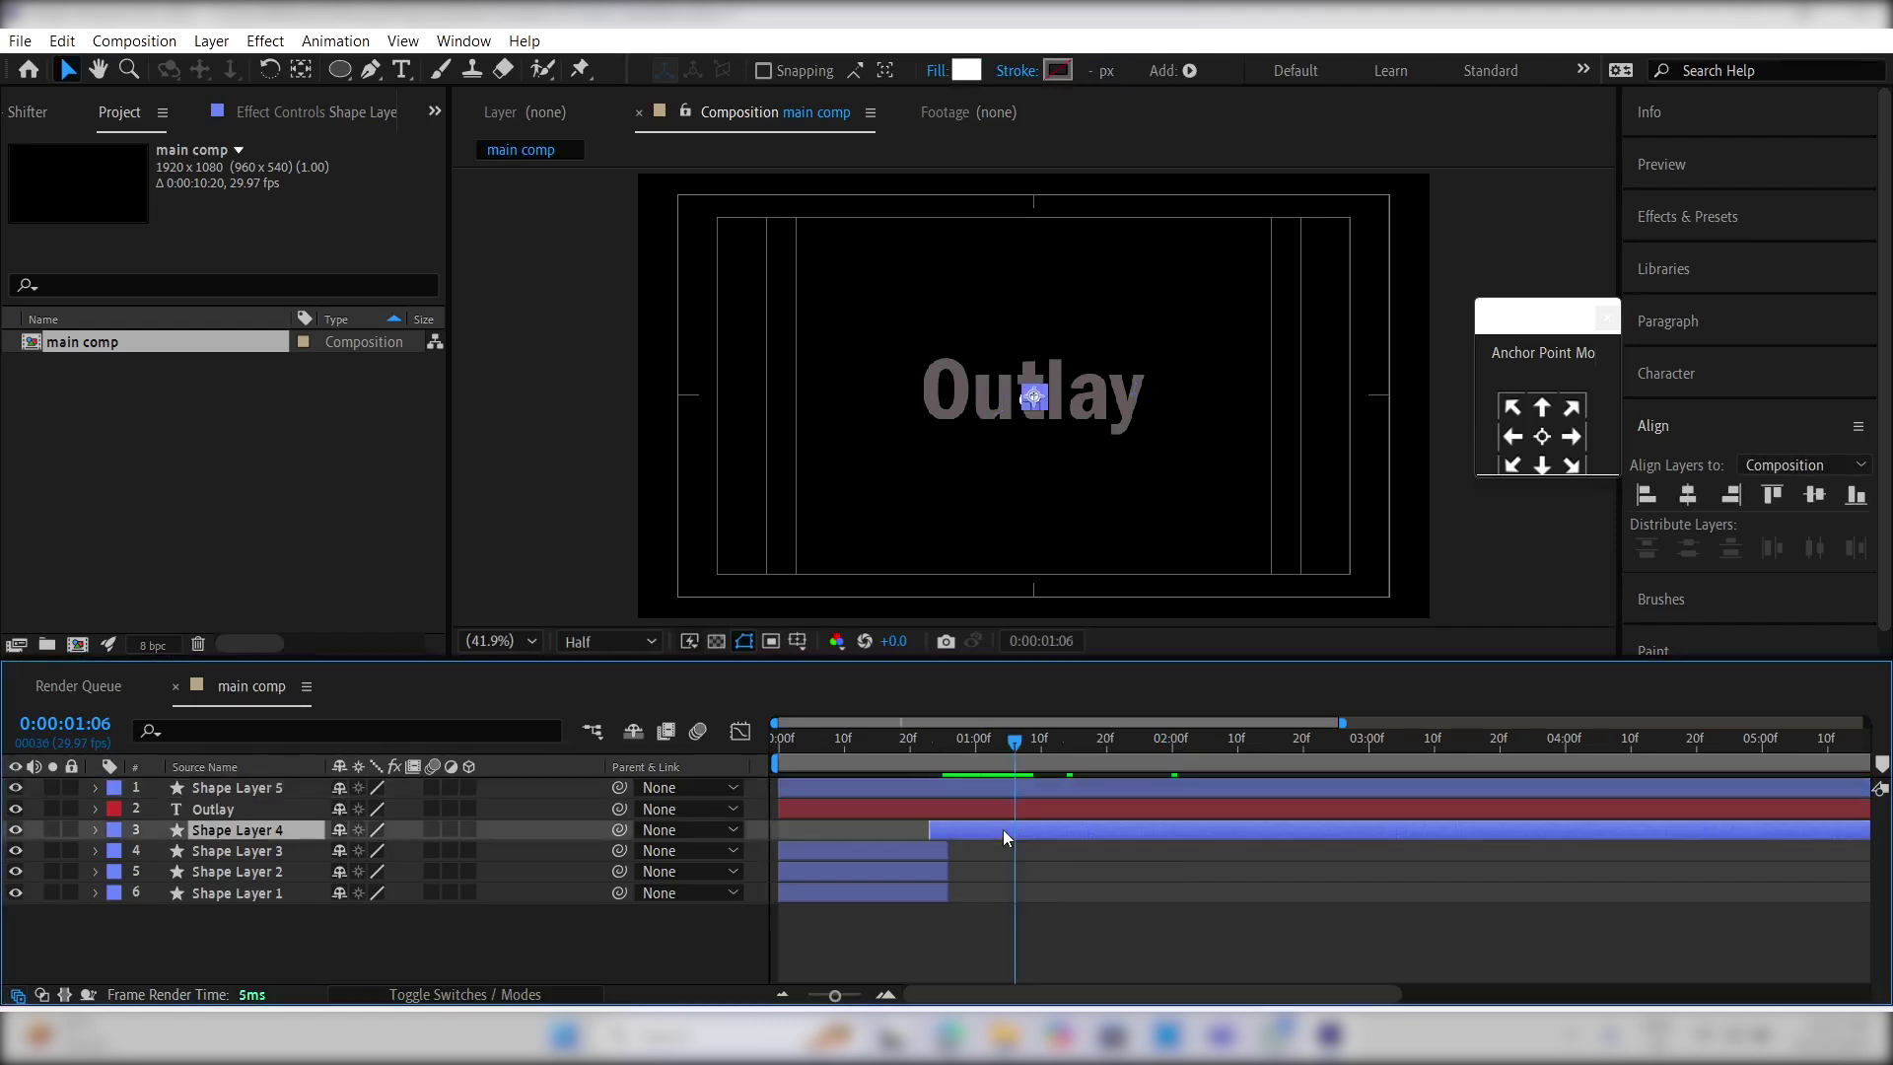
pyautogui.hotkey('alt', ']')
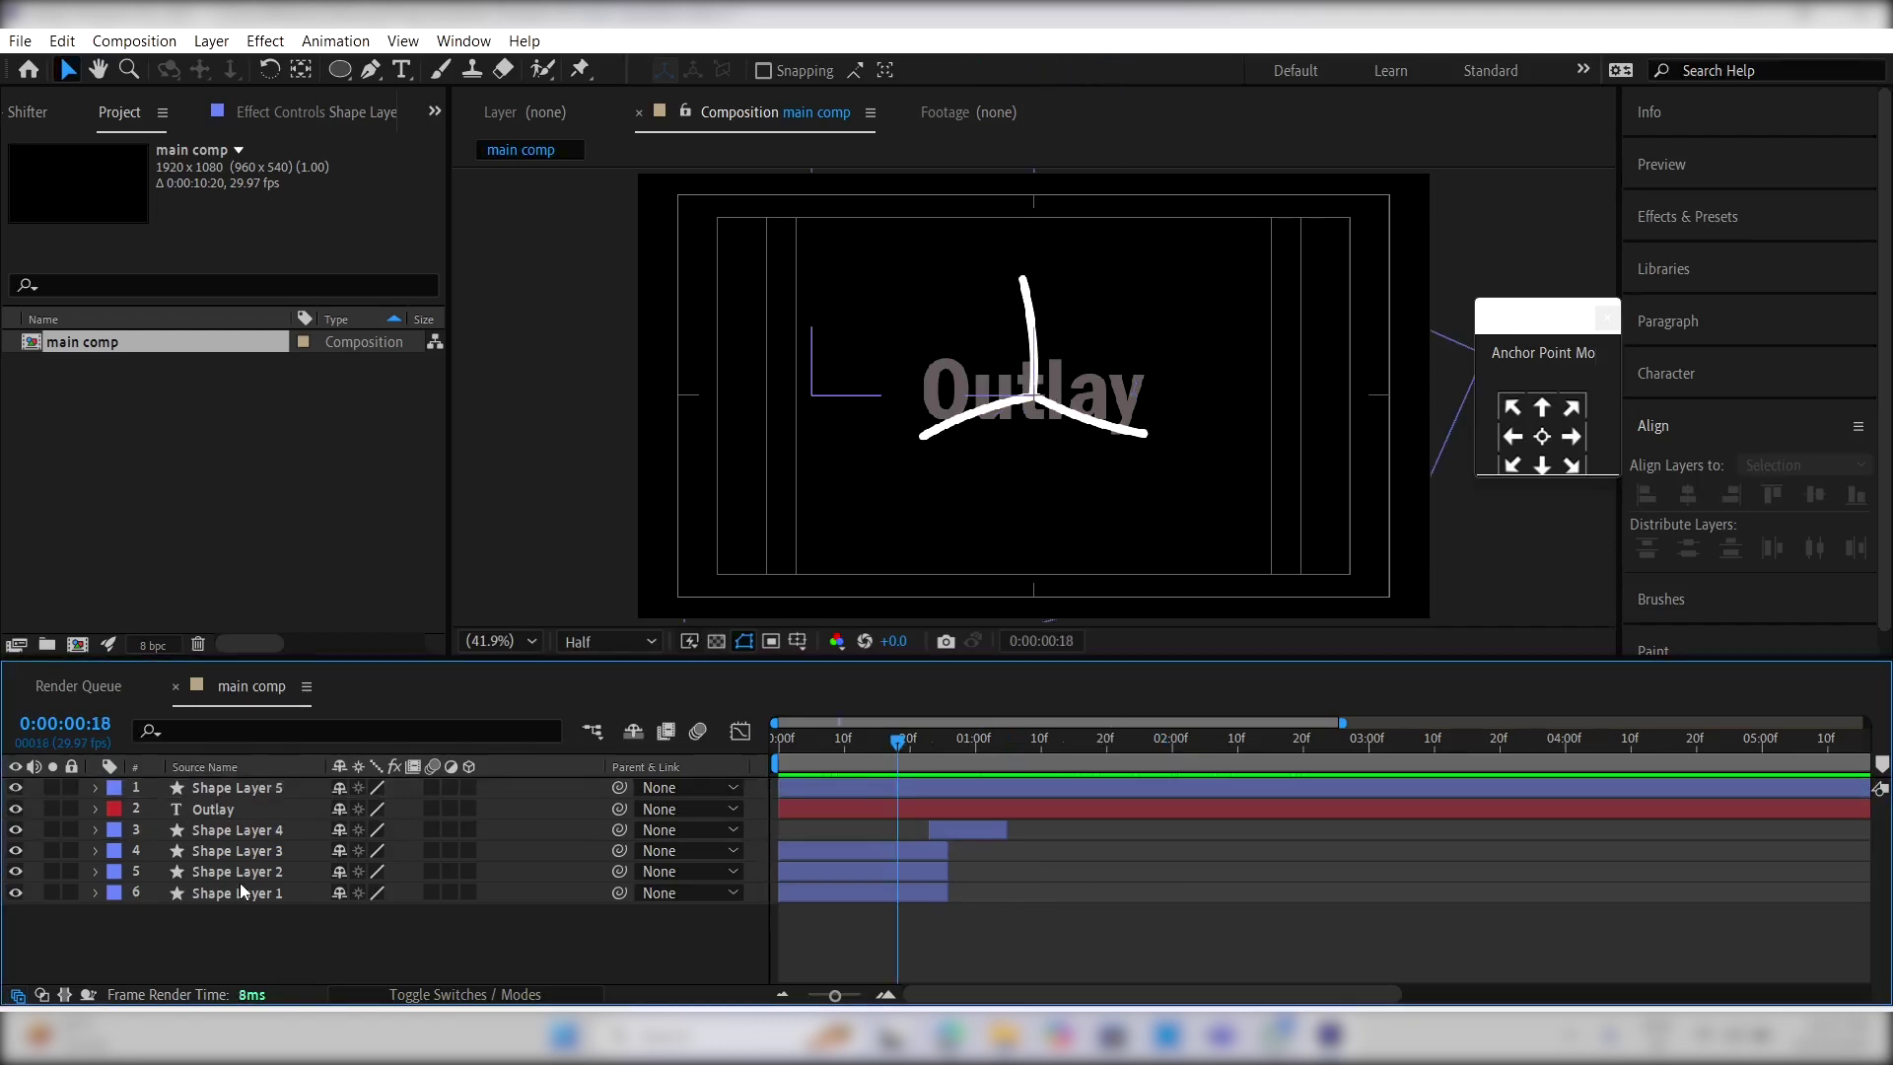
# Step: Solo the Outlay text layer and set its opacity to 100%
pyautogui.click(245, 811)
pyautogui.click(237, 814)
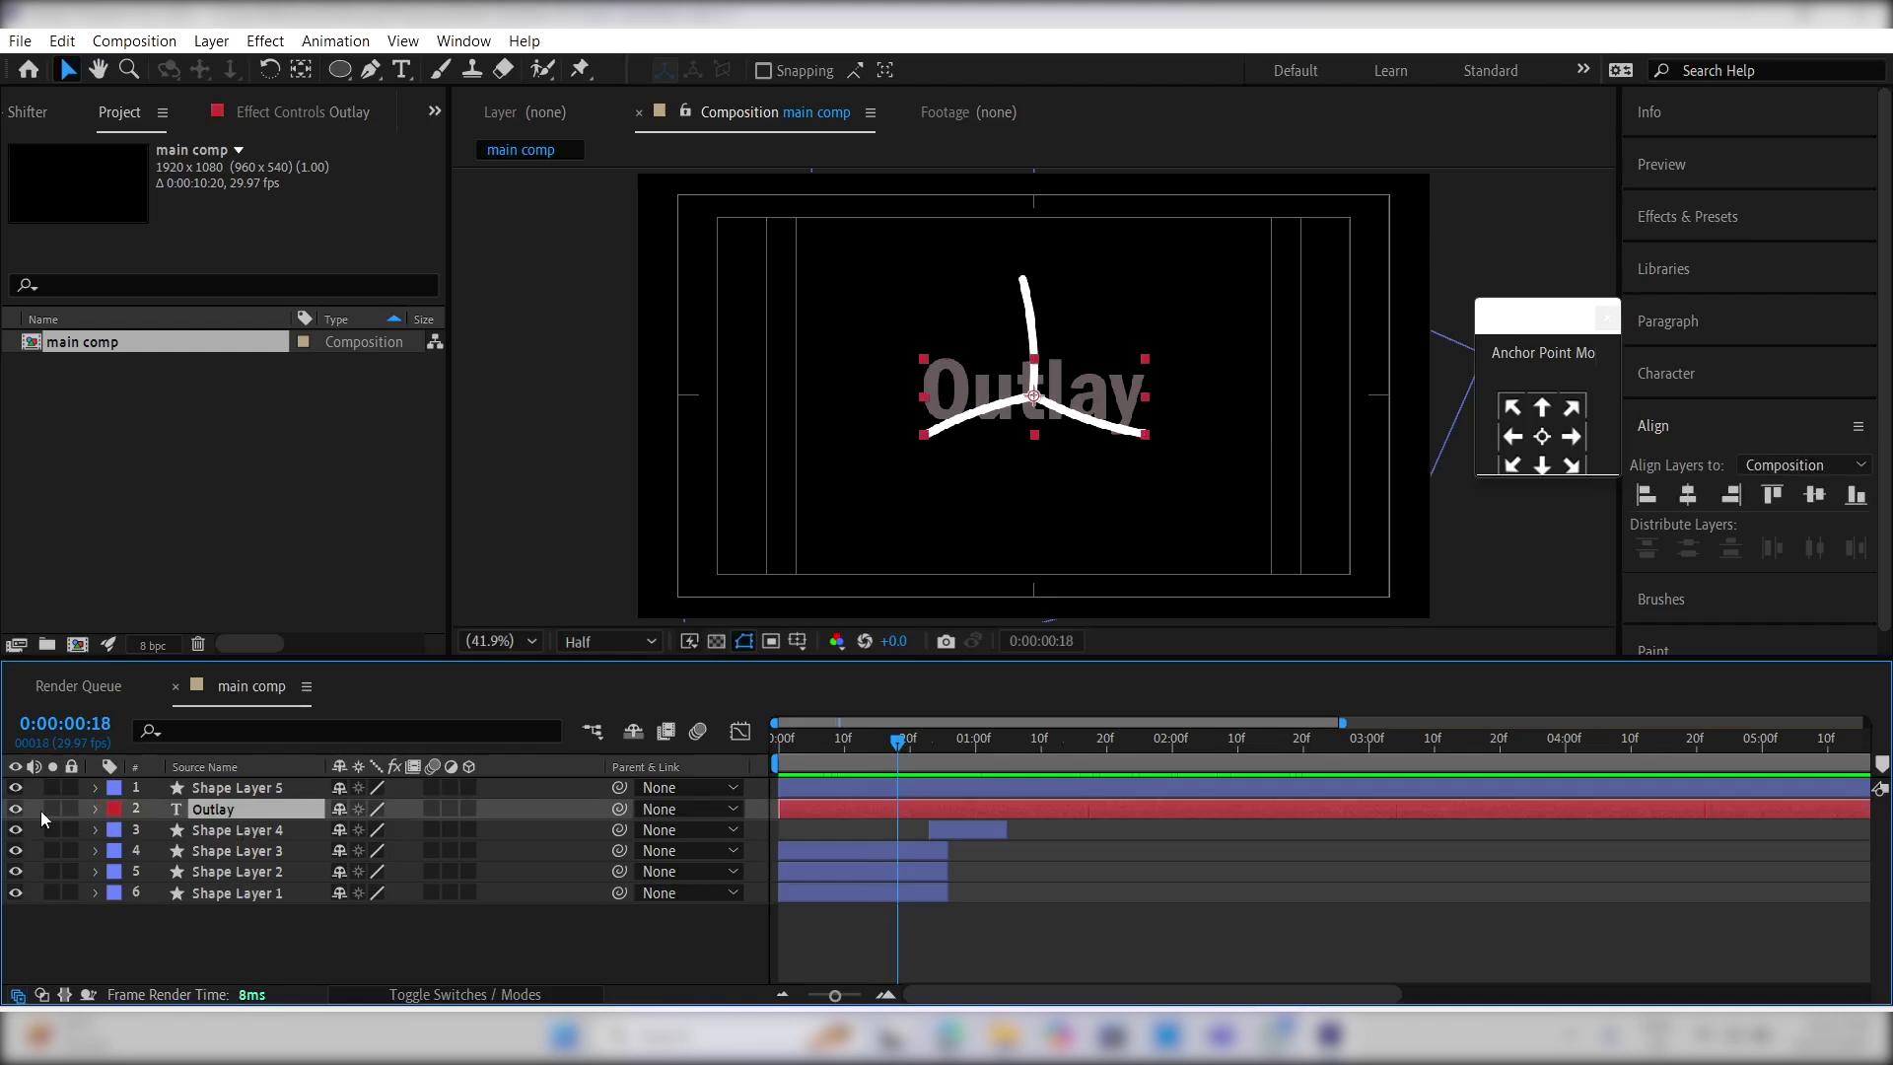
pyautogui.click(52, 809)
pyautogui.click(258, 806)
pyautogui.press('t')
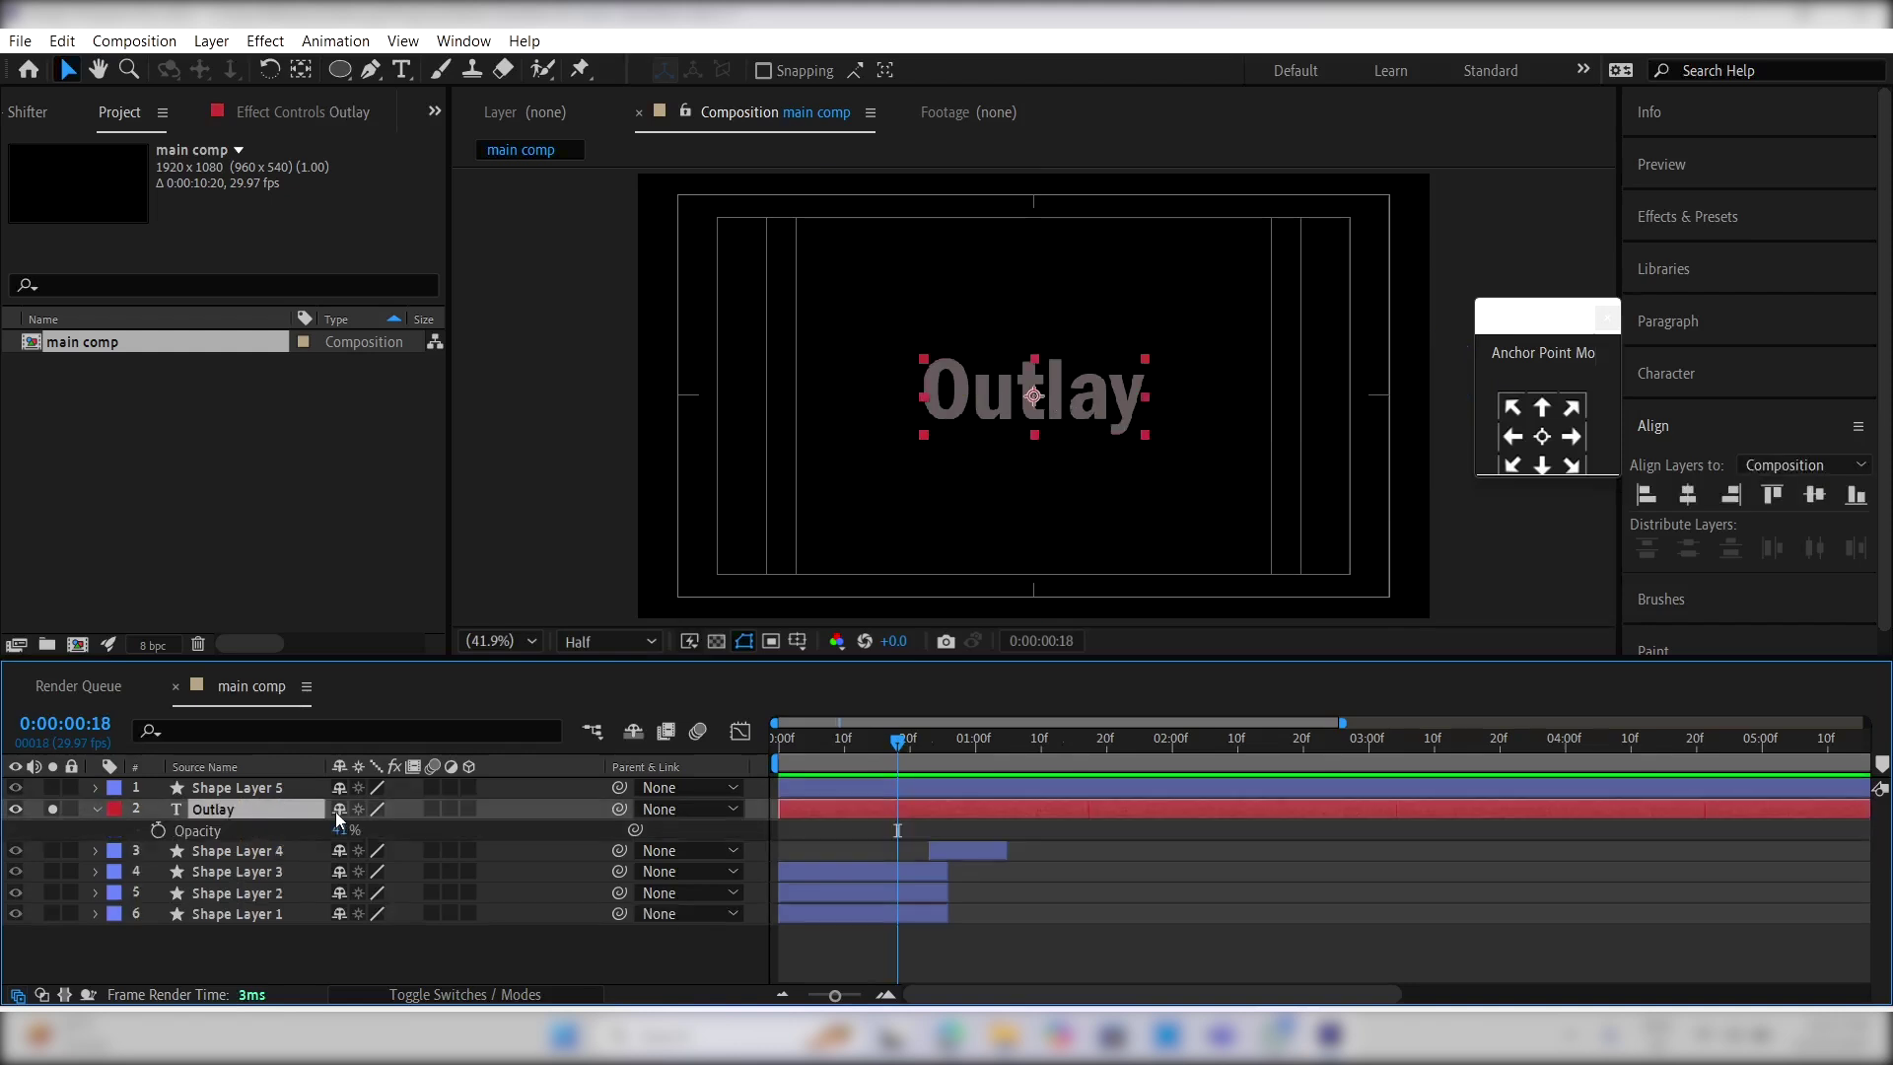
pyautogui.moveTo(344, 829); pyautogui.dragTo(867, 803)
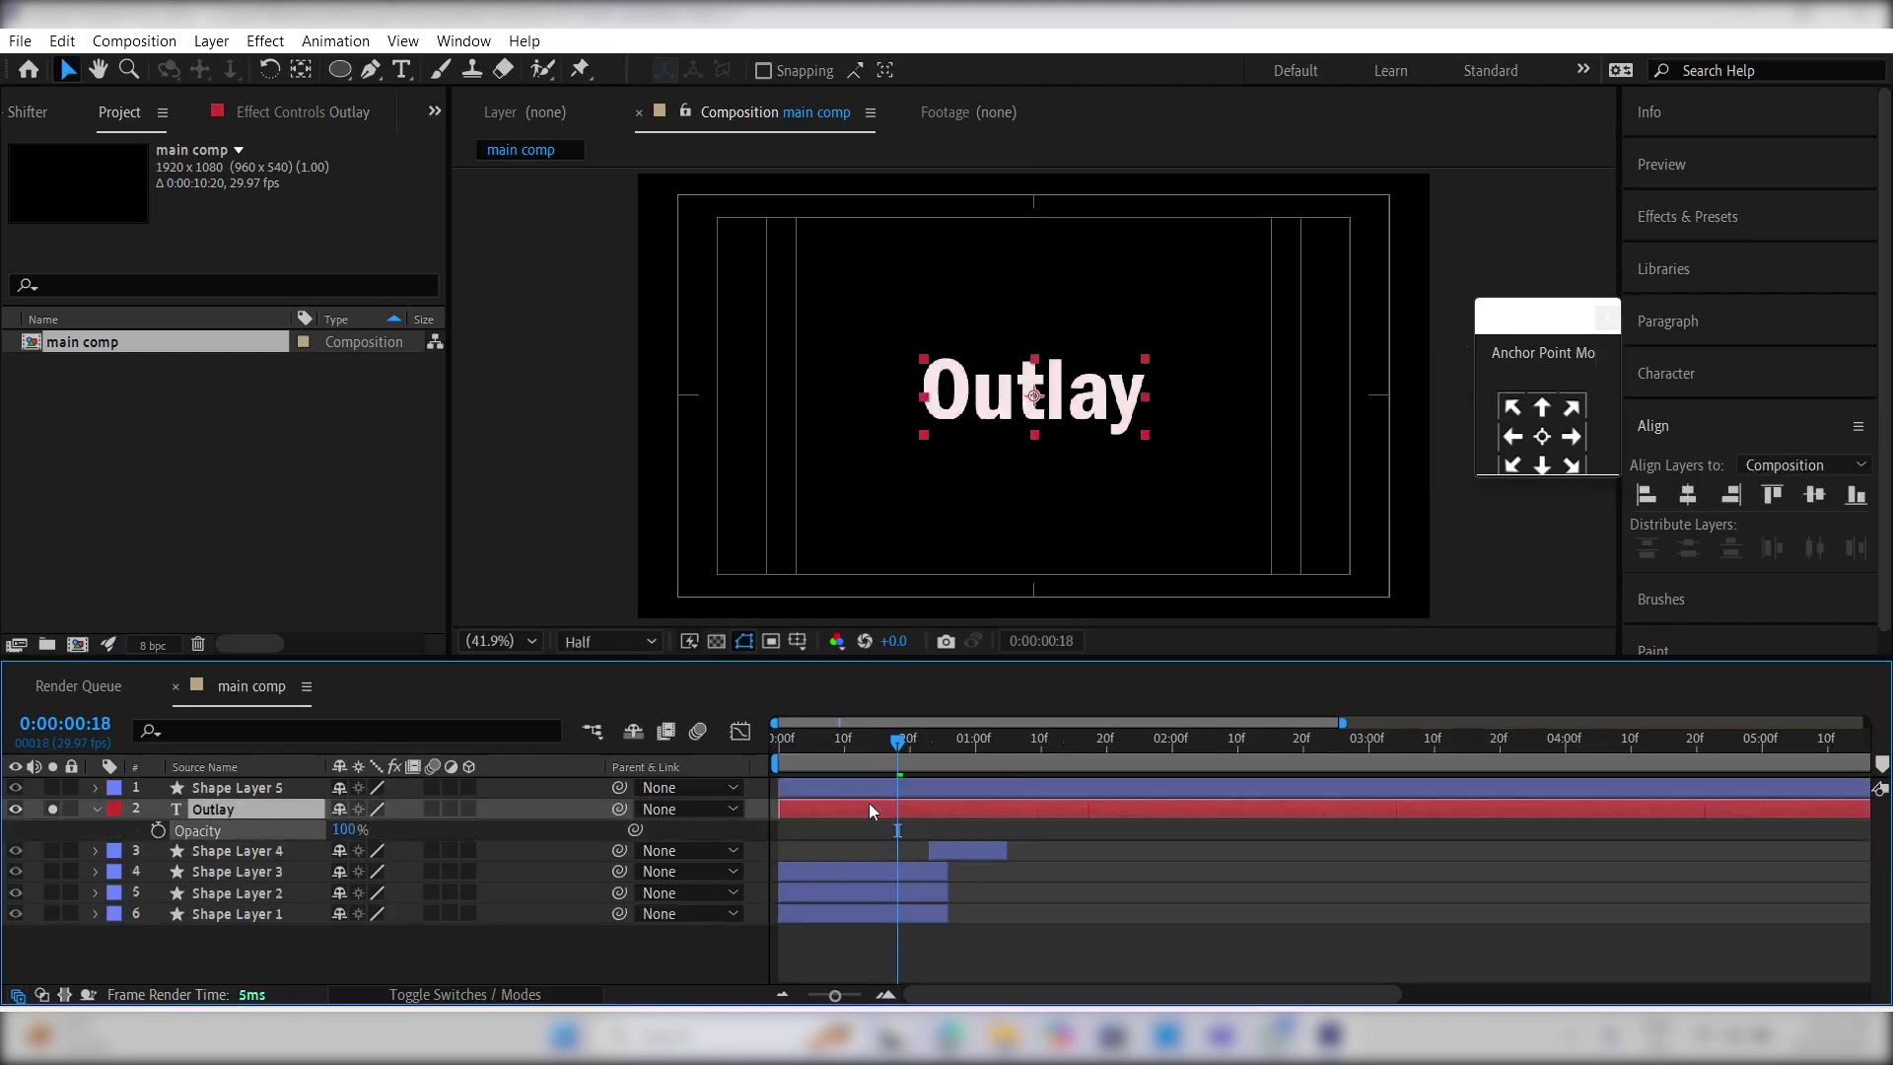
# Step: Create shapes from the Outlay text and delete the original text layer
pyautogui.rightClick(282, 818)
pyautogui.moveTo(373, 627)
pyautogui.click(702, 653)
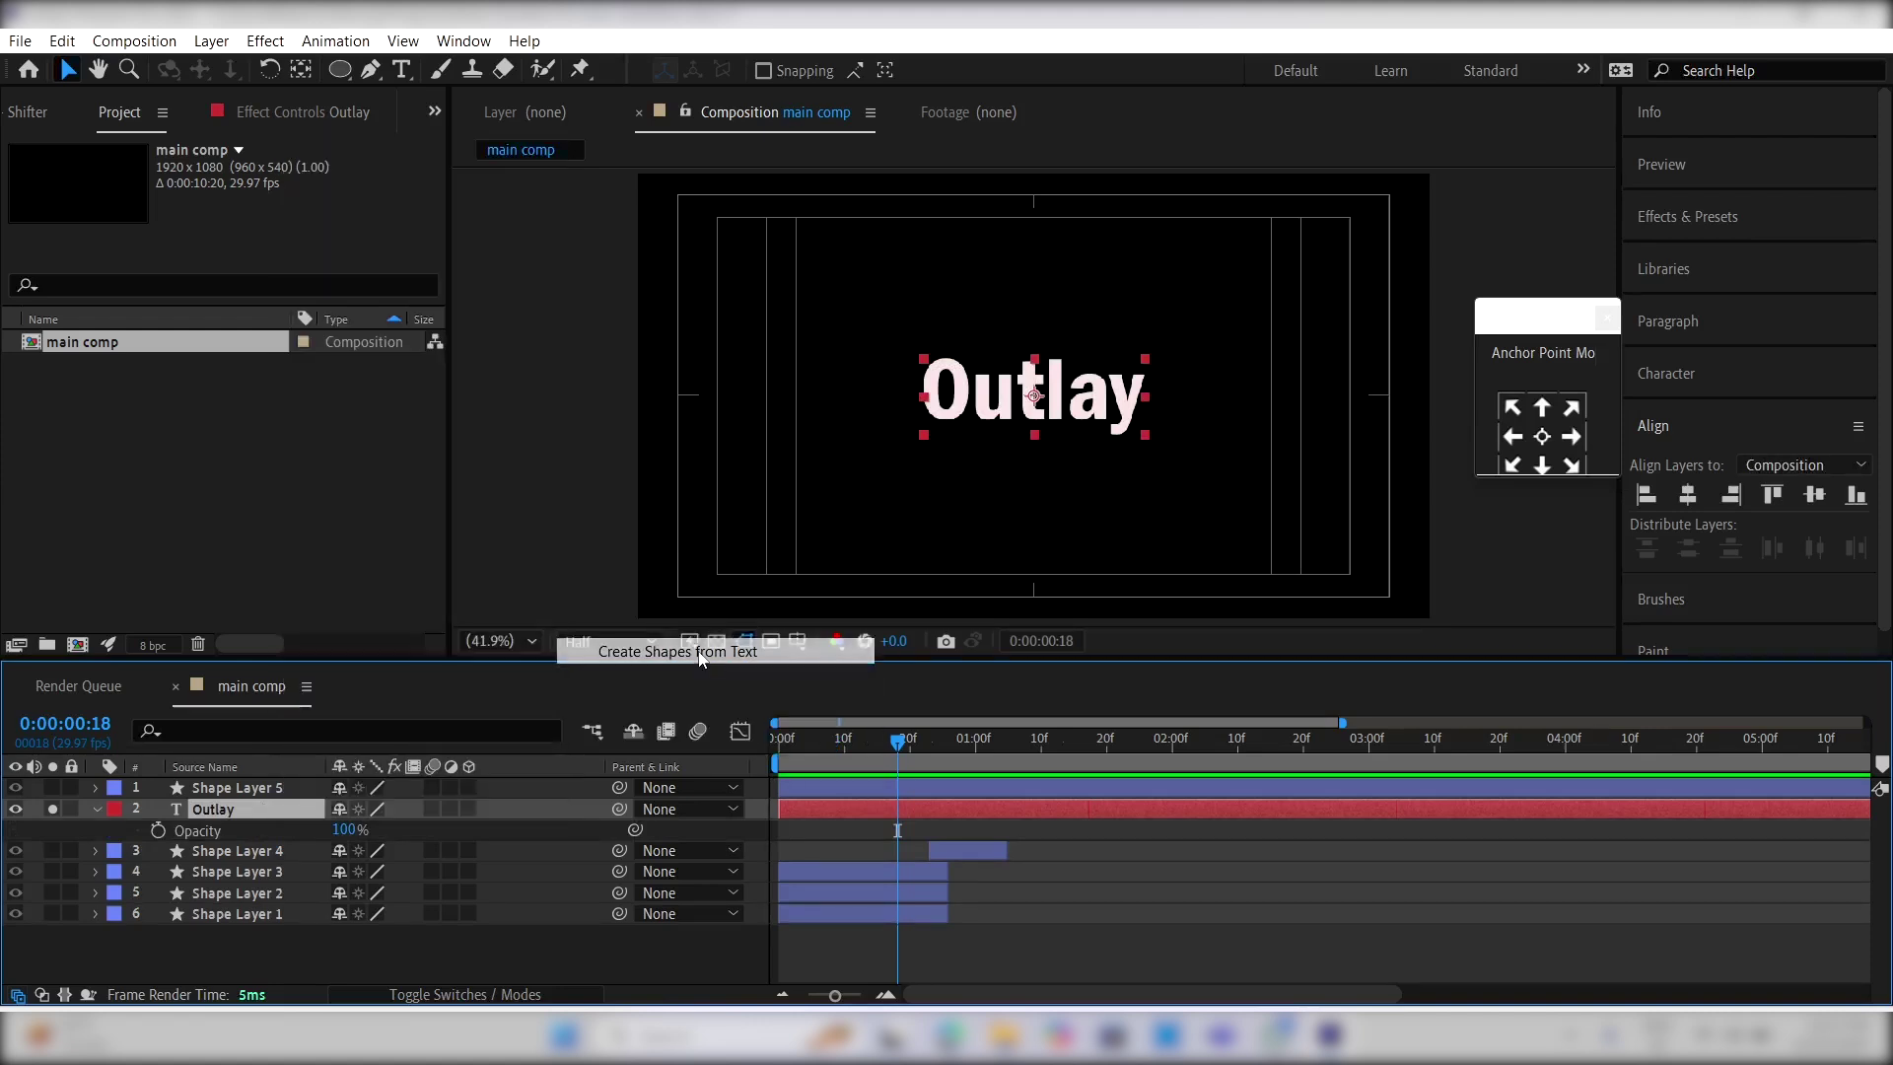
pyautogui.click(873, 831)
pyautogui.press('Delete')
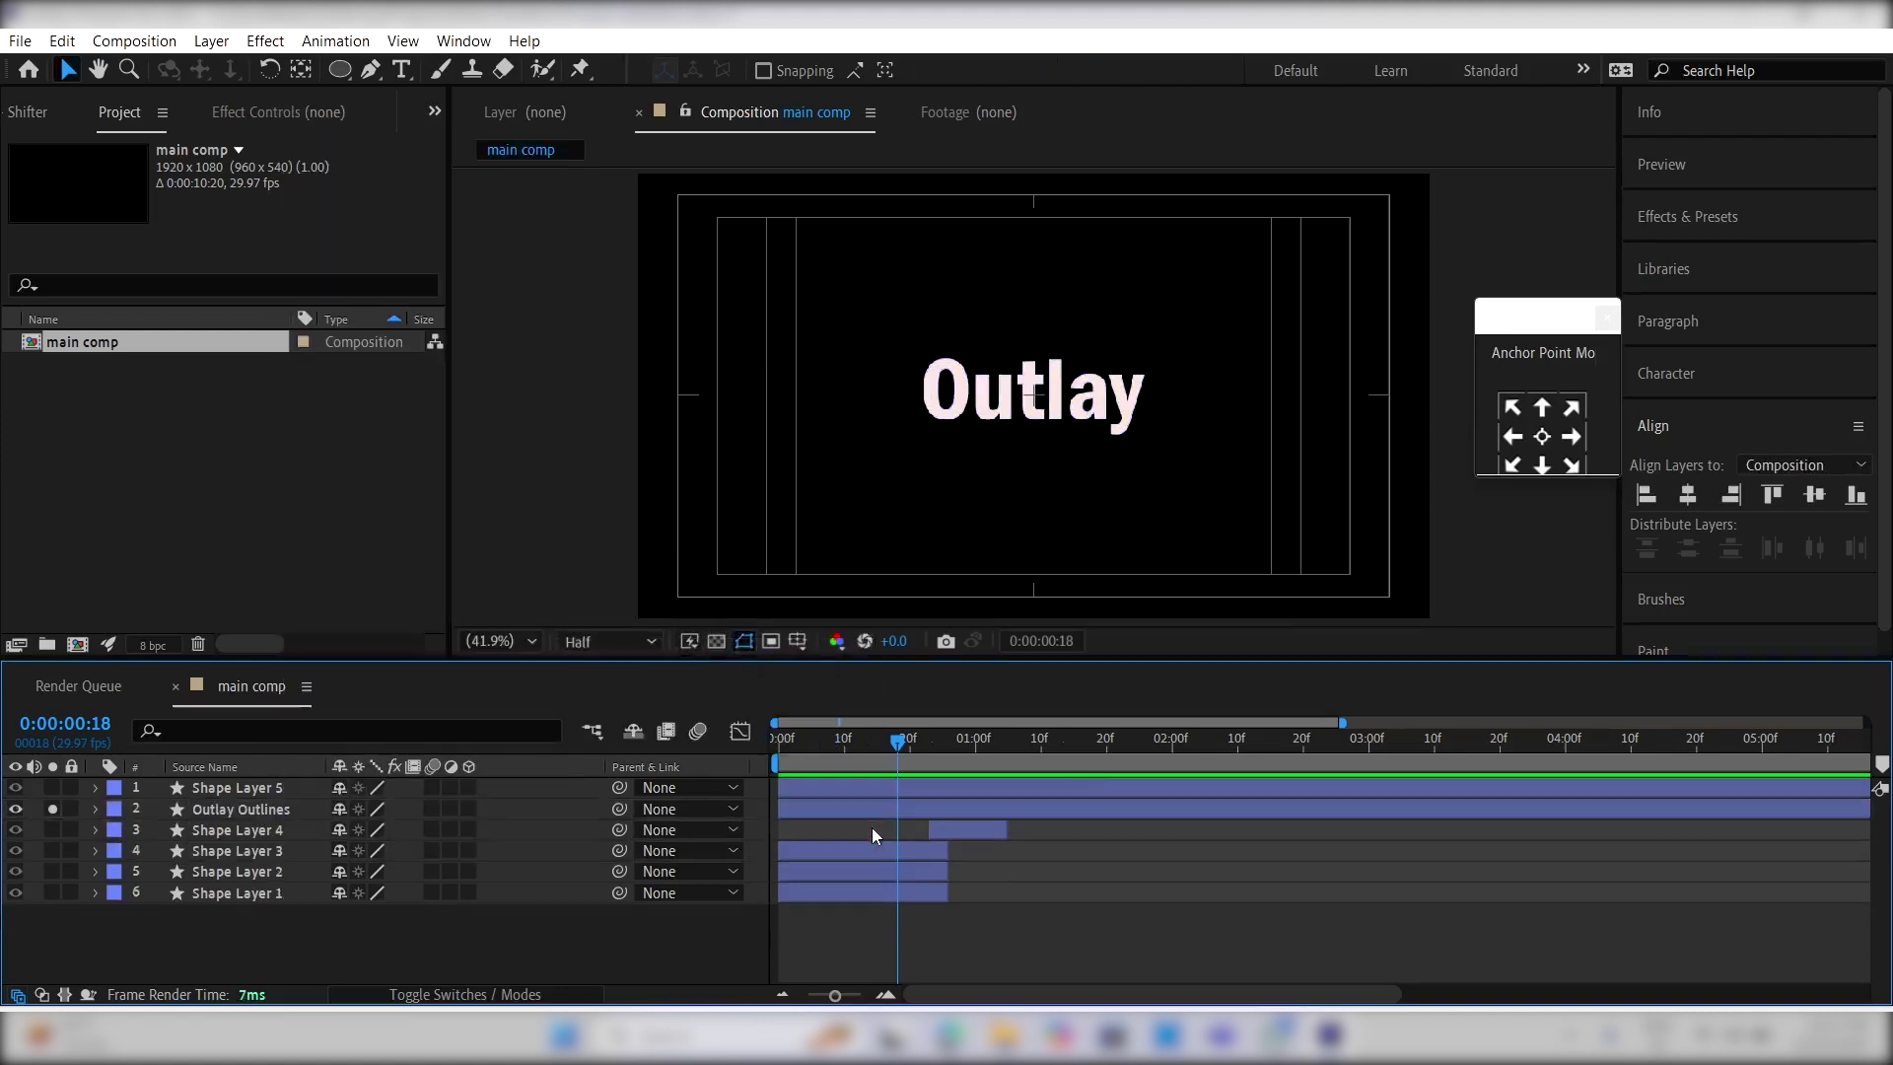
# Step: Duplicate the Outlay Outlines layer five times so each letter has its own copy
pyautogui.click(855, 814)
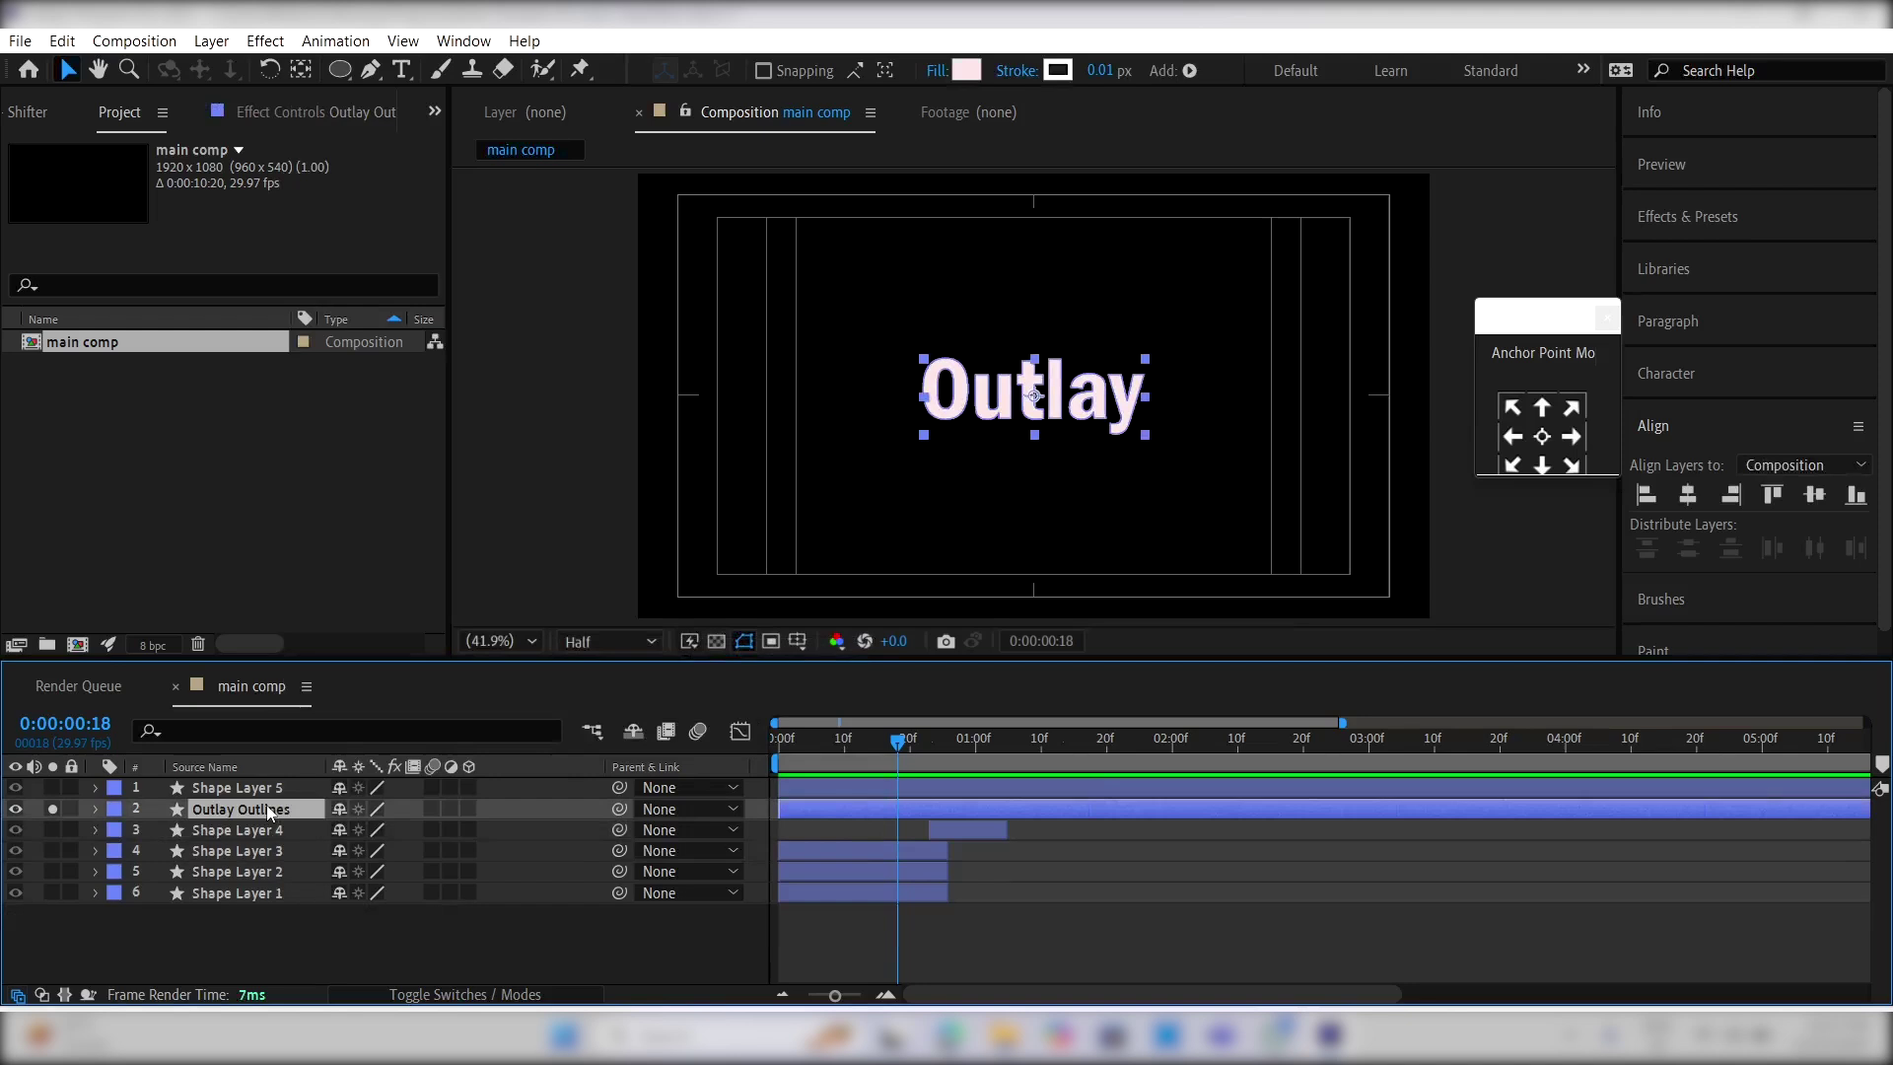
pyautogui.hotkey('ctrl', 'd')
pyautogui.hotkey('ctrl', 'd')
pyautogui.hotkey('ctrl', 'd')
pyautogui.hotkey('ctrl', 'd')
pyautogui.hotkey('ctrl', 'd')
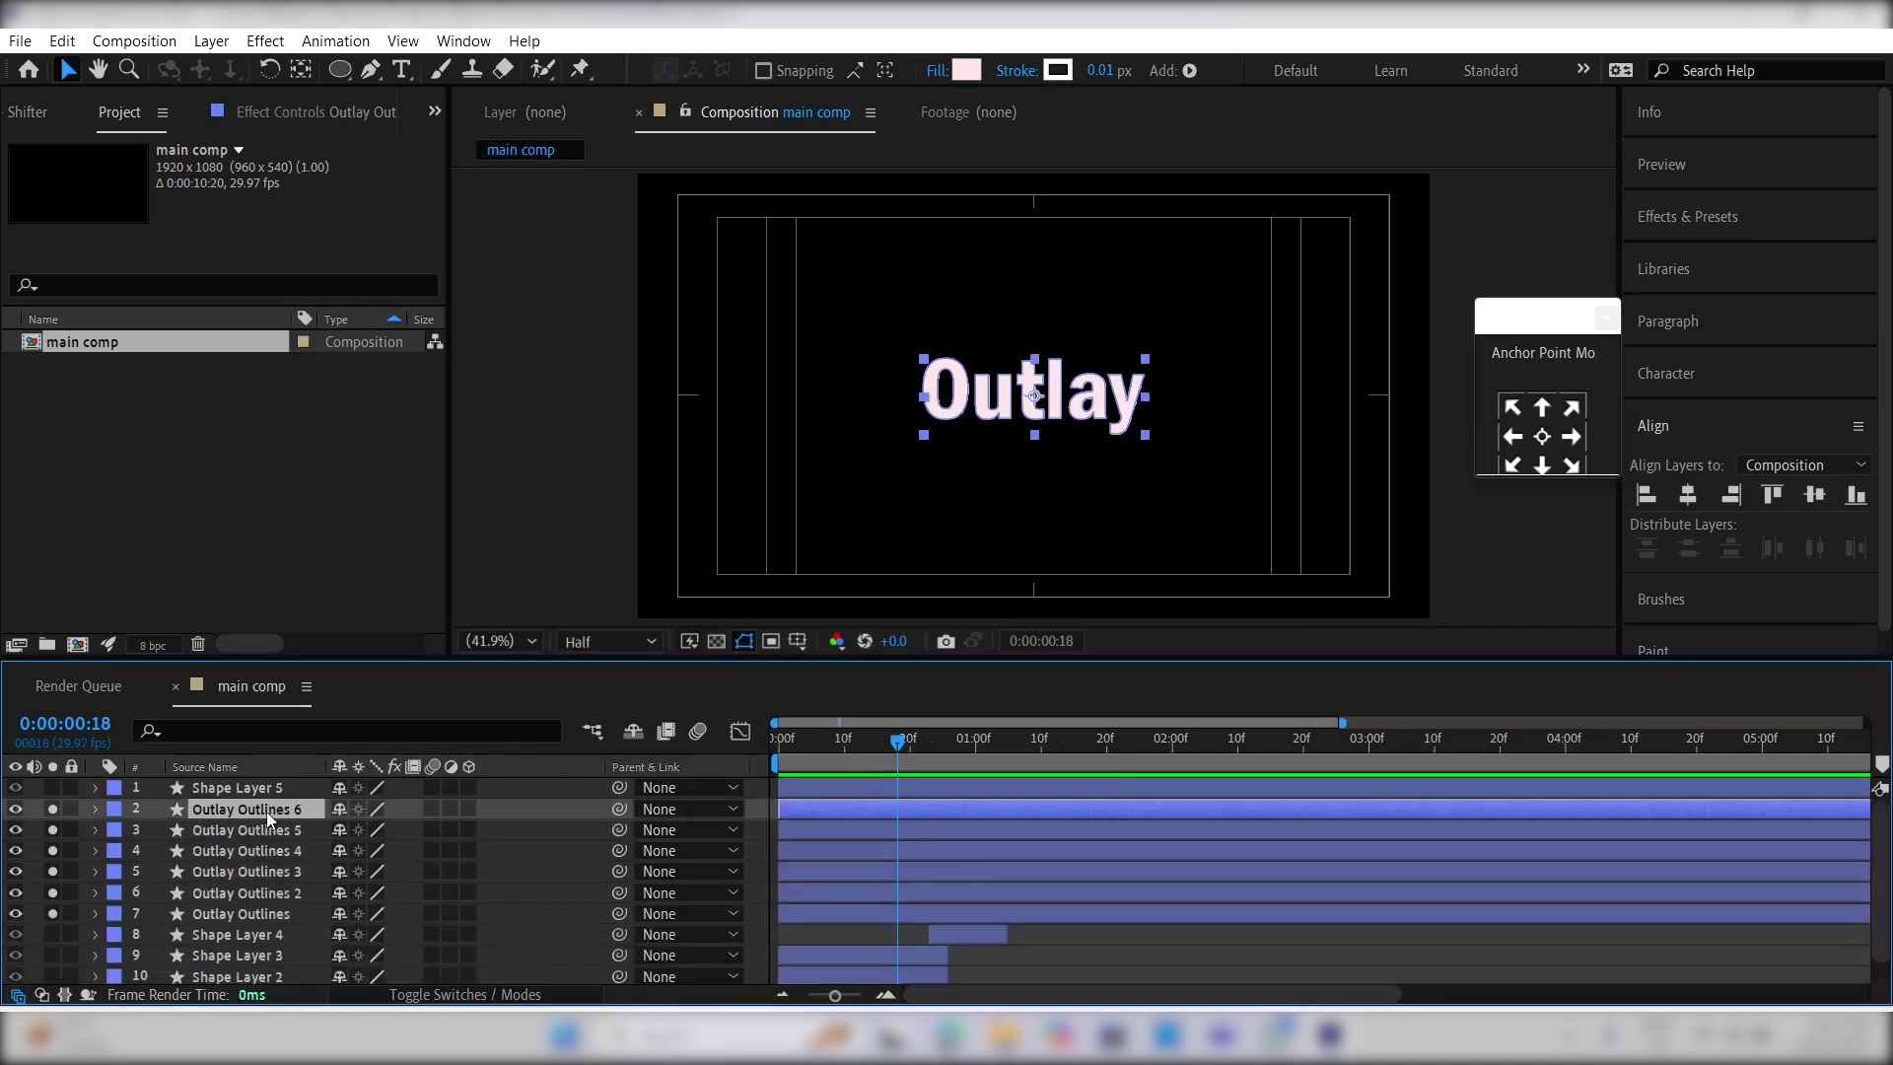
# Step: Rename the uppermost outlines copy as o and delete every letter except O from its contents
pyautogui.press('Return')
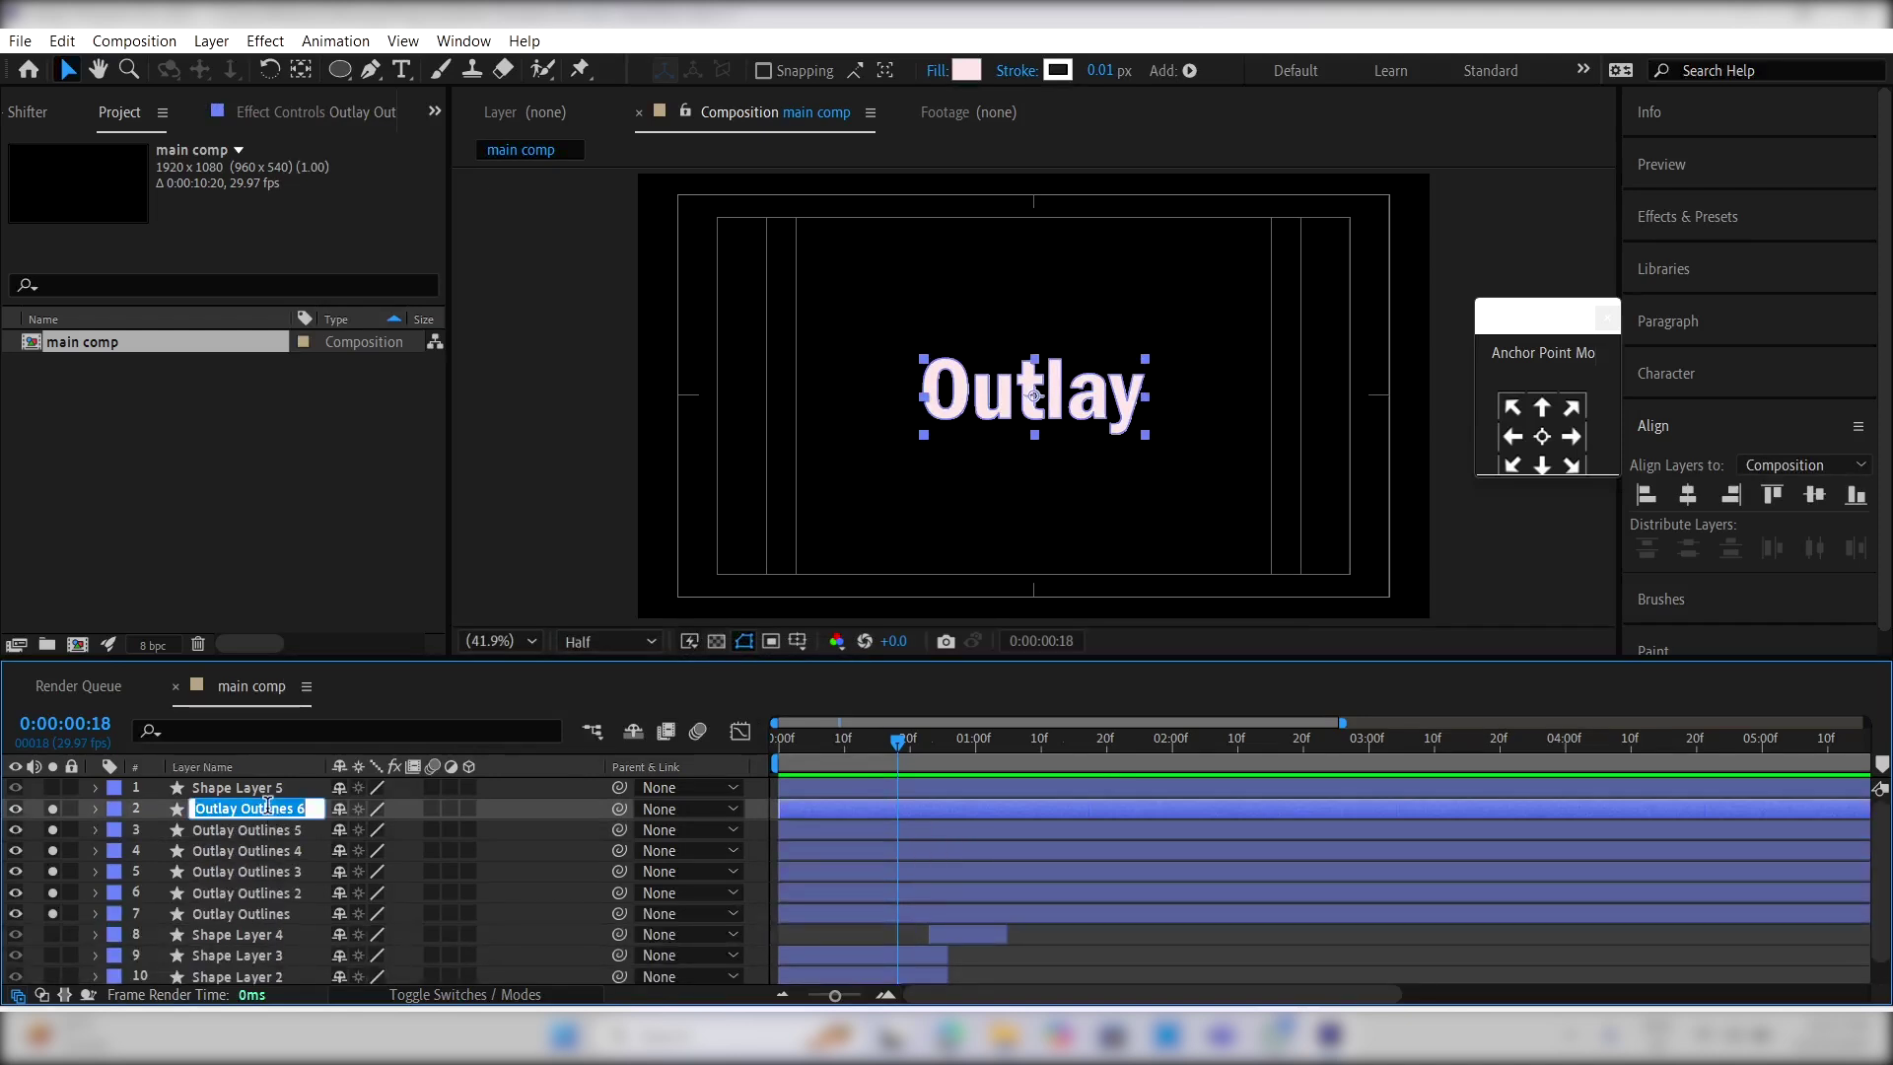
pyautogui.write('o')
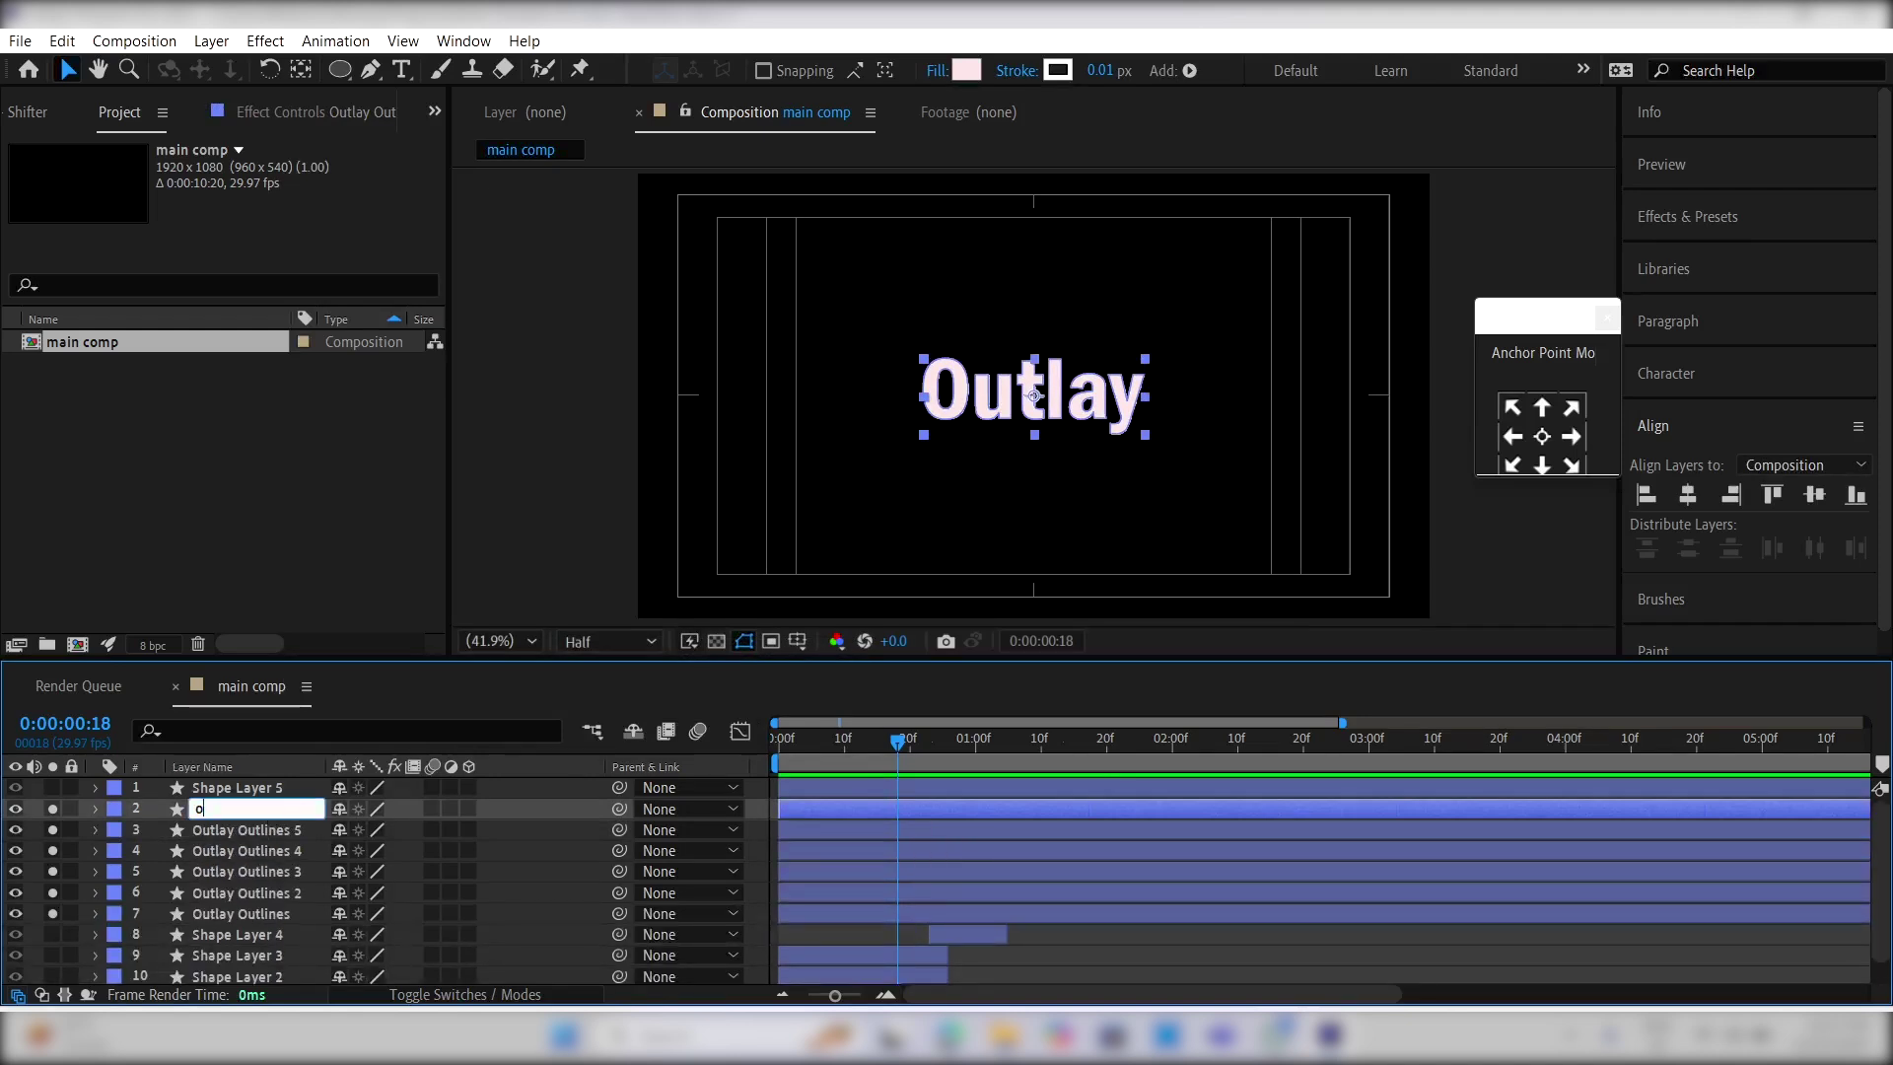
pyautogui.press('Return')
pyautogui.click(93, 809)
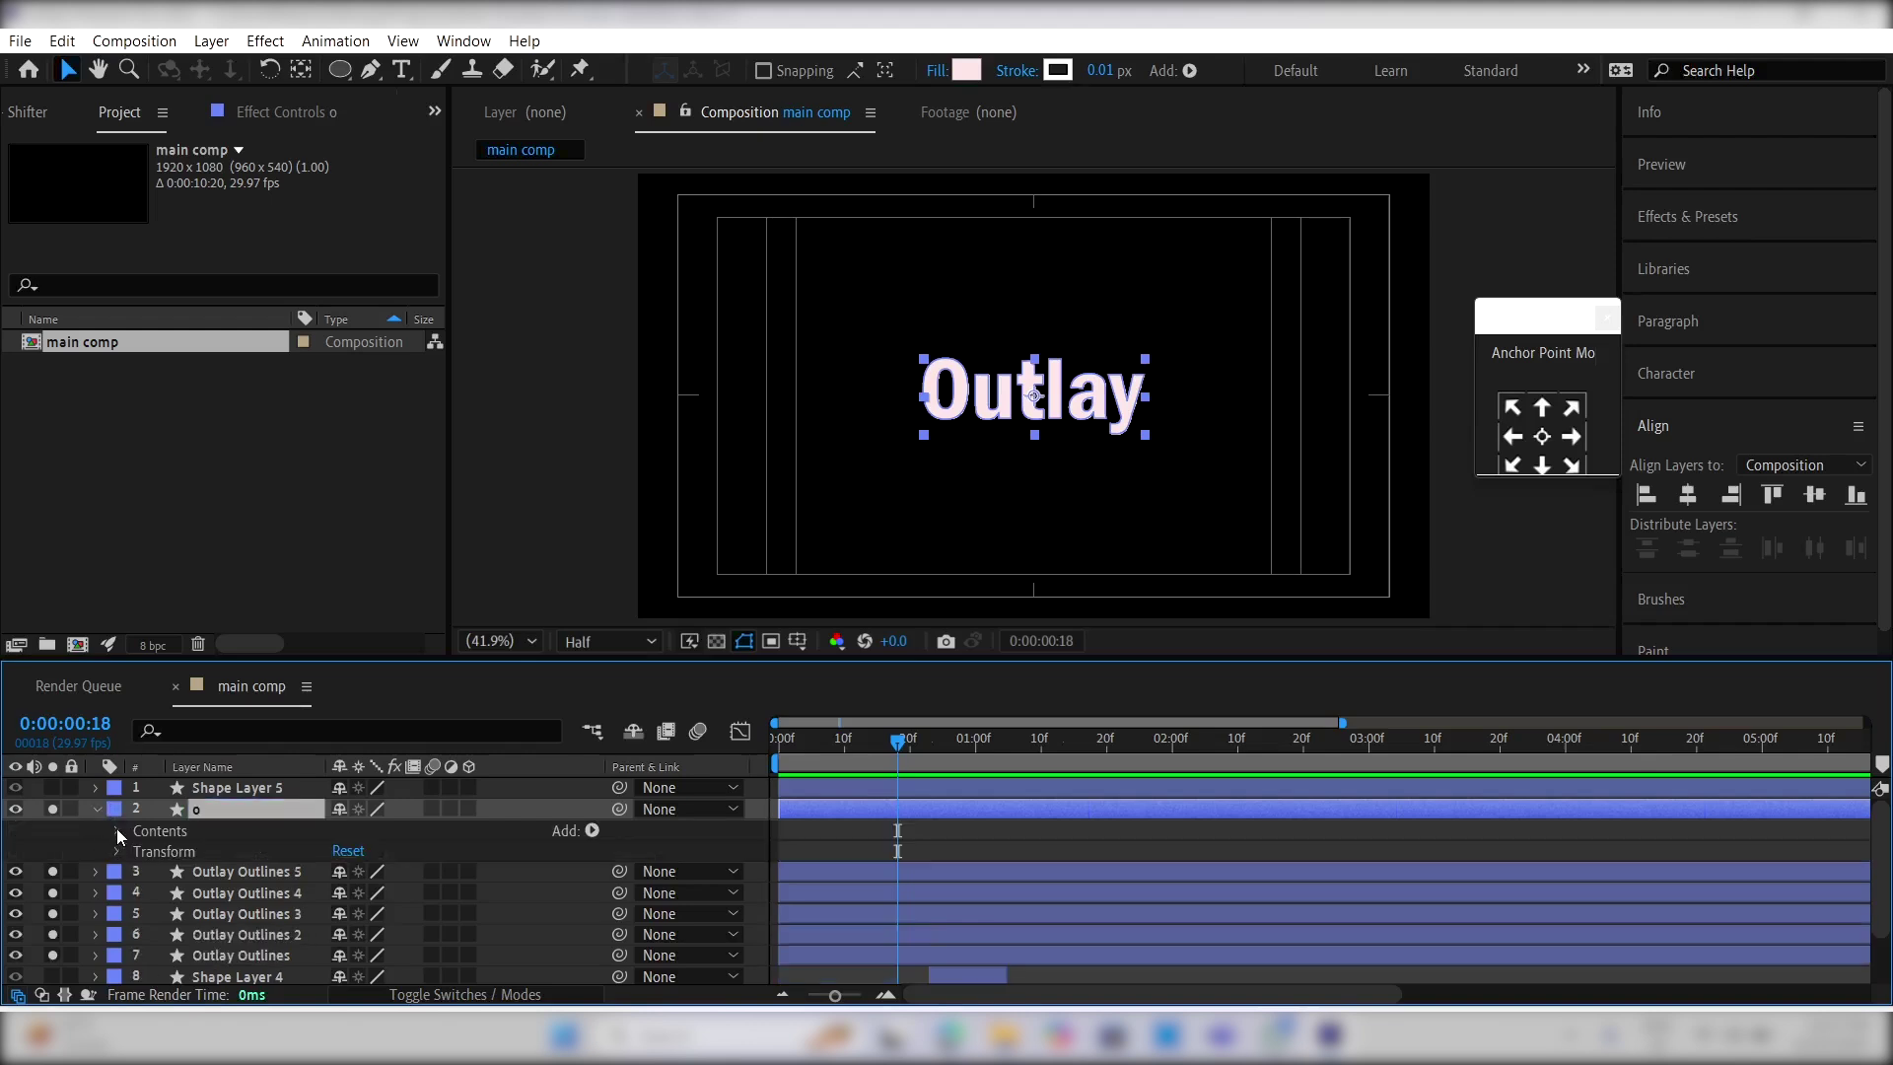
pyautogui.click(116, 828)
pyautogui.click(176, 871)
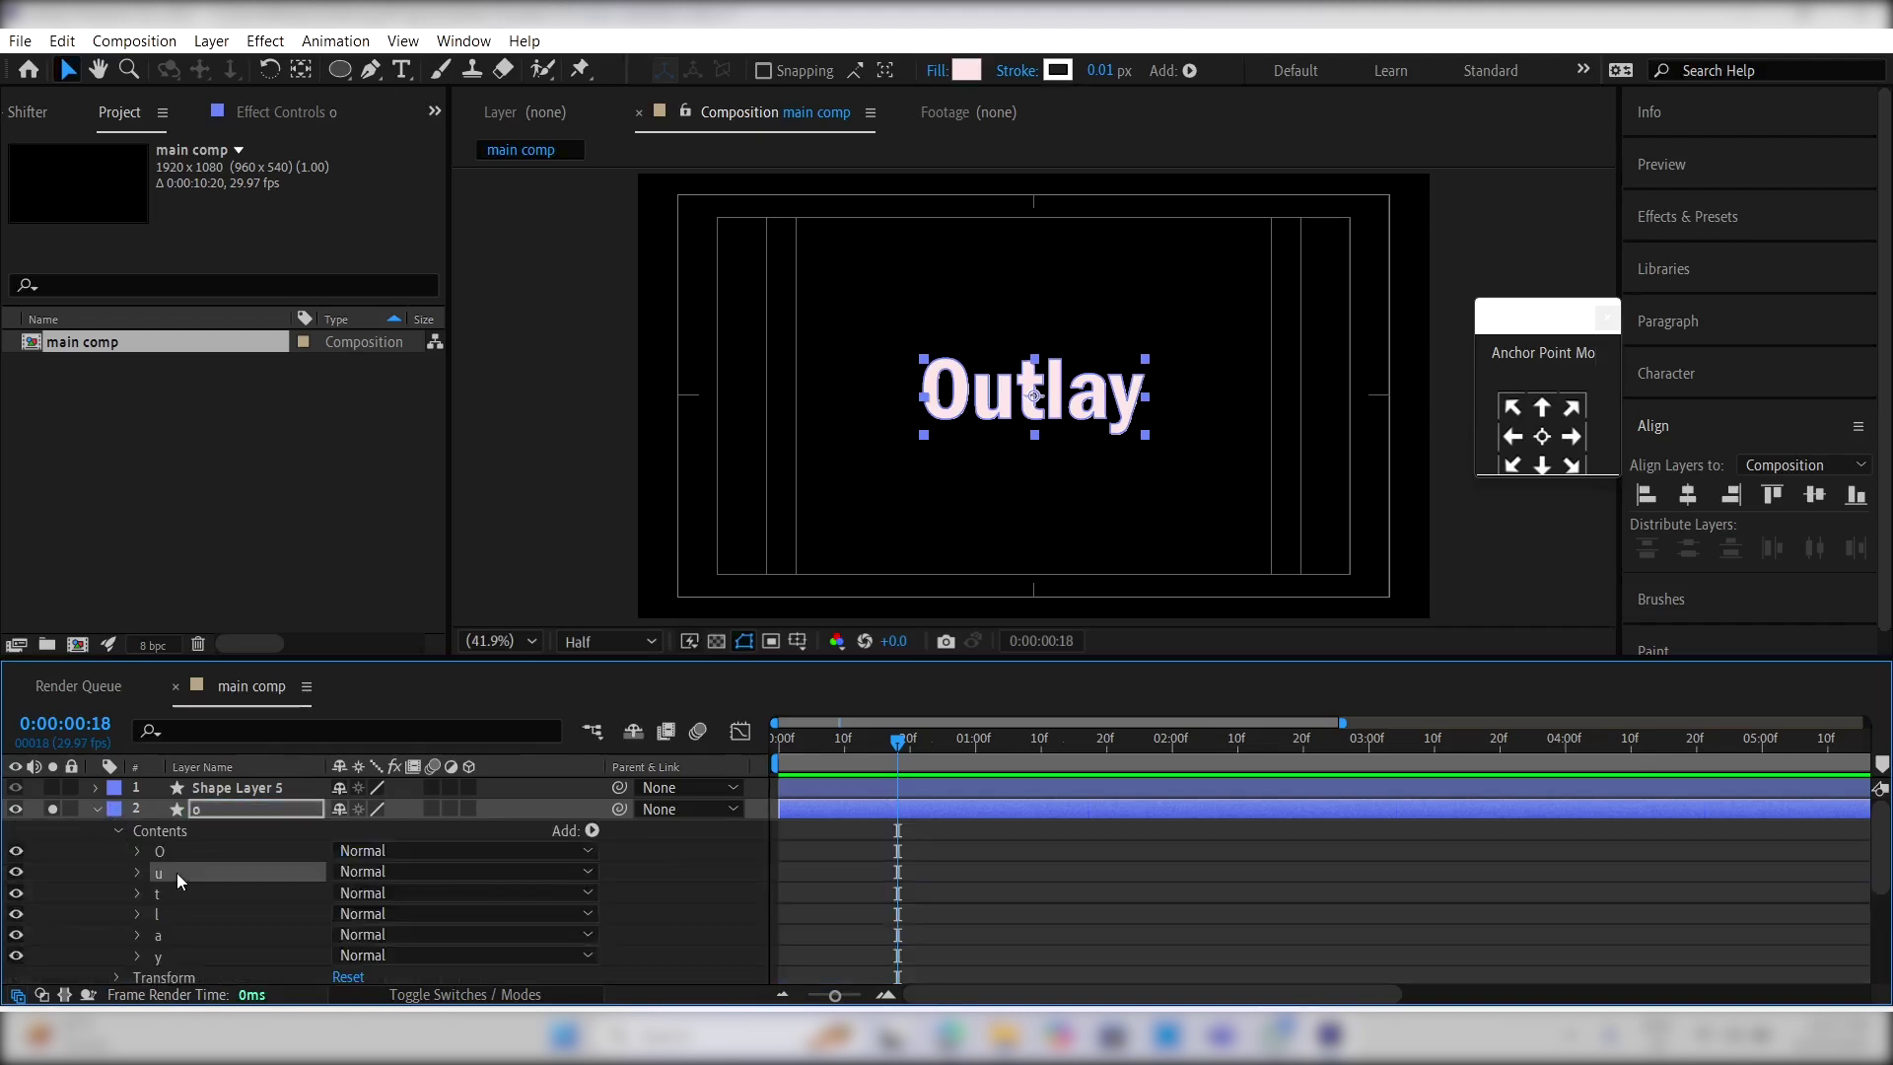
pyautogui.keyDown('shift'); pyautogui.click(185, 957); pyautogui.keyUp('shift')
pyautogui.press('Delete')
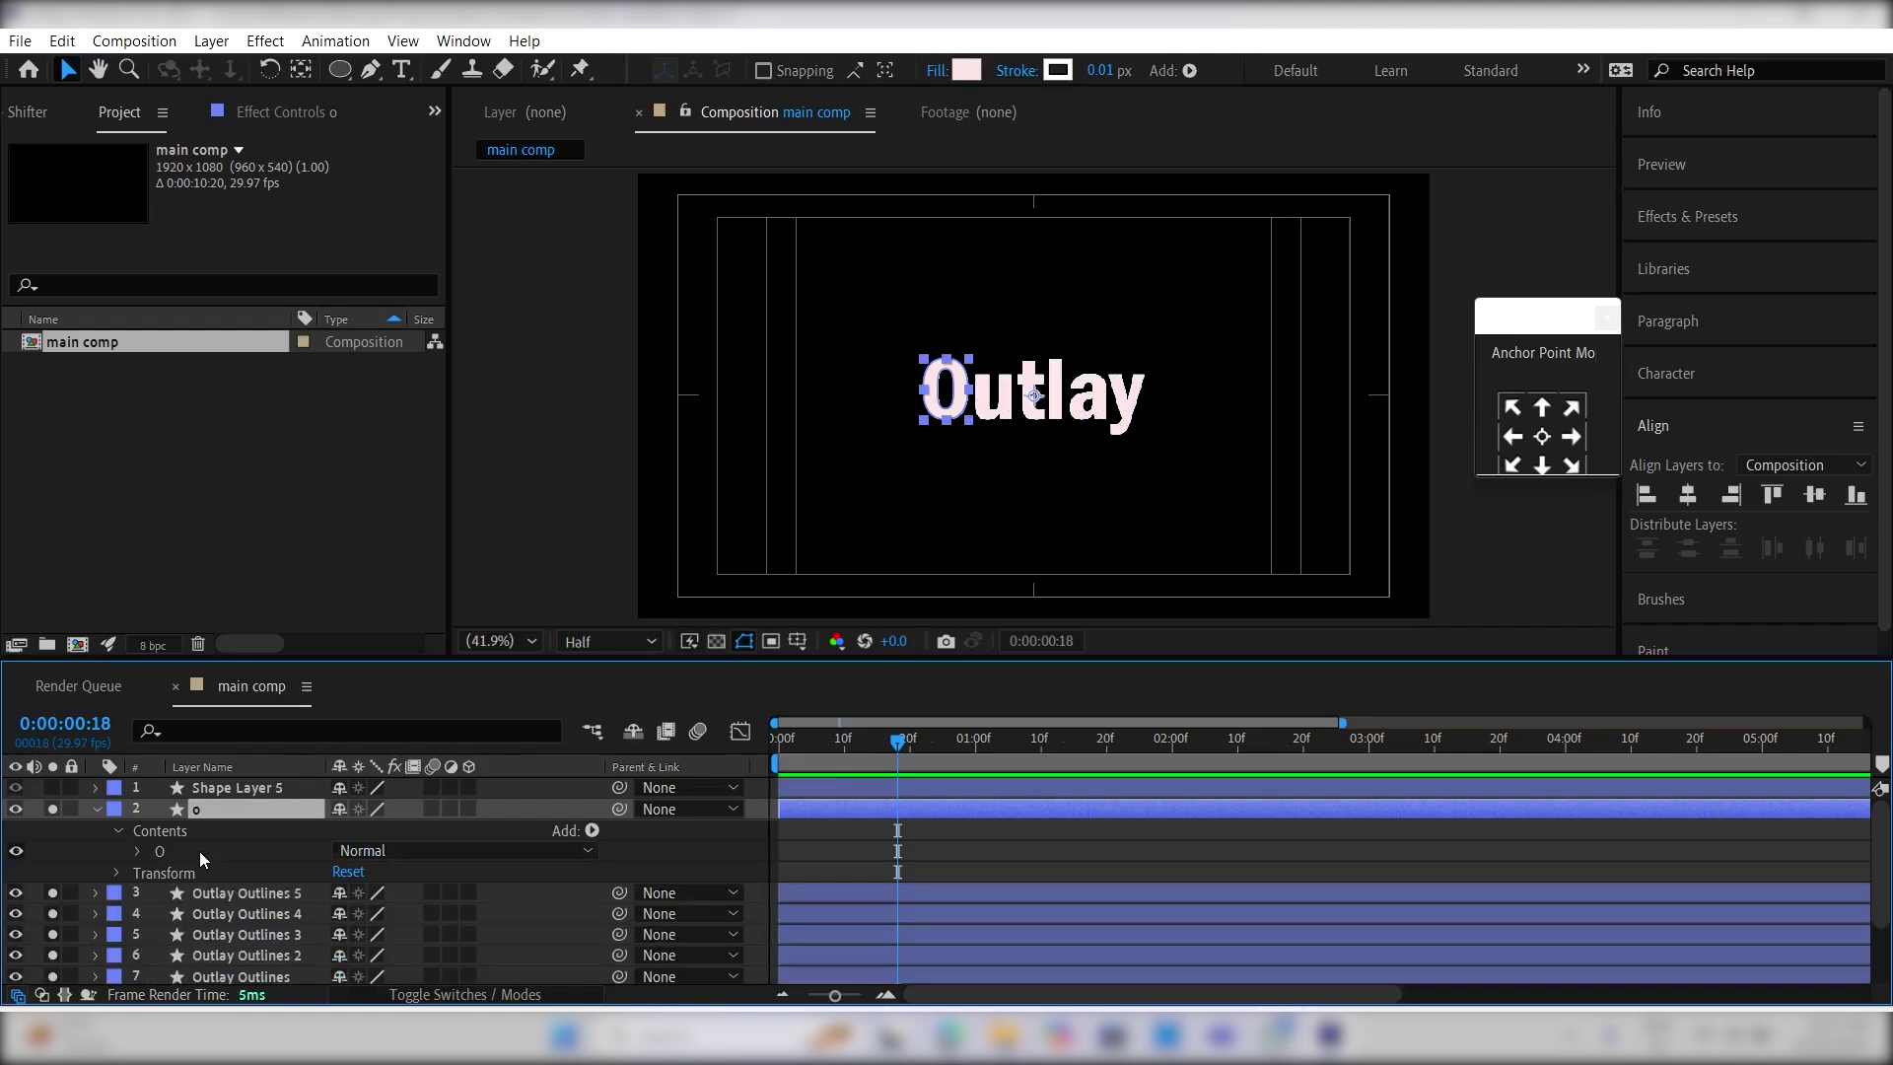
pyautogui.click(199, 850)
# Step: Rename the Outlay Outlines 5 layer as u and delete every letter except u from its contents
pyautogui.click(204, 890)
pyautogui.press('Return')
pyautogui.write('u')
pyautogui.press('Return')
pyautogui.click(96, 892)
pyautogui.click(116, 915)
pyautogui.scroll(-1, 158, 951)
pyautogui.click(186, 970)
pyautogui.keyDown('shift'); pyautogui.click(187, 871); pyautogui.keyUp('shift')
pyautogui.keyDown('ctrl'); pyautogui.click(181, 891); pyautogui.keyUp('ctrl')
pyautogui.press('Delete')
# Step: Reduce the remaining outlines copies to the single letters t, l, a and y, naming each layer after its letter
pyautogui.click(94, 909)
pyautogui.click(117, 930)
pyautogui.scroll(-2, 168, 931)
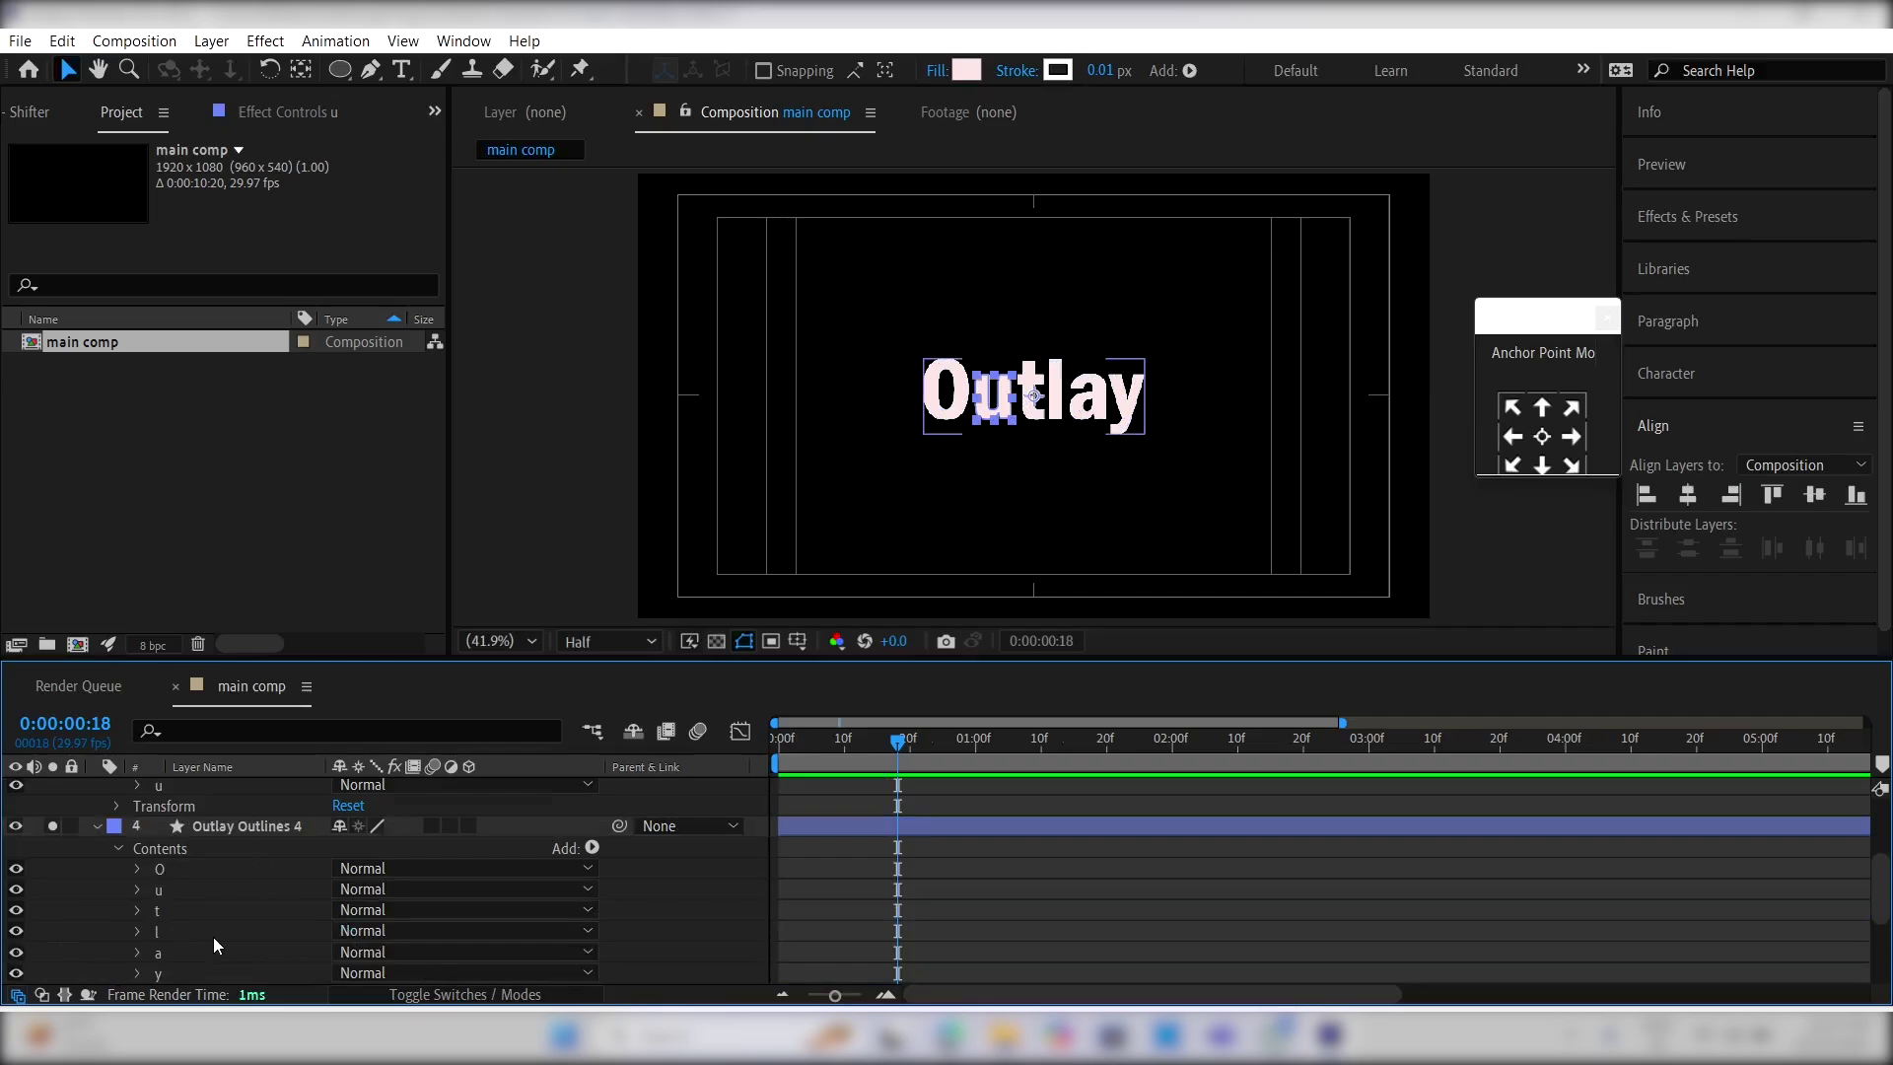
pyautogui.scroll(-2, 213, 936)
pyautogui.click(180, 852)
pyautogui.scroll(2, 180, 852)
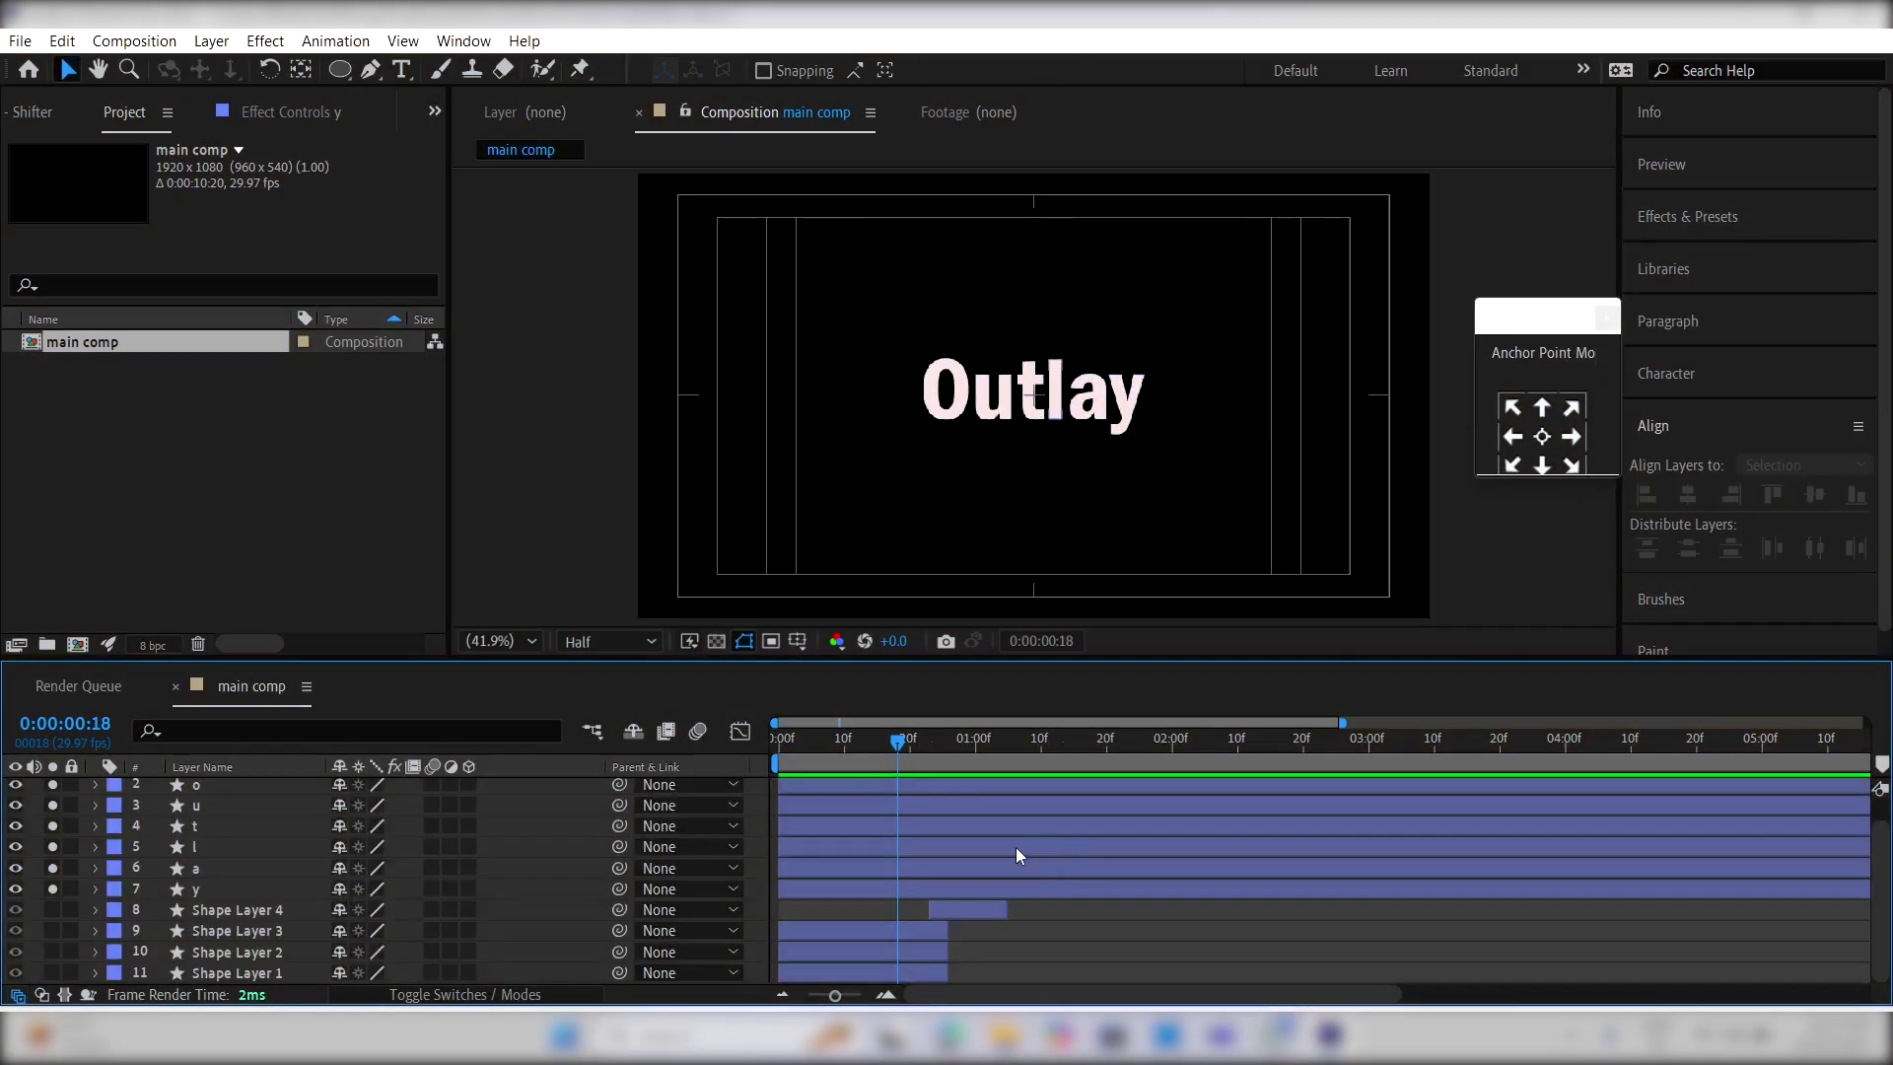
pyautogui.scroll(1, 1016, 848)
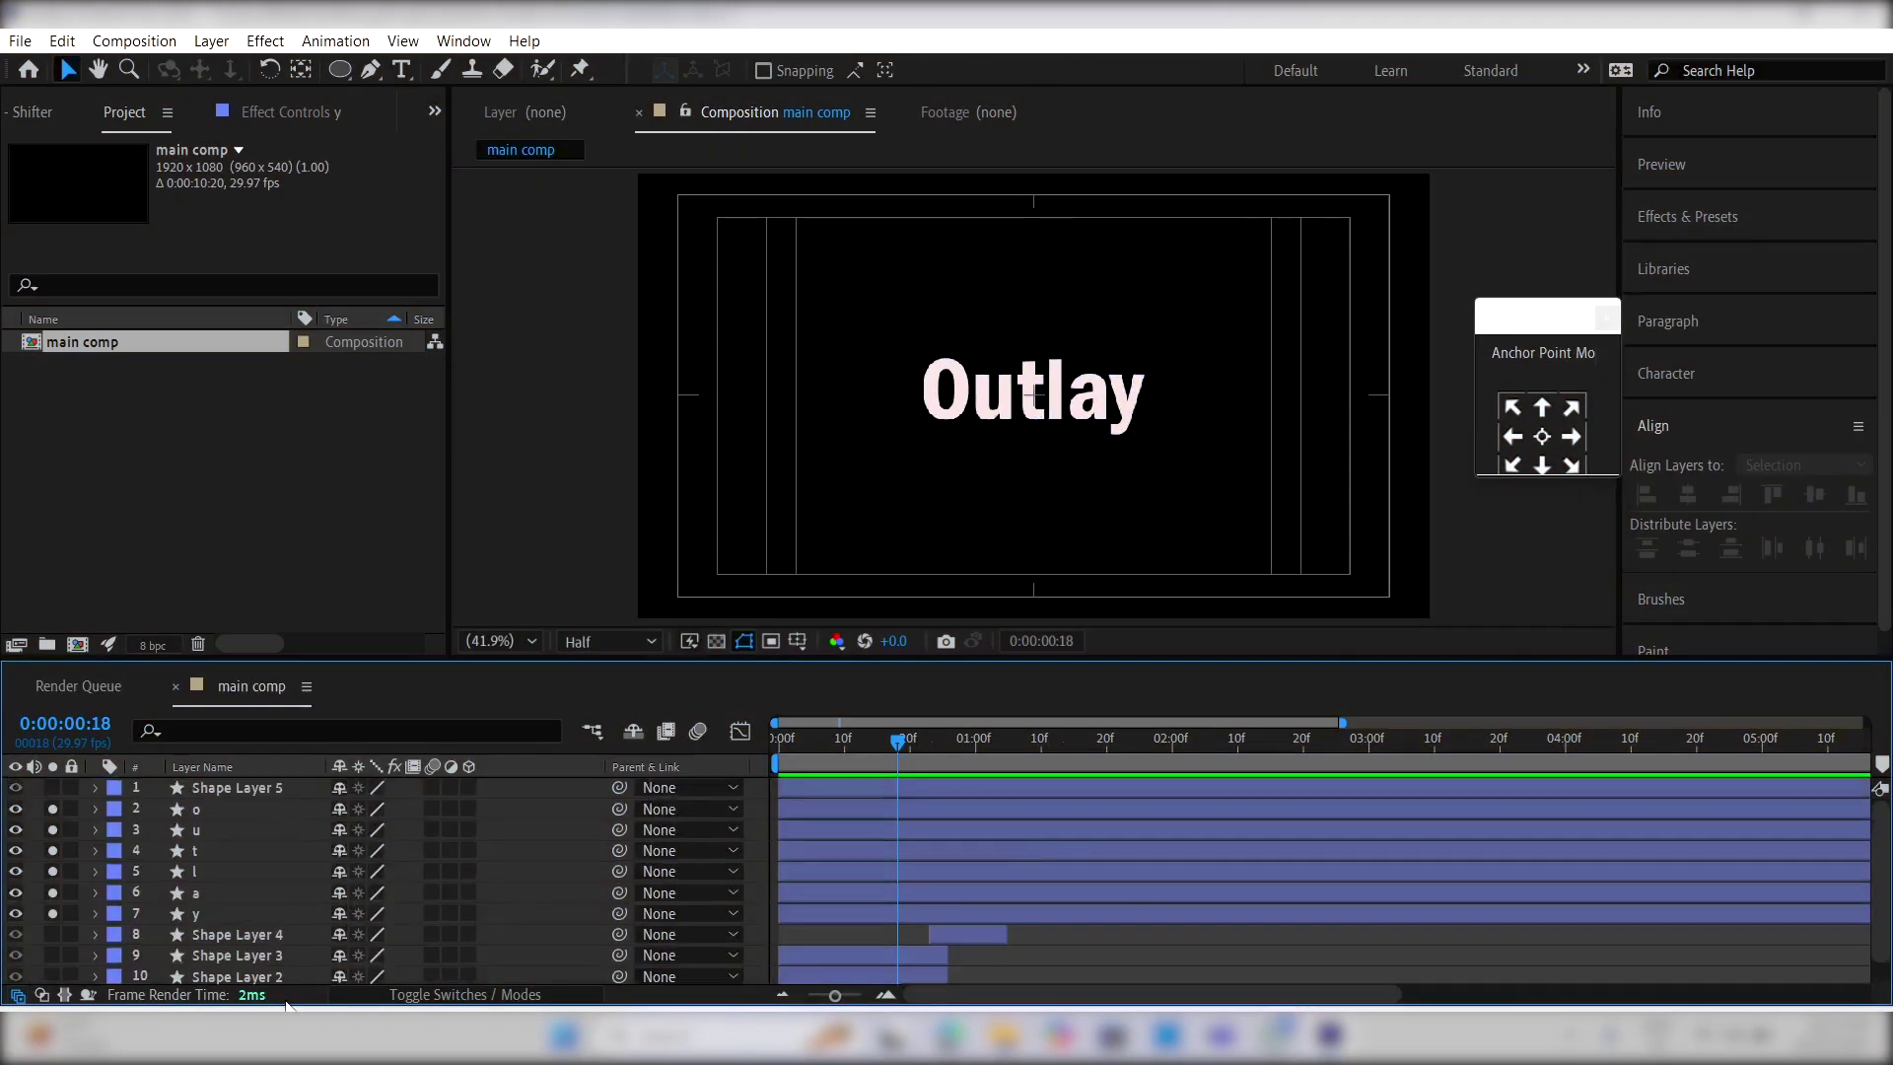
# Step: Set the label color of the u, t, l and a layers to Orange and of the o layer to Green
pyautogui.click(223, 893)
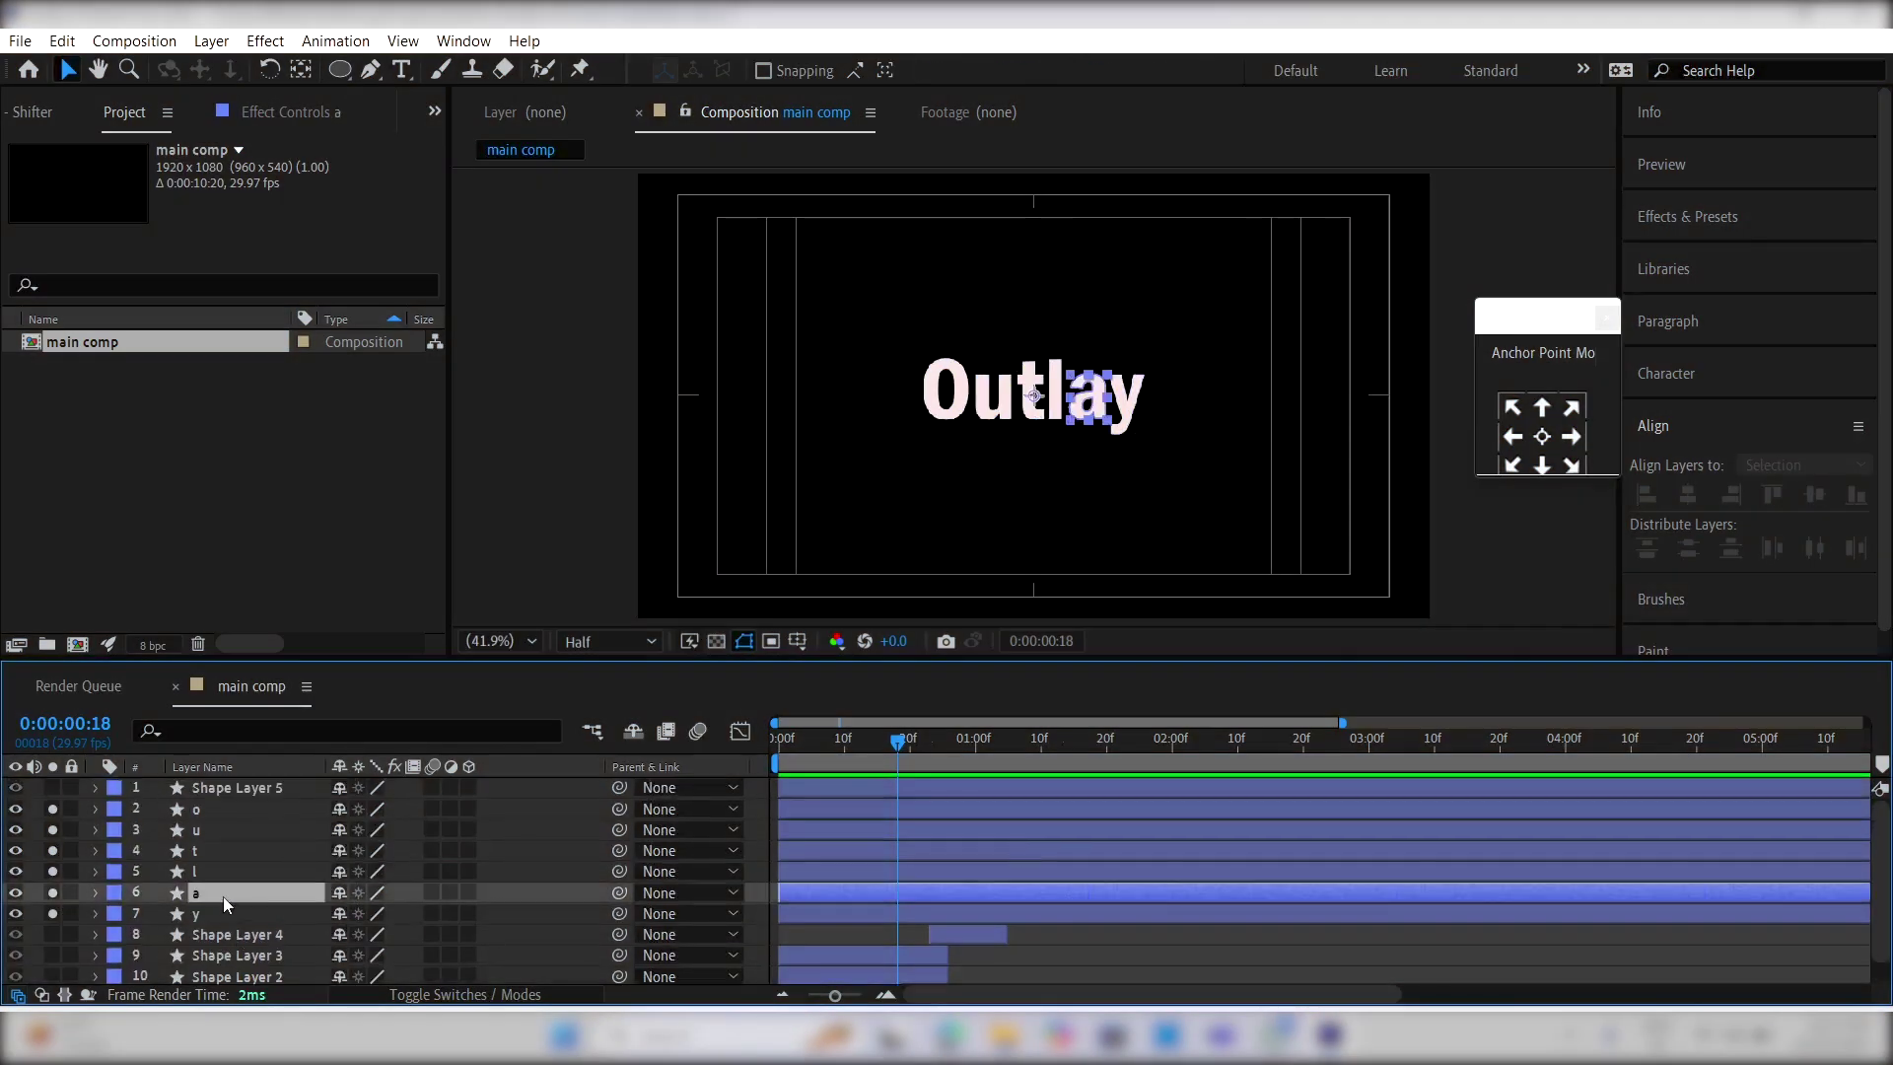
pyautogui.keyDown('shift'); pyautogui.click(221, 826); pyautogui.keyUp('shift')
pyautogui.click(116, 839)
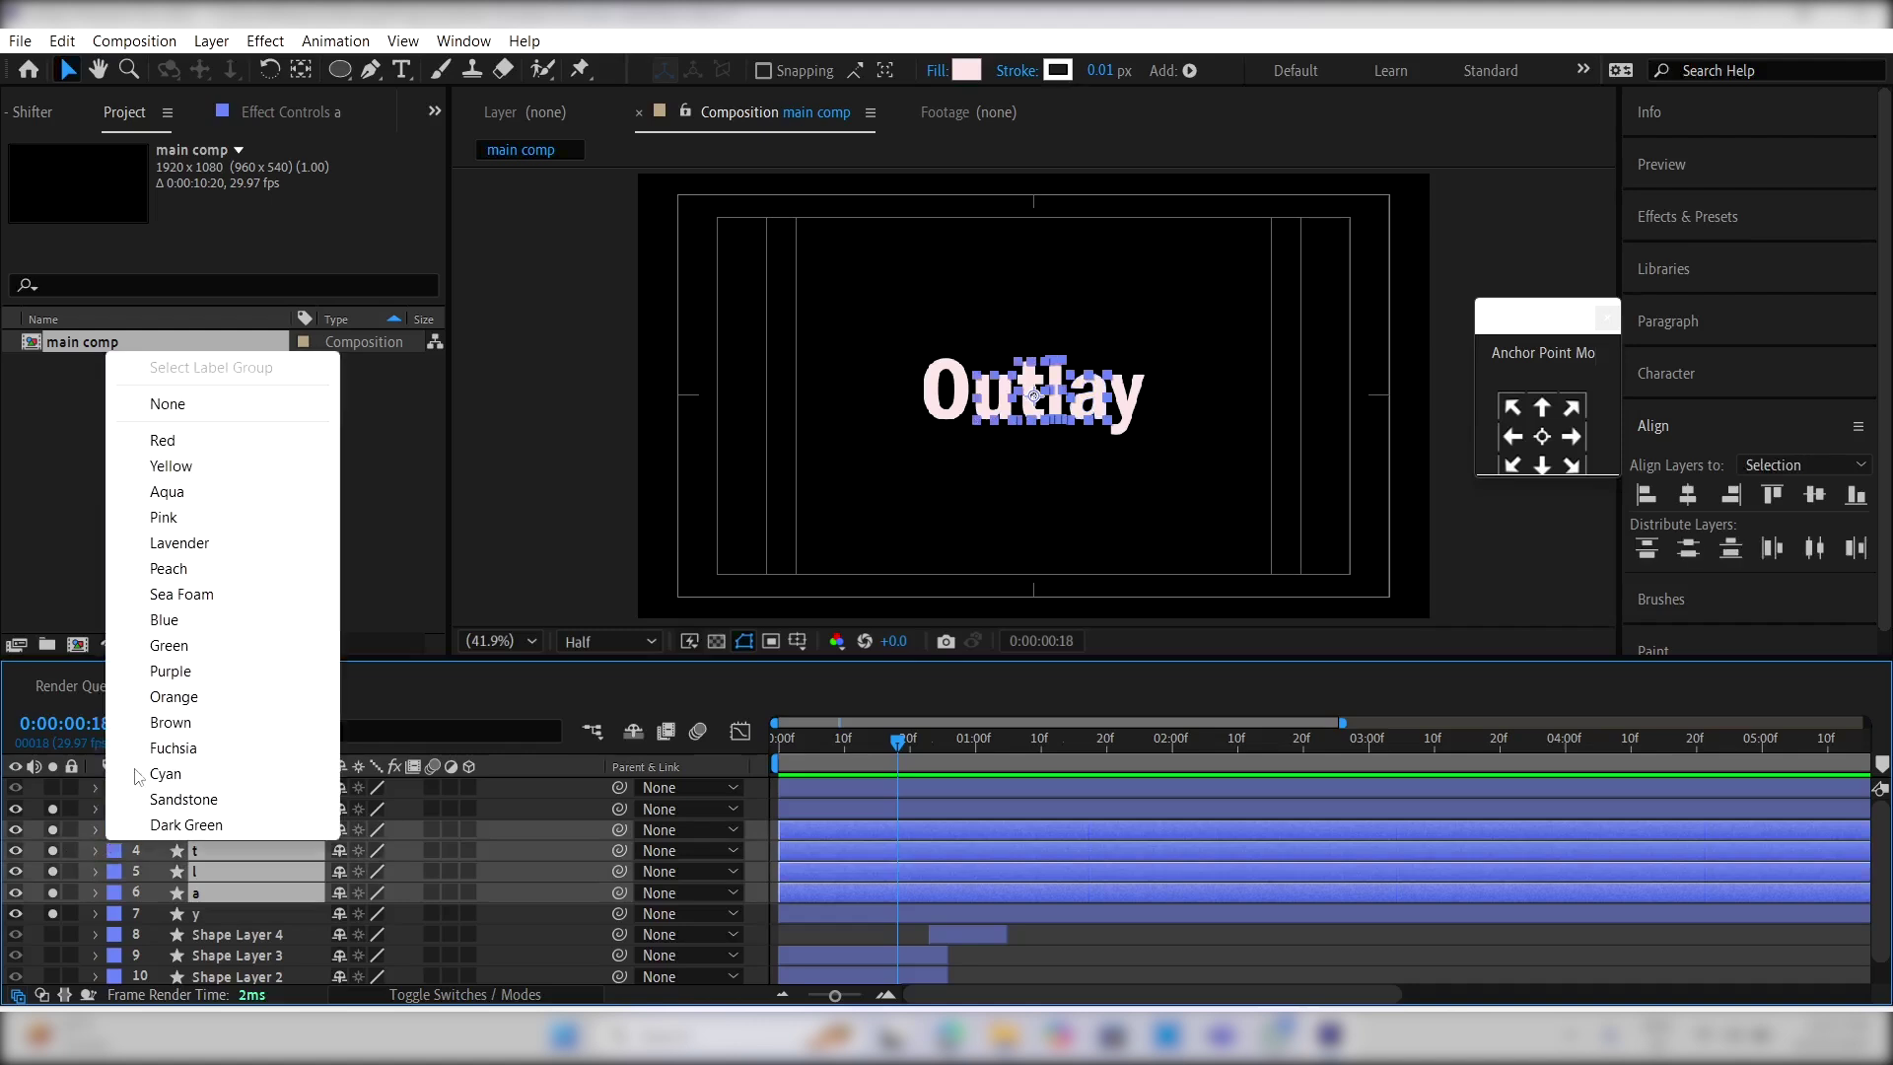
pyautogui.click(181, 700)
pyautogui.click(1054, 941)
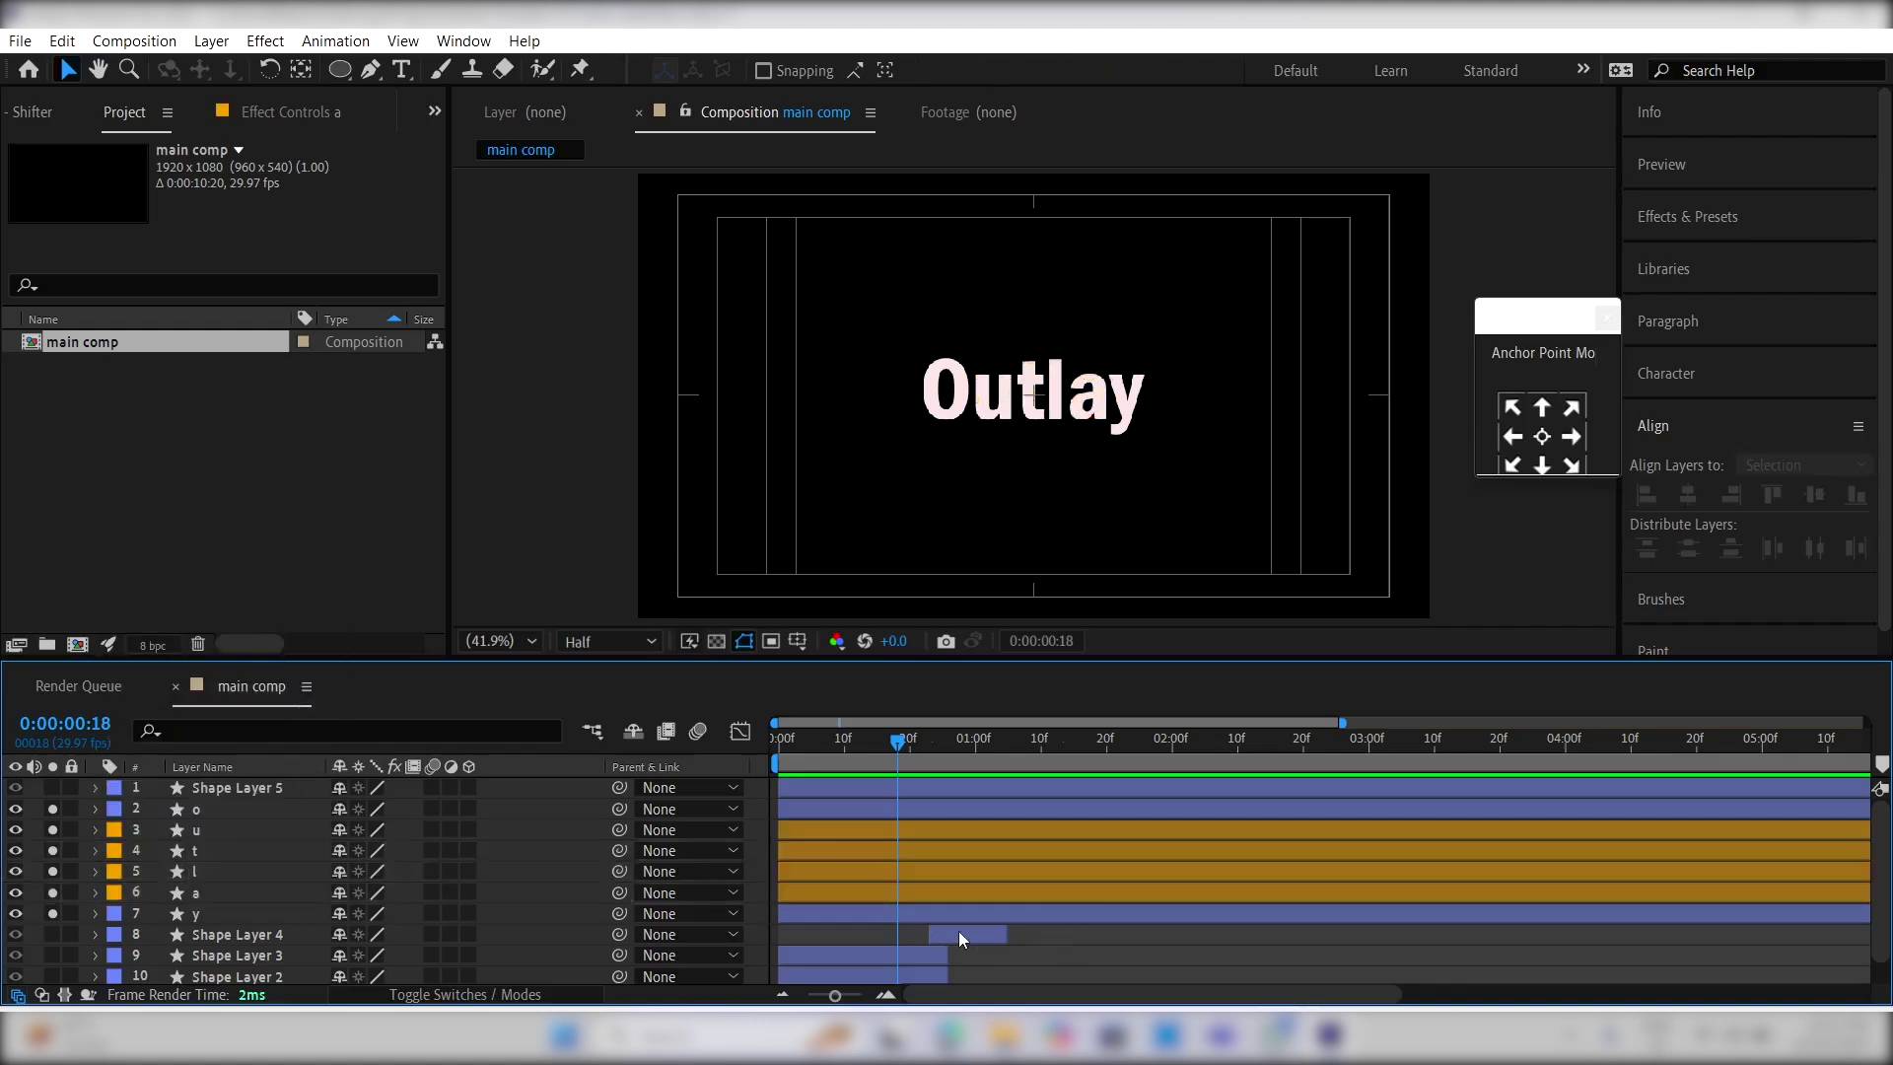
pyautogui.click(885, 912)
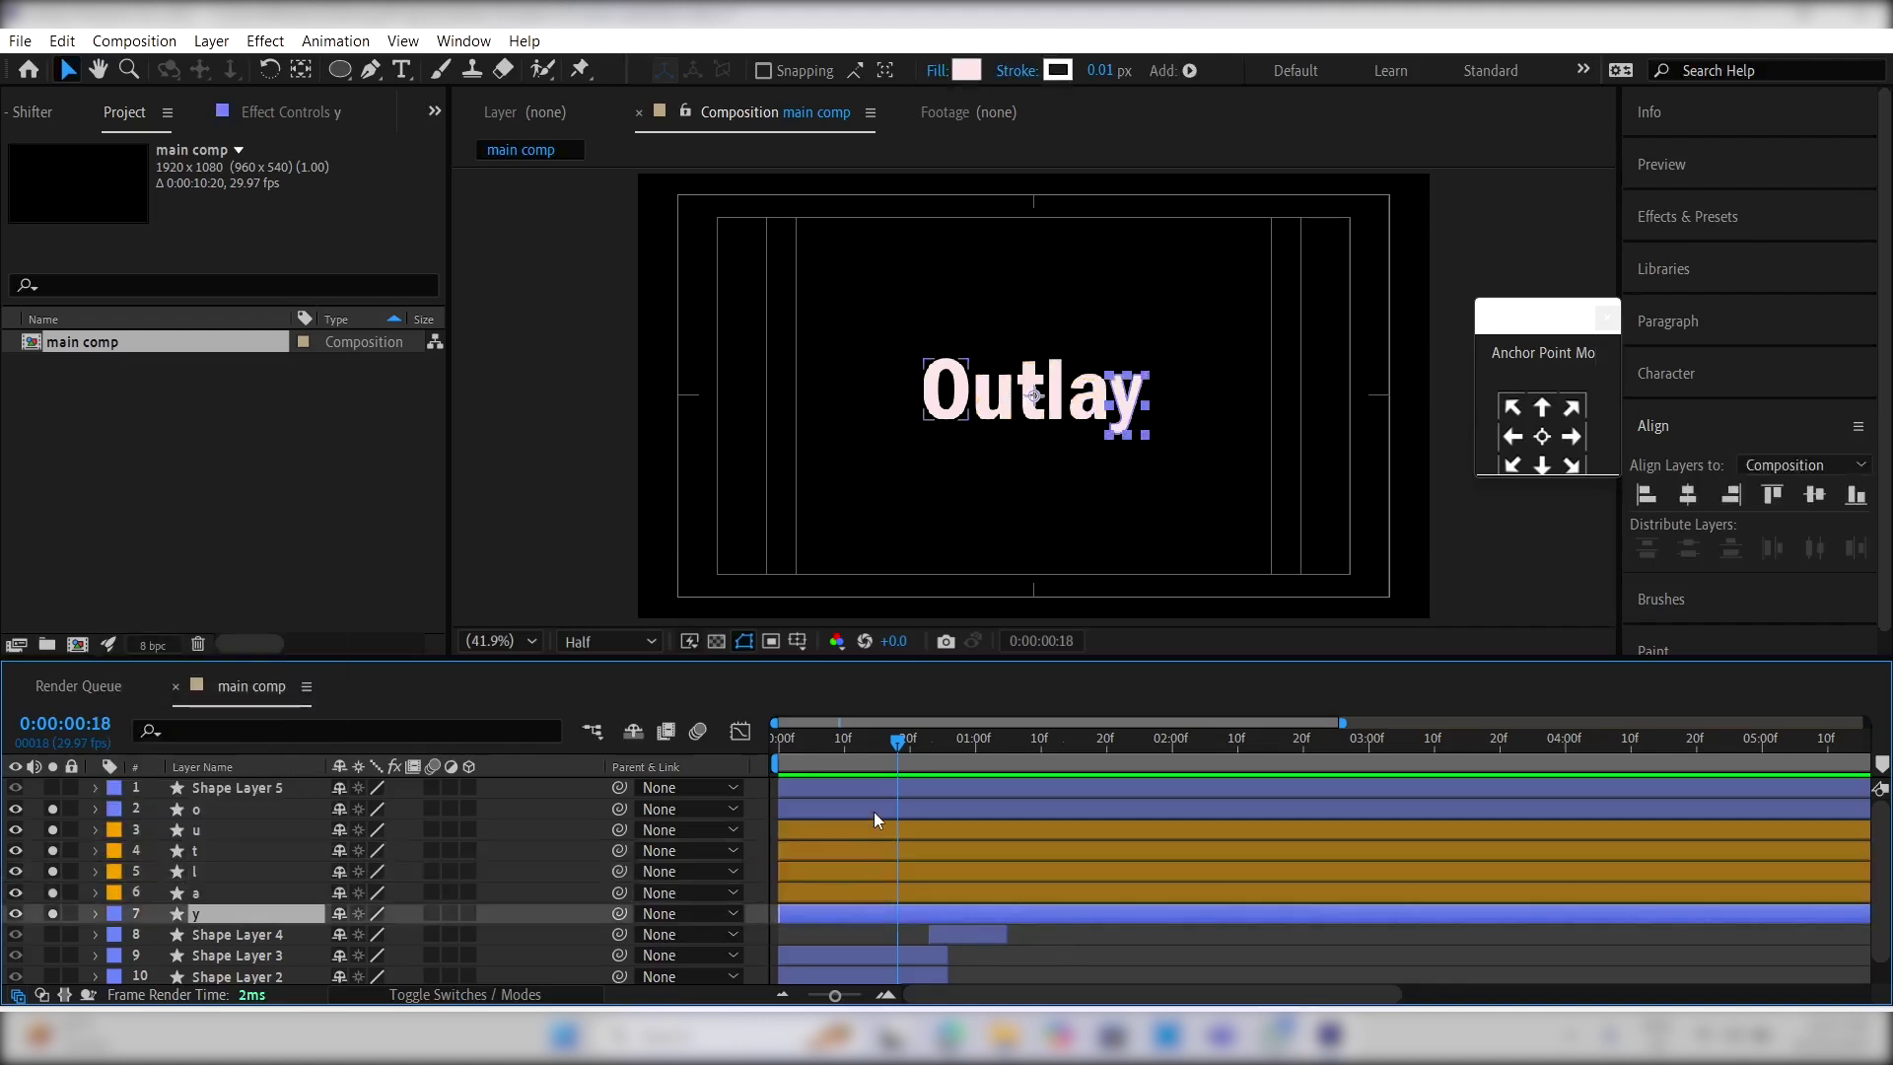
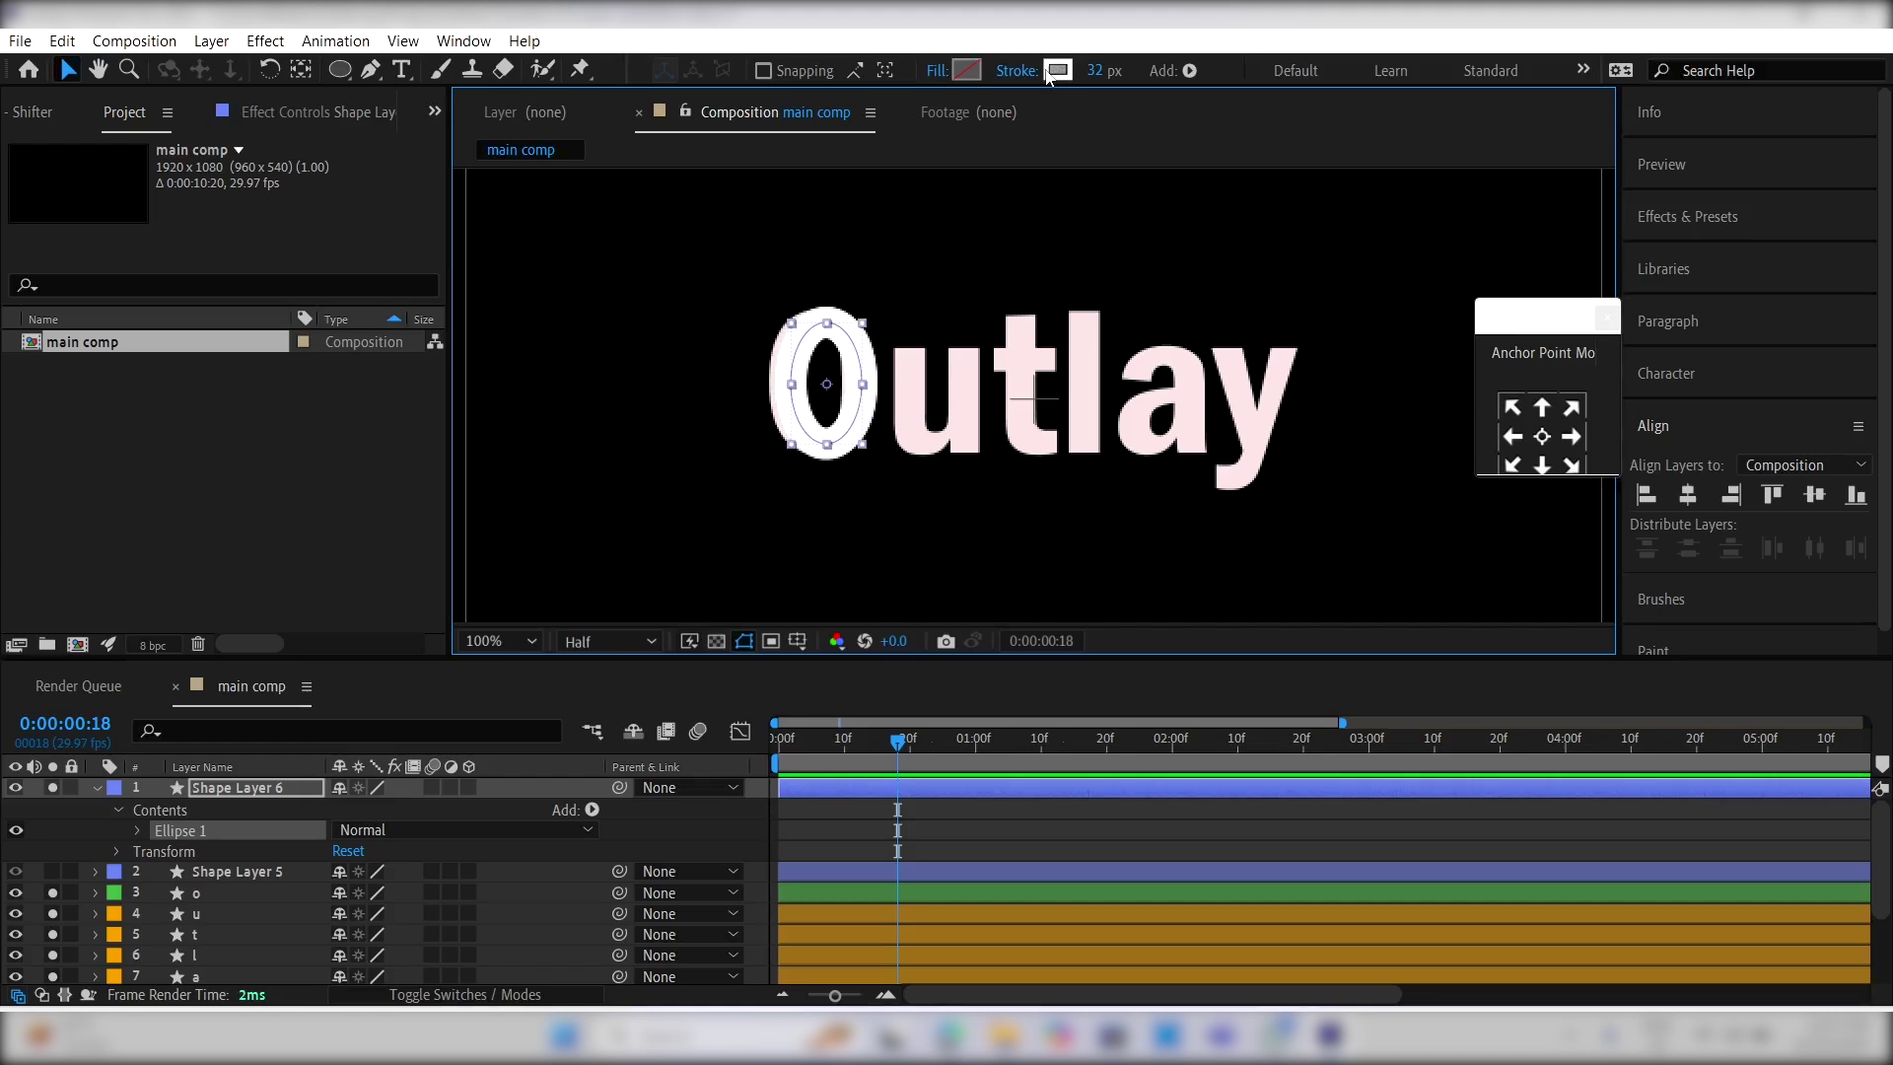
# Step: Color the ellipse's stroke red, widen the ellipse slightly to cover the letter O and set its stroke width to 40 px
pyautogui.moveTo(219, 684); pyautogui.dragTo(497, 526)
pyautogui.click(729, 463)
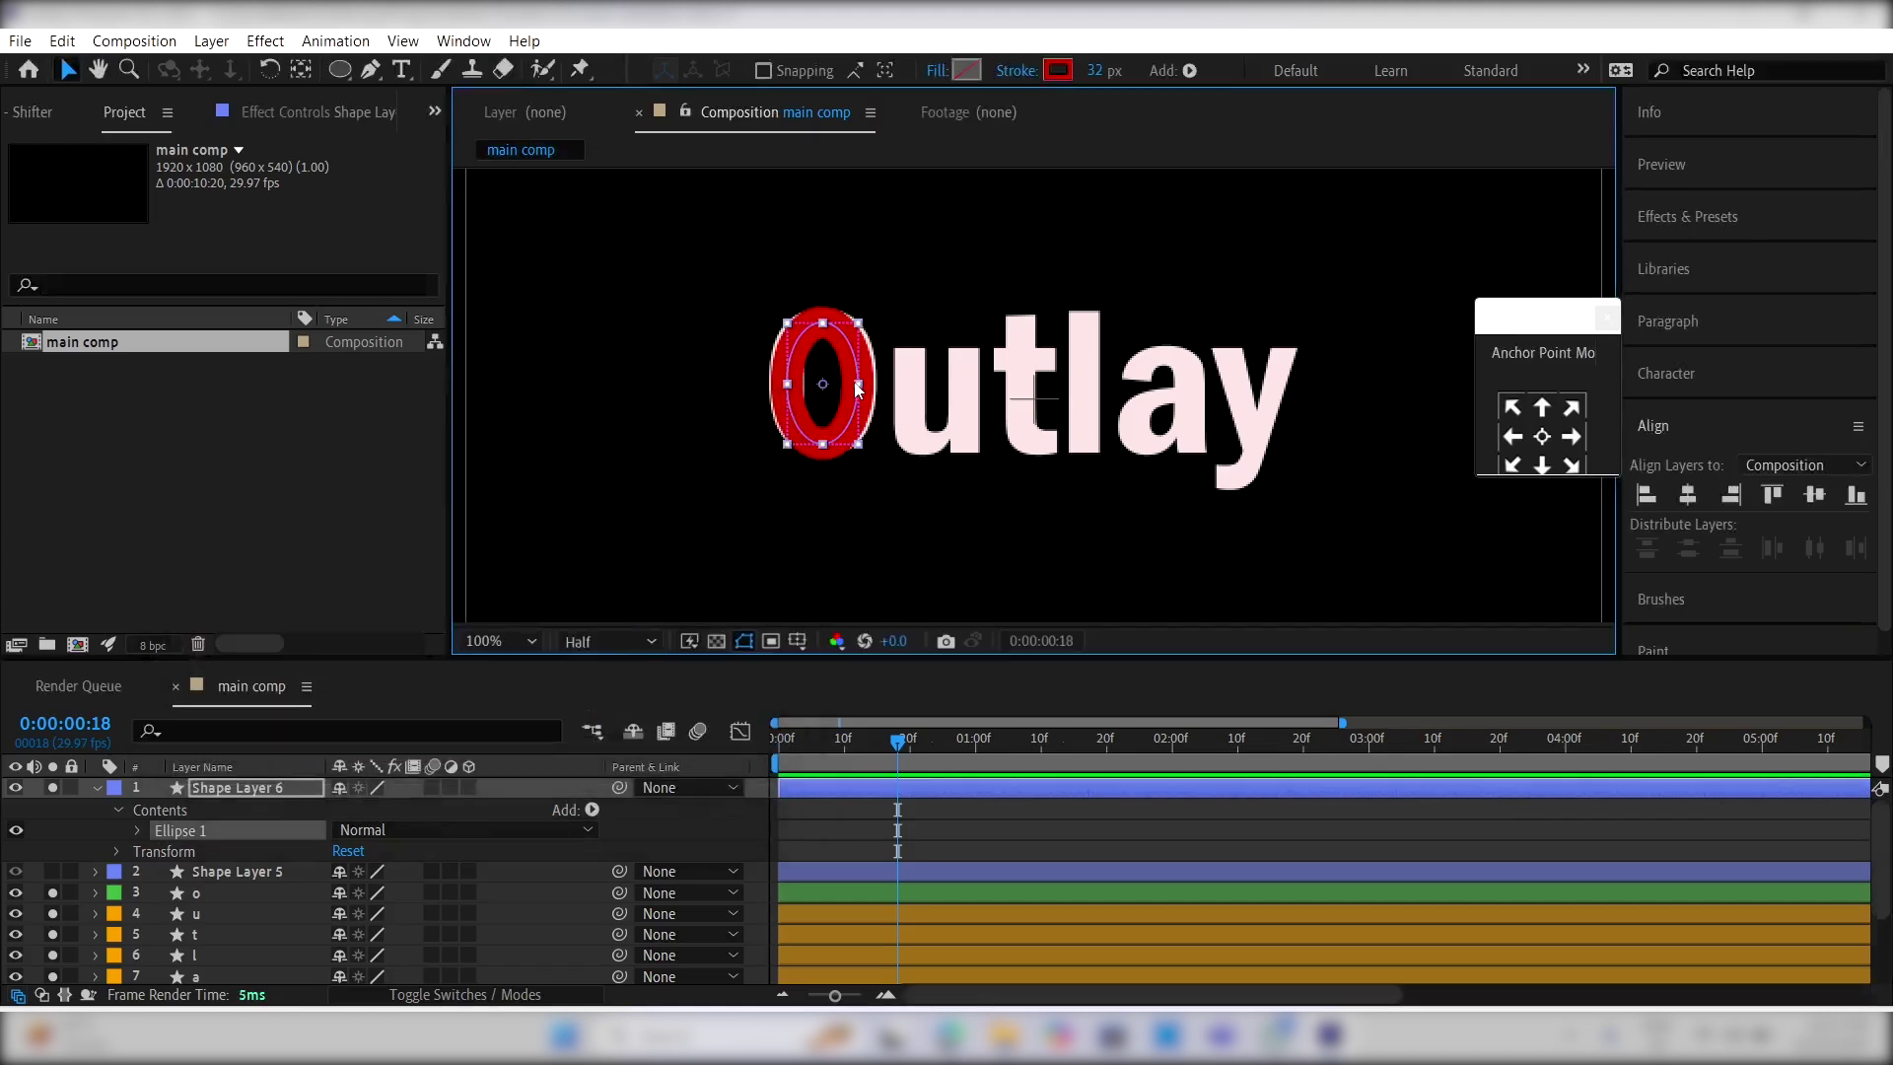
pyautogui.moveTo(858, 384); pyautogui.dragTo(861, 384)
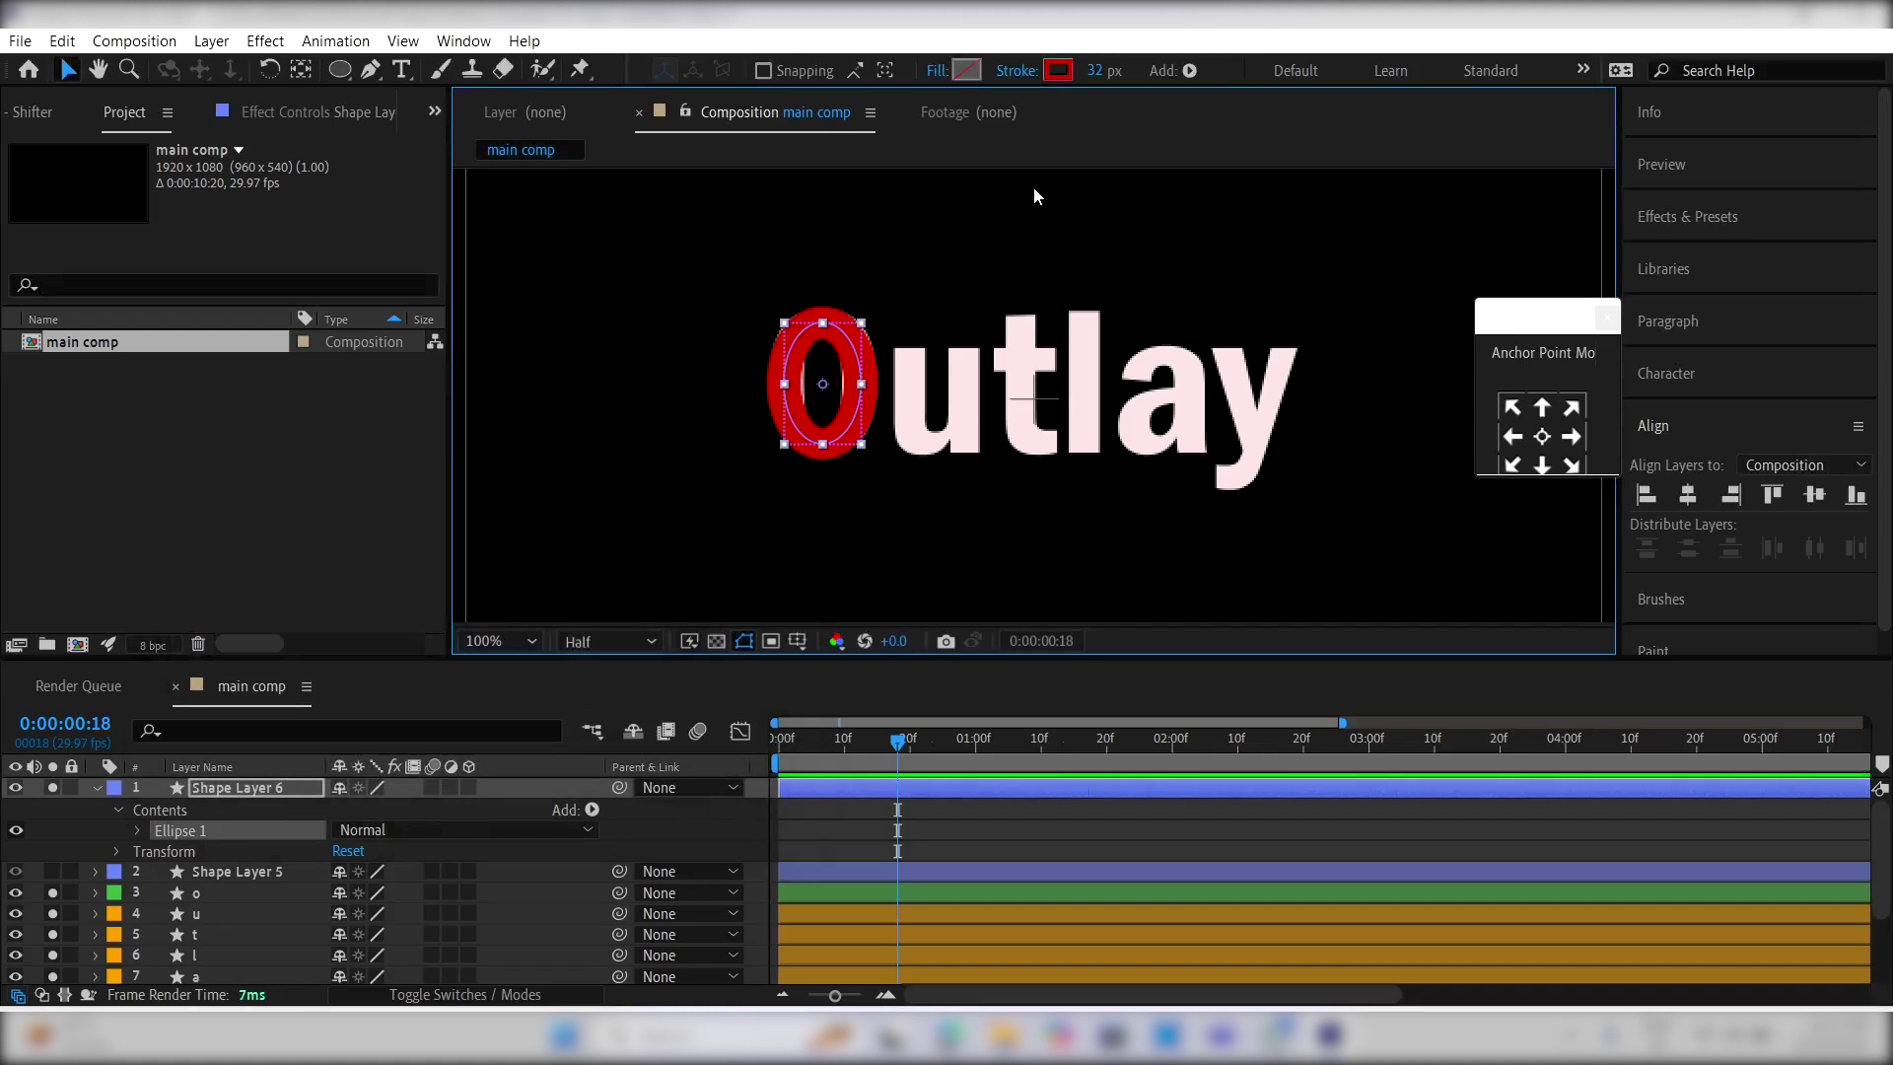
pyautogui.moveTo(1098, 71); pyautogui.dragTo(1107, 72)
# Step: Apply the Set Matte effect to the red ellipse's layer and take the matte from the o layer
pyautogui.click(974, 788)
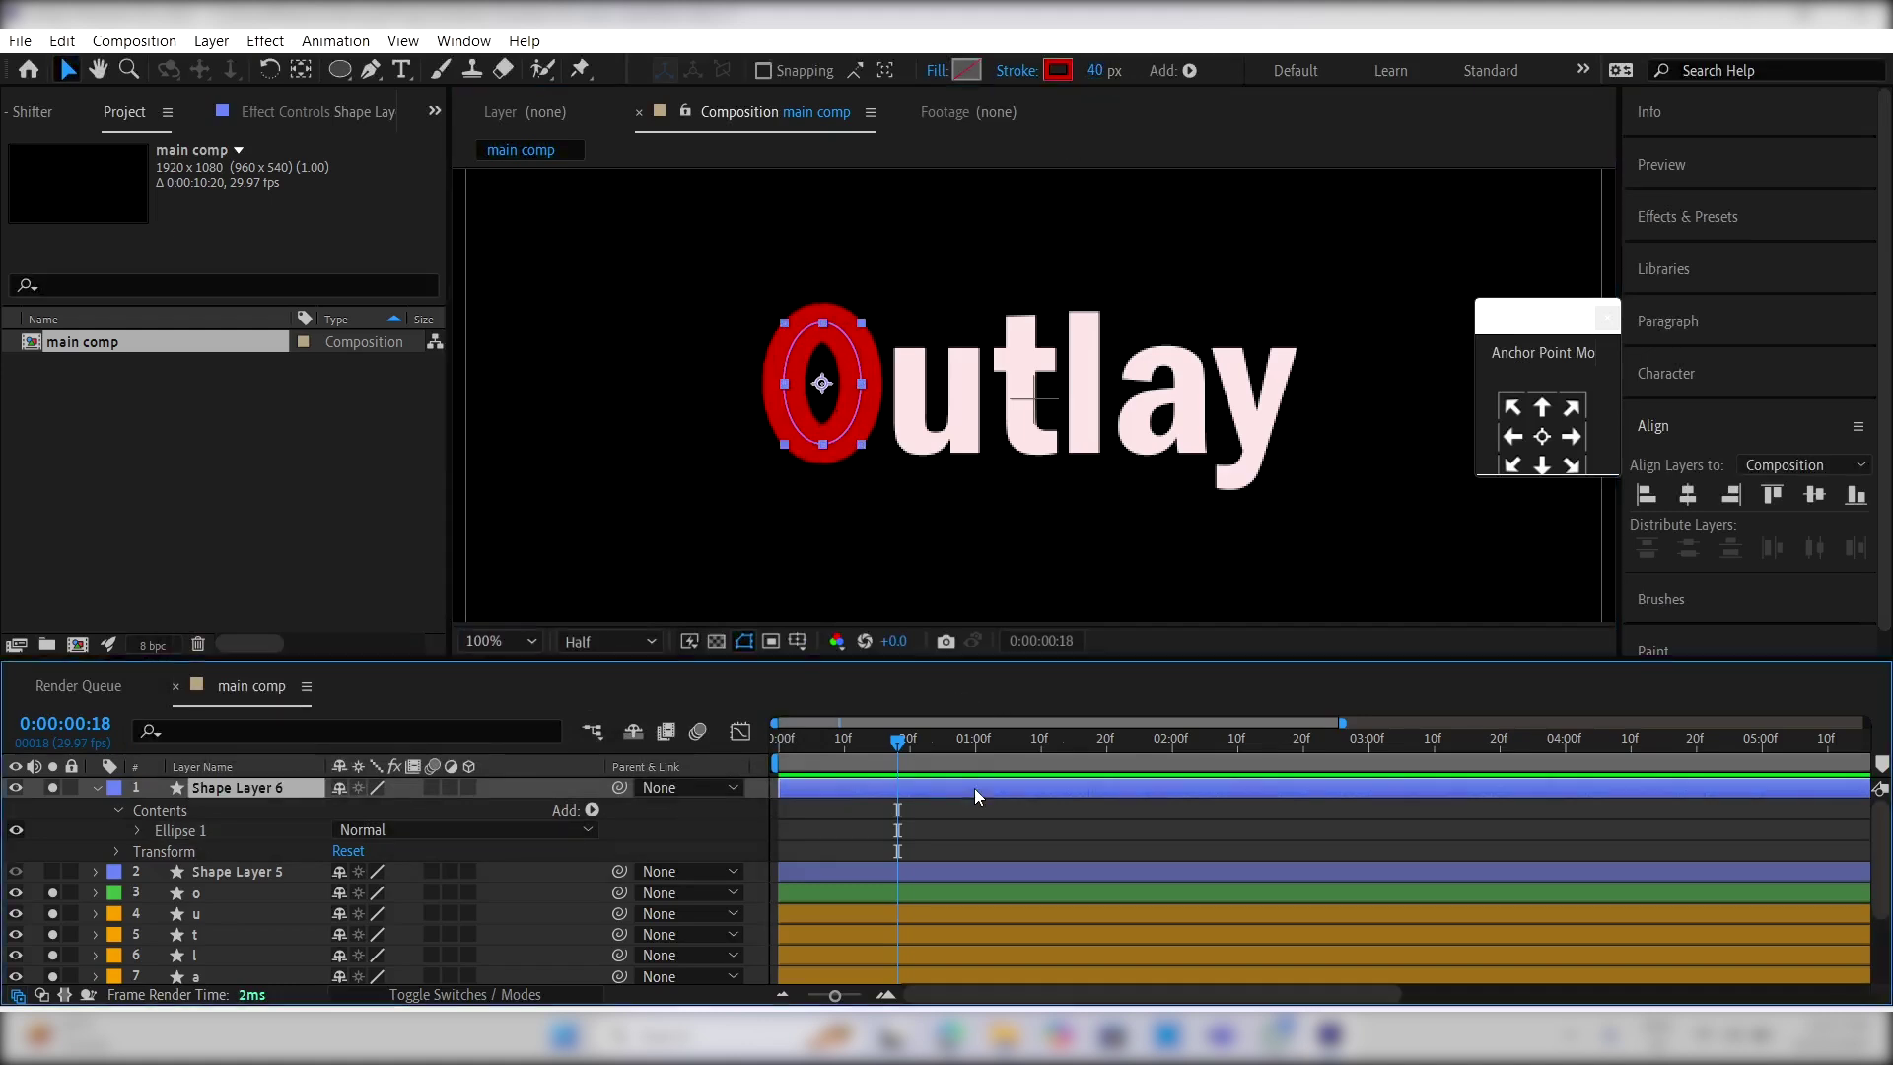
pyautogui.click(1729, 217)
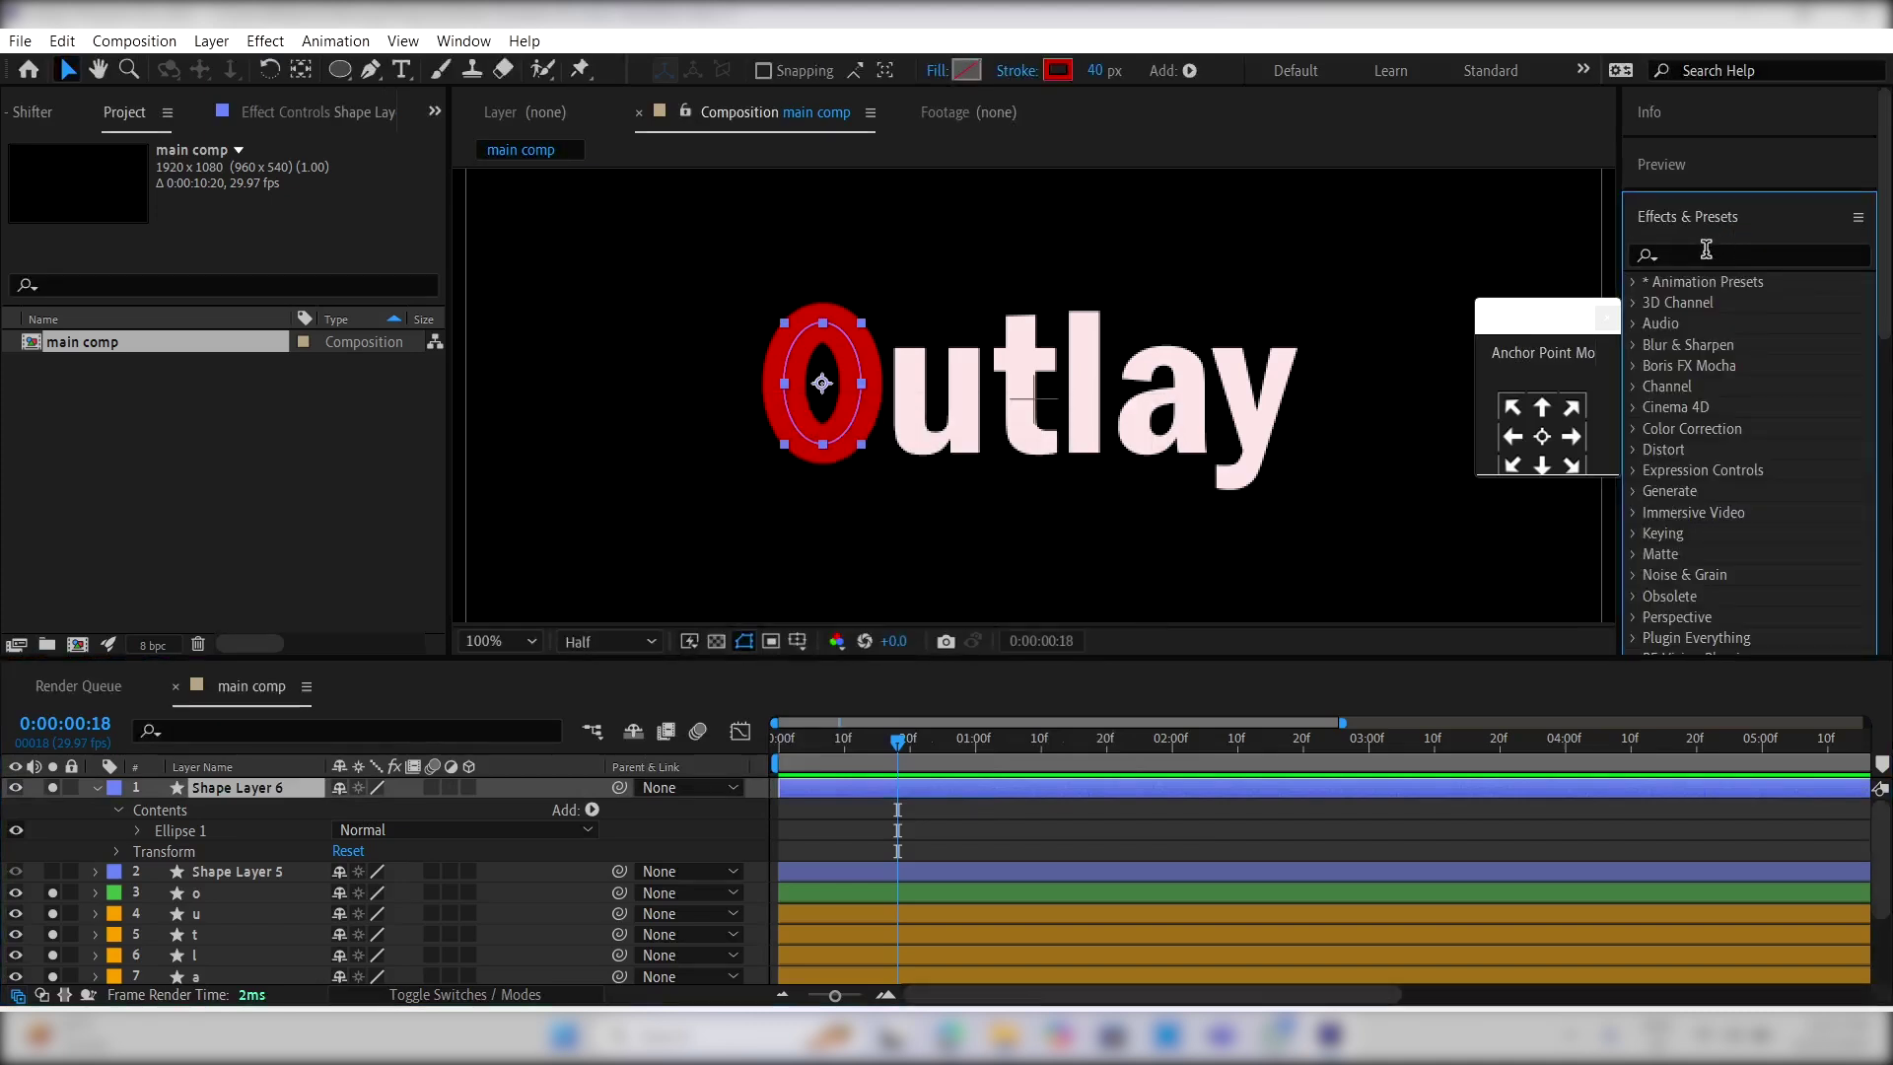
pyautogui.click(1705, 249)
pyautogui.write('set mat')
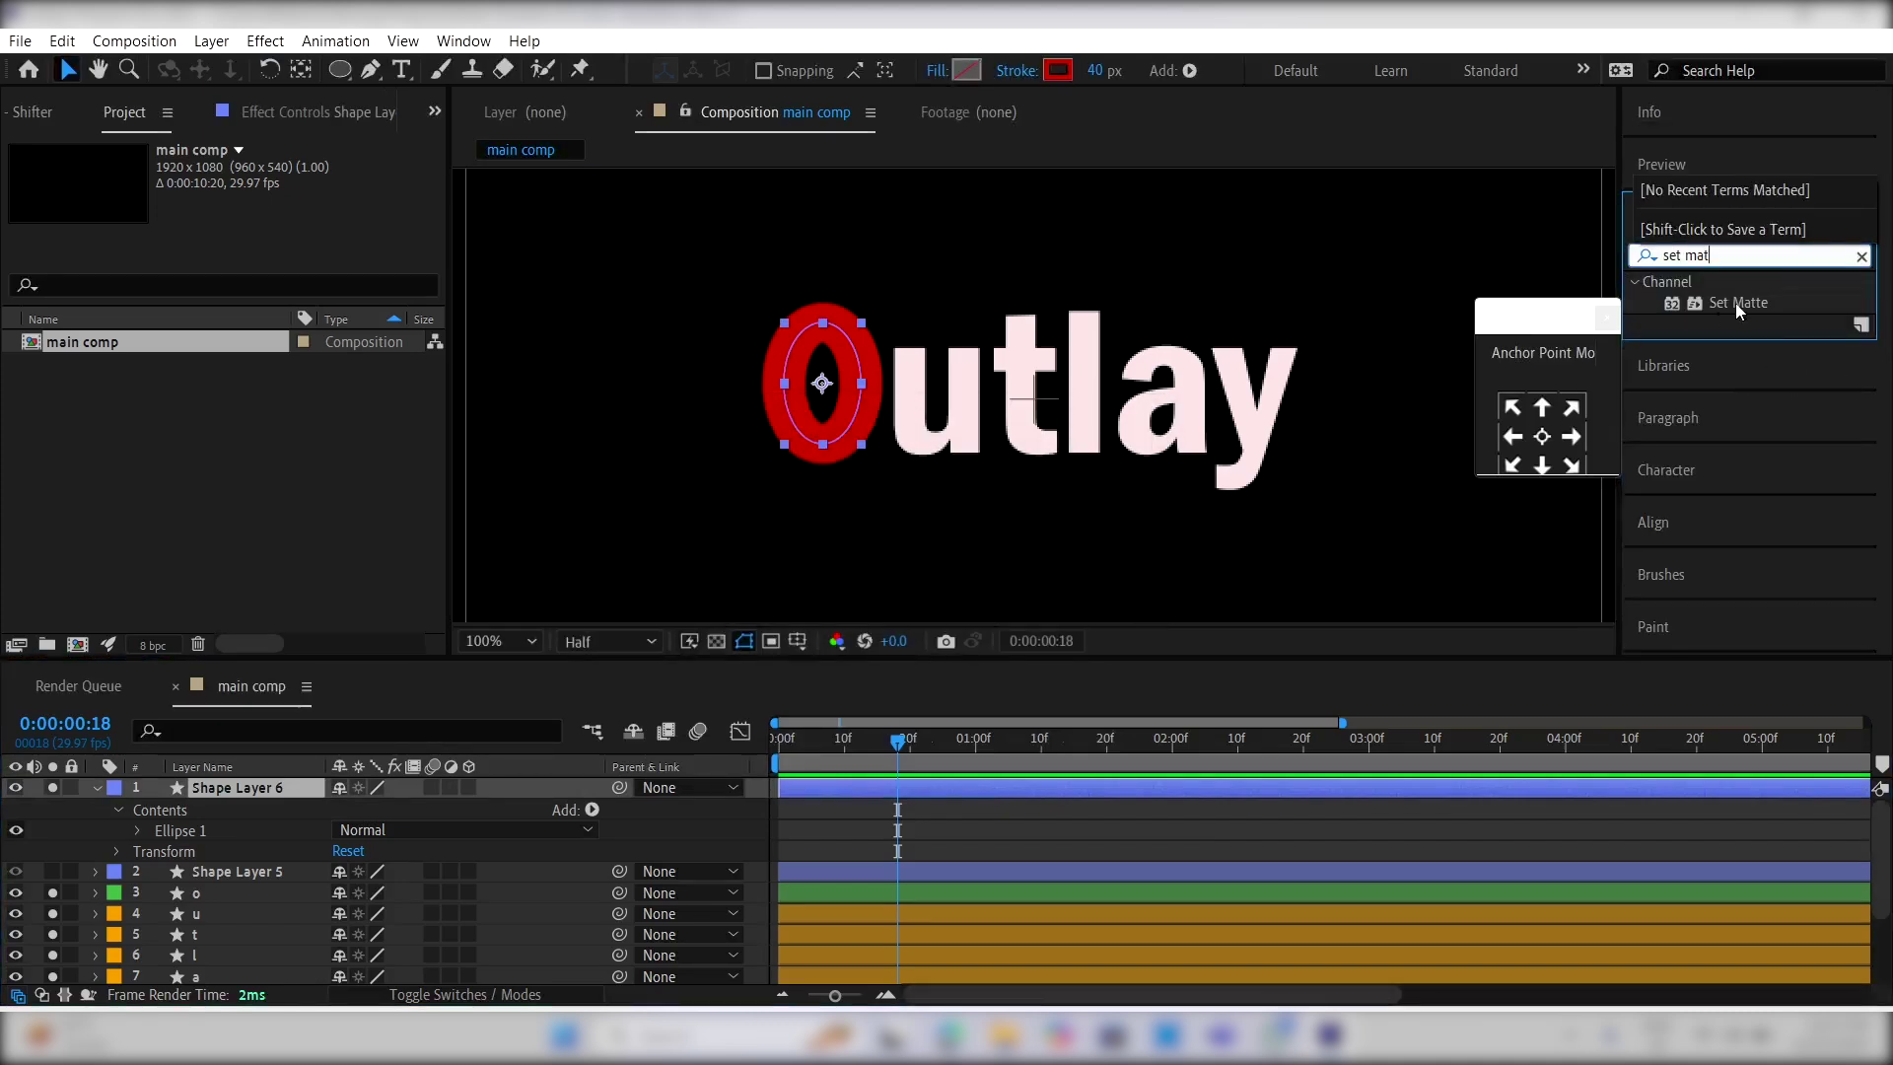
pyautogui.doubleClick(1735, 304)
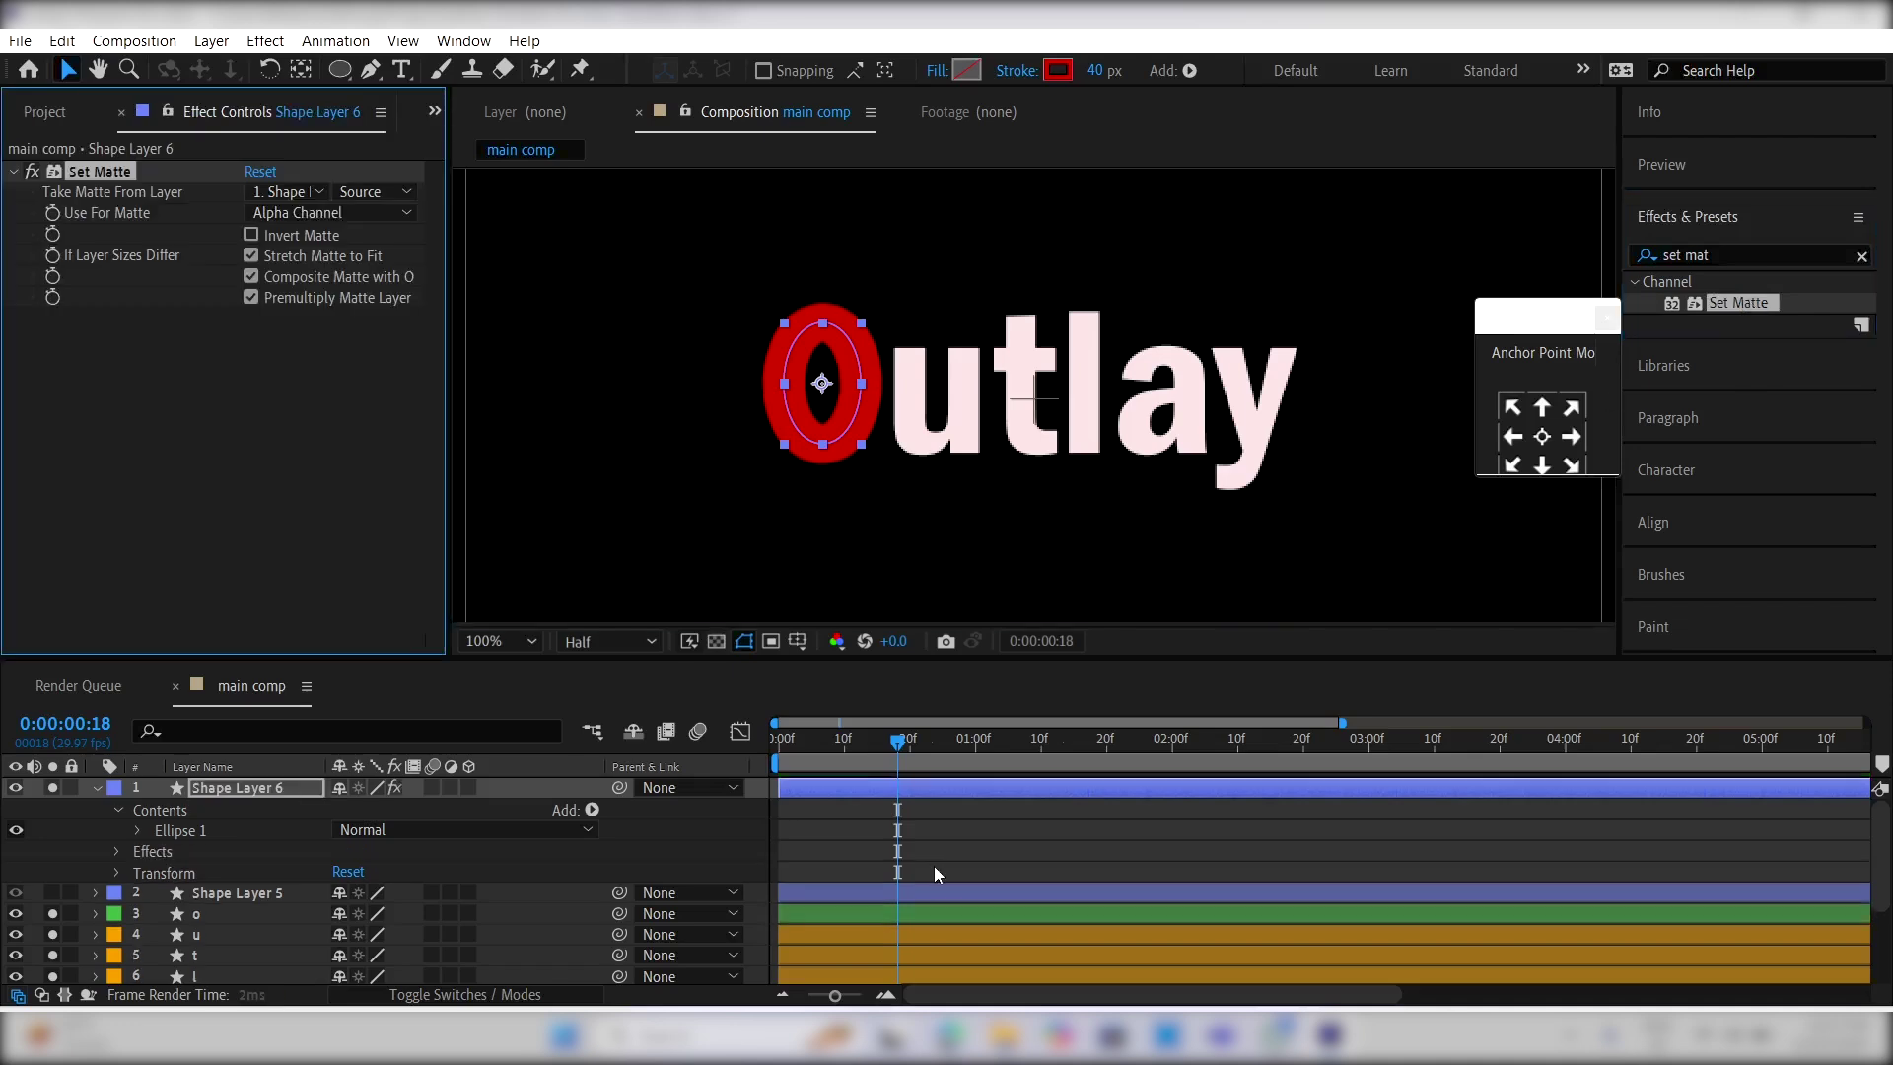
pyautogui.click(893, 789)
pyautogui.click(286, 191)
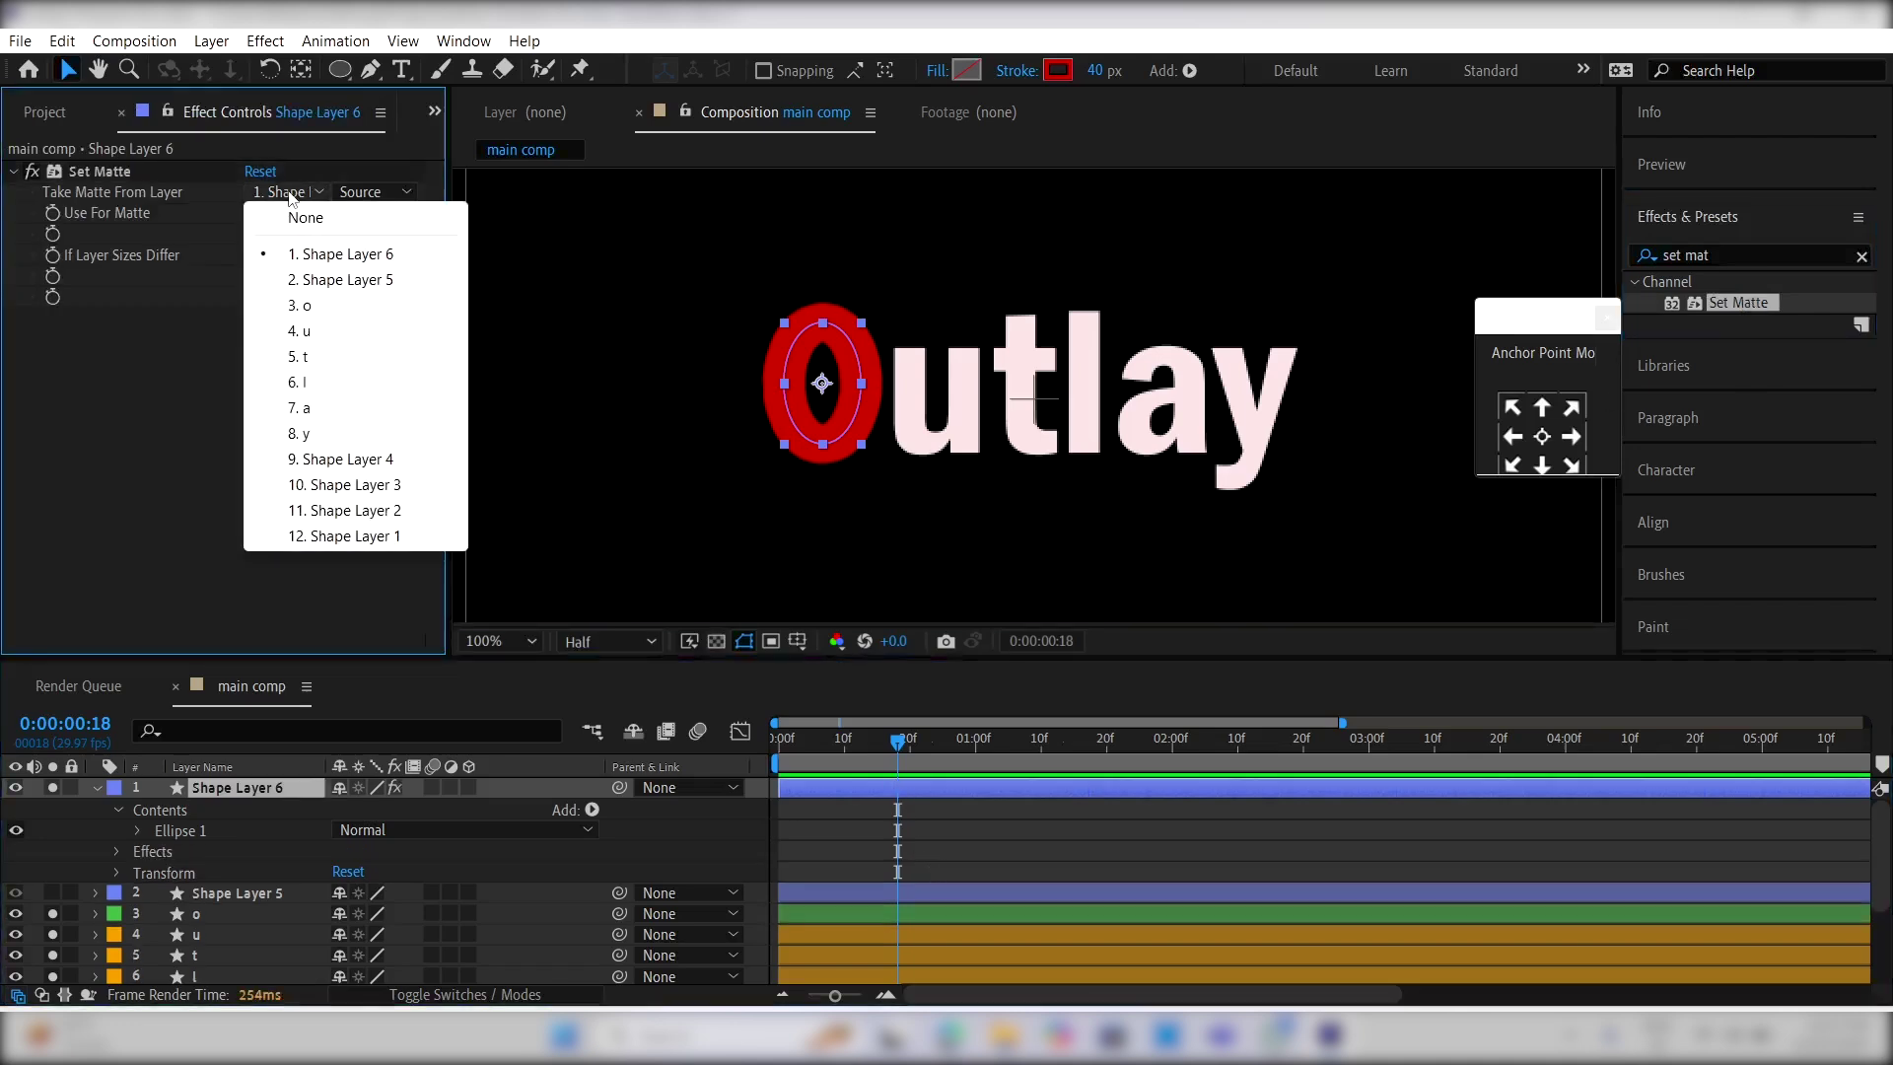
pyautogui.click(314, 306)
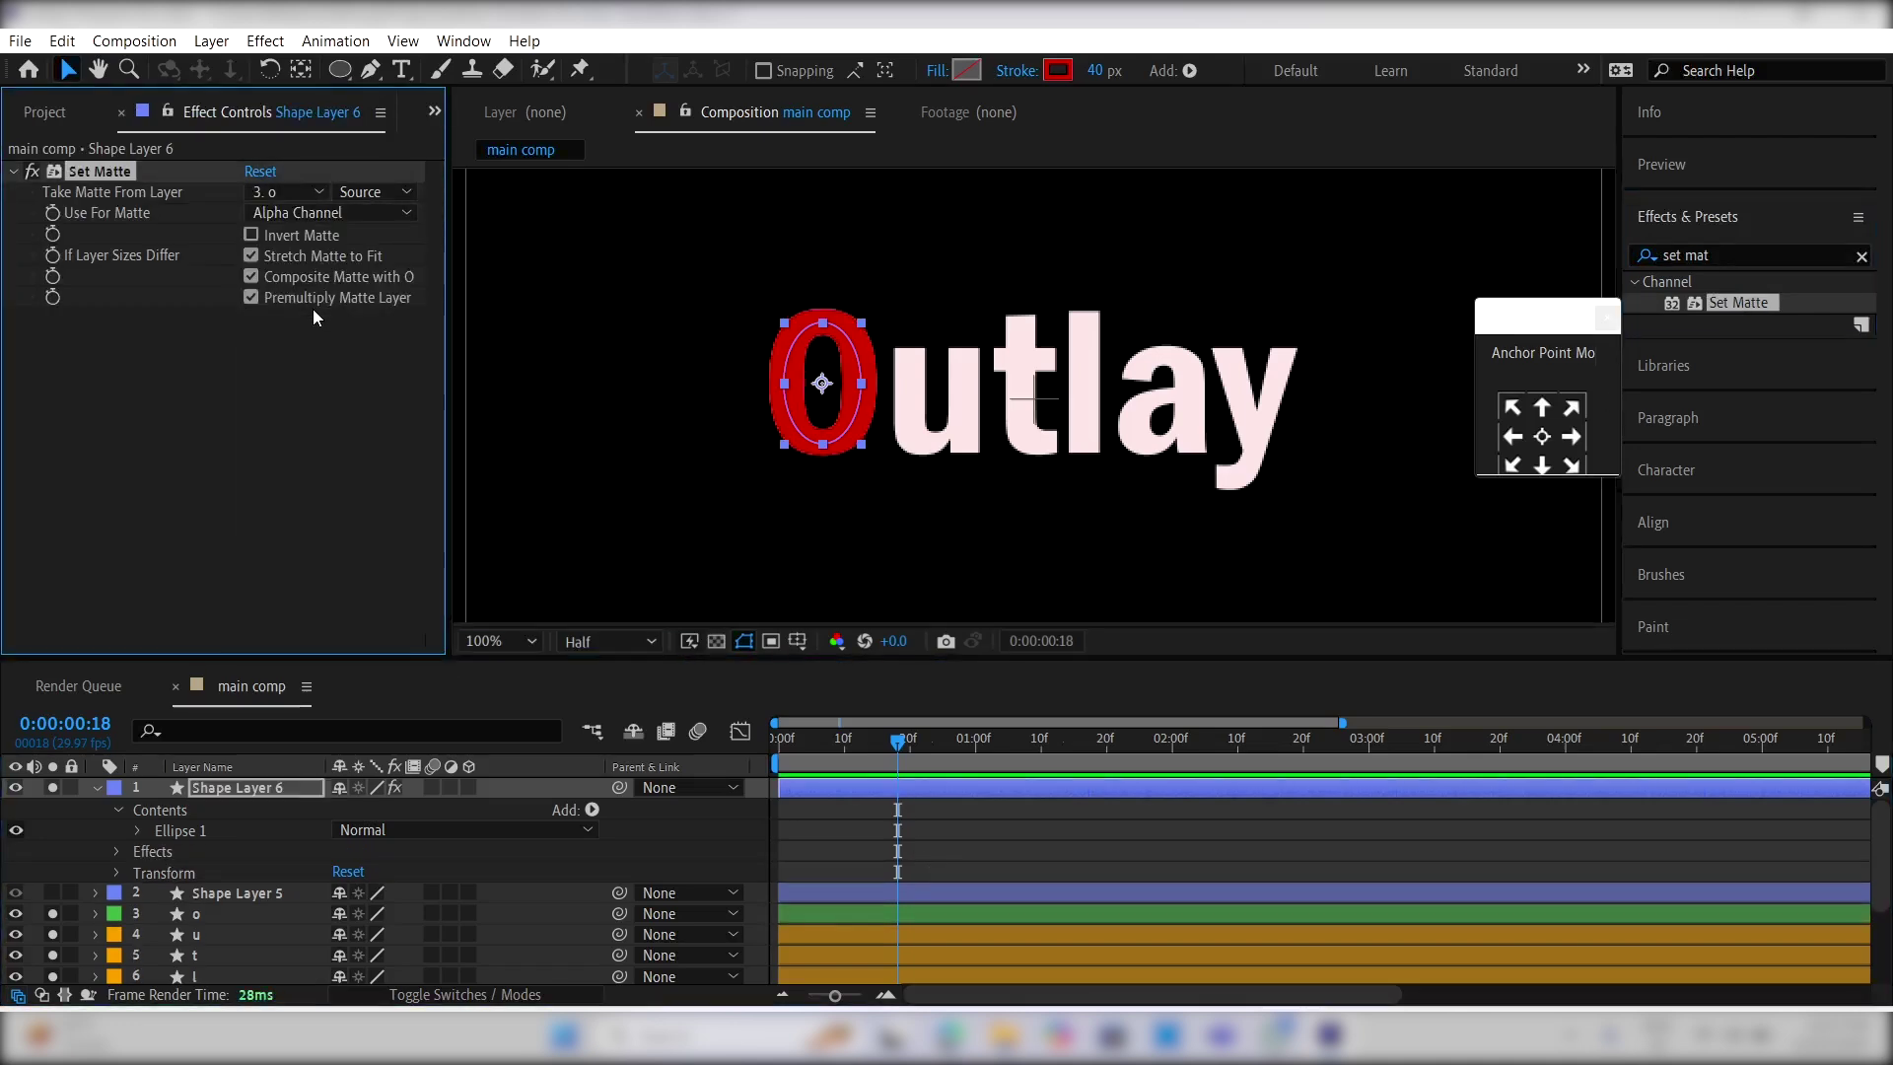
pyautogui.click(211, 915)
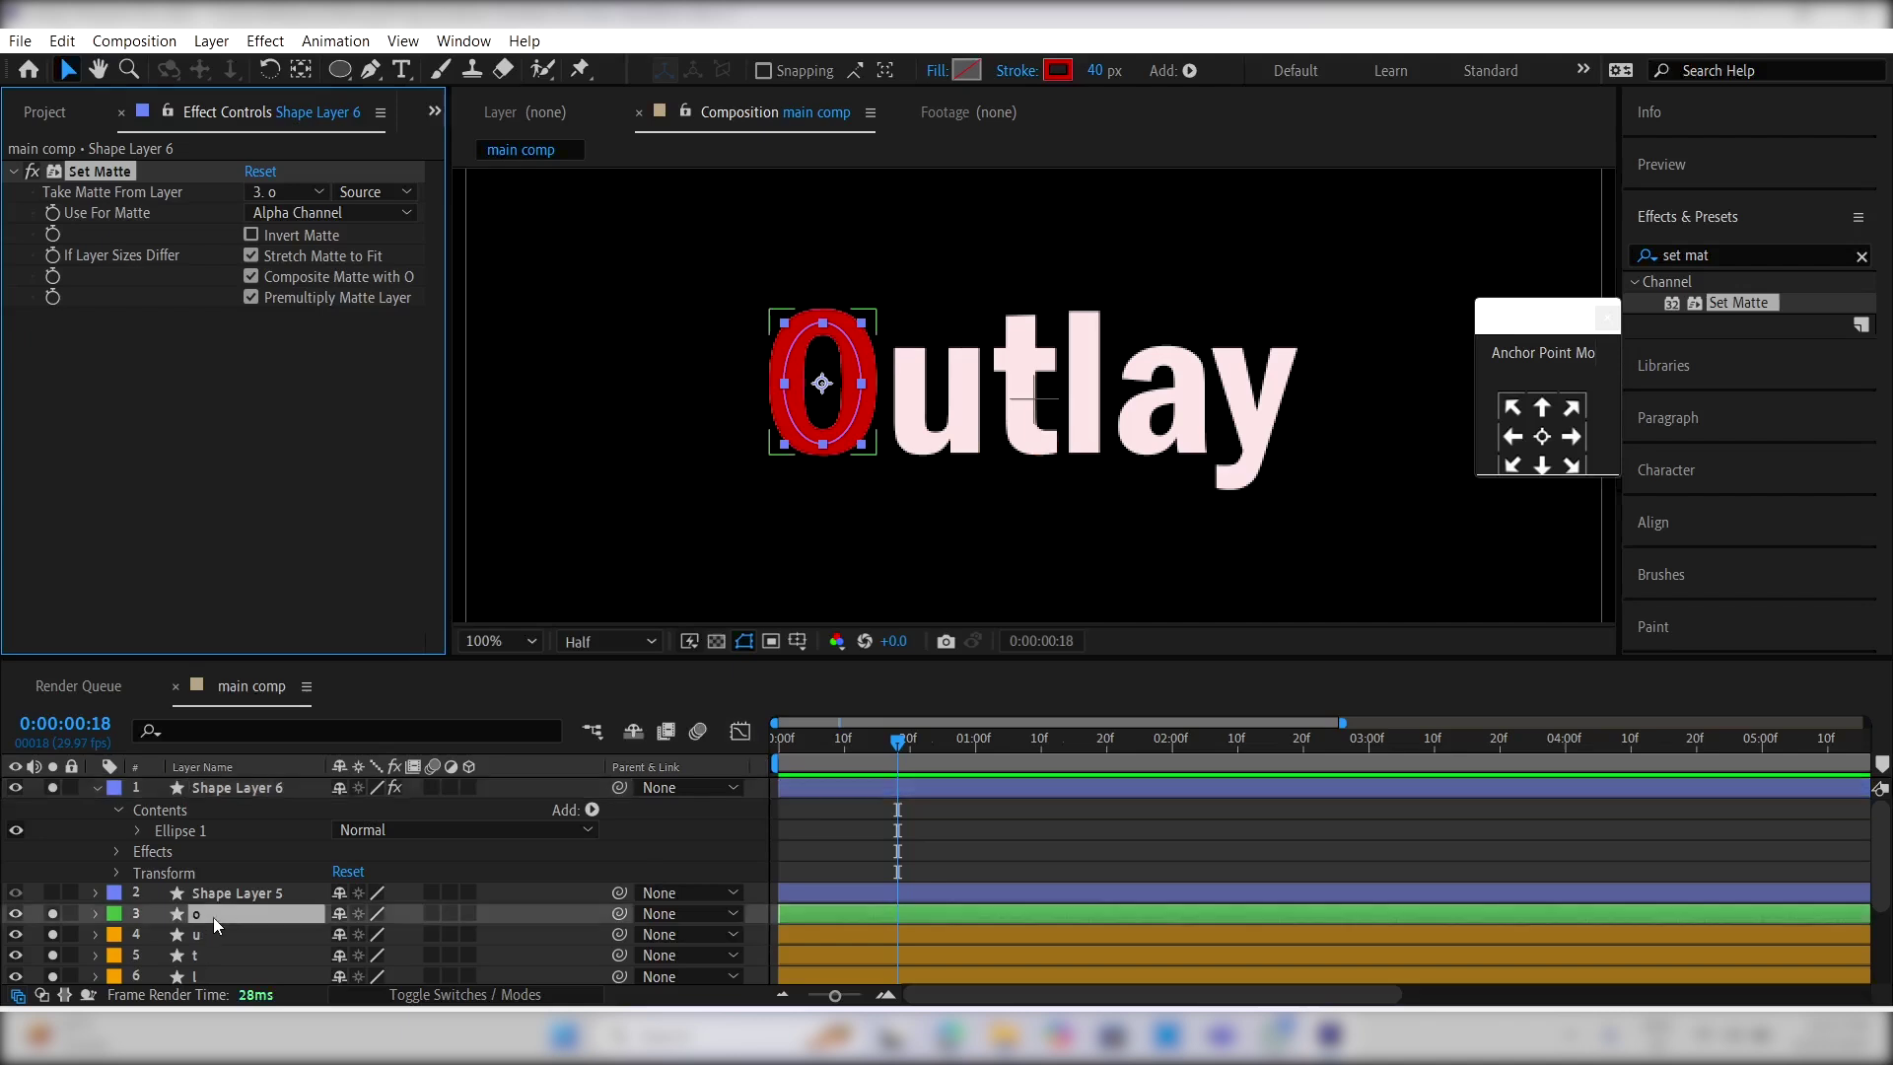
# Step: Hide the o layer, mark it as shy and hide shy layers from the timeline
pyautogui.click(15, 913)
pyautogui.click(339, 913)
pyautogui.click(633, 731)
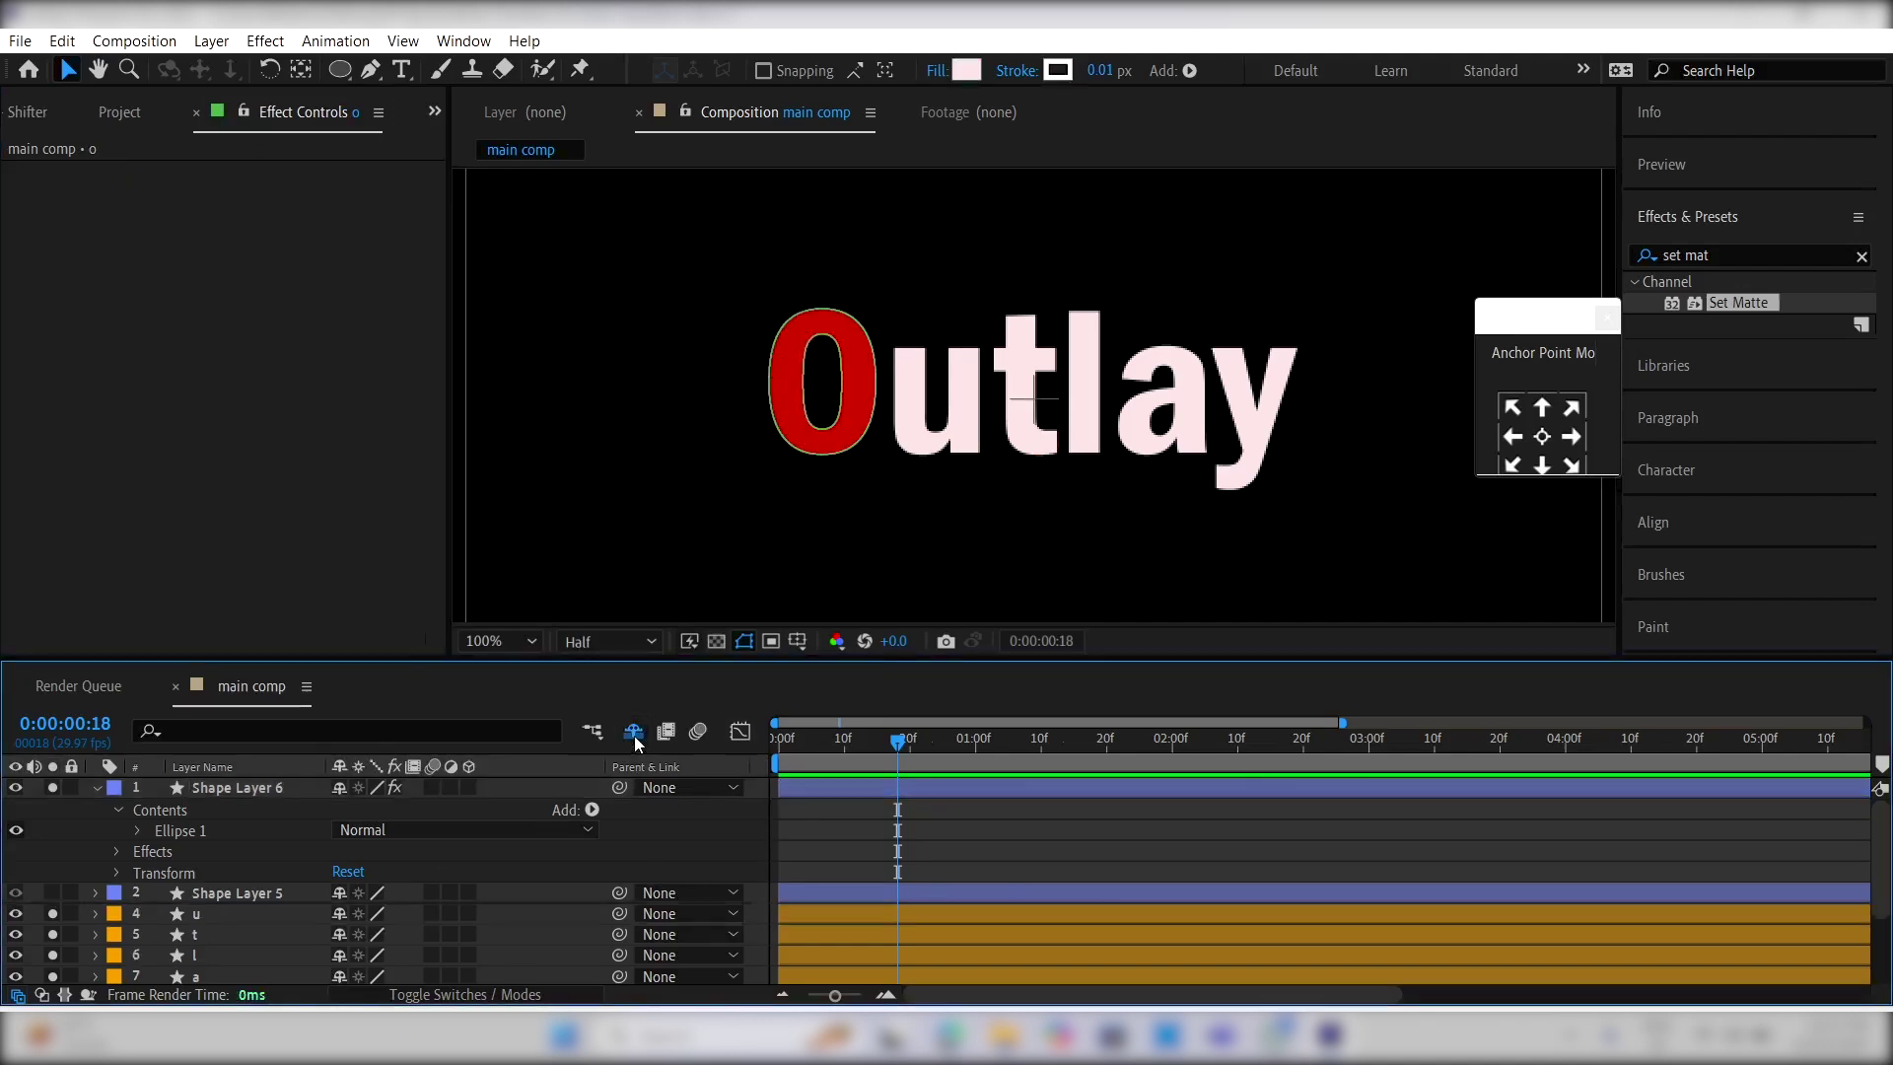
# Step: Change the stroke color of the ellipse over the O to white (FFFFFF)
pyautogui.click(874, 847)
pyautogui.click(861, 786)
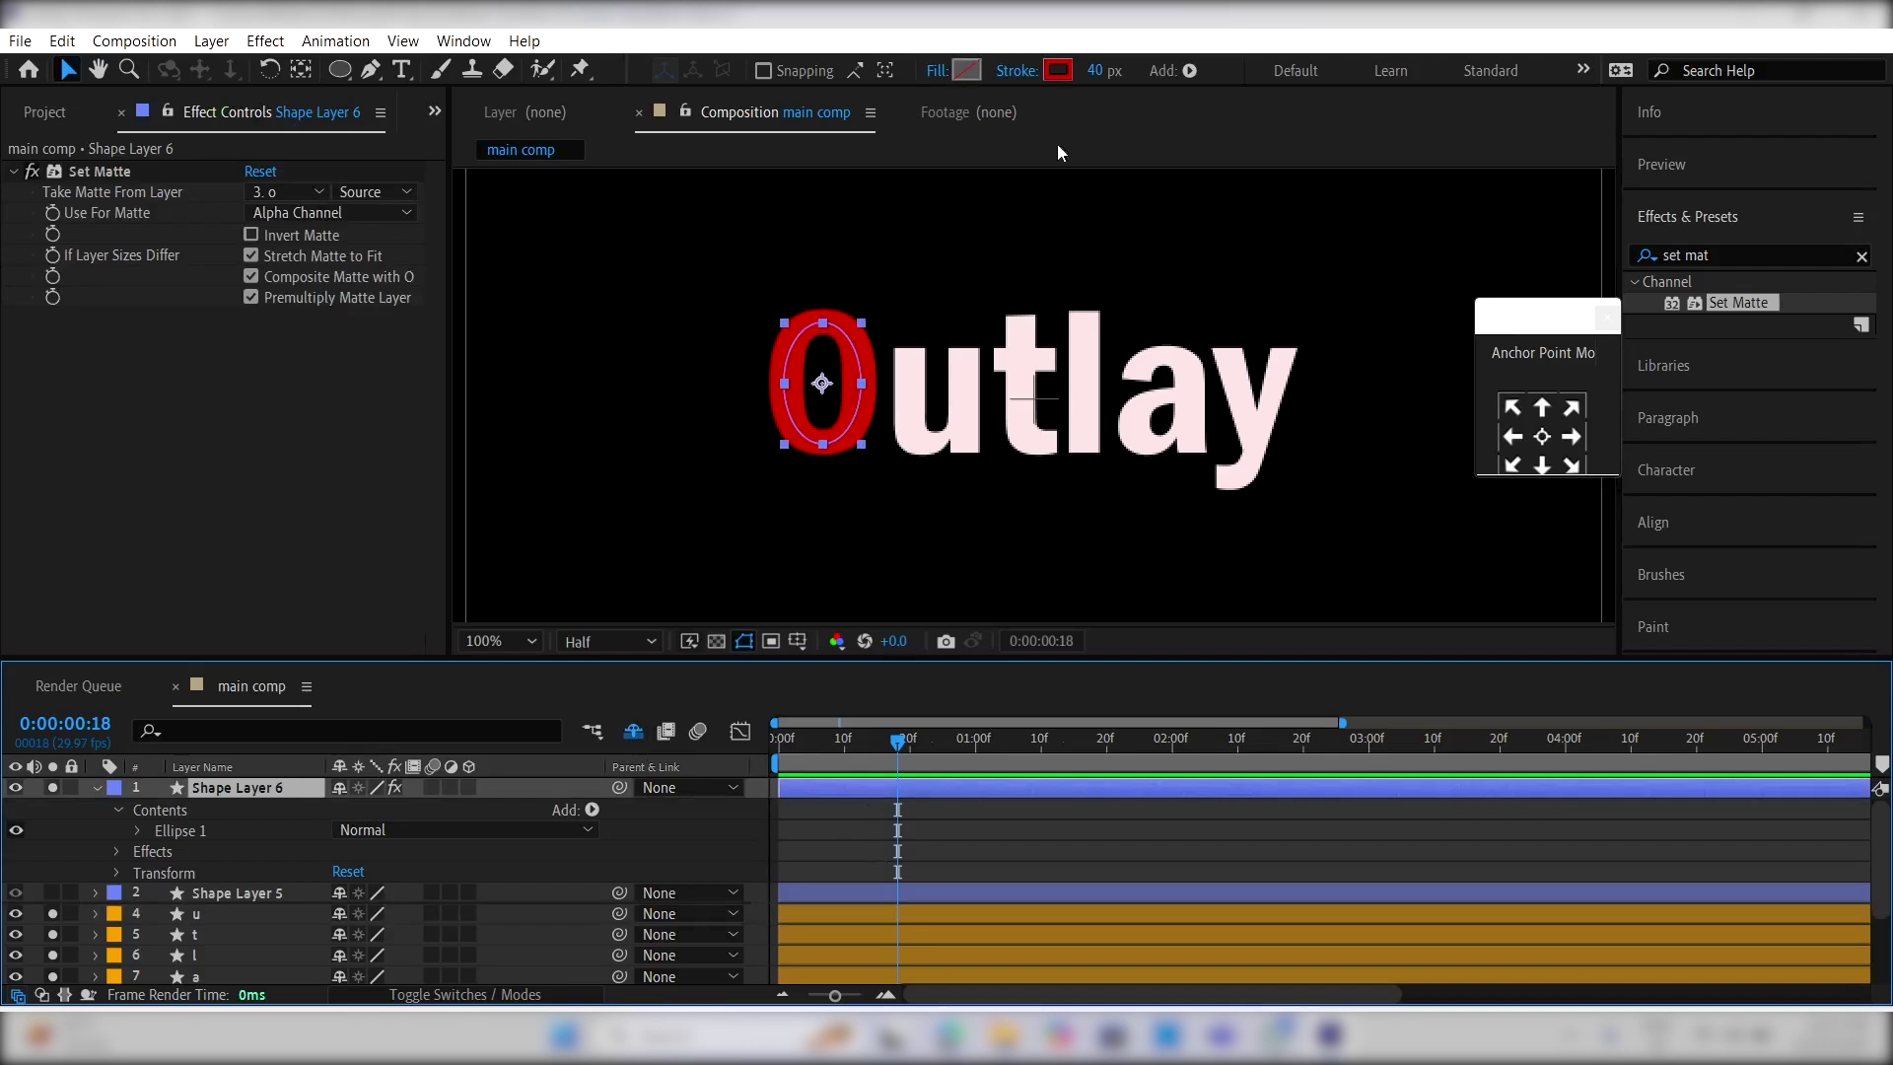
pyautogui.click(1058, 70)
pyautogui.moveTo(285, 493); pyautogui.dragTo(104, 417)
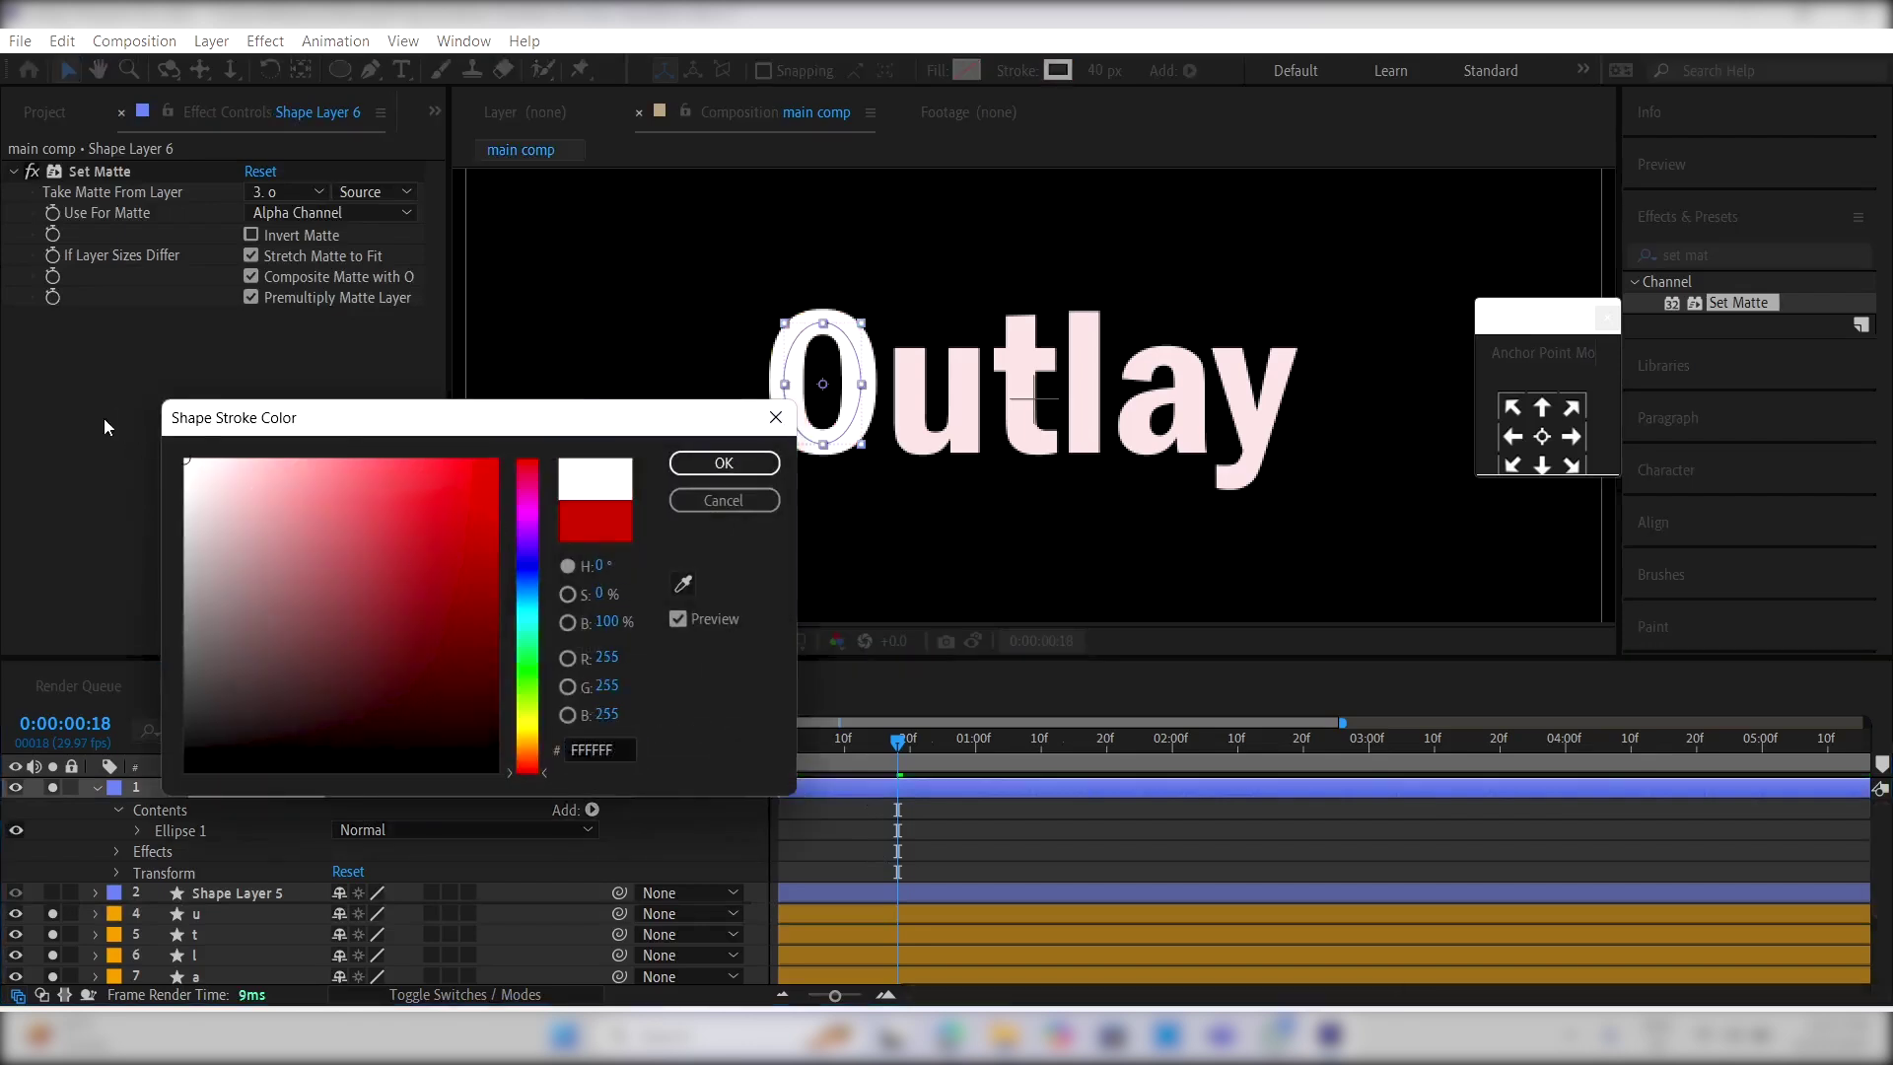
pyautogui.click(712, 463)
# Step: Add Trim Paths to the ellipse layer and keyframe End from 0% at 0:00:00:18 to 100% at 0:00:01:01
pyautogui.click(1190, 70)
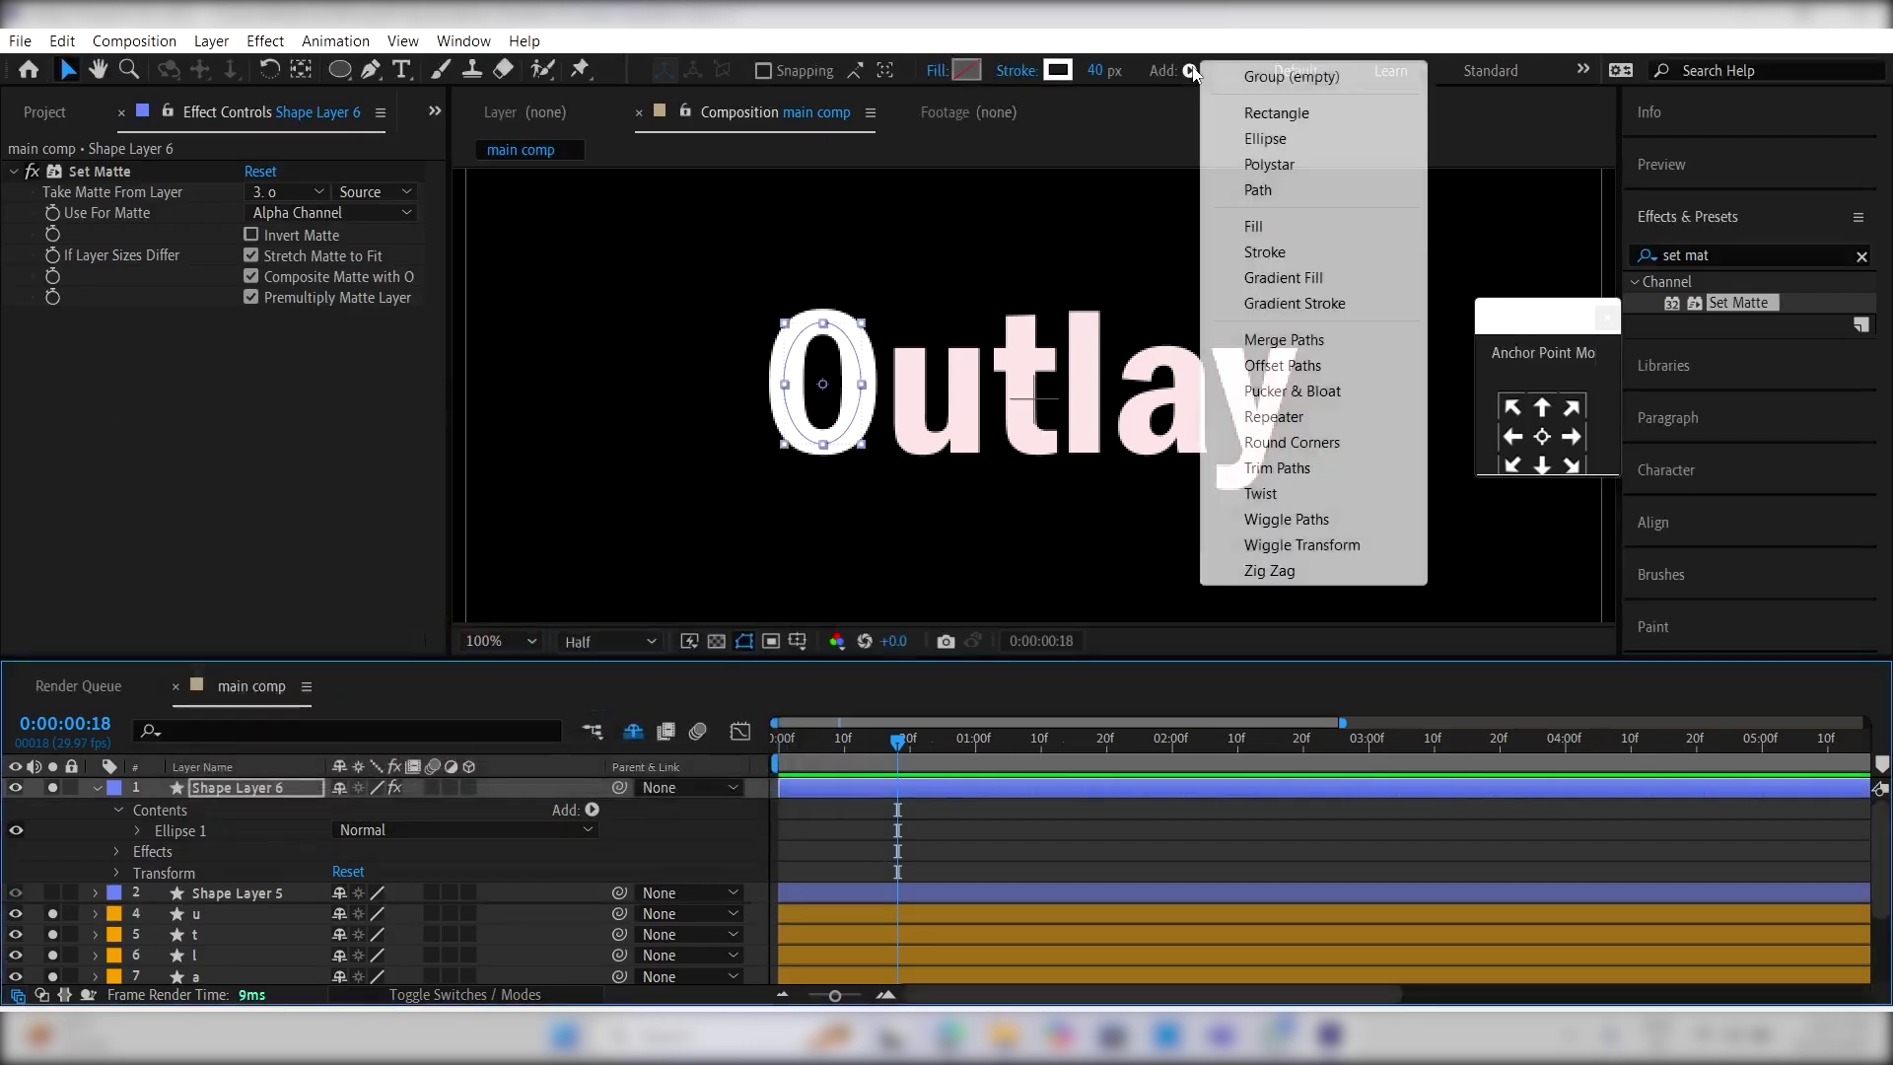
pyautogui.click(1277, 467)
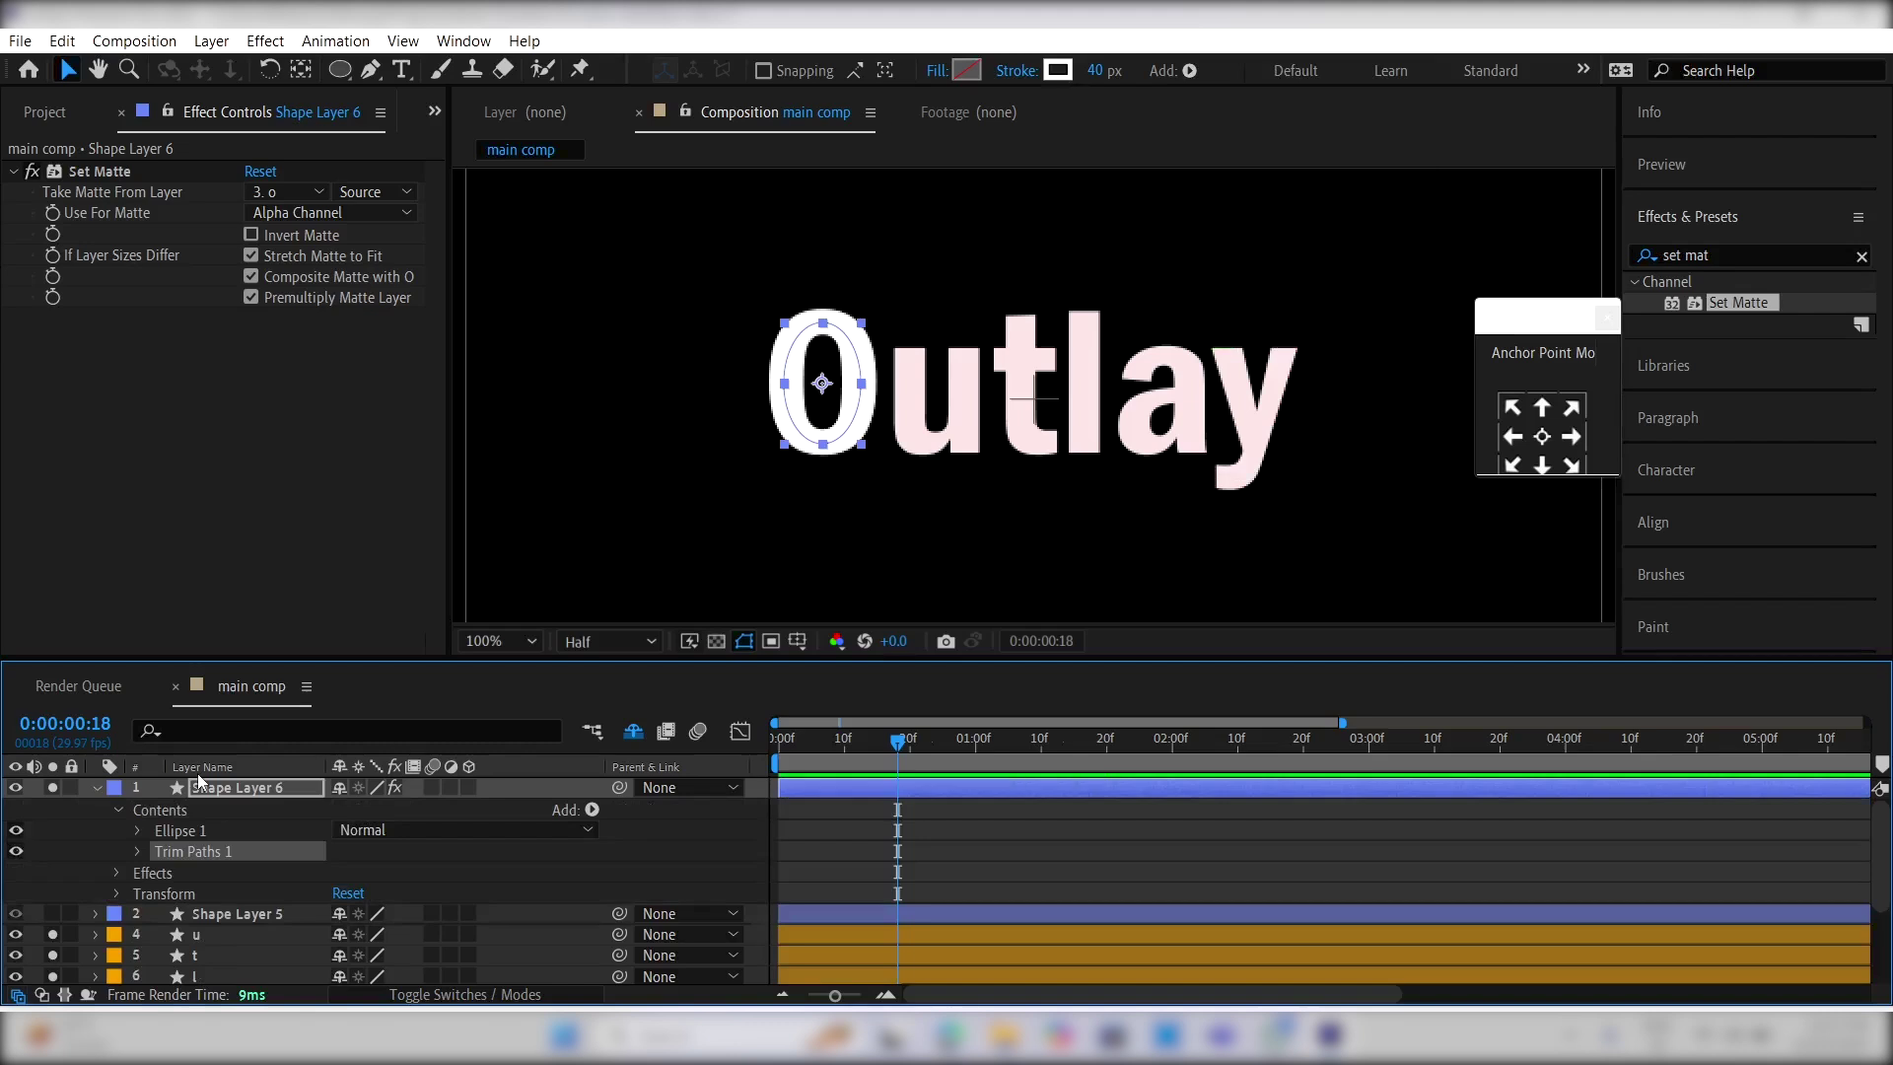
pyautogui.click(137, 851)
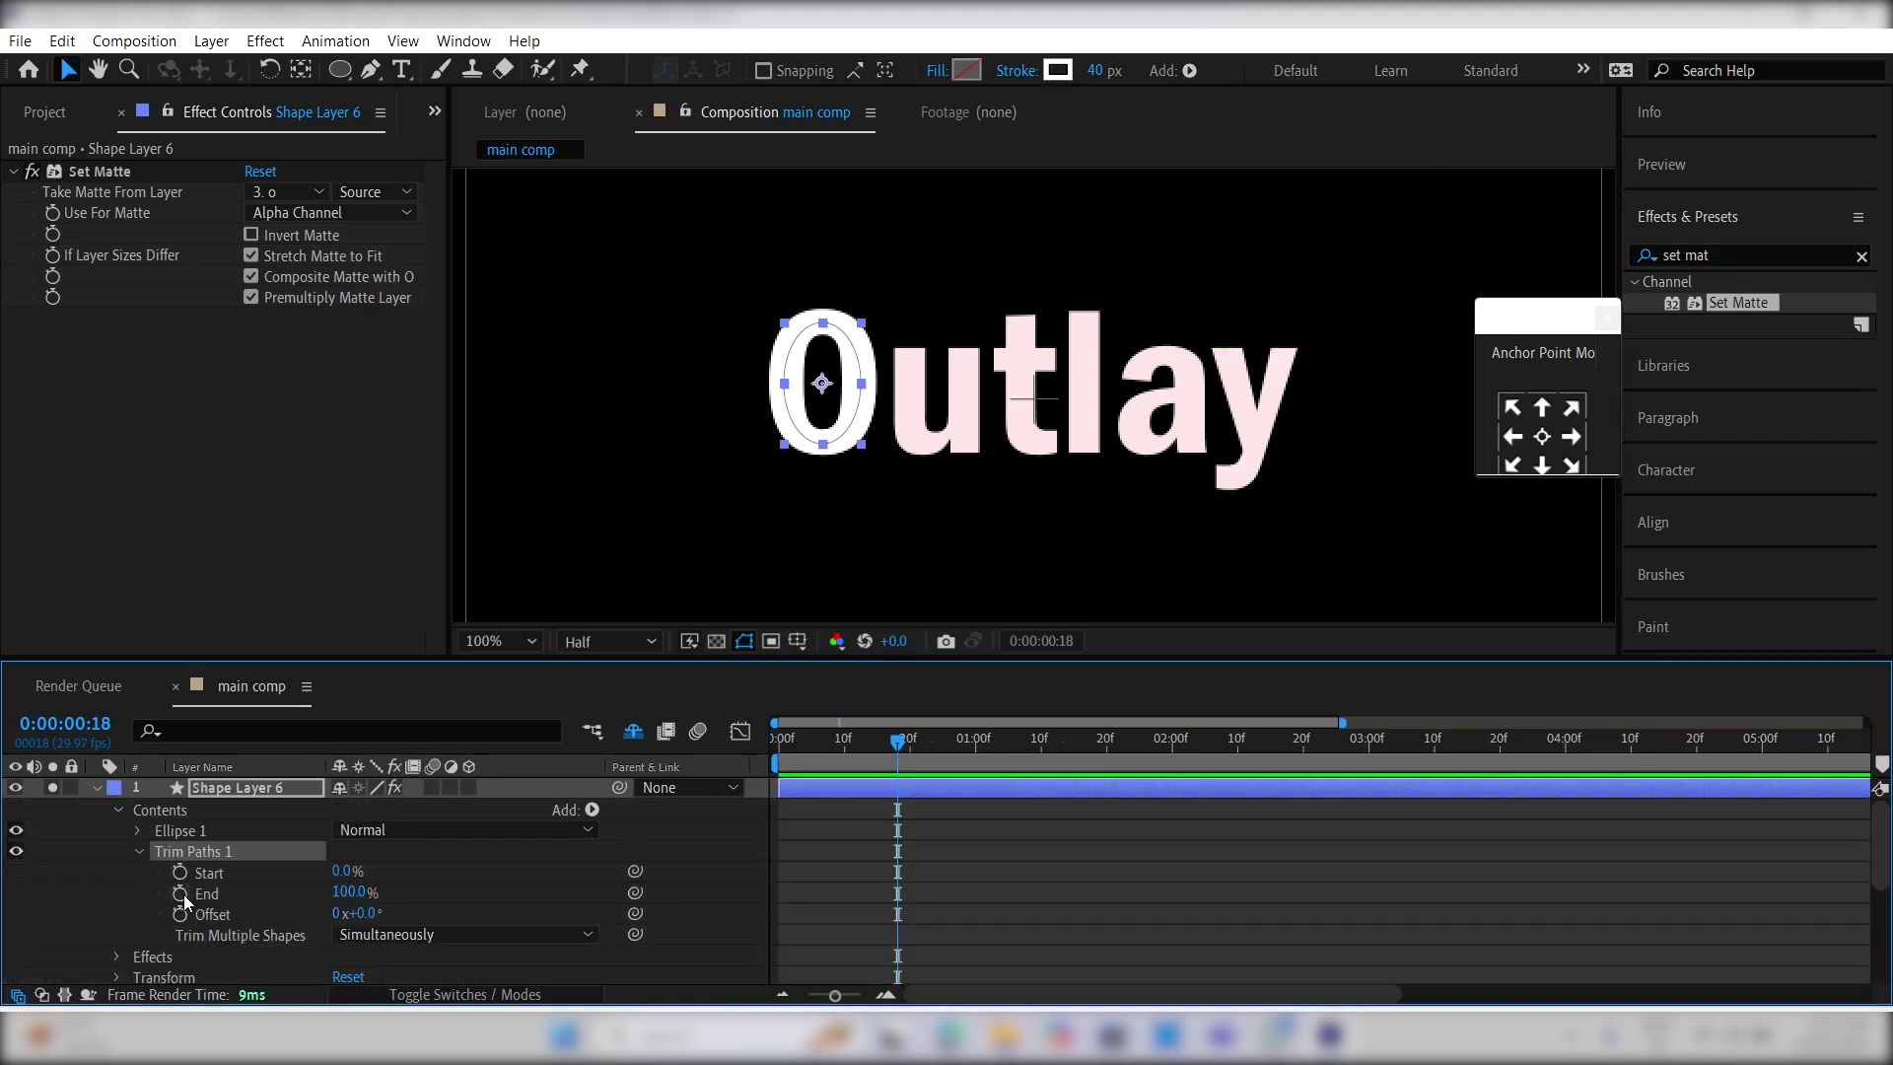
pyautogui.click(179, 892)
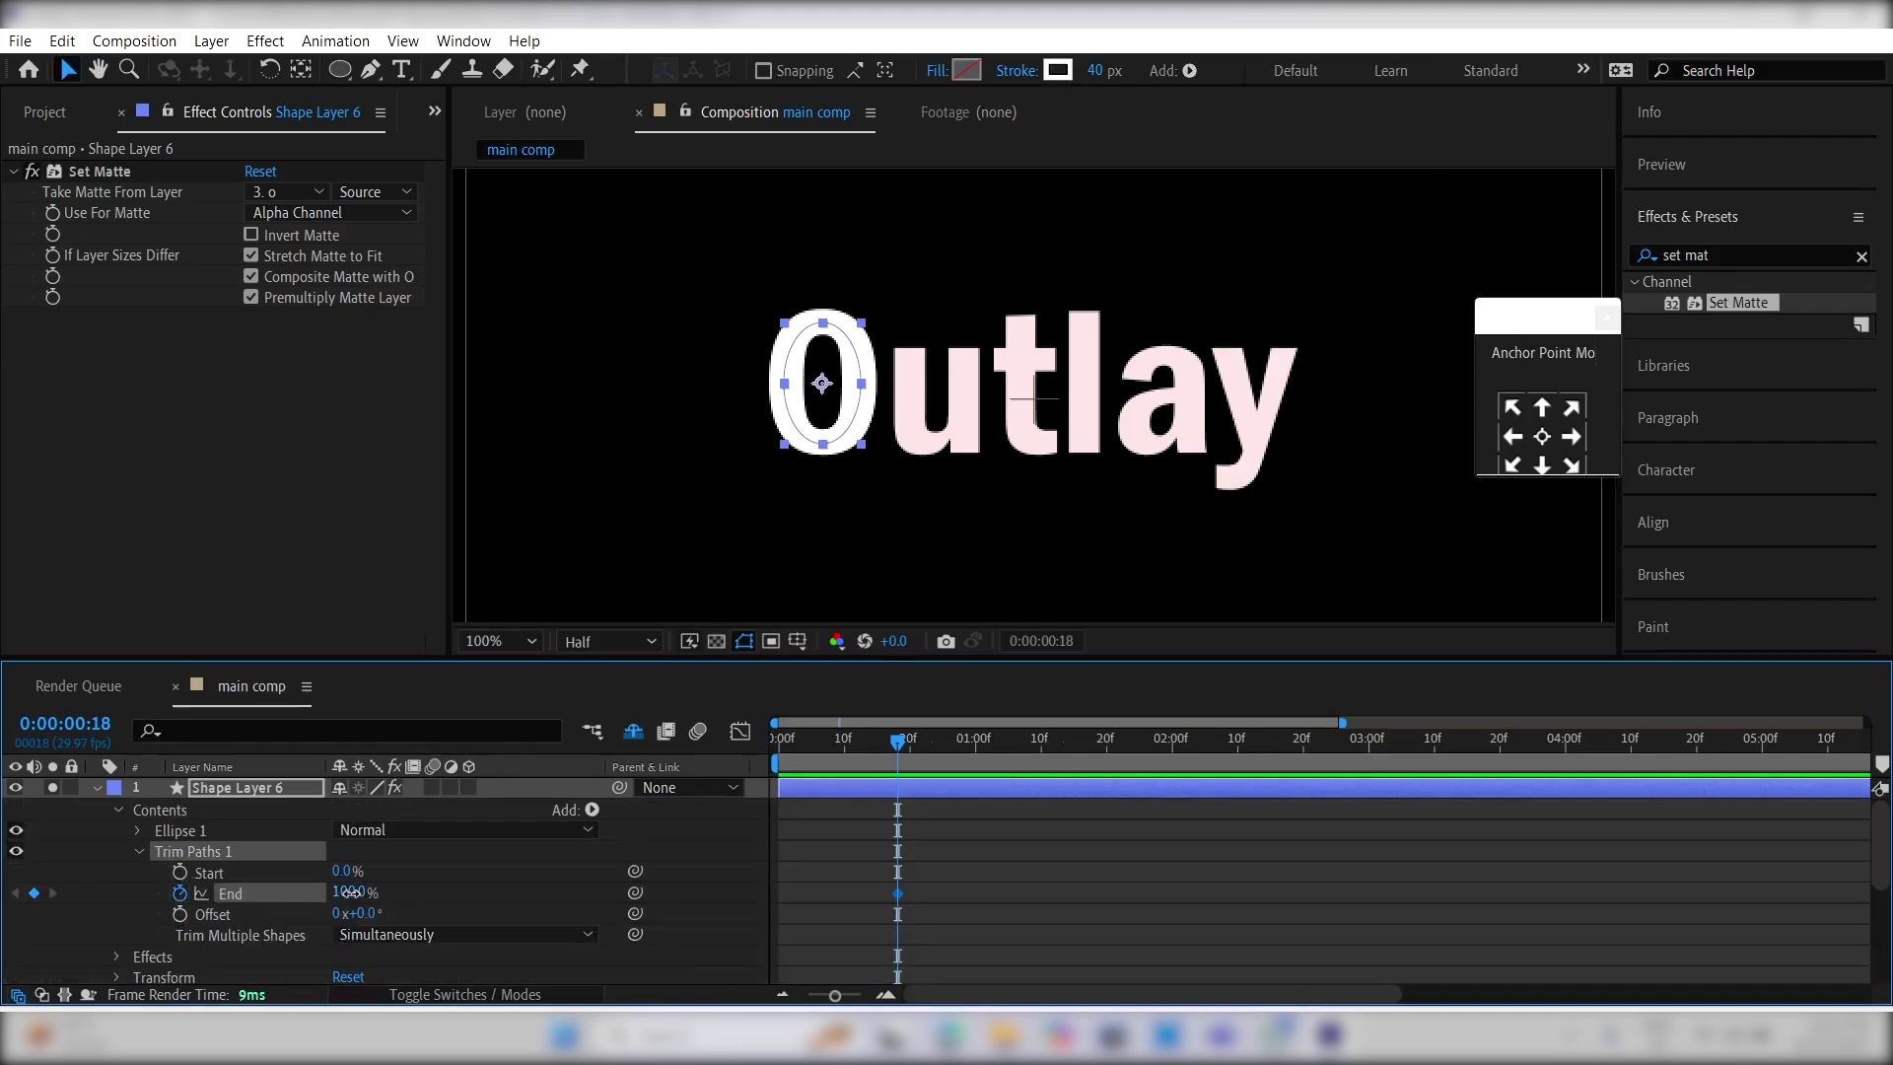
pyautogui.moveTo(350, 892); pyautogui.dragTo(163, 897)
pyautogui.moveTo(911, 749); pyautogui.dragTo(980, 753)
pyautogui.moveTo(335, 893); pyautogui.dragTo(522, 883)
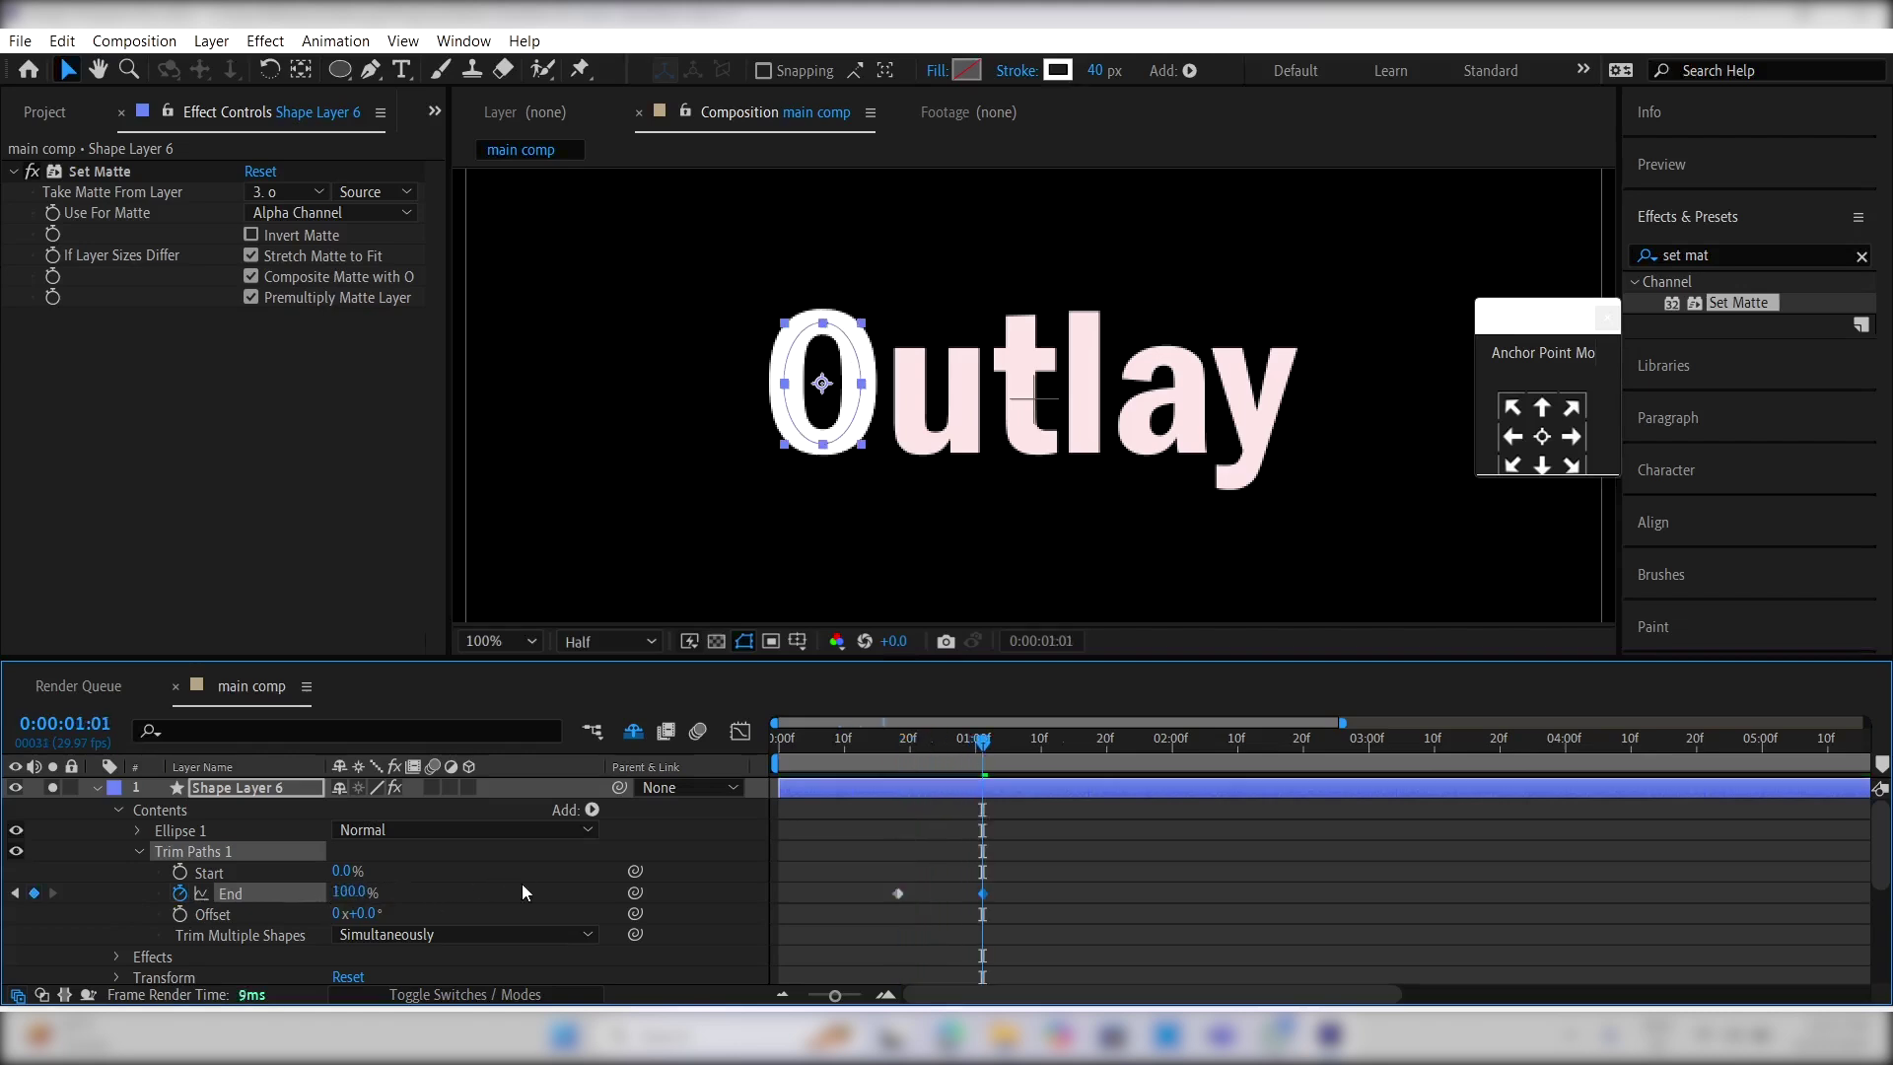
# Step: Set the line cap of the ellipse's stroke to Round Cap
pyautogui.click(274, 788)
pyautogui.click(259, 729)
pyautogui.write('a')
pyautogui.press('BackSpace')
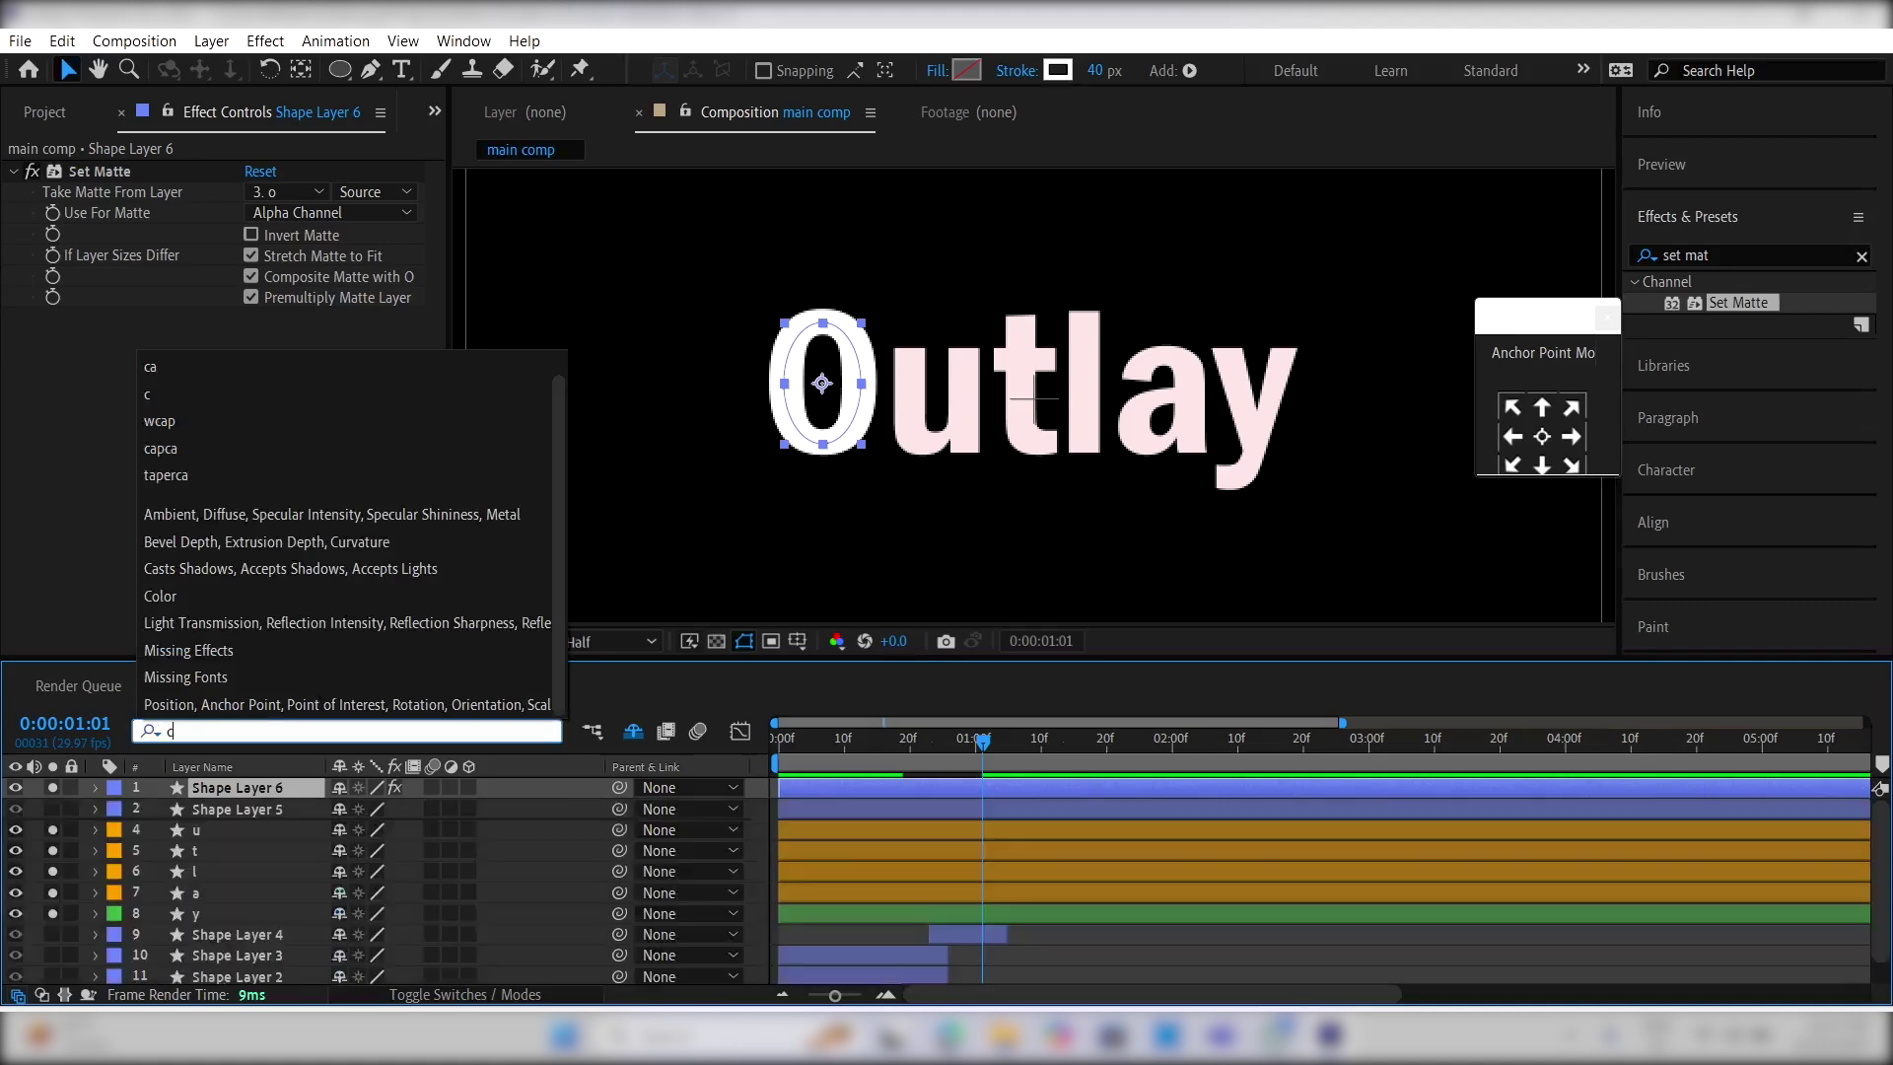
pyautogui.write('cap')
pyautogui.click(388, 871)
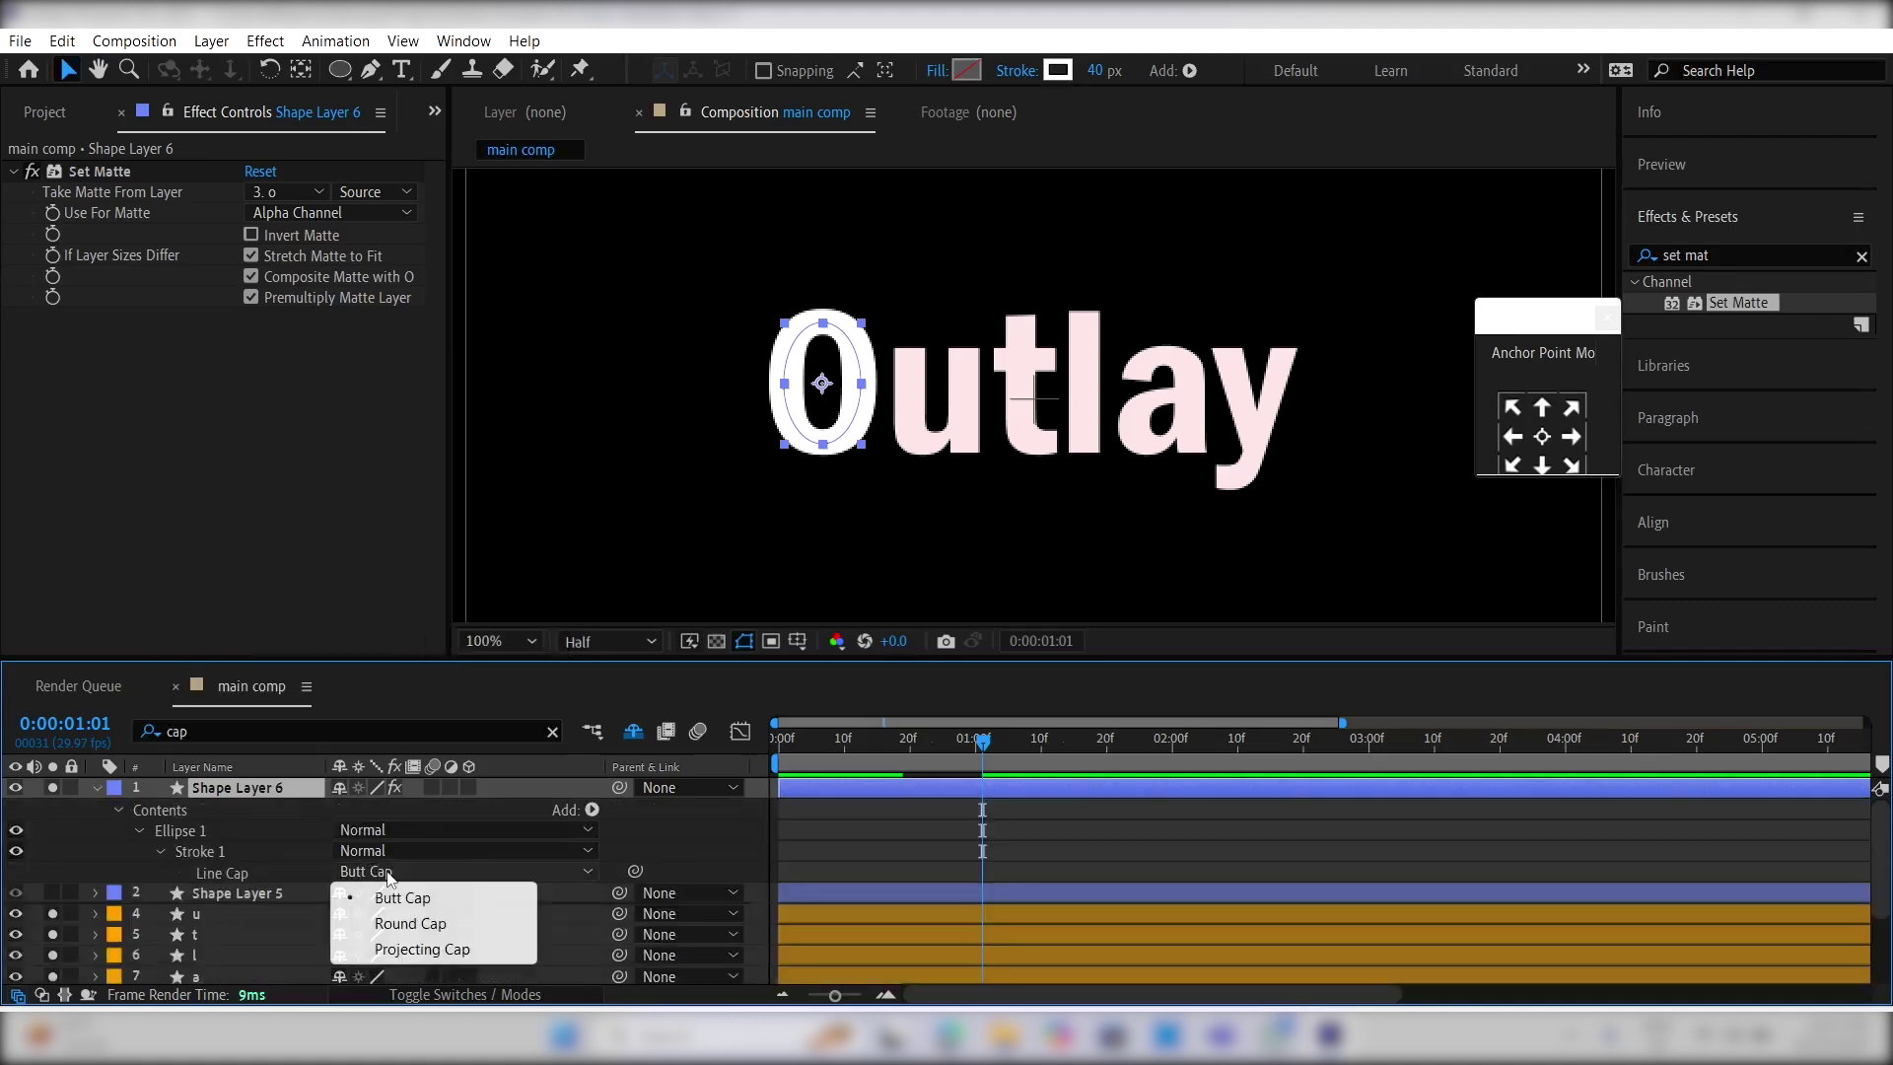
pyautogui.click(424, 924)
pyautogui.press('pageup')
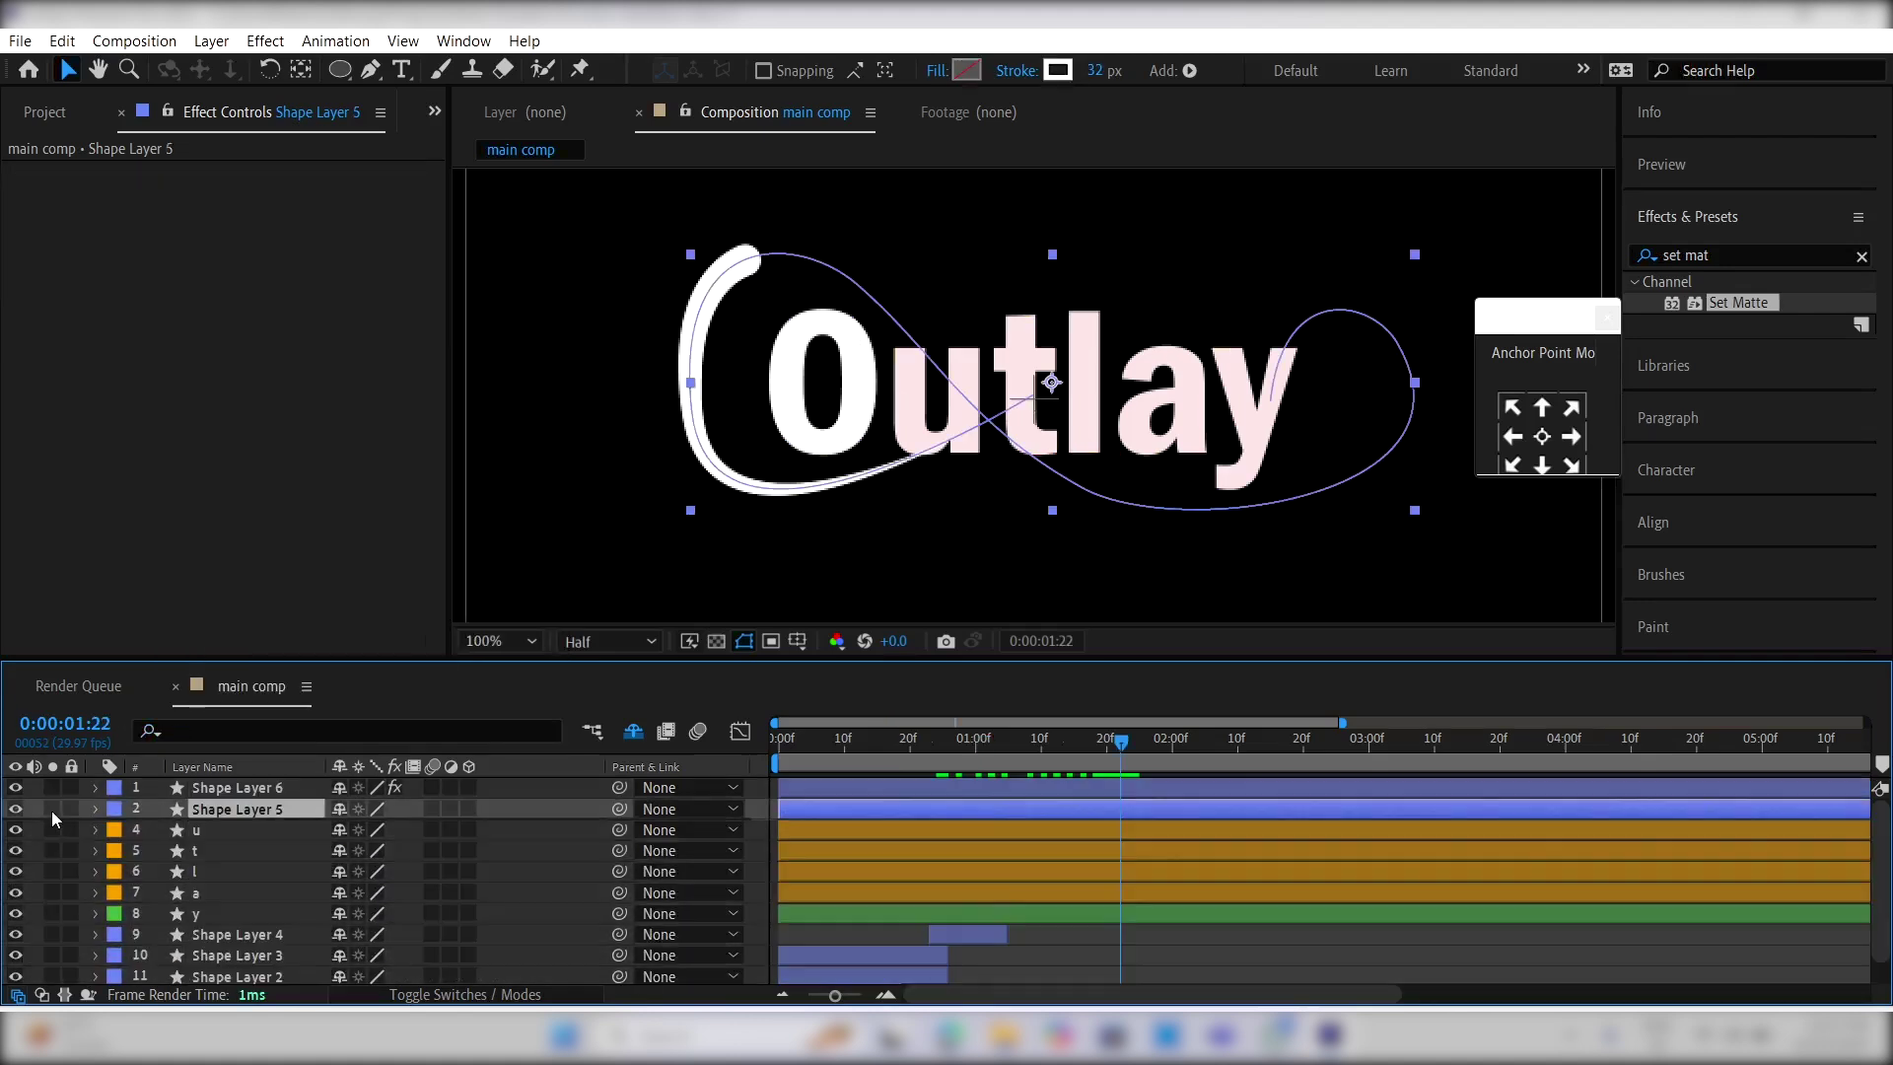
# Step: Solo the looping stroke's layer and the ellipse layer, and rename the ellipse layer to "o revel"
pyautogui.click(52, 808)
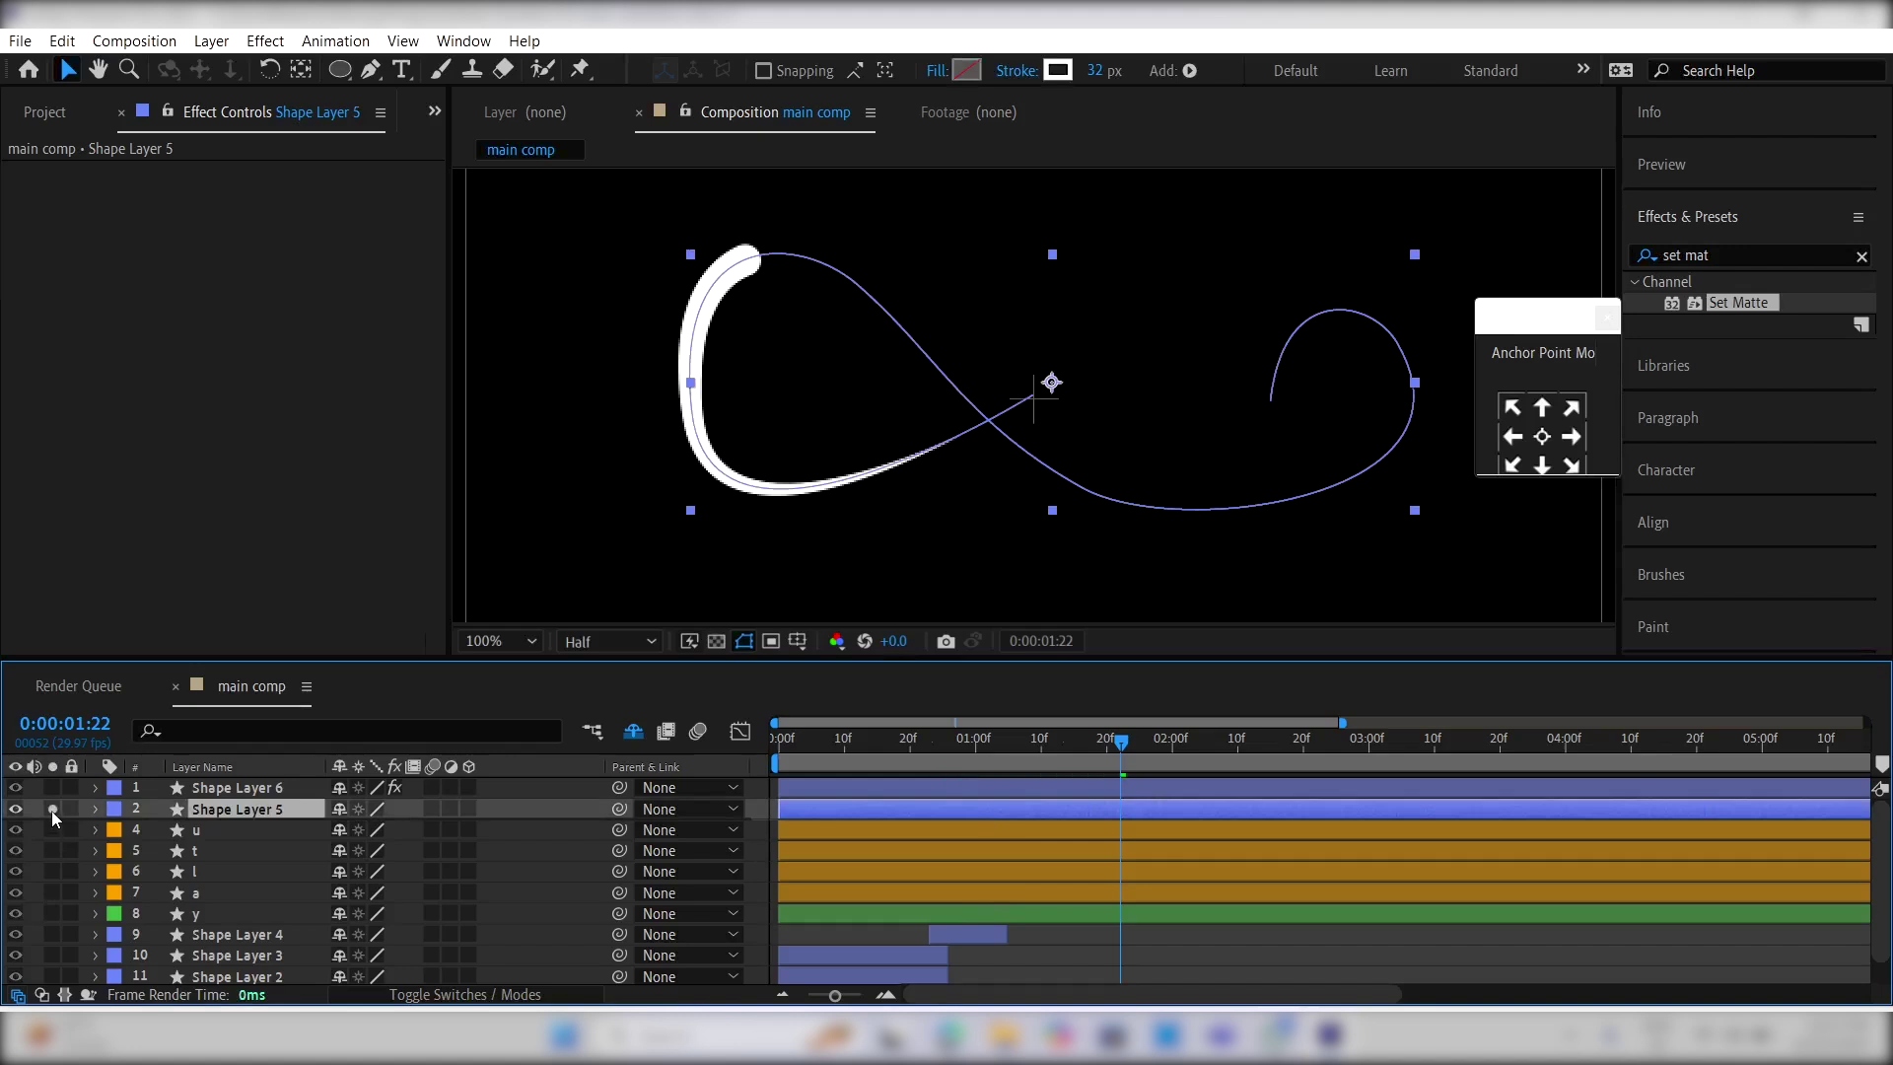
pyautogui.click(53, 788)
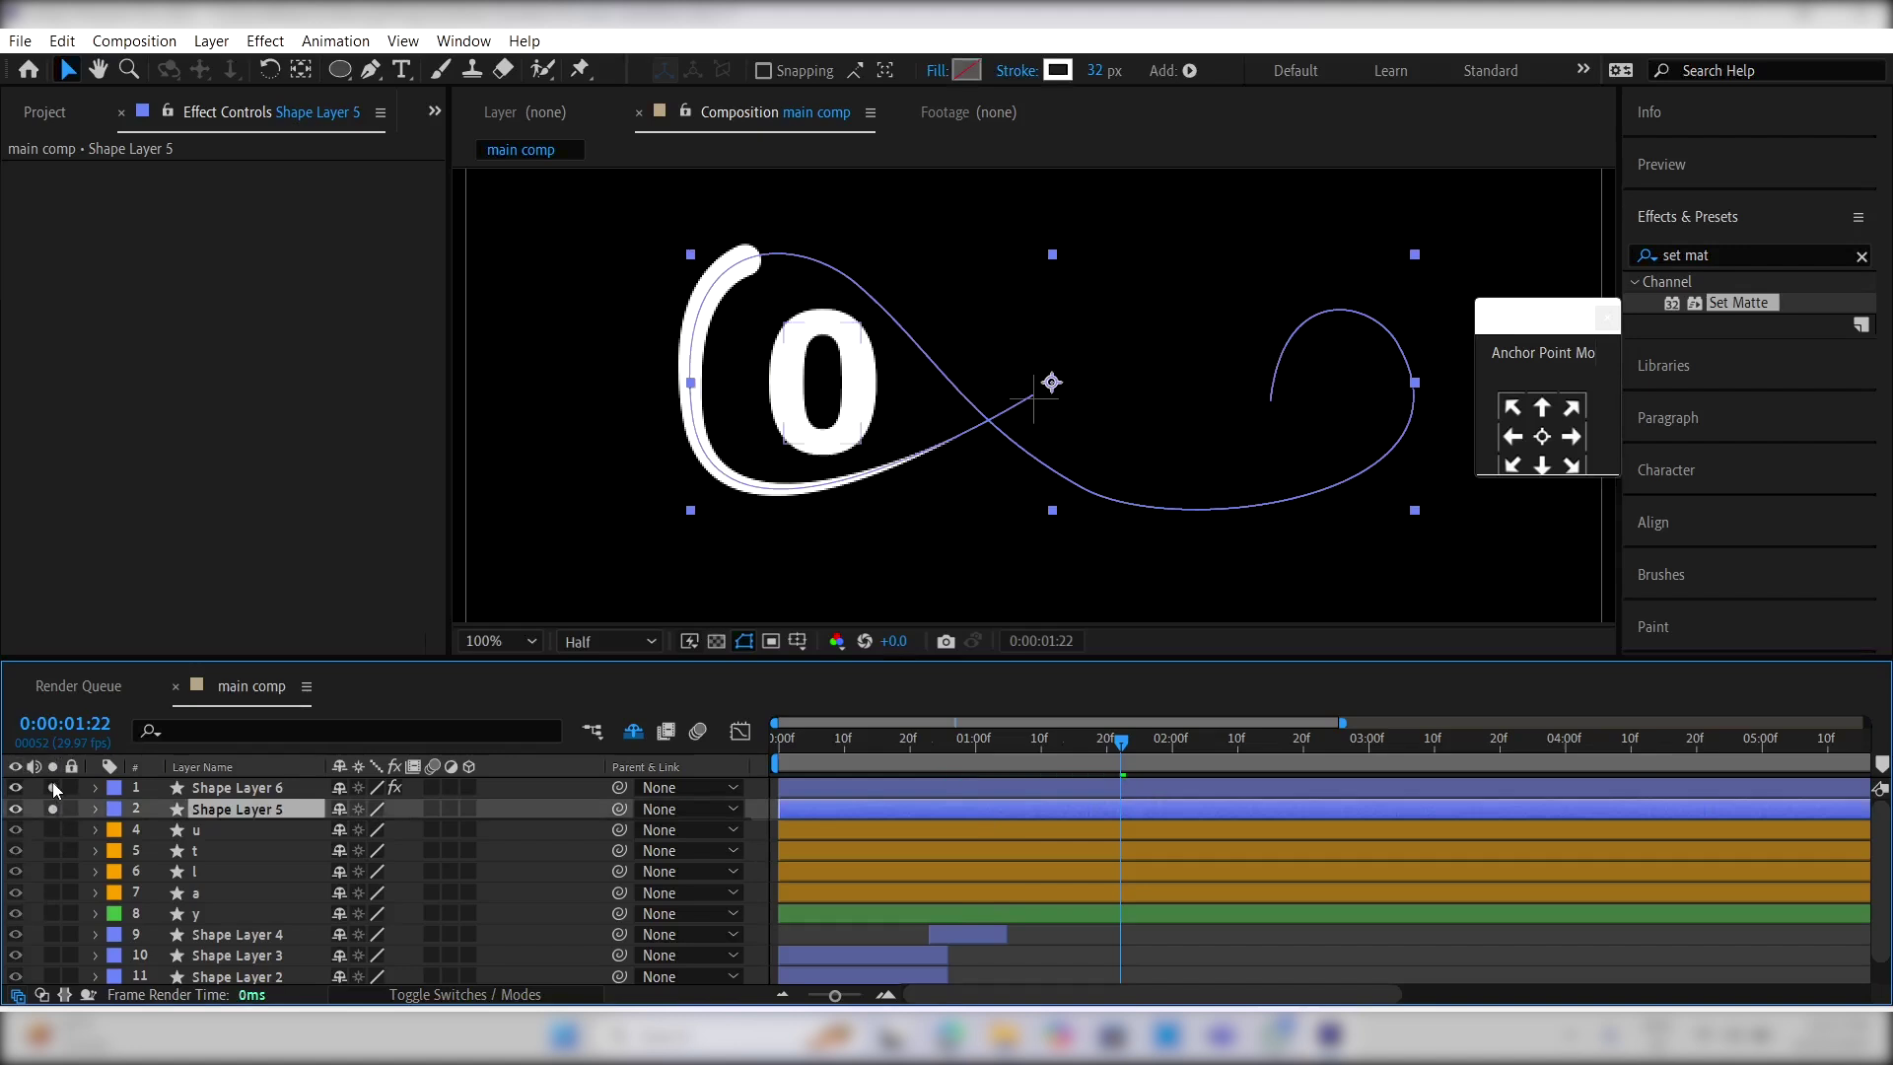
pyautogui.click(268, 785)
pyautogui.press('Return')
pyautogui.write('o revel')
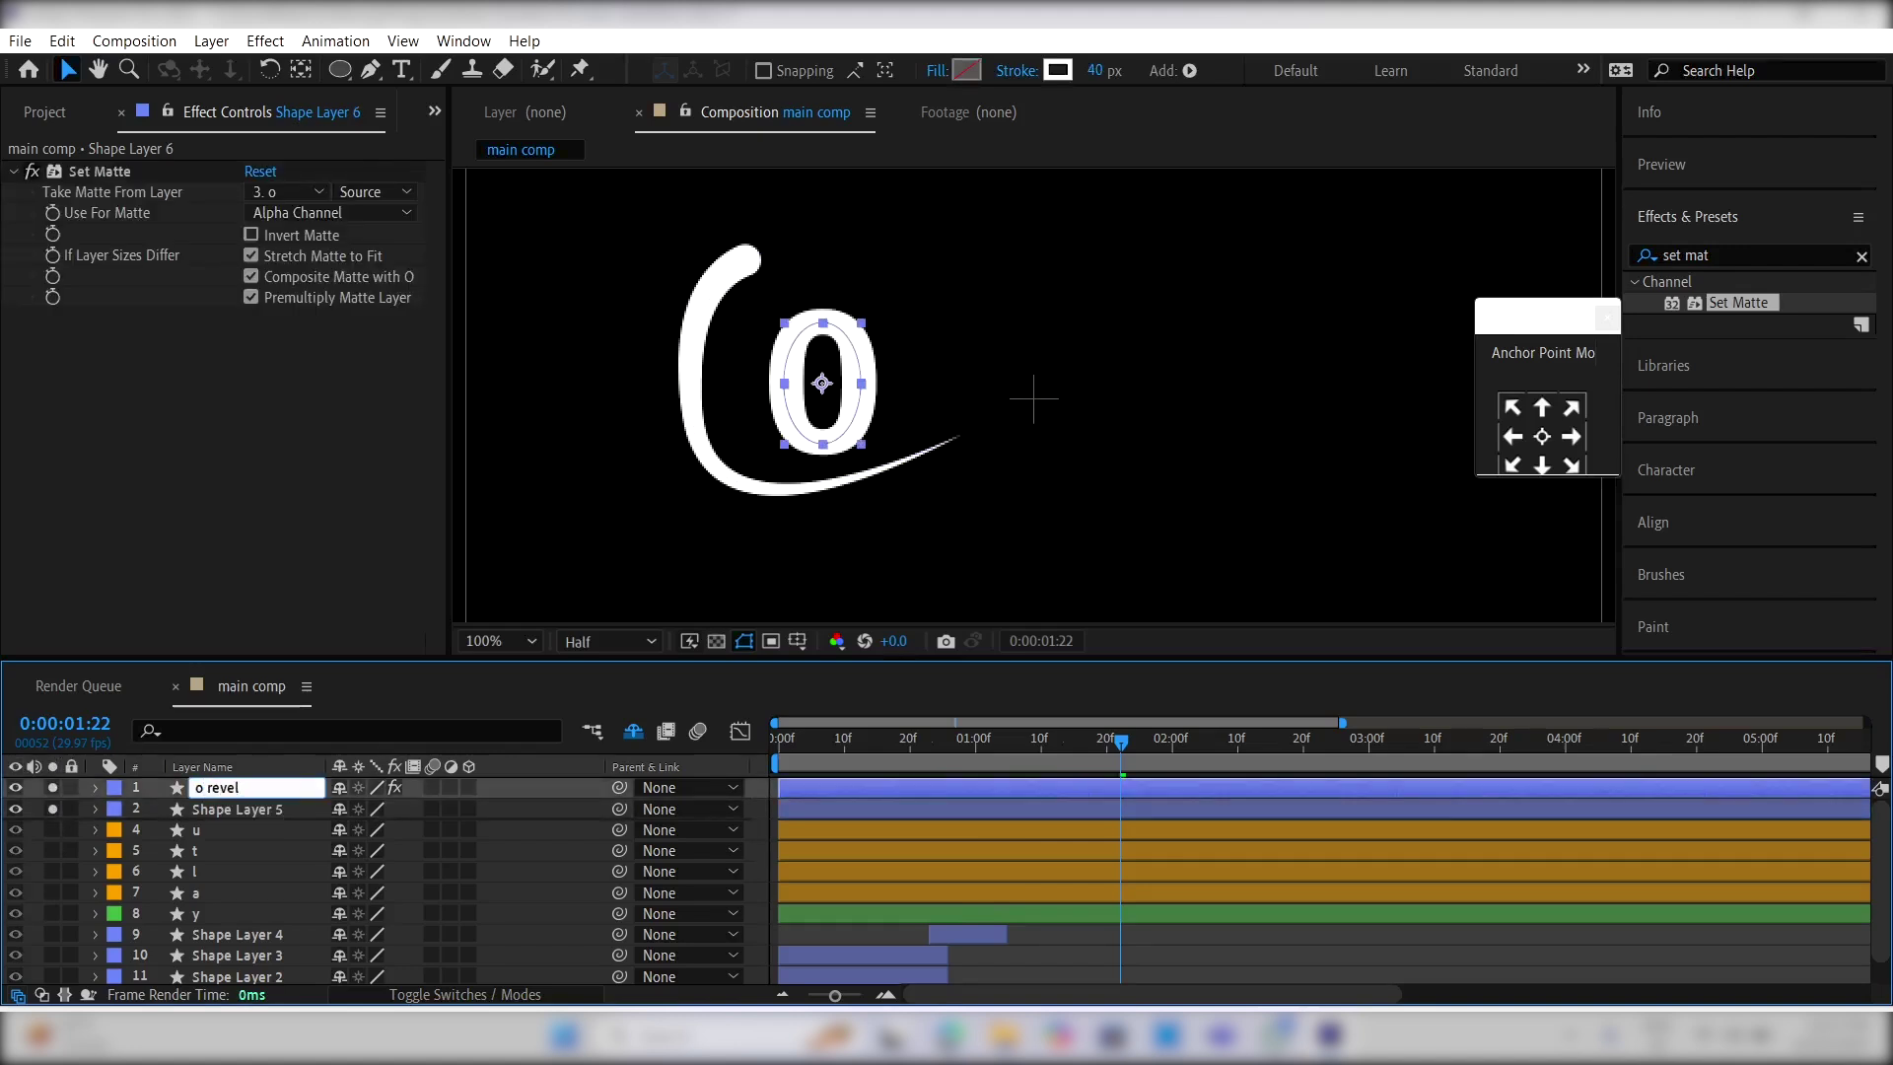
pyautogui.press('Return')
# Step: Shift the o revel layer later in time and set its Trim Paths offset to about 178°
pyautogui.moveTo(1048, 759); pyautogui.dragTo(992, 787)
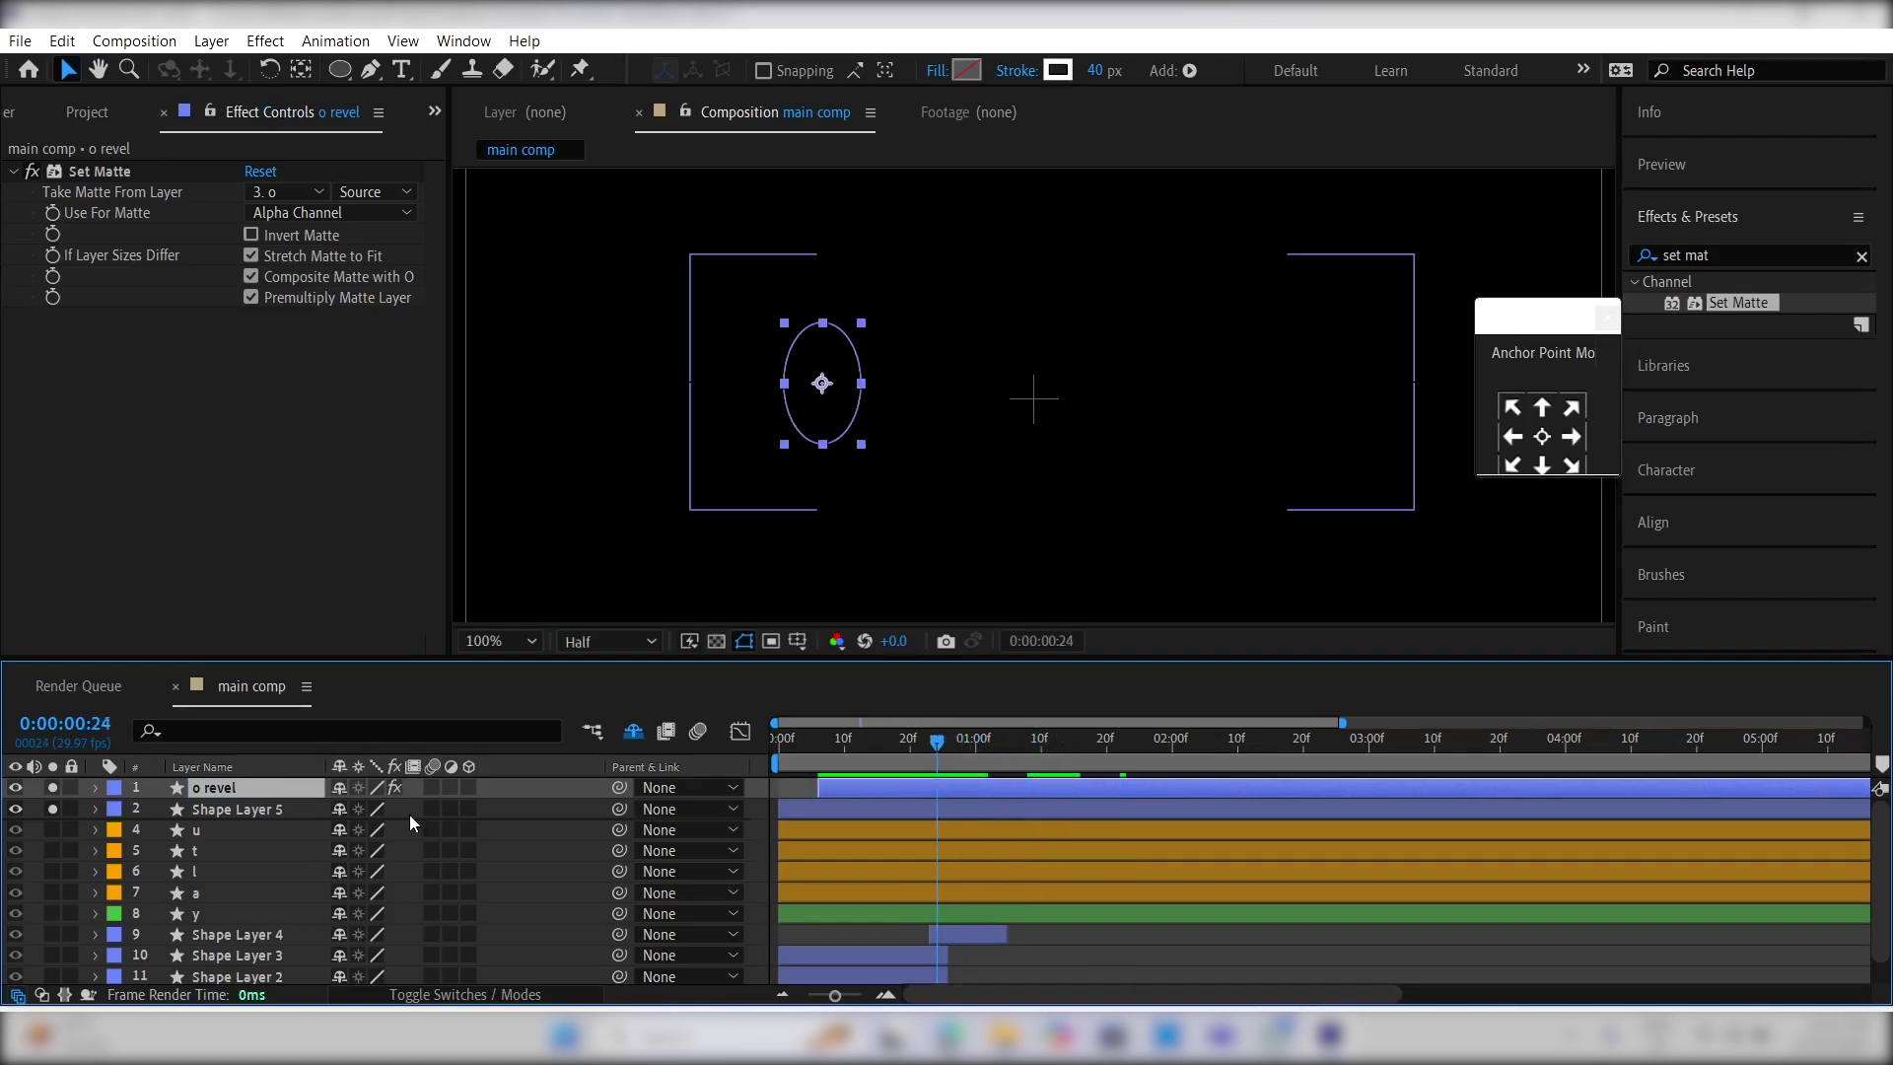
pyautogui.click(95, 787)
pyautogui.click(118, 810)
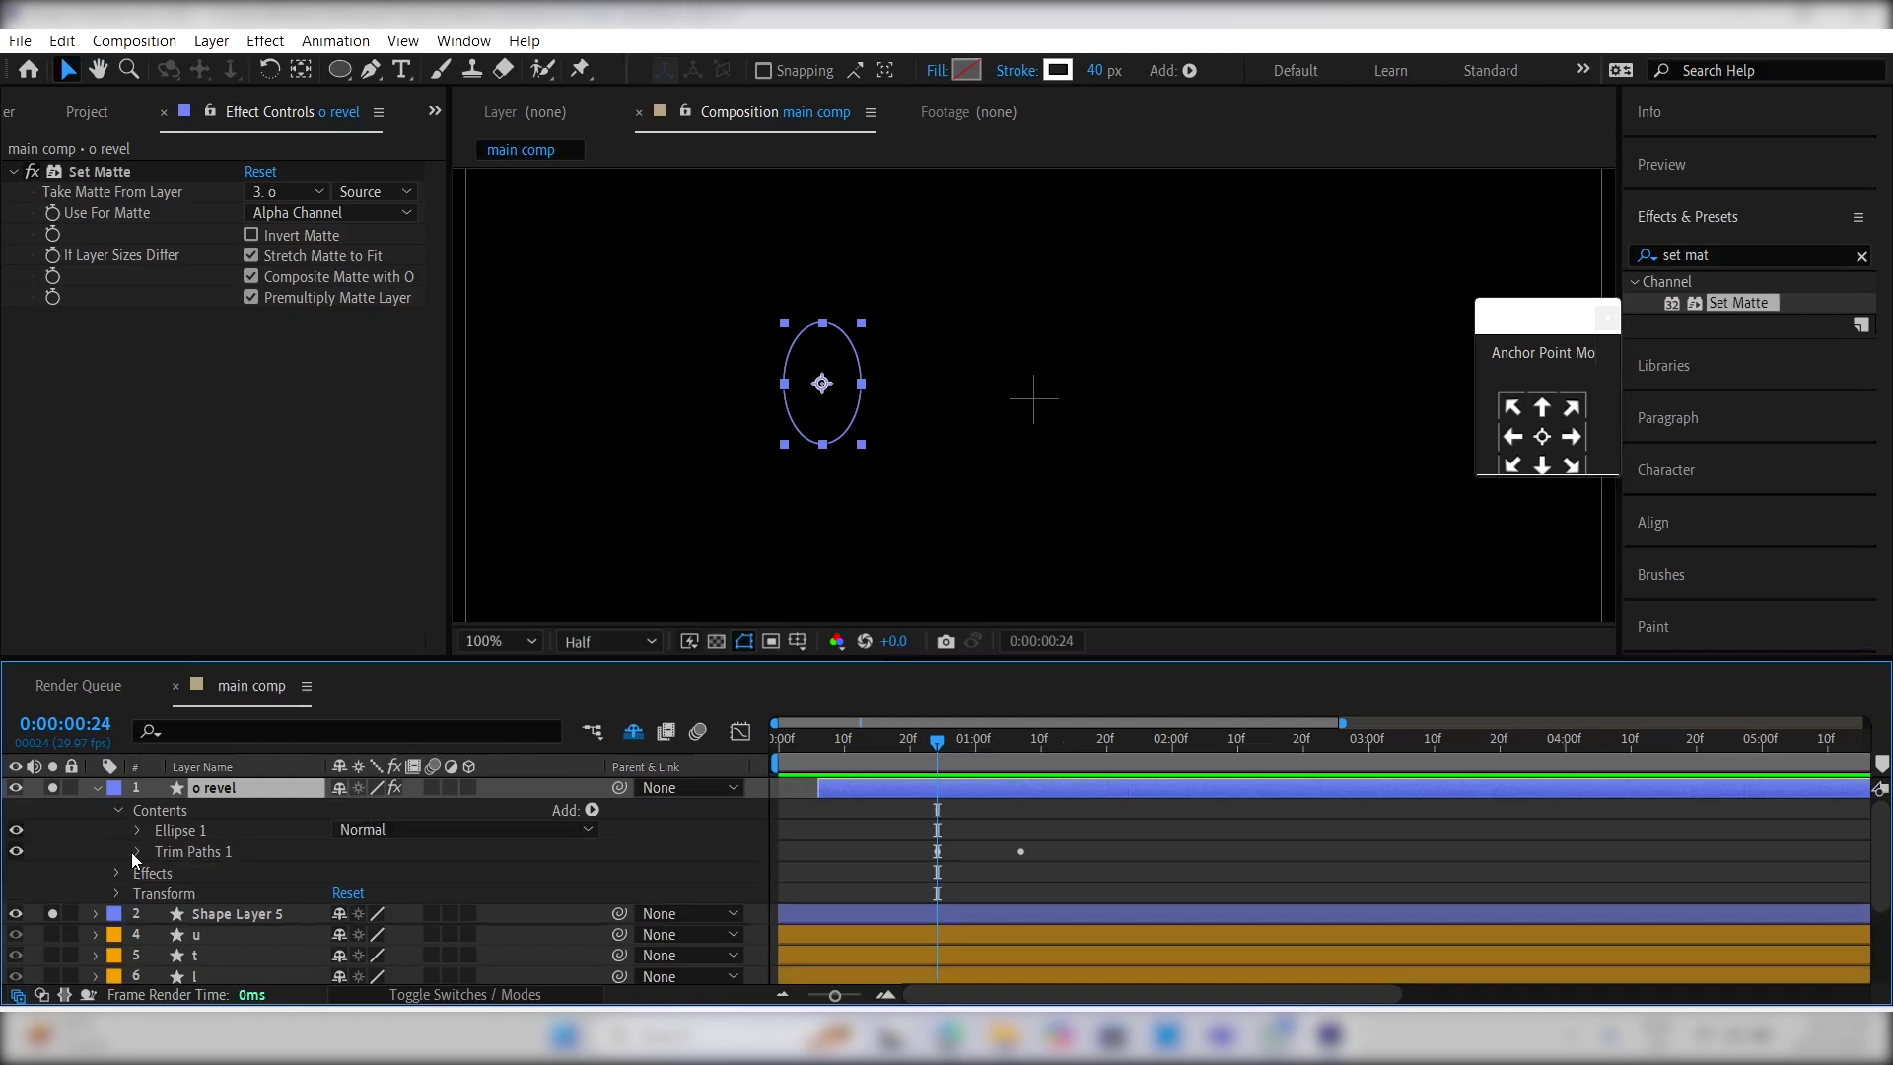
pyautogui.click(136, 851)
pyautogui.click(984, 751)
pyautogui.moveTo(983, 754)
pyautogui.mouseDown()
pyautogui.moveTo(972, 741)
pyautogui.moveTo(996, 741)
pyautogui.mouseUp()
pyautogui.moveTo(363, 919)
pyautogui.mouseDown()
pyautogui.moveTo(624, 922)
pyautogui.moveTo(579, 922)
pyautogui.mouseUp()
pyautogui.moveTo(970, 791); pyautogui.dragTo(1017, 790)
# Step: Apply Easy Ease to both End keyframes of the o revel layer and preview the animation
pyautogui.moveTo(1198, 902); pyautogui.dragTo(919, 879)
pyautogui.press('F9')
pyautogui.click(950, 748)
pyautogui.press('space')
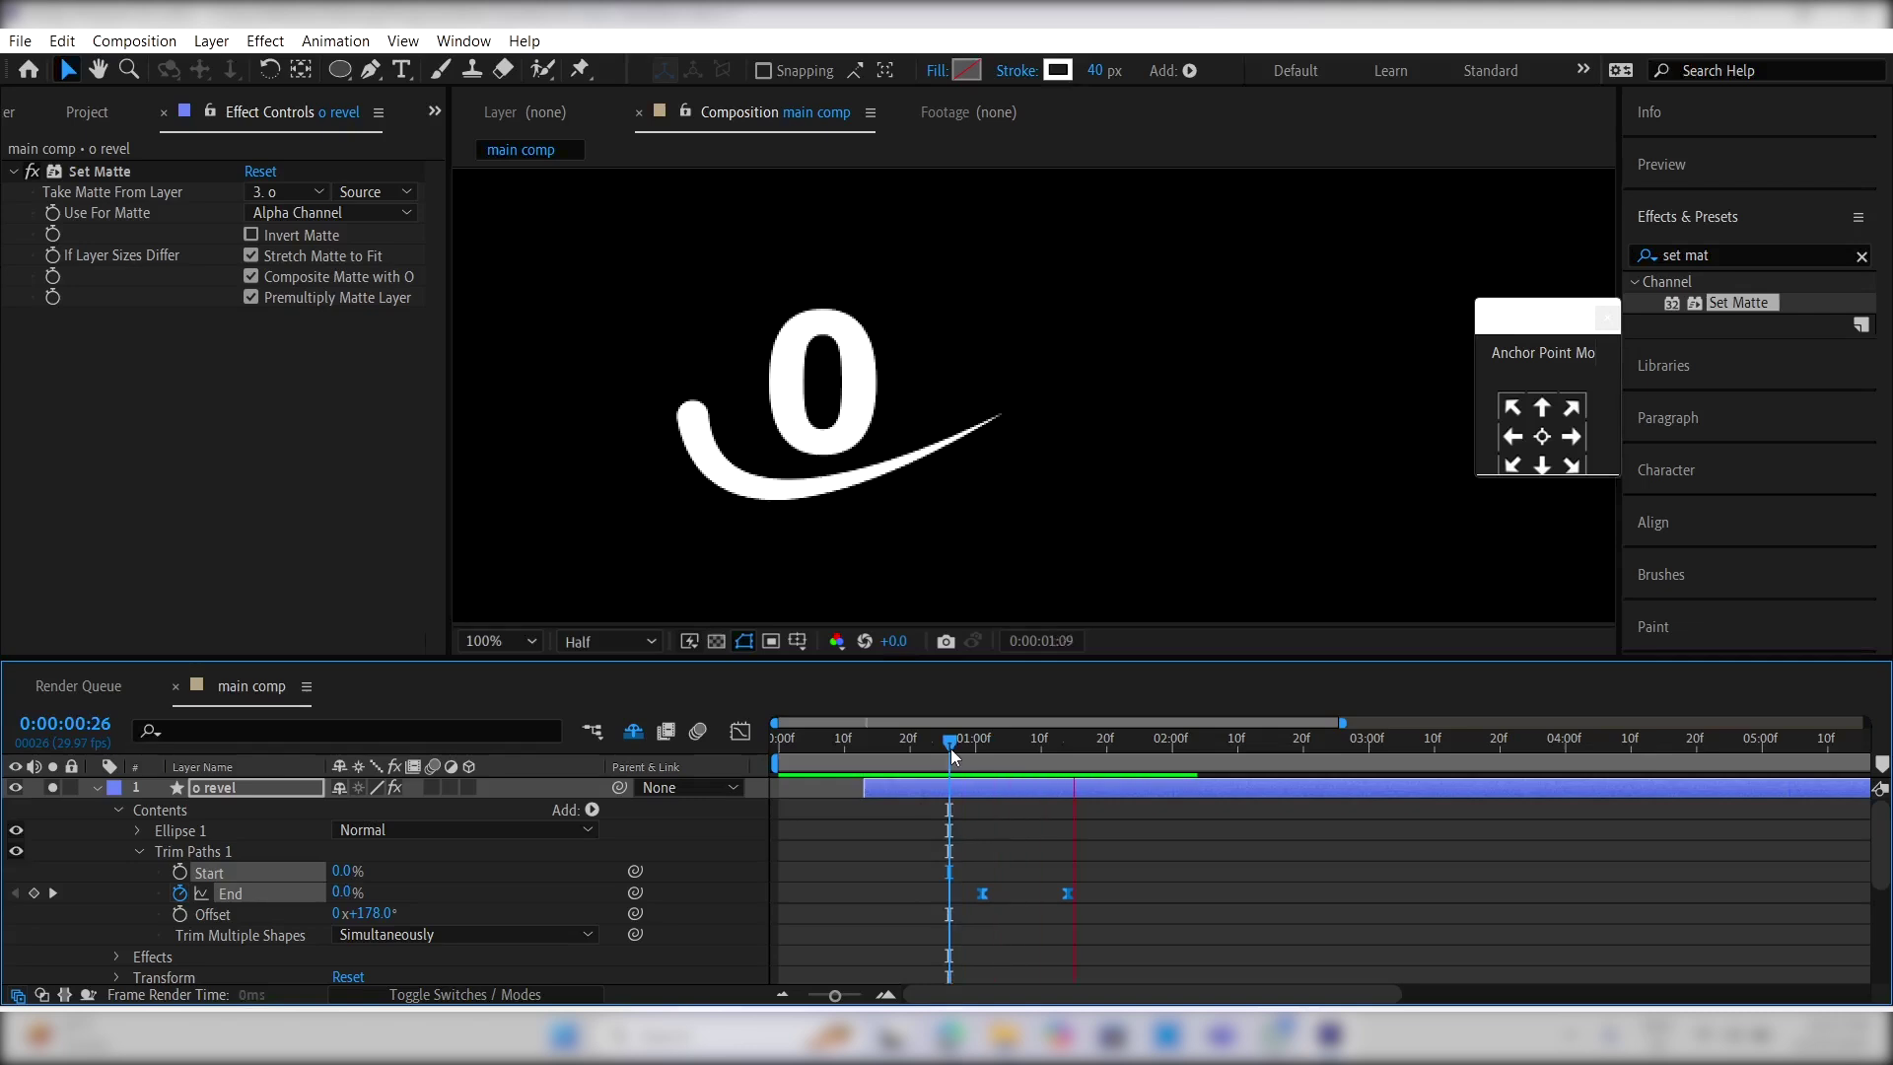
# Step: Slow the O reveal by moving its final End keyframe later, start the layer later and set the trim offset to 124°
pyautogui.click(1082, 893)
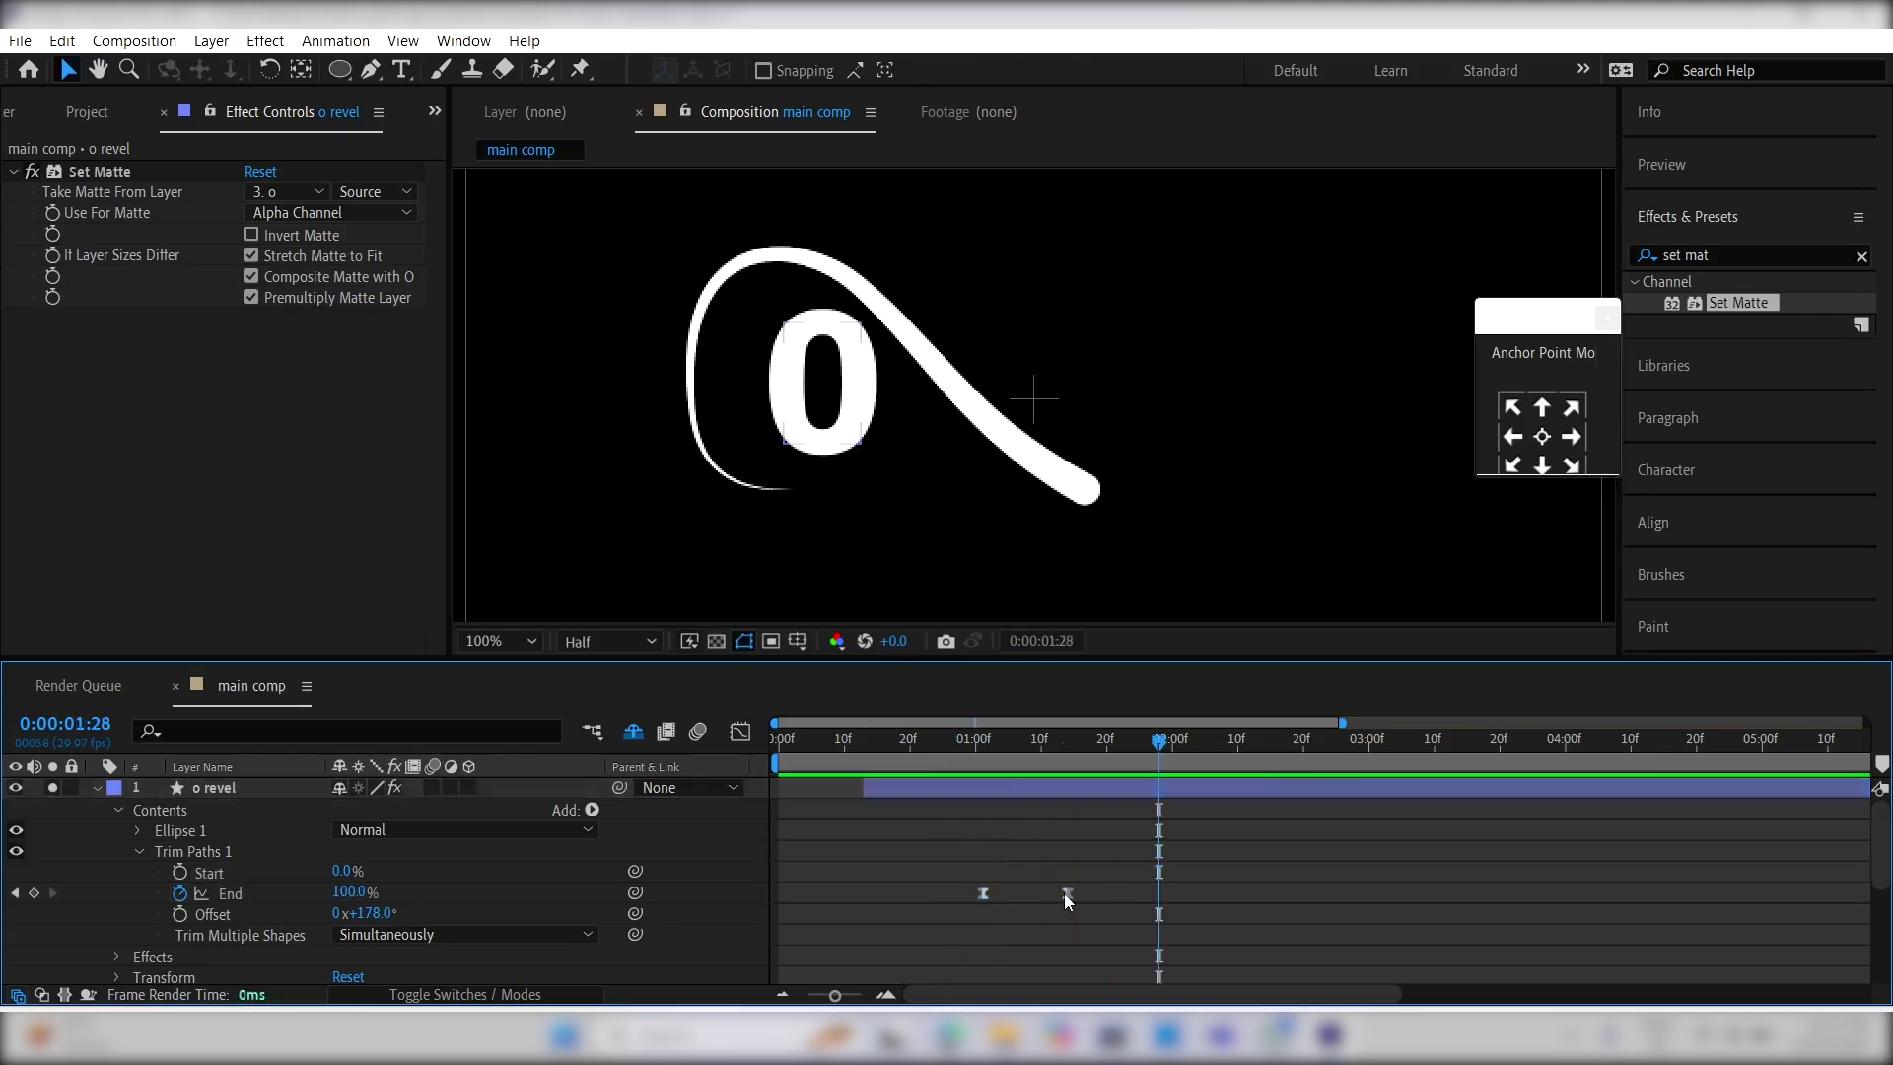
pyautogui.moveTo(1066, 894); pyautogui.dragTo(1138, 895)
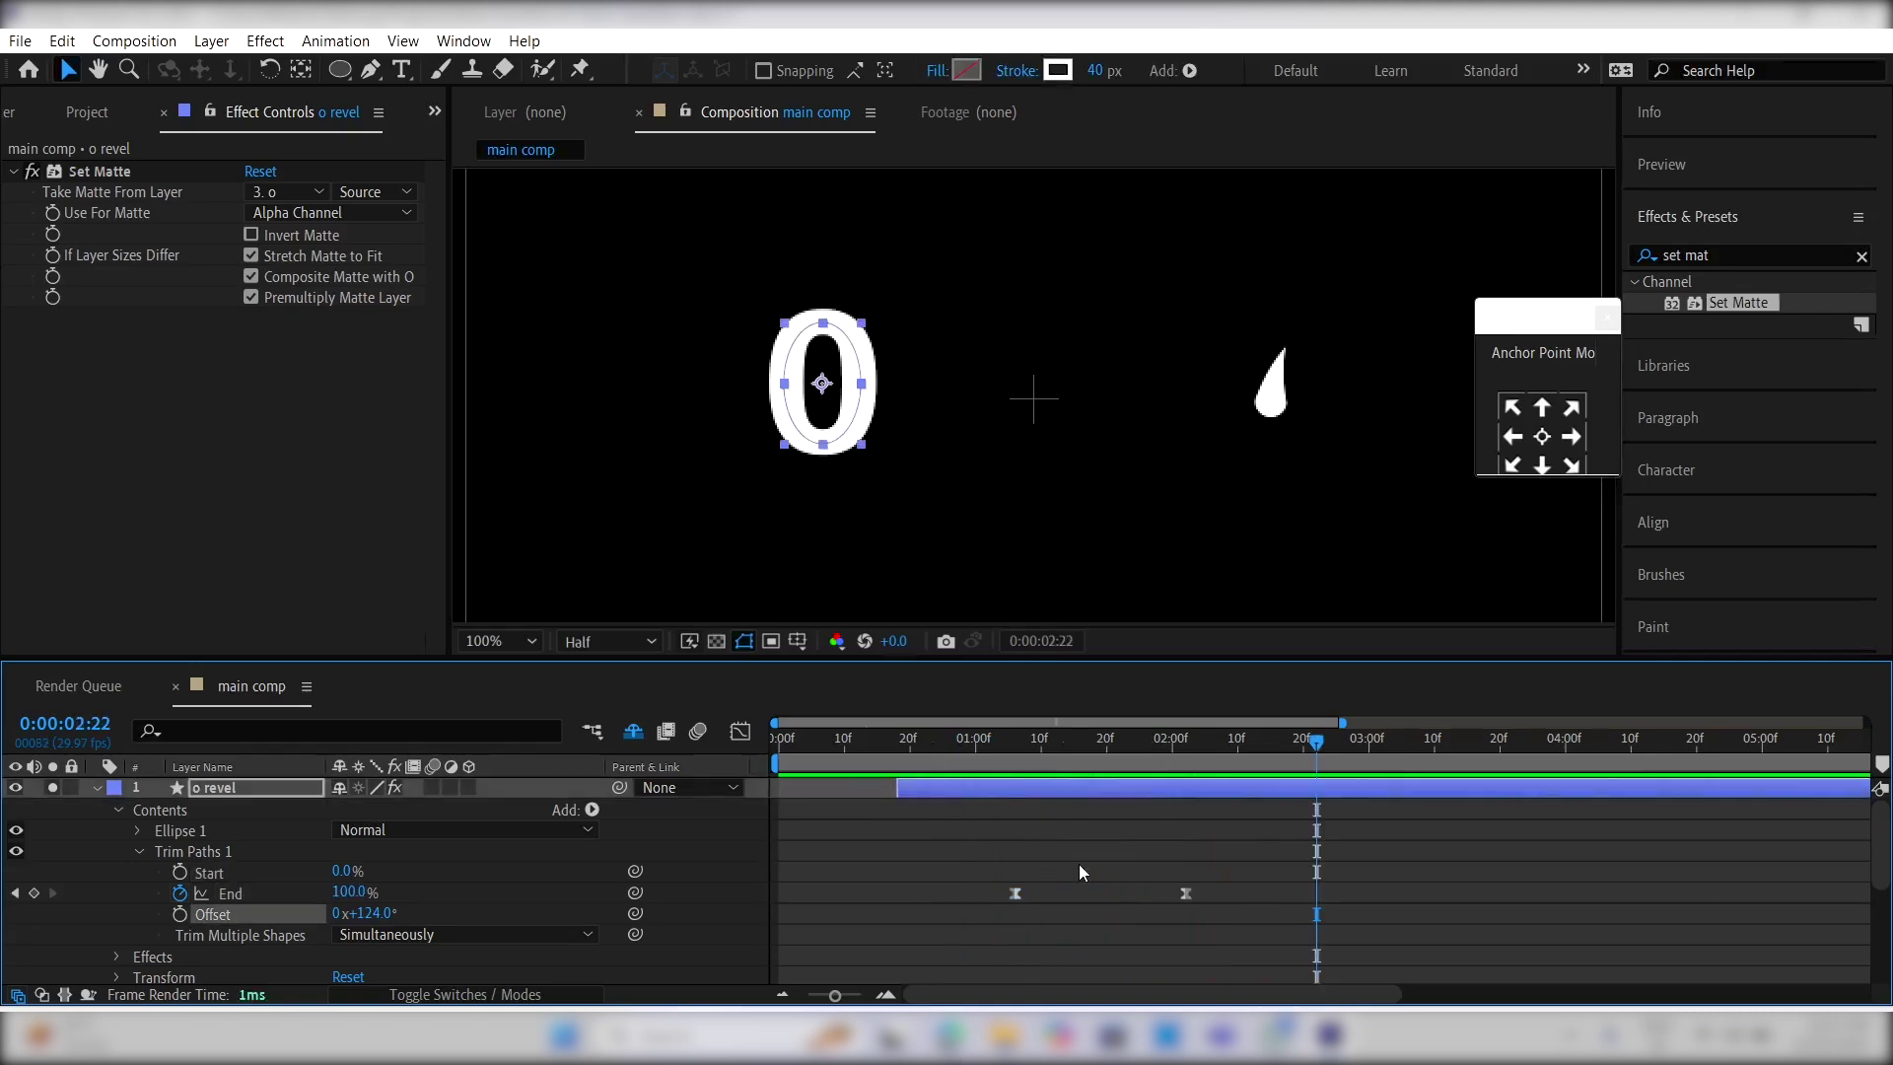
pyautogui.click(1009, 809)
pyautogui.moveTo(967, 743); pyautogui.dragTo(1291, 743)
pyautogui.hotkey('ctrl', 'a')
pyautogui.press('u')
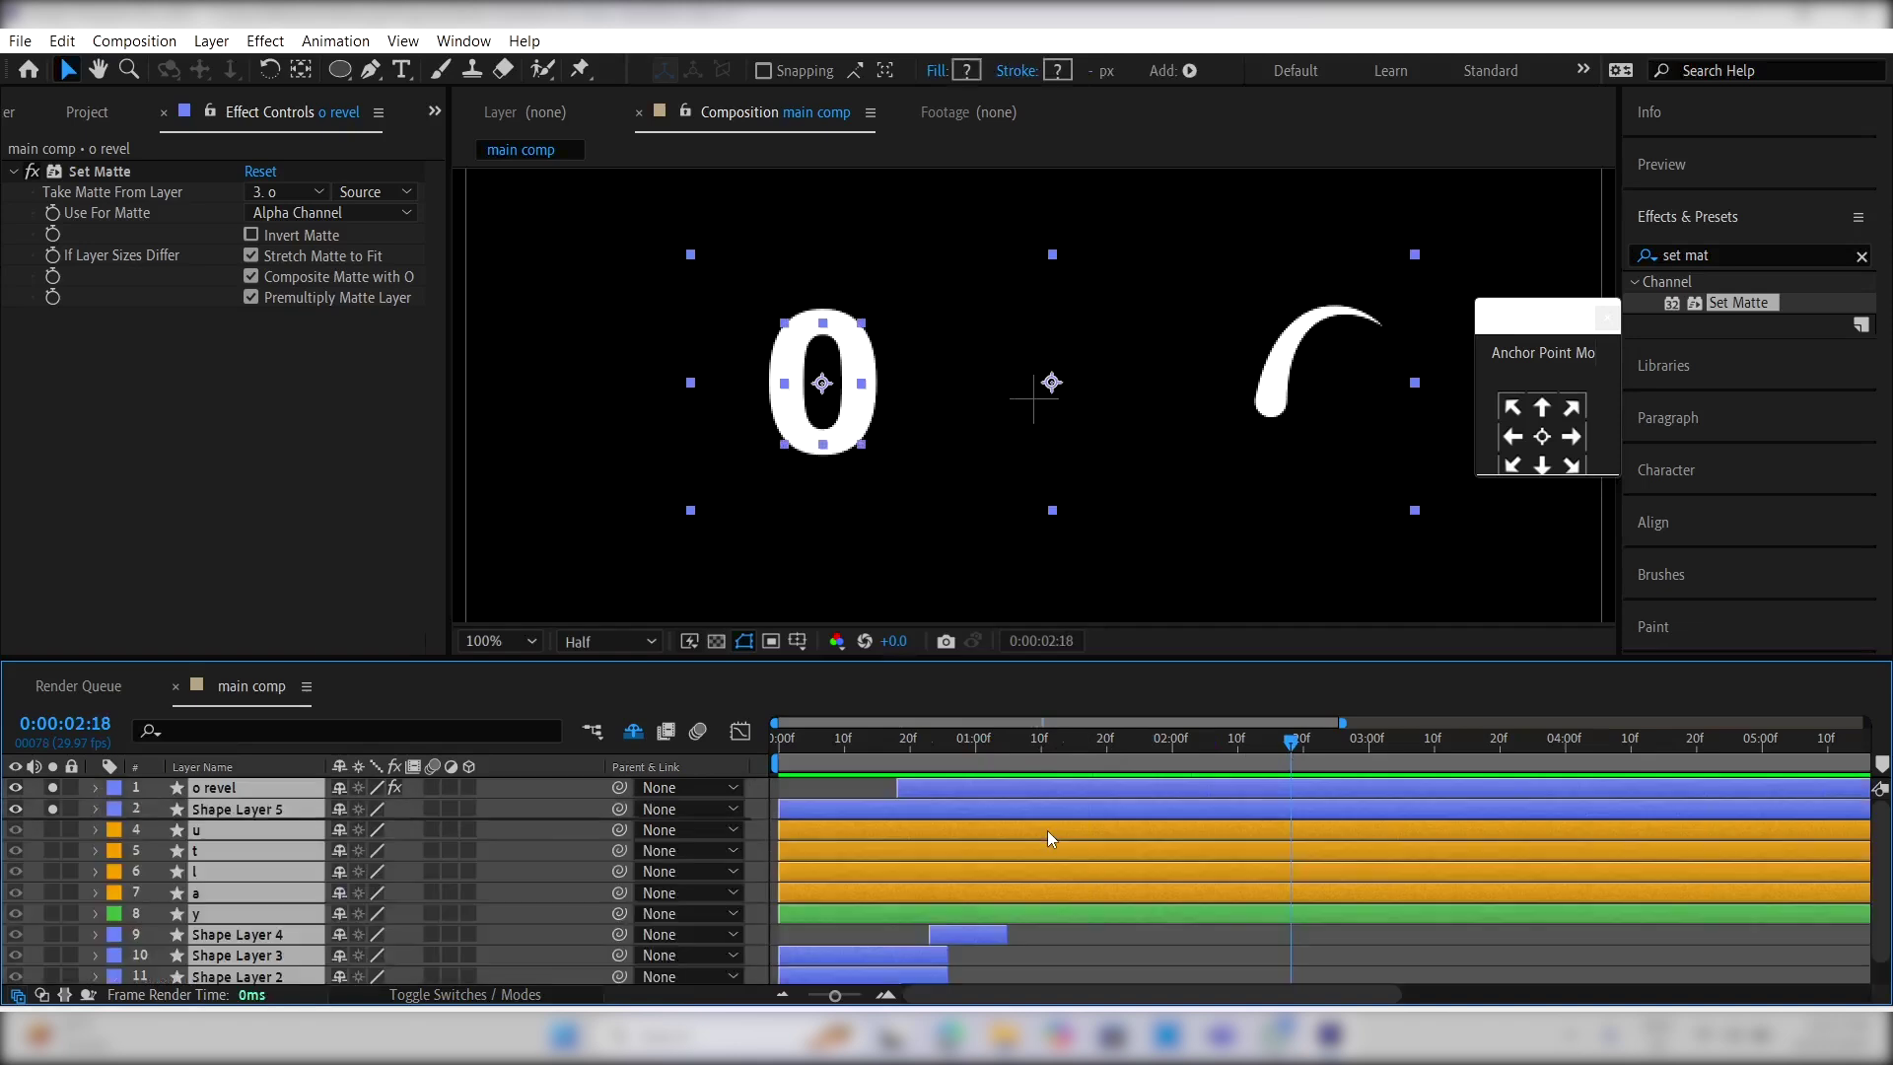
pyautogui.click(846, 784)
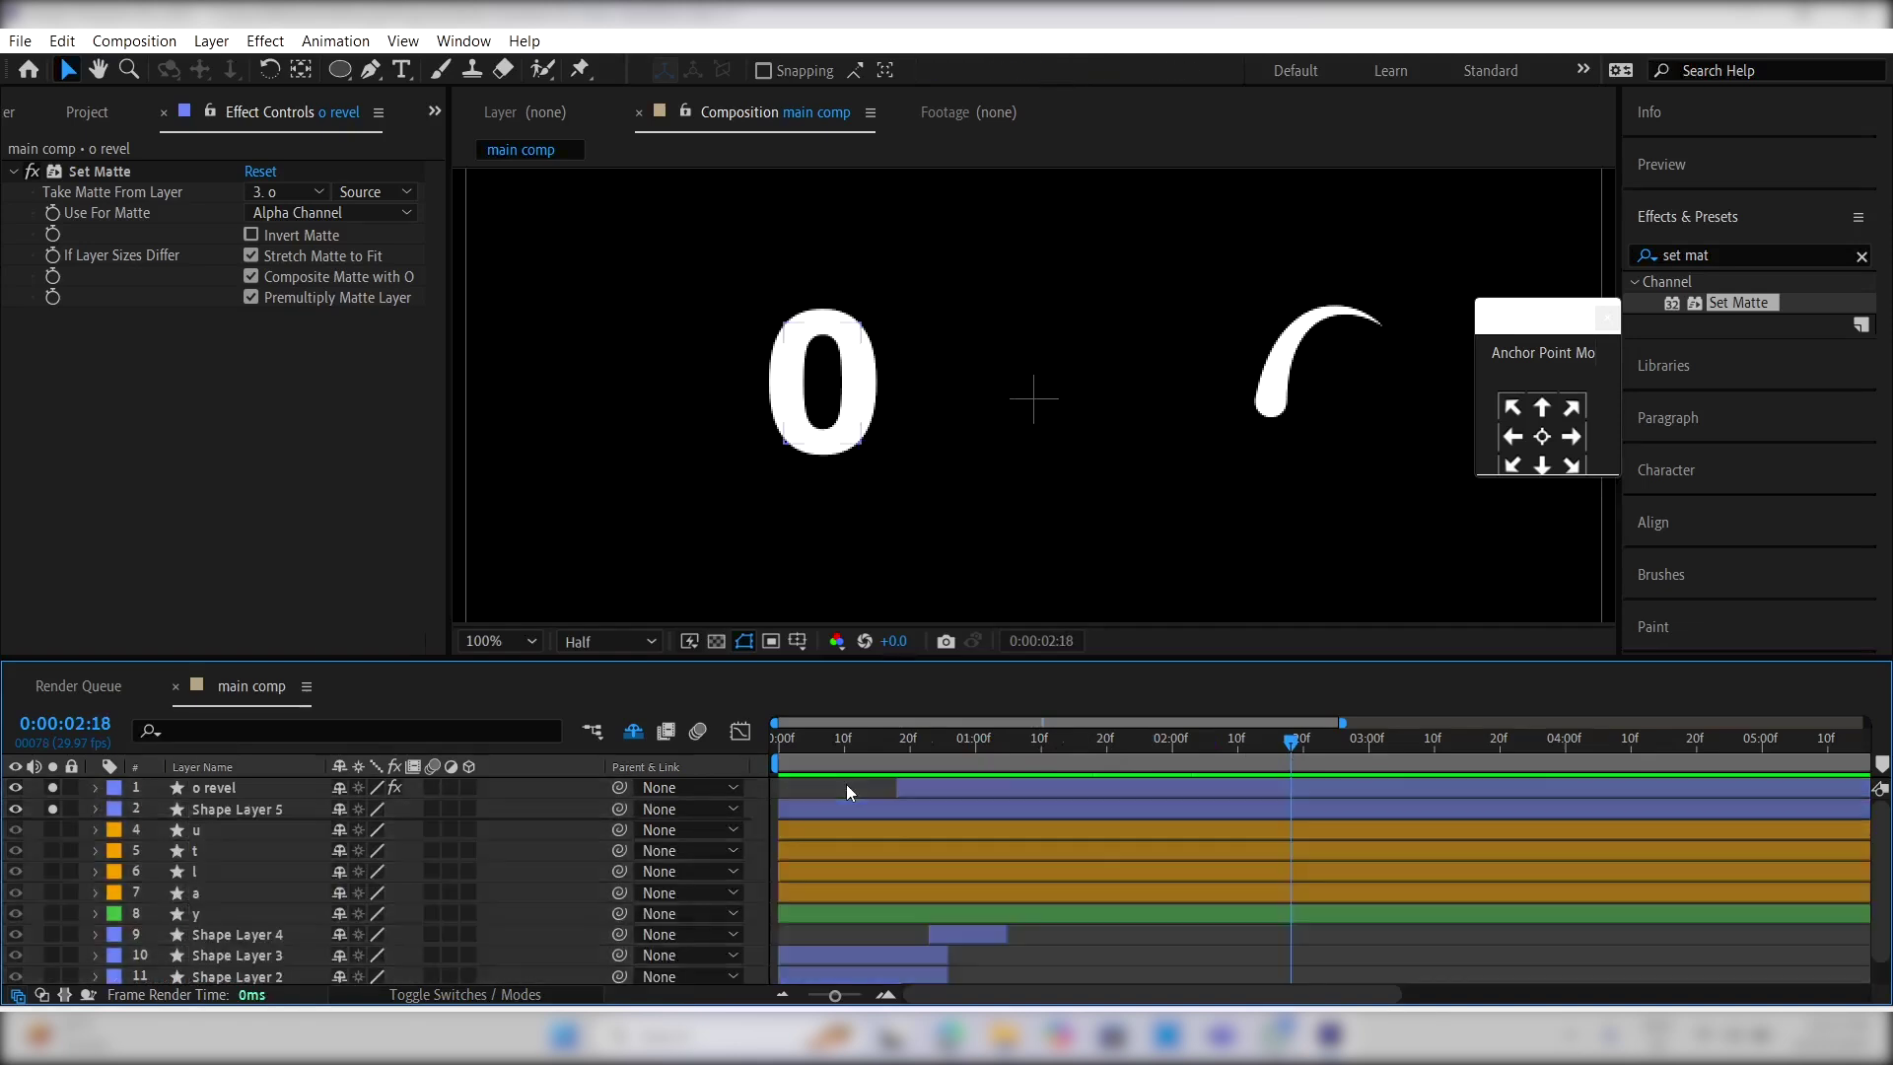
# Step: Solo the y layer and trace both arms of the y with 25 px white Pen tool strokes
pyautogui.click(51, 915)
pyautogui.click(1112, 949)
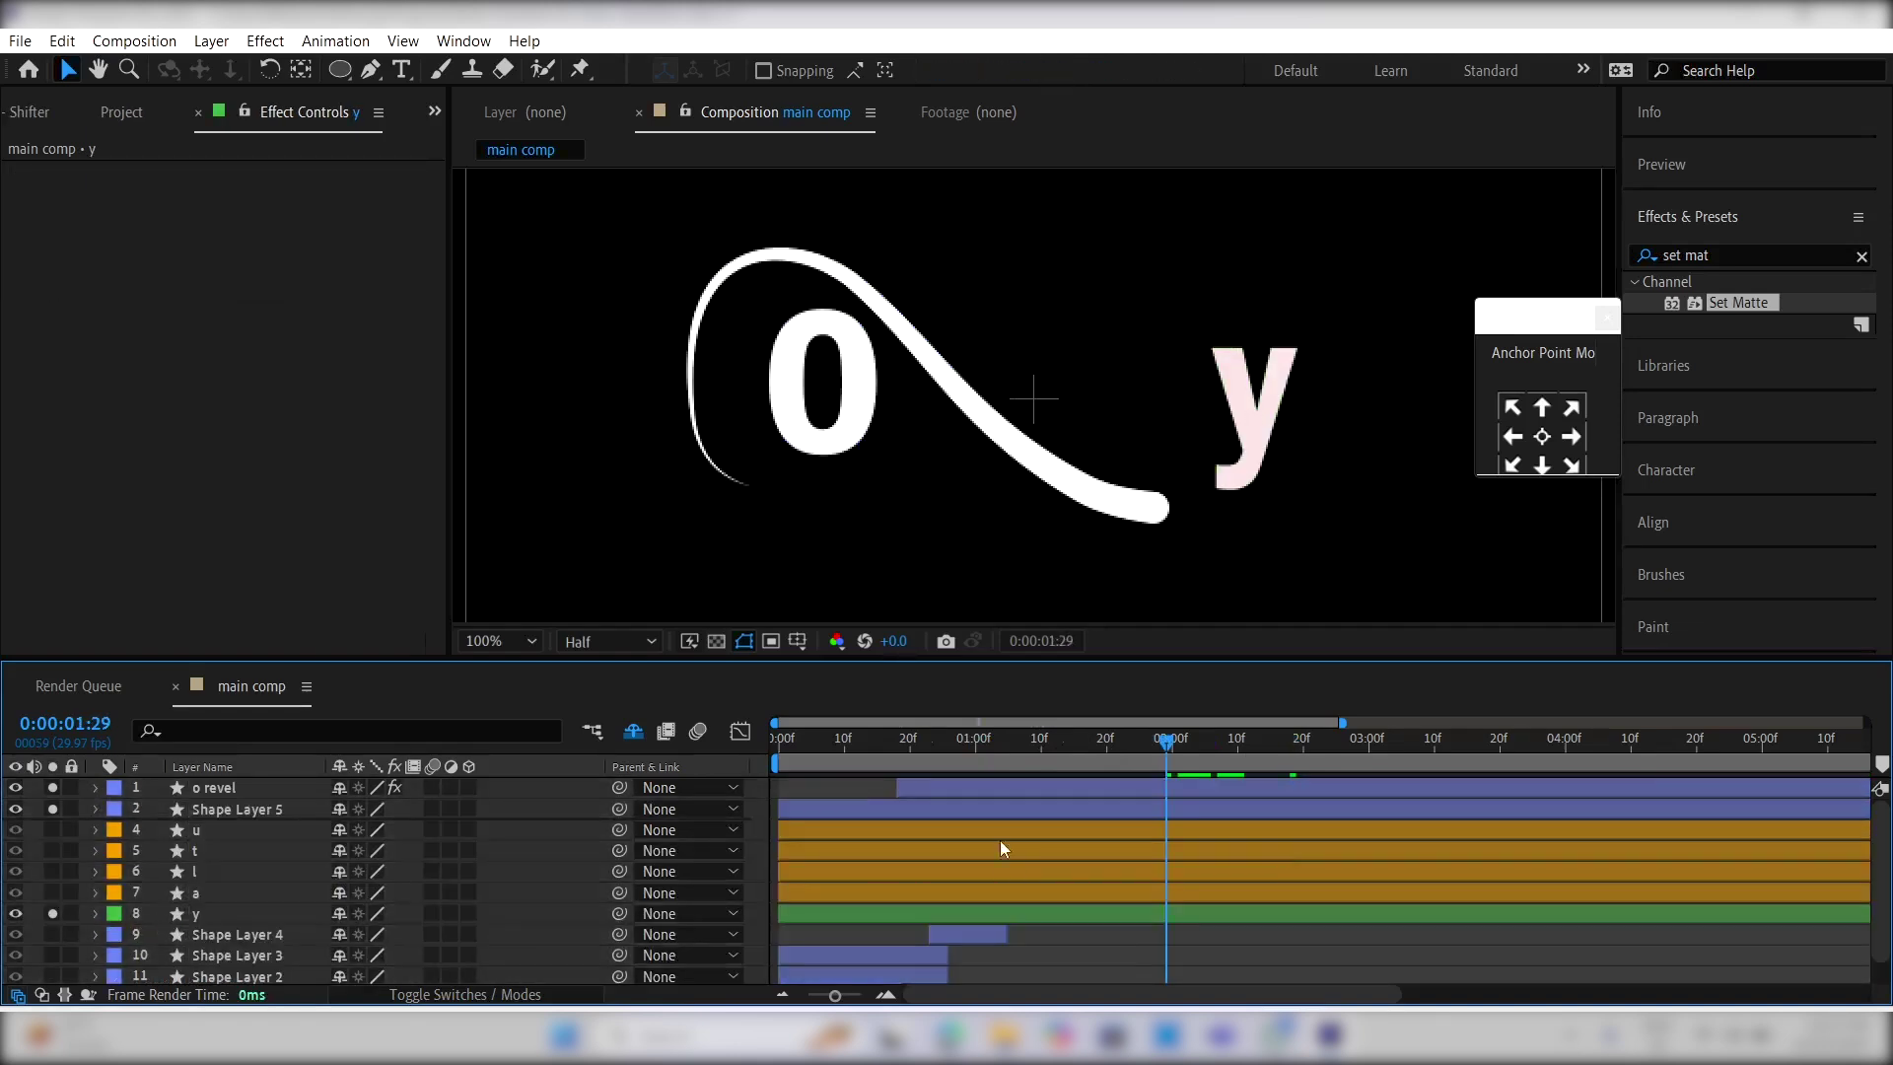
pyautogui.click(371, 69)
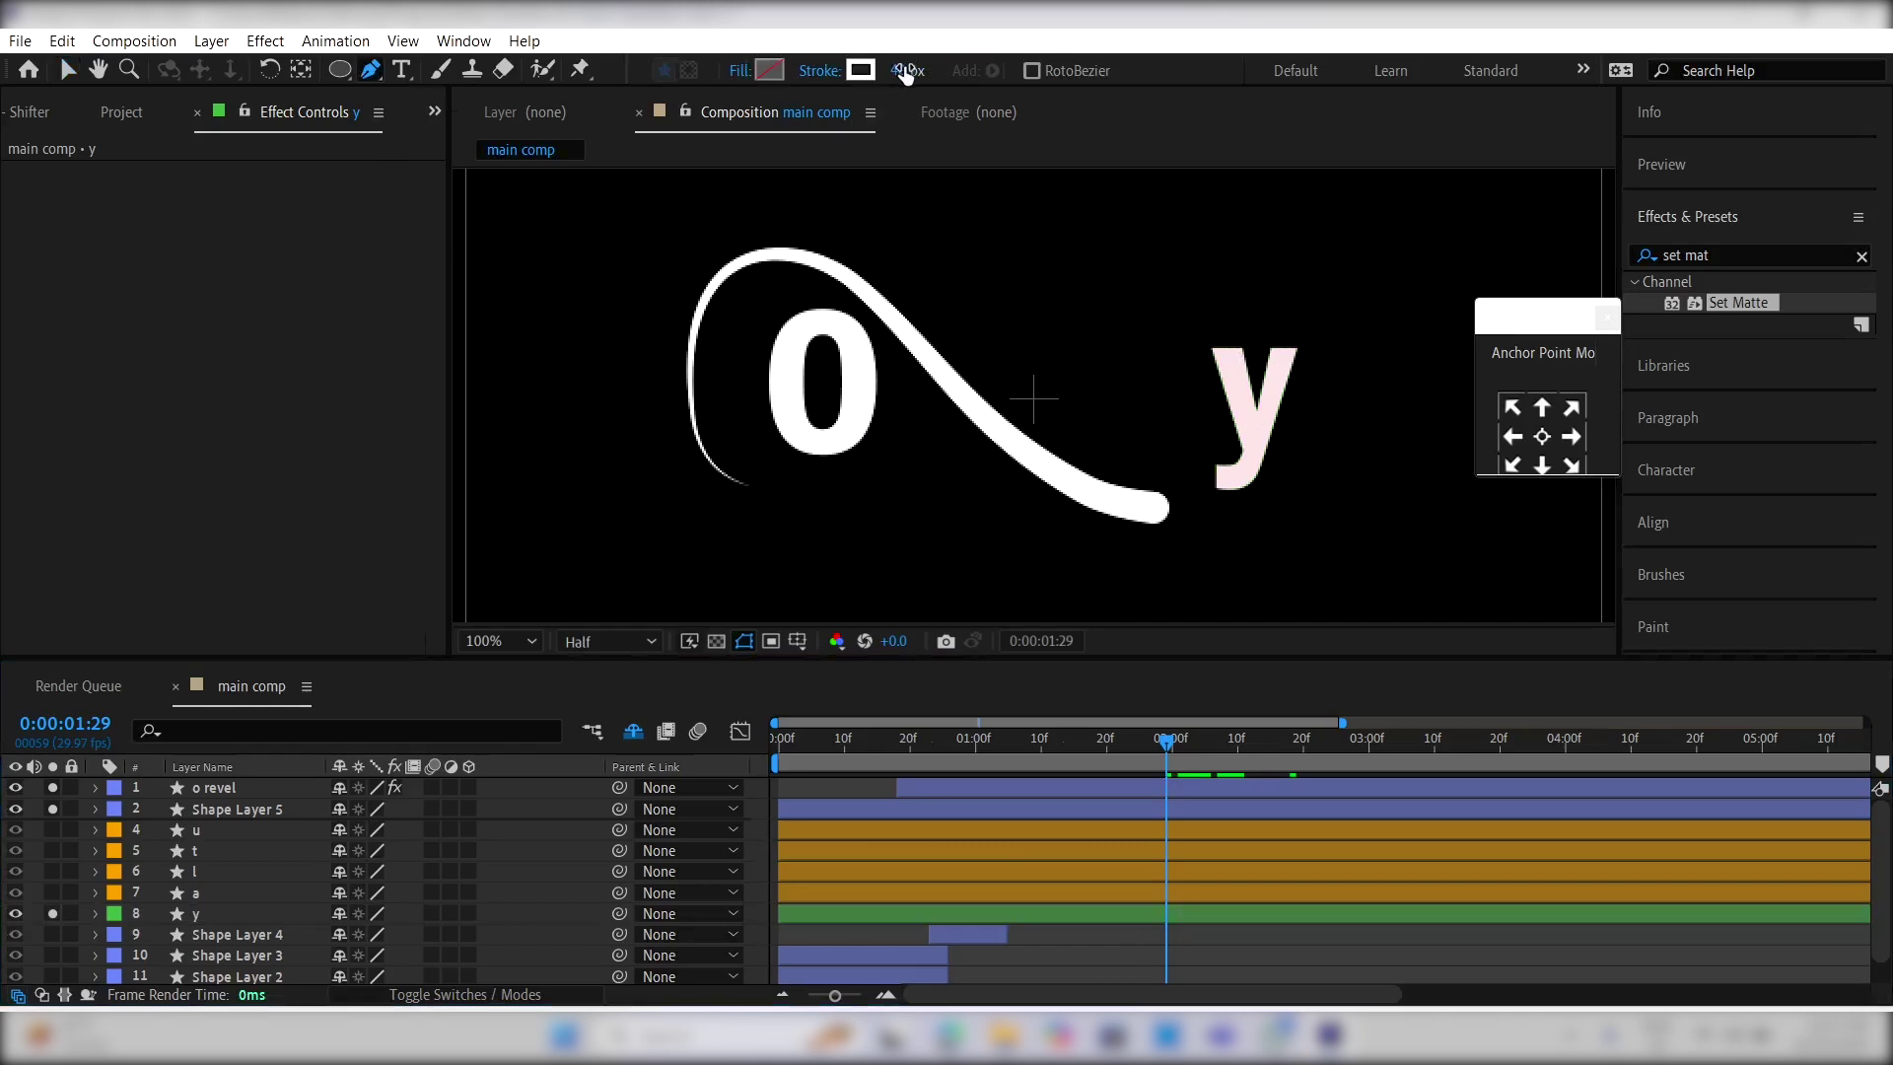
pyautogui.moveTo(887, 68); pyautogui.dragTo(893, 69)
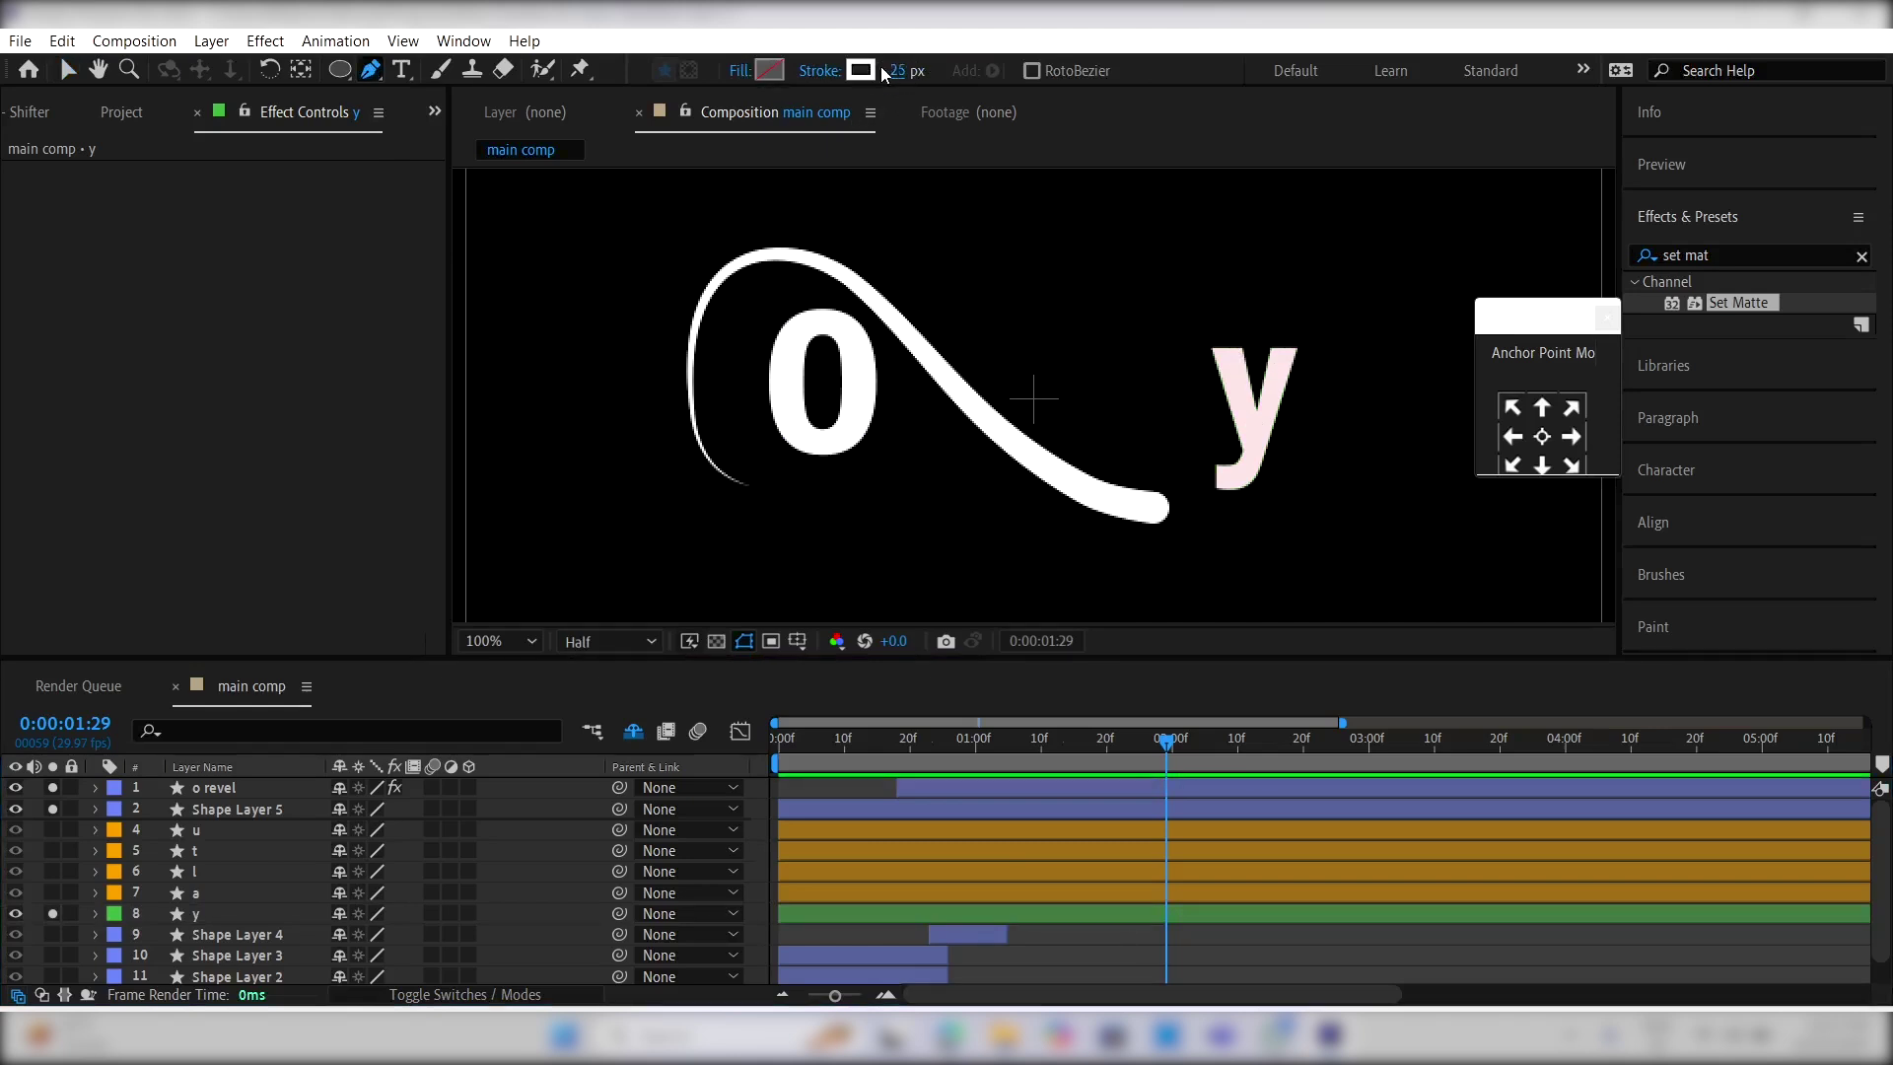
pyautogui.click(1284, 350)
pyautogui.moveTo(1214, 477)
pyautogui.mouseDown()
pyautogui.moveTo(1163, 449)
pyautogui.moveTo(1211, 477)
pyautogui.mouseUp()
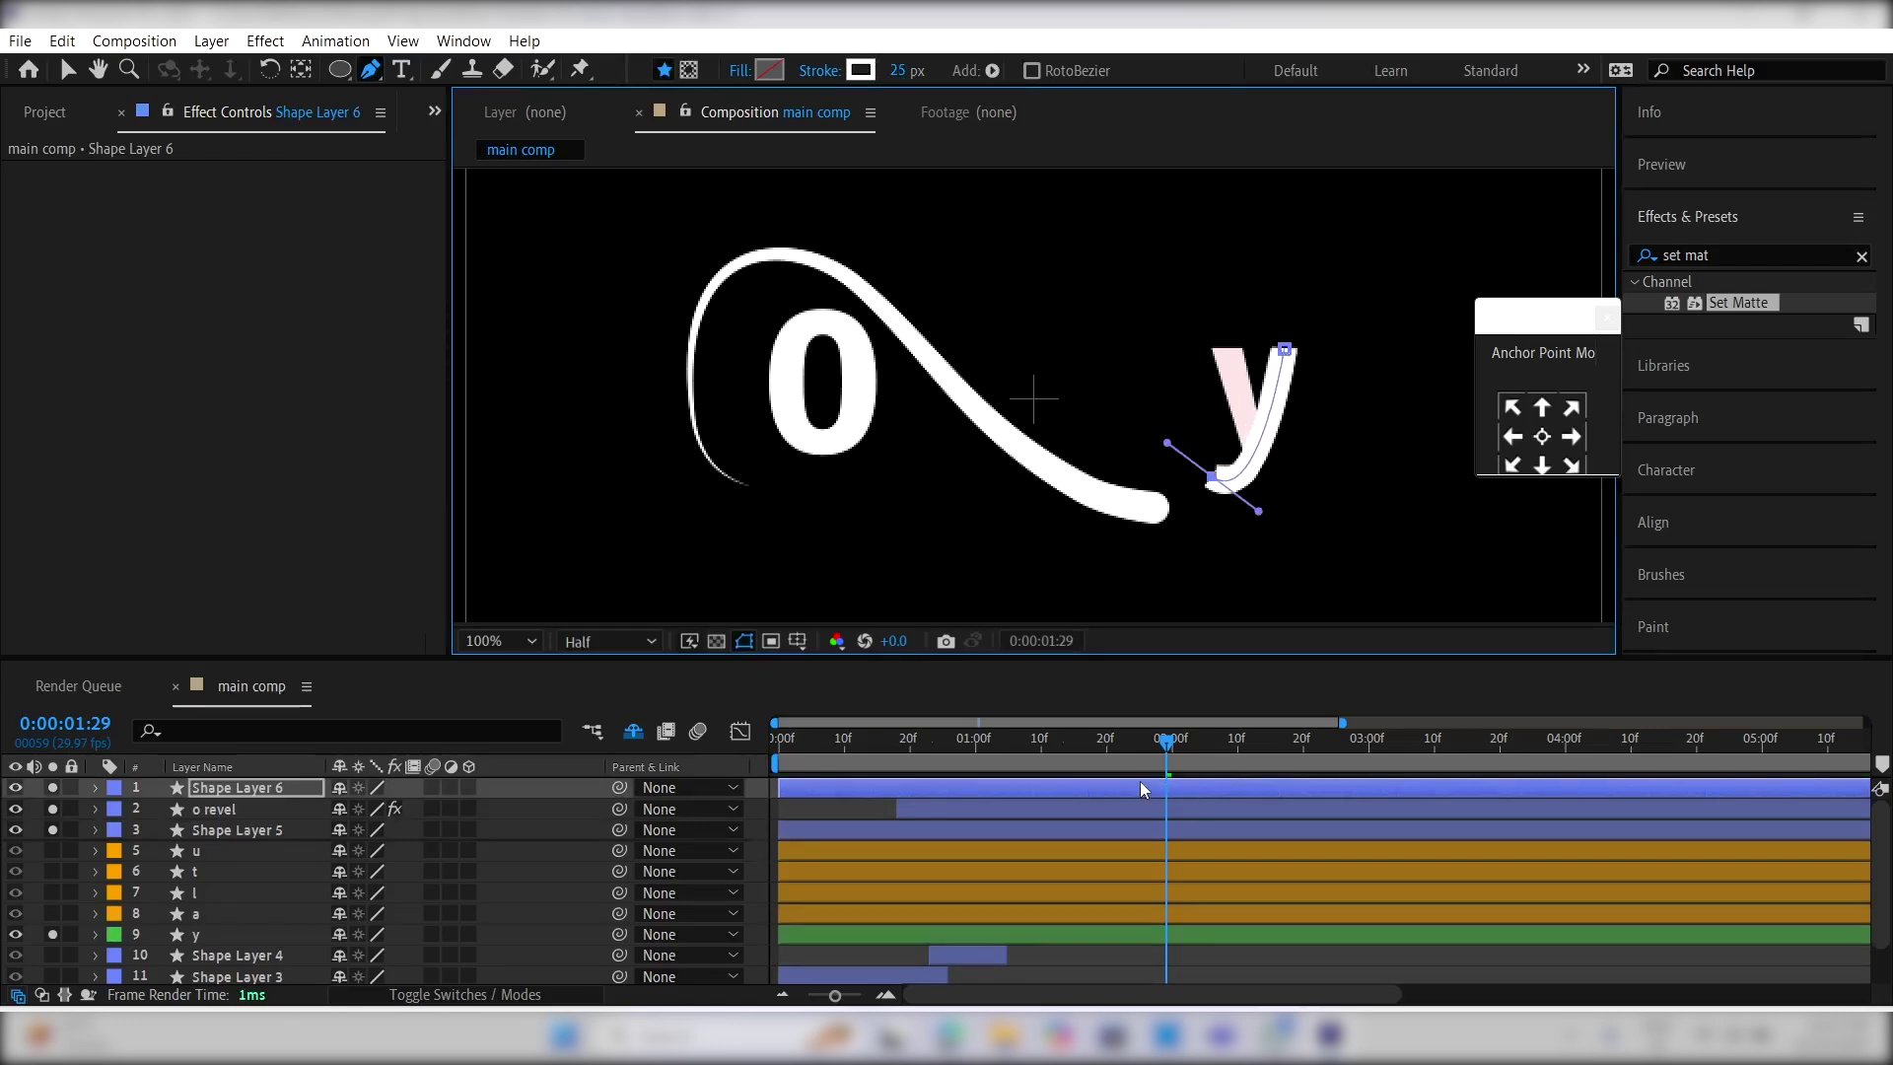
pyautogui.click(1253, 436)
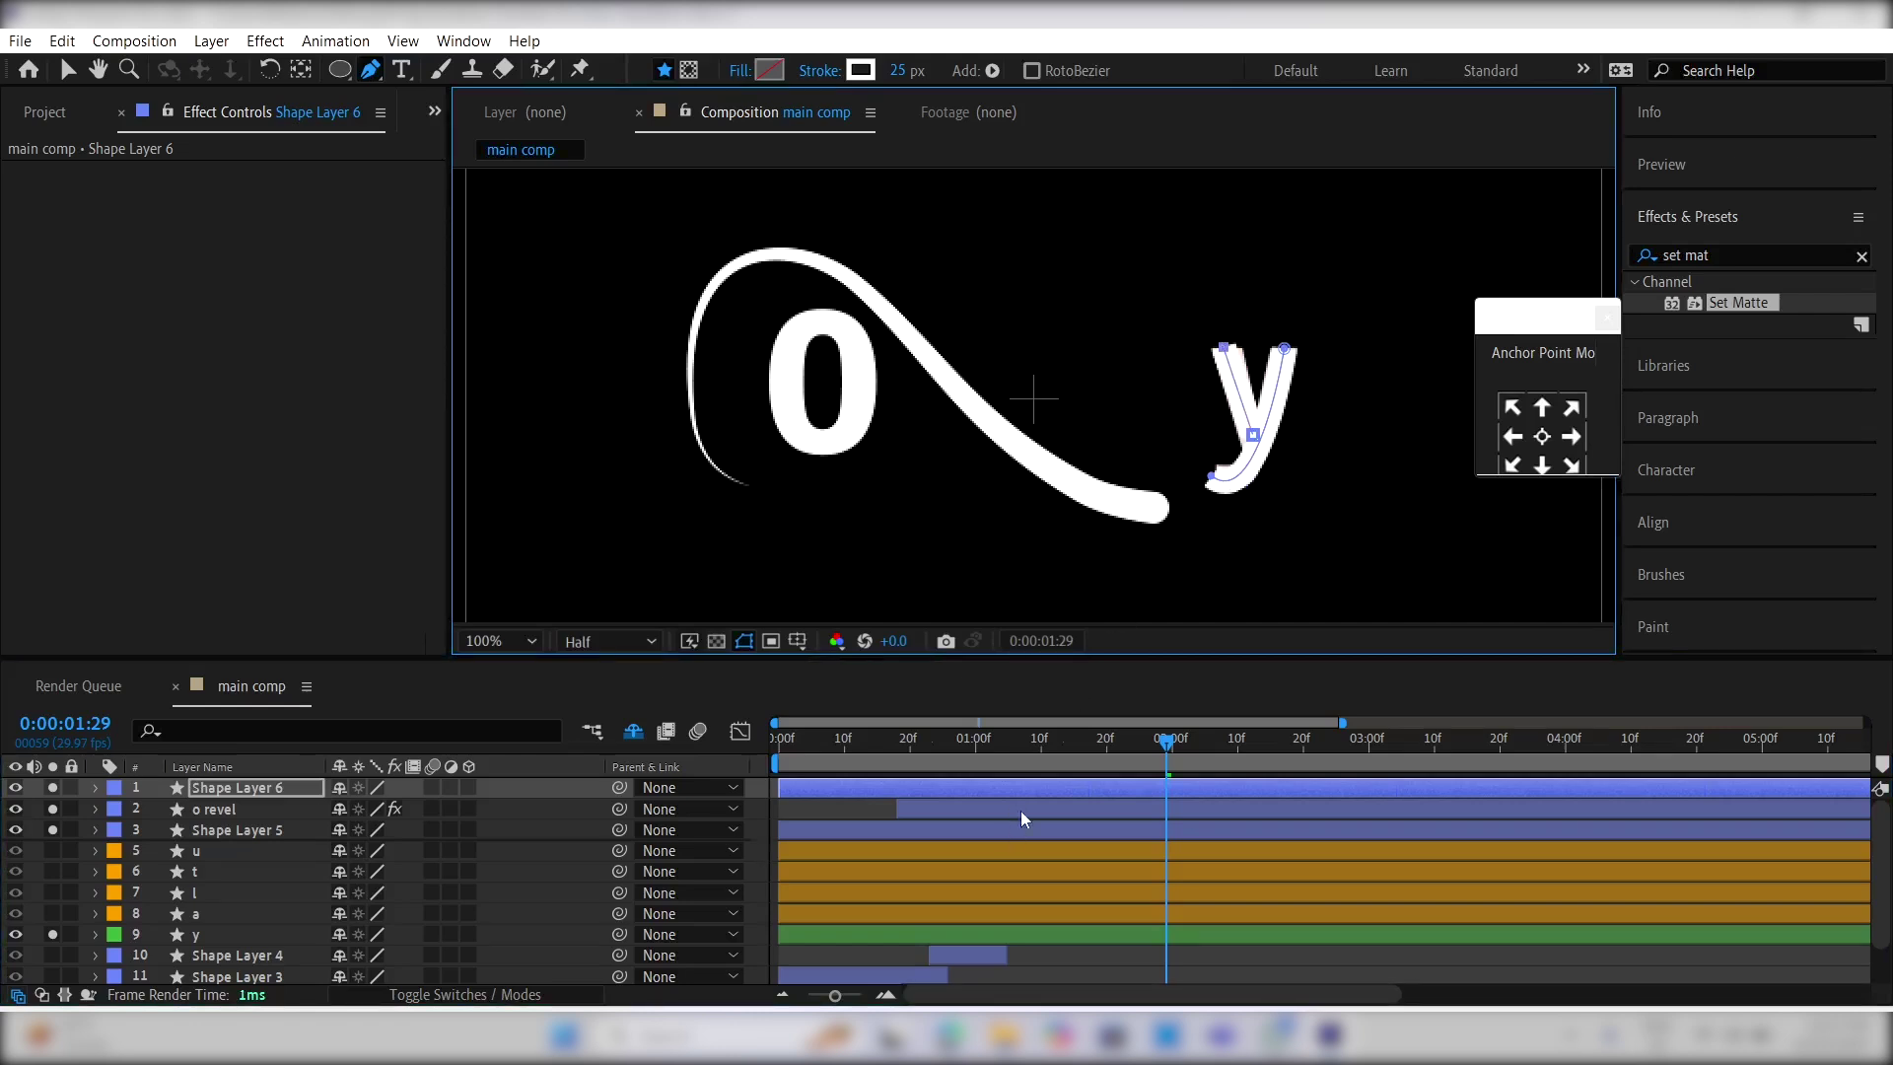
# Step: Apply the Set Matte effect to the y stroke layer and take the matte from the y layer
pyautogui.click(1004, 787)
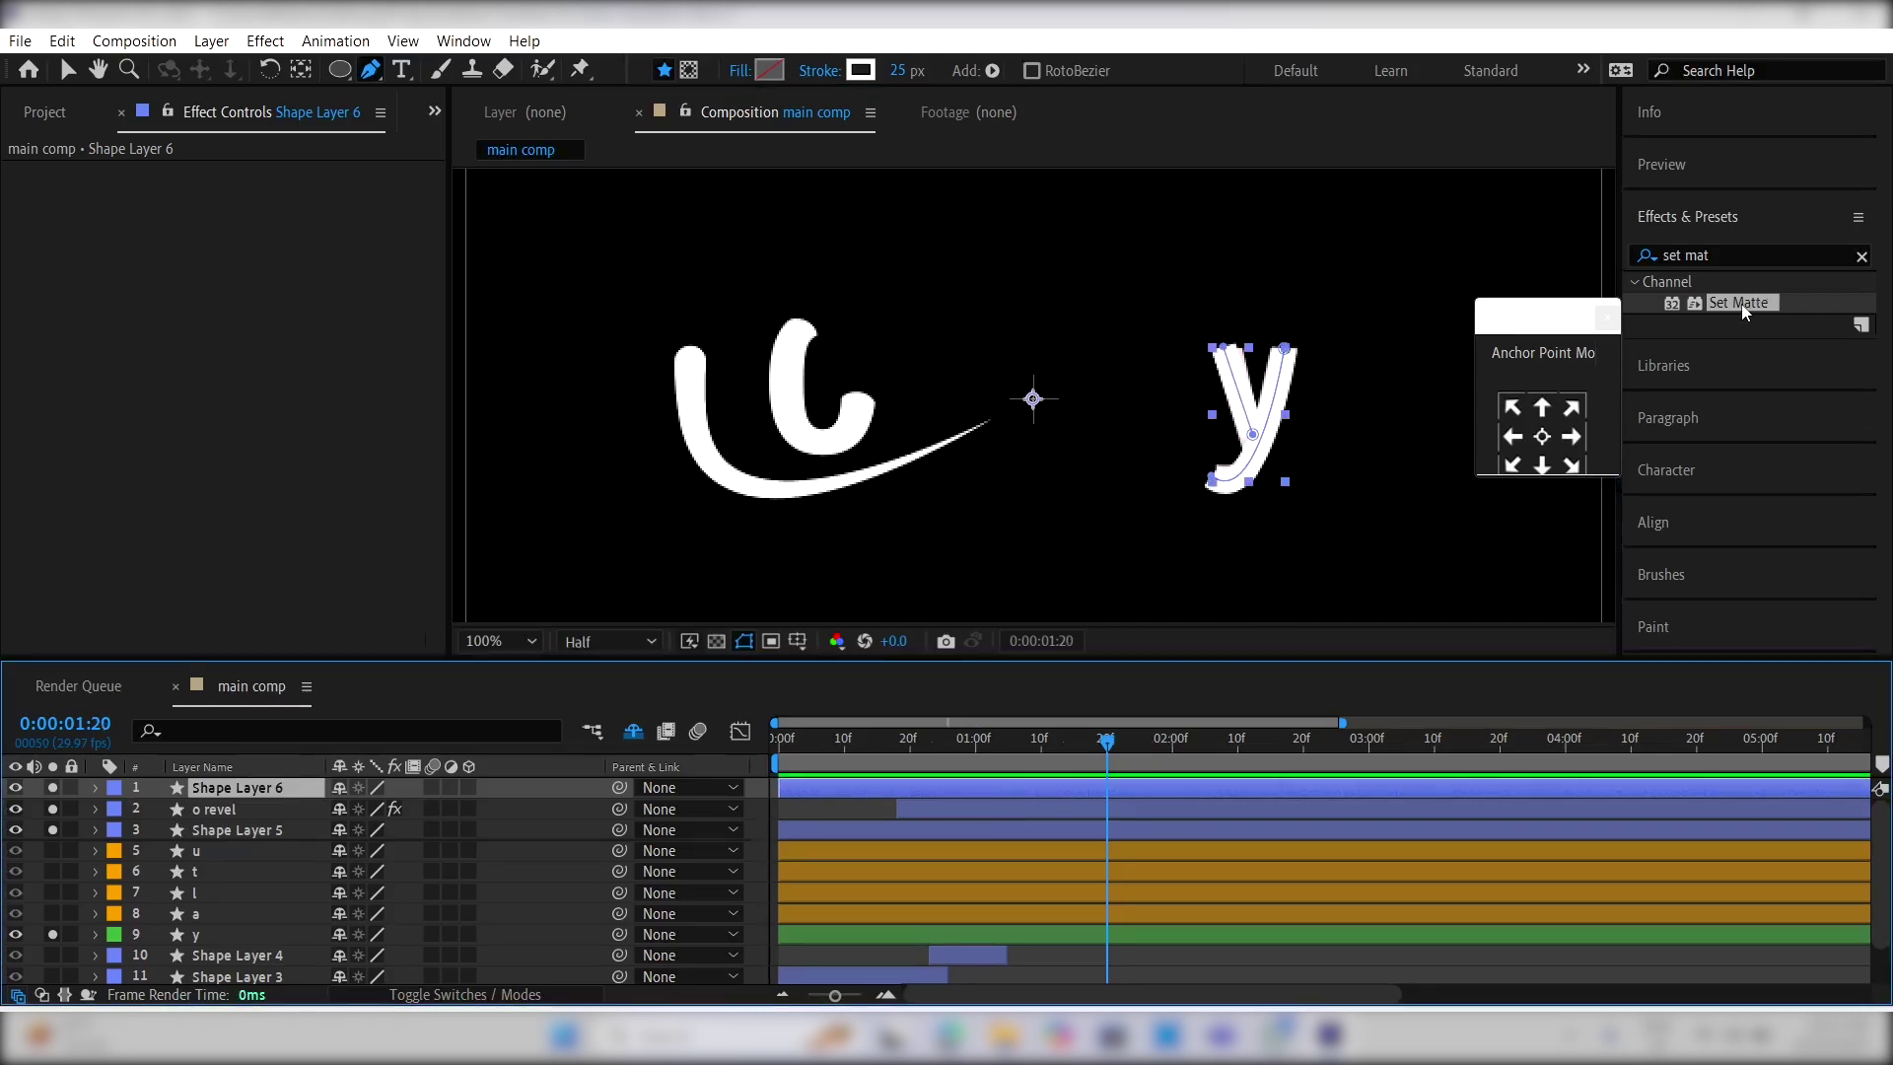
pyautogui.doubleClick(1737, 303)
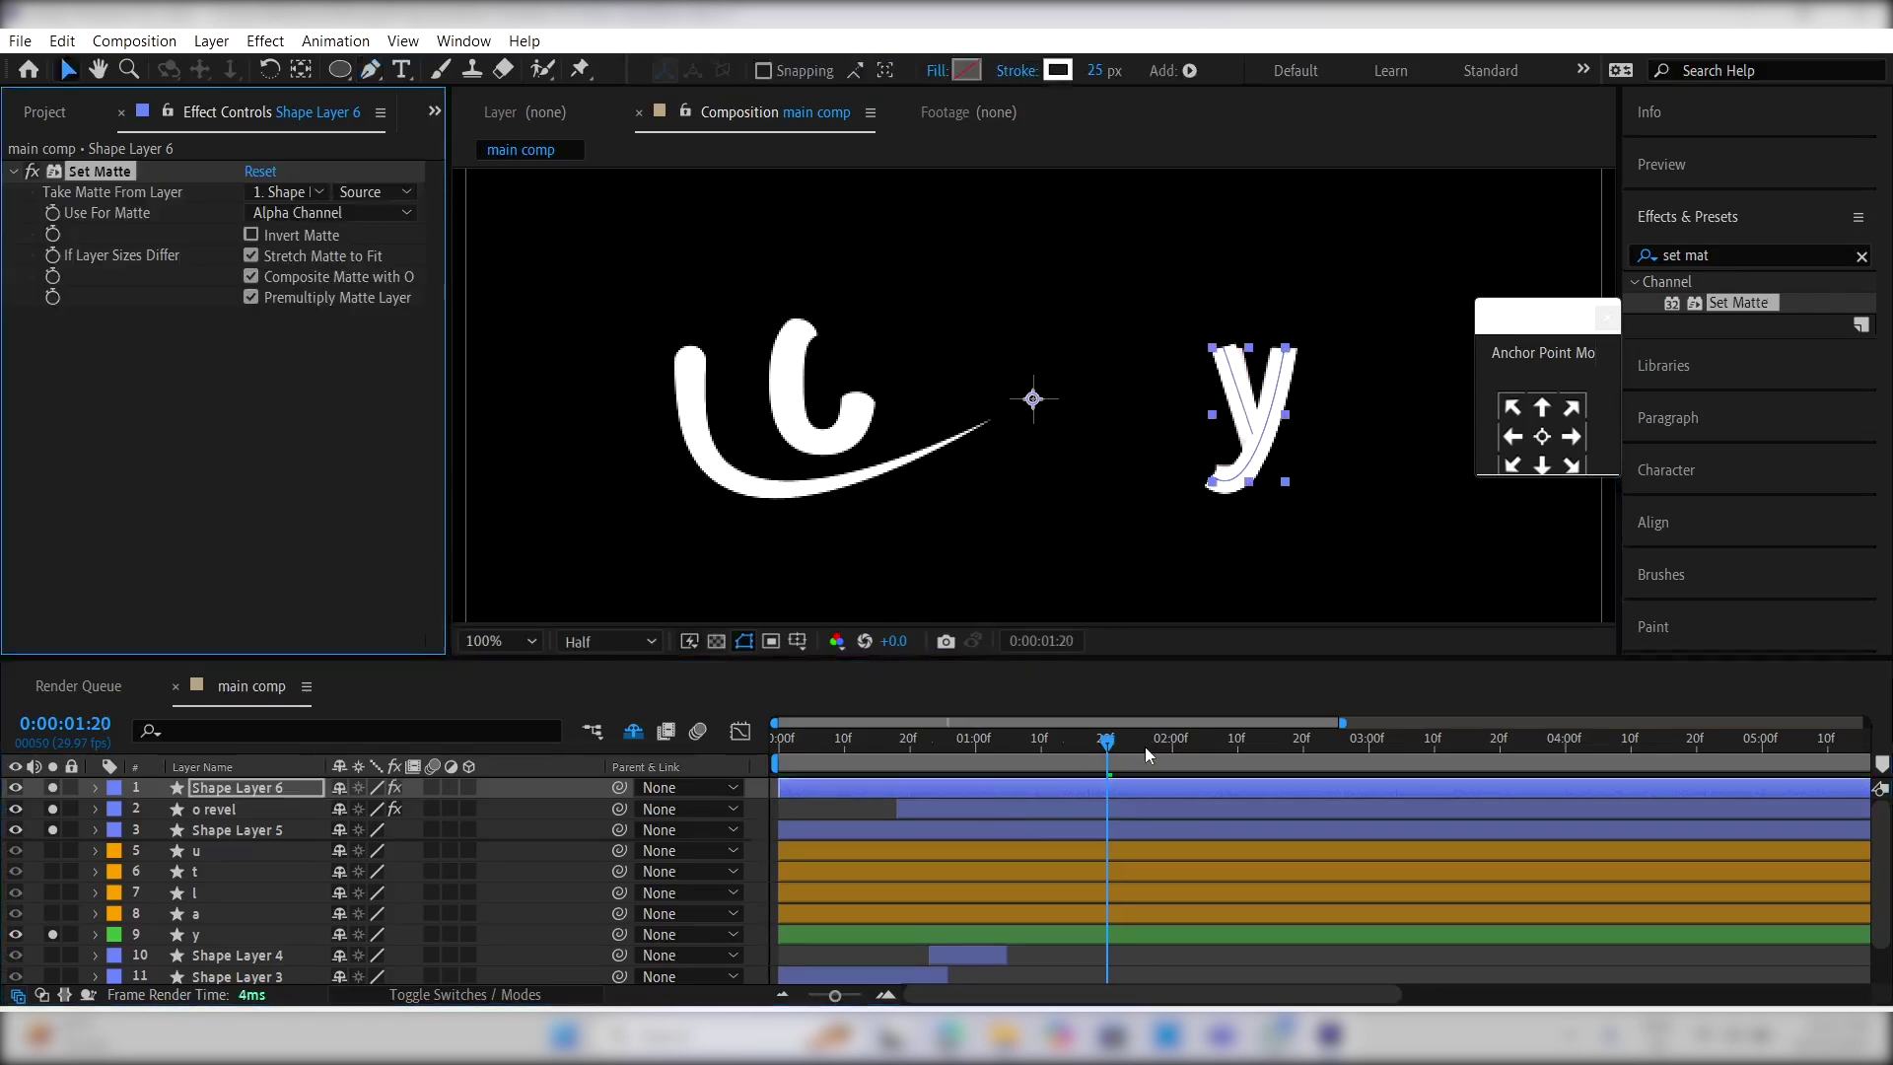
pyautogui.click(284, 192)
pyautogui.click(315, 460)
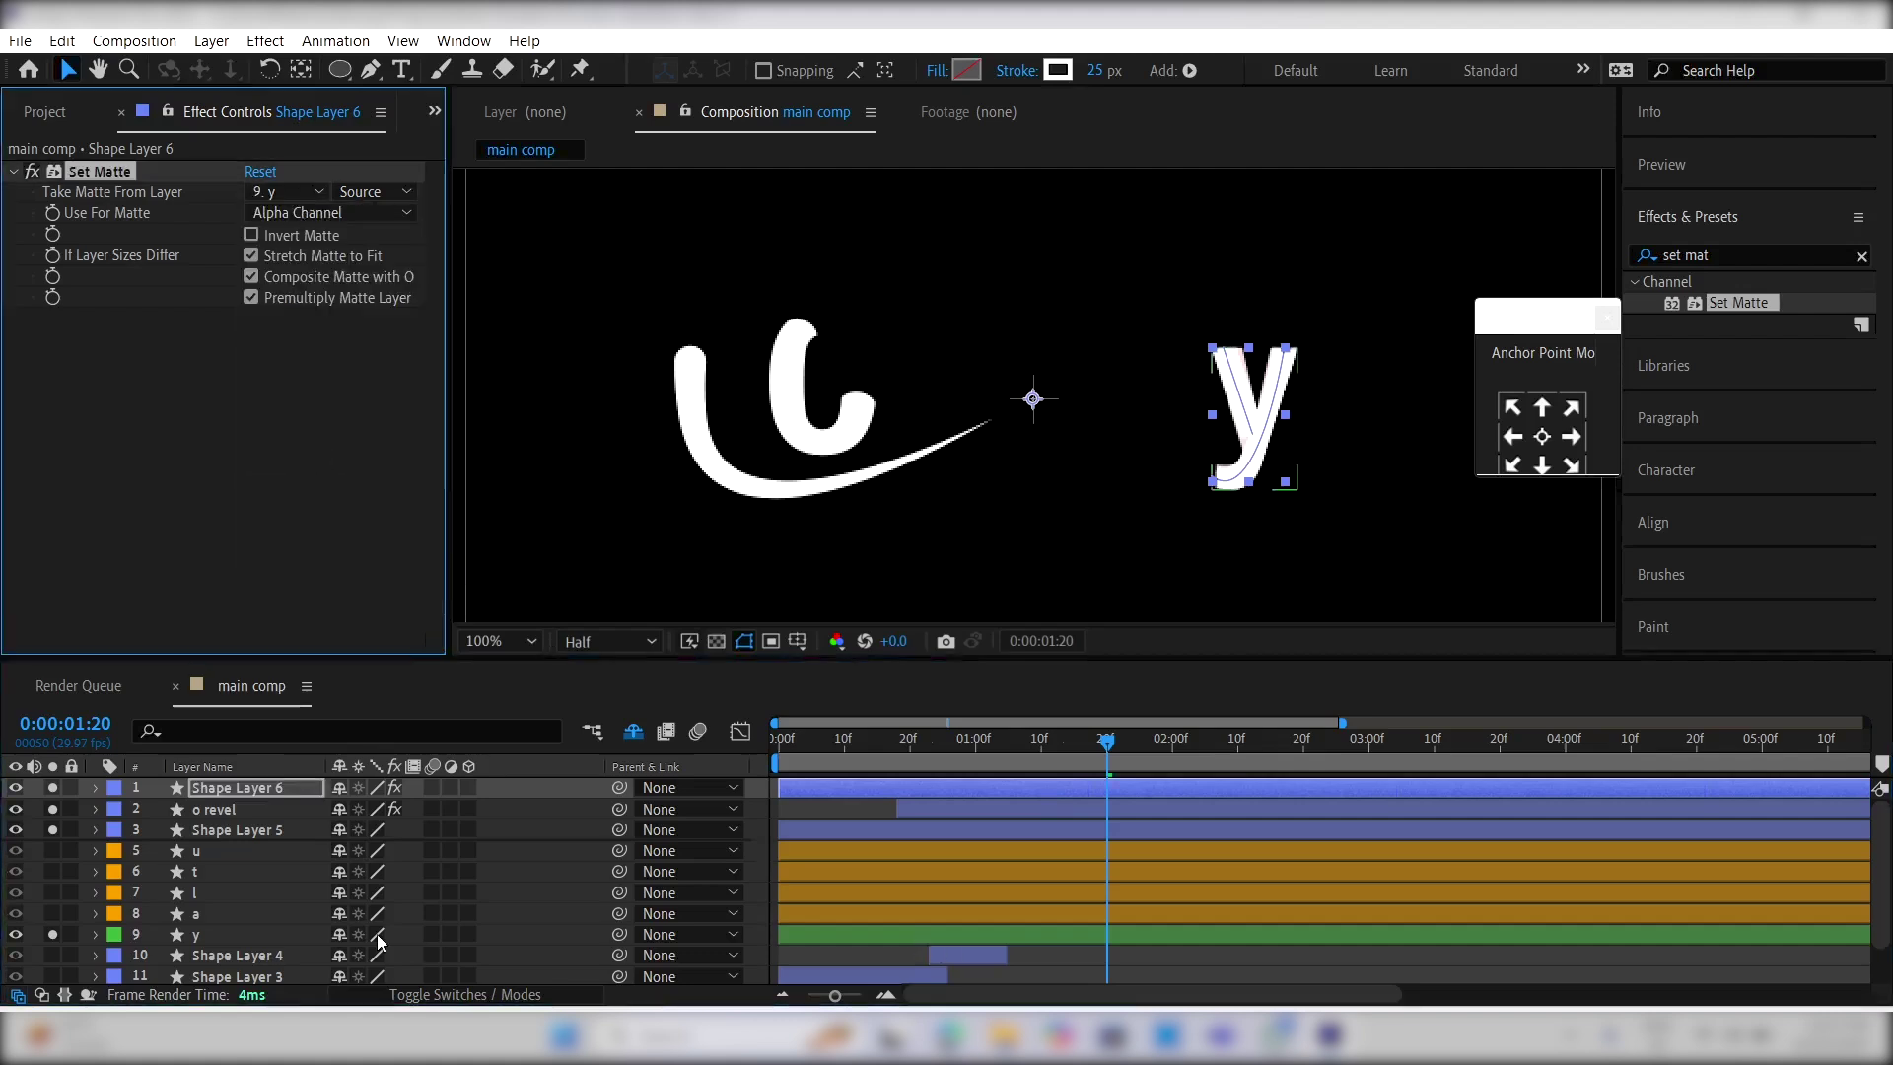
# Step: Hide the y letter layer and make it shy so it leaves the timeline list
pyautogui.click(211, 937)
pyautogui.click(14, 932)
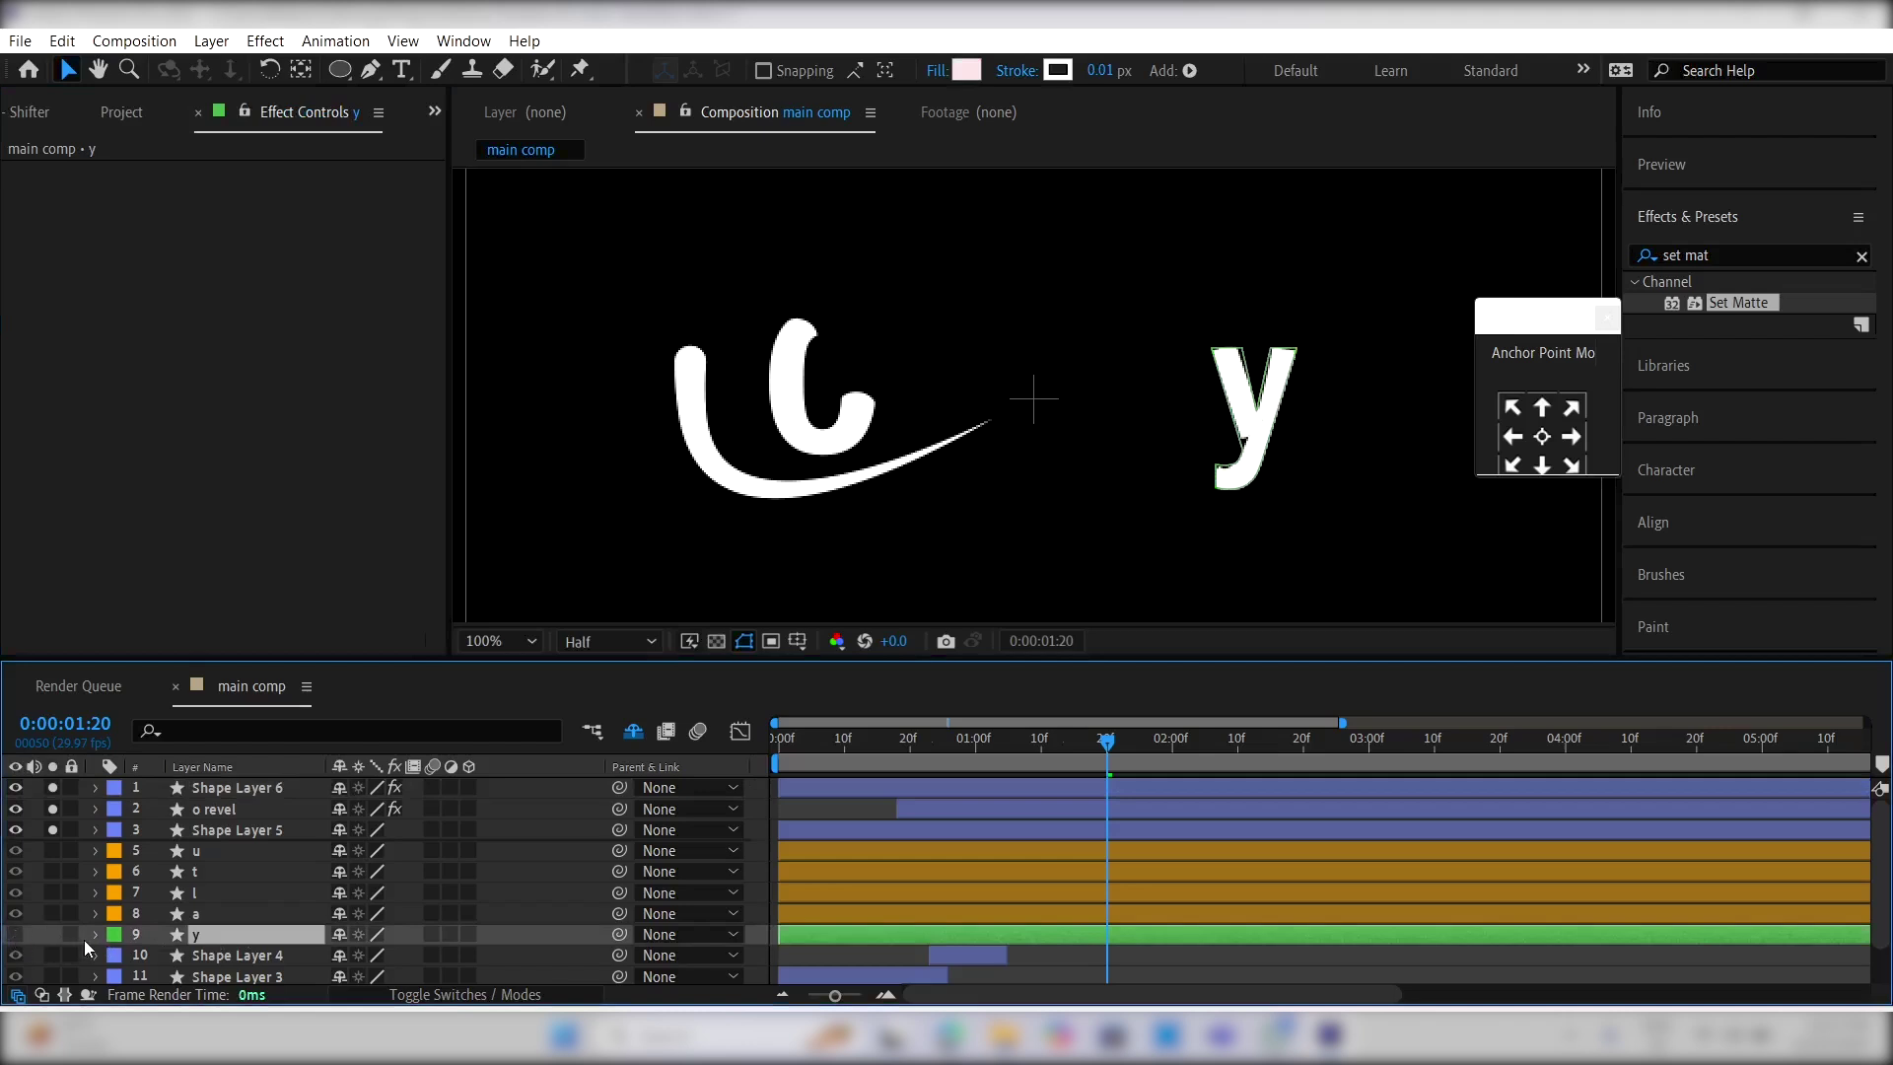
pyautogui.click(339, 934)
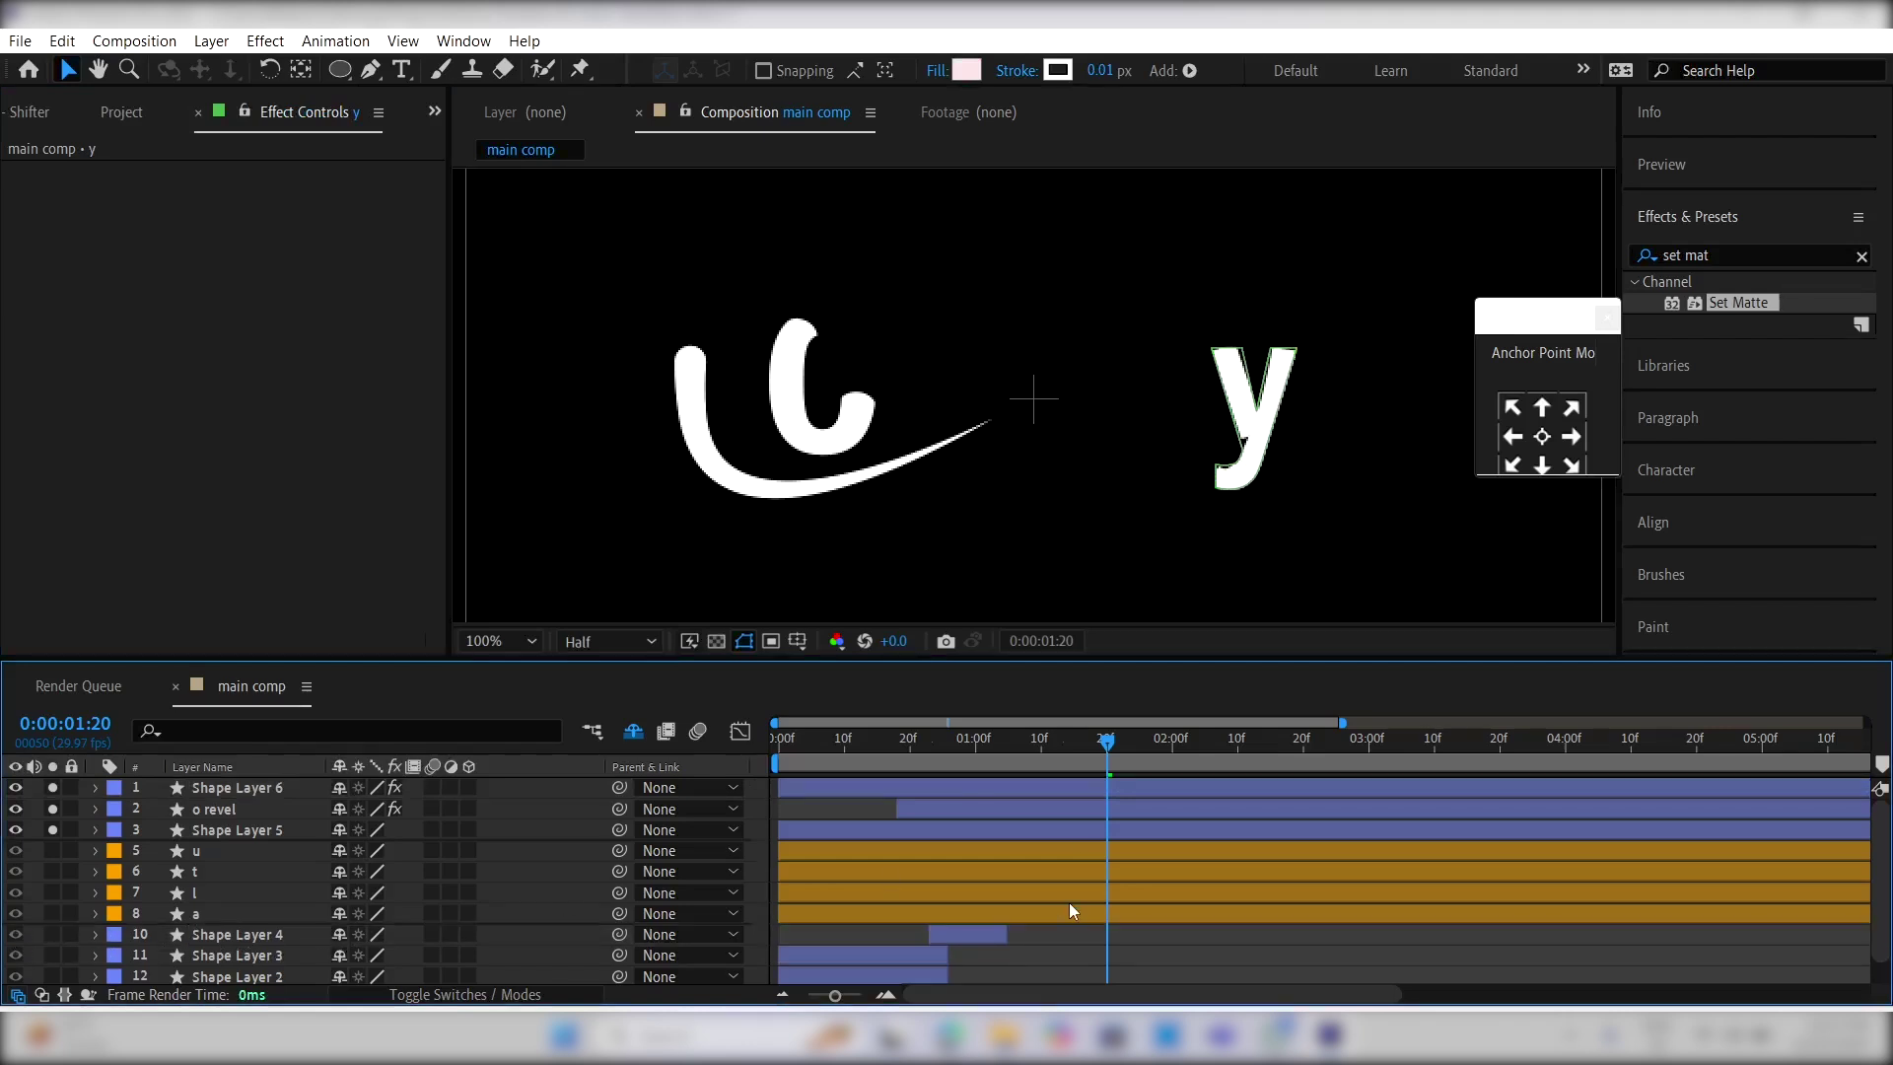
# Step: Widen the y stroke to 29 px and rename its layer to "y revel"
pyautogui.click(1068, 788)
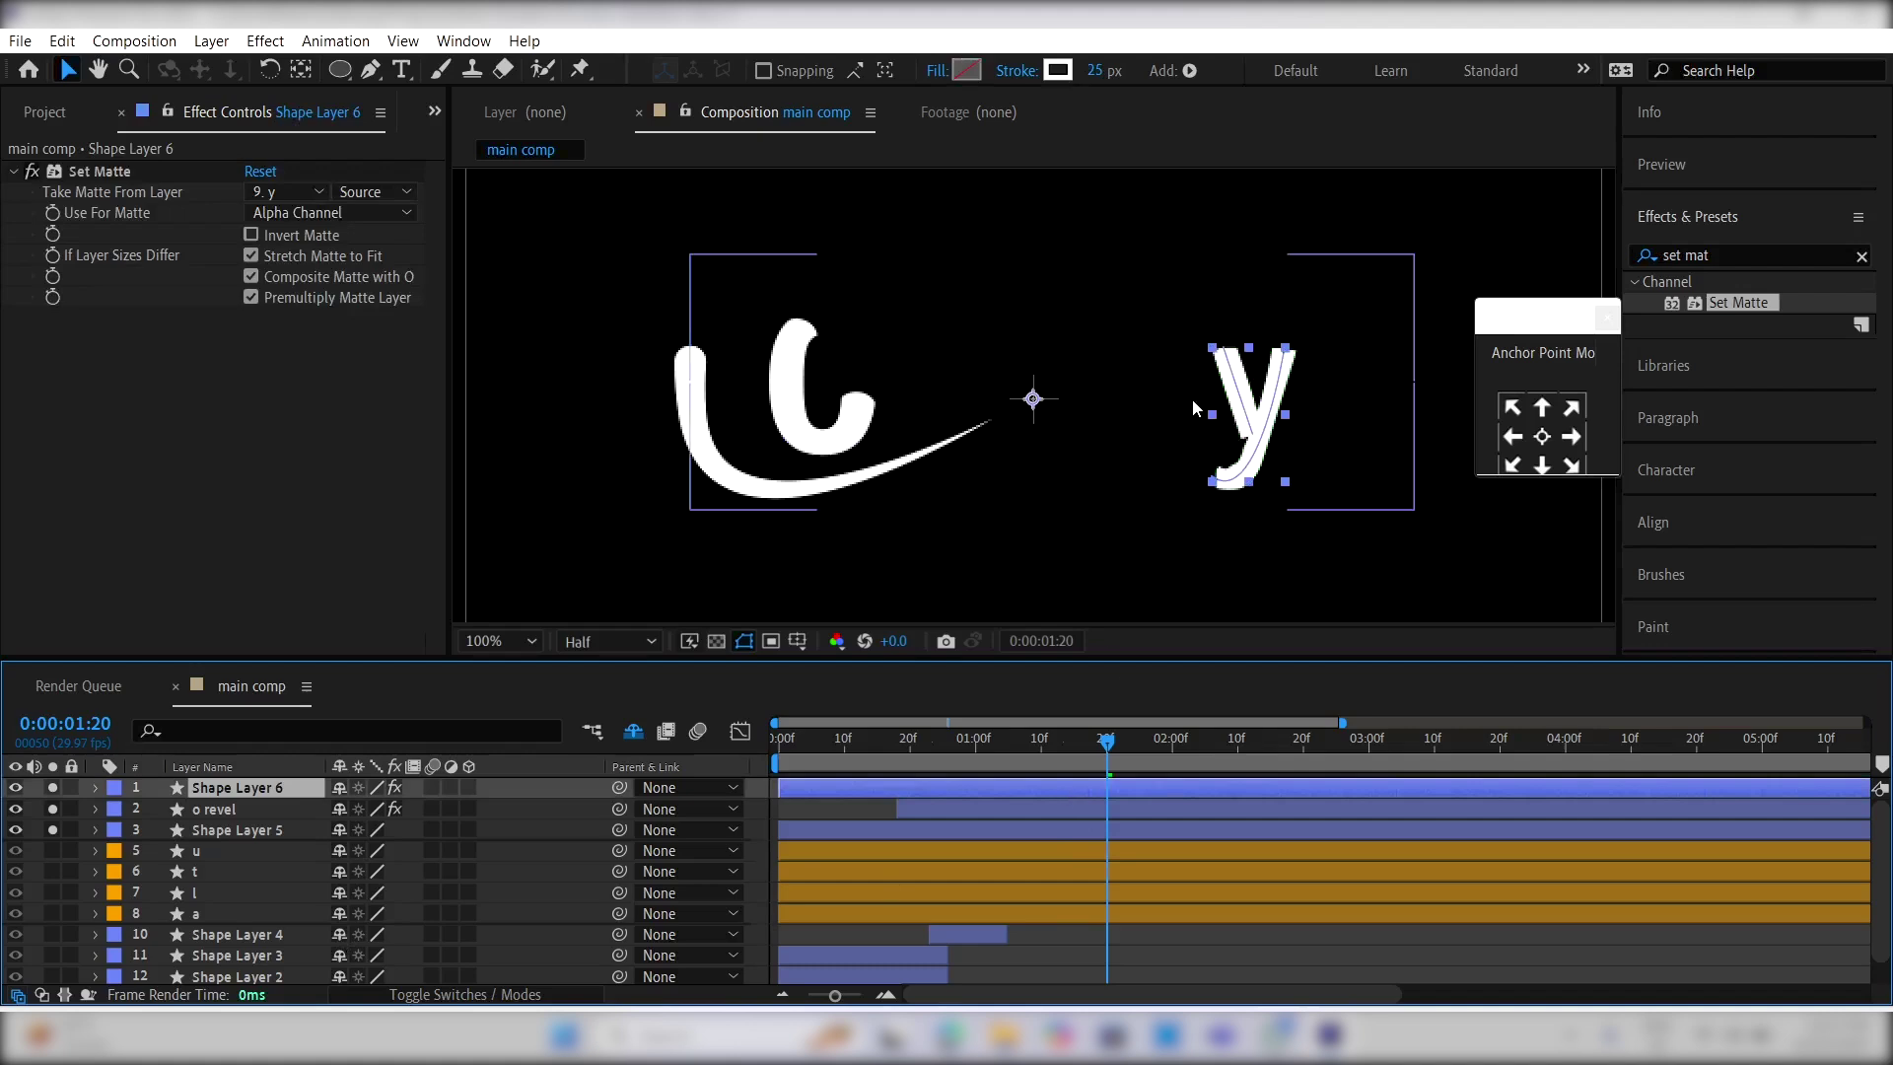
pyautogui.moveTo(1104, 69); pyautogui.dragTo(1124, 70)
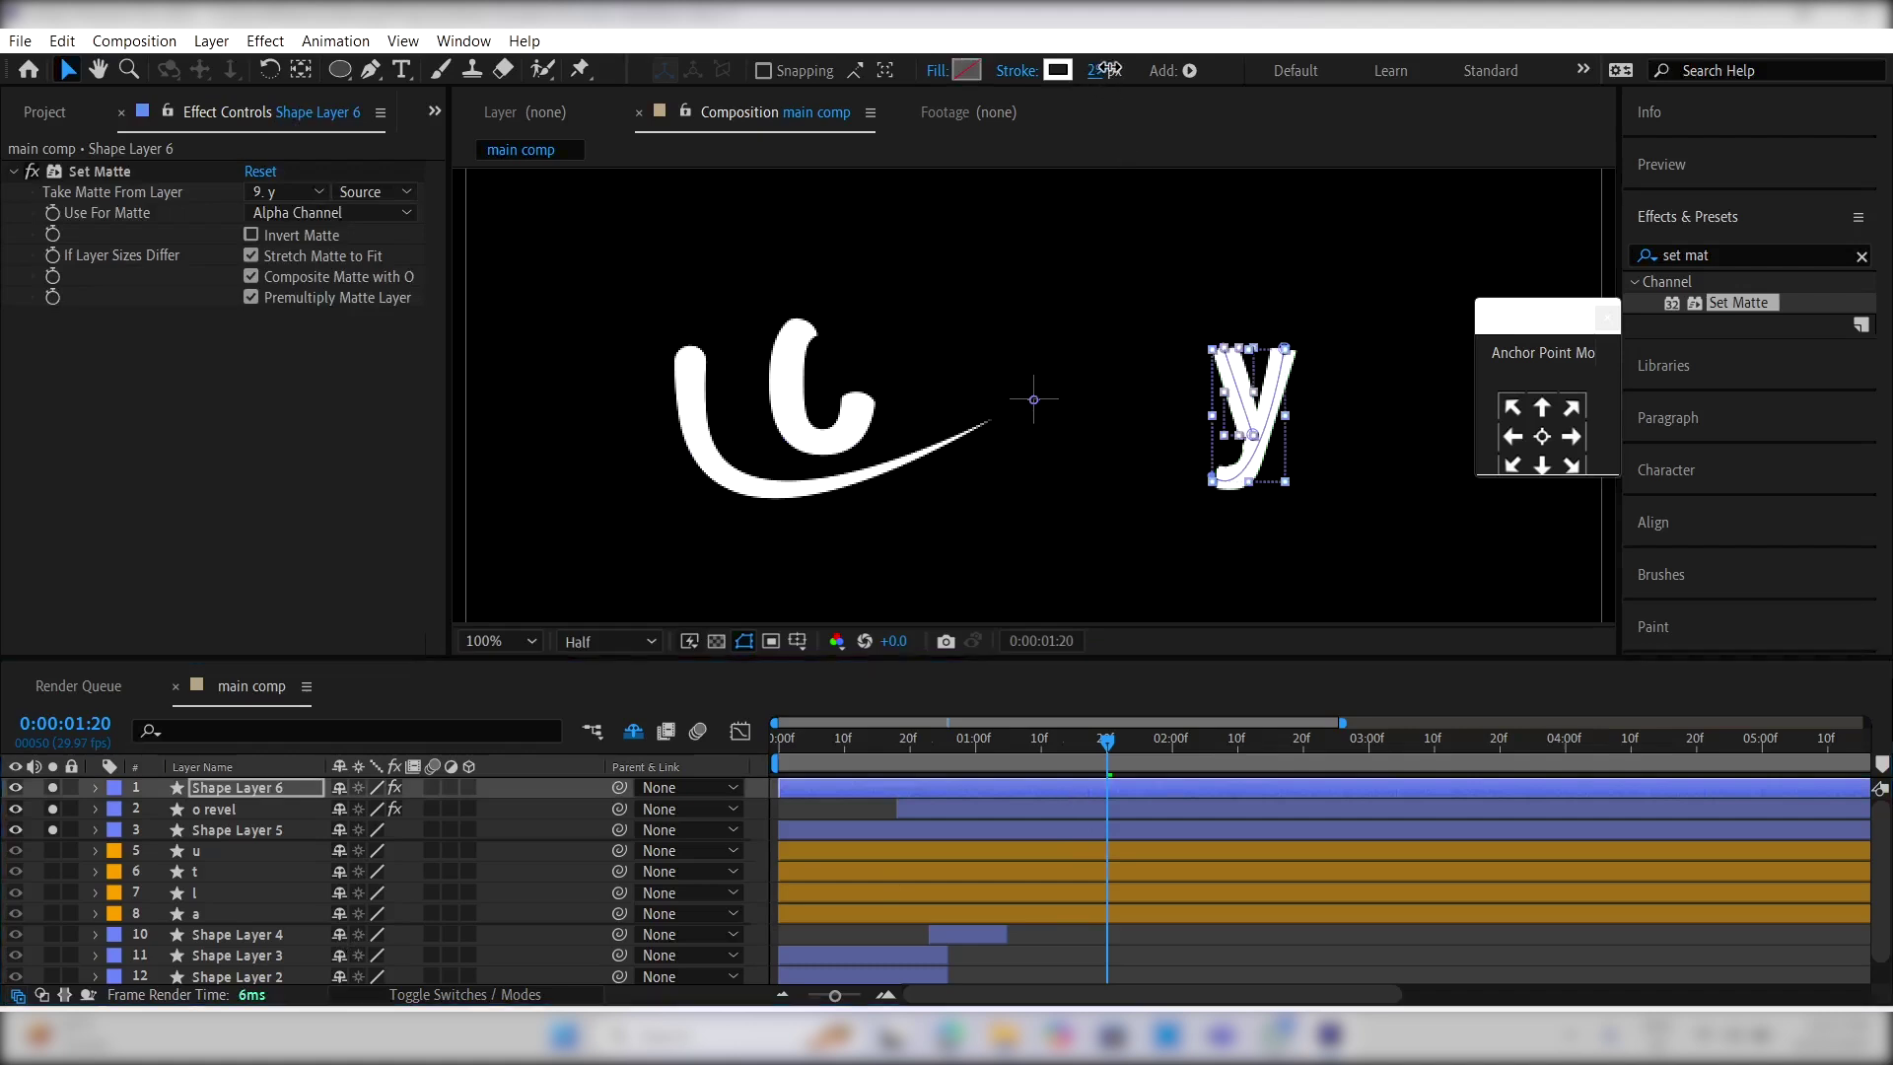
pyautogui.click(372, 69)
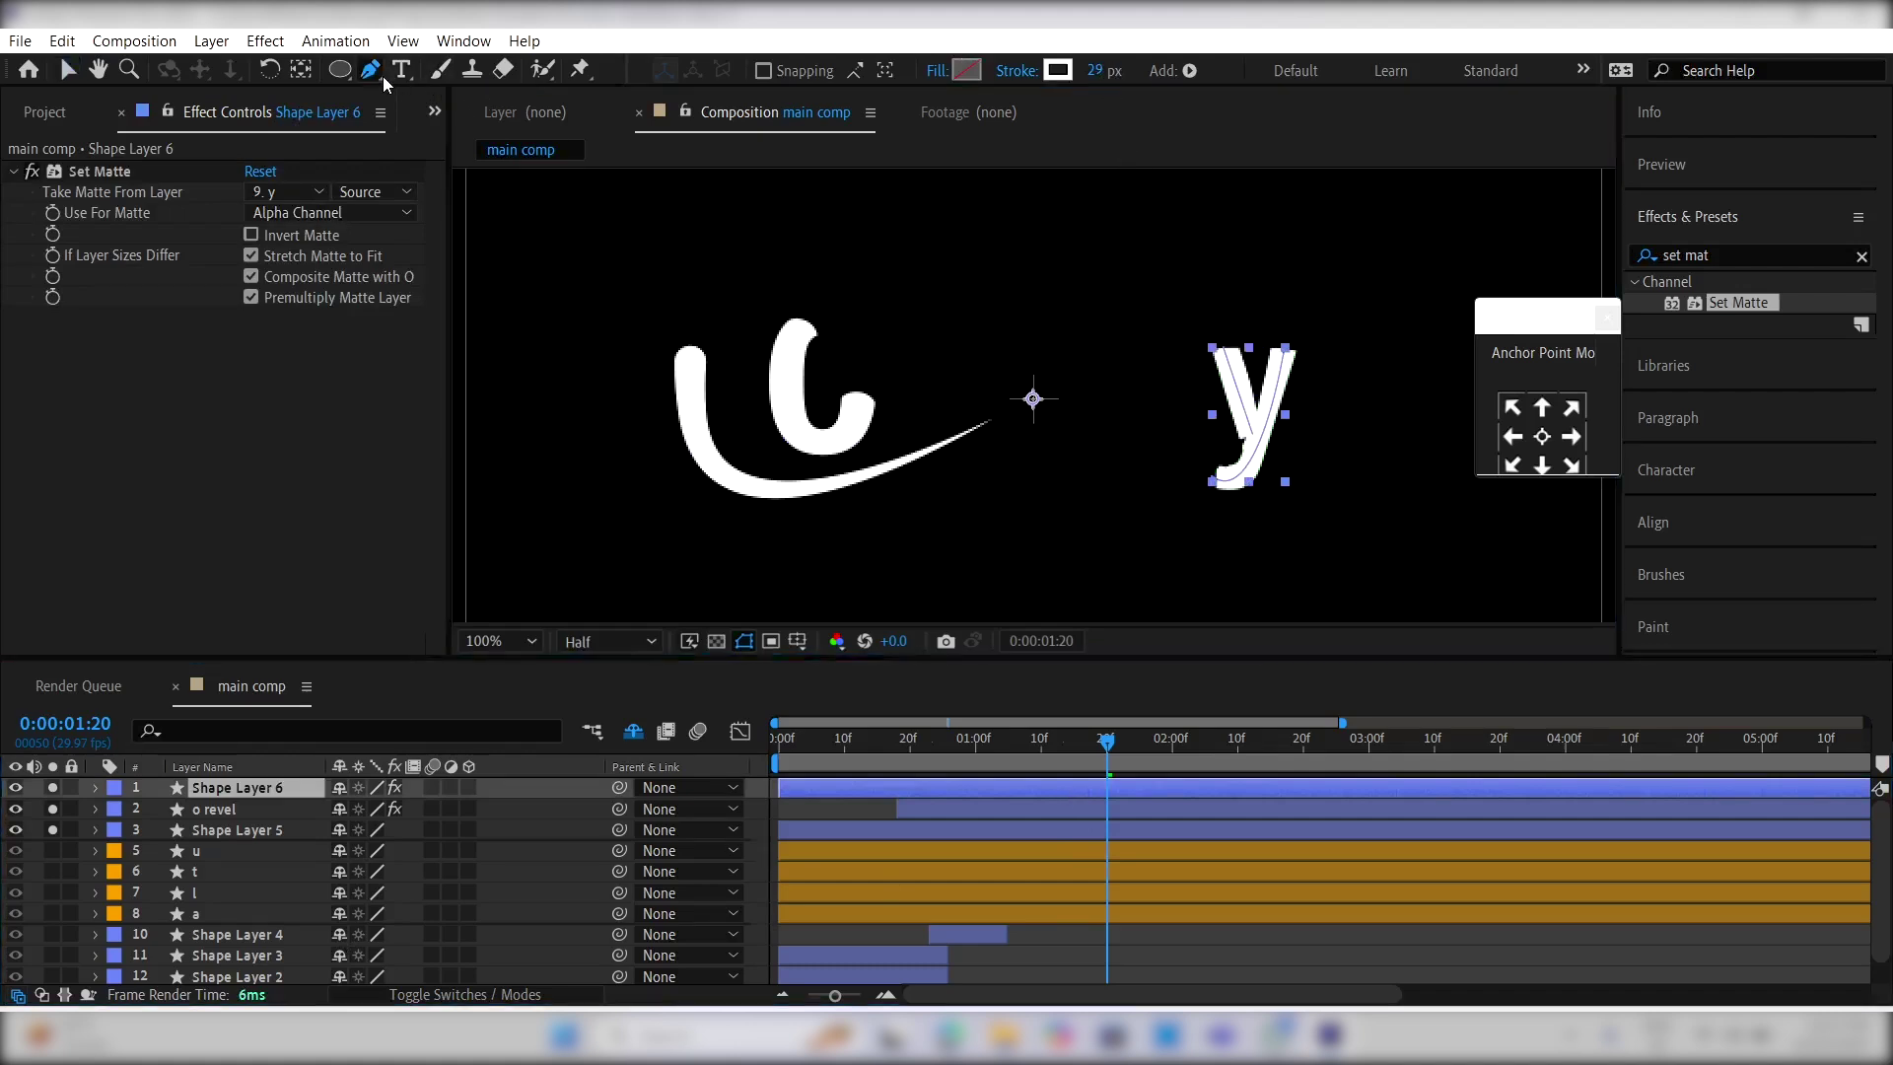
pyautogui.click(67, 69)
pyautogui.click(247, 789)
pyautogui.press('Return')
pyautogui.write('y revel')
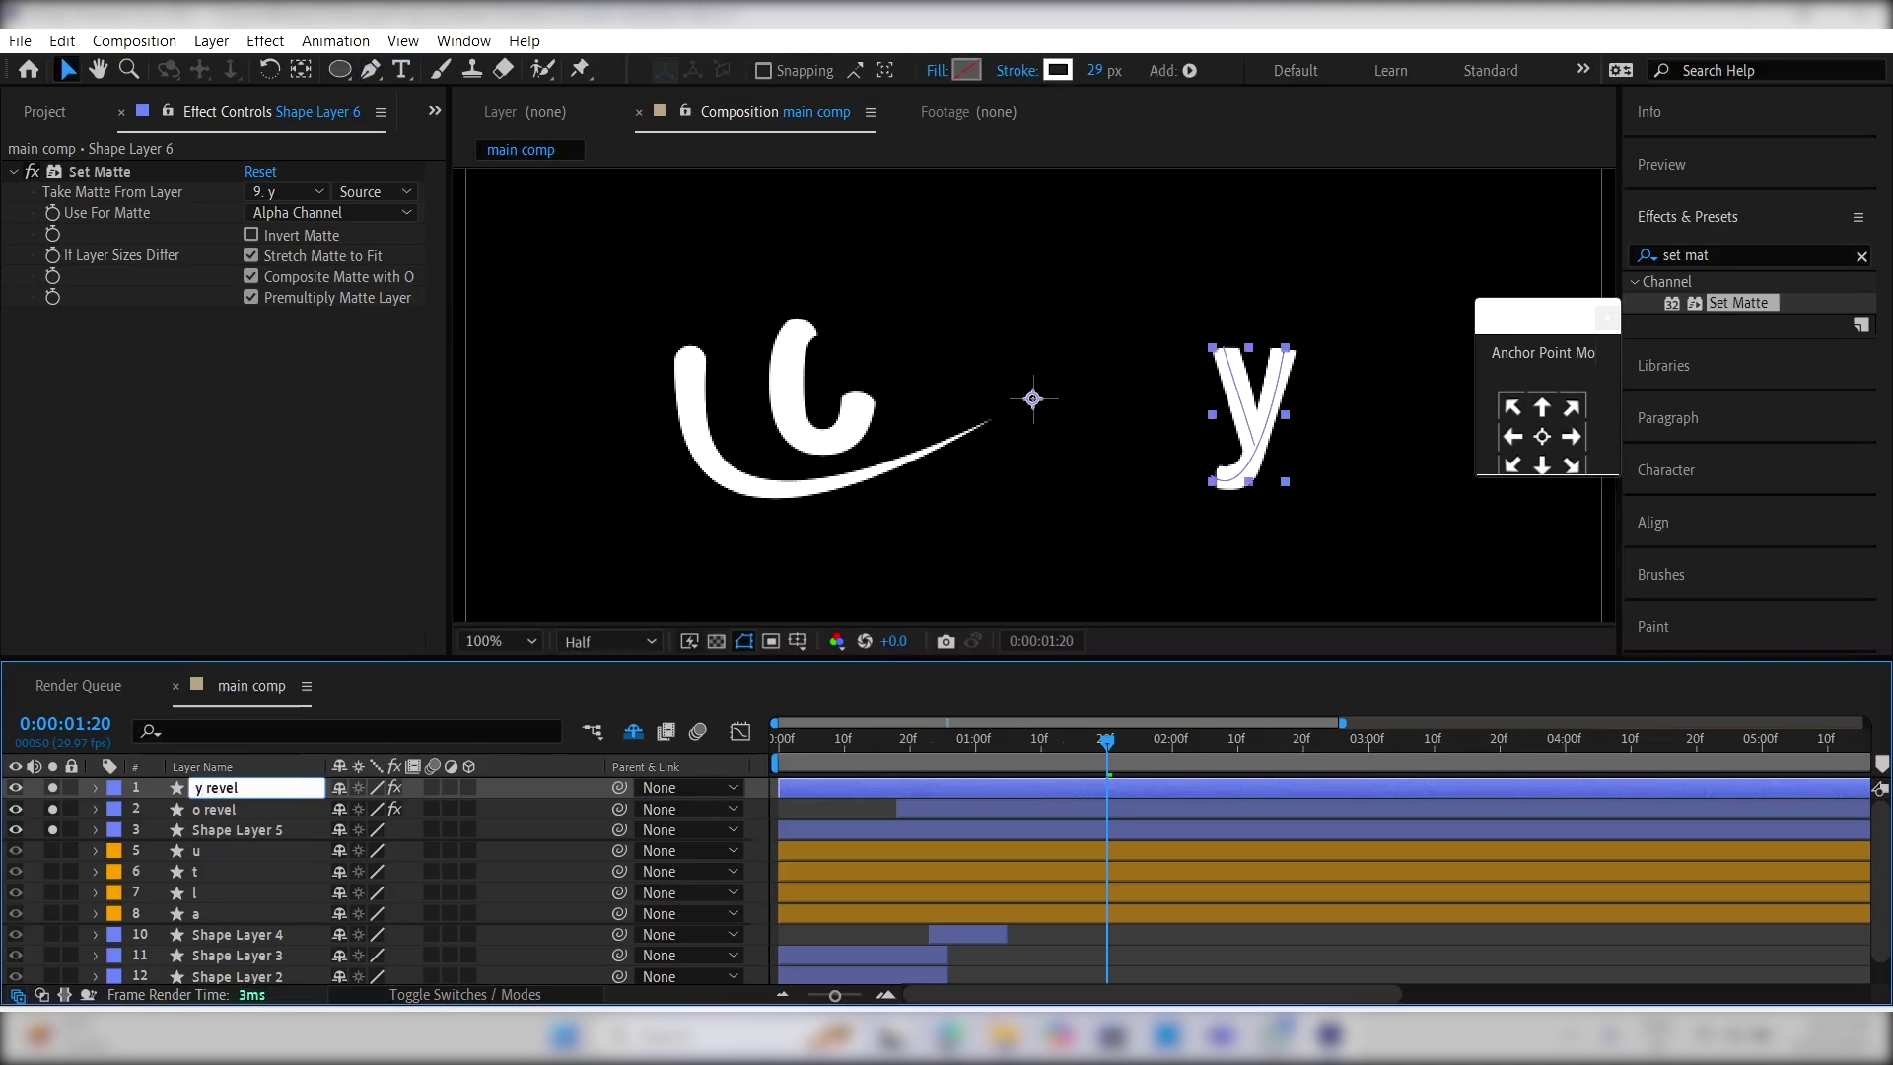
# Step: Copy the End trim keyframes from the o revel layer and paste them onto the y revel layer at 0:00:01:20
pyautogui.press('Return')
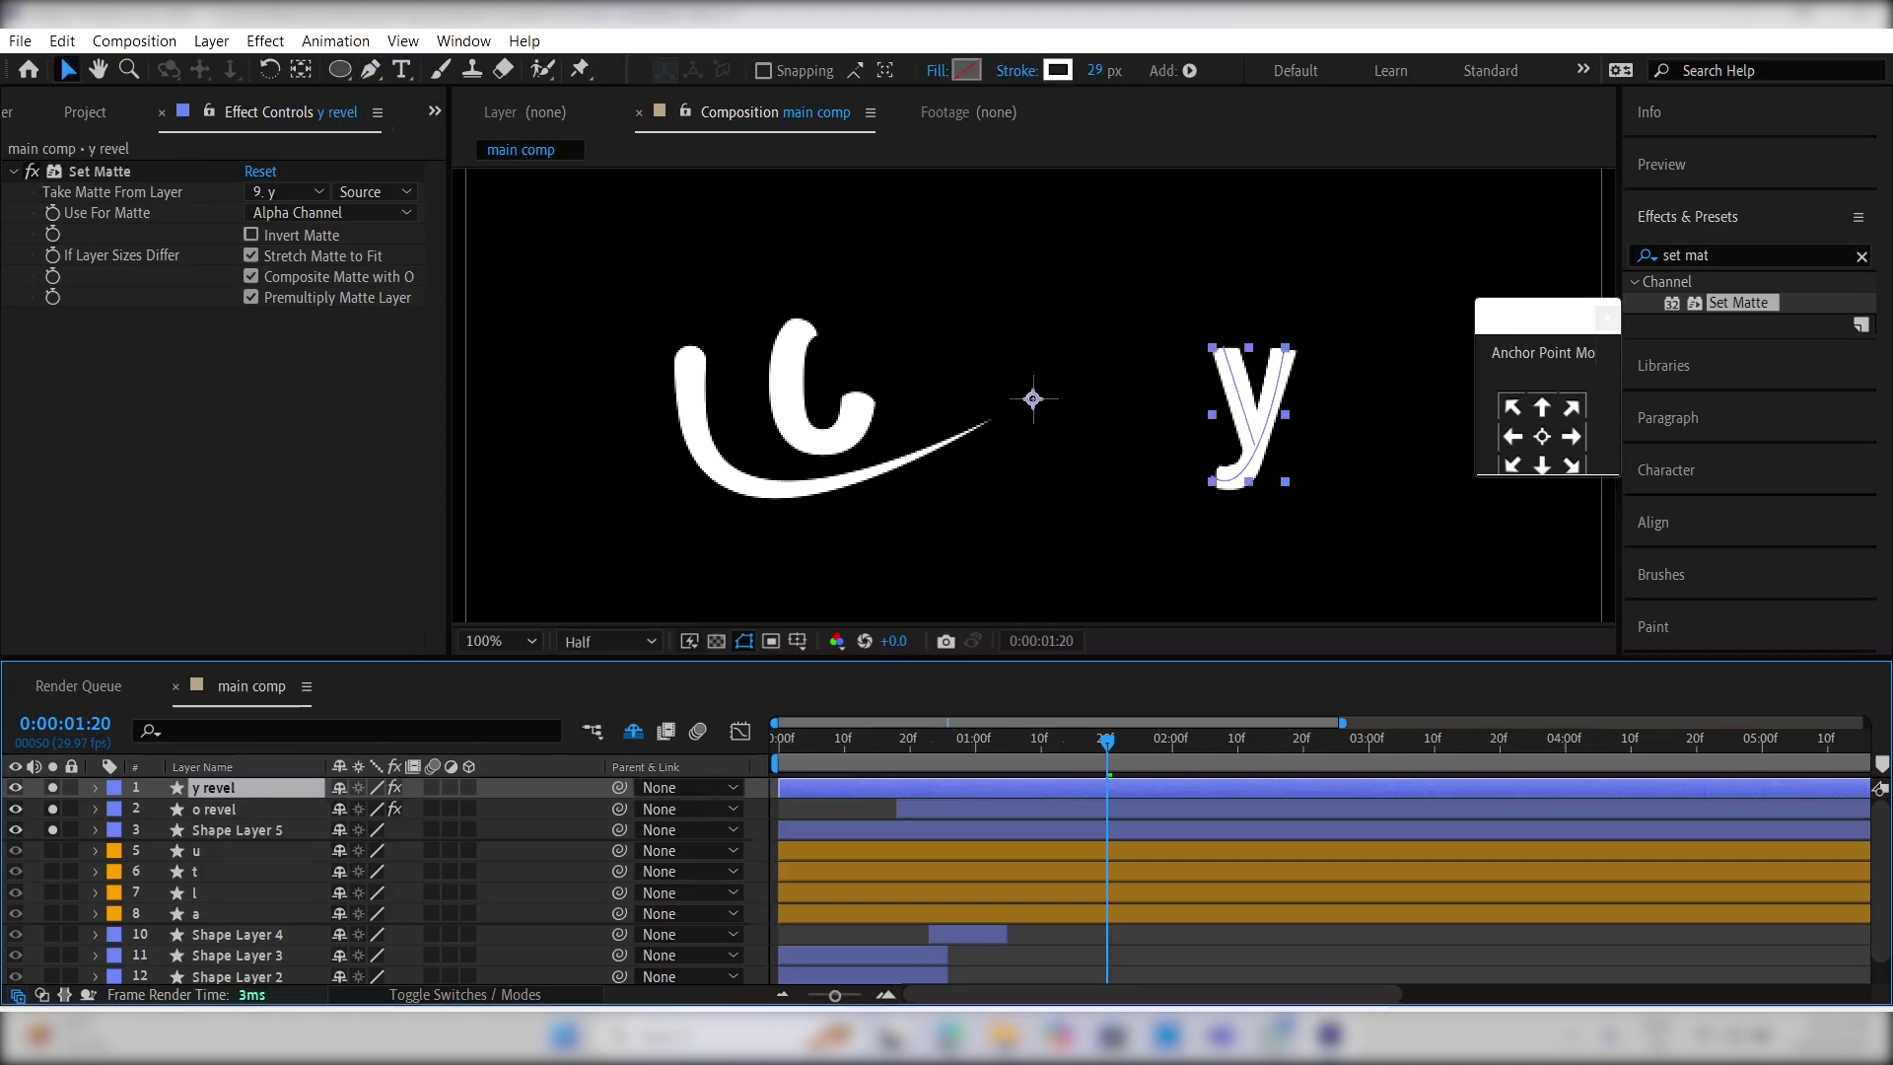
pyautogui.click(1031, 809)
pyautogui.press('u')
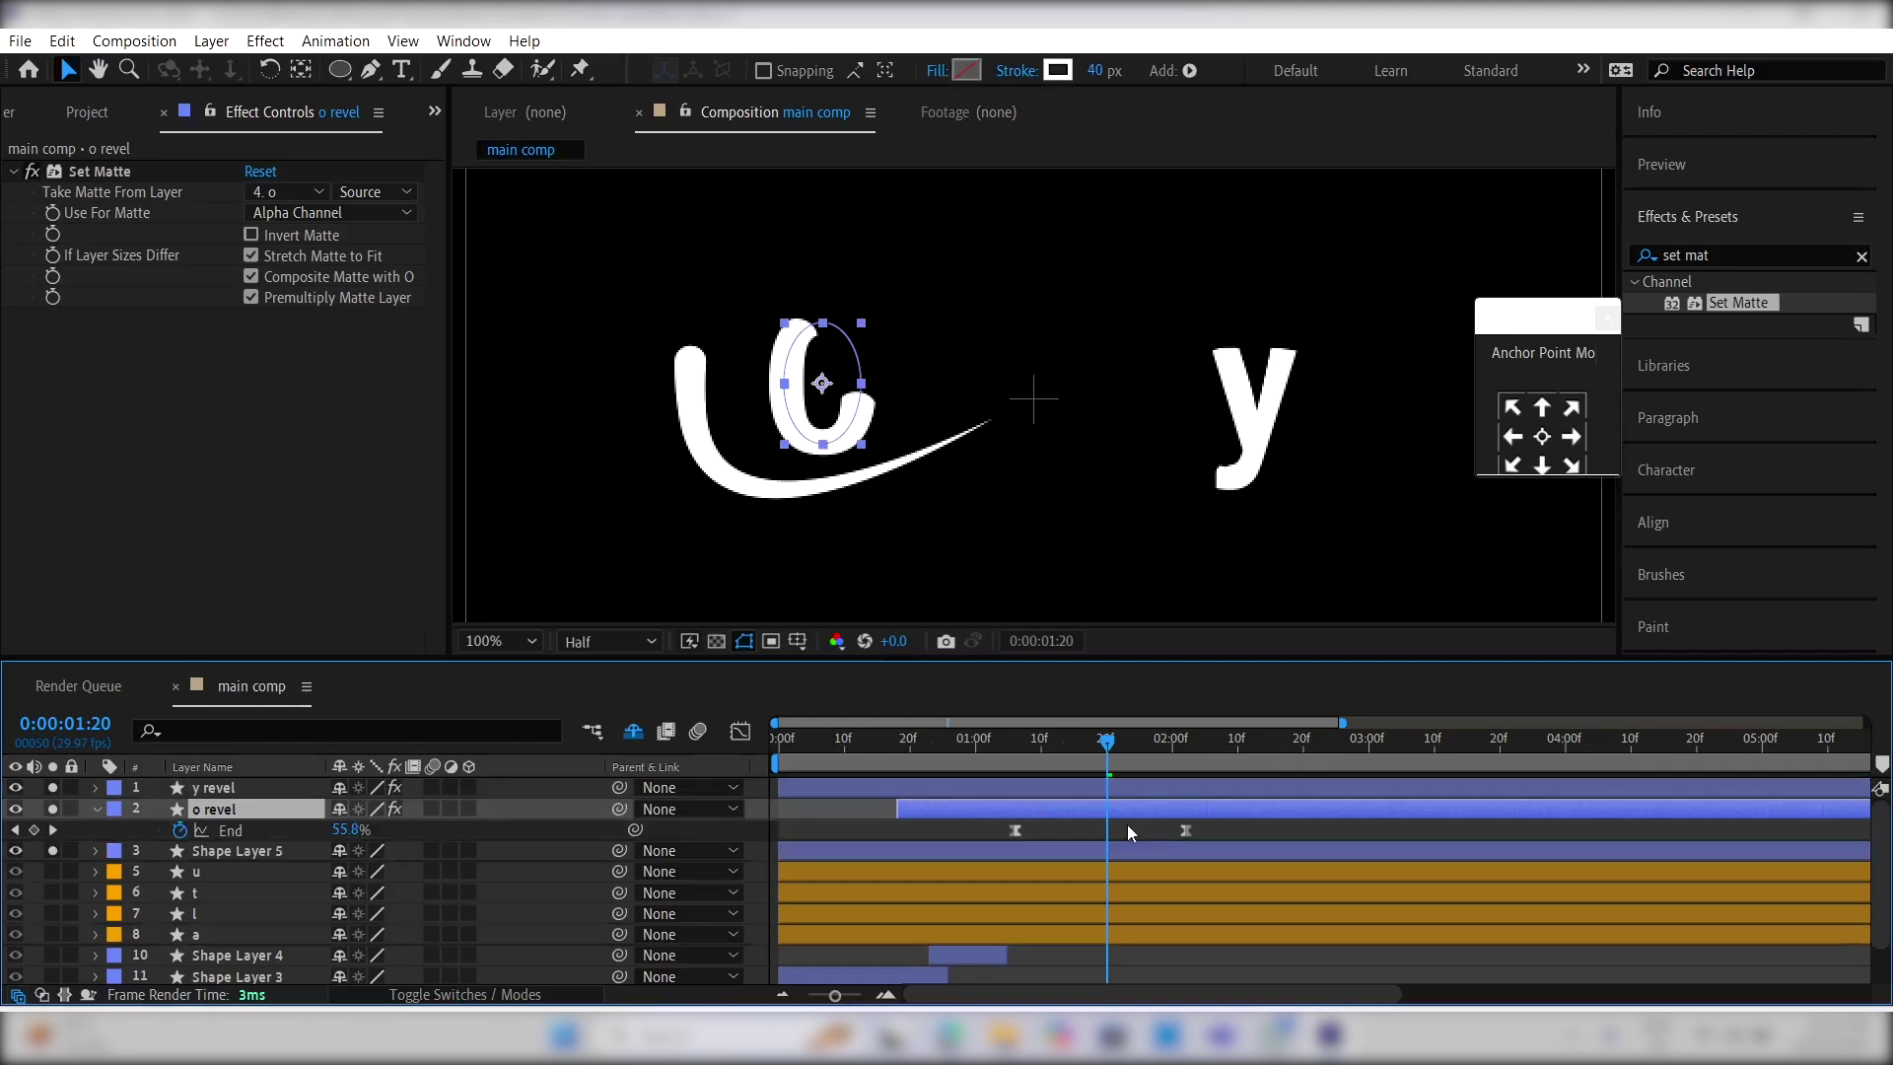
pyautogui.moveTo(1229, 826); pyautogui.dragTo(950, 836)
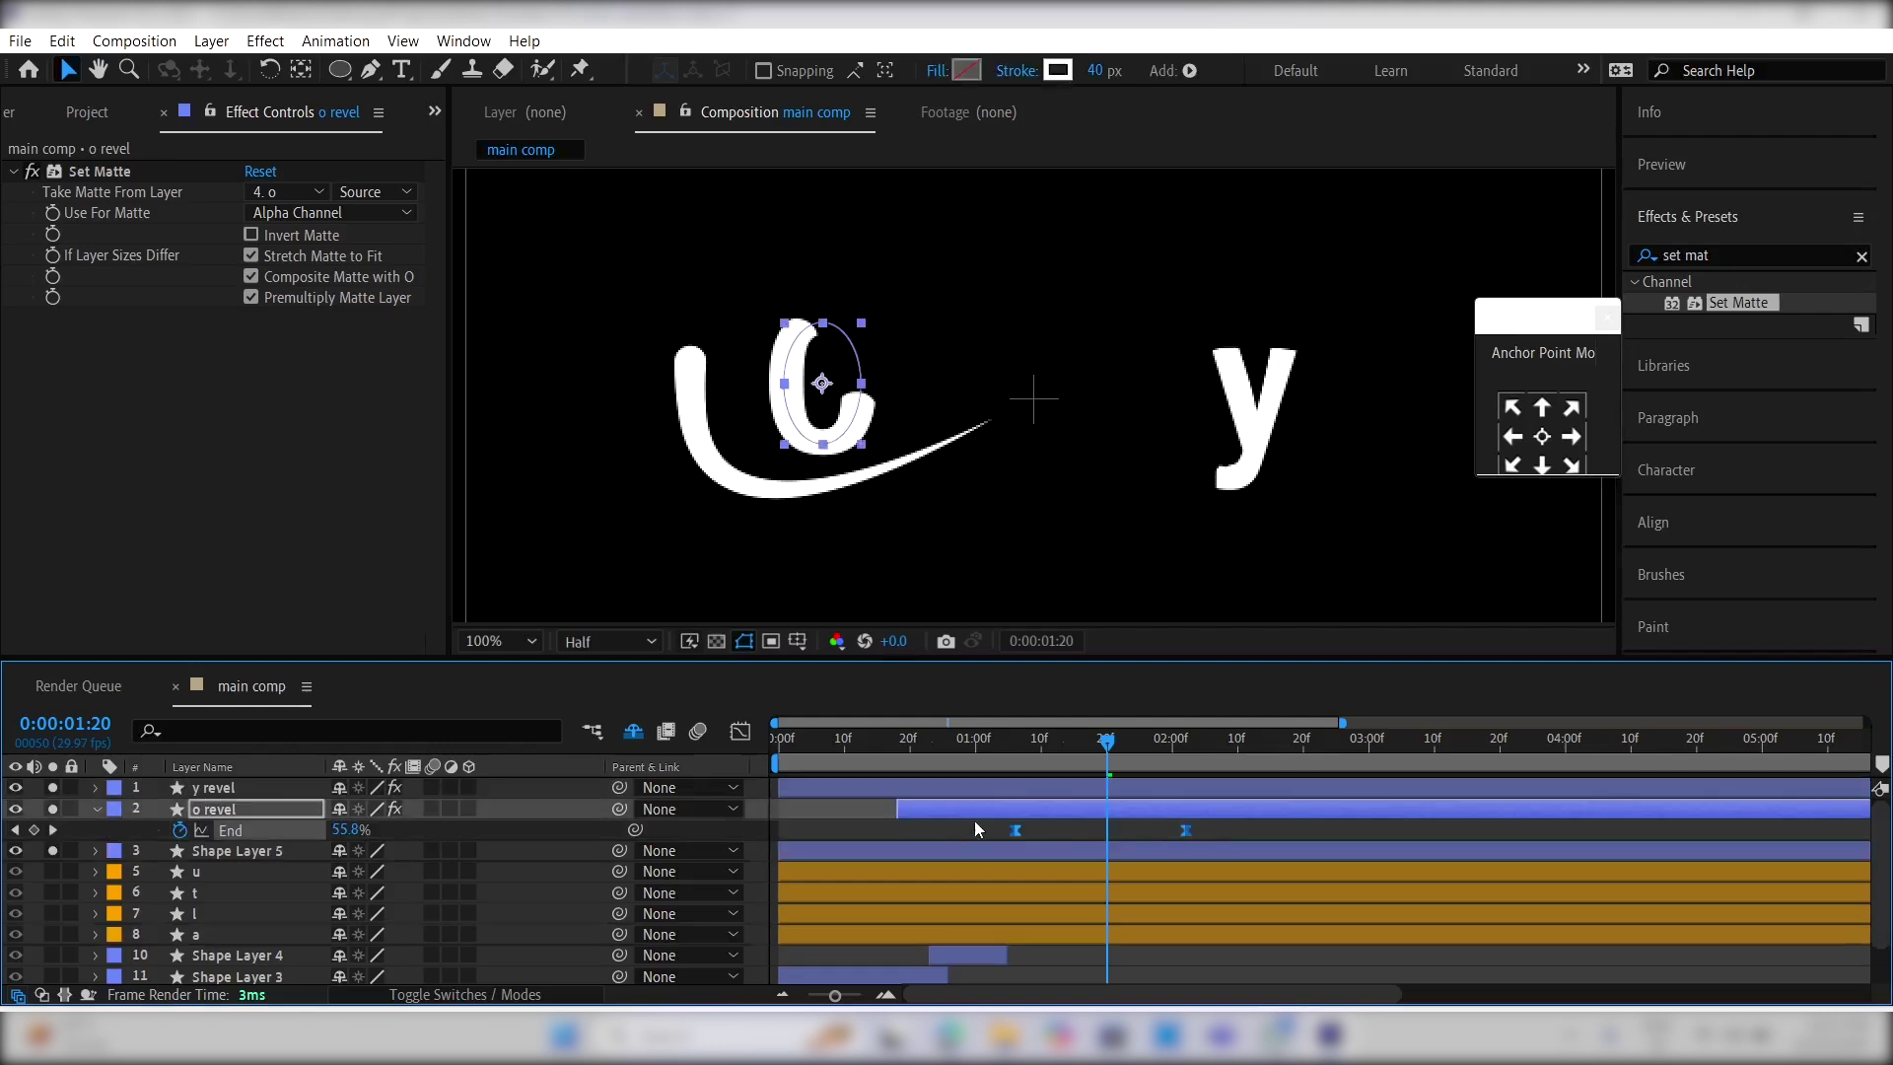
pyautogui.click(1039, 790)
pyautogui.hotkey('ctrl', 'v')
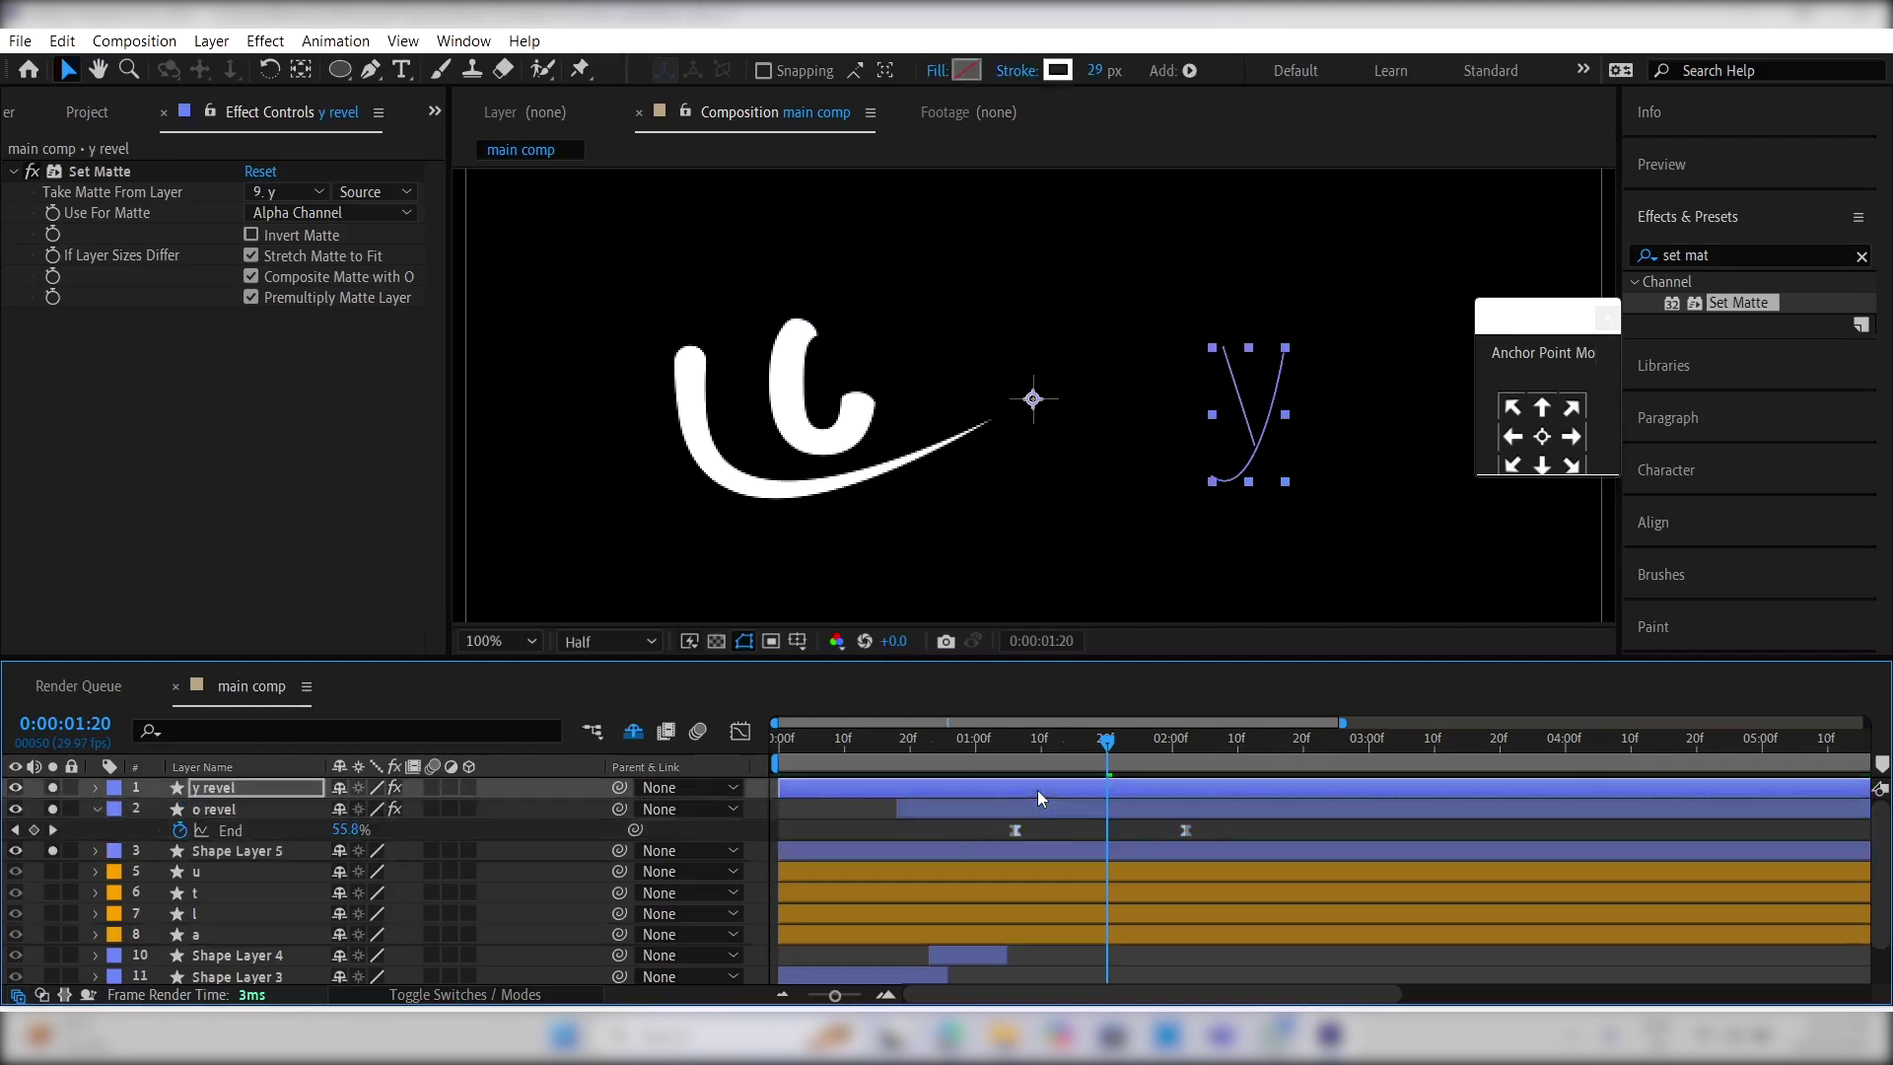
pyautogui.moveTo(1102, 764); pyautogui.dragTo(1232, 757)
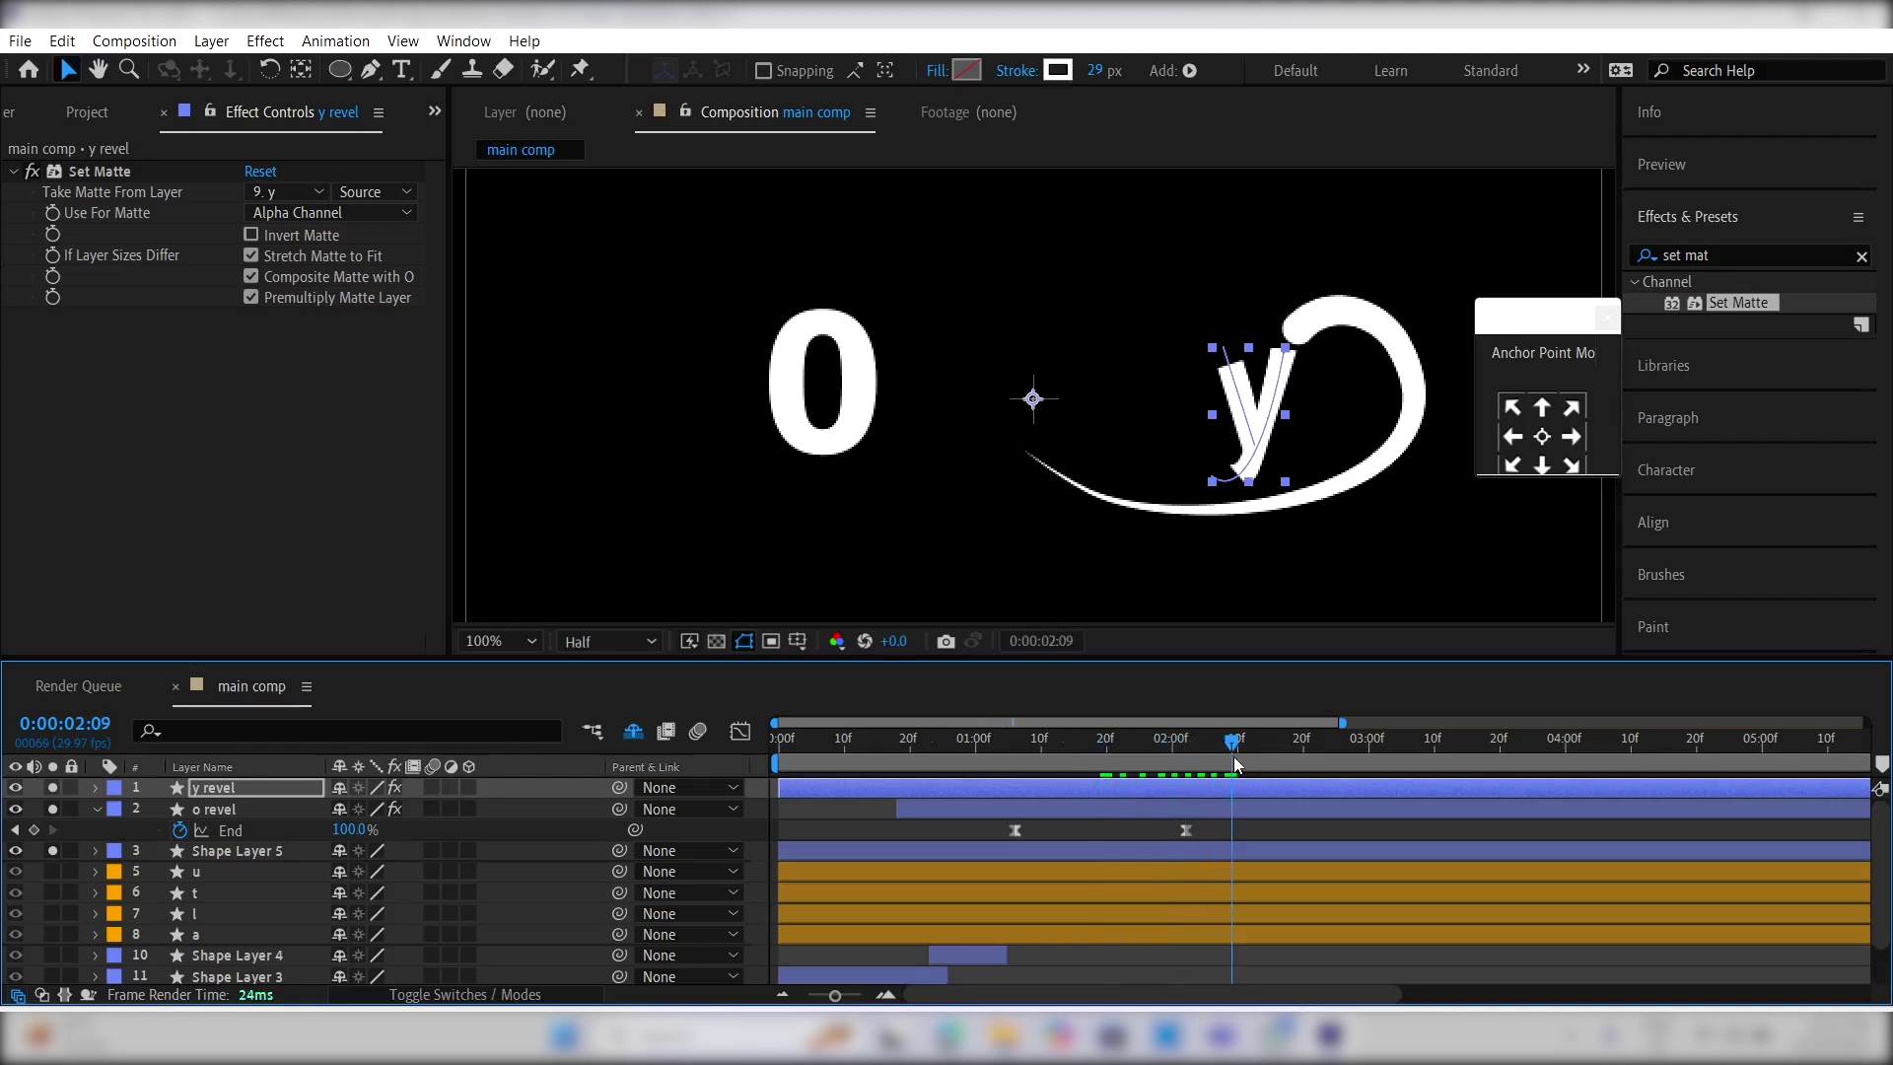
# Step: Set the y revel layer's Trim Multiple Shapes to Individually, move Shape 1 above Shape 2, and preview the reveal
pyautogui.click(94, 788)
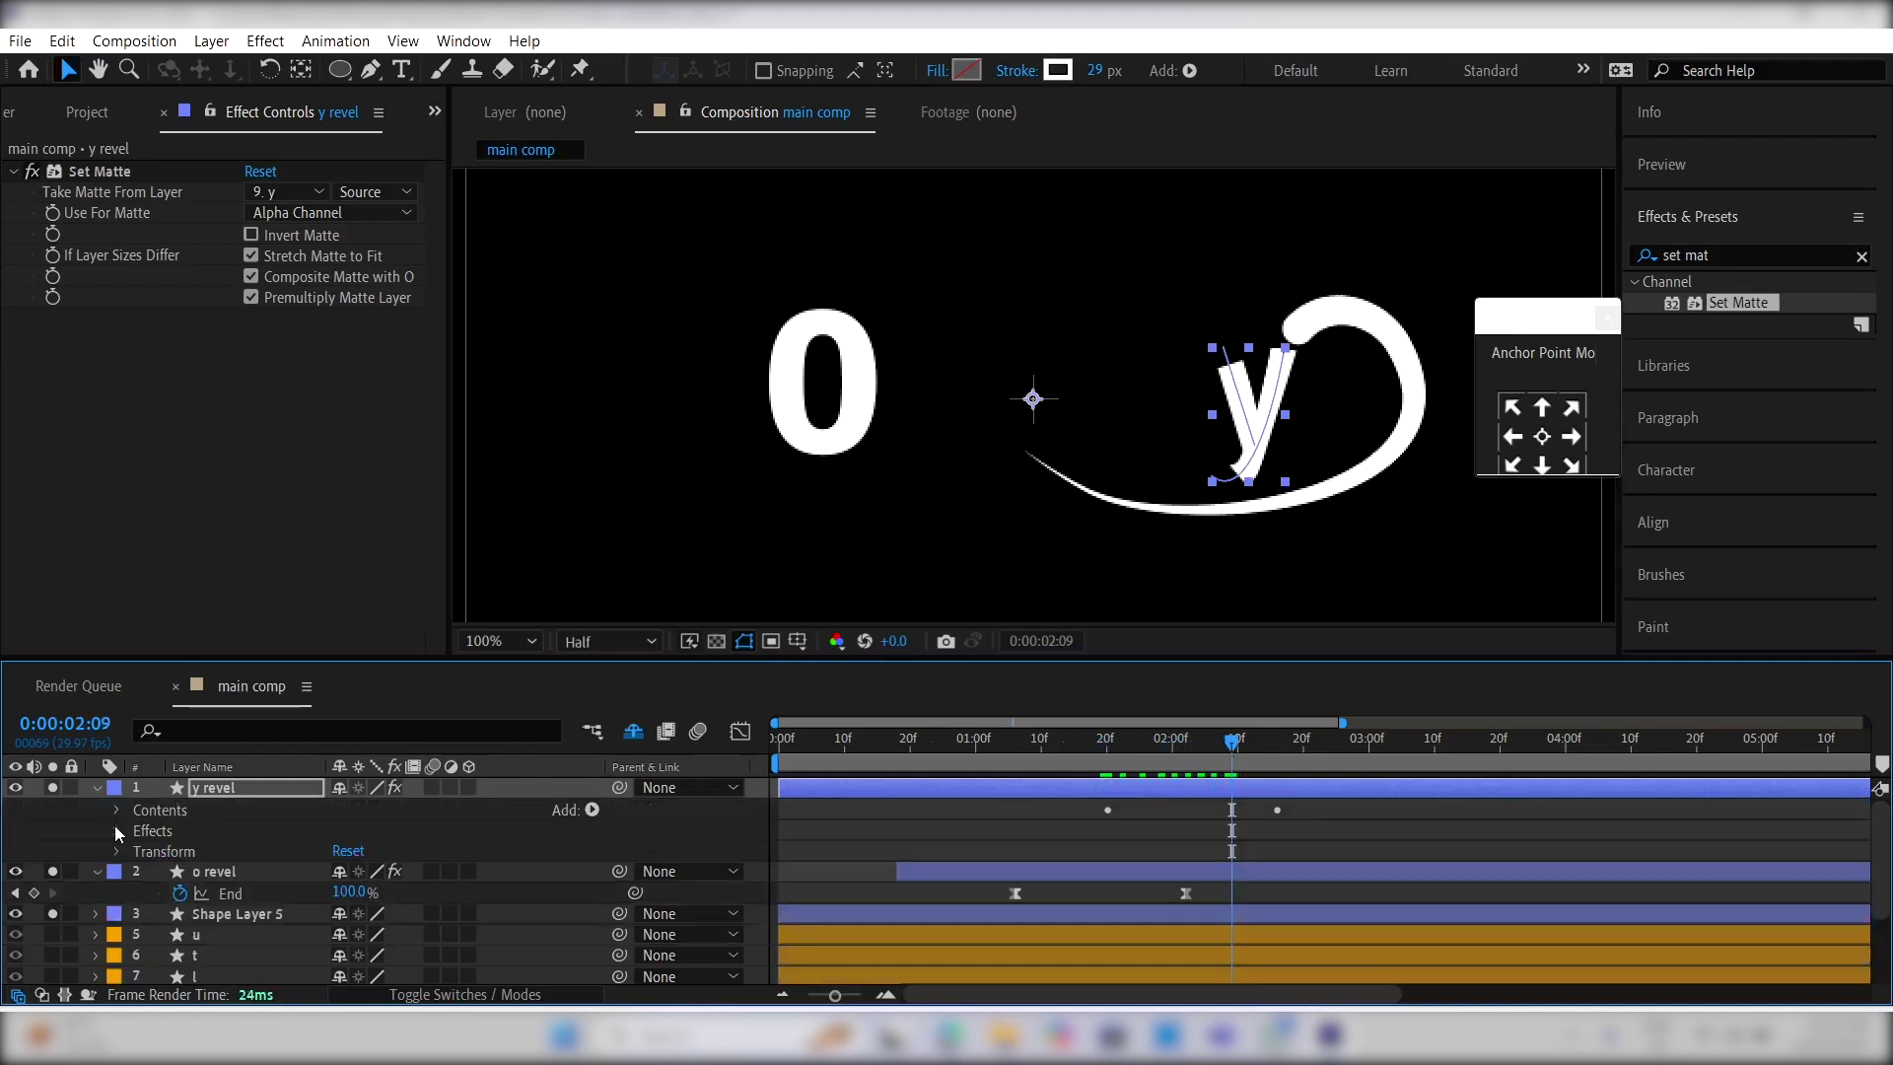
pyautogui.click(117, 810)
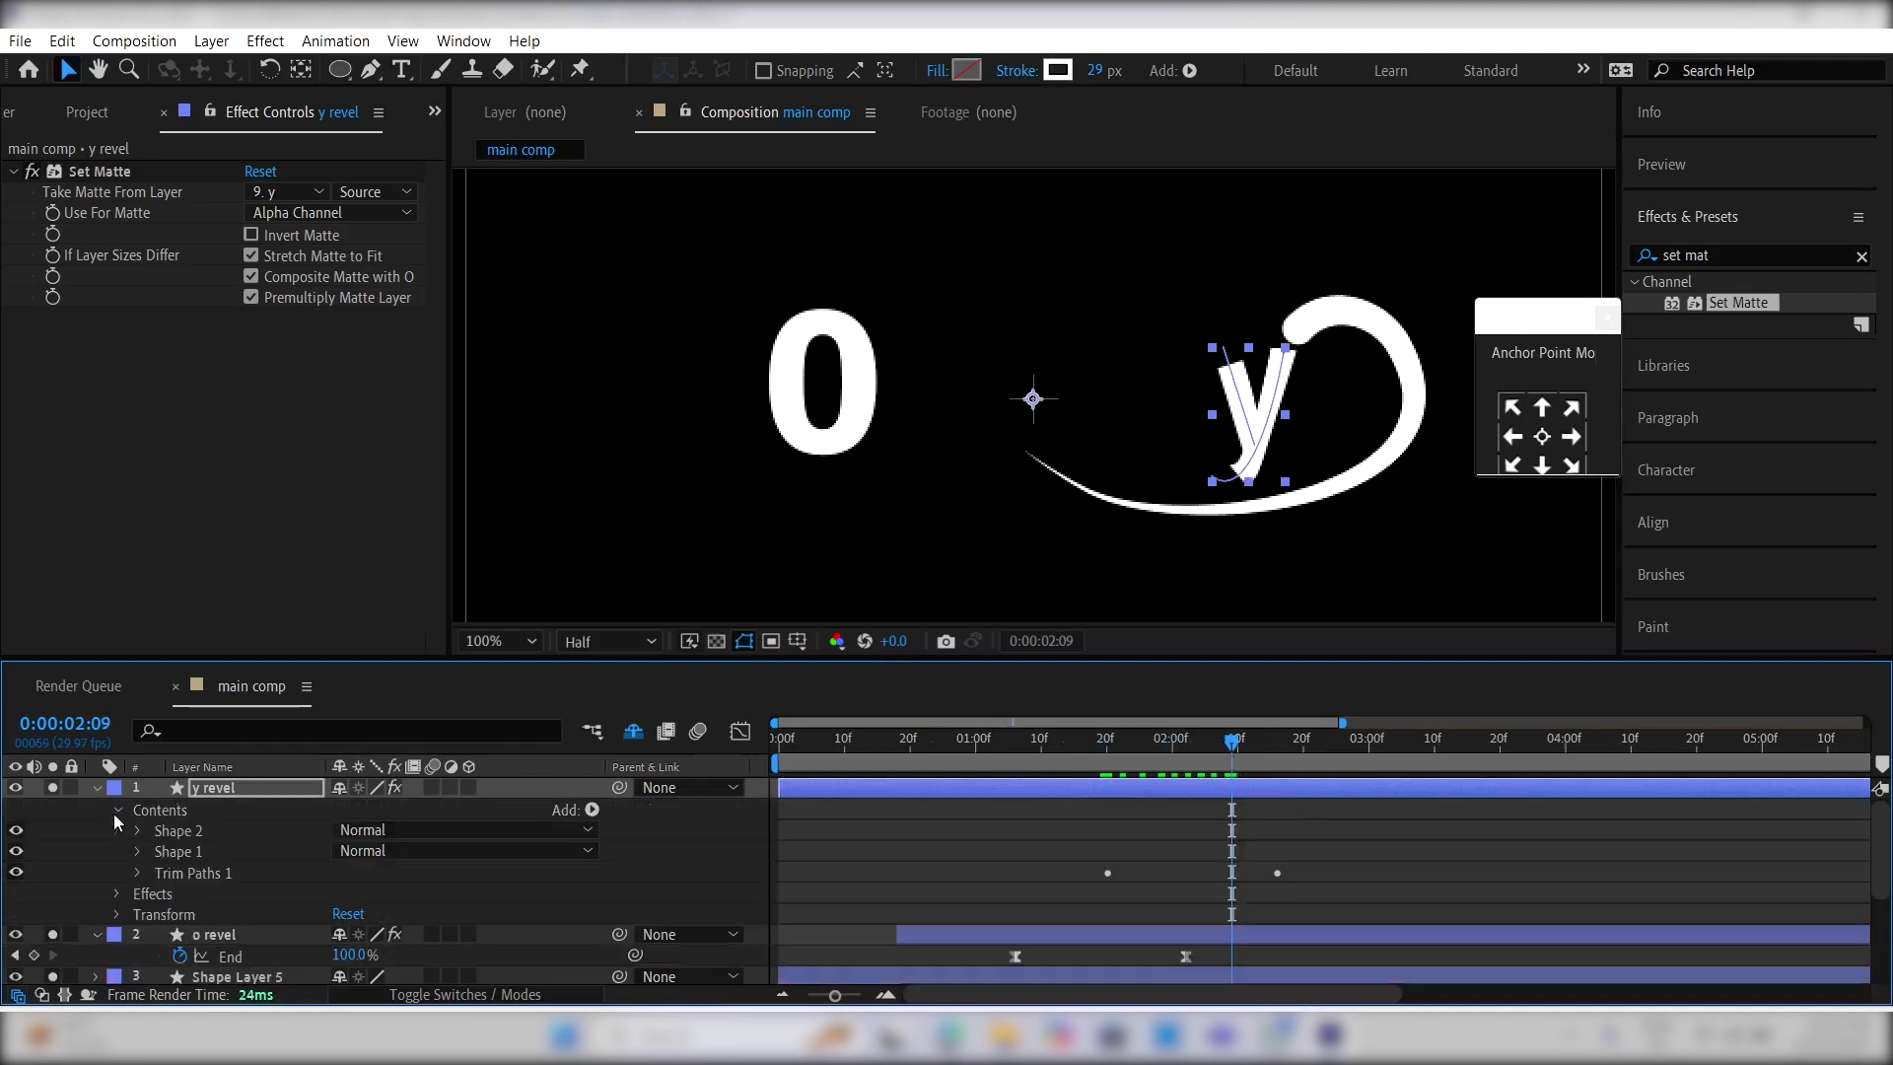
pyautogui.click(137, 873)
pyautogui.click(422, 954)
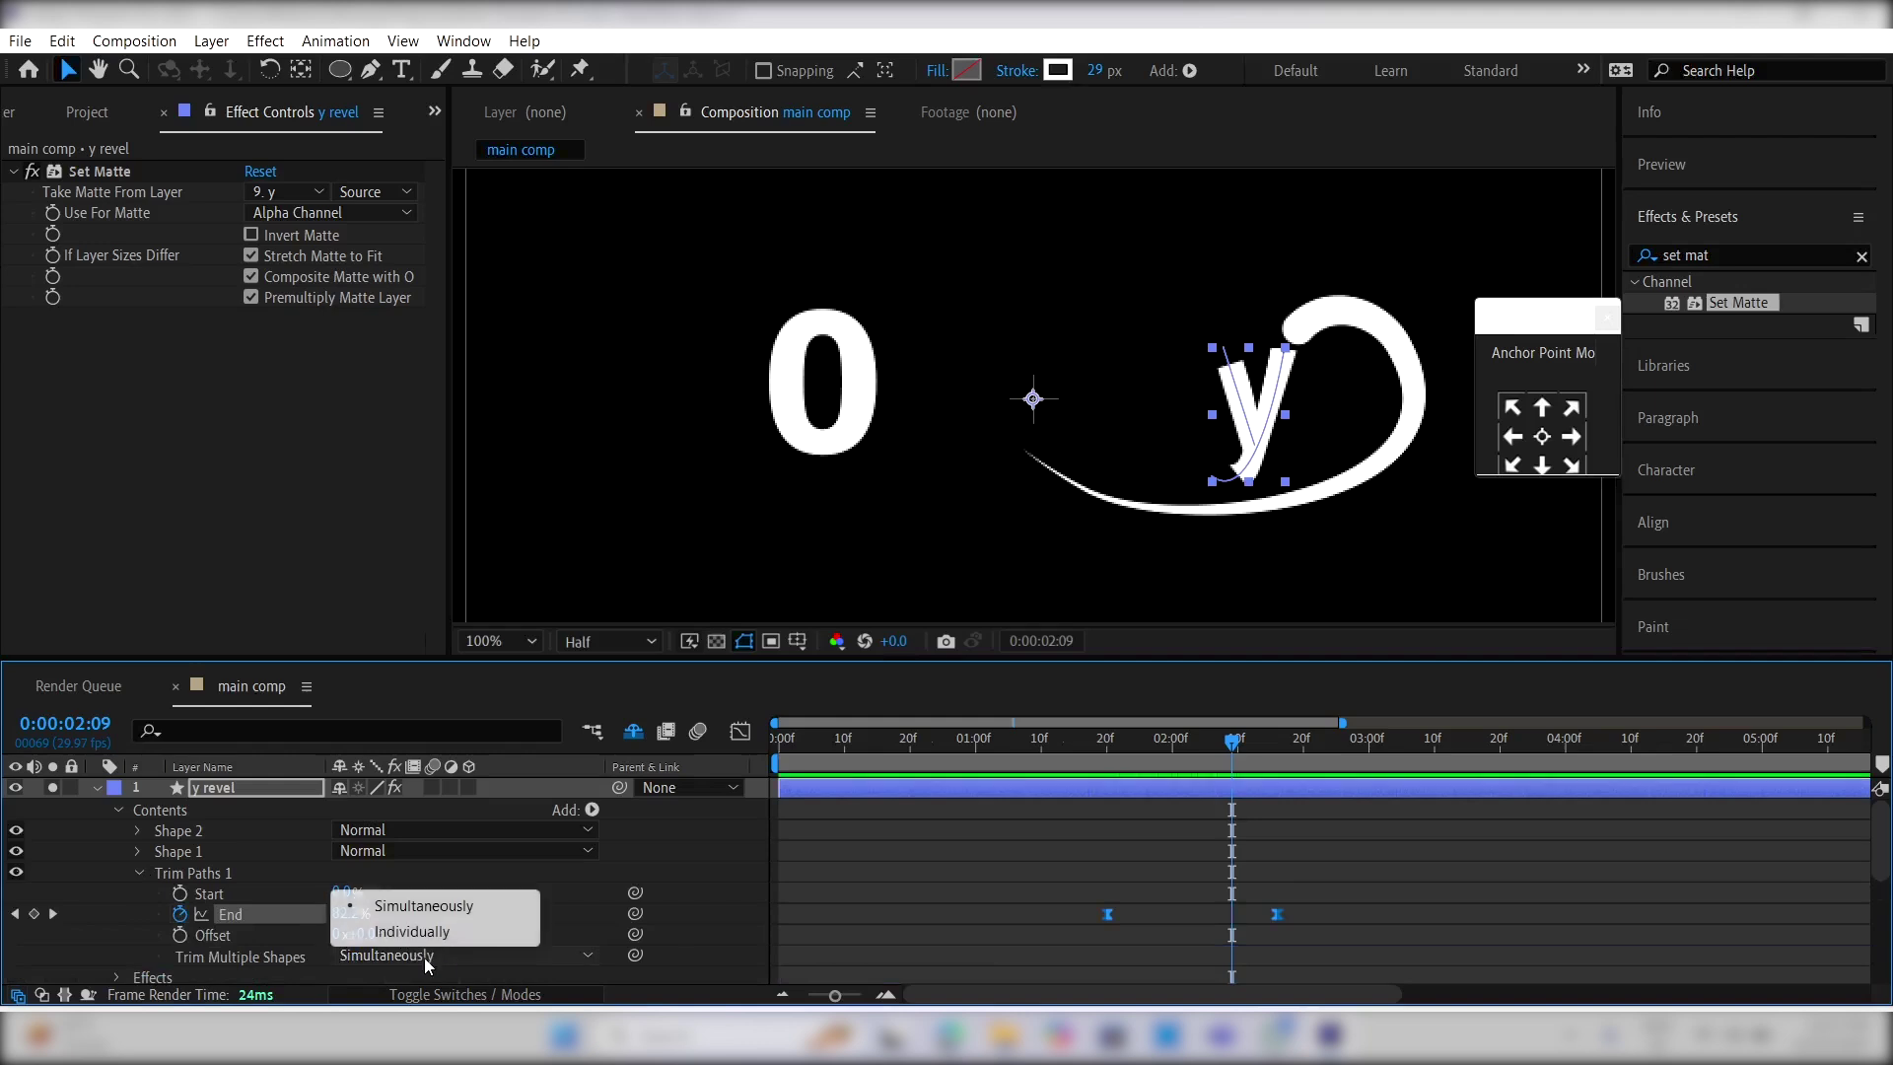
pyautogui.click(424, 935)
pyautogui.moveTo(211, 859); pyautogui.dragTo(217, 831)
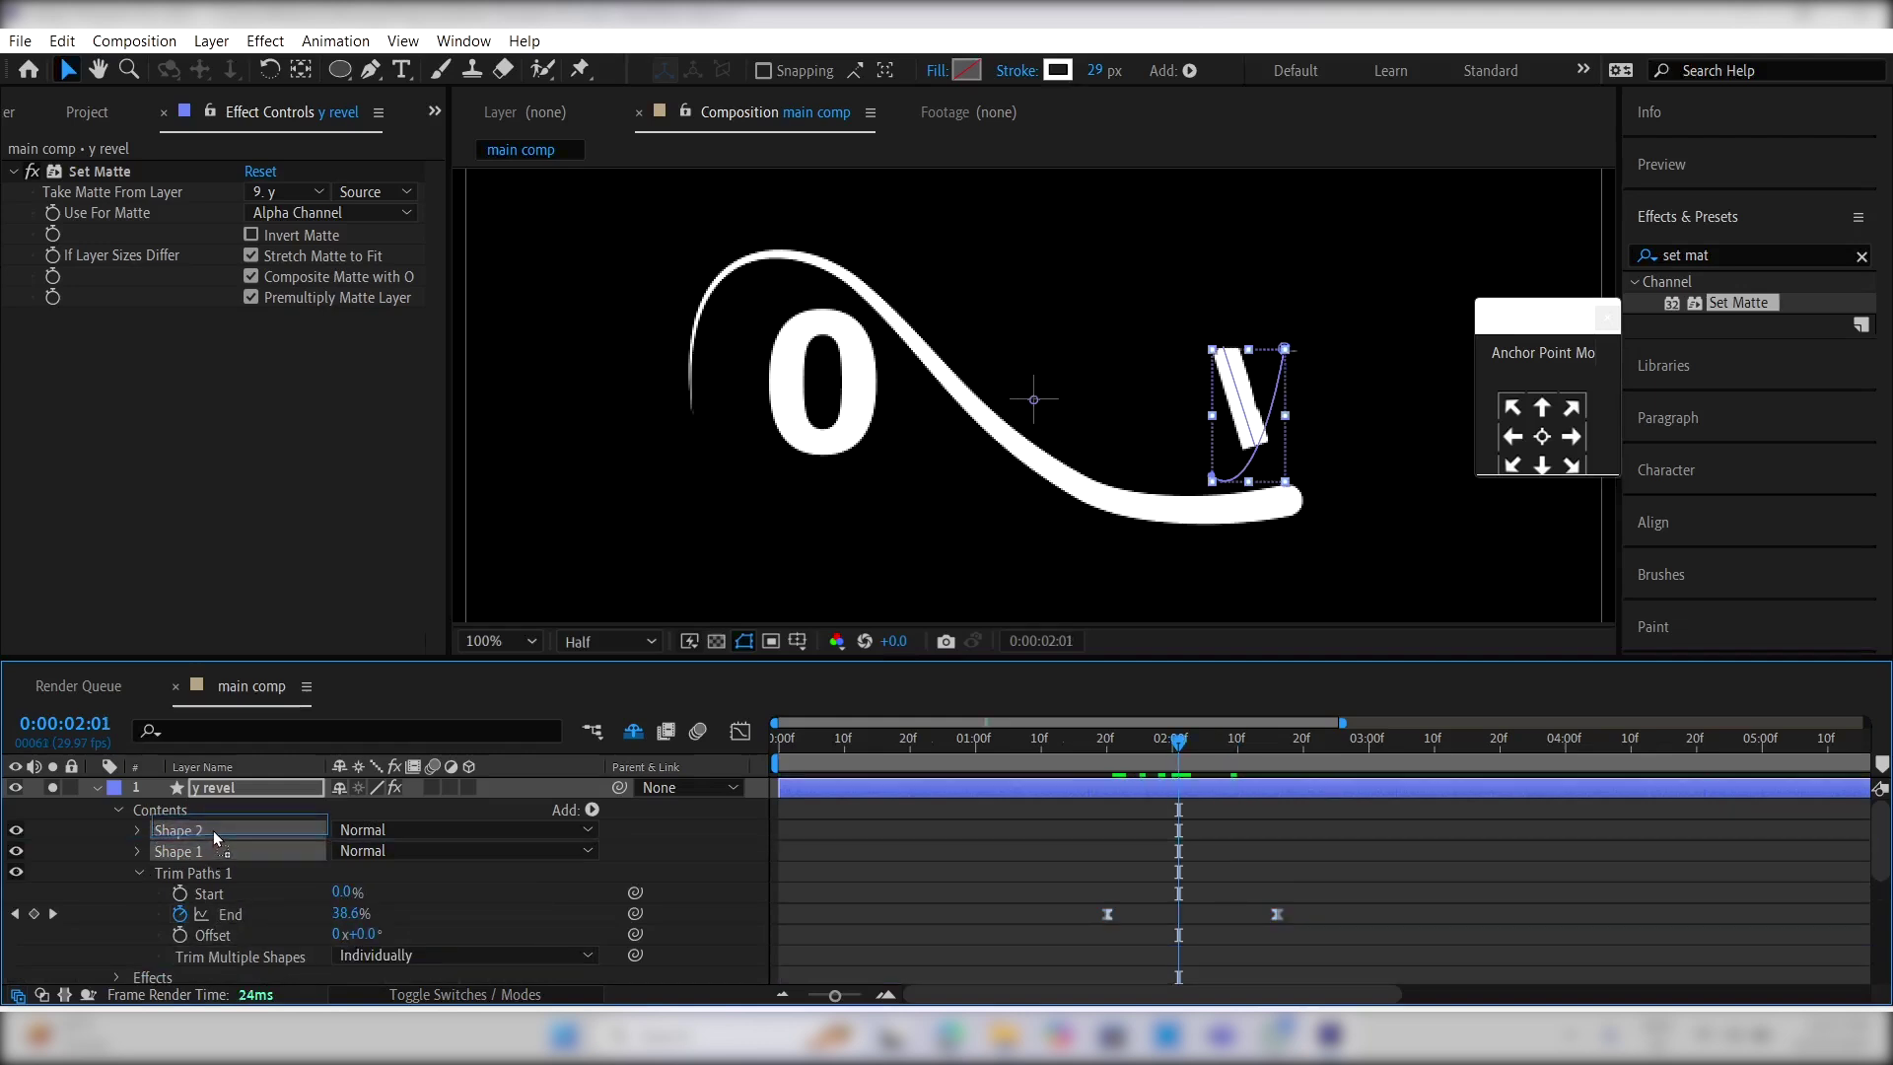
pyautogui.click(1073, 753)
pyautogui.press('space')
# Step: Set the Line Cap of both y revel strokes to Round Cap
pyautogui.click(282, 788)
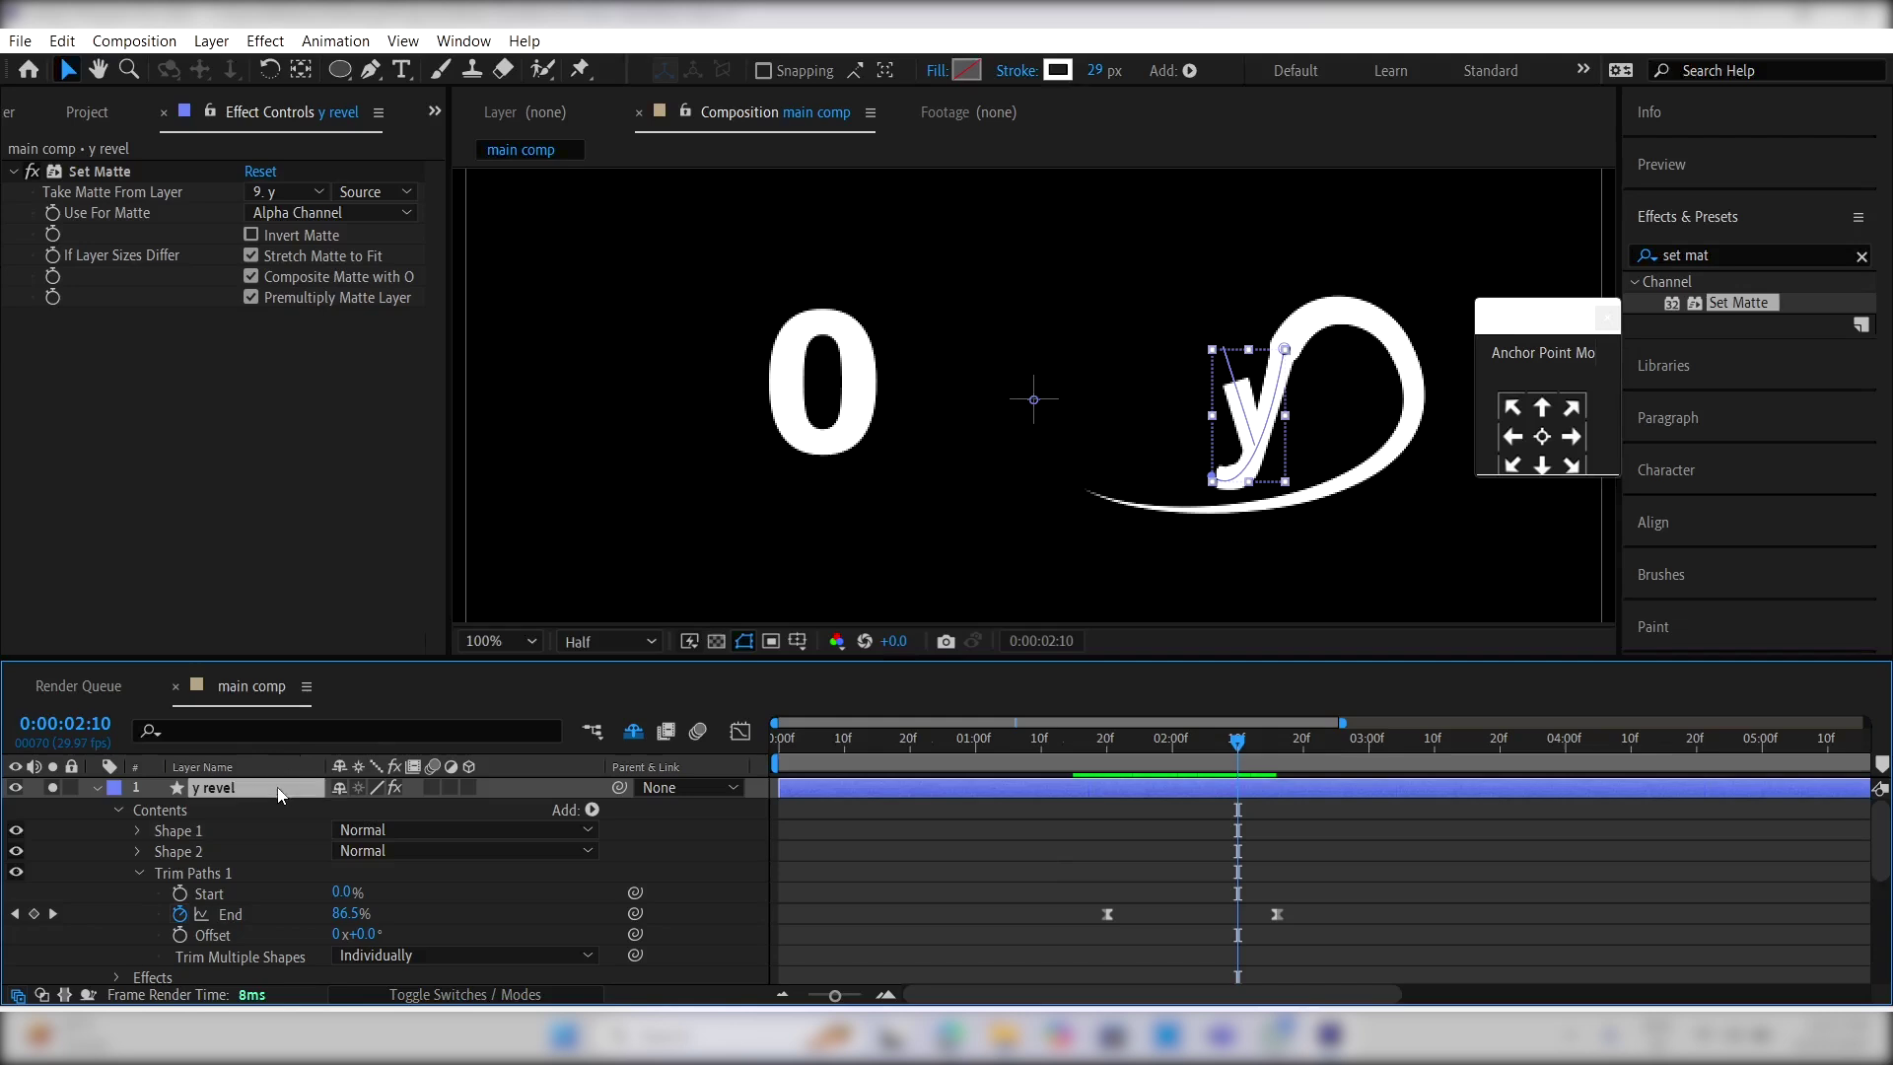
pyautogui.click(252, 731)
pyautogui.write('cap')
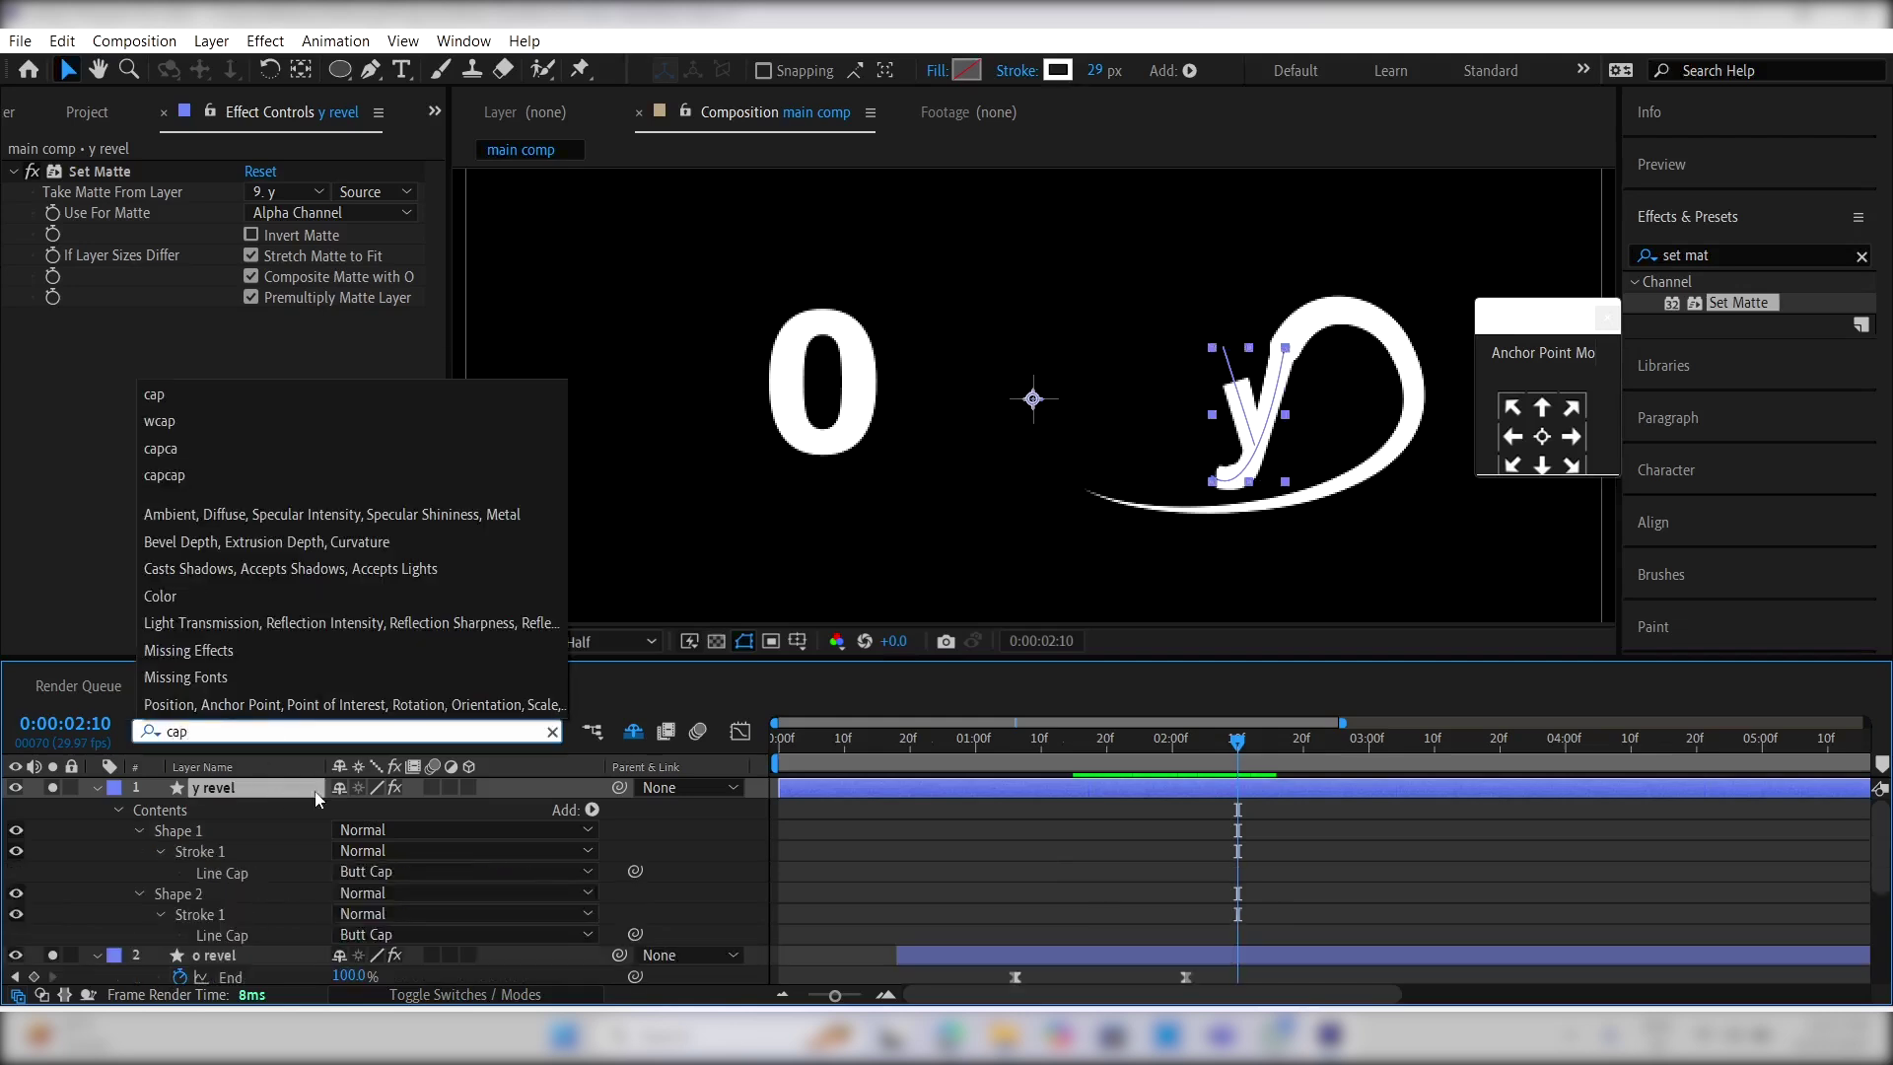
pyautogui.click(394, 871)
pyautogui.click(431, 923)
pyautogui.click(404, 933)
pyautogui.click(409, 887)
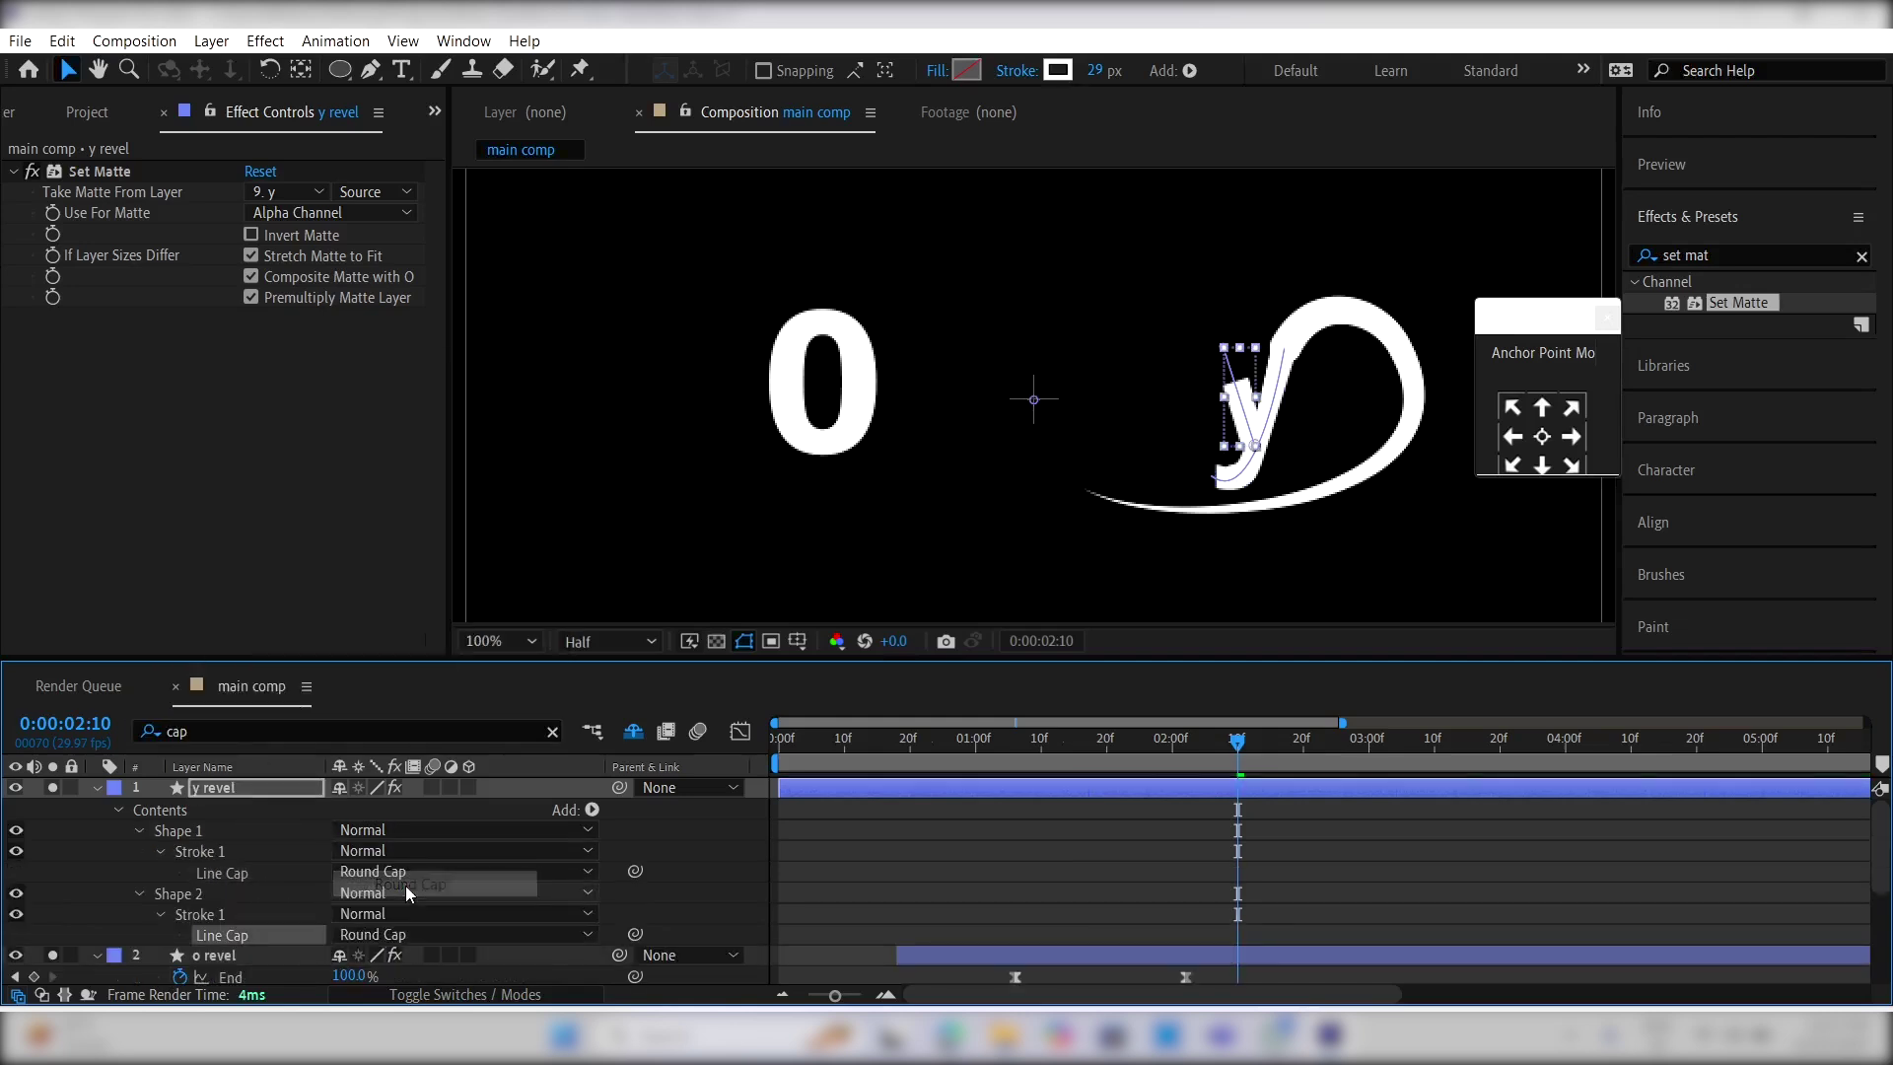
pyautogui.click(864, 787)
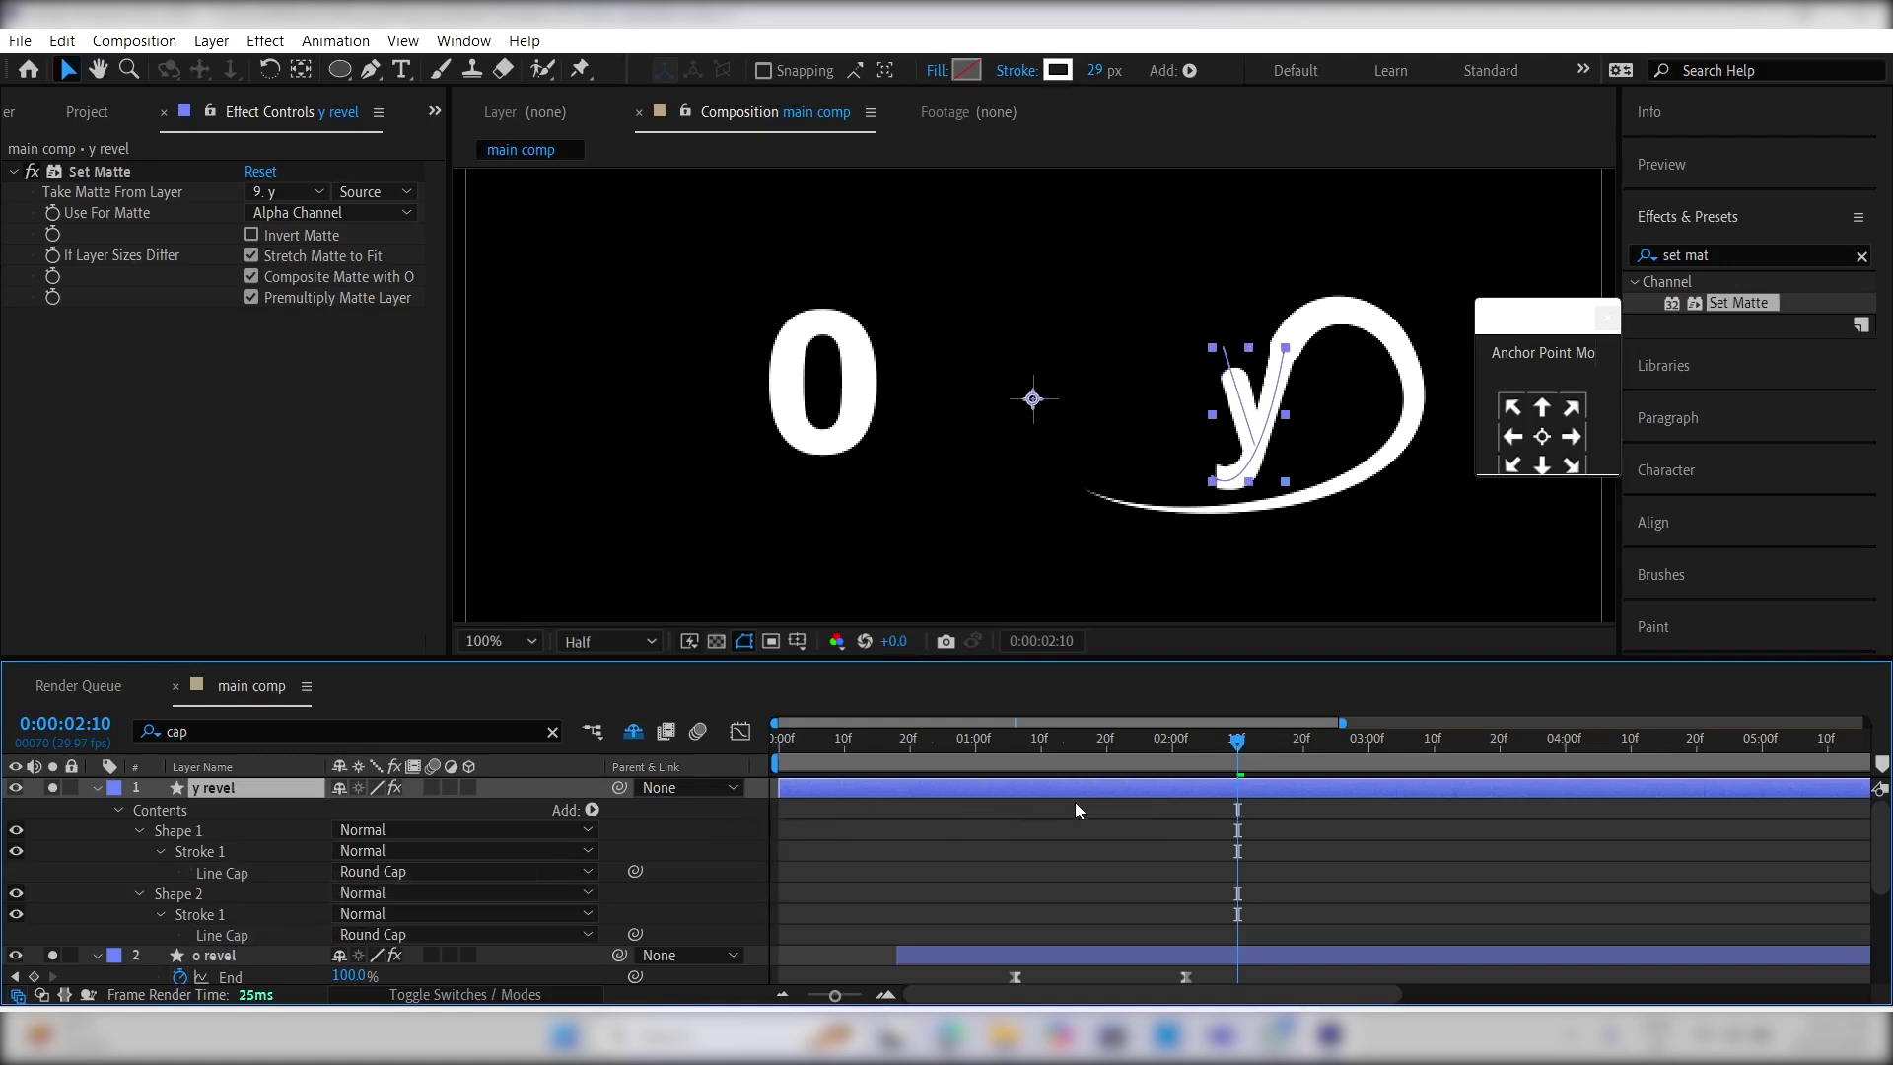
# Step: Collapse the layer properties, shift the y revel layer to start at about 0:00:00:21, and preview the timing
pyautogui.hotkey('ctrl', 'a')
pyautogui.press('u')
pyautogui.click(1204, 949)
pyautogui.moveTo(1135, 789); pyautogui.dragTo(1227, 787)
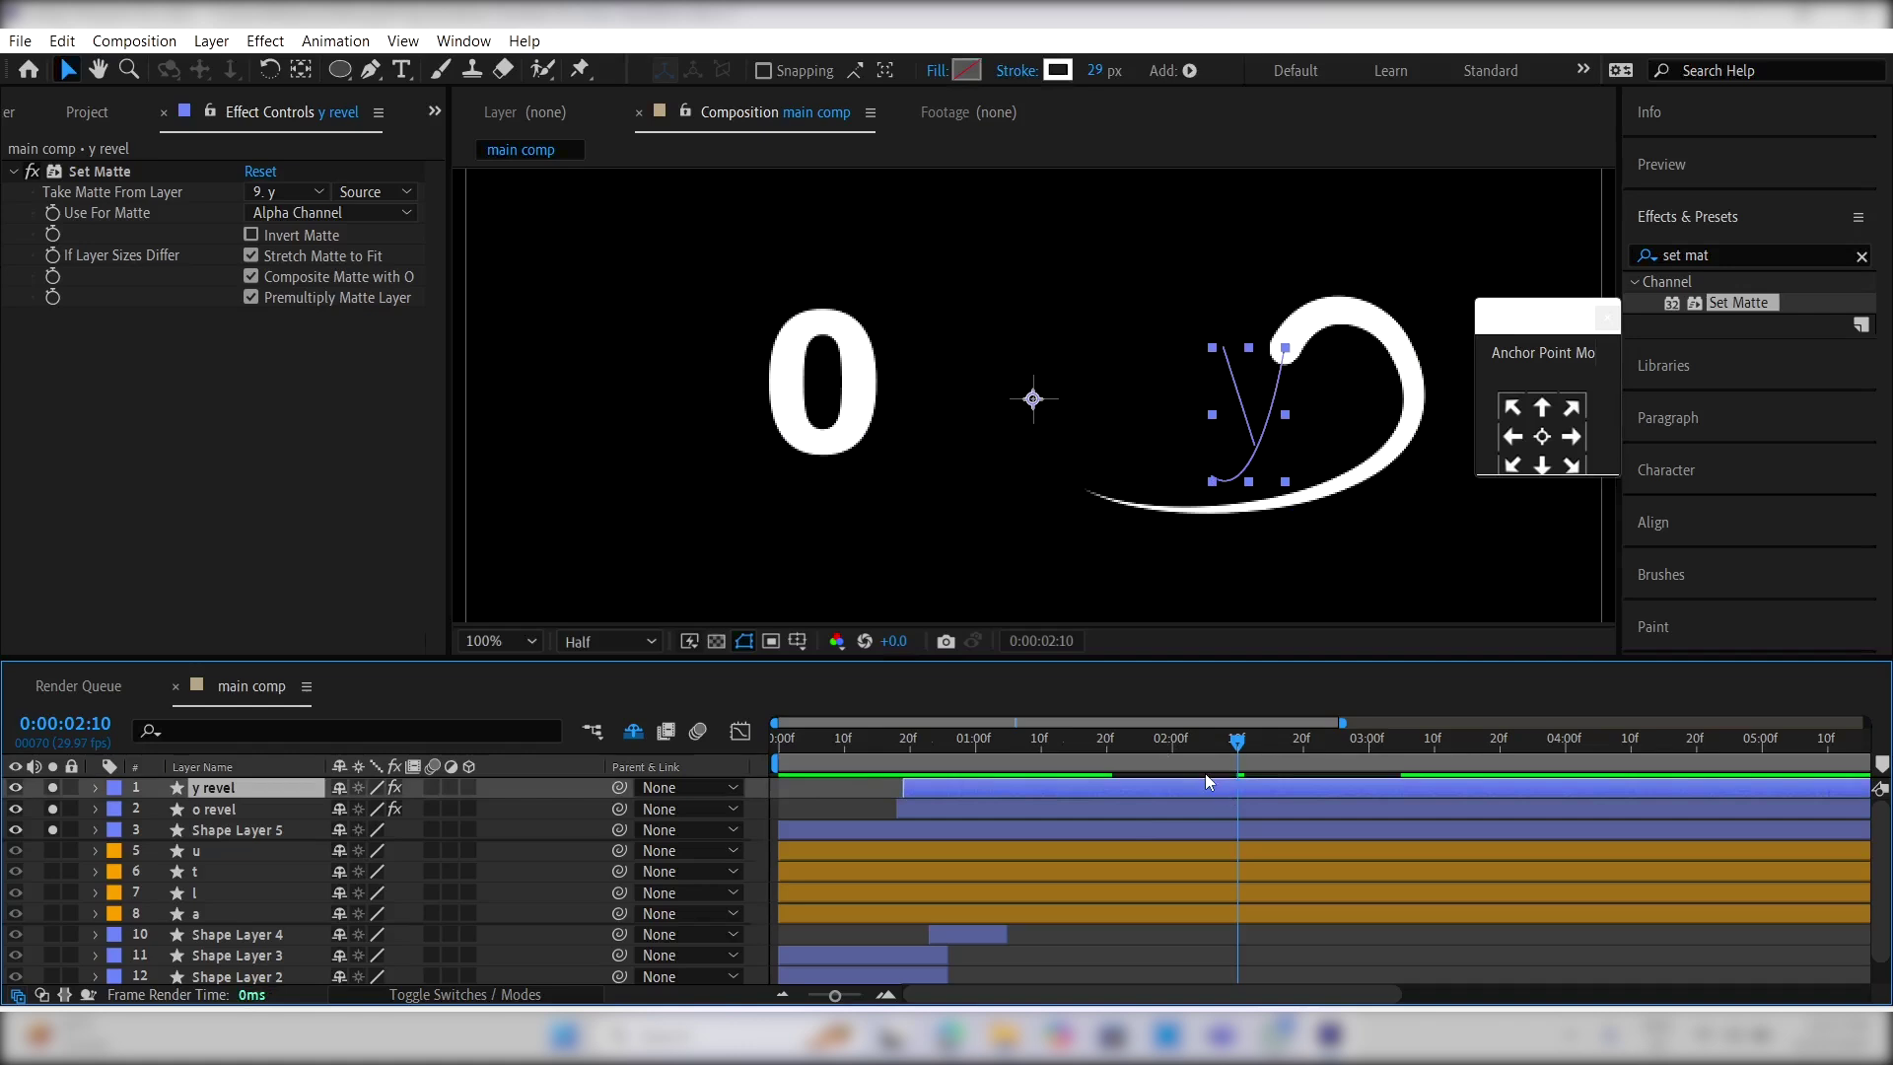
pyautogui.press('space')
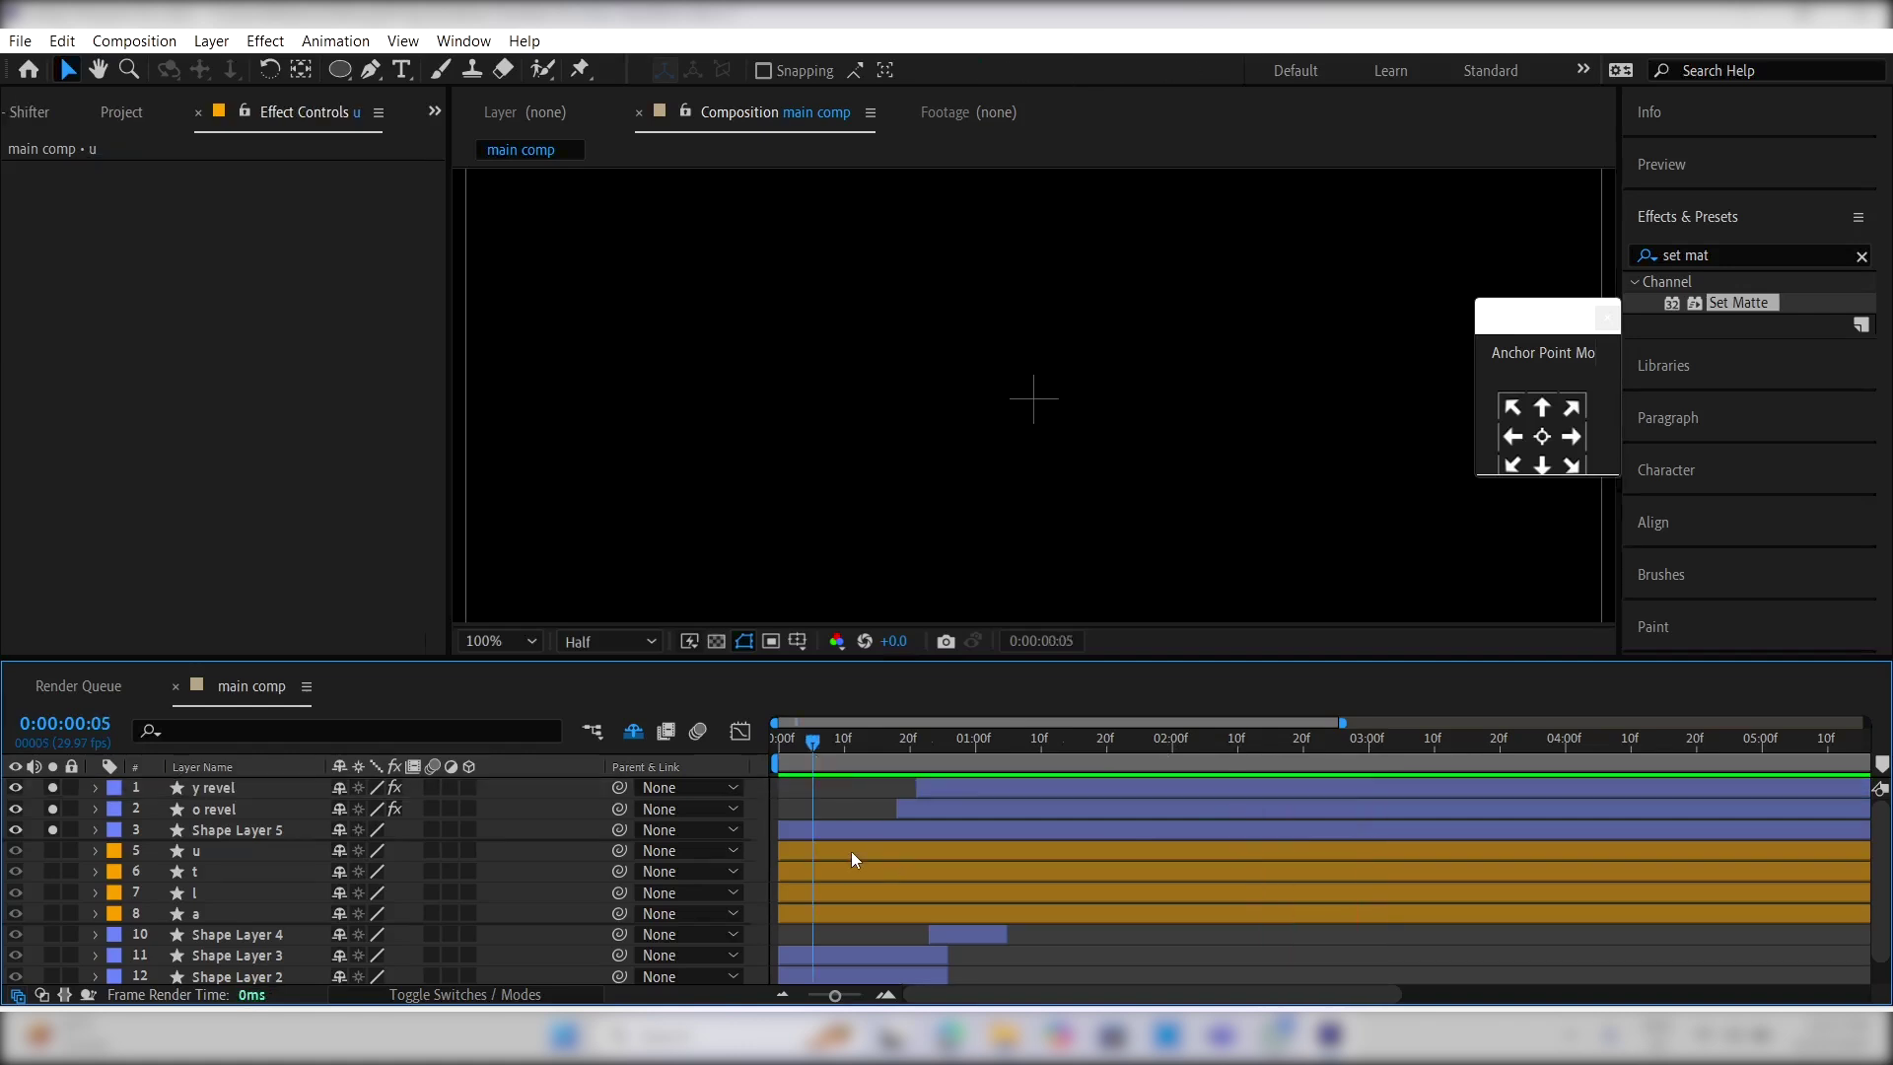
# Step: Solo the u layer and keyframe its Scale at 0:00:00:21 and 0:00:00:11, with an unlinked vertical scale of 0% at 0:00:00:00
pyautogui.click(852, 854)
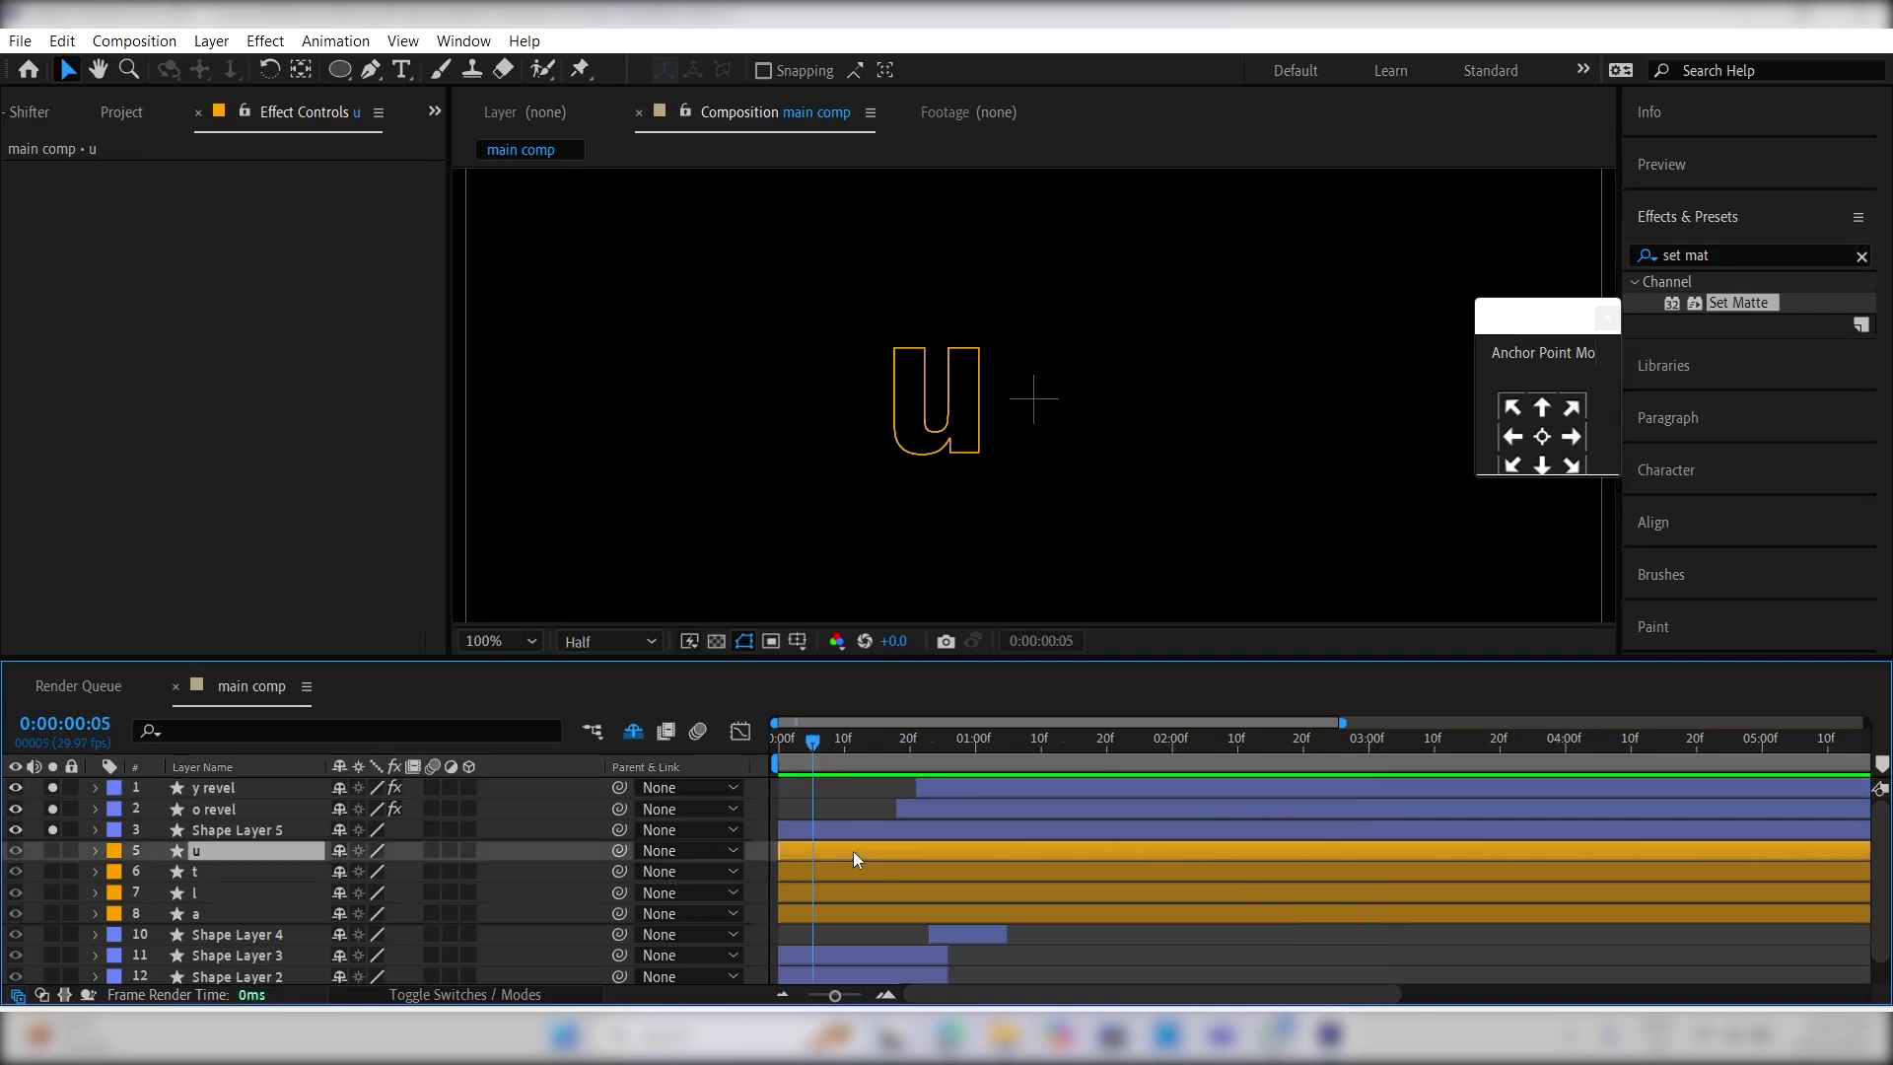
pyautogui.click(52, 850)
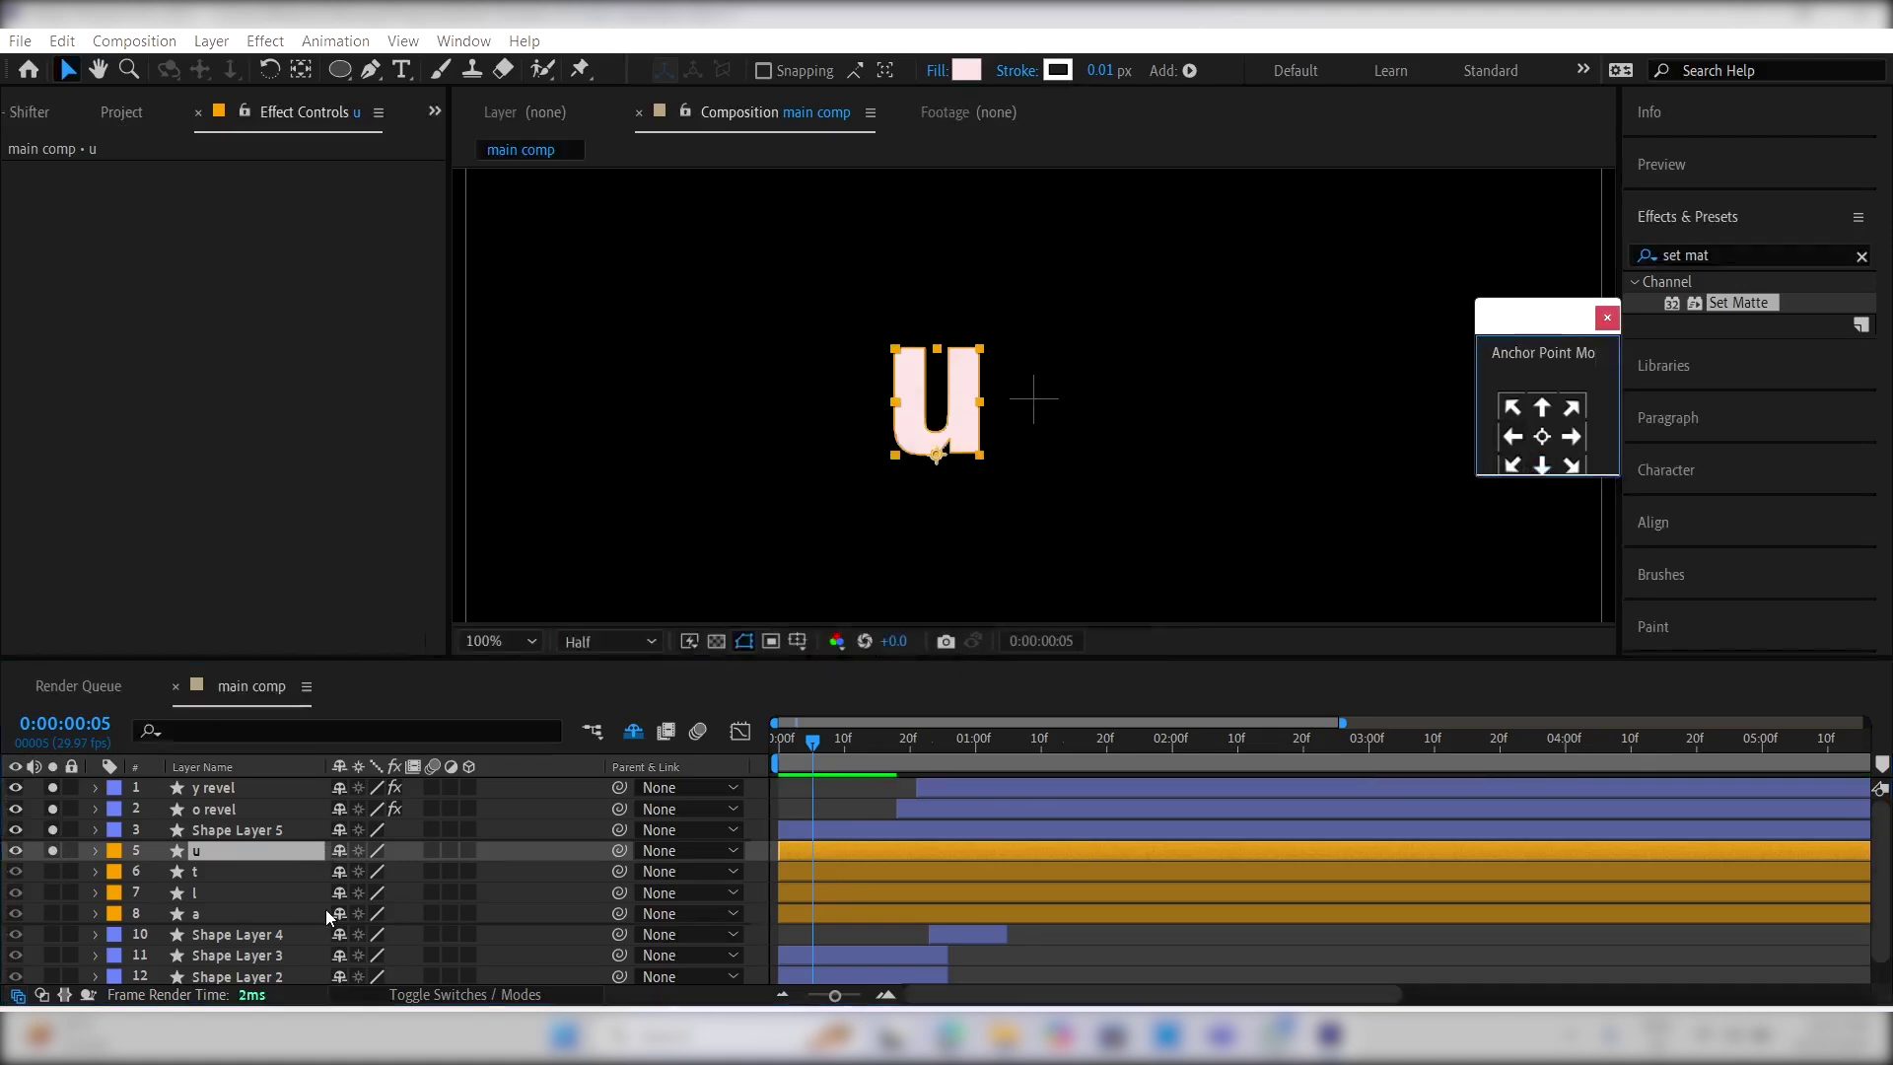
pyautogui.press('s')
pyautogui.moveTo(814, 767); pyautogui.dragTo(917, 753)
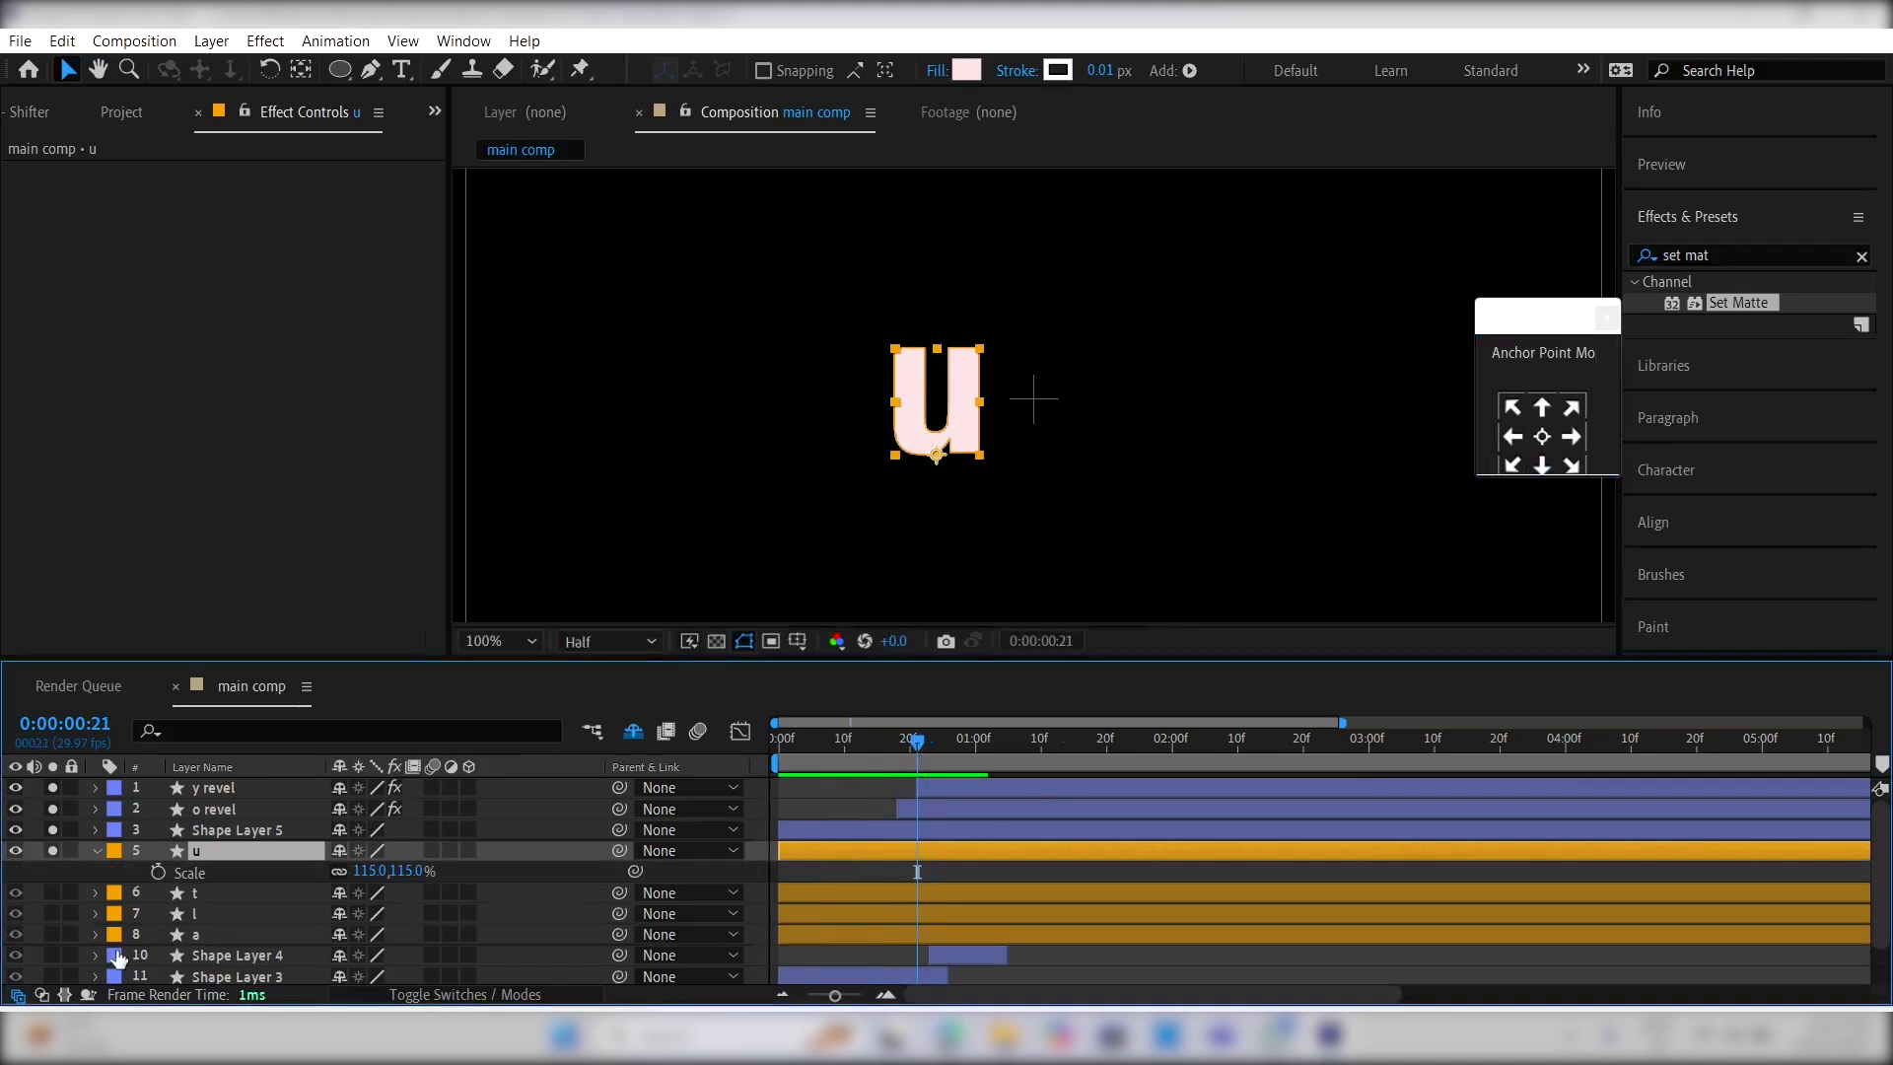
pyautogui.click(148, 868)
pyautogui.click(157, 872)
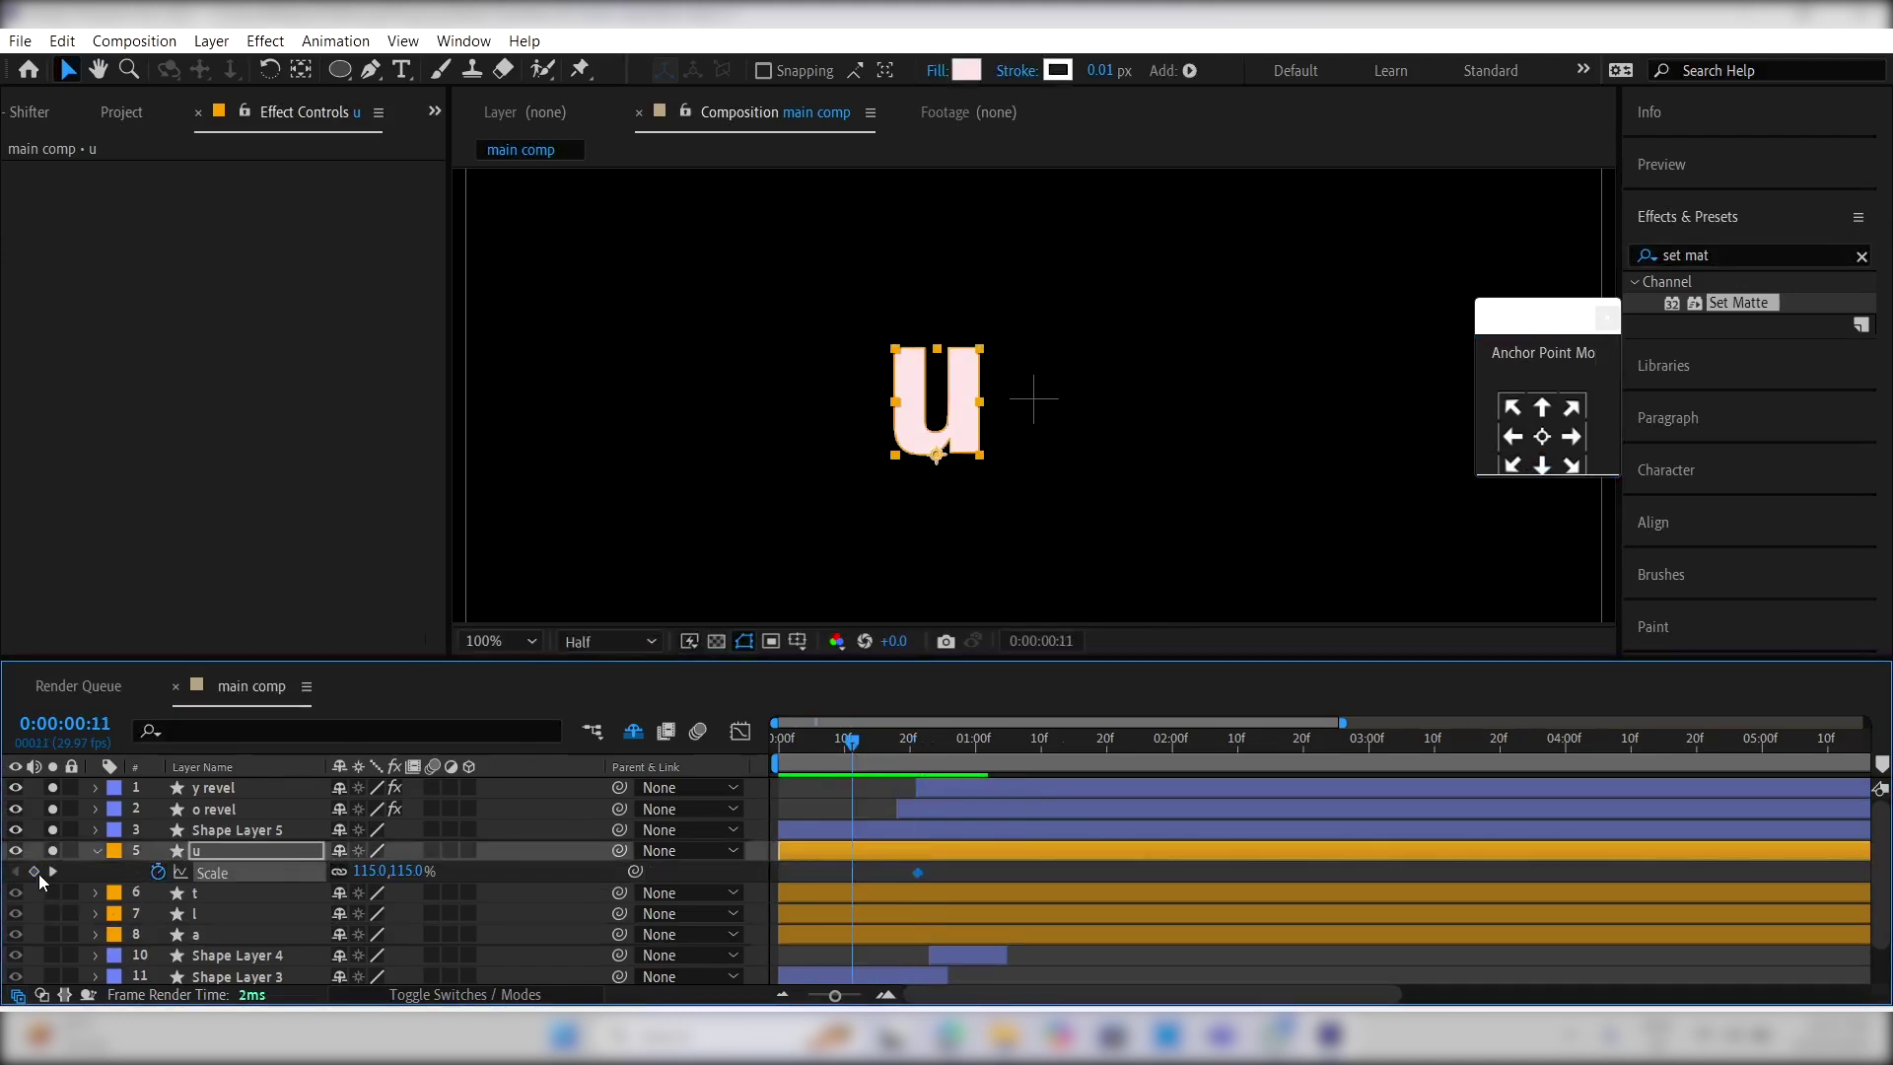
pyautogui.moveTo(814, 733); pyautogui.dragTo(778, 735)
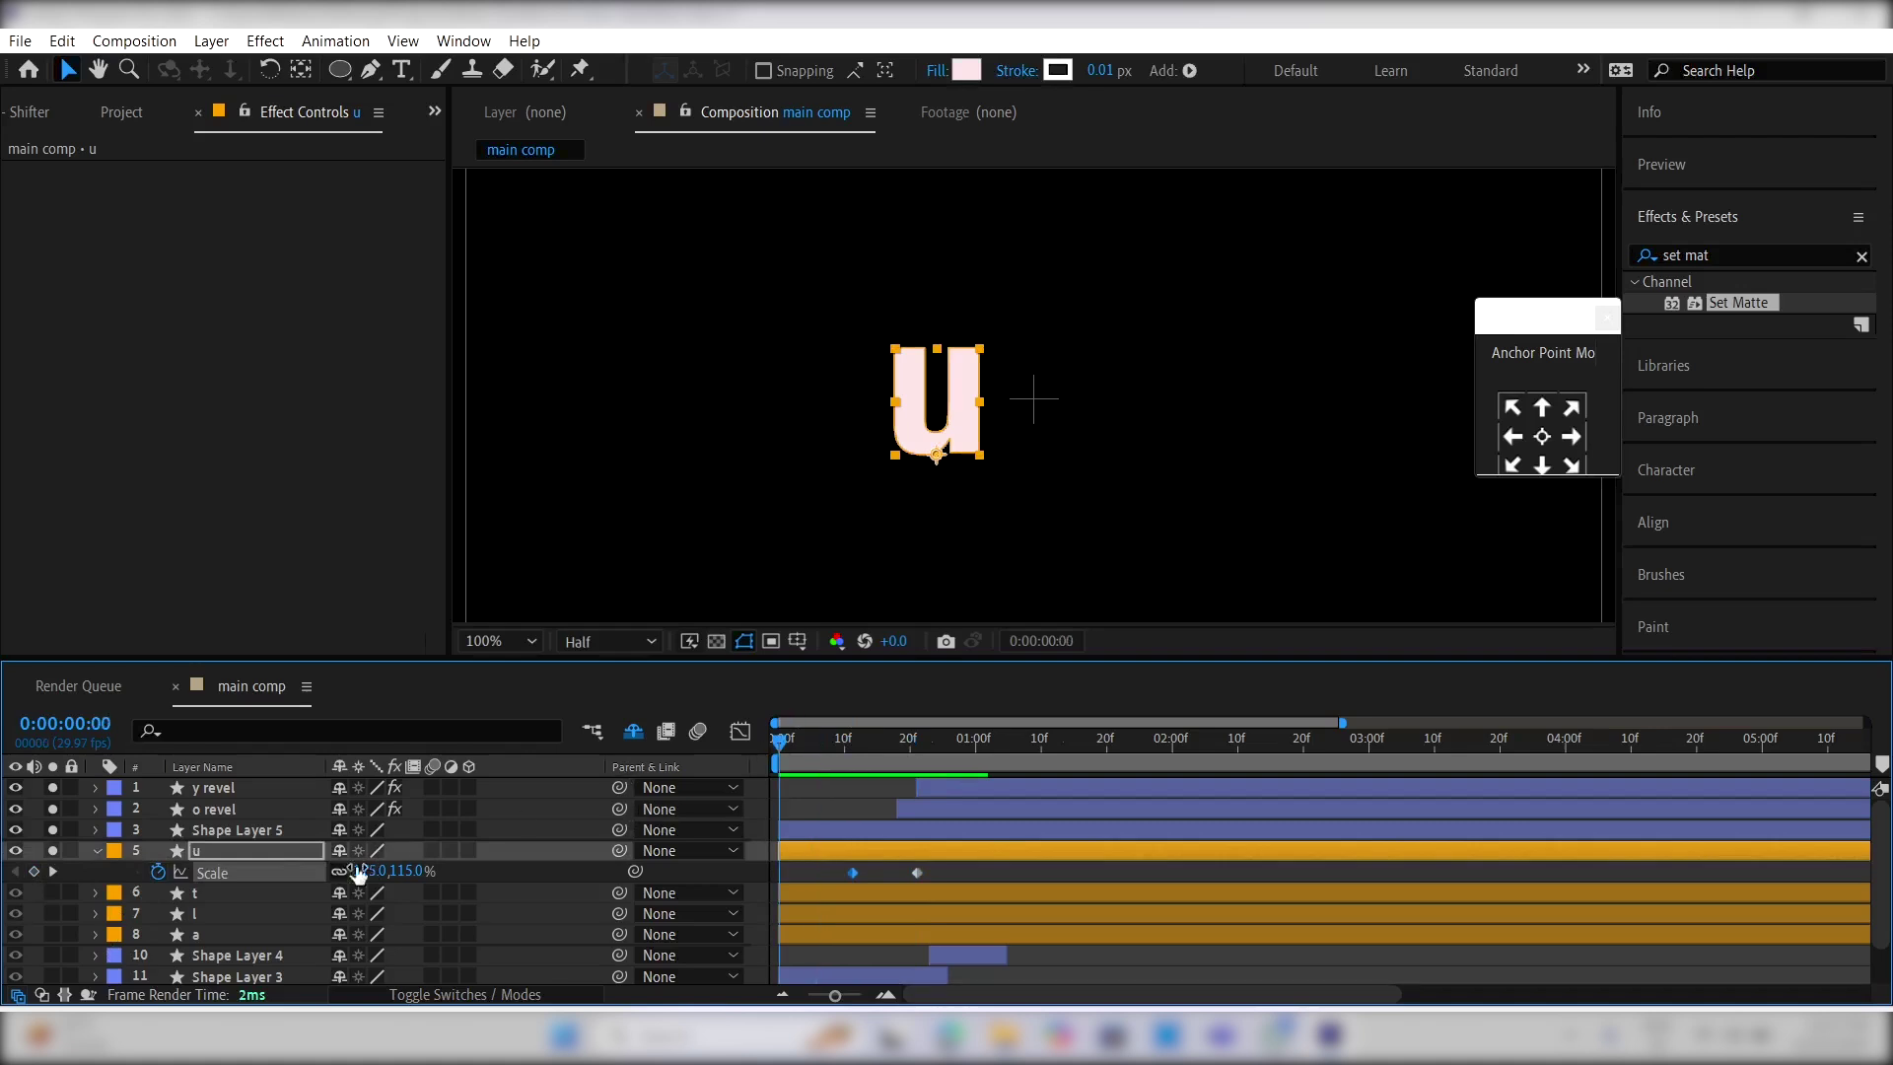
pyautogui.click(455, 870)
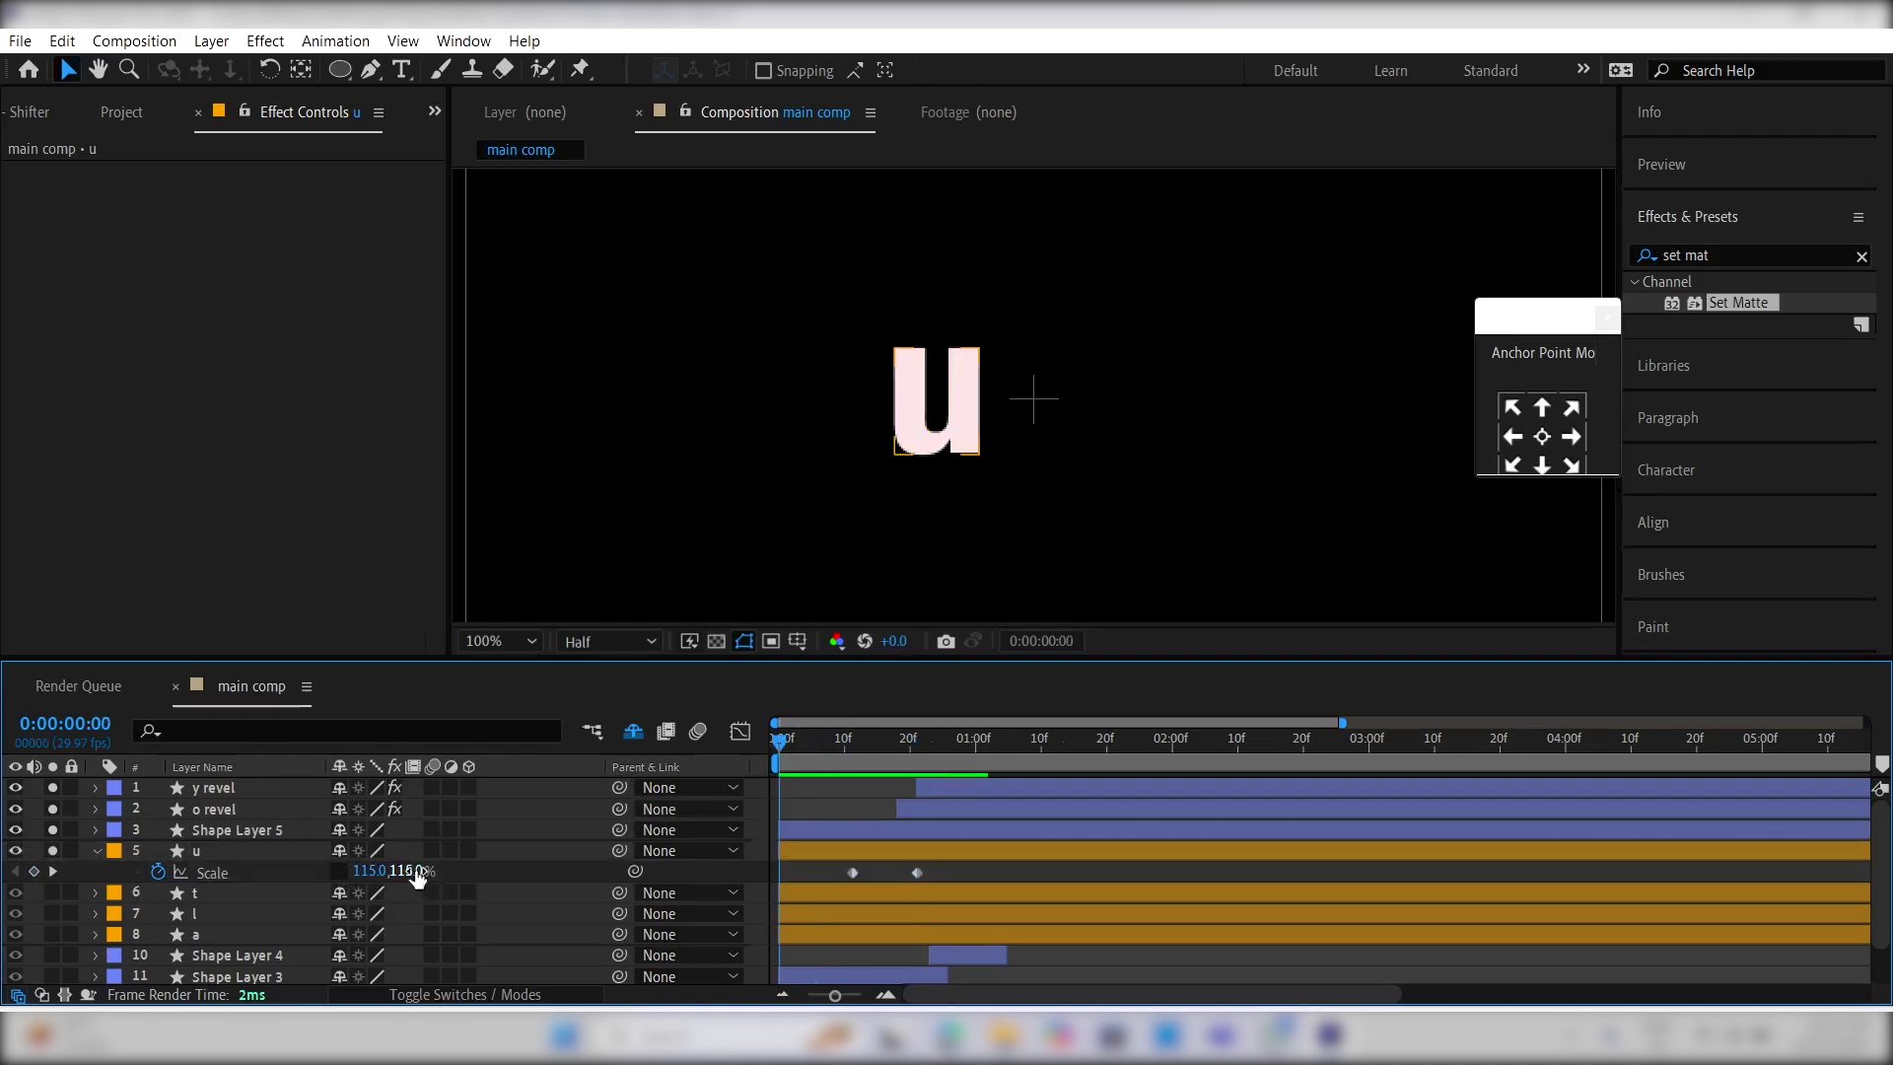
pyautogui.click(414, 872)
pyautogui.write('0')
pyautogui.press('Return')
# Step: Set the u layer's vertical scale to 133% at 0:00:00:11
pyautogui.moveTo(807, 754); pyautogui.dragTo(856, 754)
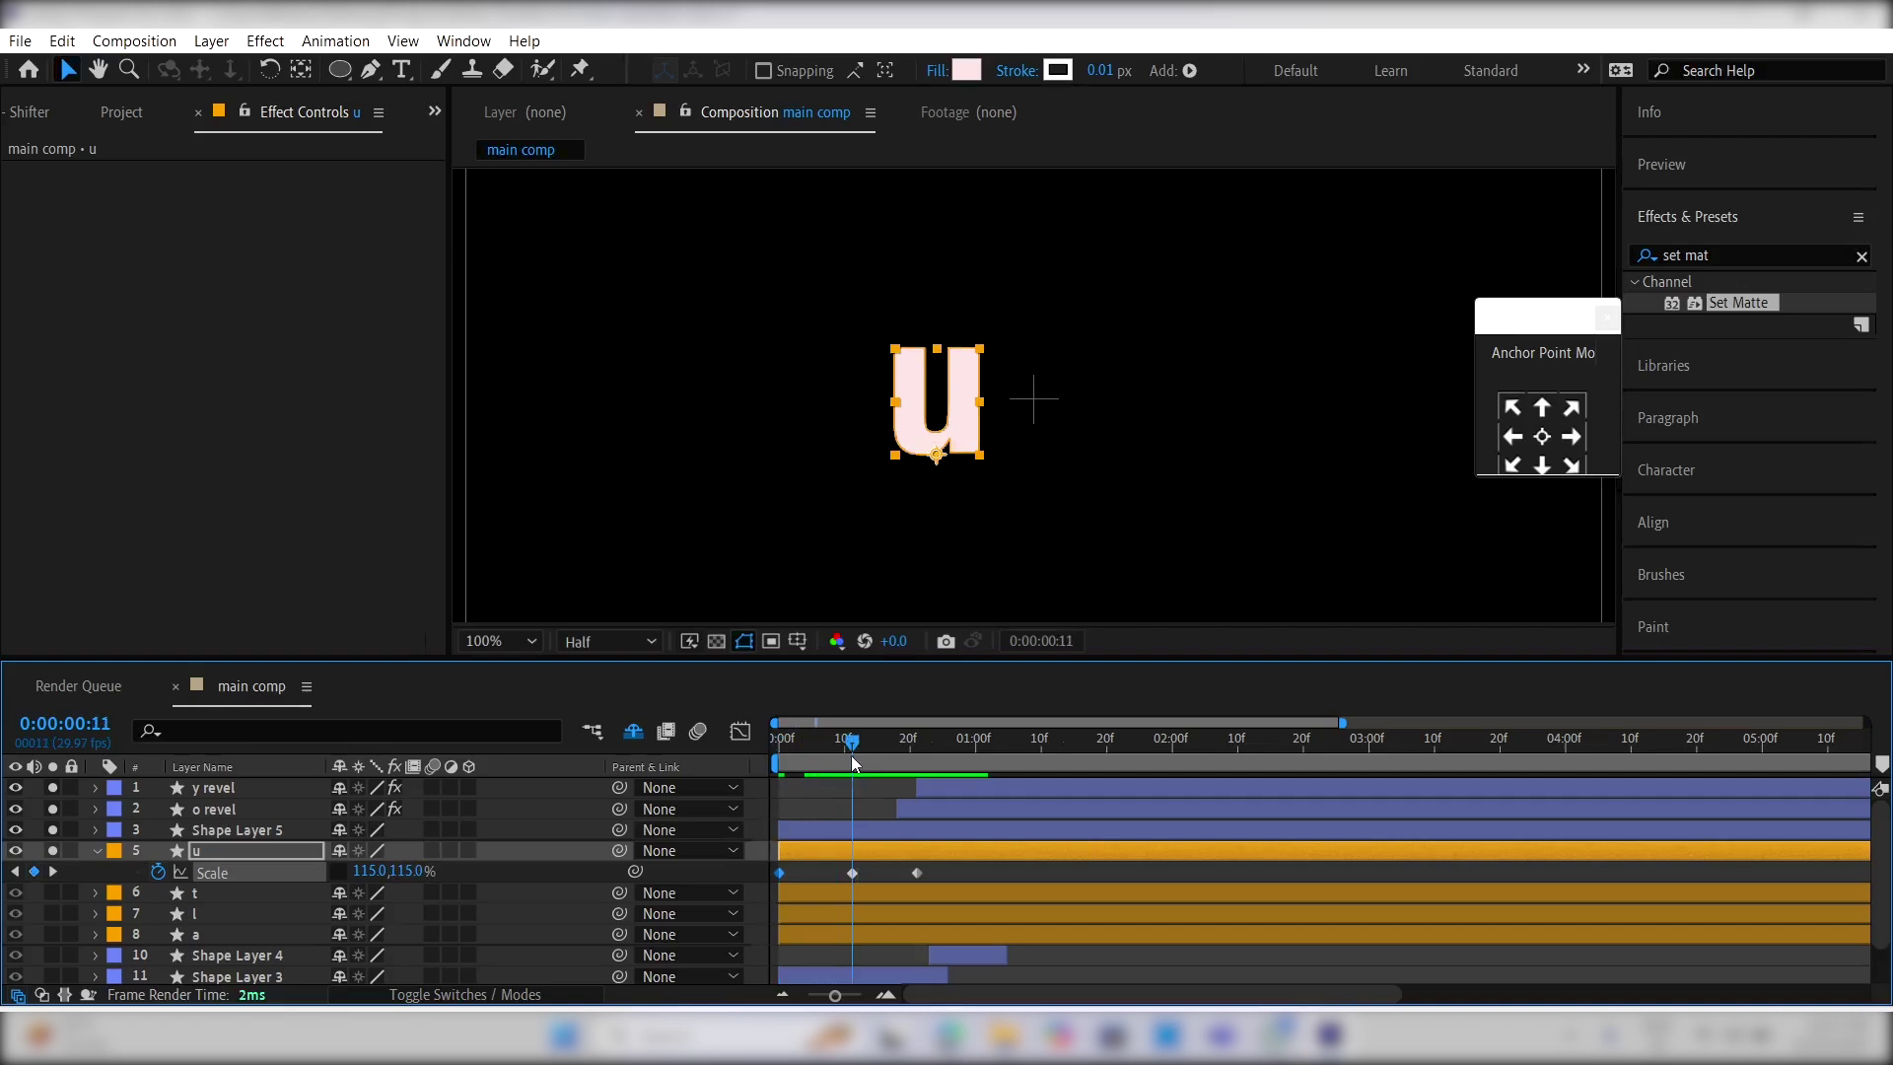
pyautogui.click(408, 874)
pyautogui.write('125')
pyautogui.press('BackSpace')
pyautogui.press('BackSpace')
pyautogui.write('33')
pyautogui.press('Return')
# Step: Apply Easy Ease to the u layer's scale keyframes and compress them to end at about 0:00:00:17
pyautogui.moveTo(966, 867); pyautogui.dragTo(749, 883)
pyautogui.press('F9')
pyautogui.moveTo(920, 870); pyautogui.dragTo(891, 869)
pyautogui.click(938, 868)
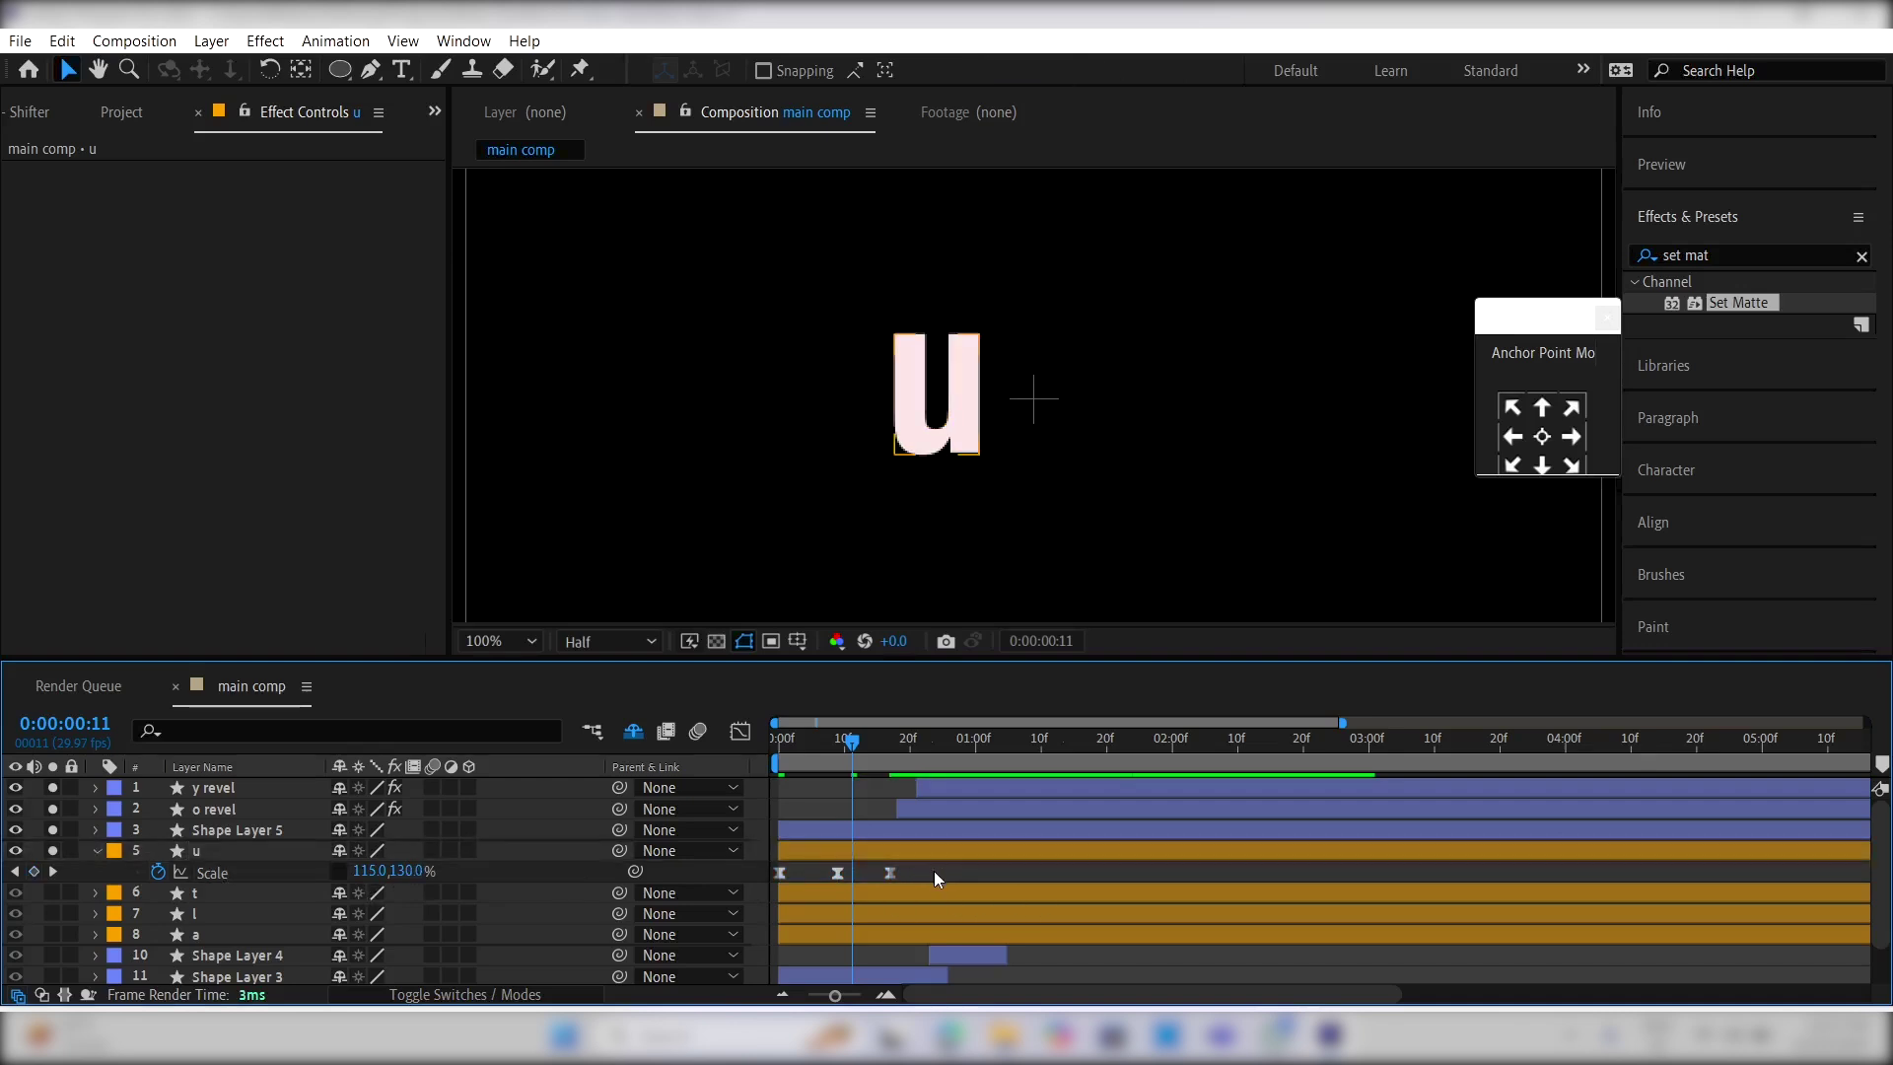
# Step: Move the anchor points of the t, l and a layers to their bottom centre
pyautogui.click(916, 892)
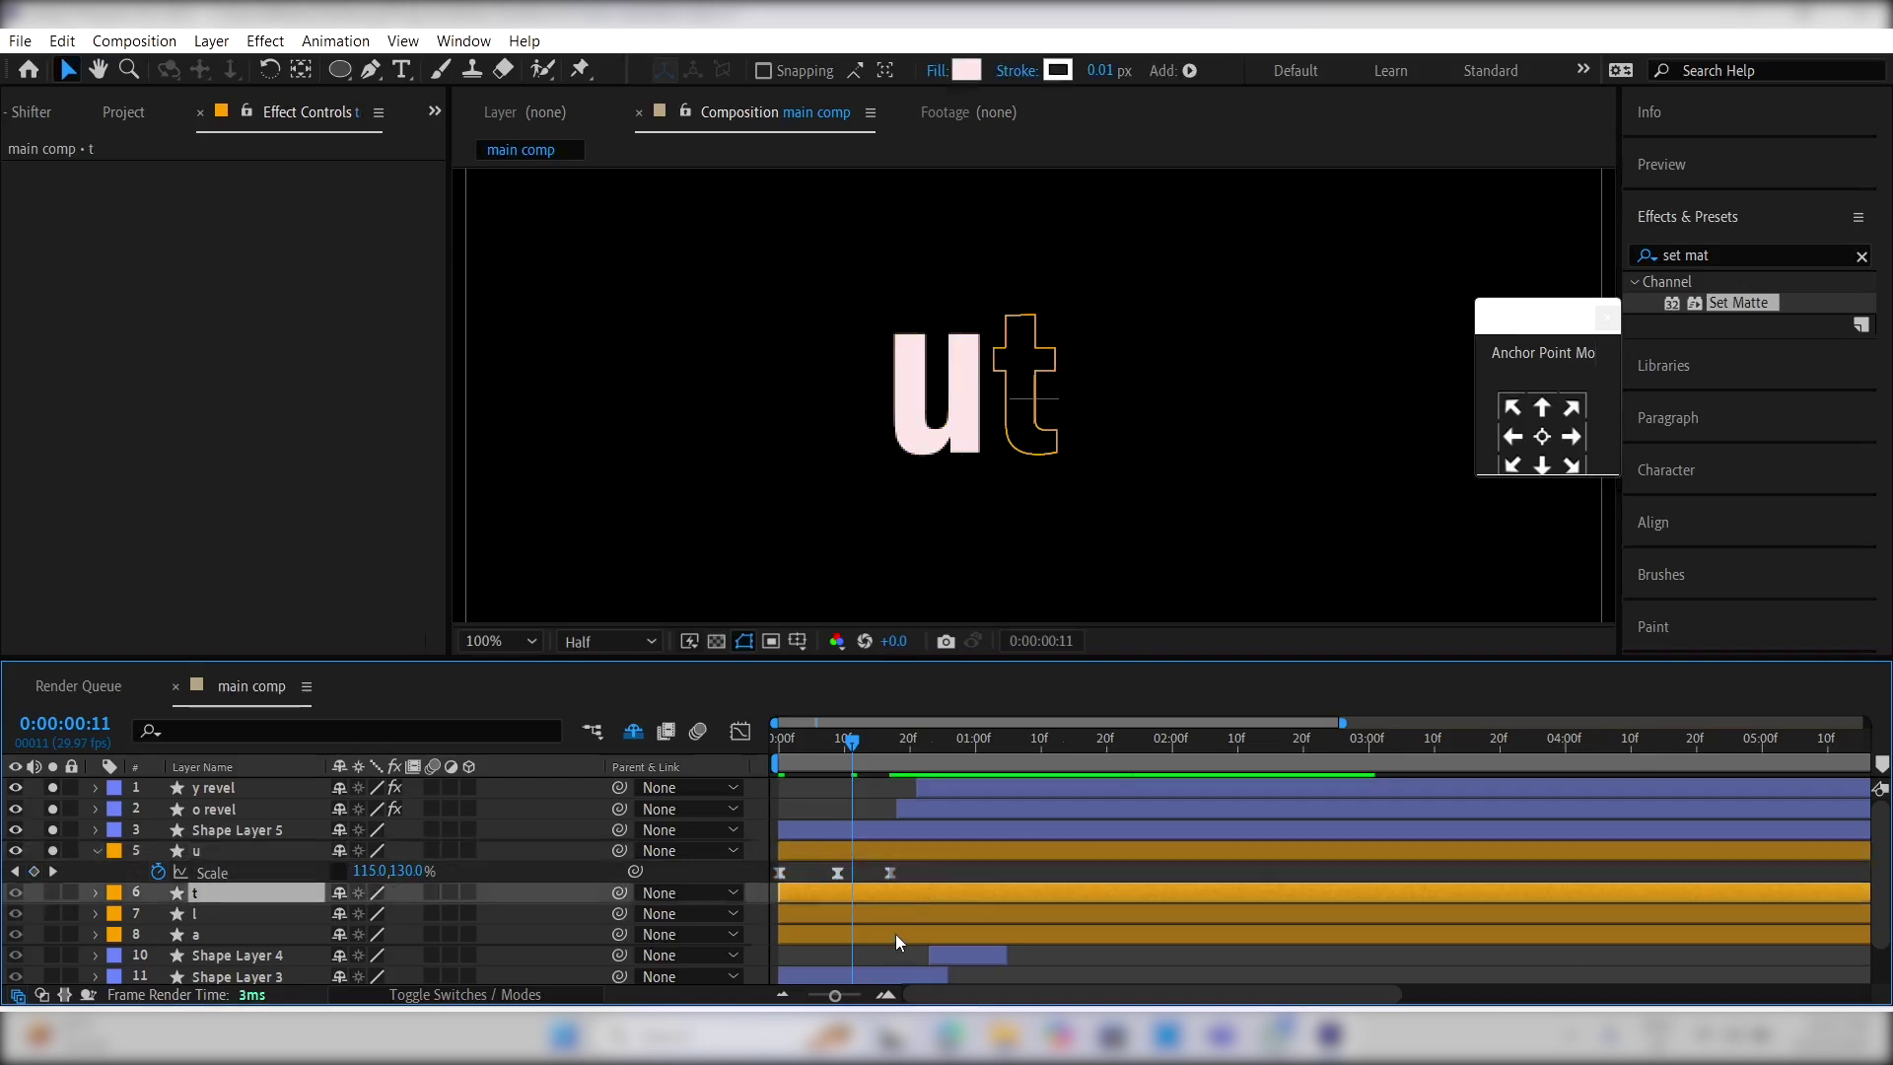
pyautogui.keyDown('shift'); pyautogui.click(897, 932); pyautogui.keyUp('shift')
pyautogui.click(1544, 470)
# Step: Copy the u layer's scale keyframes to the t, l and a layers at 0:00:00:00 and preview the soloed letters
pyautogui.click(738, 877)
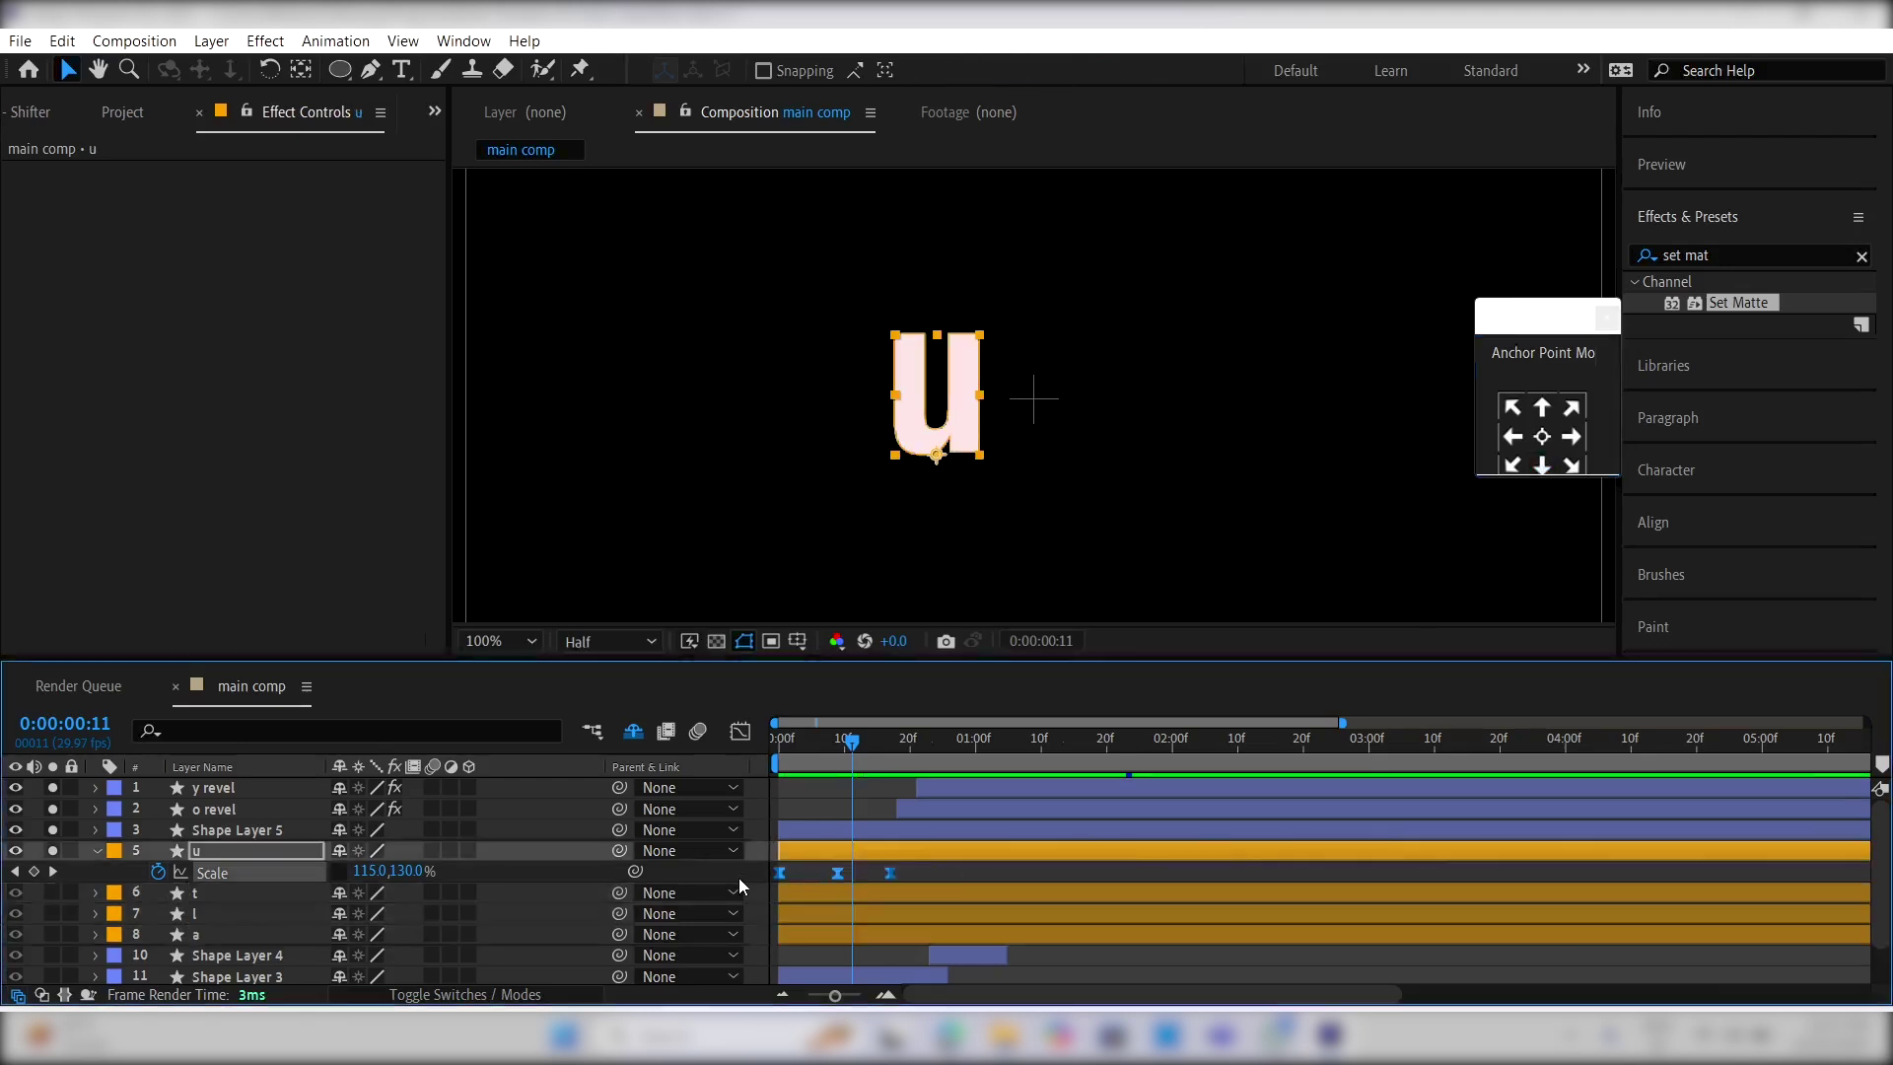
pyautogui.click(836, 891)
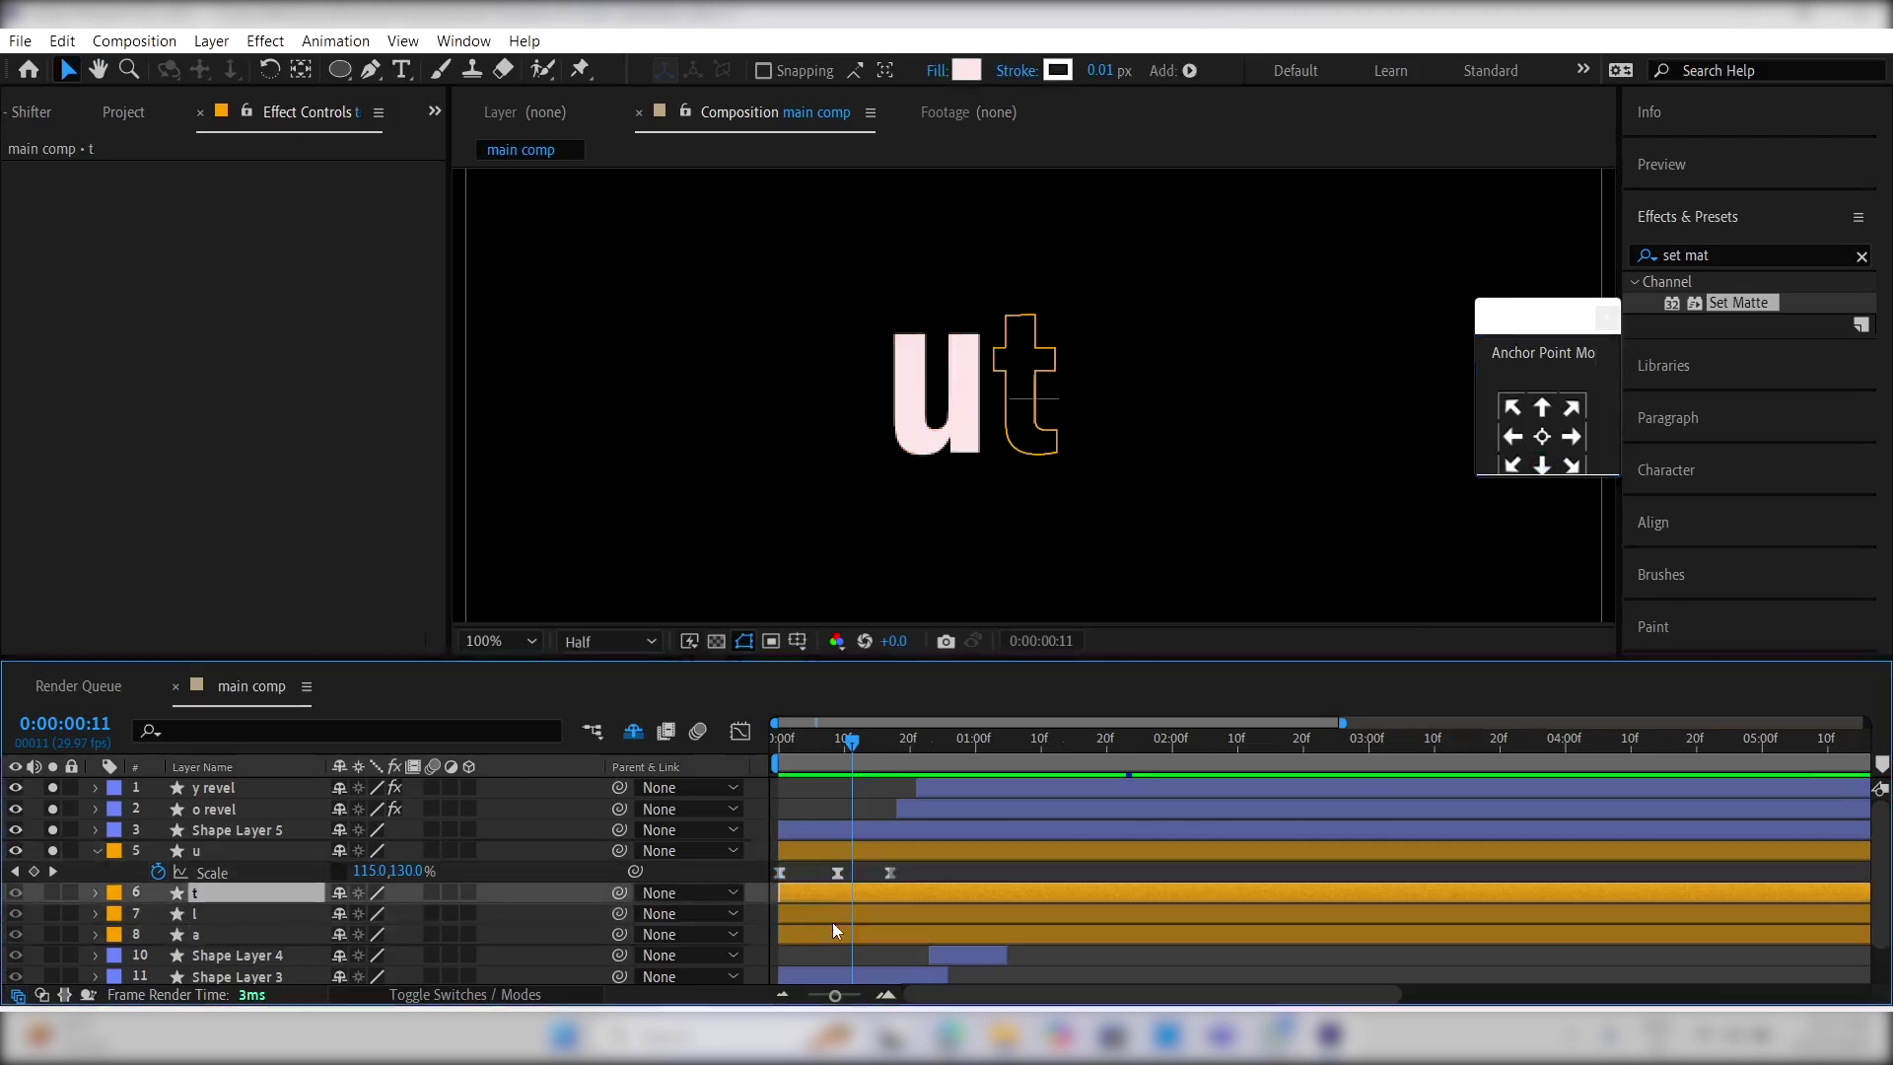
pyautogui.keyDown('shift'); pyautogui.click(830, 934); pyautogui.keyUp('shift')
pyautogui.moveTo(804, 751); pyautogui.dragTo(696, 772)
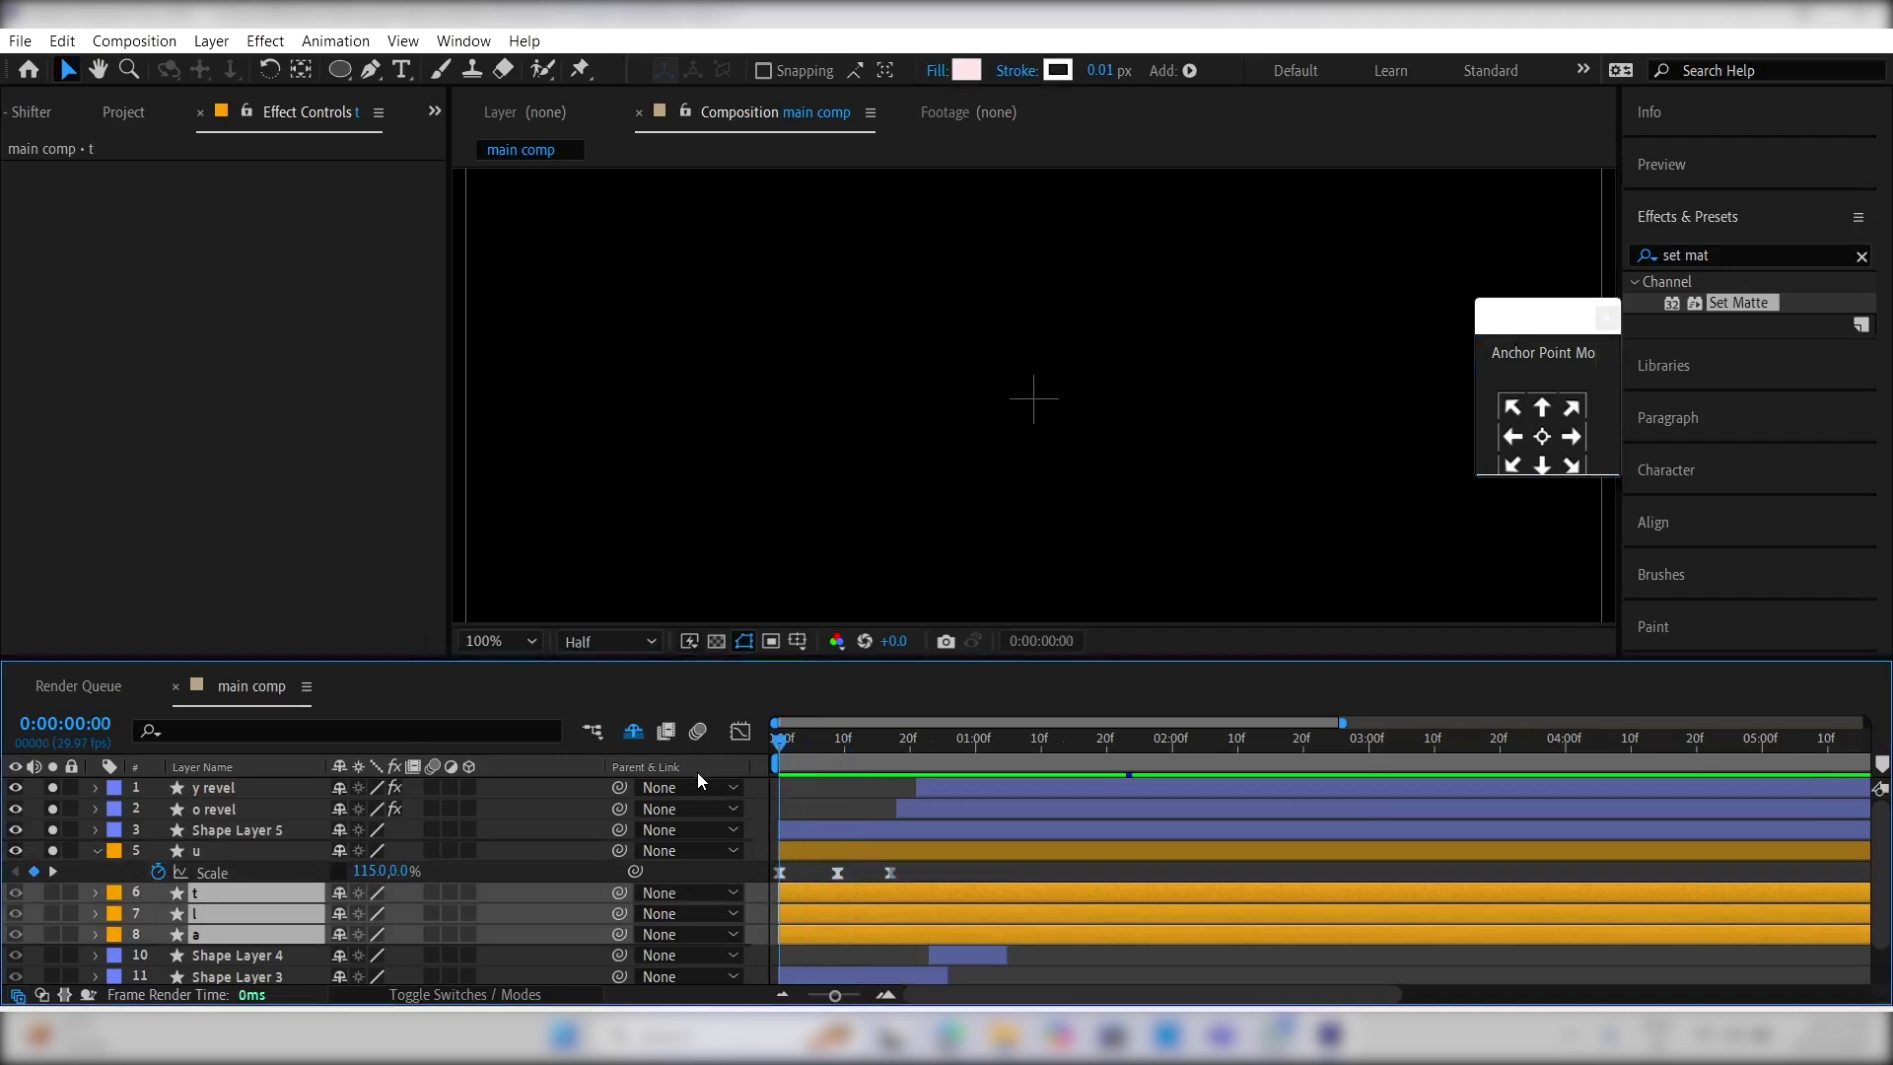
pyautogui.hotkey('ctrl', 'v')
pyautogui.press('space')
pyautogui.click(979, 872)
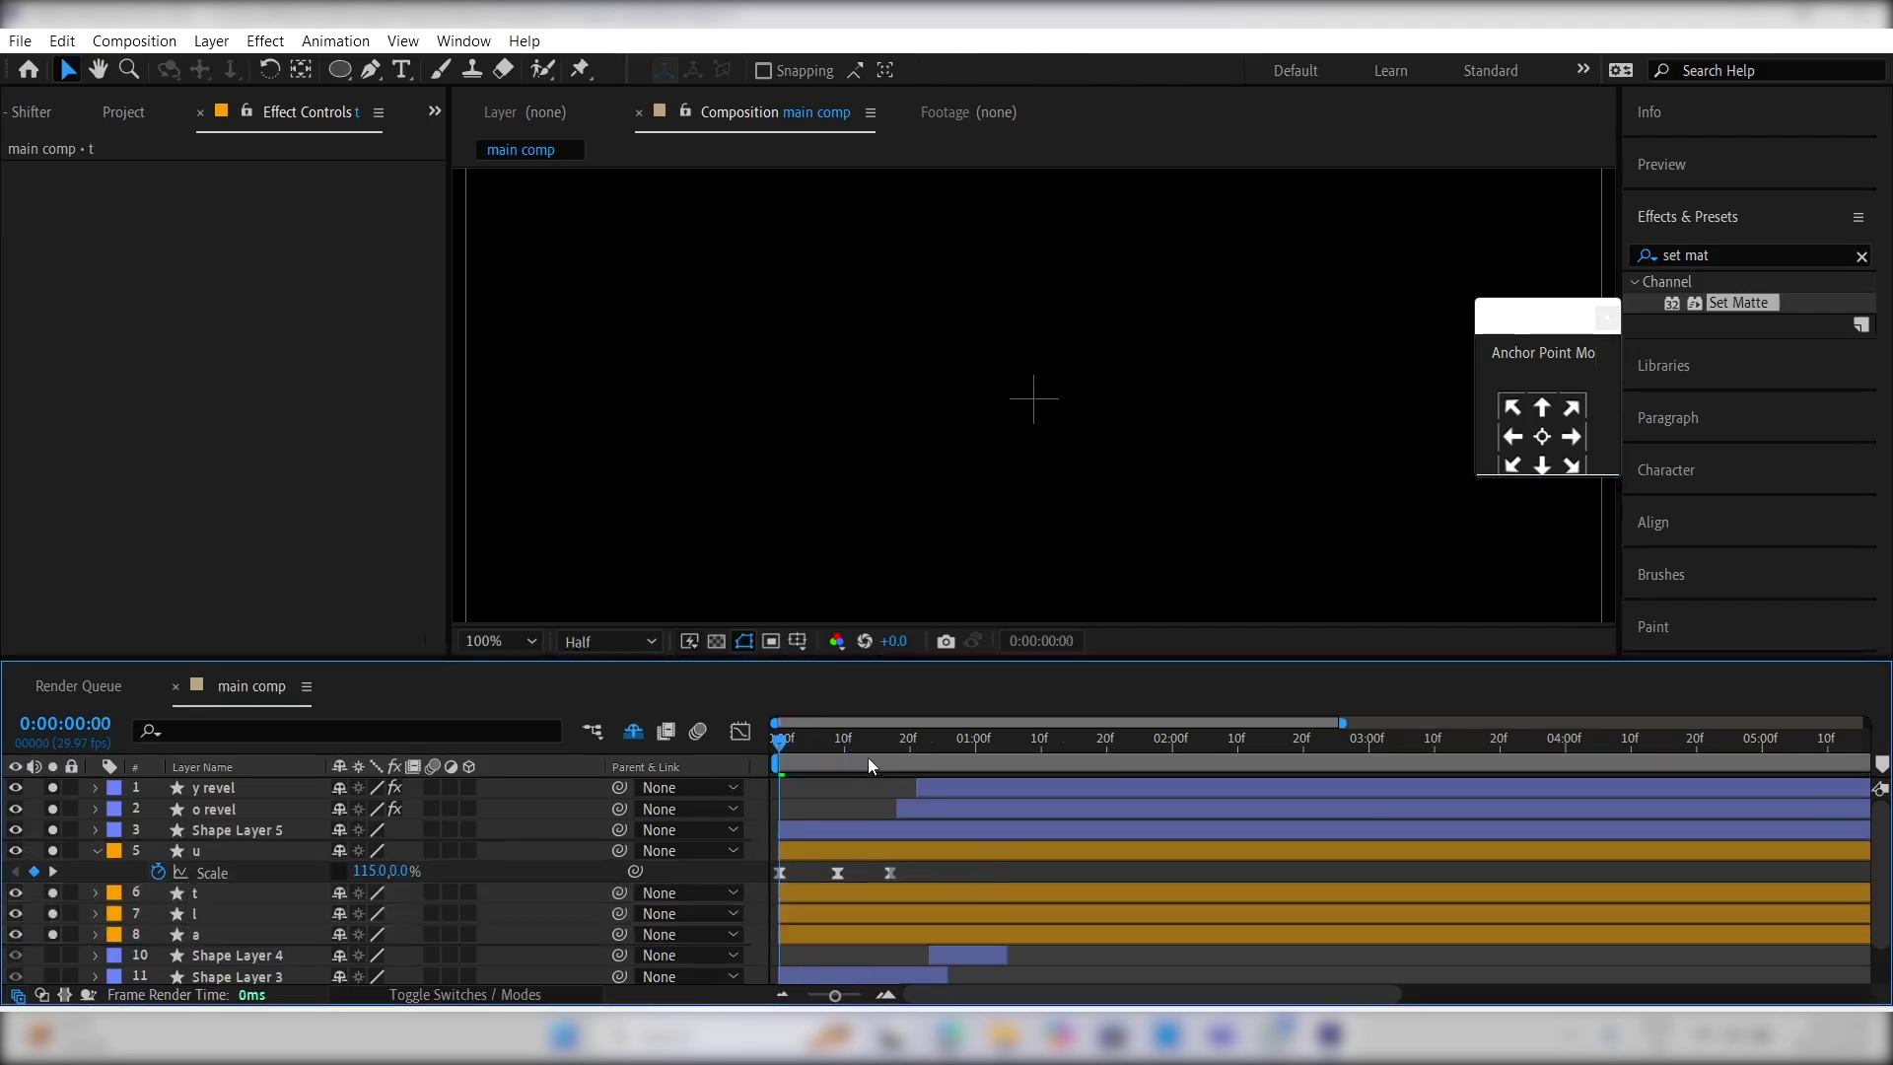
# Step: Shift the u, t, l and a layers together to start at about 0:00:01:19 and scrub through the result
pyautogui.moveTo(868, 758); pyautogui.dragTo(1189, 775)
pyautogui.click(864, 852)
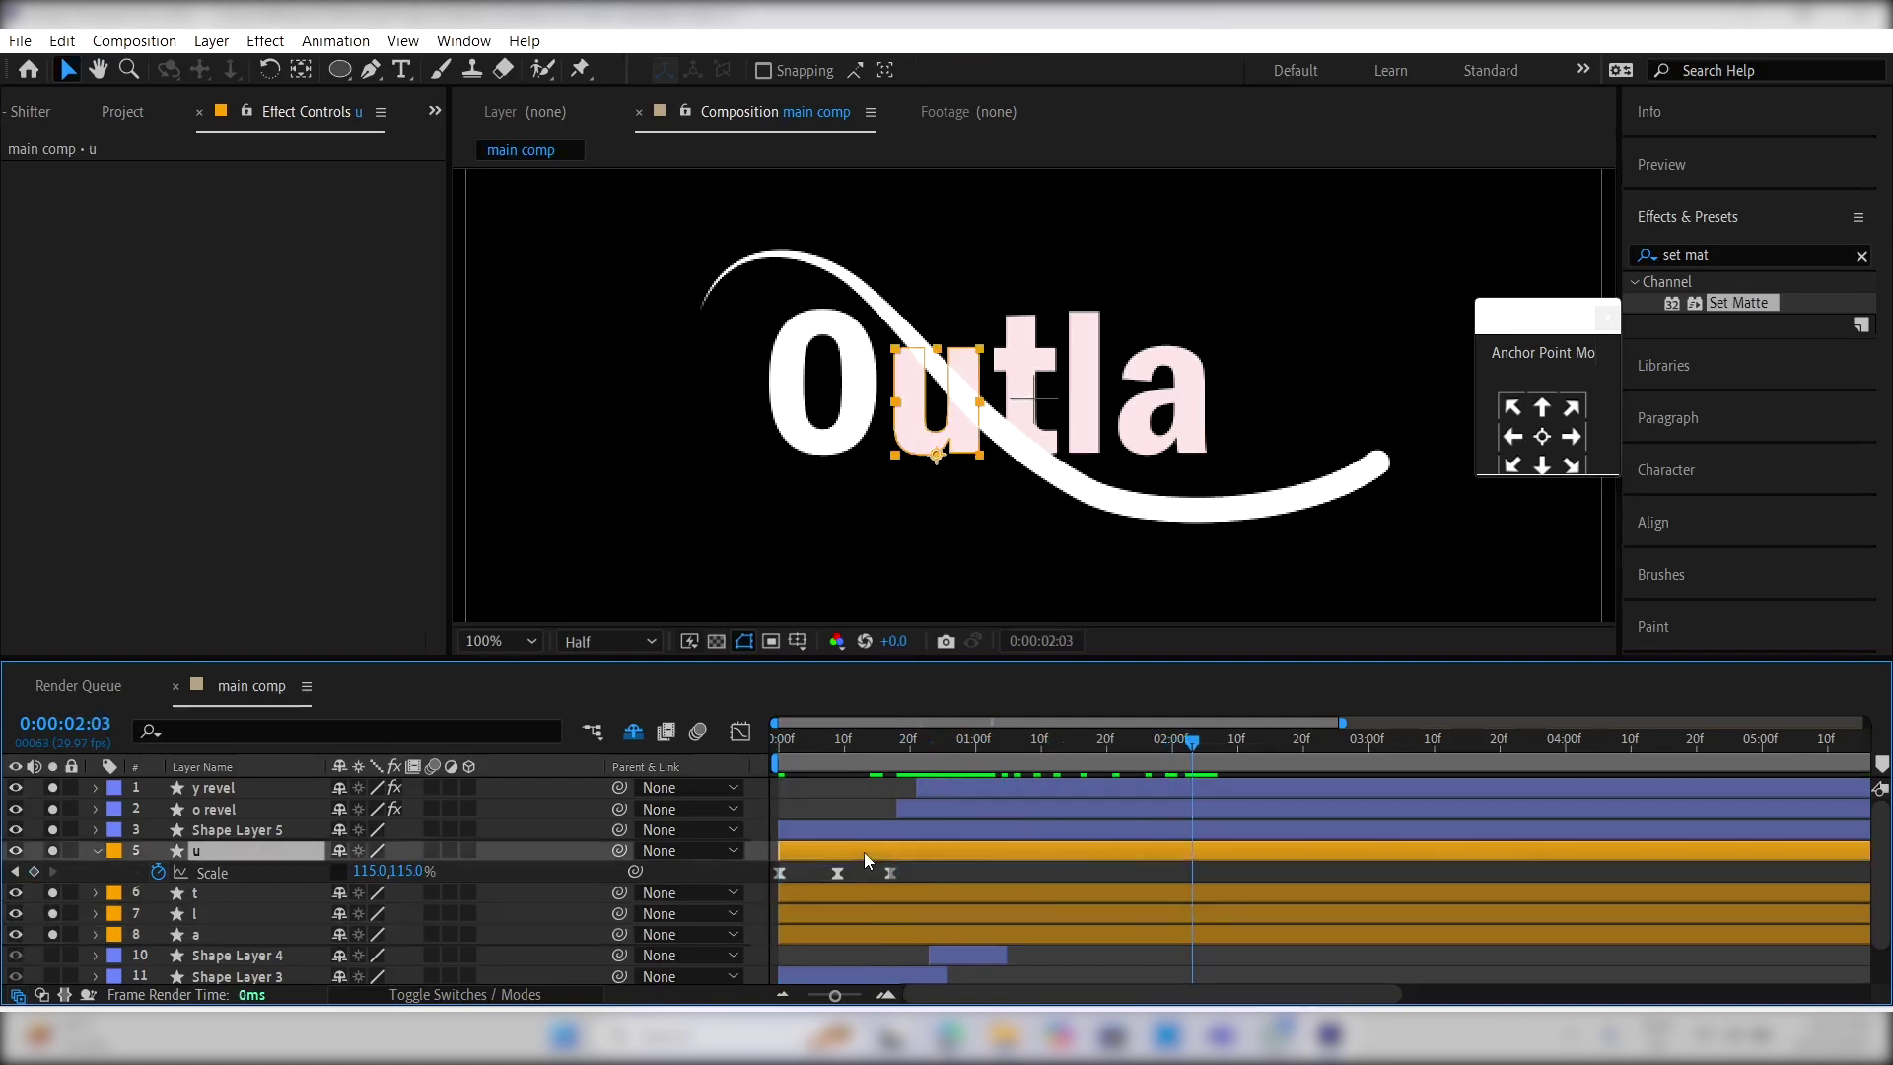
pyautogui.keyDown('shift'); pyautogui.click(860, 931); pyautogui.keyUp('shift')
pyautogui.moveTo(861, 931); pyautogui.dragTo(1179, 926)
pyautogui.click(1074, 964)
pyautogui.click(1025, 755)
pyautogui.moveTo(1020, 753); pyautogui.dragTo(1222, 755)
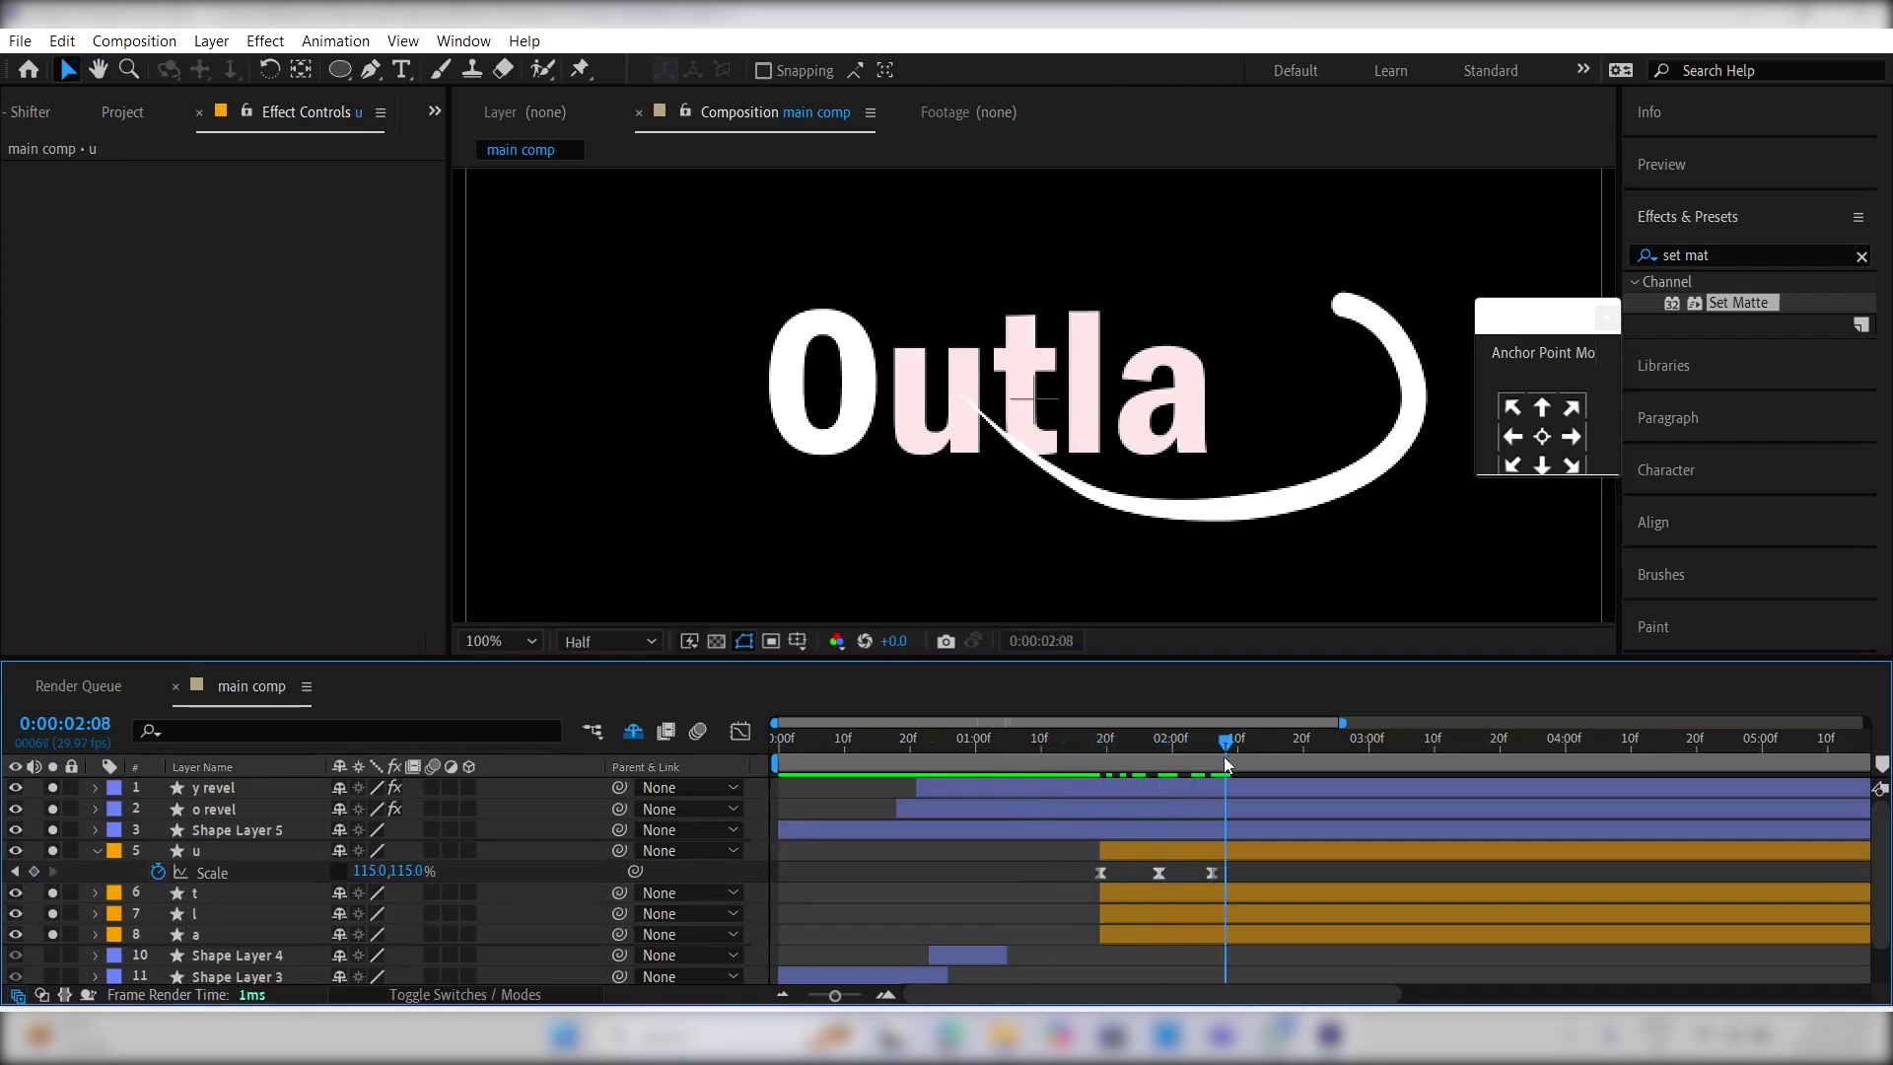
# Step: Stagger the t, l and a layers to start at about 0:00:01:25, 0:00:02:00 and 0:00:02:08, and preview the animation
pyautogui.click(1134, 891)
pyautogui.moveTo(1133, 889); pyautogui.dragTo(1276, 929)
pyautogui.click(1103, 759)
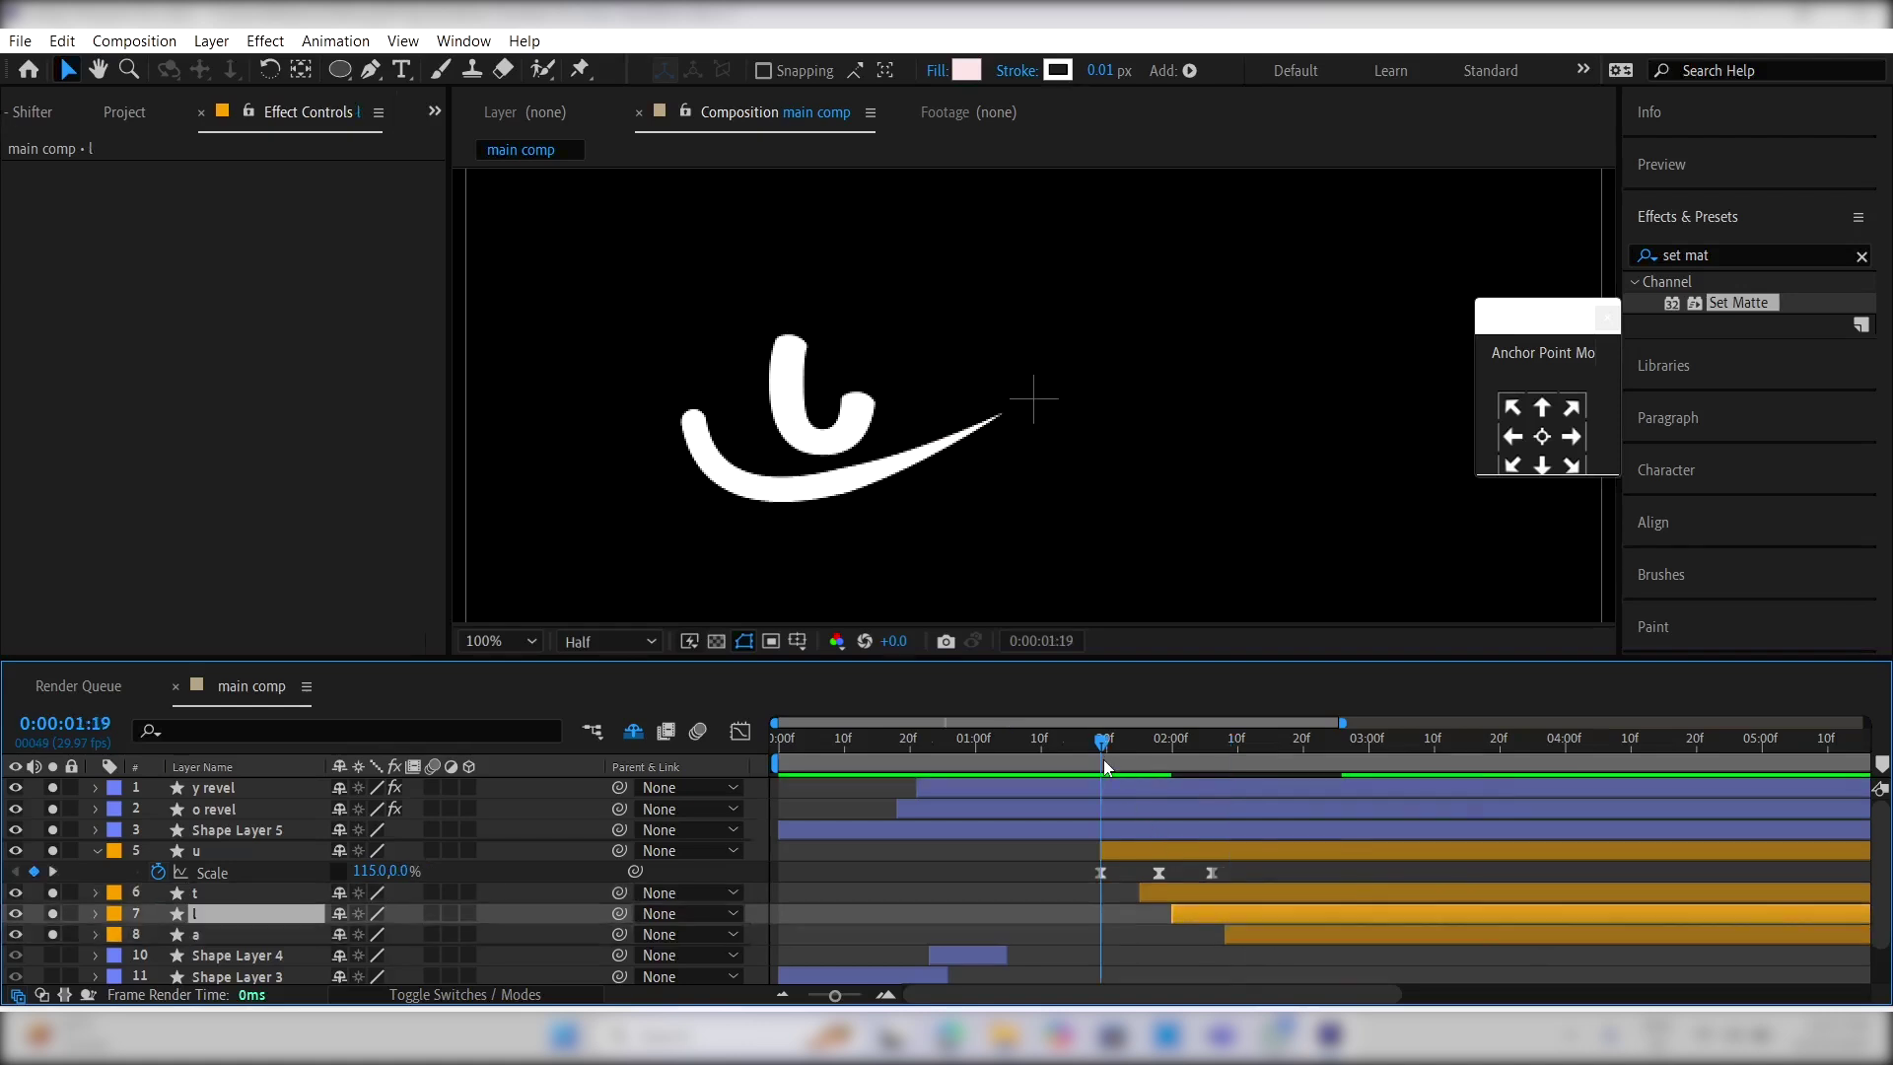
pyautogui.press('space')
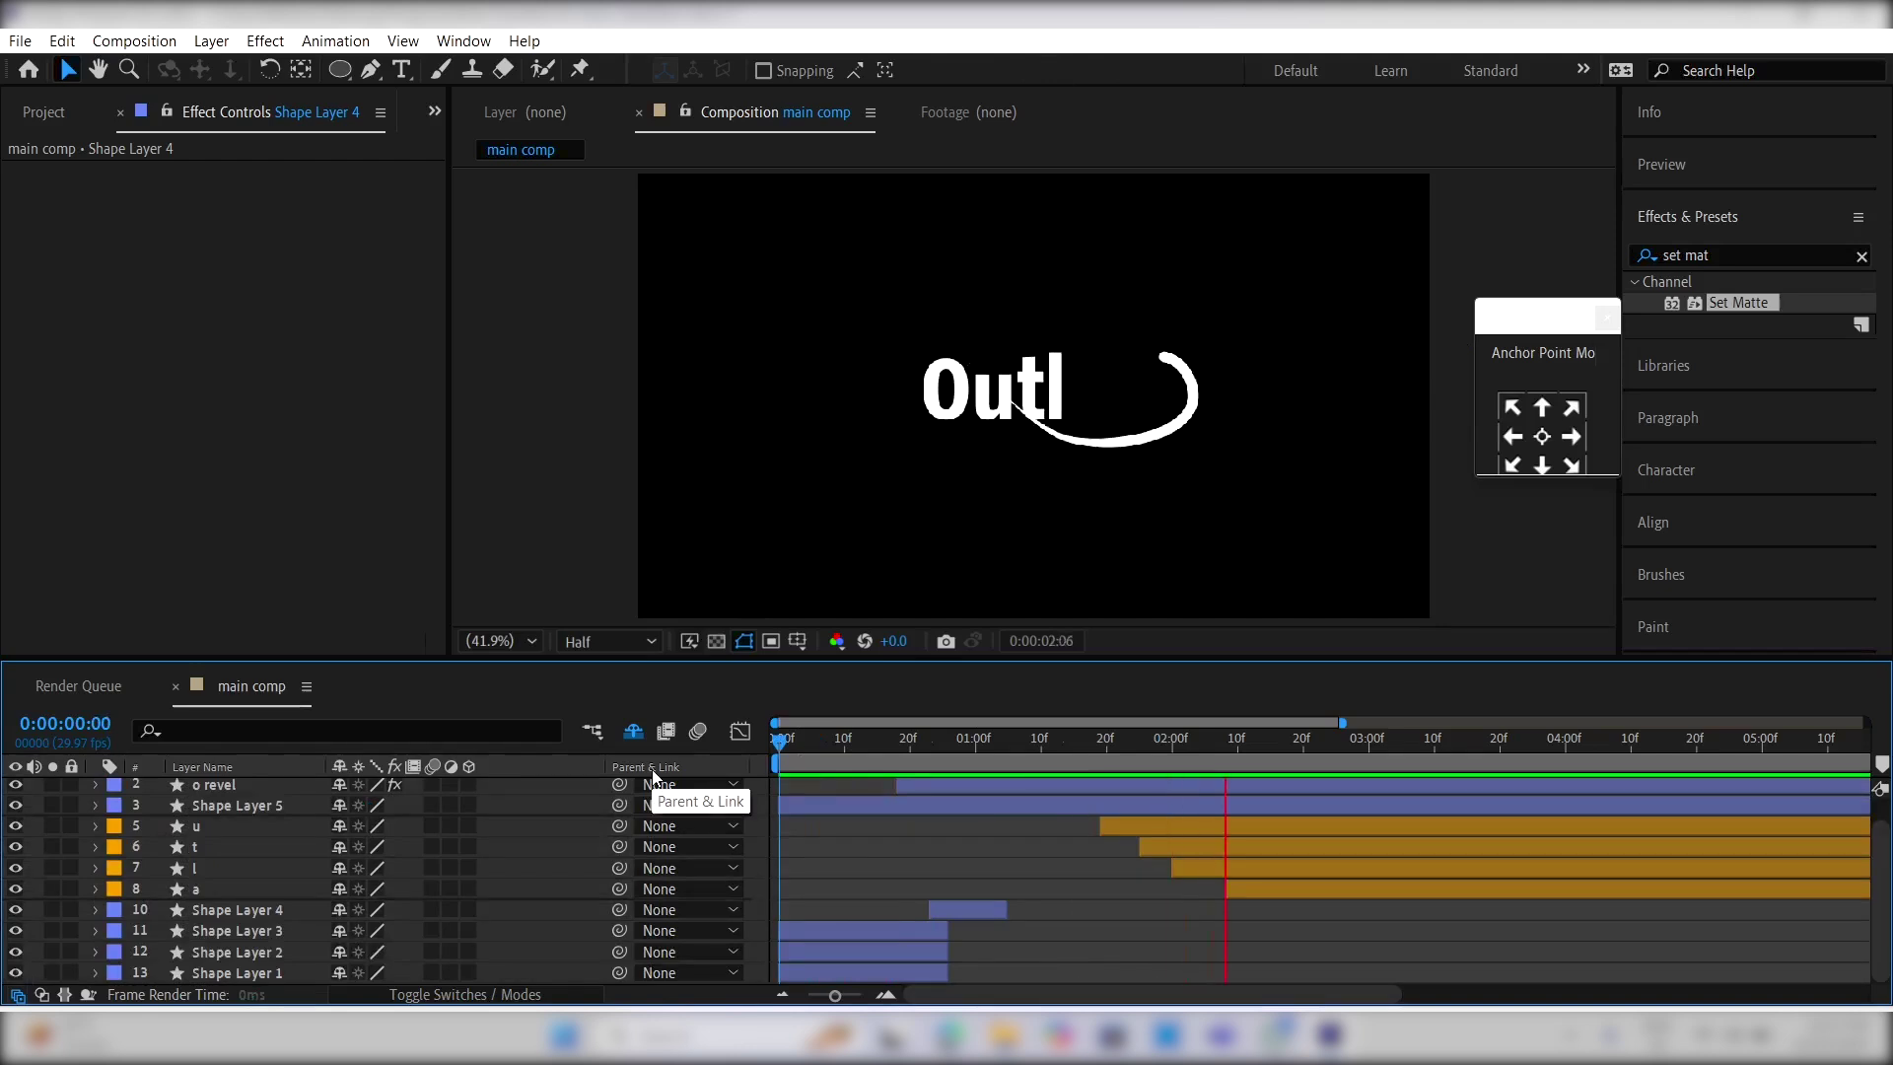
pyautogui.press('space')
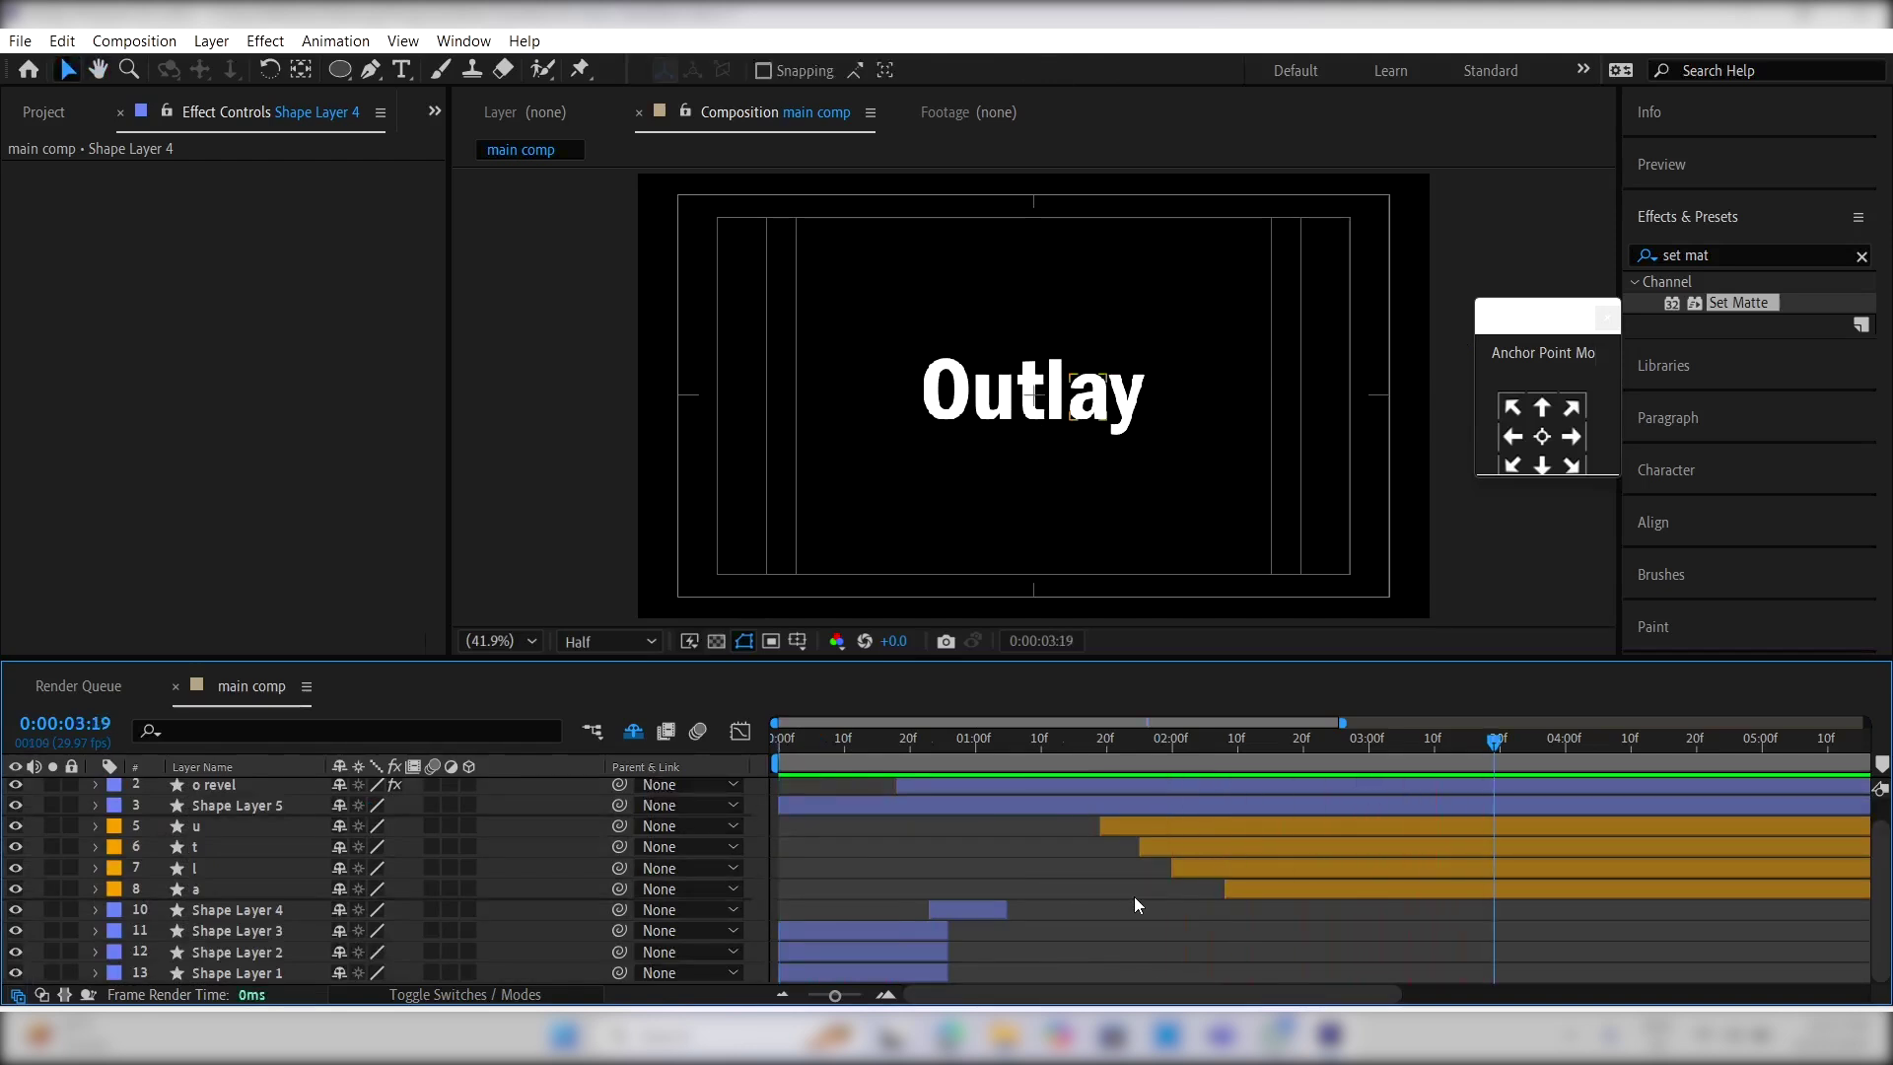
# Step: Start a Pen path at the upper-right tip of the y, arc it up and over, and set its fill to None
pyautogui.hscroll(3, 1134, 896)
pyautogui.press('.')
pyautogui.click(370, 69)
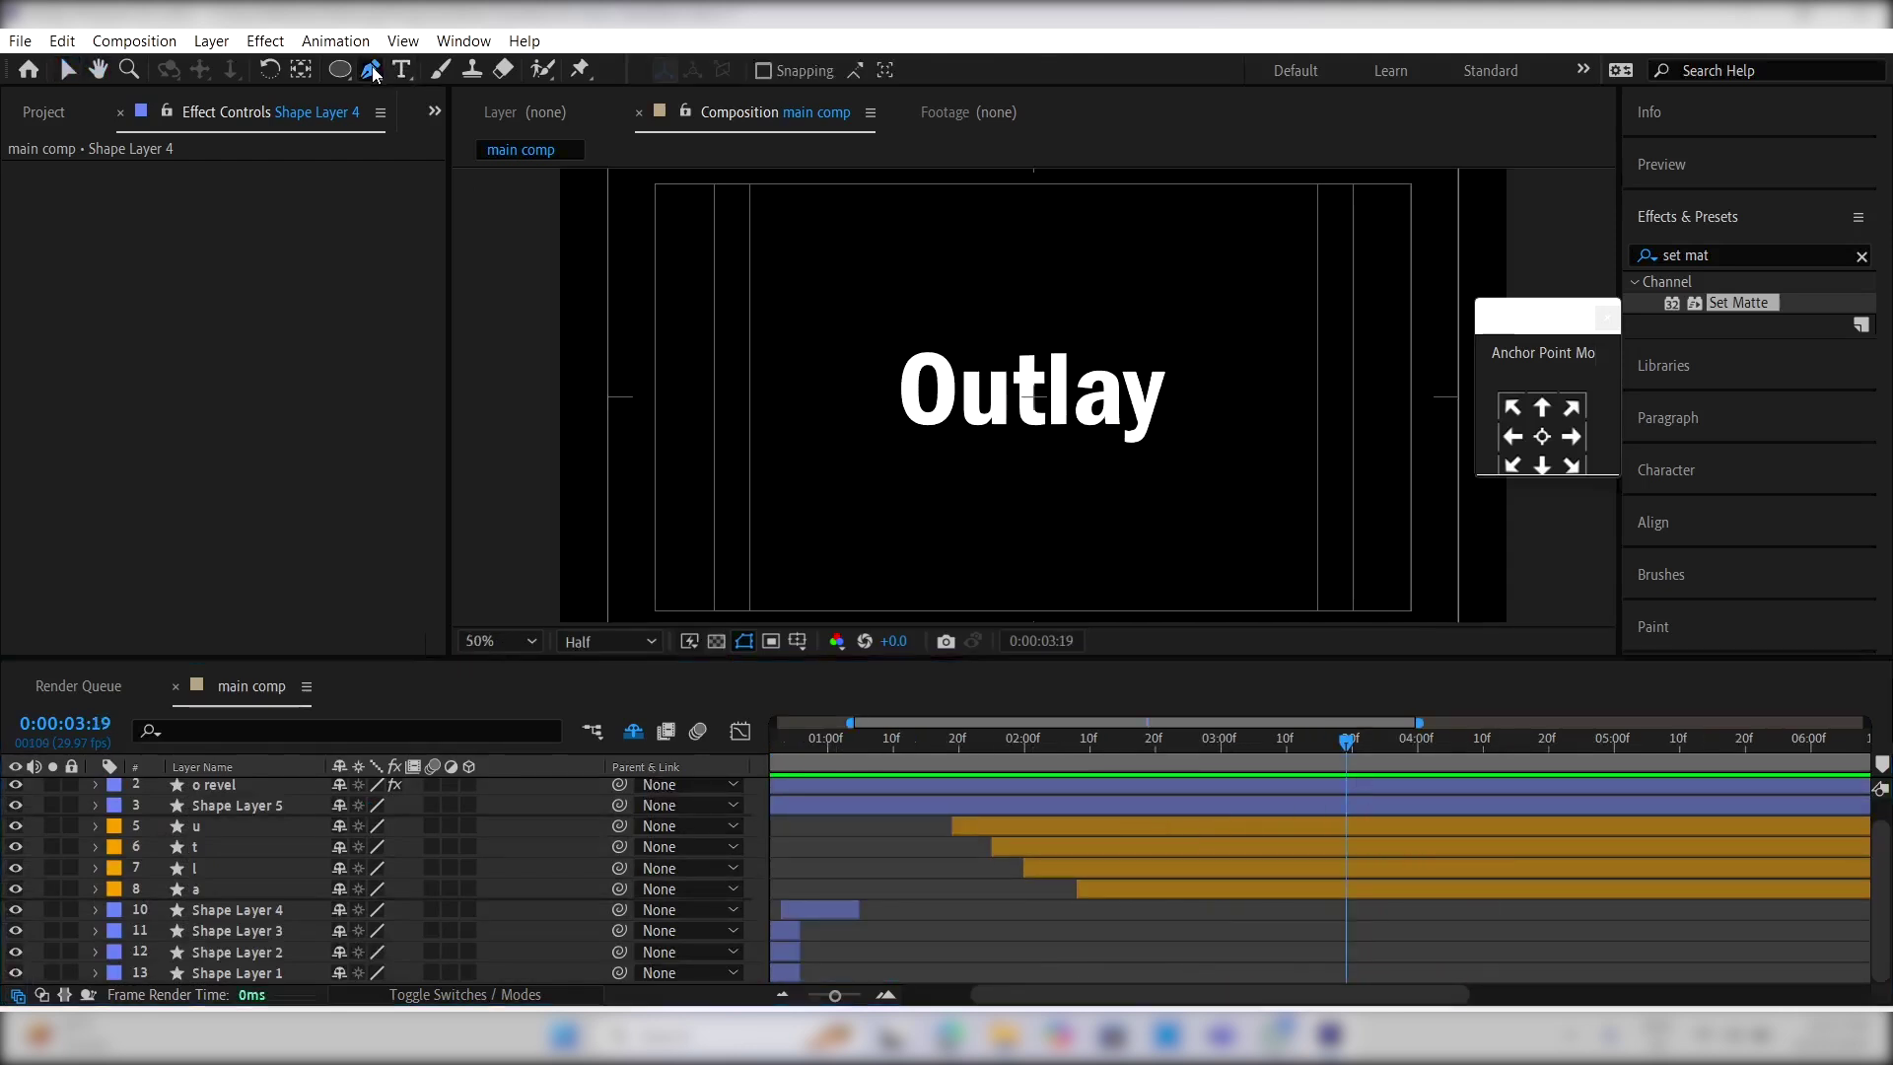
pyautogui.click(1162, 399)
pyautogui.press('.')
pyautogui.press('.')
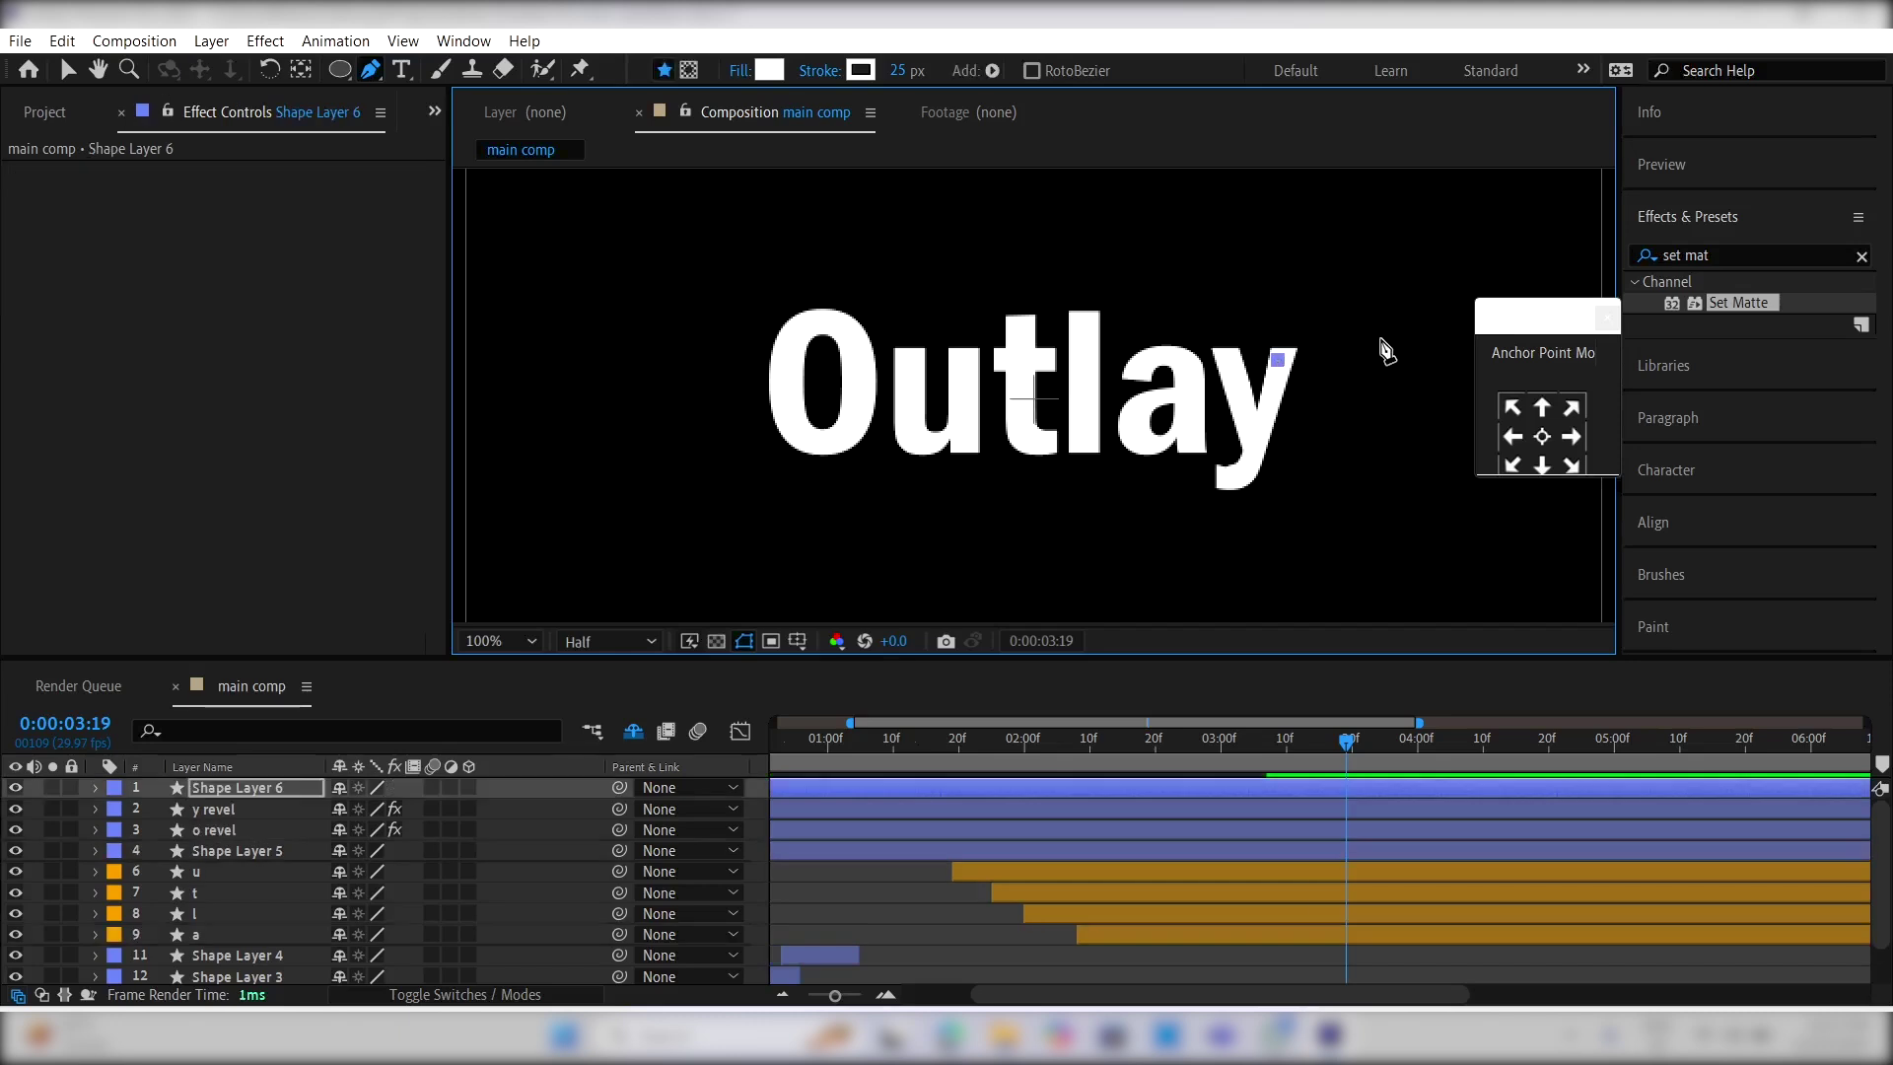
pyautogui.moveTo(1390, 307); pyautogui.dragTo(1412, 347)
pyautogui.click(739, 70)
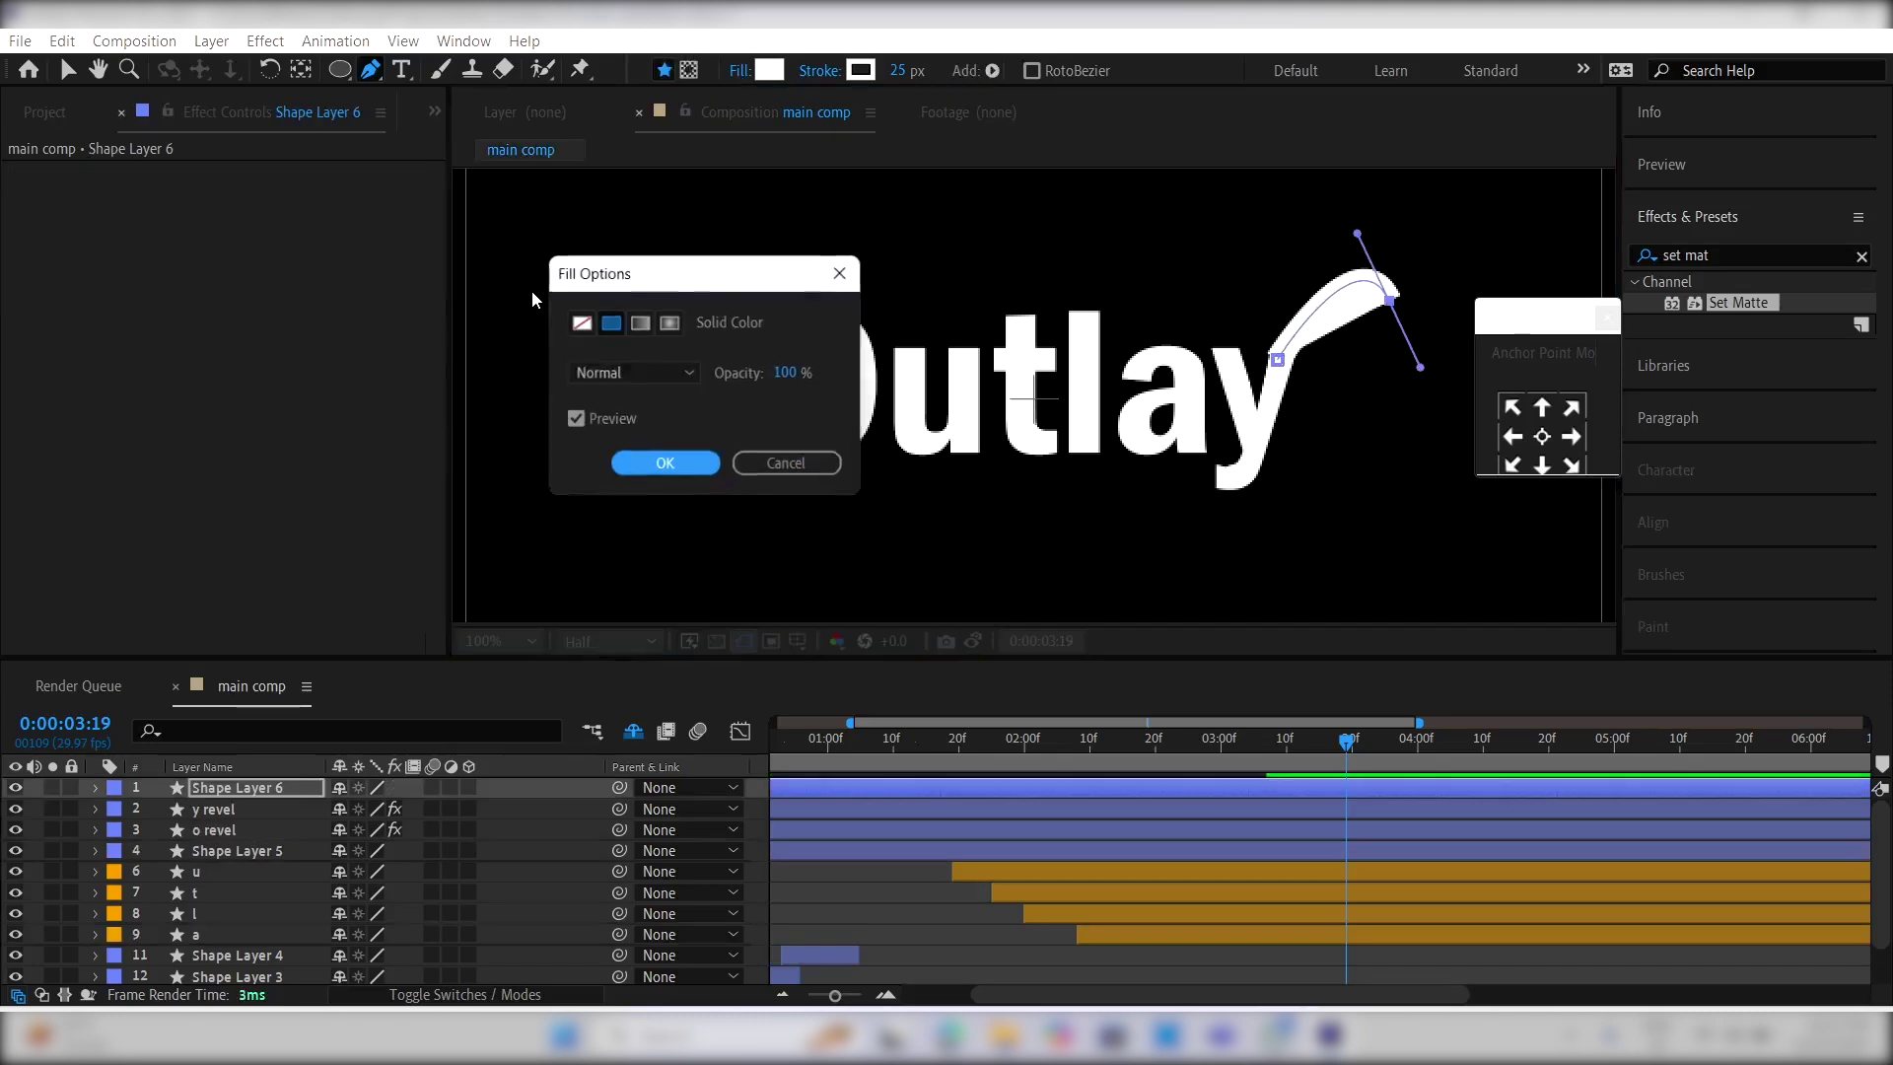
pyautogui.click(582, 322)
pyautogui.click(687, 472)
# Step: Continue the path in a loop below the y and waves weaving up and down across the letters, ending above the O
pyautogui.click(1403, 296)
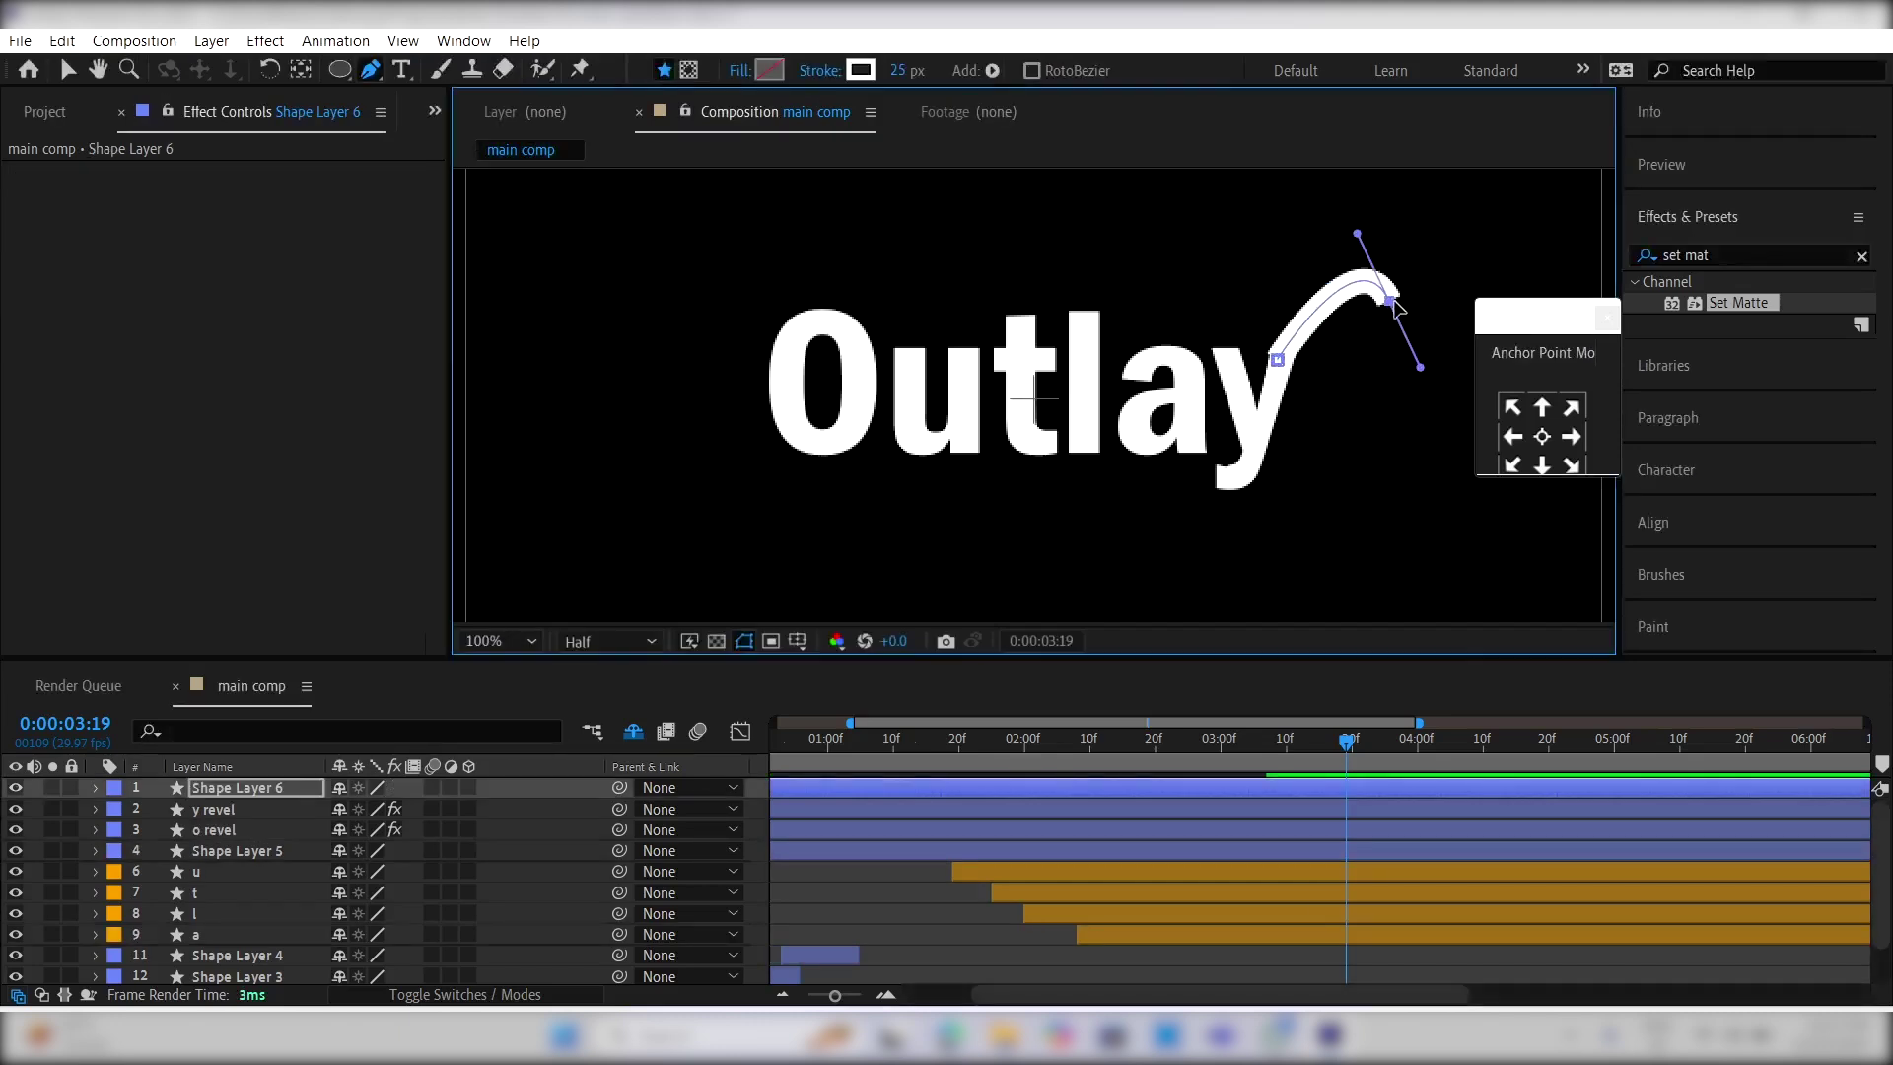
pyautogui.moveTo(1272, 569); pyautogui.dragTo(1125, 521)
pyautogui.moveTo(1272, 569); pyautogui.dragTo(1225, 584)
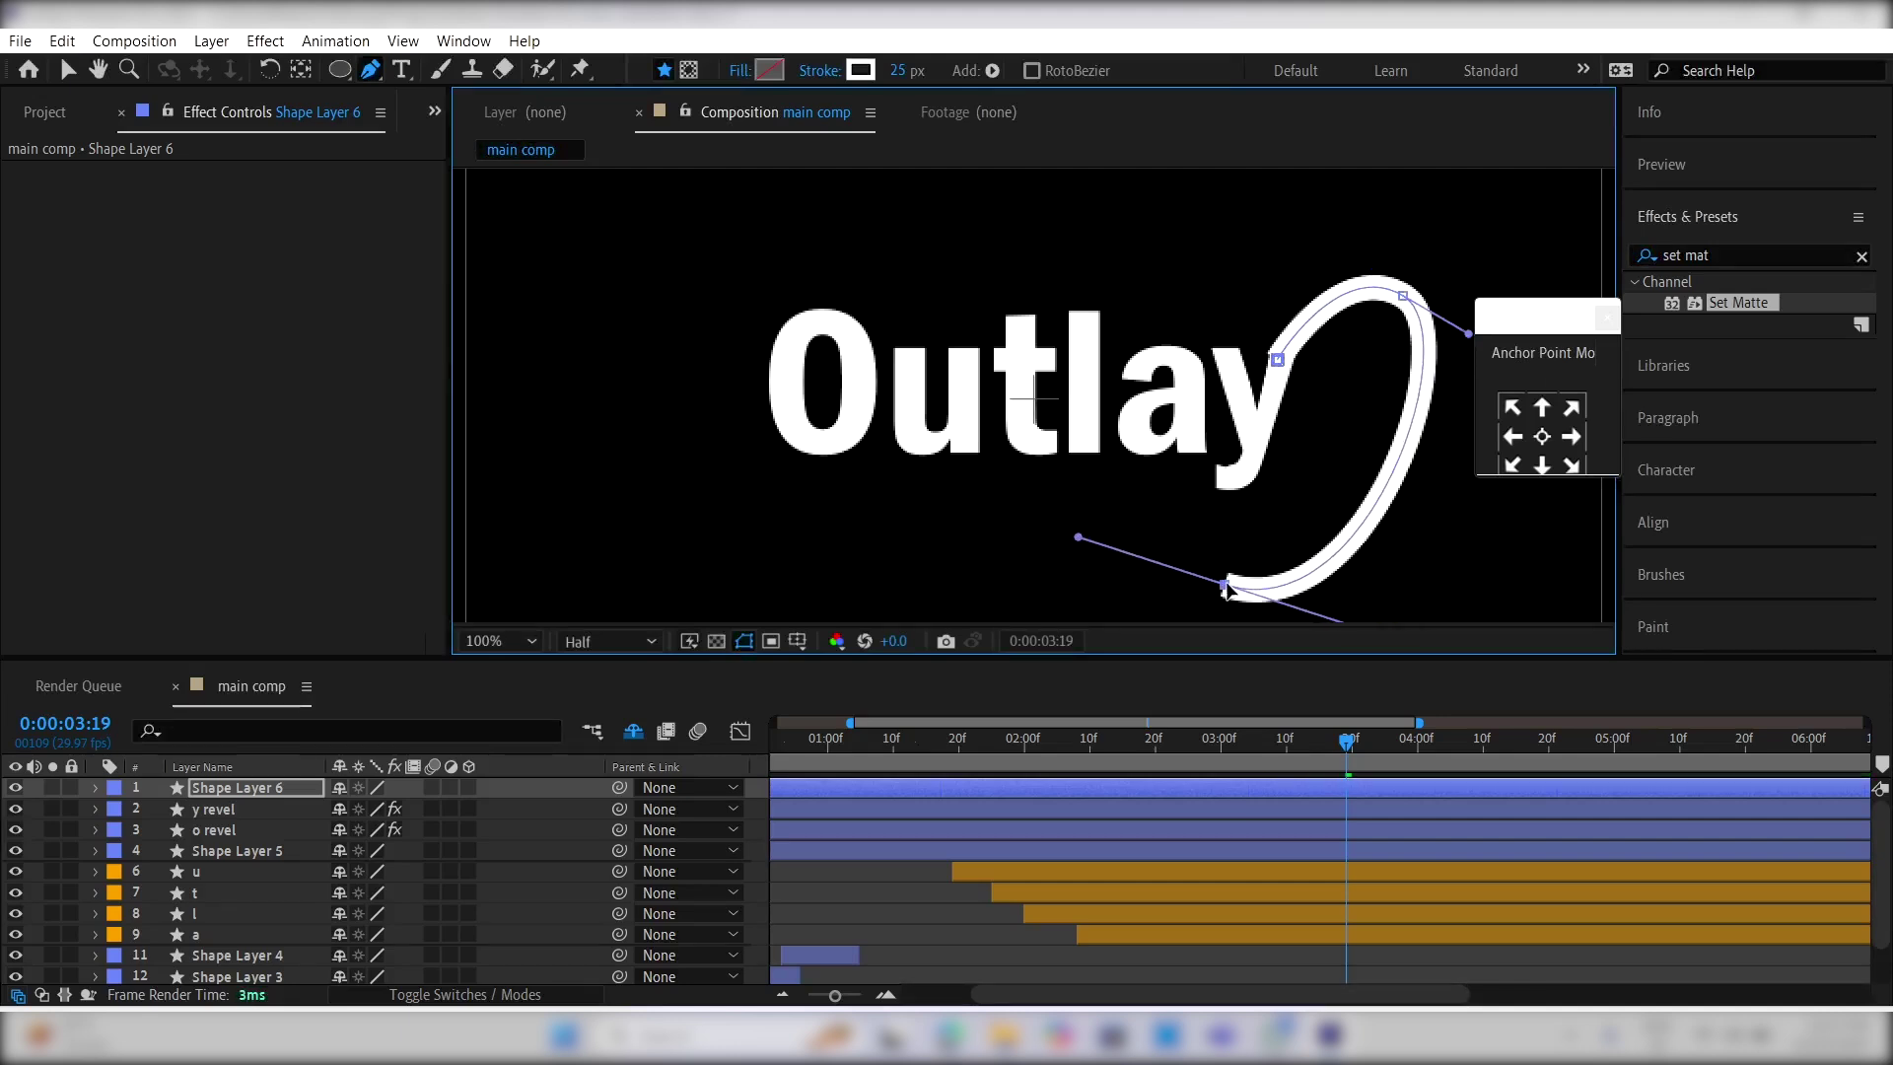
pyautogui.moveTo(1155, 276); pyautogui.dragTo(1110, 212)
pyautogui.moveTo(1068, 574); pyautogui.dragTo(1042, 786)
pyautogui.click(1156, 276)
pyautogui.moveTo(1112, 214)
pyautogui.mouseDown()
pyautogui.moveTo(1004, 259)
pyautogui.moveTo(927, 564)
pyautogui.mouseUp()
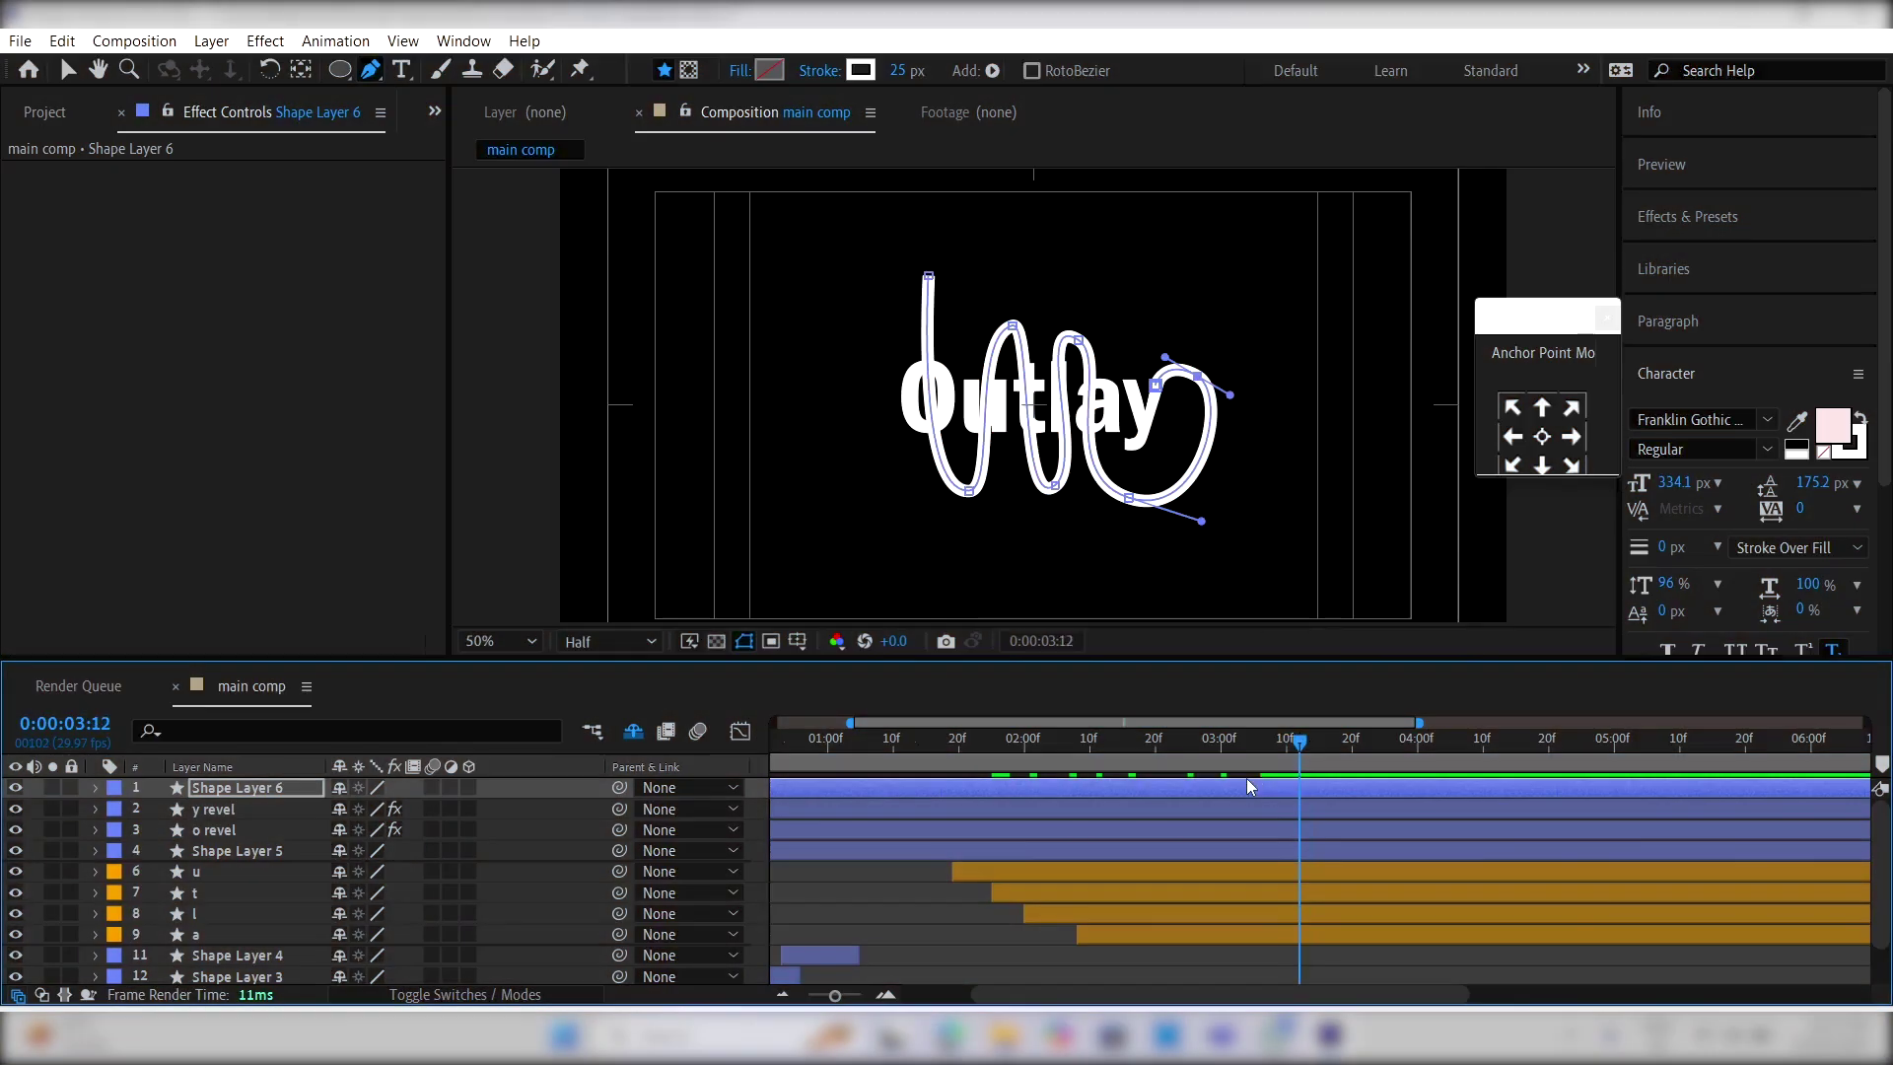
# Step: Trim the start of Shape Layer 6 to 0:00:03:12 and change its label color to green
pyautogui.hotkey('alt', '[')
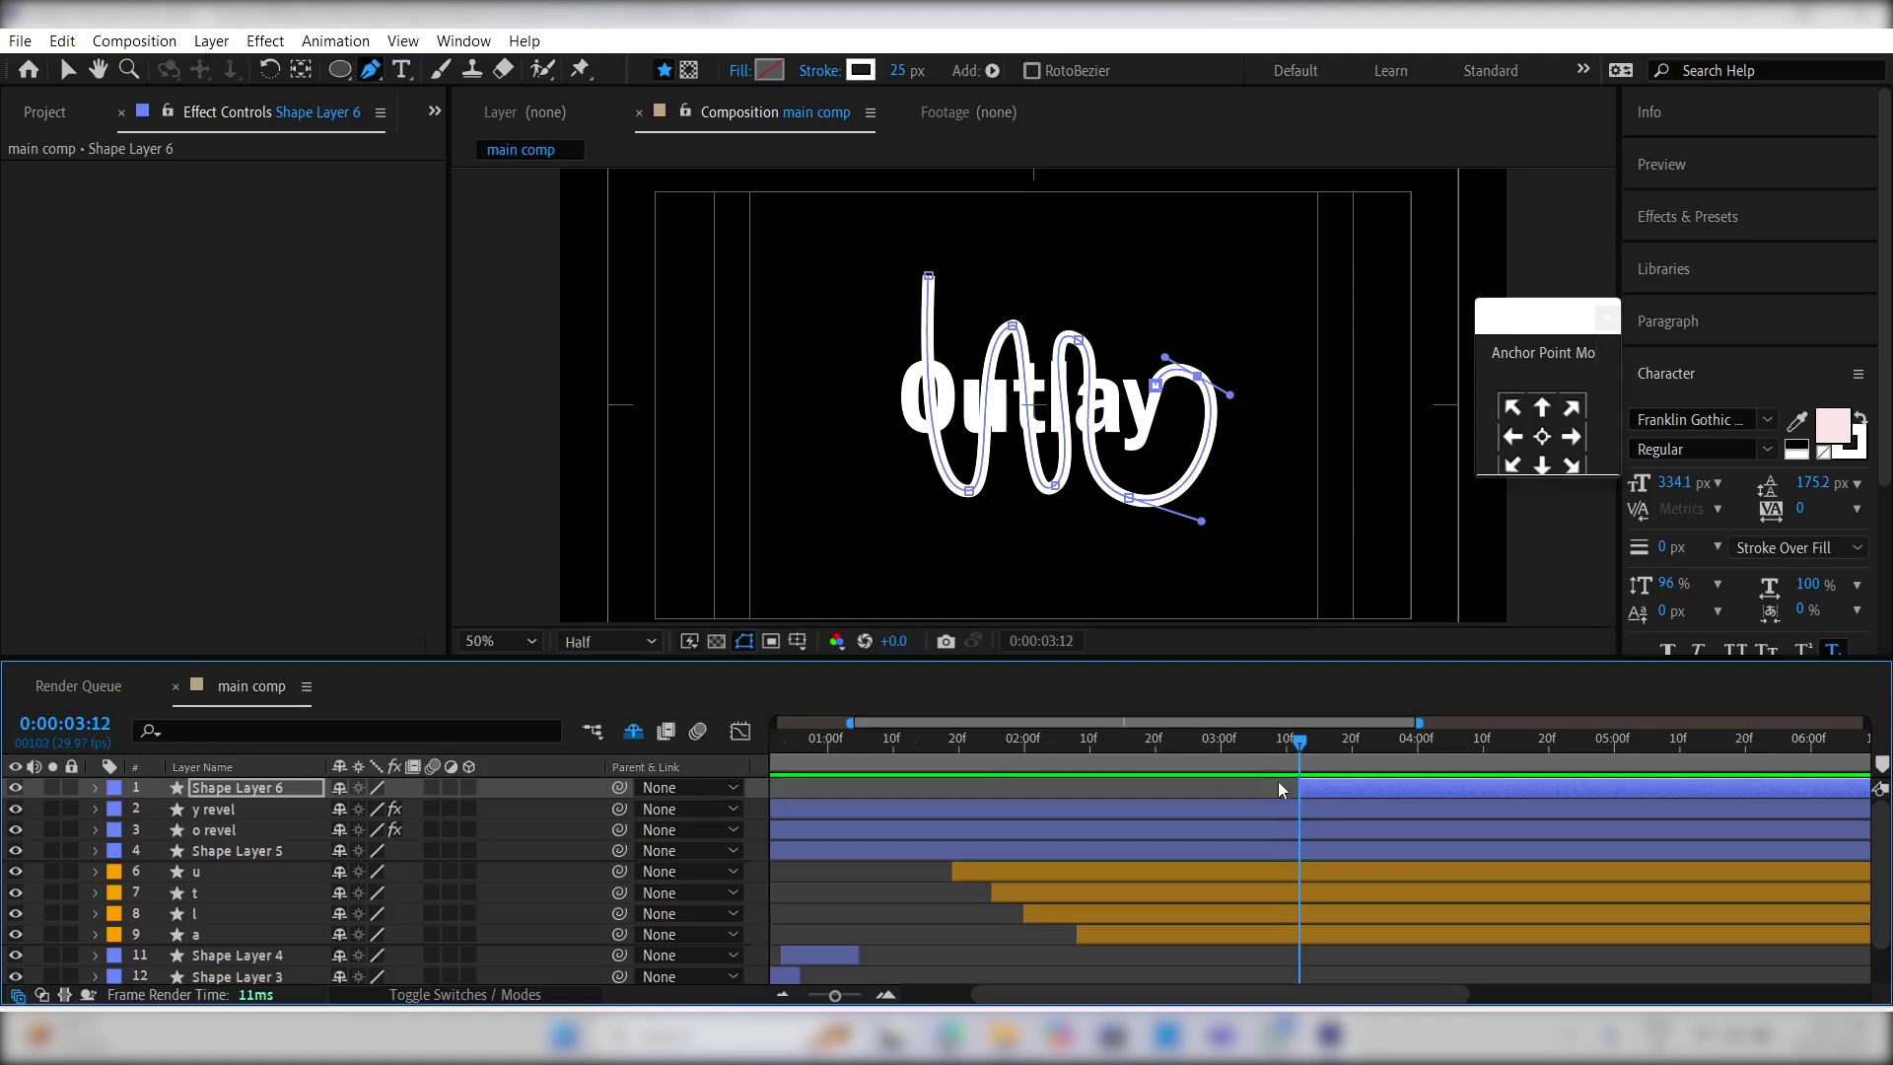
pyautogui.click(112, 789)
pyautogui.click(169, 605)
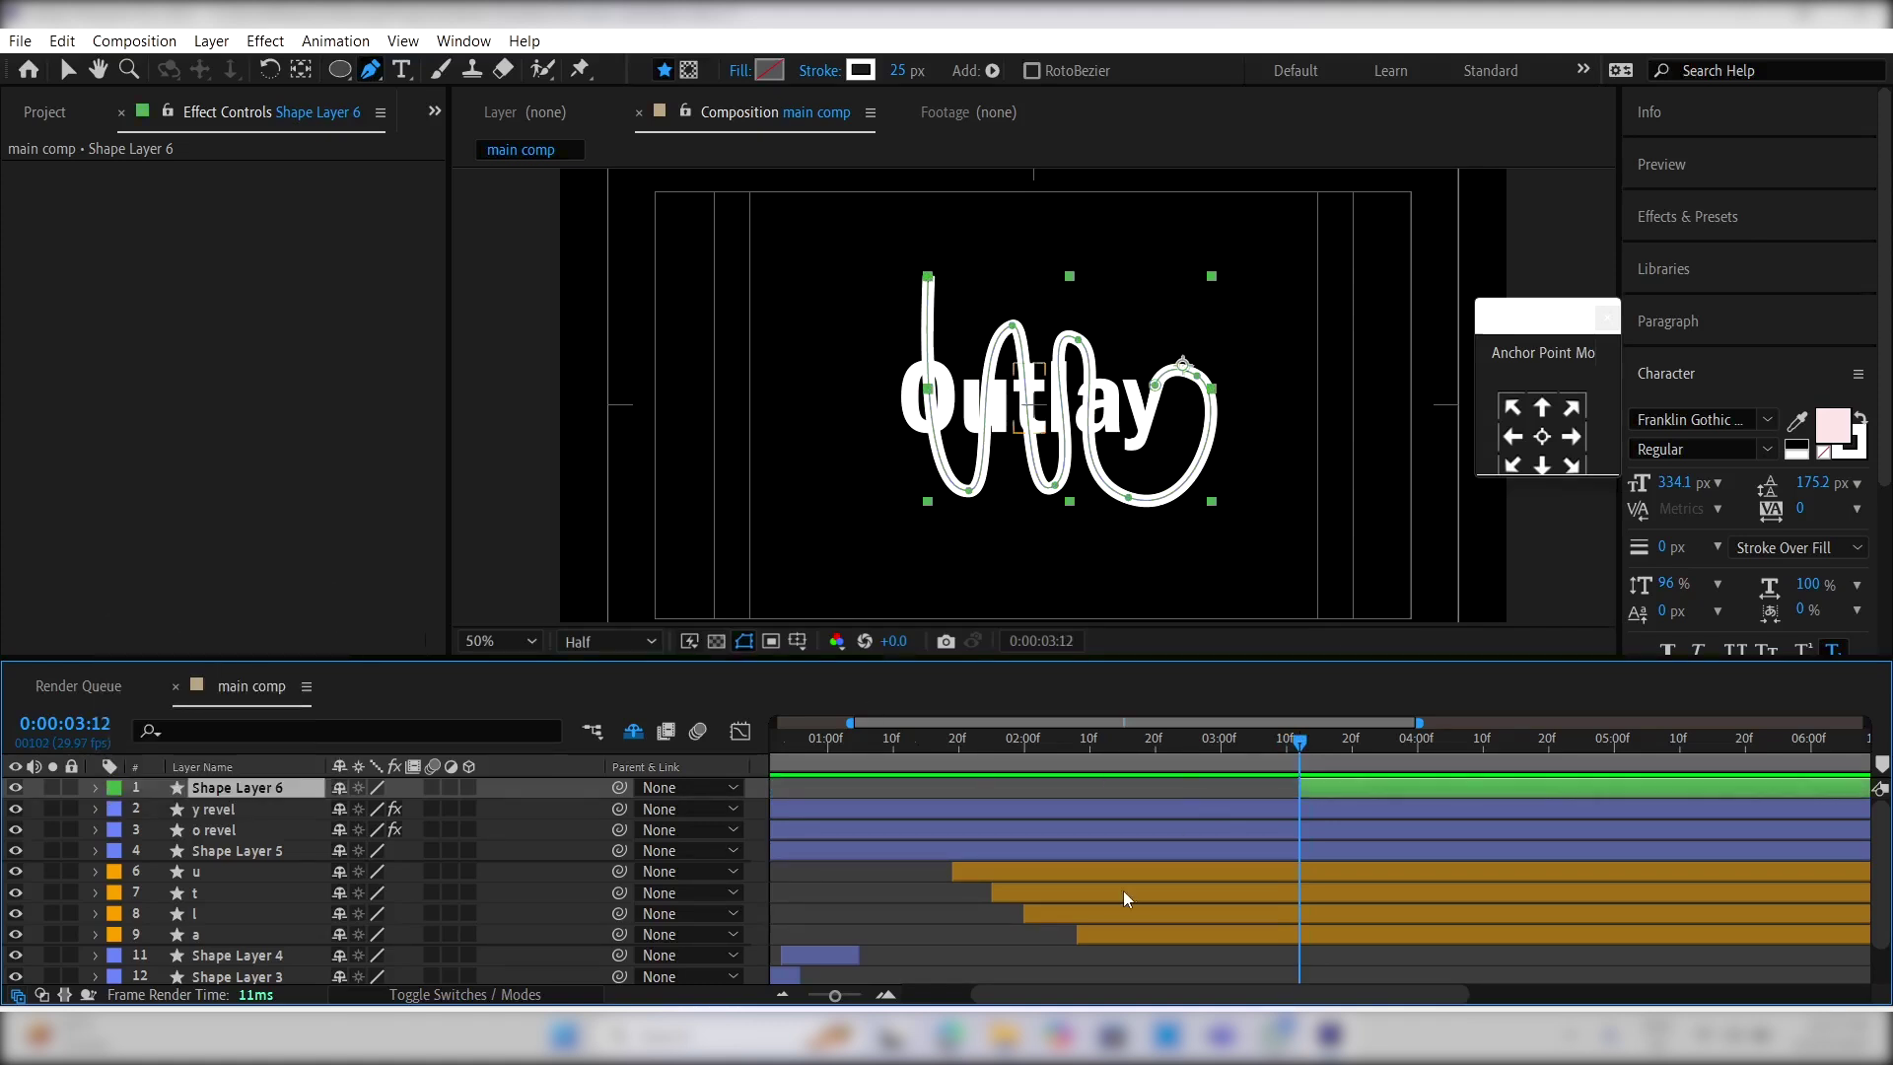
# Step: Rename Shape Layer 5 as revel line
pyautogui.click(901, 848)
pyautogui.press('Return')
pyautogui.write('revel')
pyautogui.press('Return')
# Step: Copy the revel line layer's Start and End keyframes to Shape Layer 6 at 0:00:03:12 and preview the stroke
pyautogui.press('u')
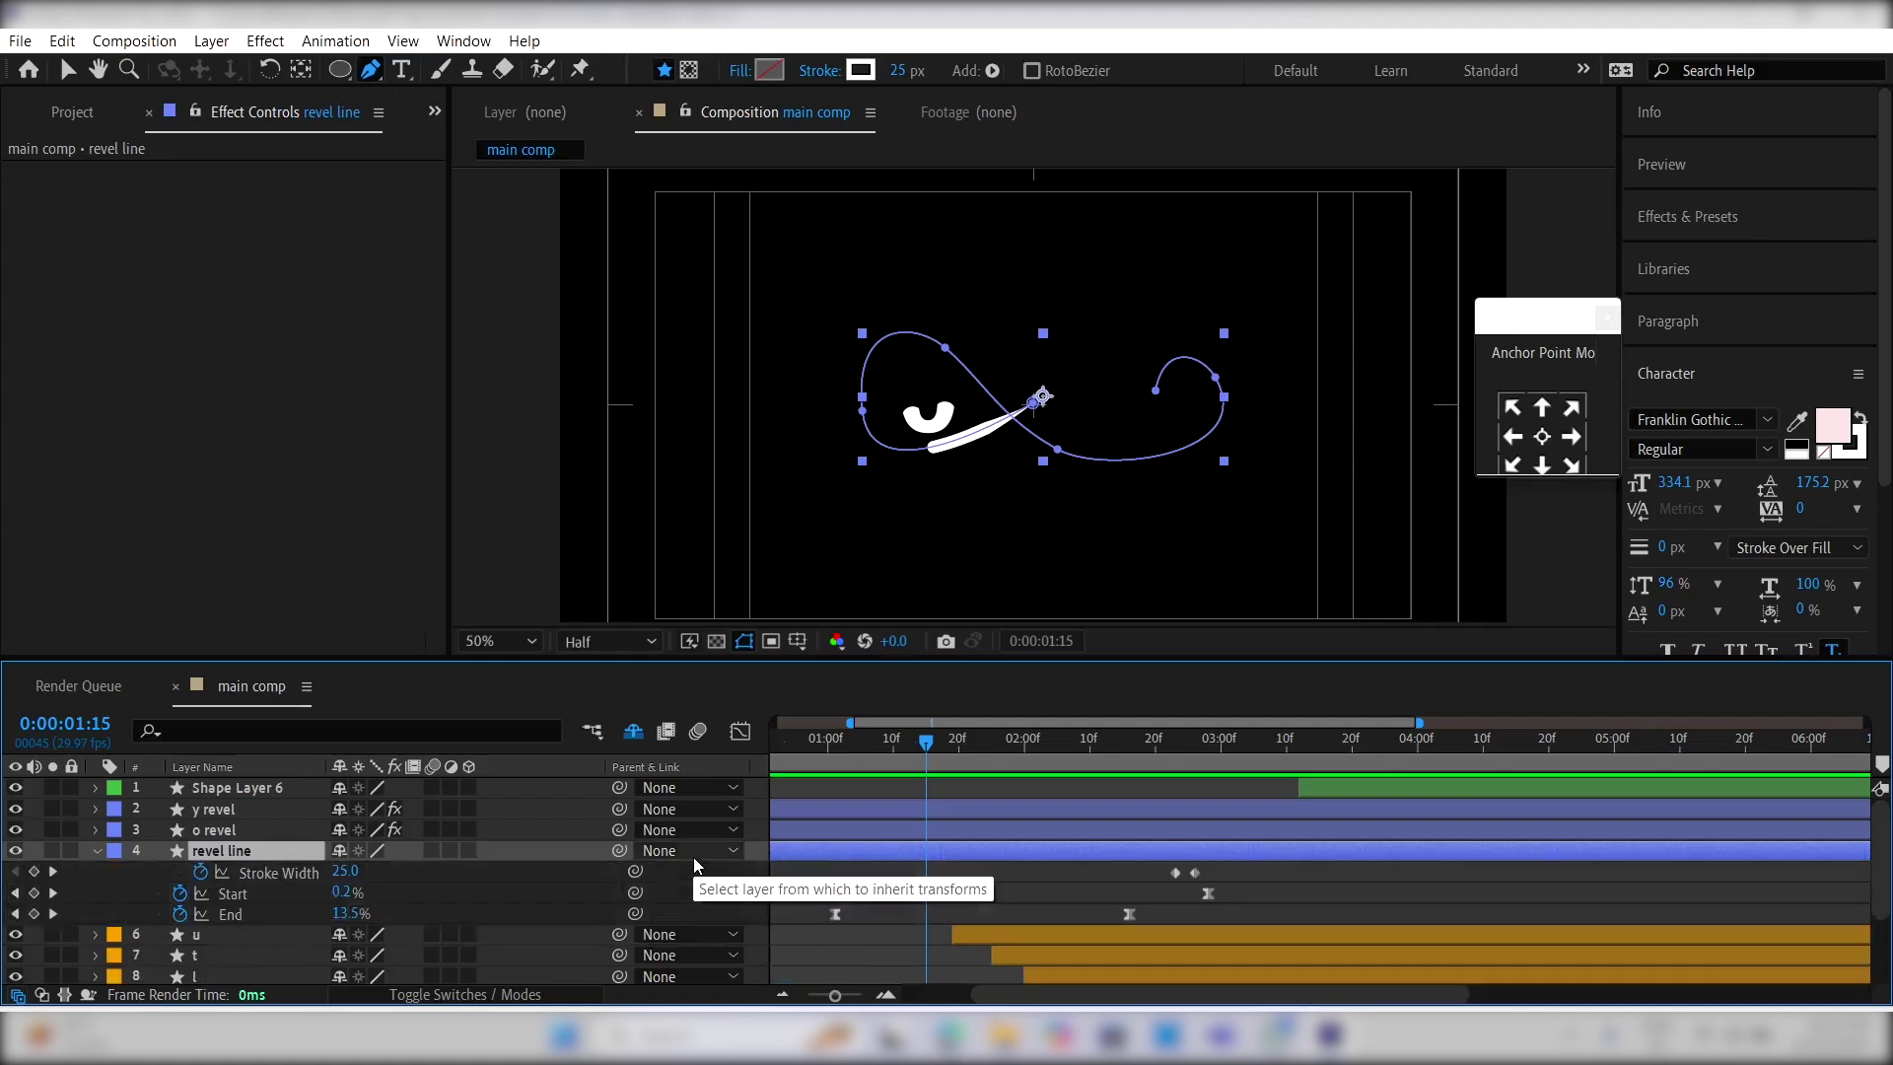
pyautogui.moveTo(1268, 891); pyautogui.dragTo(784, 948)
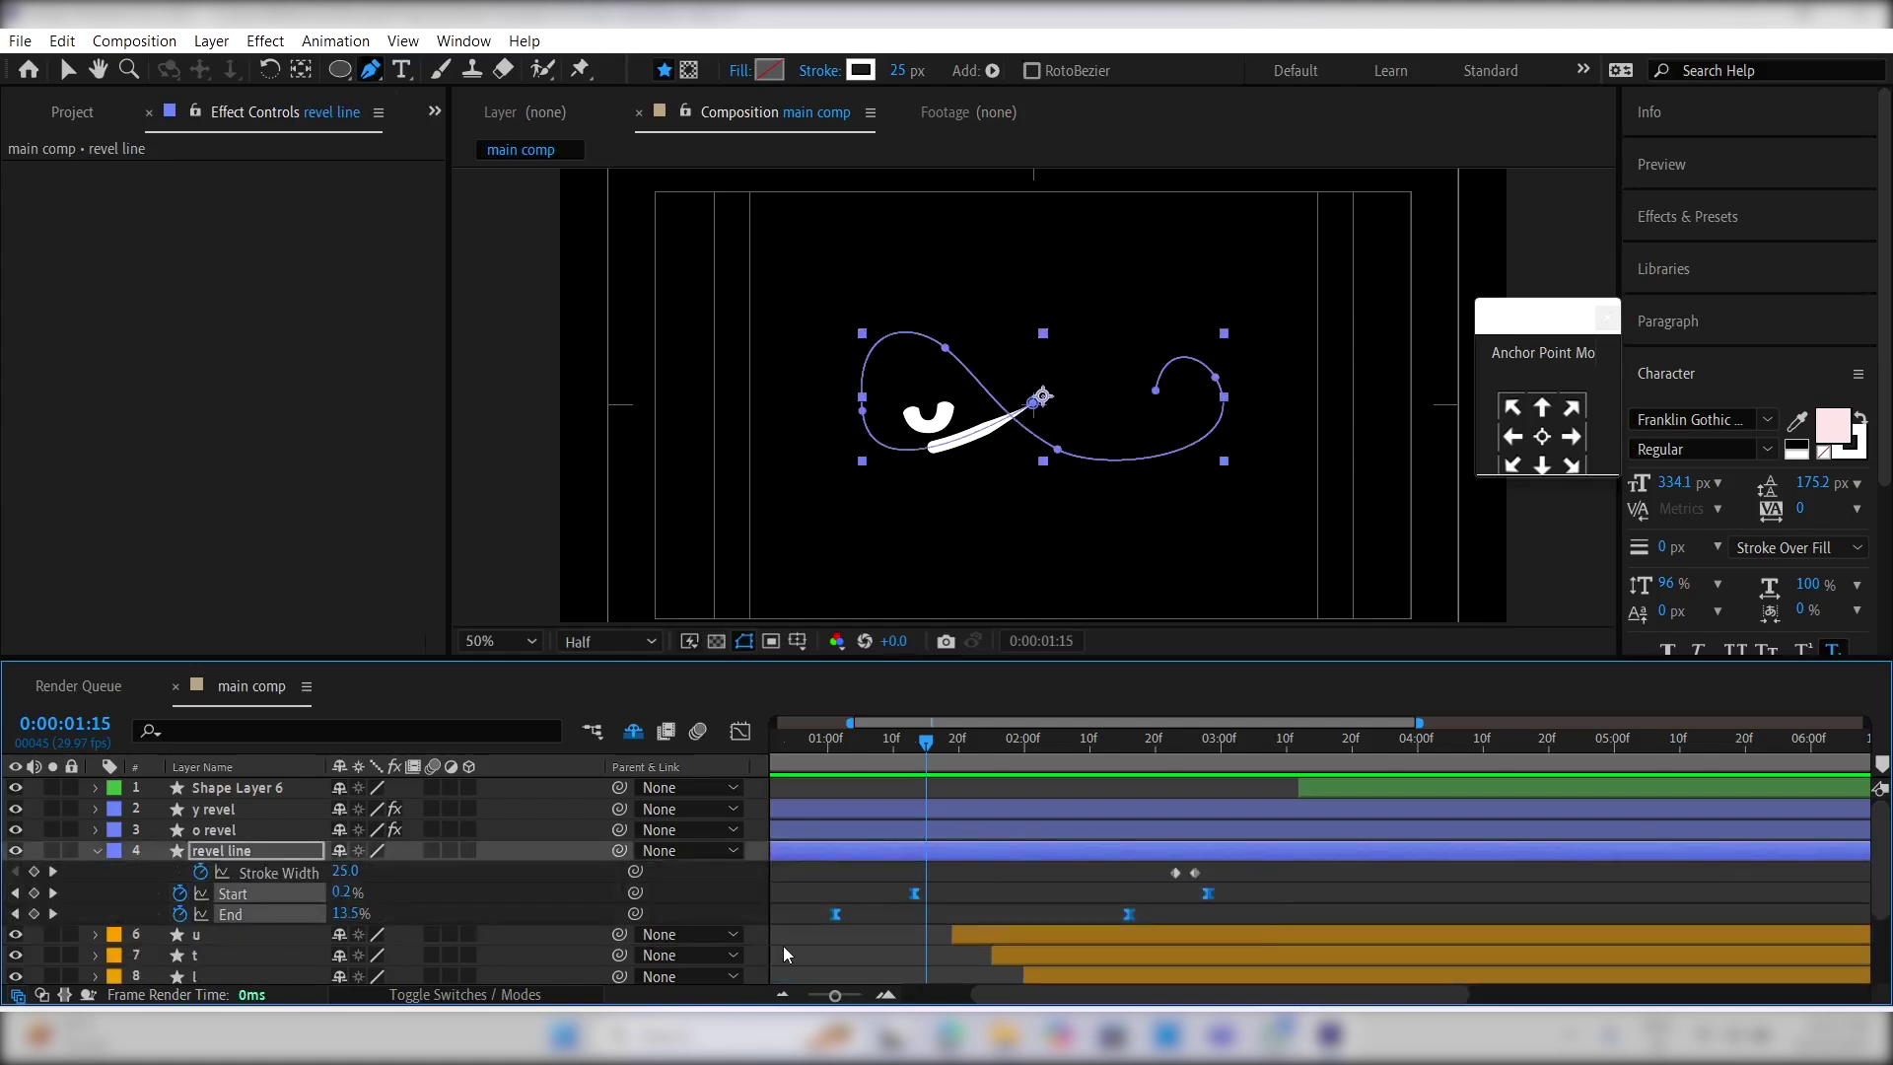
pyautogui.hscroll(3, 1216, 919)
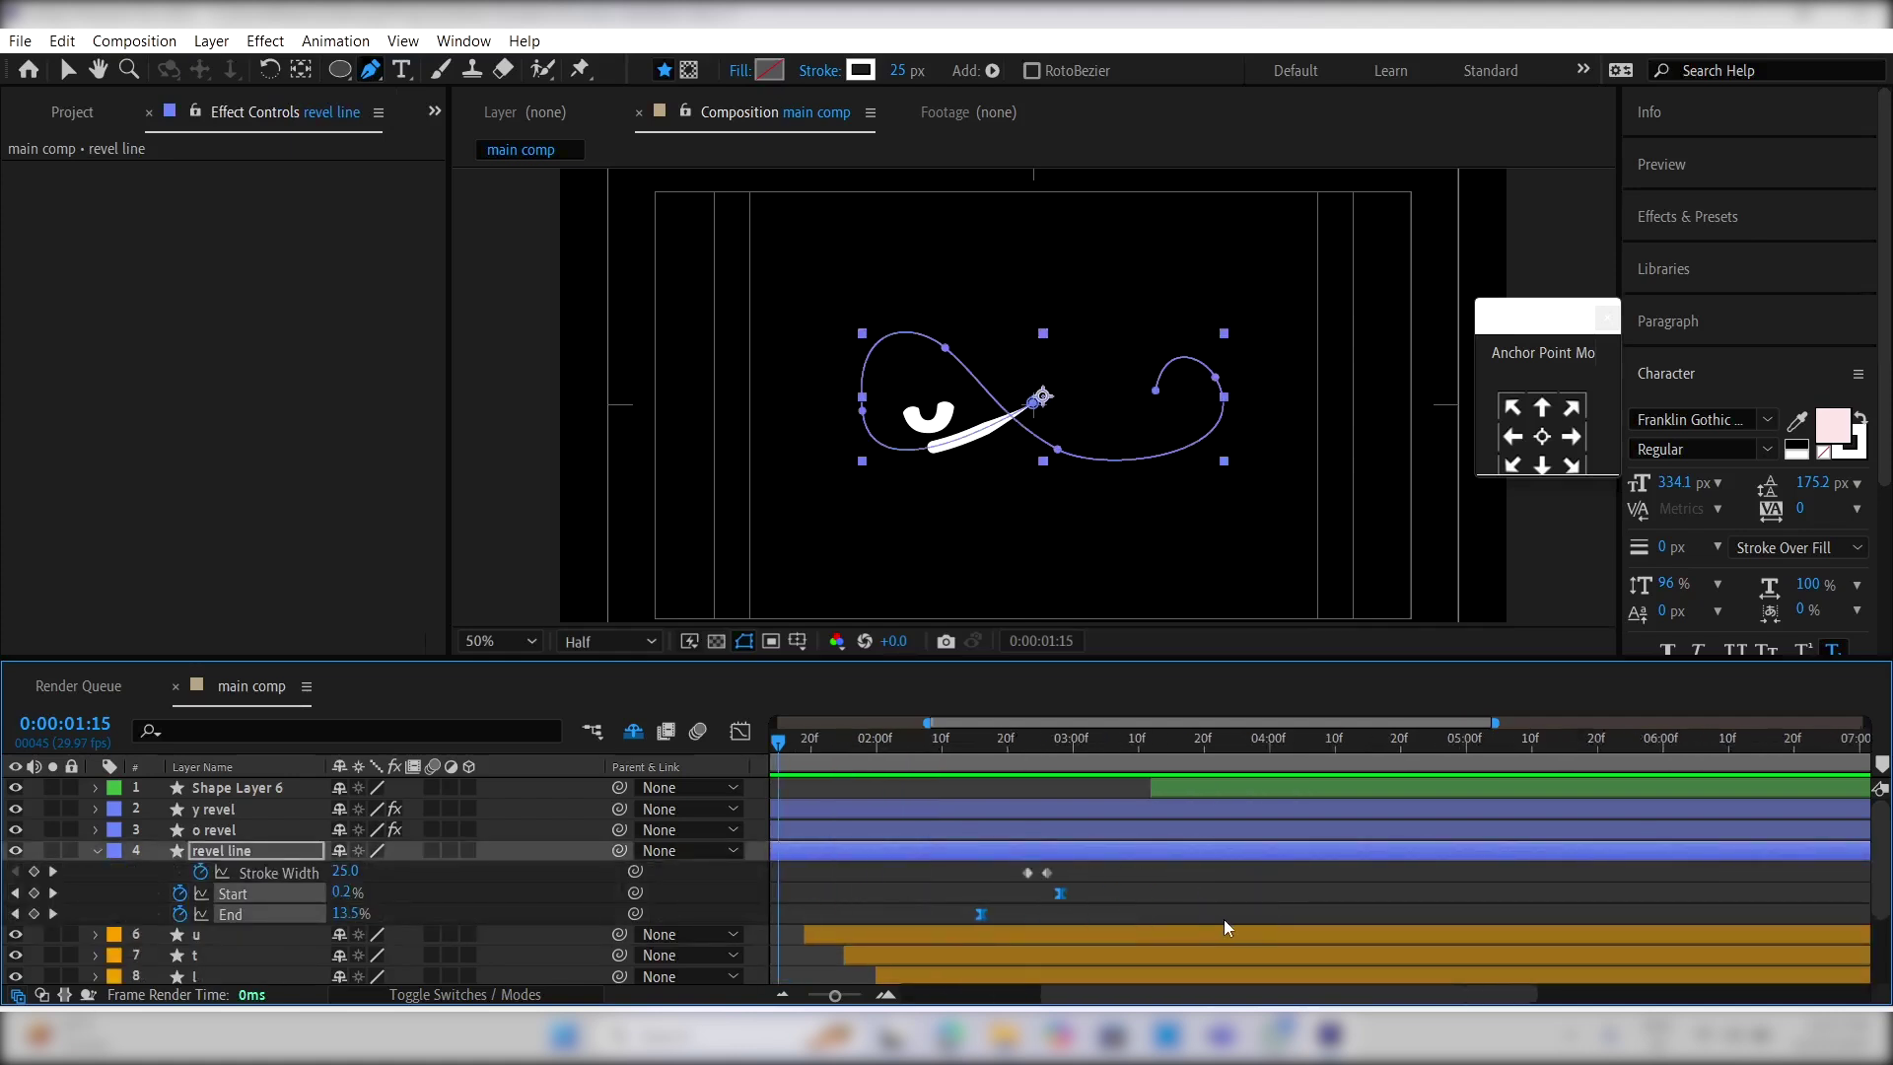
pyautogui.click(1180, 789)
pyautogui.click(1152, 756)
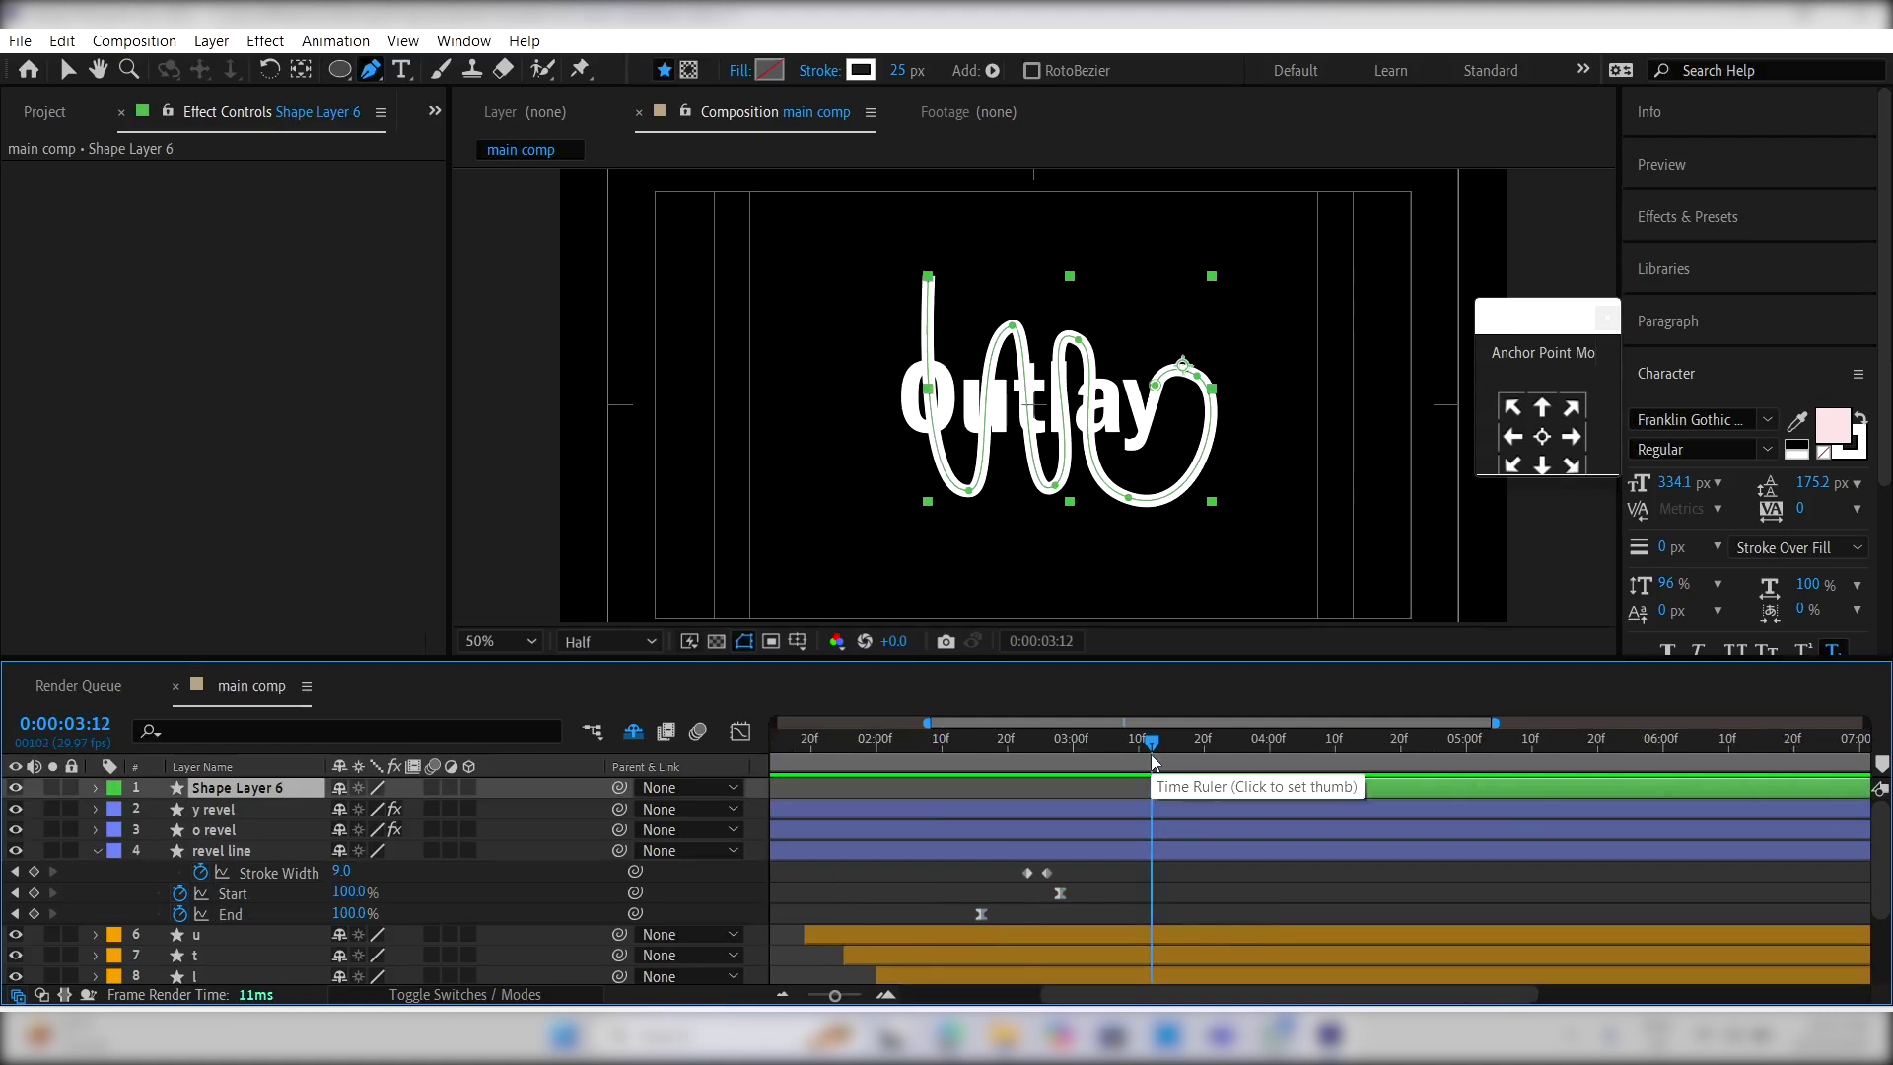
pyautogui.press('space')
pyautogui.press('space')
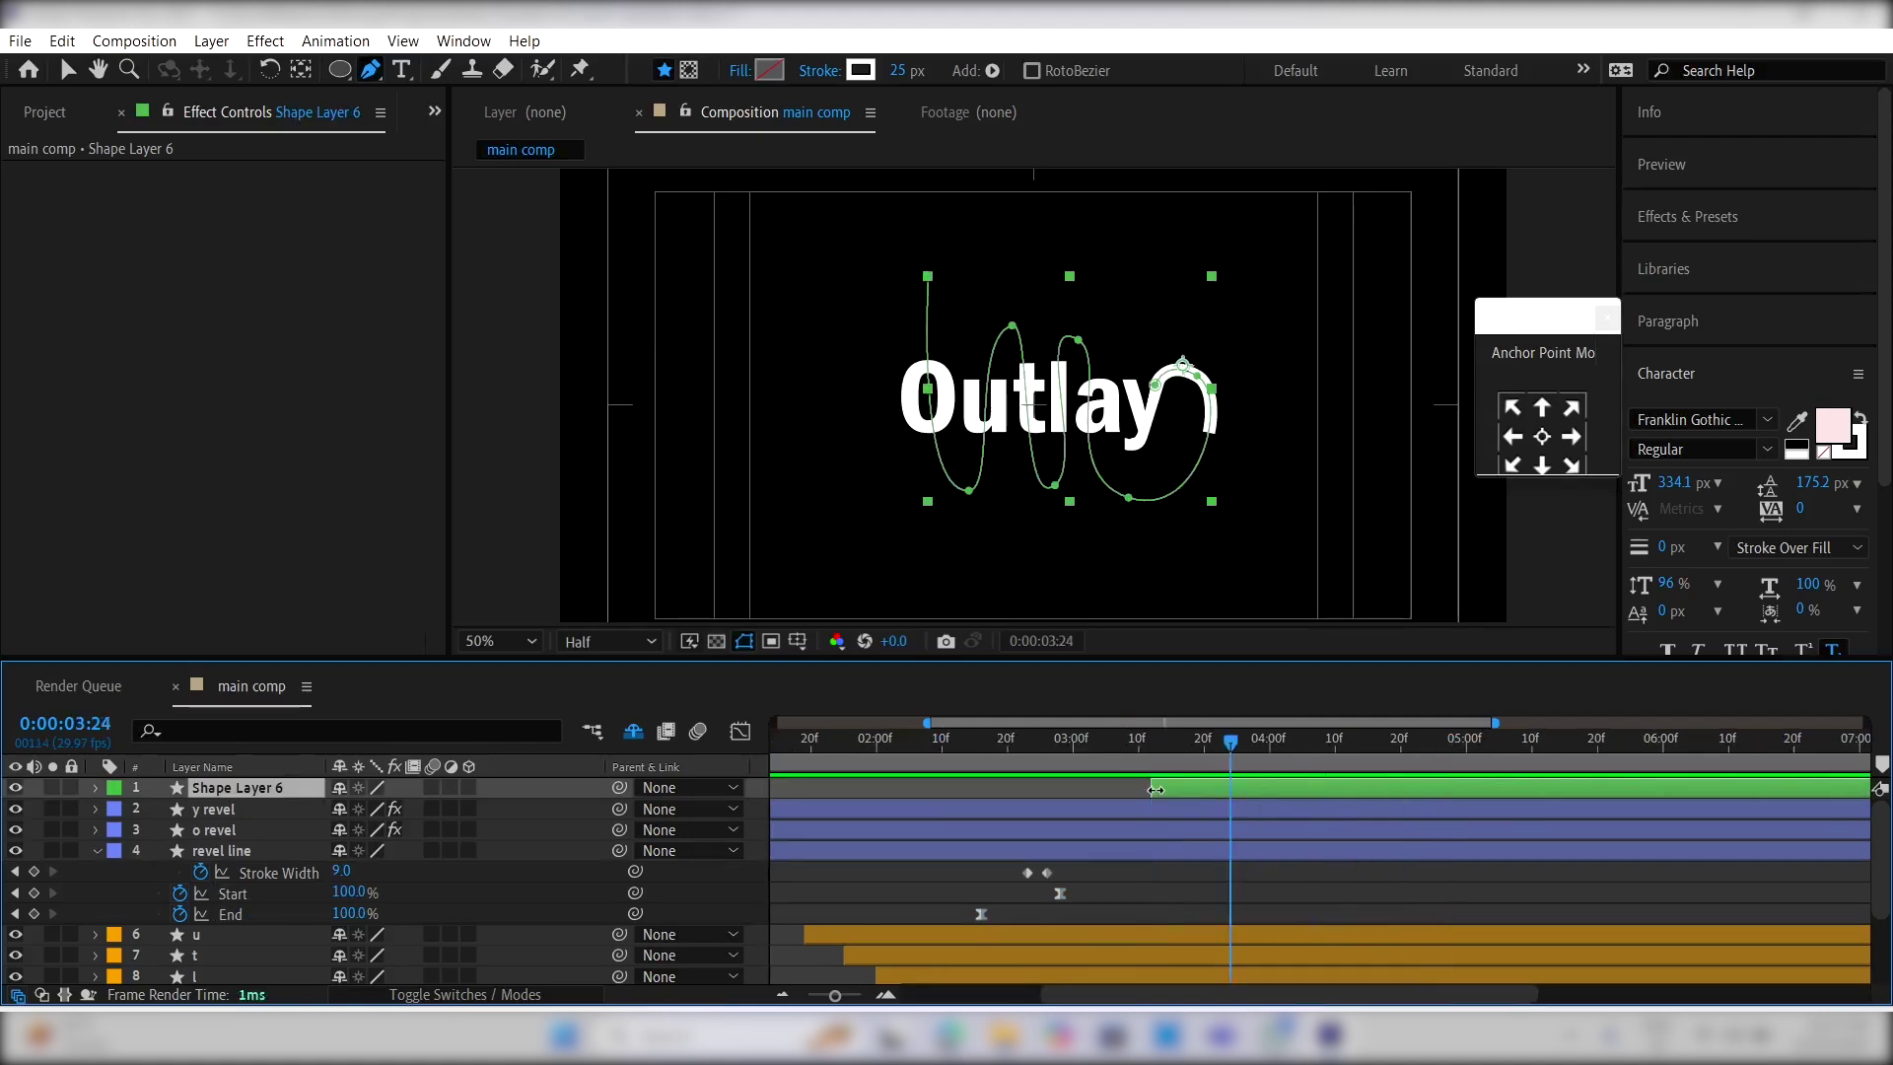
# Step: Compress Shape Layer 6's trim keyframes so End finishes at about 0:00:04:11, and shift the Start keyframes to about 0:00:03:17 and 0:00:04:15
pyautogui.press('u')
pyautogui.moveTo(1587, 807); pyautogui.dragTo(1144, 833)
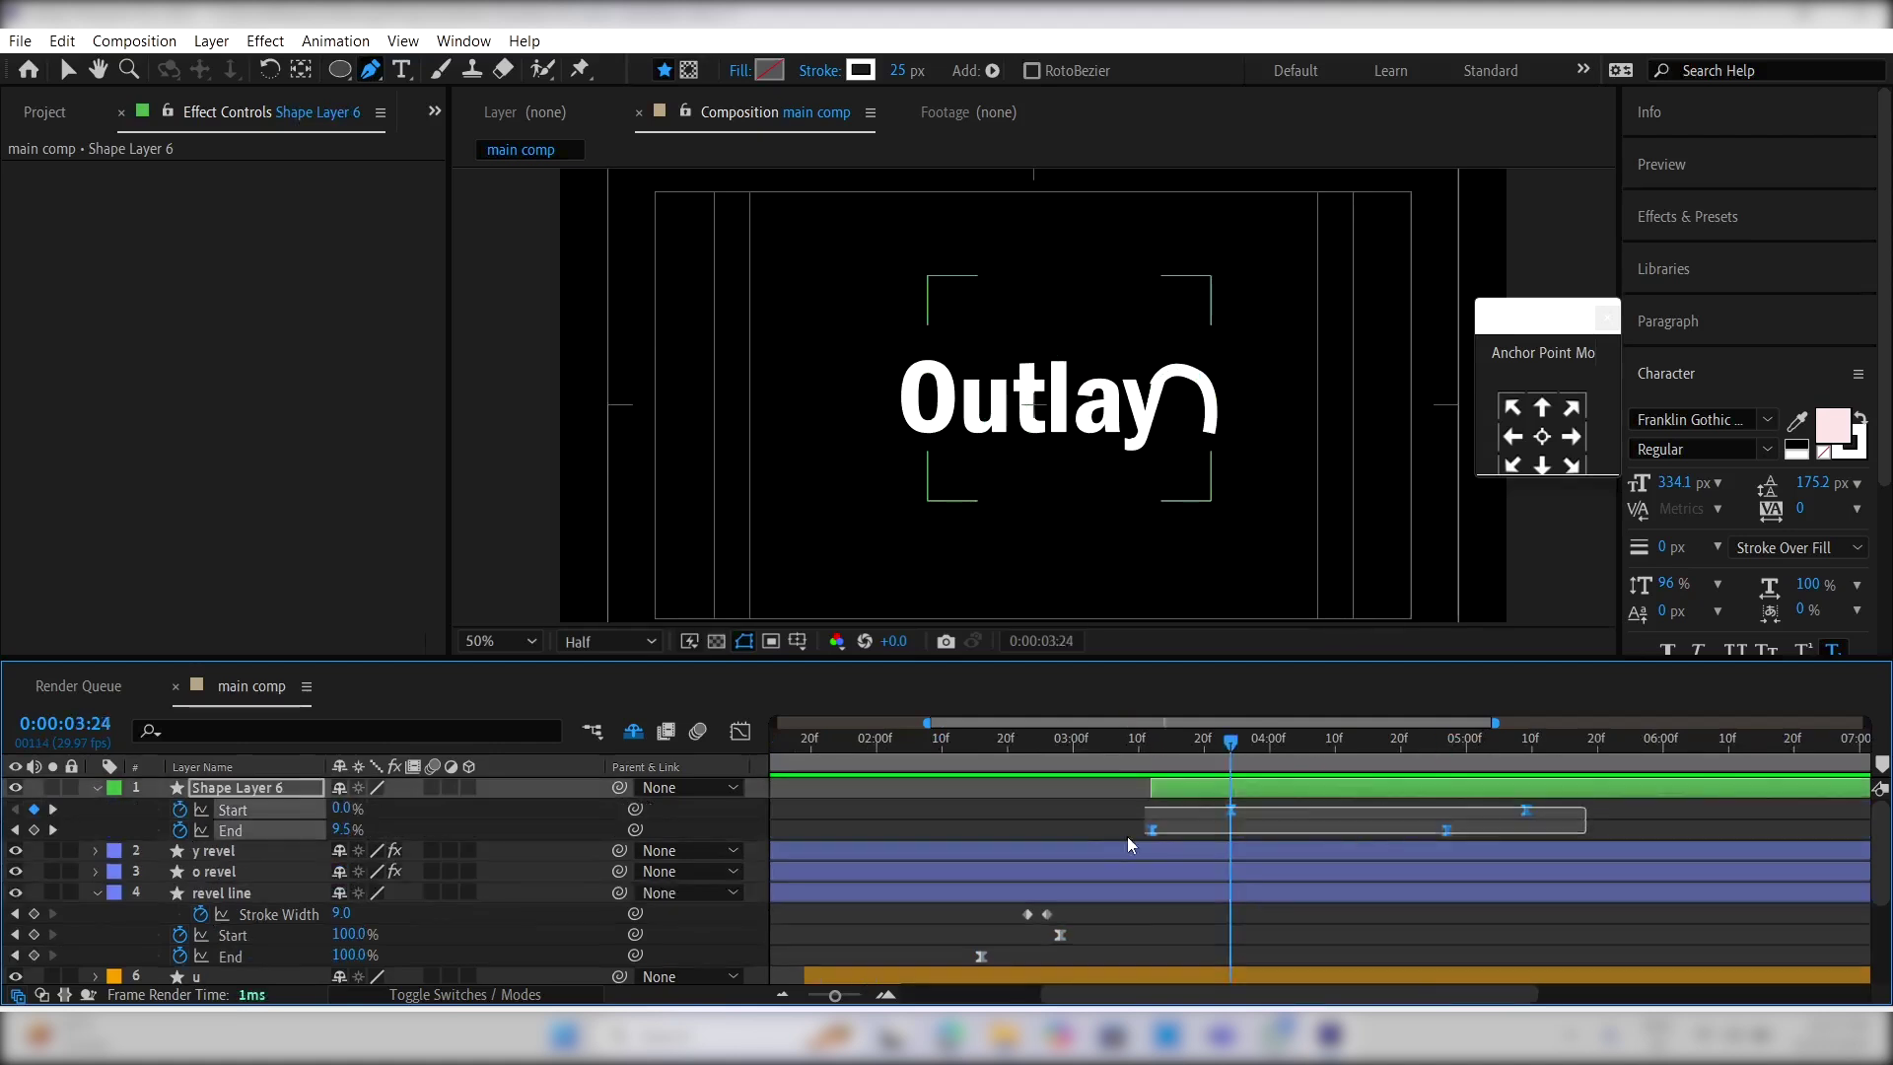
pyautogui.moveTo(1506, 809); pyautogui.dragTo(1387, 809)
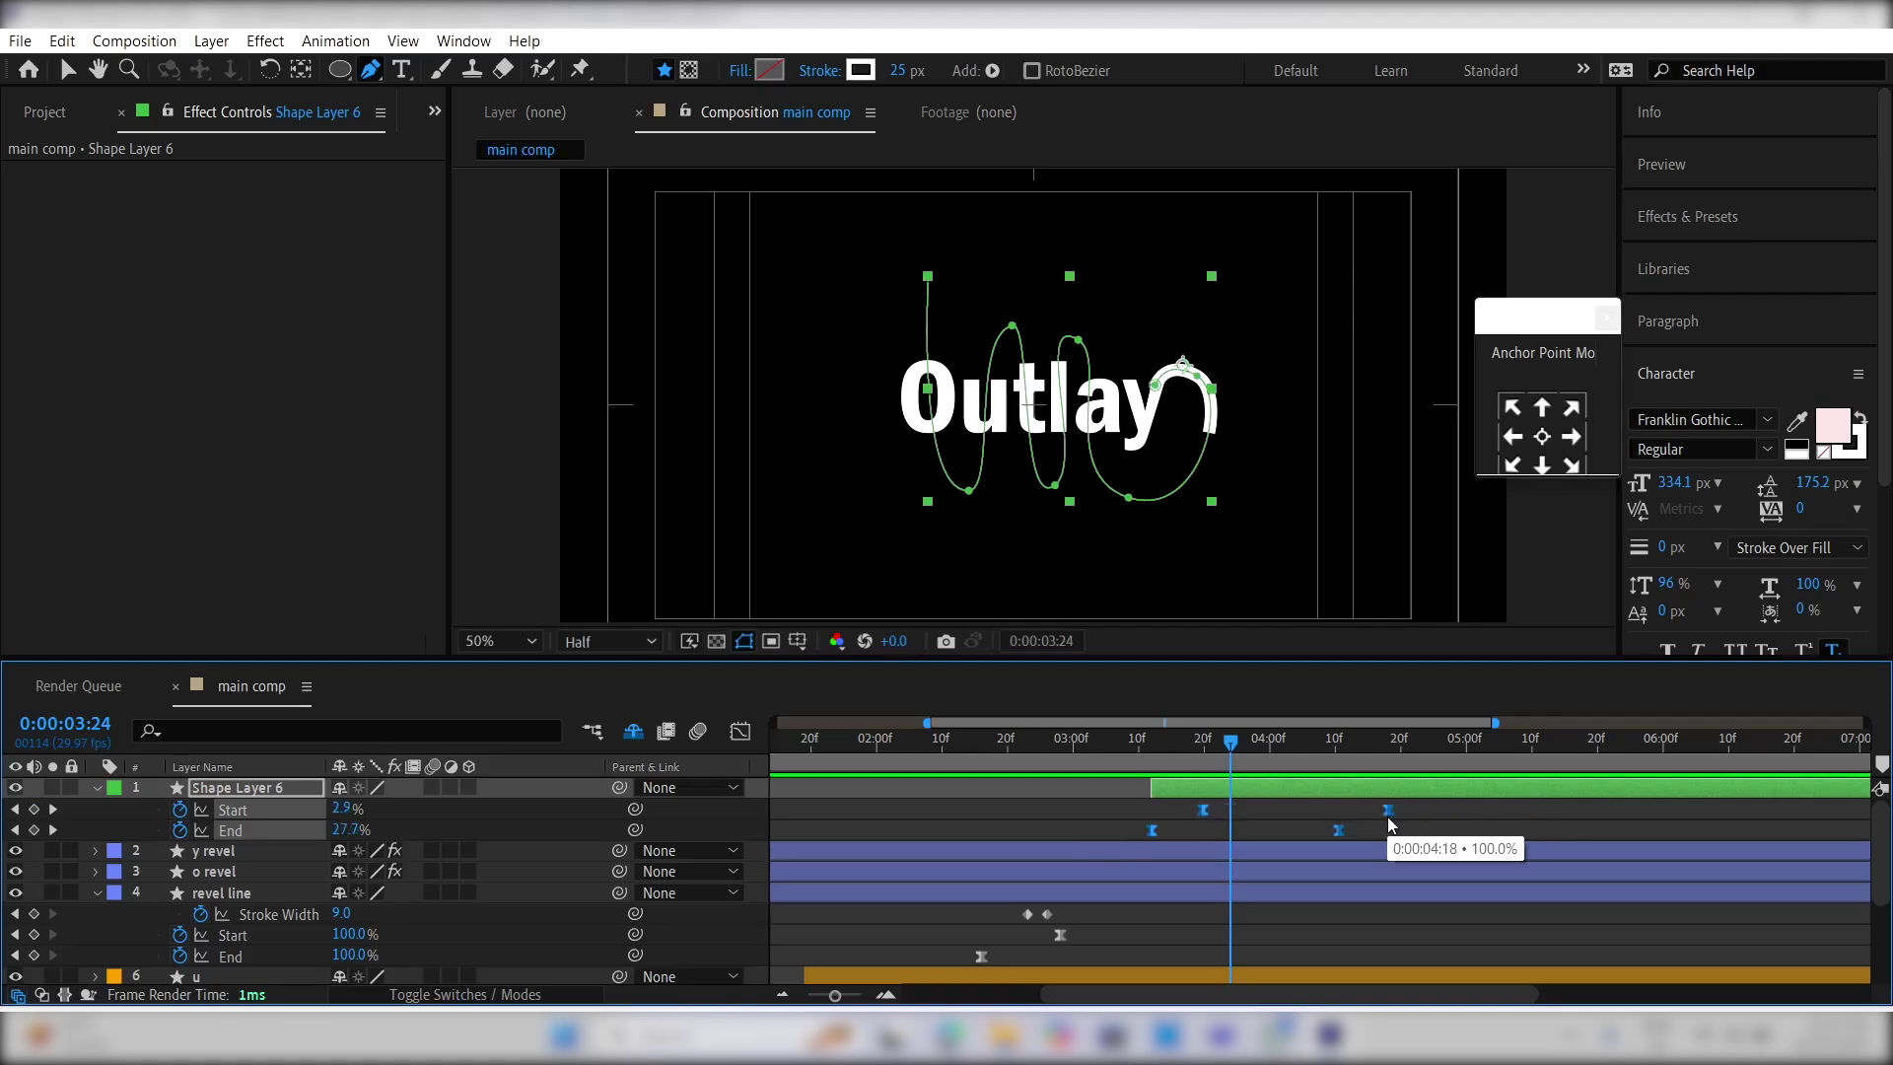
pyautogui.click(1140, 746)
pyautogui.moveTo(1144, 756)
pyautogui.mouseDown()
pyautogui.moveTo(1359, 749)
pyautogui.moveTo(1139, 766)
pyautogui.moveTo(1171, 755)
pyautogui.mouseUp()
pyautogui.click(1198, 811)
# Step: Keyframe the y revel layer's End at 100% at 0:00:03:15 and copy its 0% keyframe to 0:00:04:04
pyautogui.click(1113, 857)
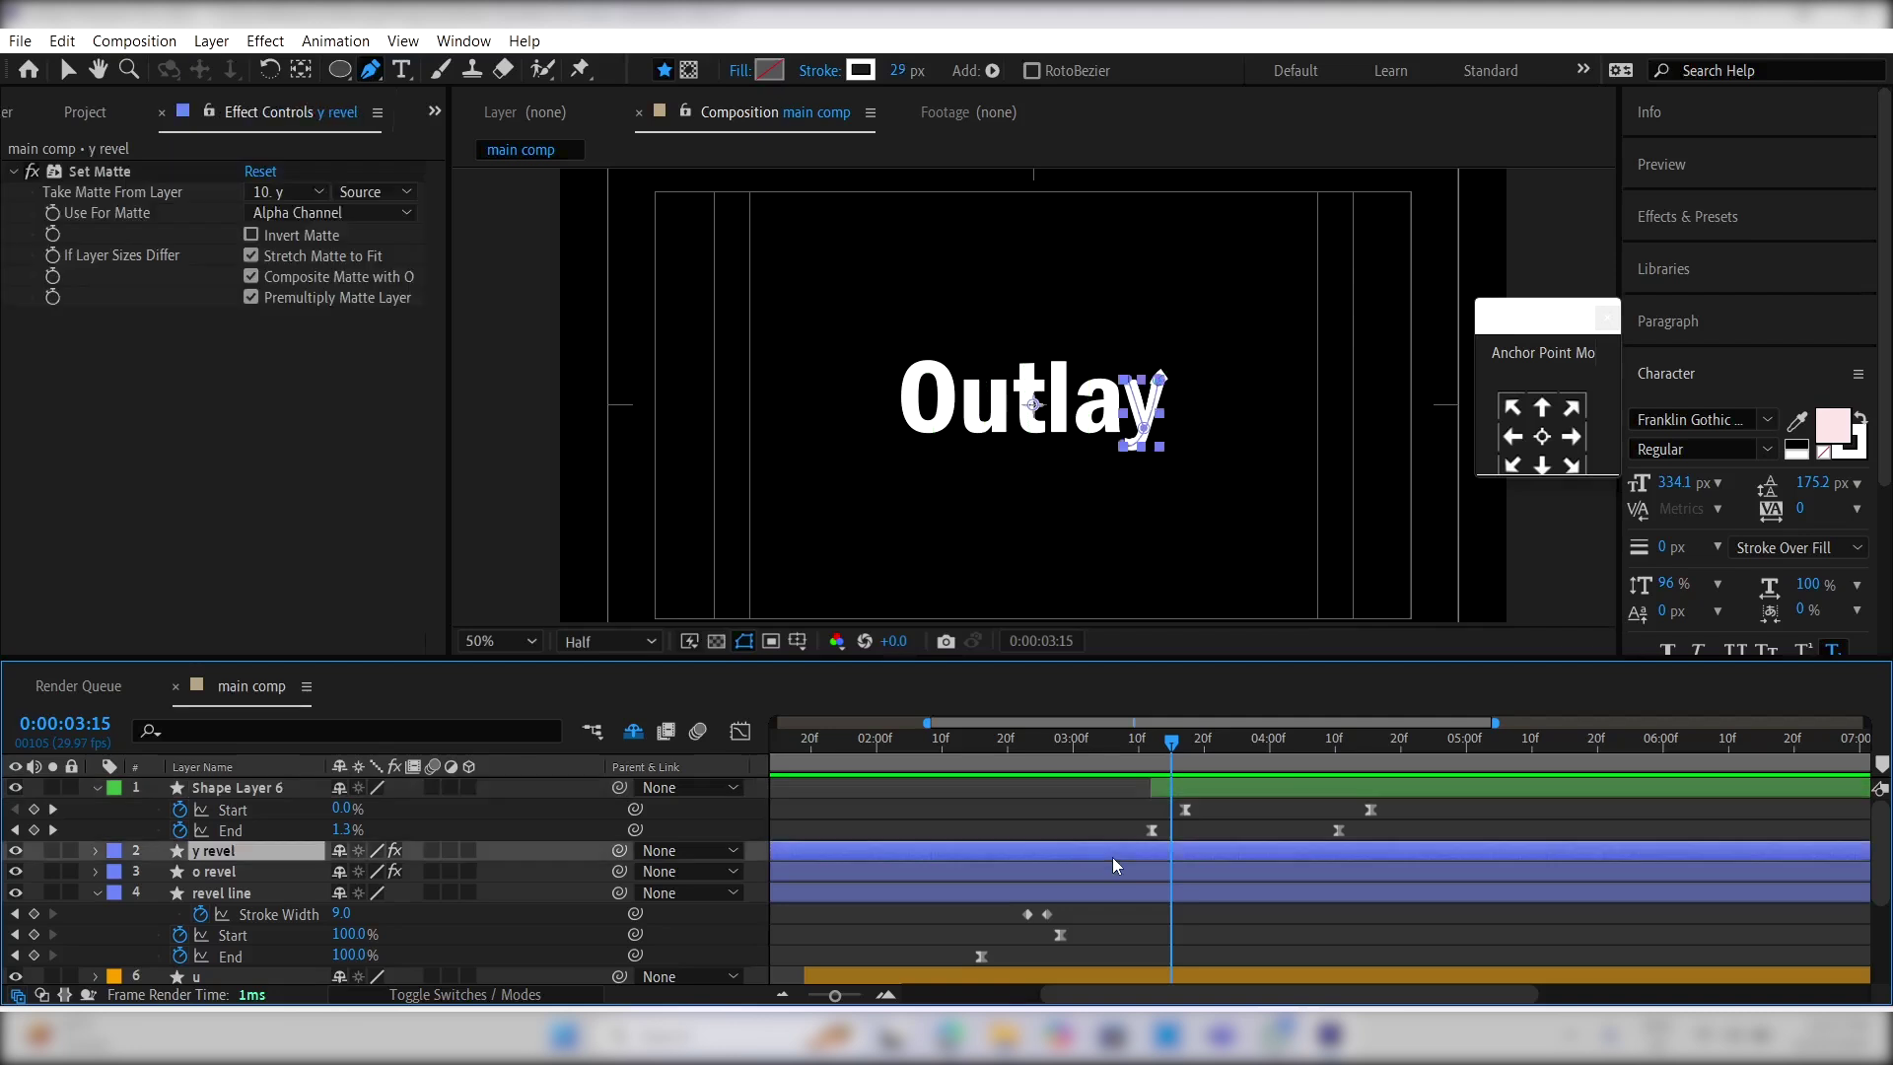
pyautogui.press('u')
pyautogui.click(1121, 880)
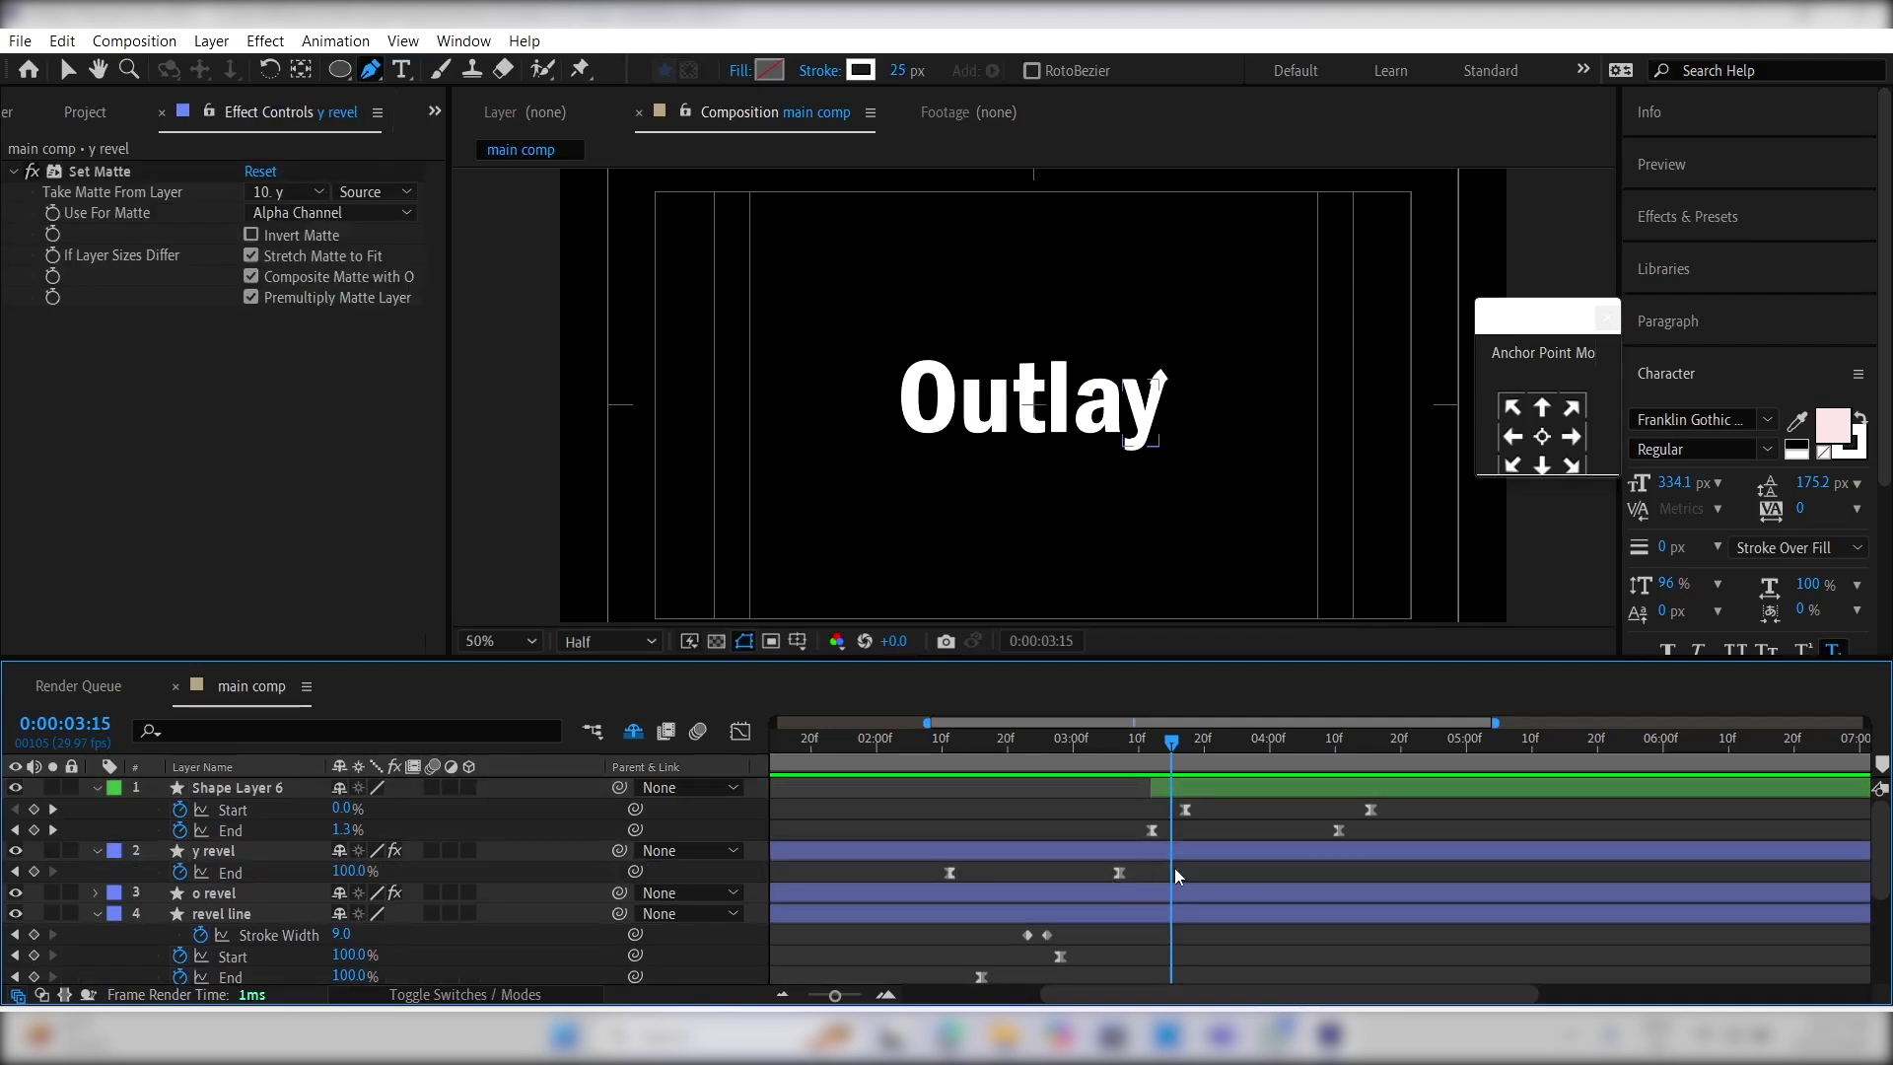
pyautogui.click(33, 871)
pyautogui.click(1298, 748)
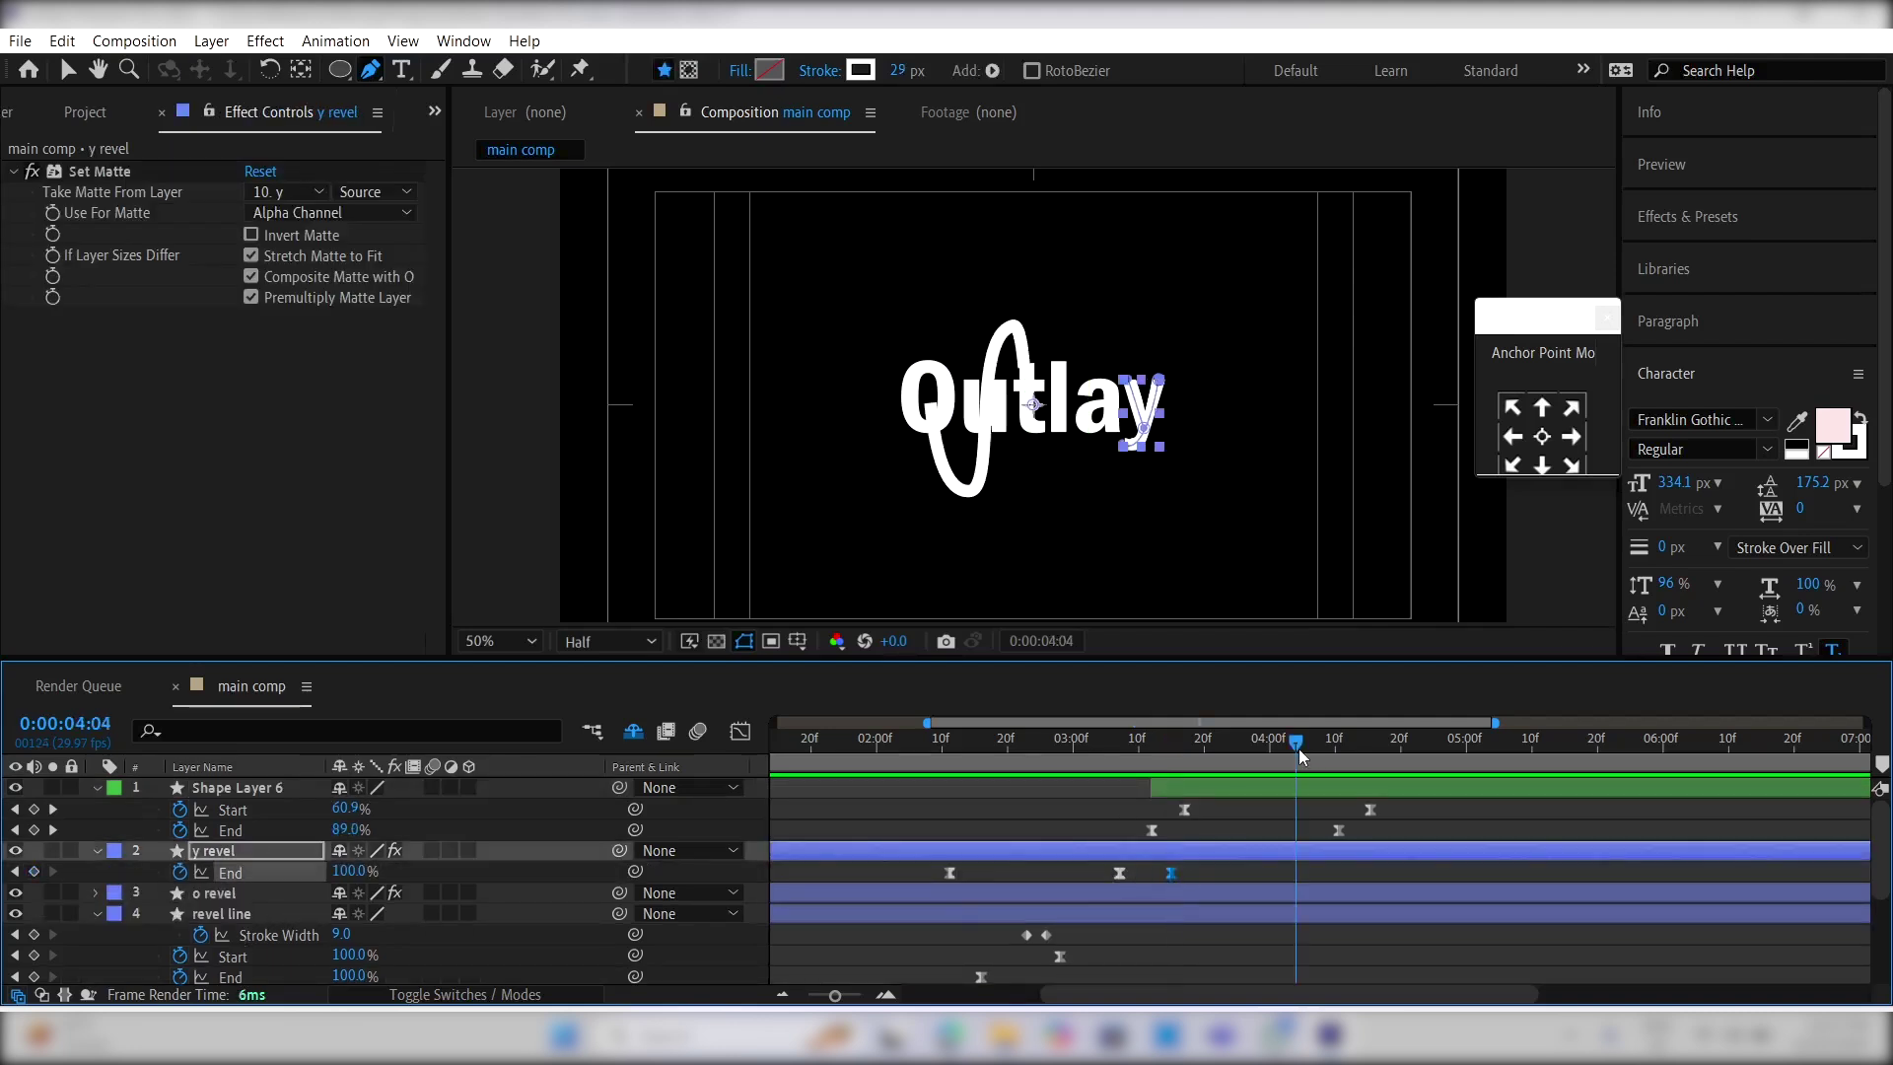
pyautogui.moveTo(1298, 753); pyautogui.dragTo(1295, 756)
pyautogui.moveTo(949, 875)
pyautogui.hotkey('ctrl', 'c')
pyautogui.hotkey('ctrl', 'v')
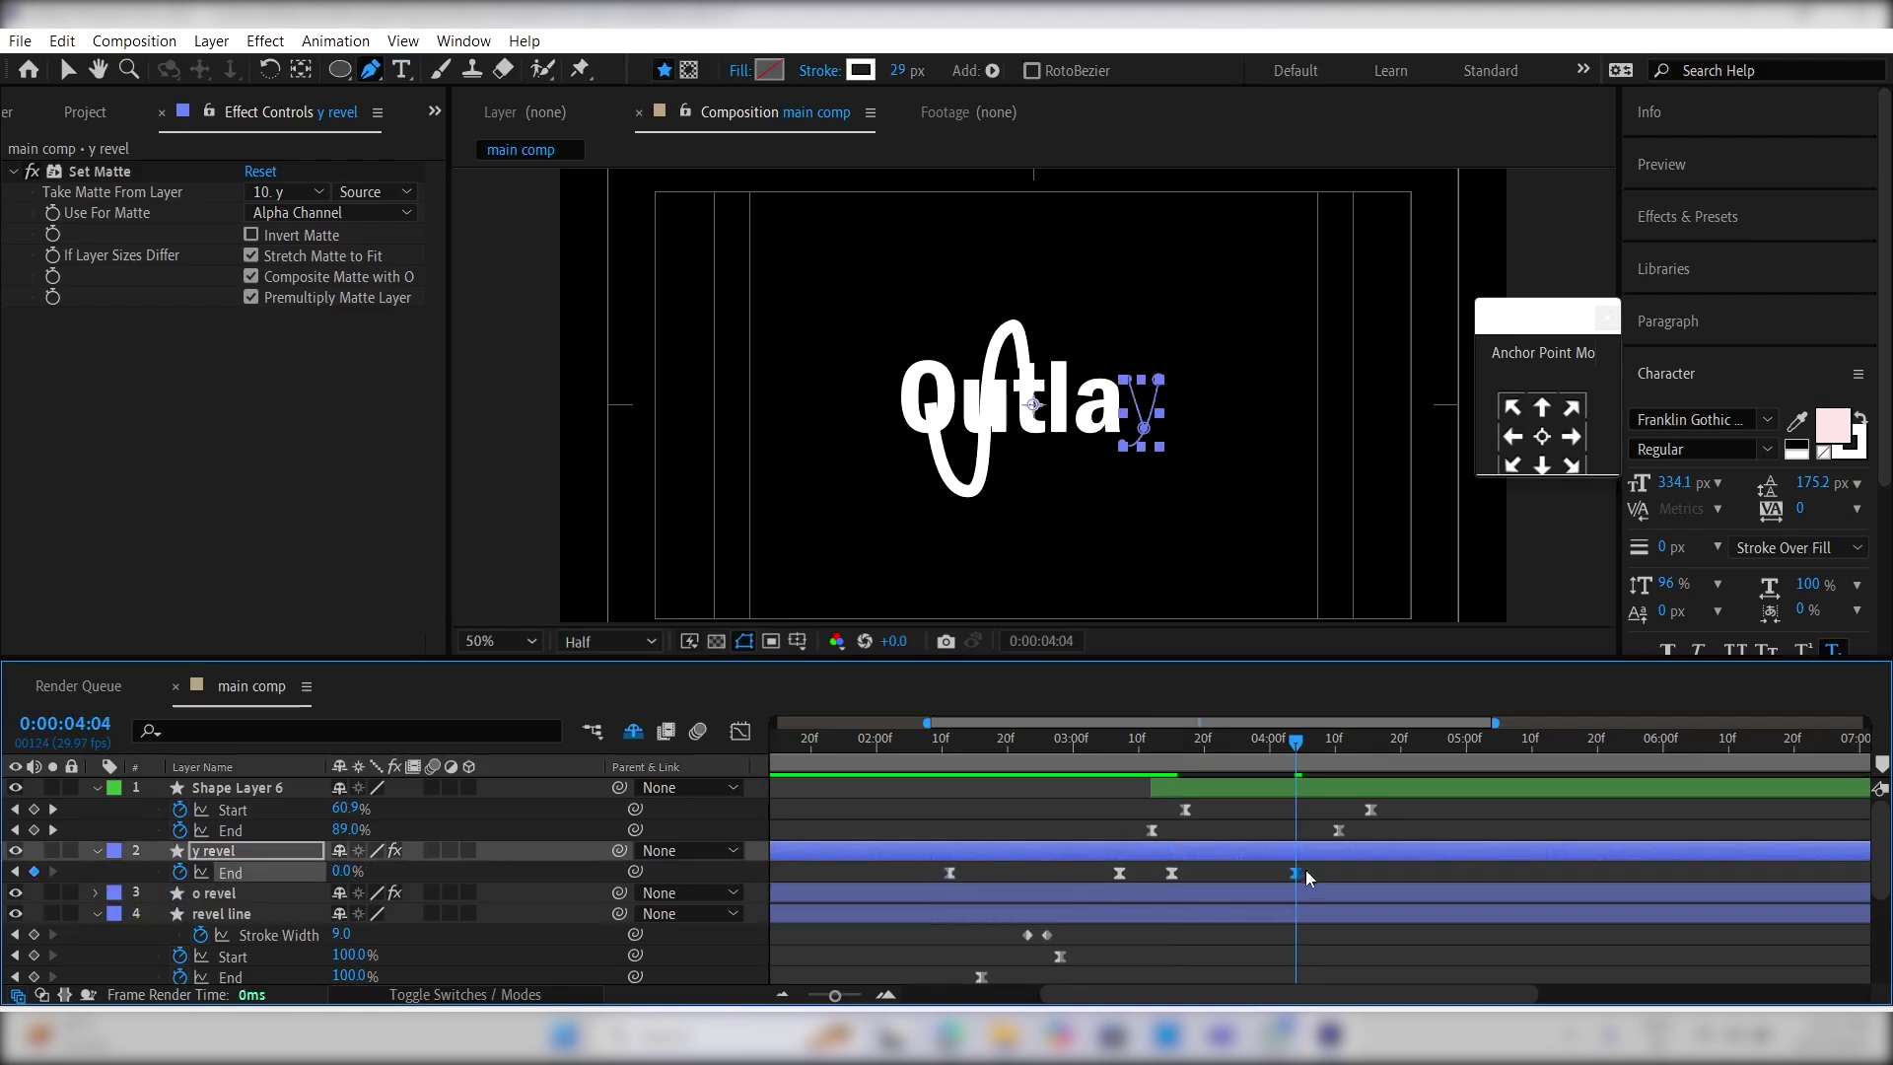
# Step: Shift Shape Layer 6 to start at about 0:00:03:27 and give its stroke round line caps
pyautogui.moveTo(1268, 789); pyautogui.dragTo(1416, 795)
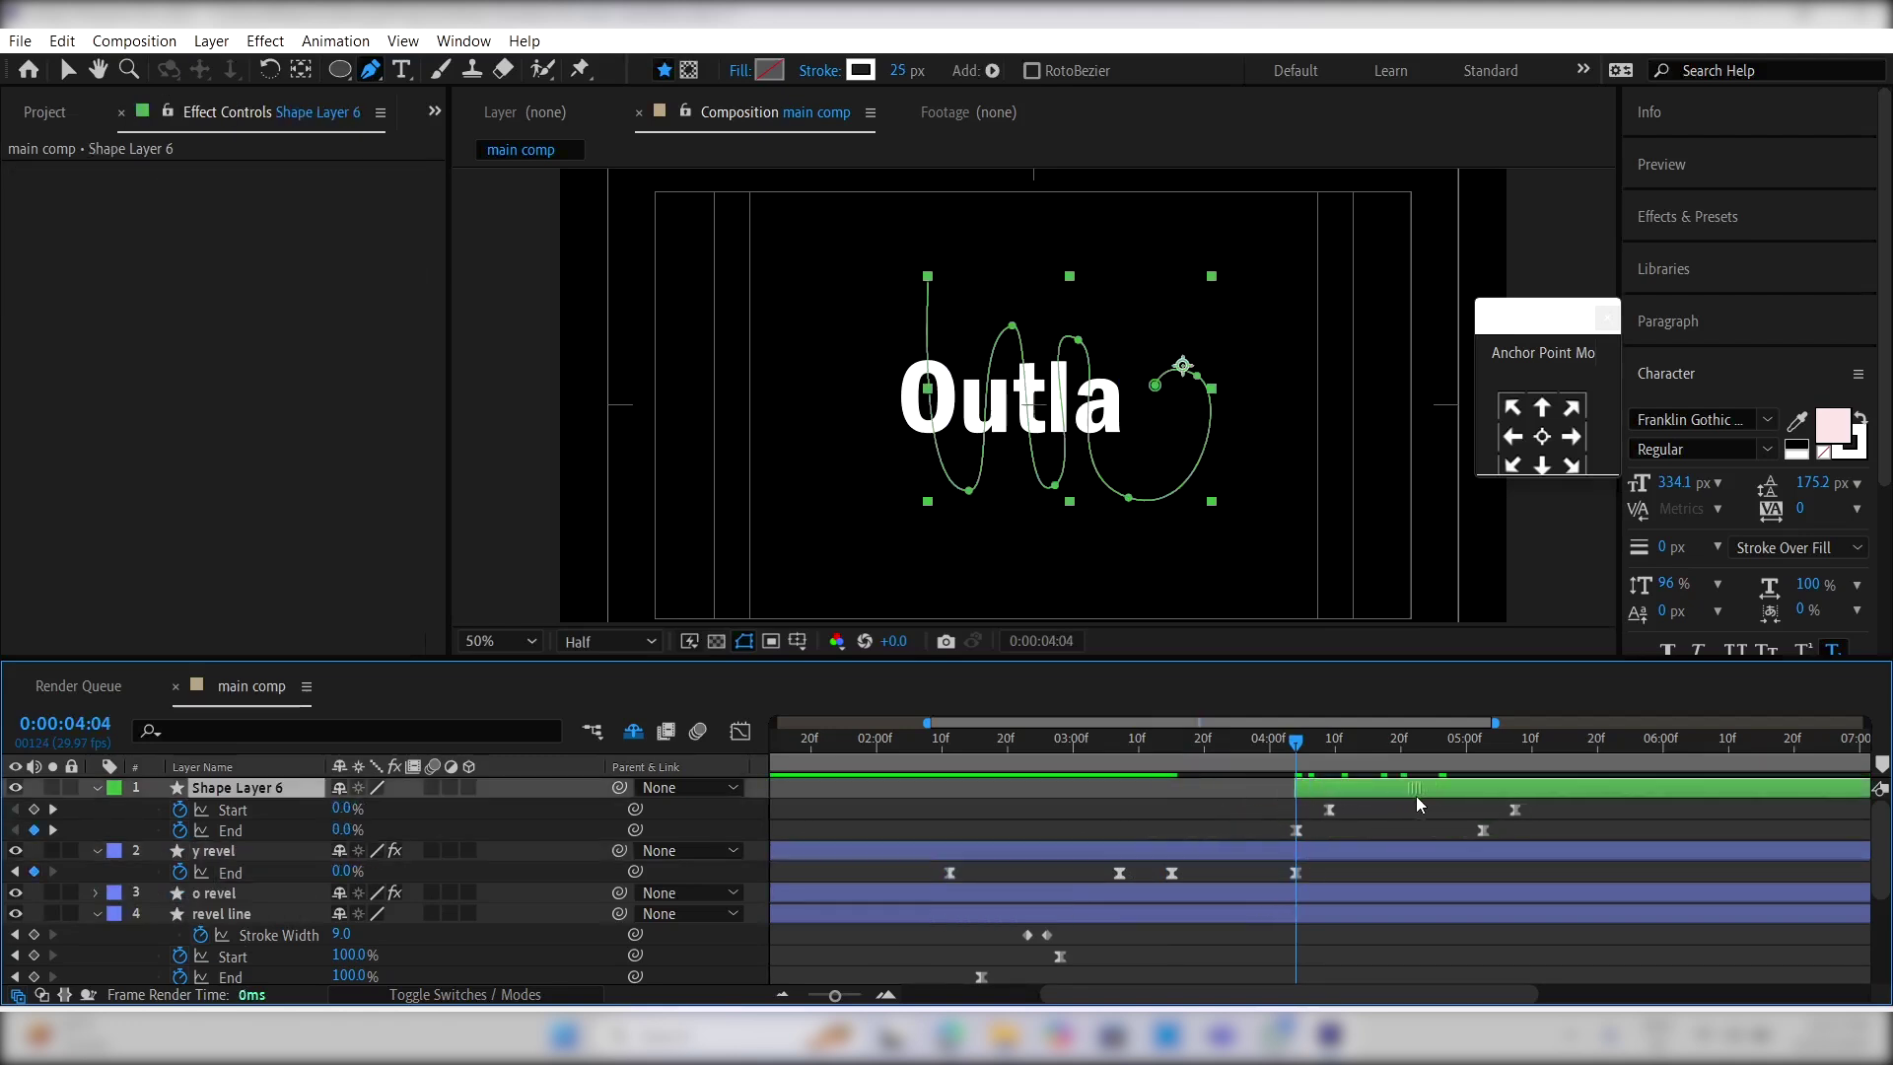
pyautogui.moveTo(1244, 752)
pyautogui.mouseDown()
pyautogui.moveTo(1303, 757)
pyautogui.moveTo(1310, 788)
pyautogui.moveTo(1244, 757)
pyautogui.moveTo(1285, 756)
pyautogui.moveTo(1231, 757)
pyautogui.moveTo(1292, 757)
pyautogui.moveTo(1272, 770)
pyautogui.mouseUp()
pyautogui.click(295, 724)
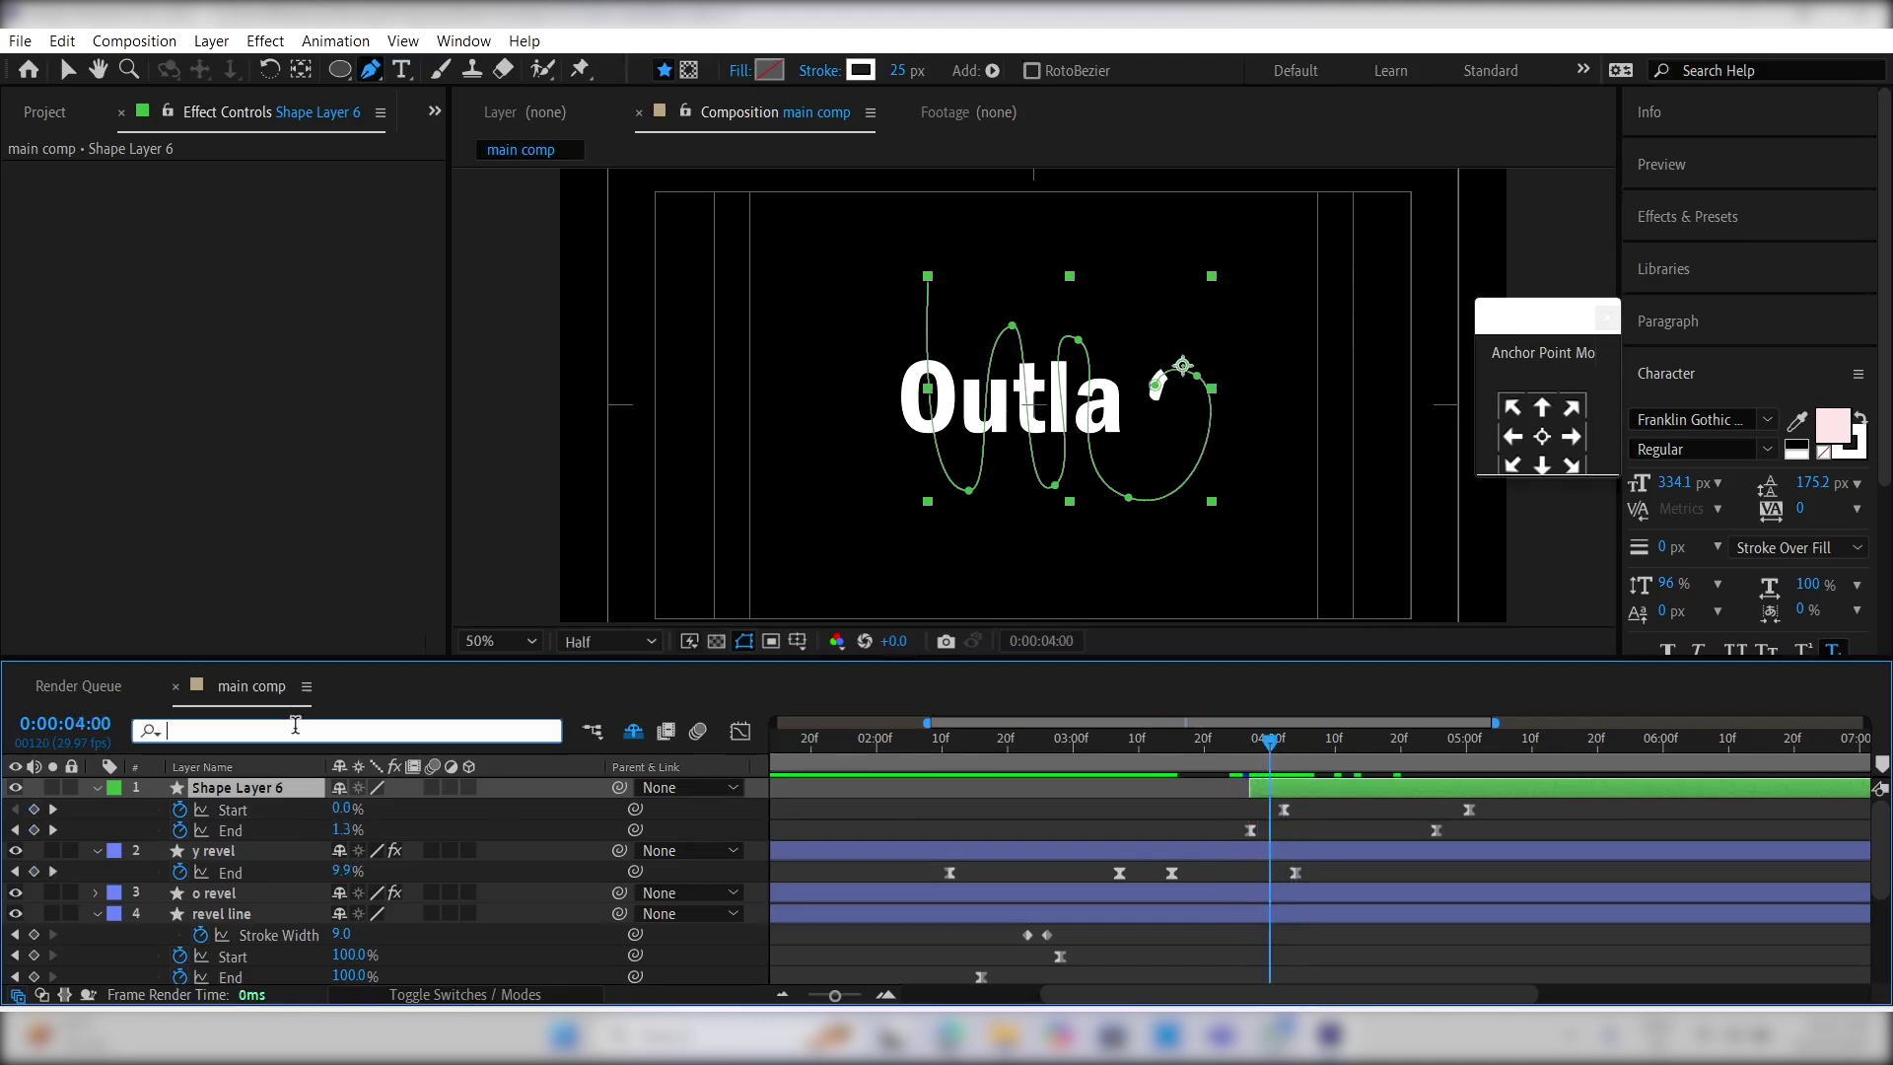
pyautogui.write('ca')
pyautogui.click(416, 872)
pyautogui.click(434, 920)
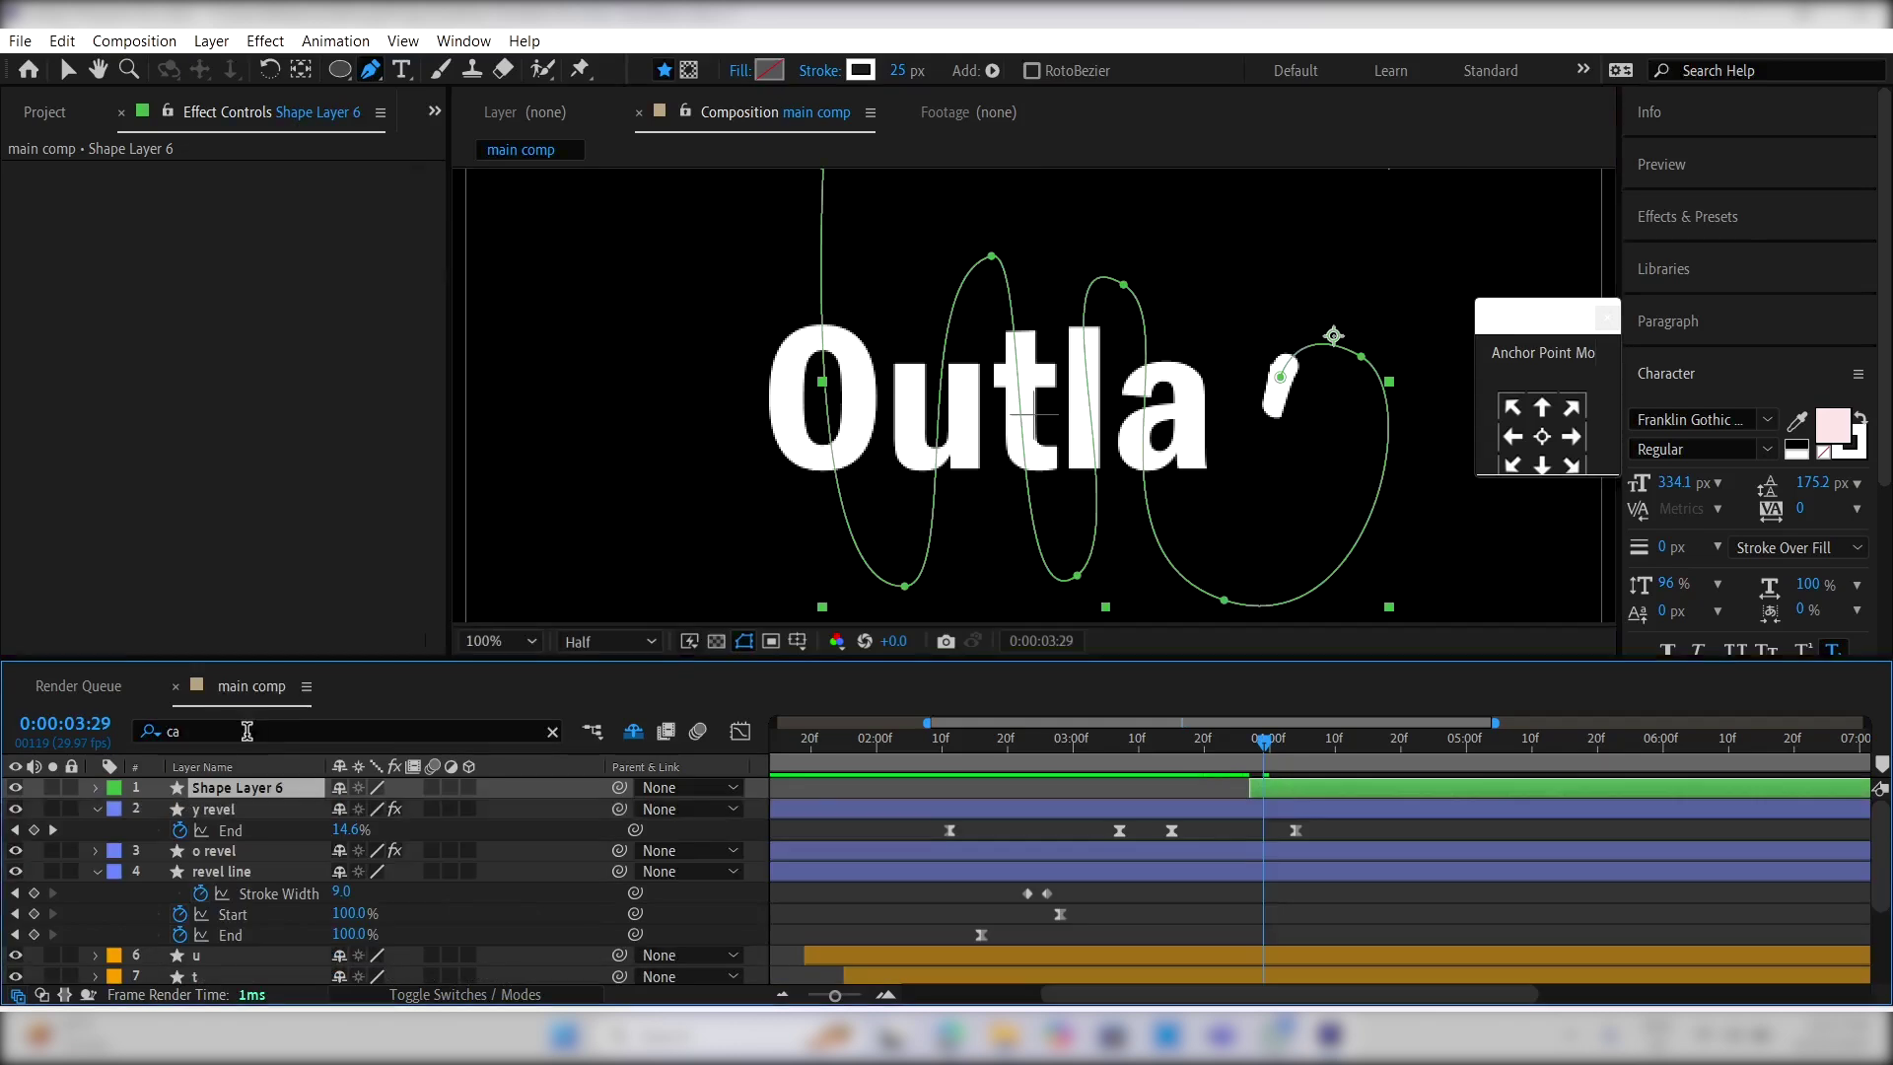
# Step: Filter for width, keyframe Shape Layer 6's Stroke Width at about 0:00:04:08, and set it to 38 at 0:00:04:12
pyautogui.click(174, 731)
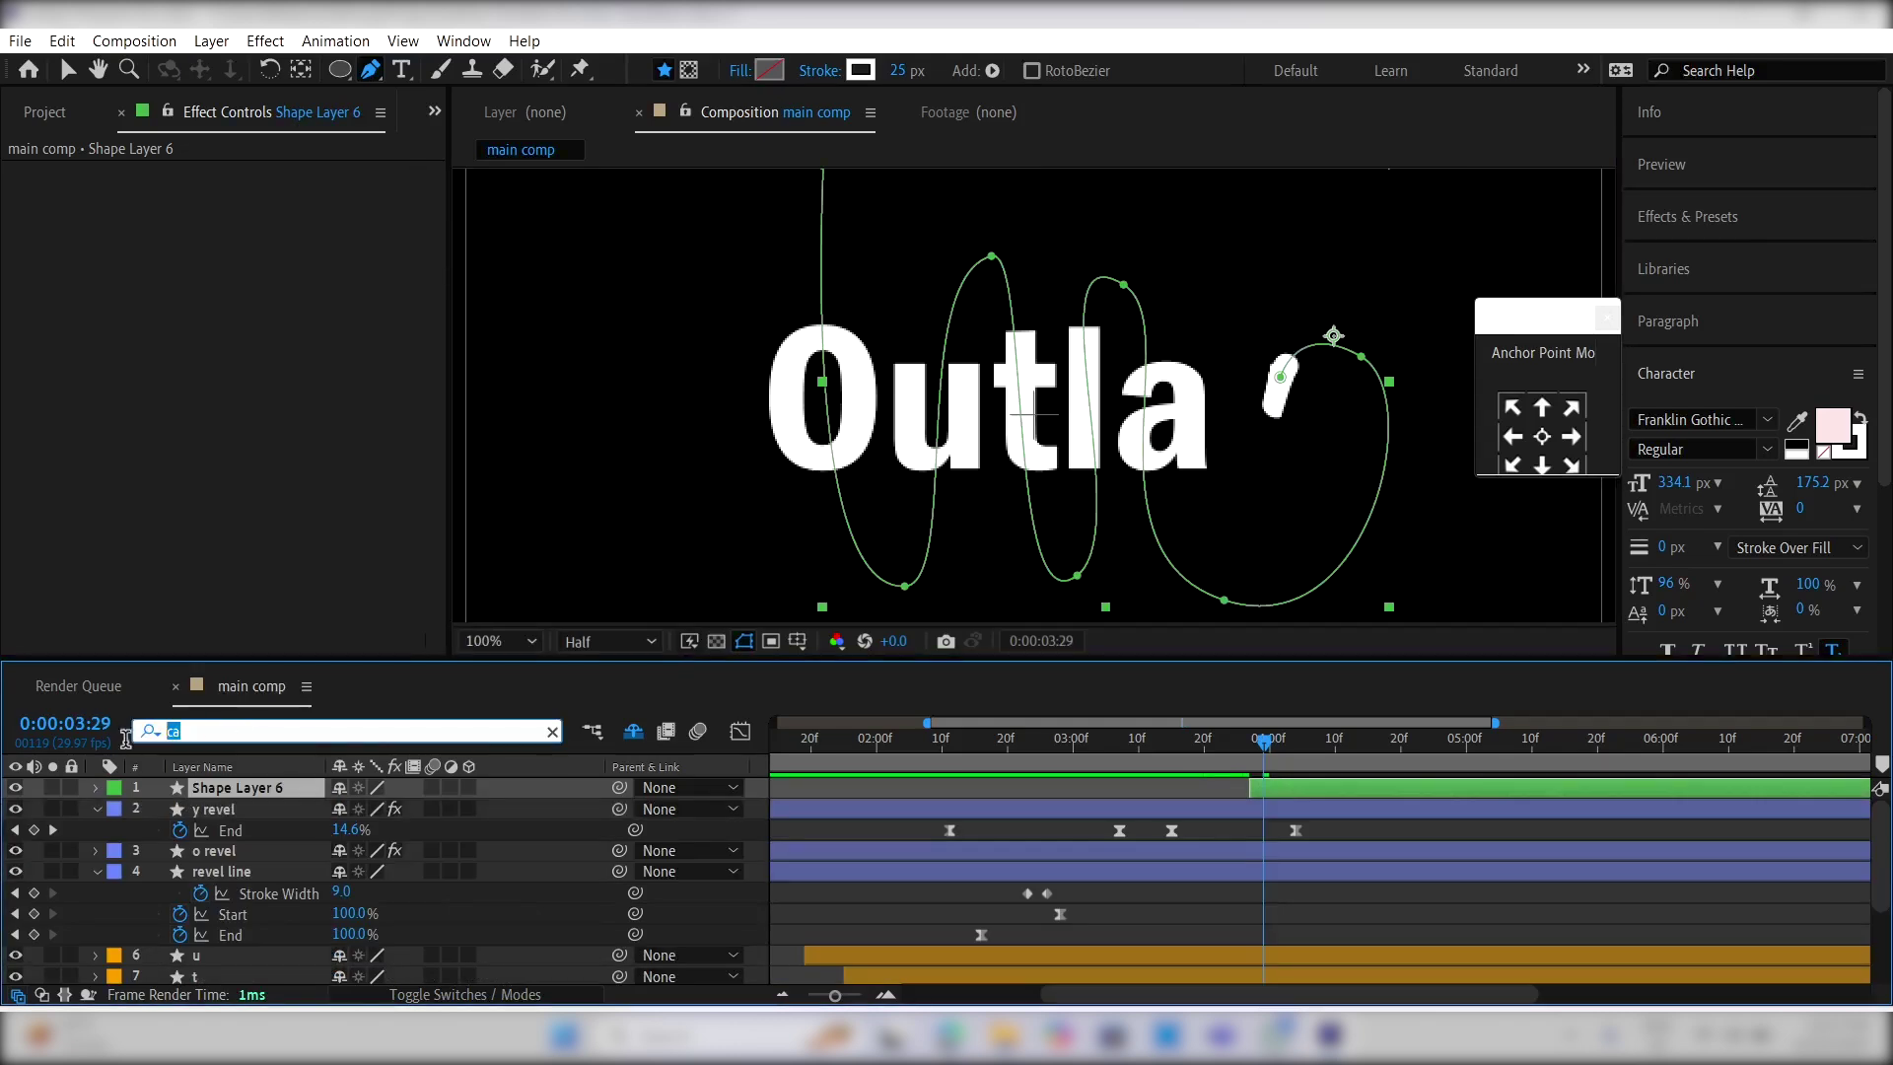
pyautogui.write('width')
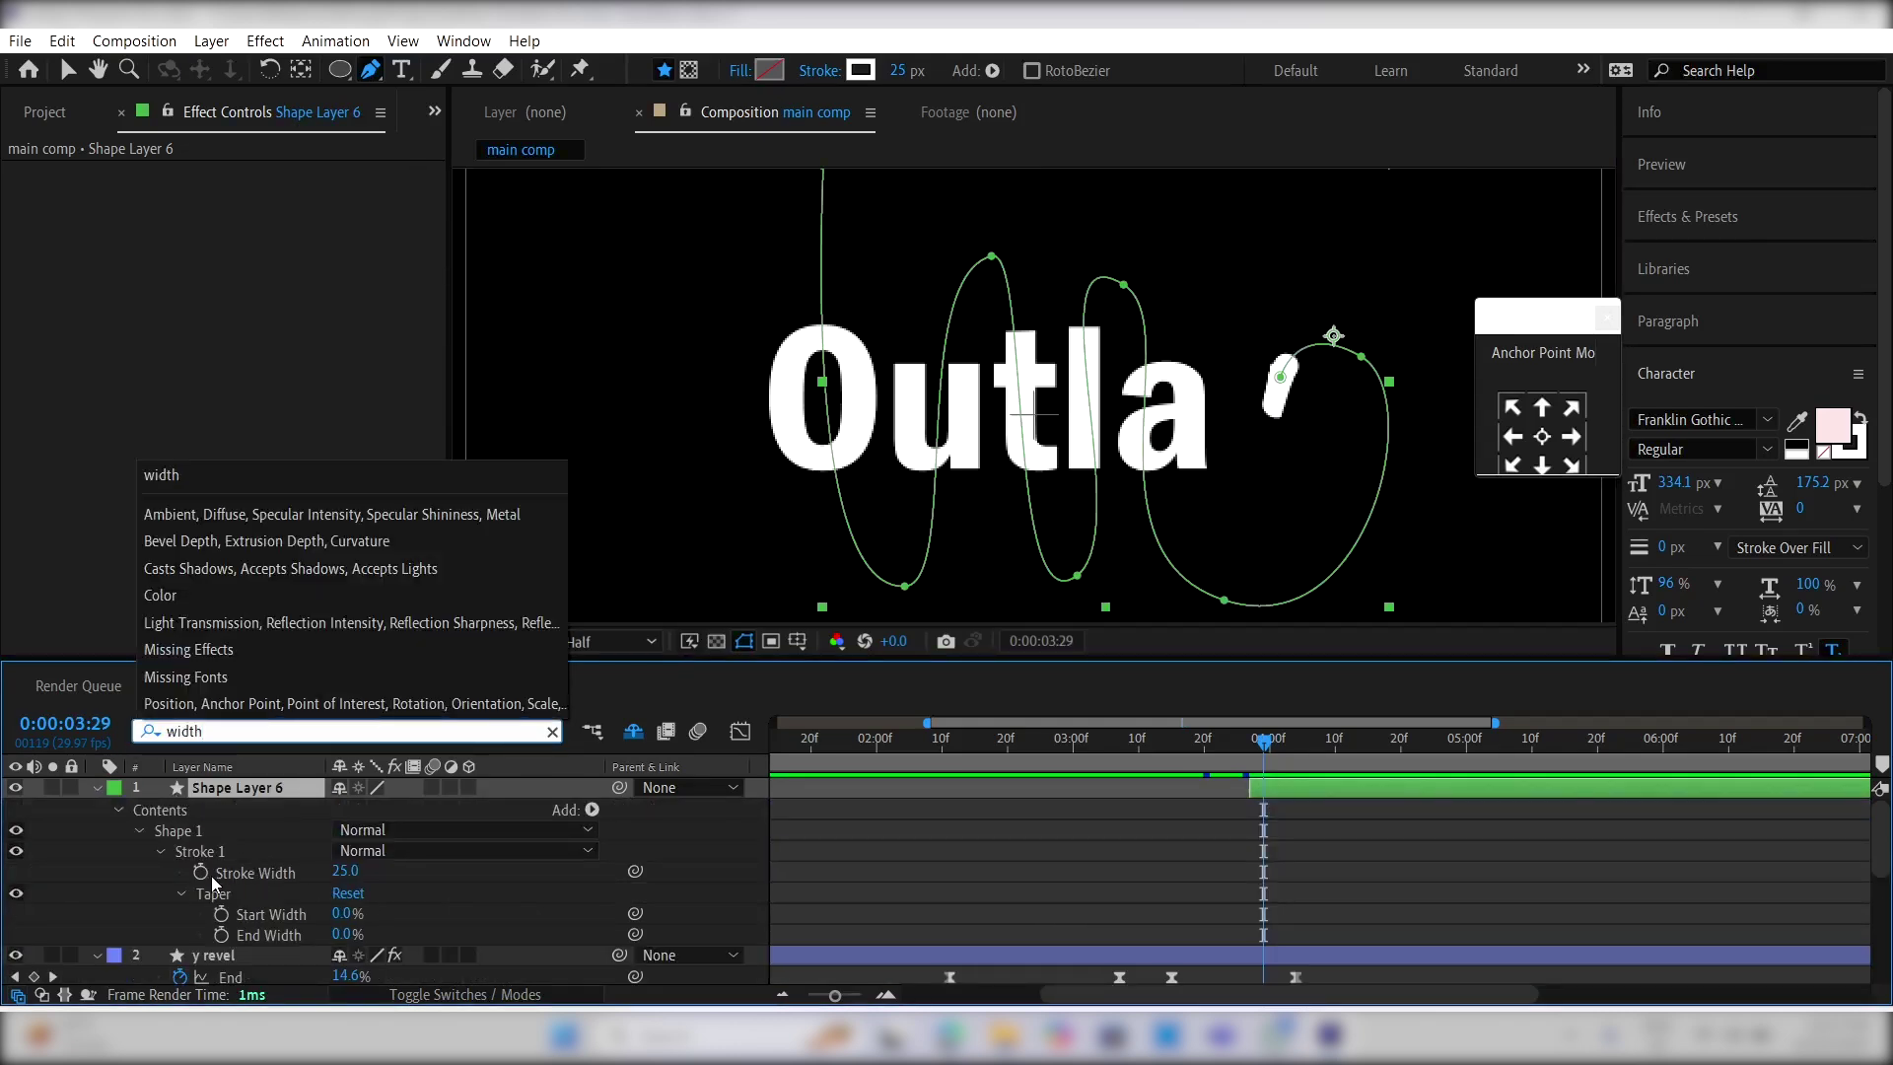
pyautogui.click(1304, 742)
pyautogui.moveTo(1334, 754); pyautogui.dragTo(1325, 759)
pyautogui.click(203, 872)
pyautogui.click(1350, 760)
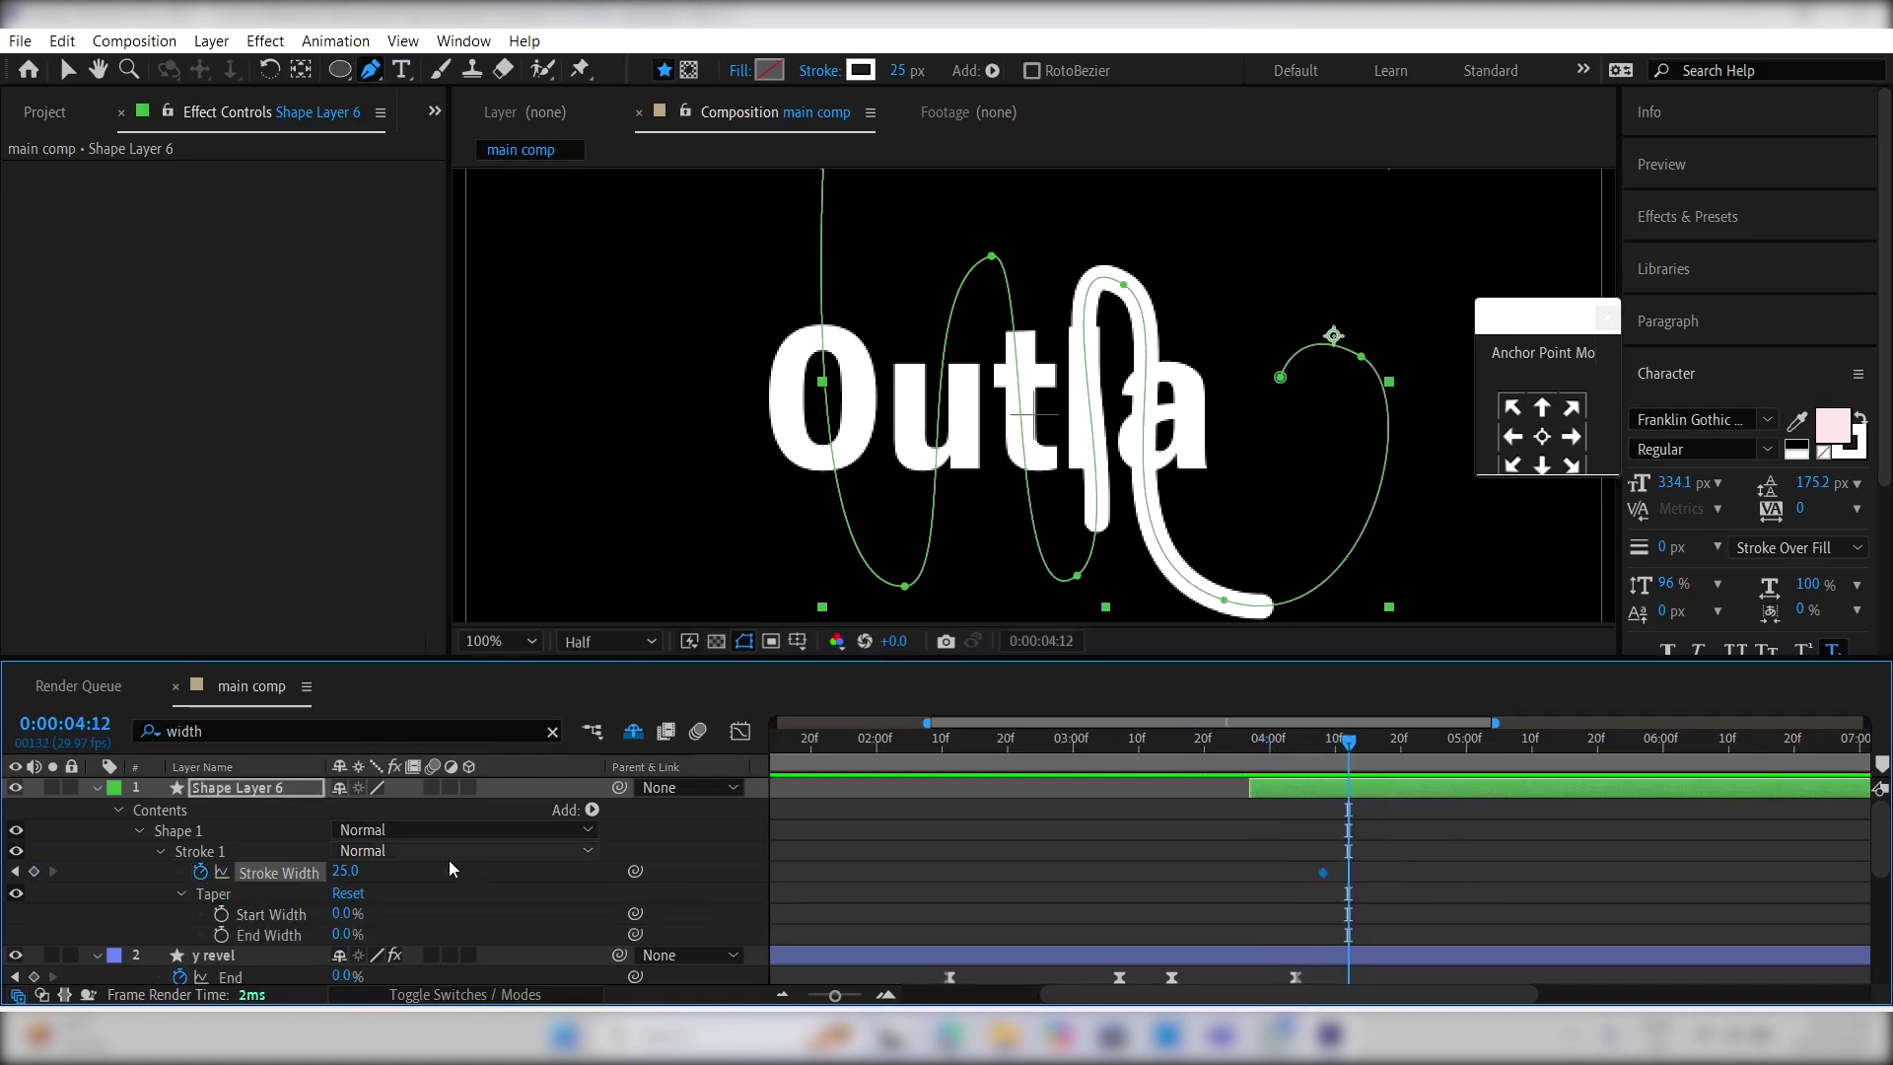
pyautogui.moveTo(345, 872); pyautogui.dragTo(361, 880)
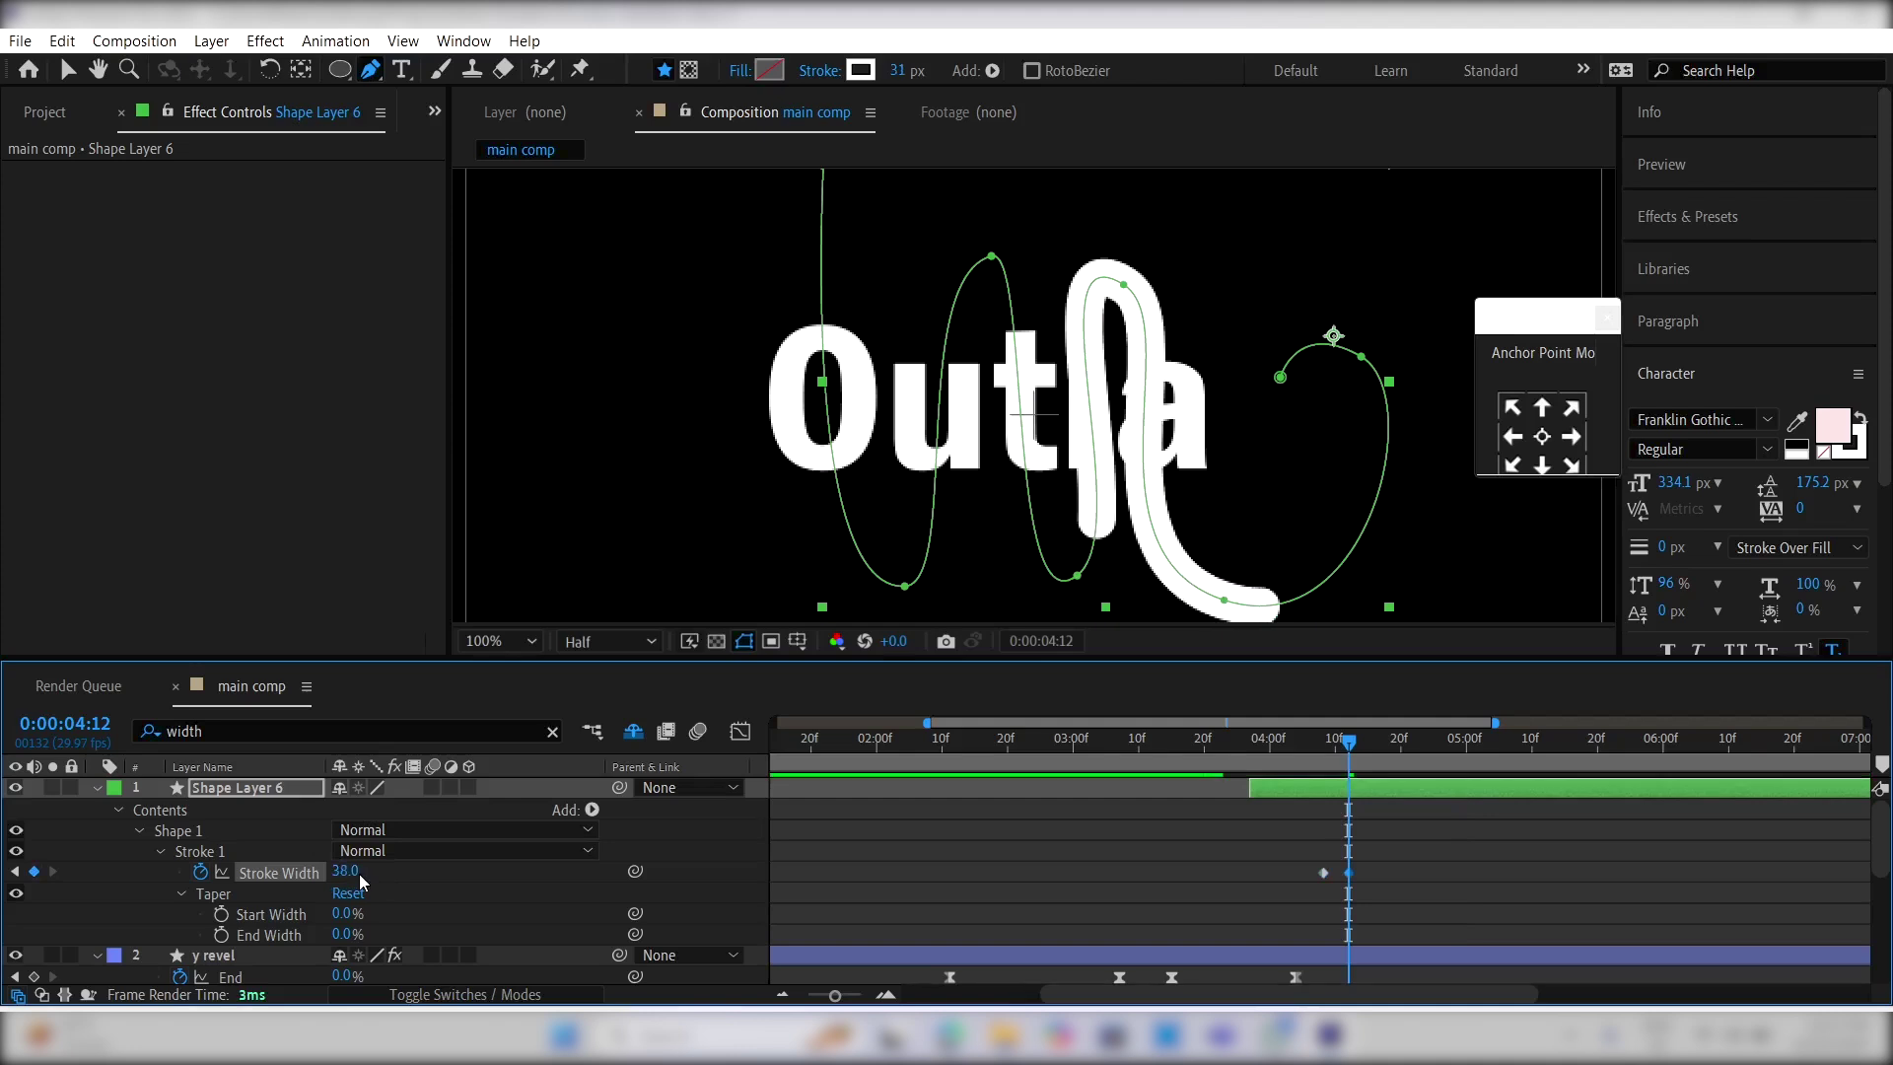
# Step: Set Shape Layer 6's Stroke Width to 45 at 0:00:04:14, hold it at 0:00:04:28, and reduce it to 0 at 0:00:05:03
pyautogui.moveTo(1363, 757); pyautogui.dragTo(1364, 760)
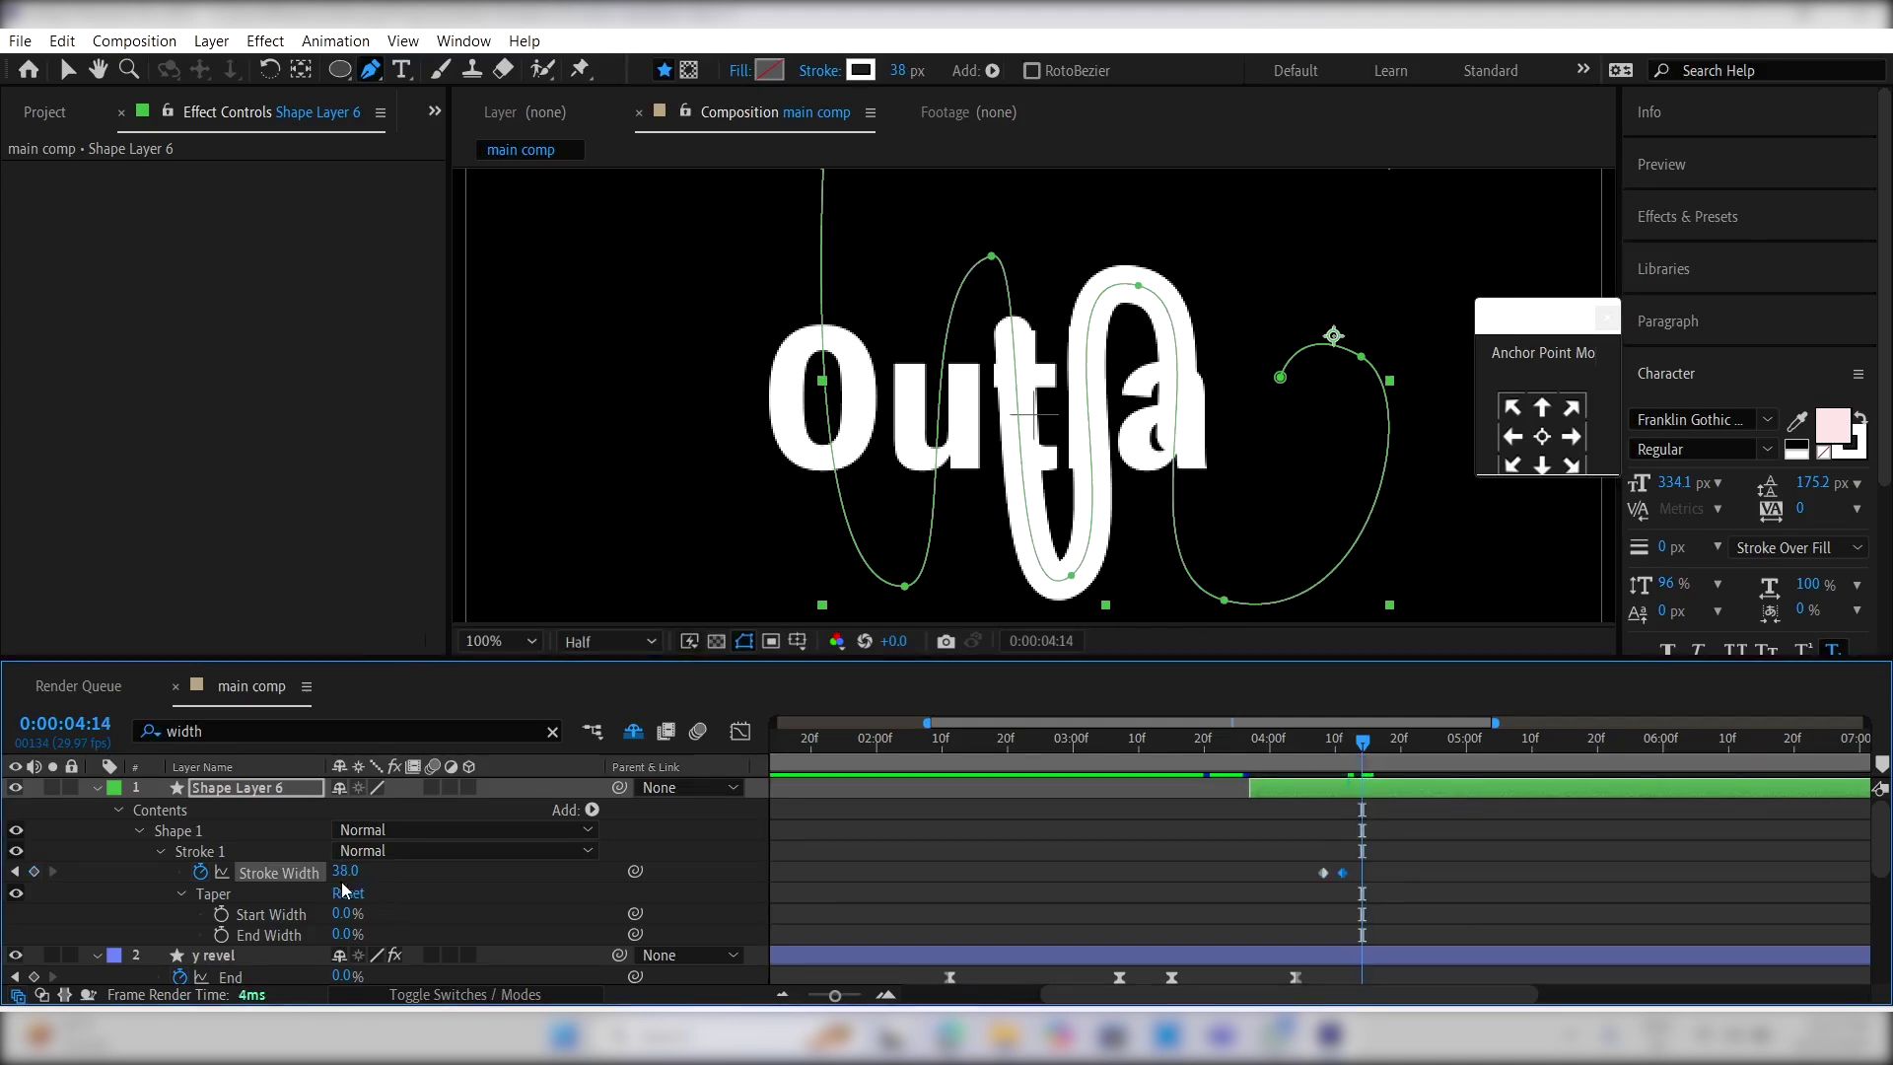
pyautogui.moveTo(345, 870); pyautogui.dragTo(352, 871)
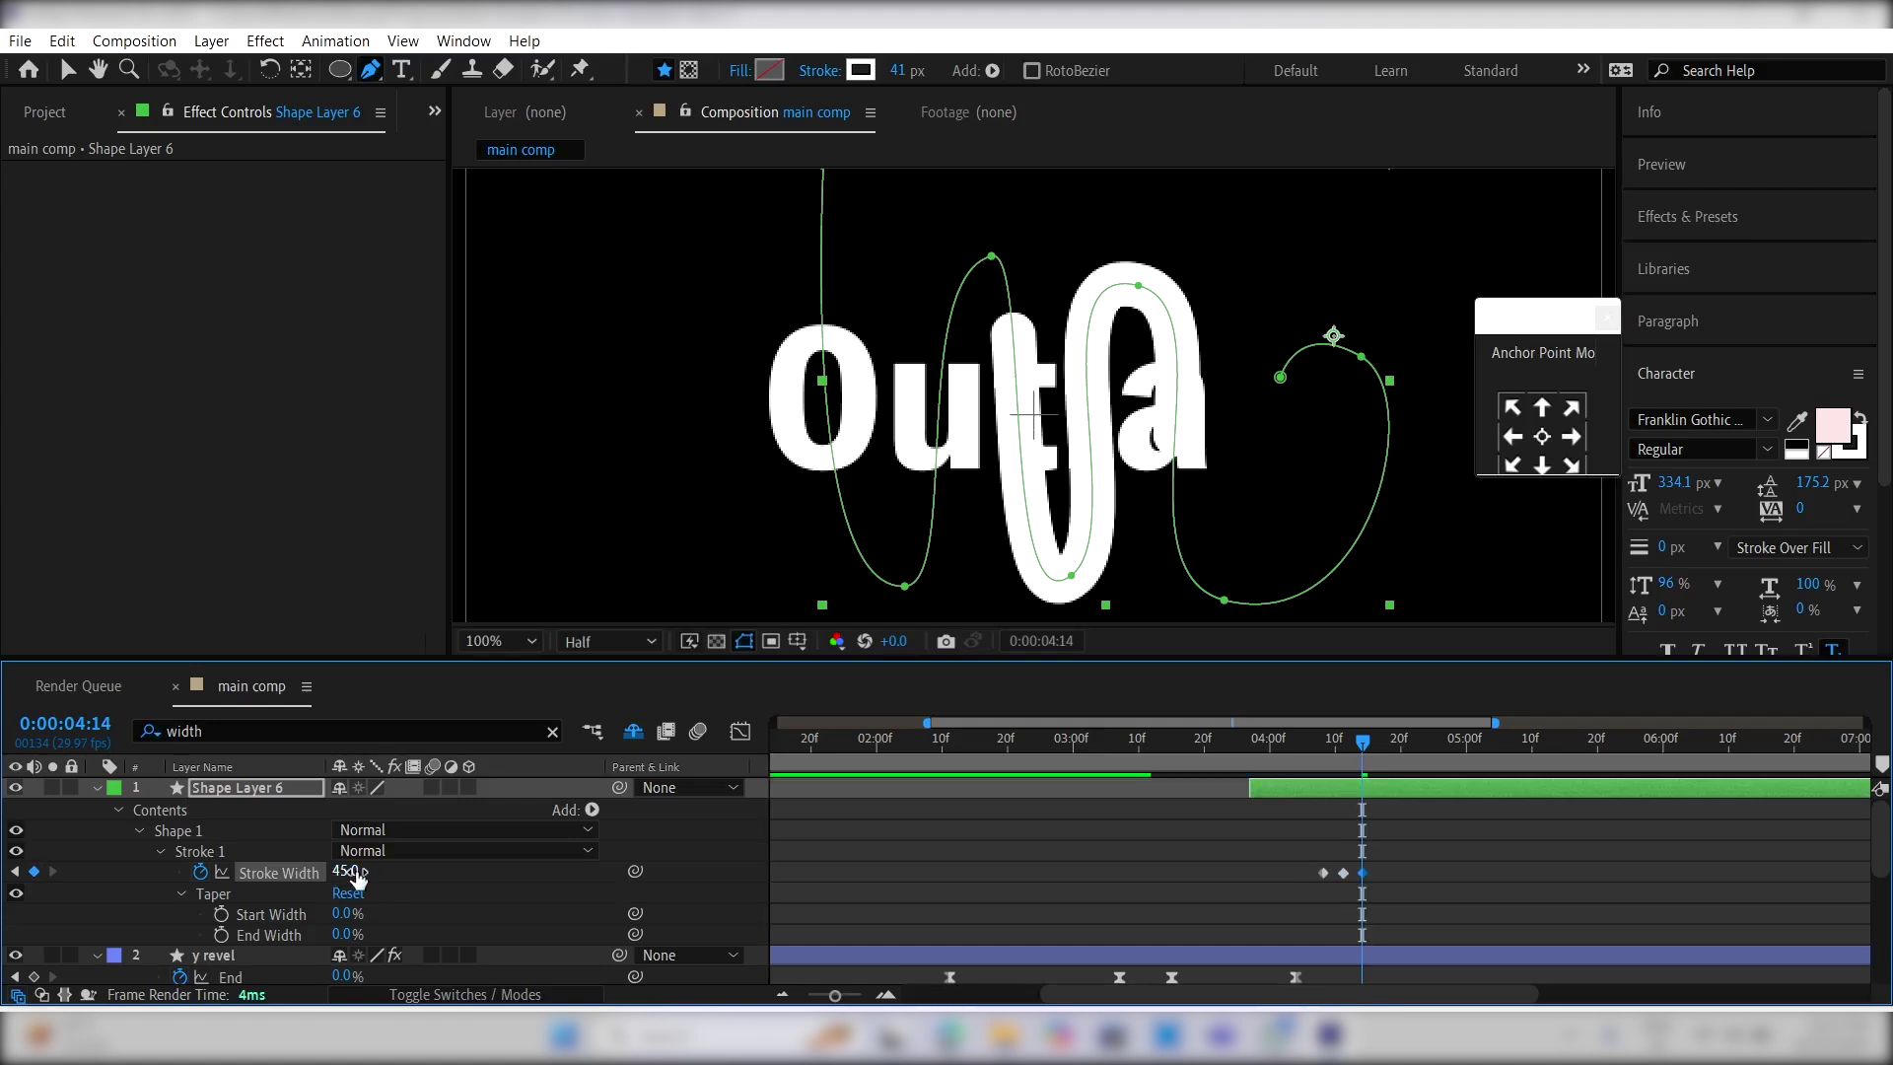
pyautogui.moveTo(1406, 763); pyautogui.dragTo(1454, 763)
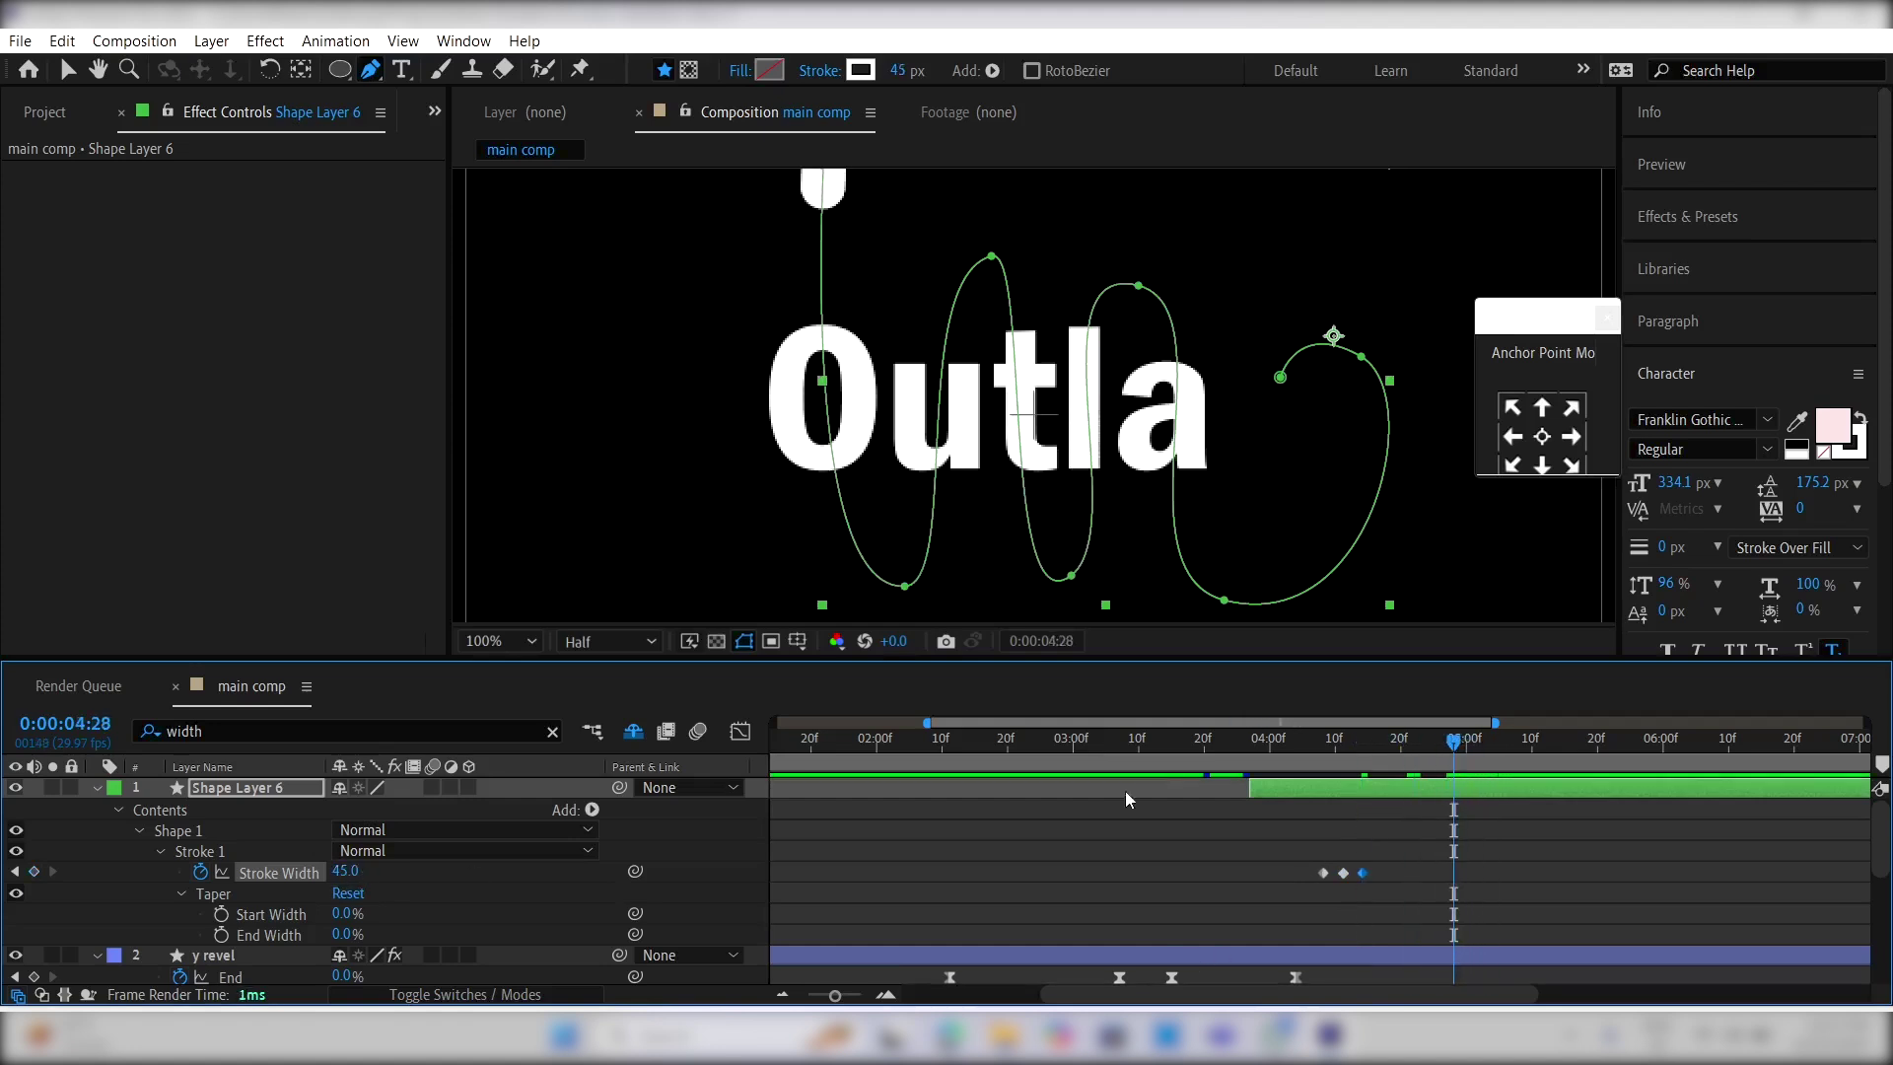
pyautogui.click(1488, 765)
pyautogui.moveTo(347, 880); pyautogui.dragTo(292, 887)
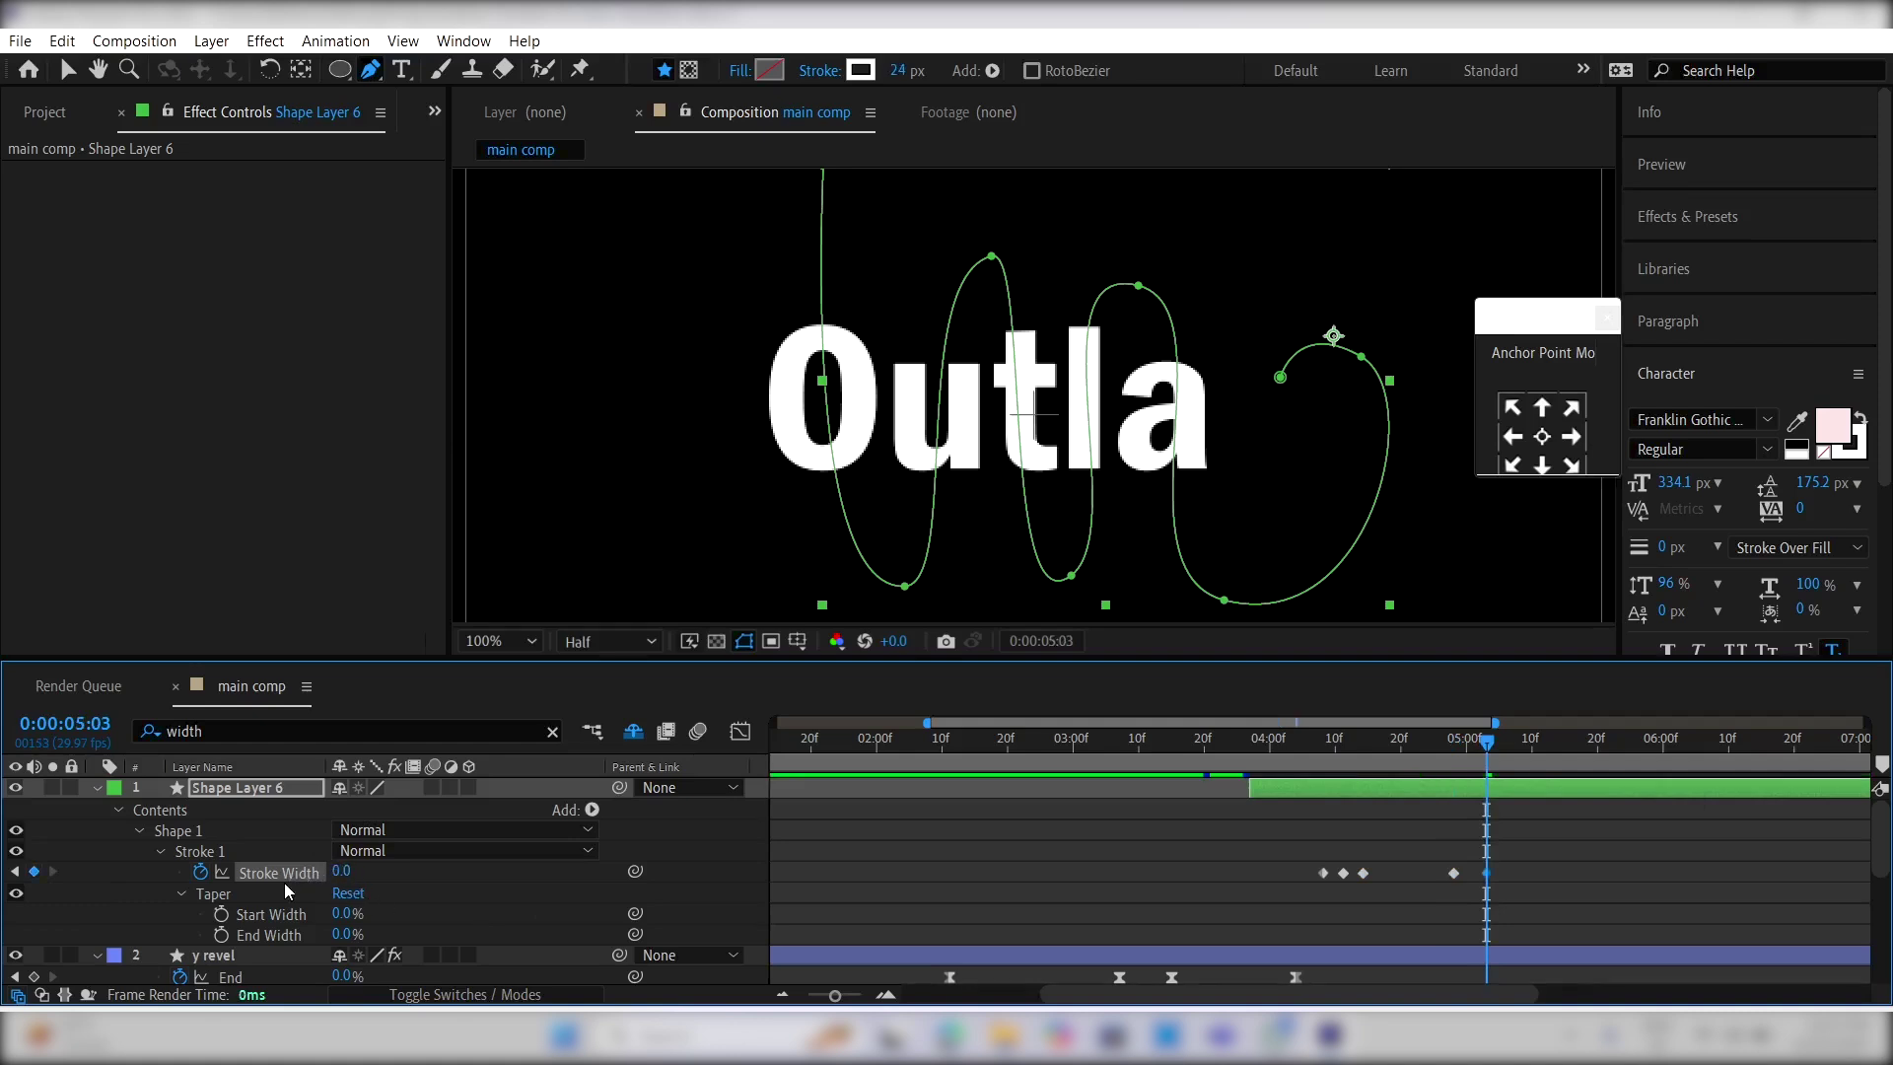
# Step: Preview the thickening stroke across the full composition from about 0:00:03:29
pyautogui.click(487, 641)
pyautogui.click(543, 231)
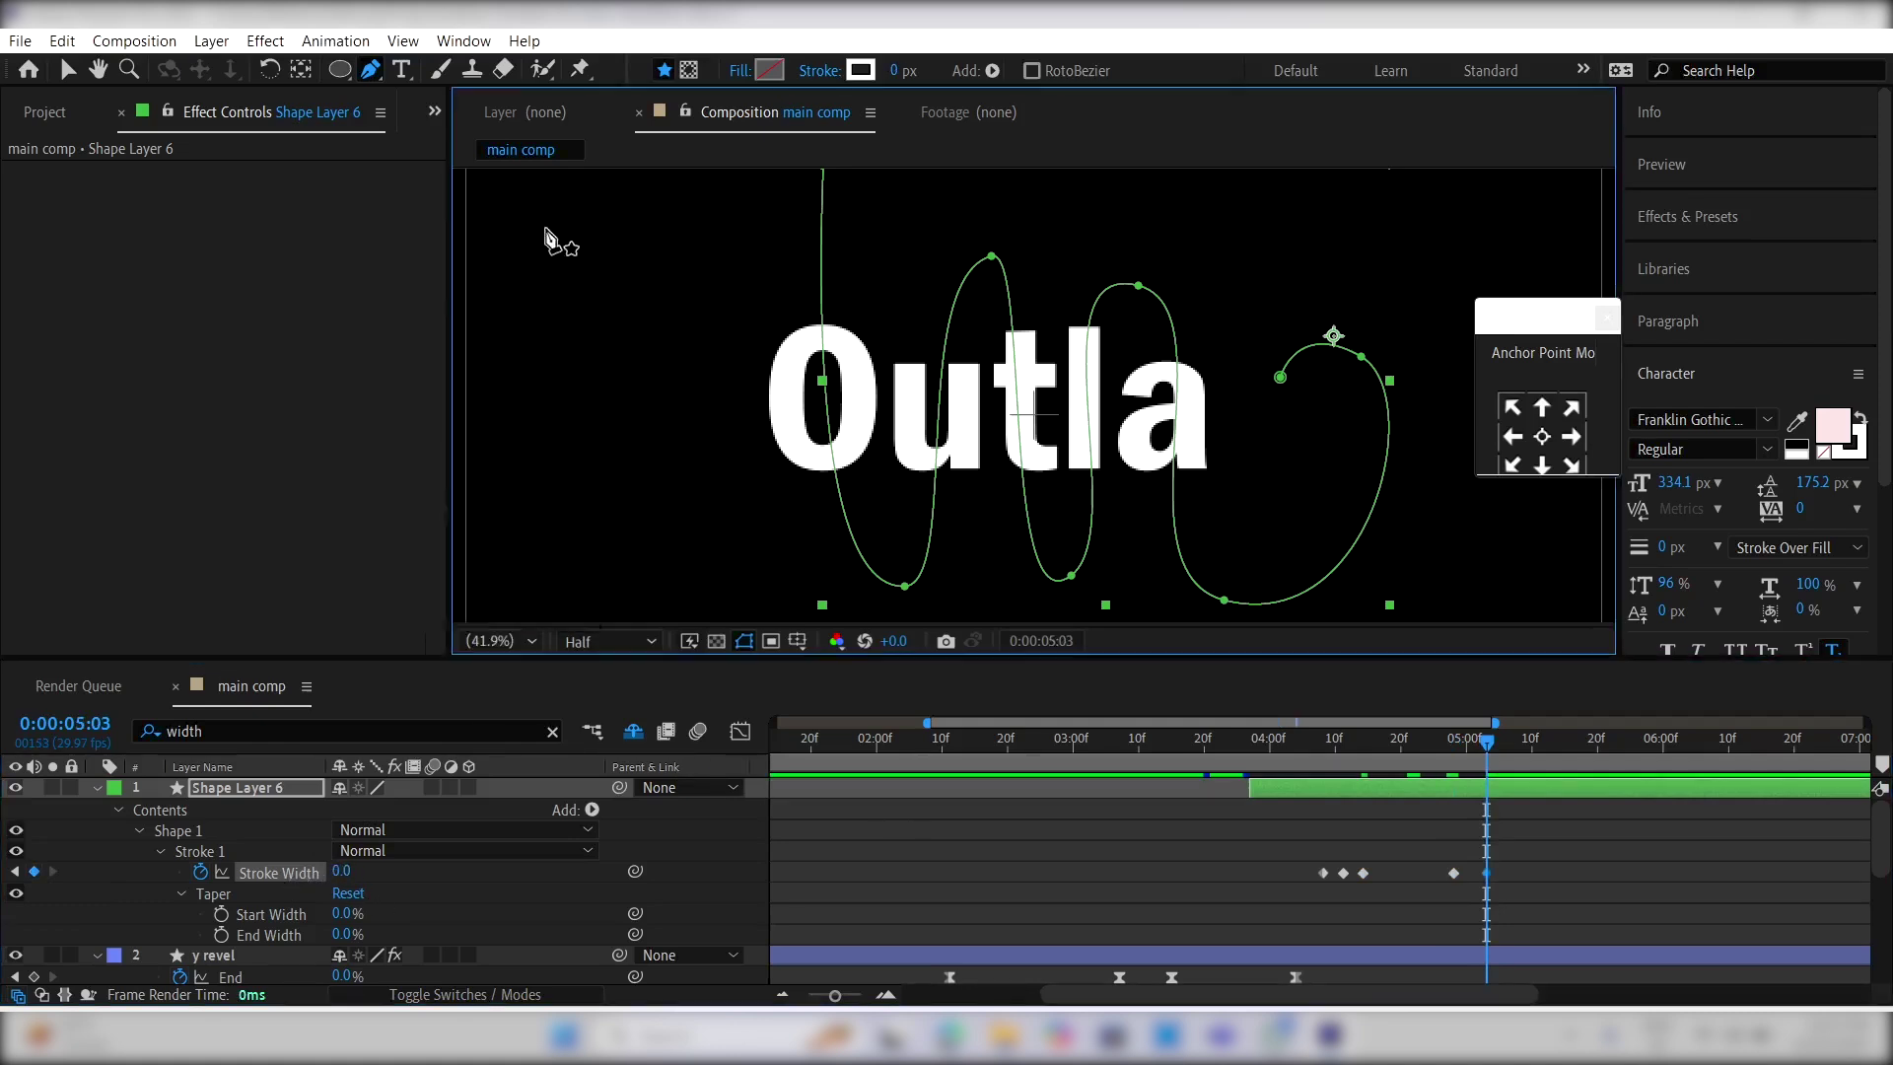
pyautogui.click(1260, 747)
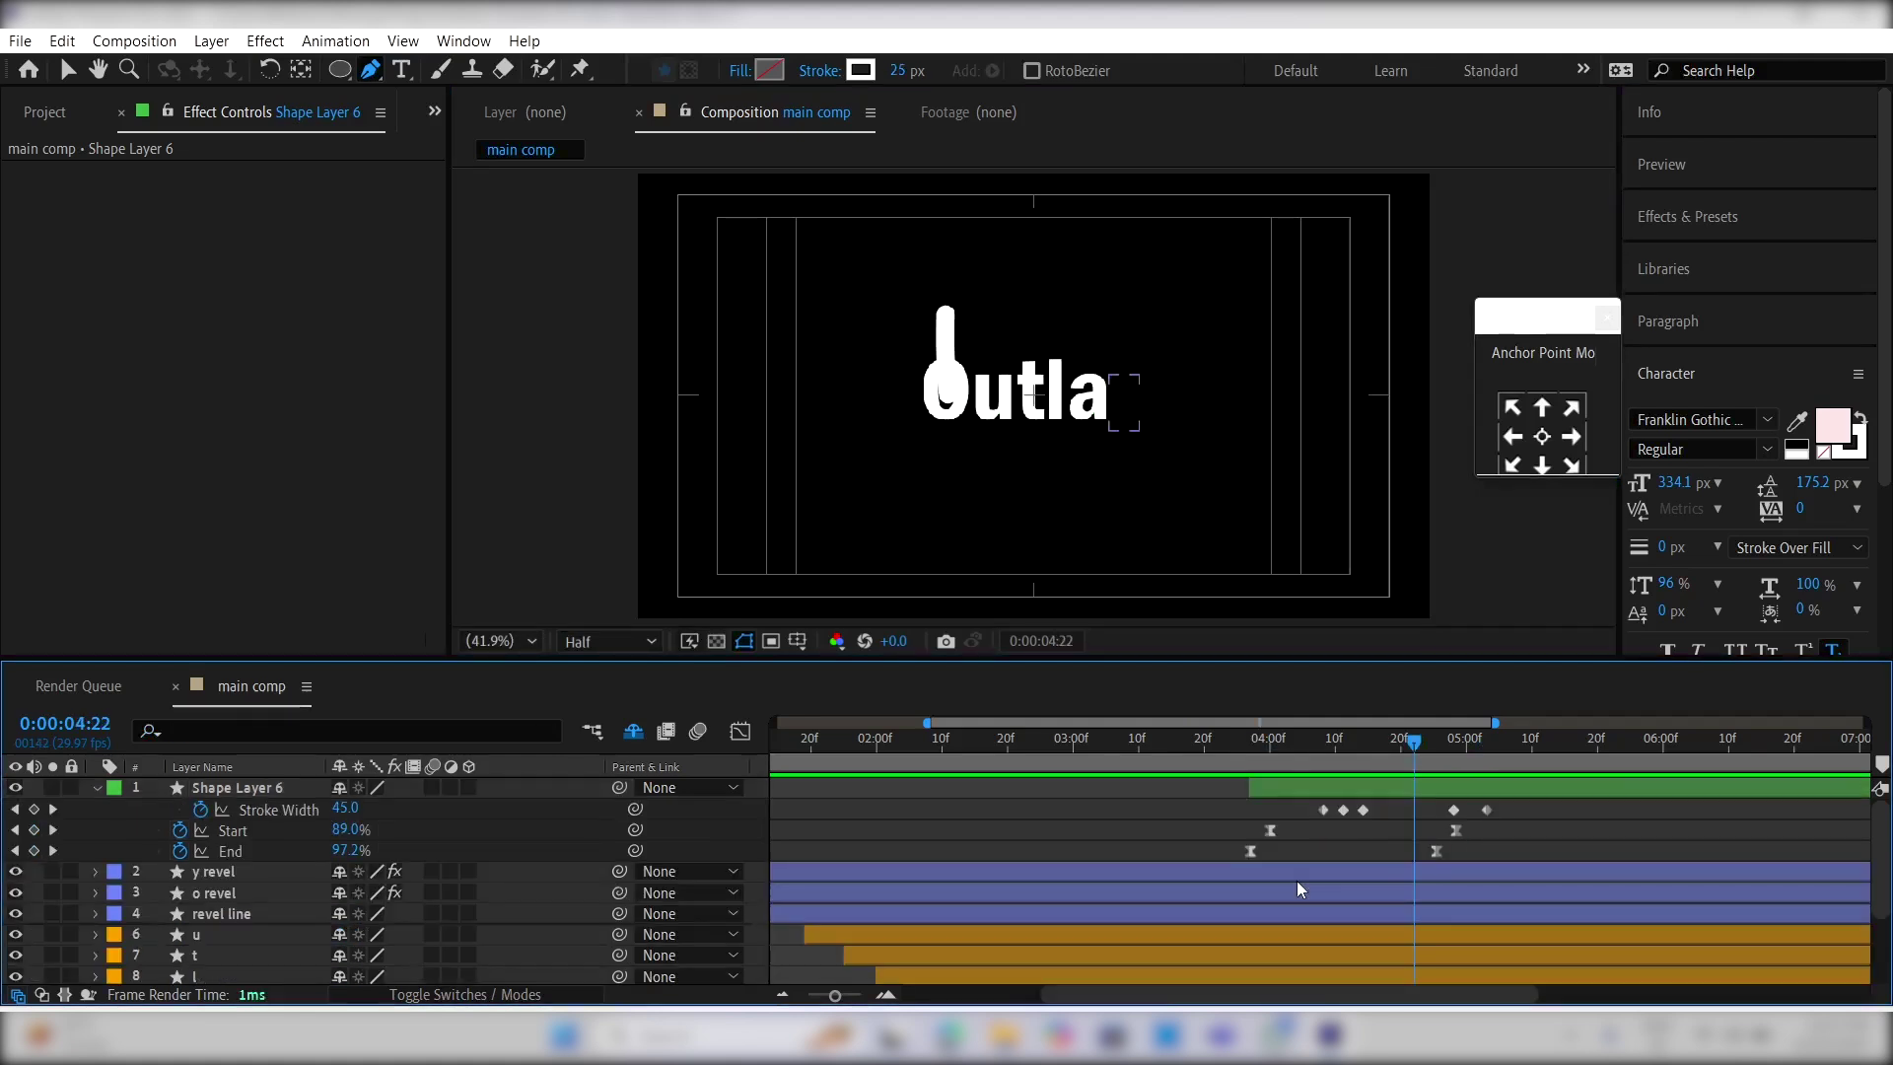
# Step: Add a Scale keyframe to the letter a layer at 0:00:04:10, keeping its current scale
pyautogui.scroll(-2, 1297, 885)
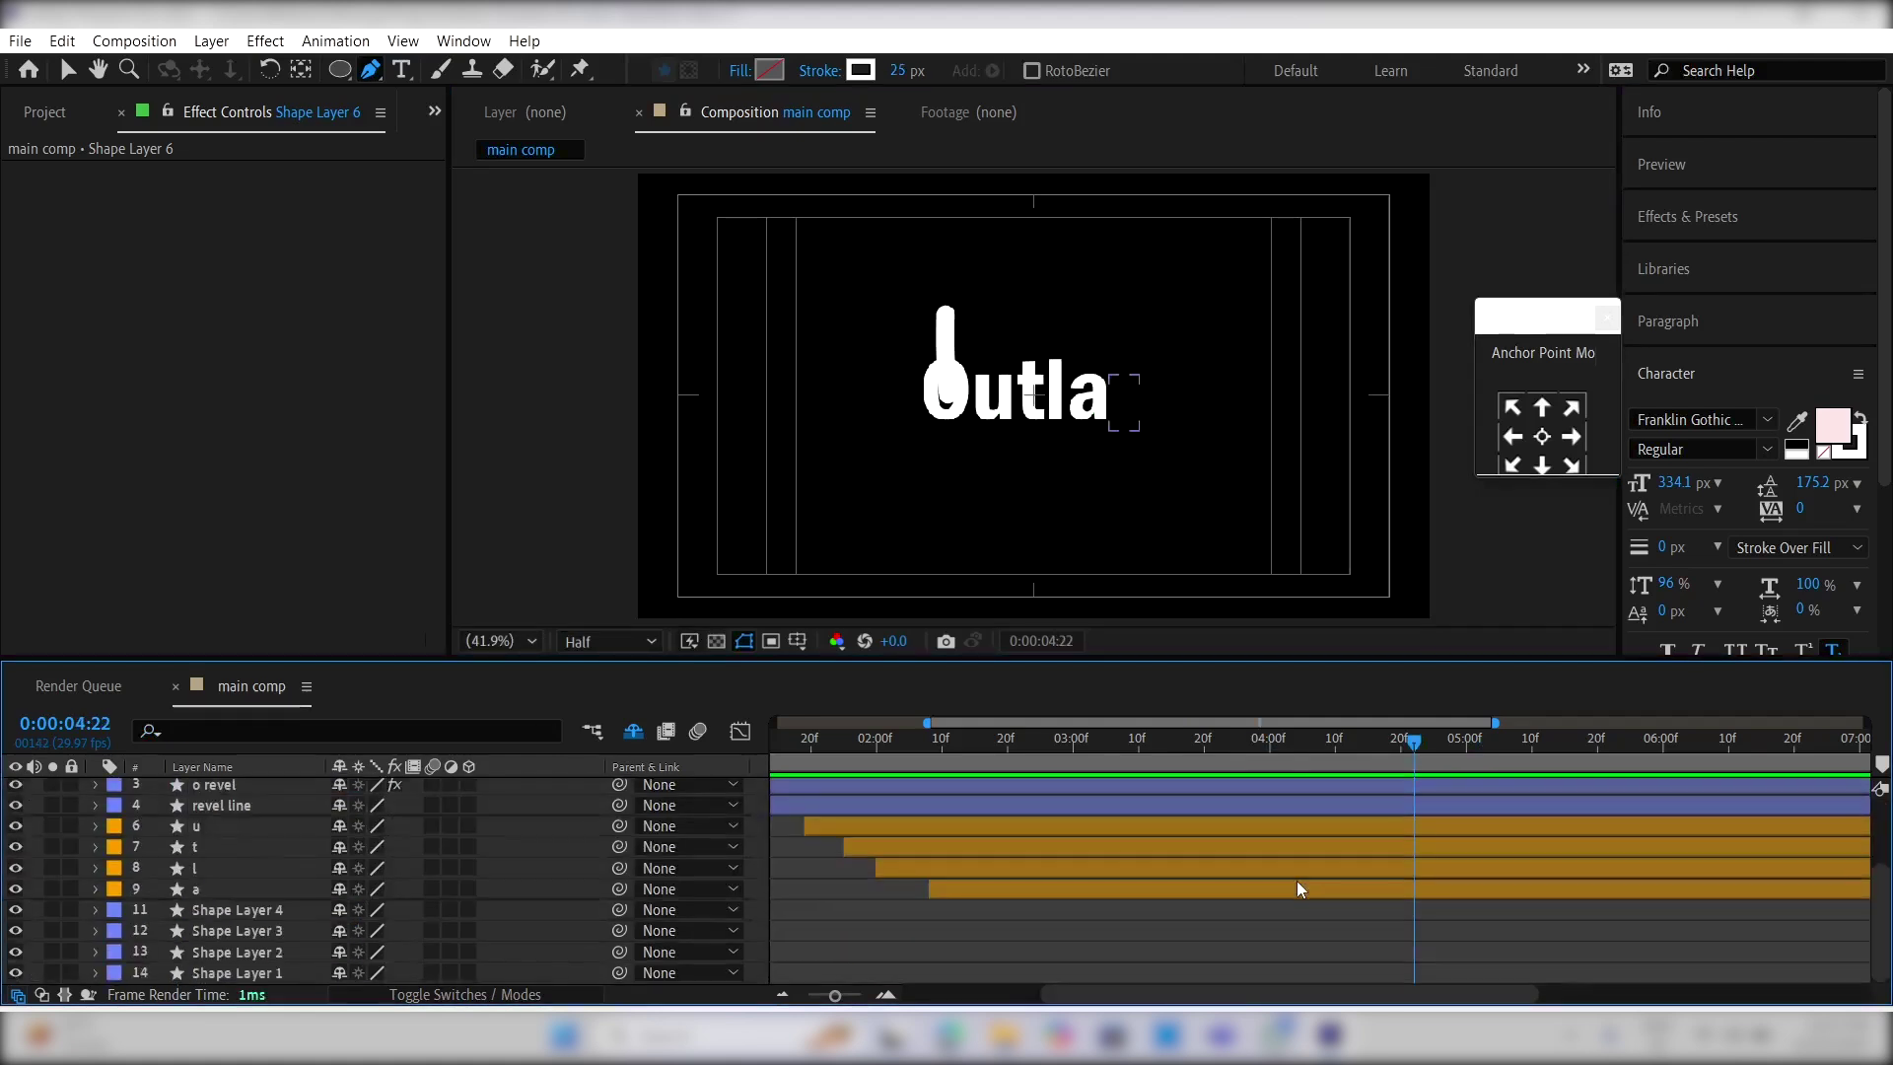
pyautogui.click(1370, 890)
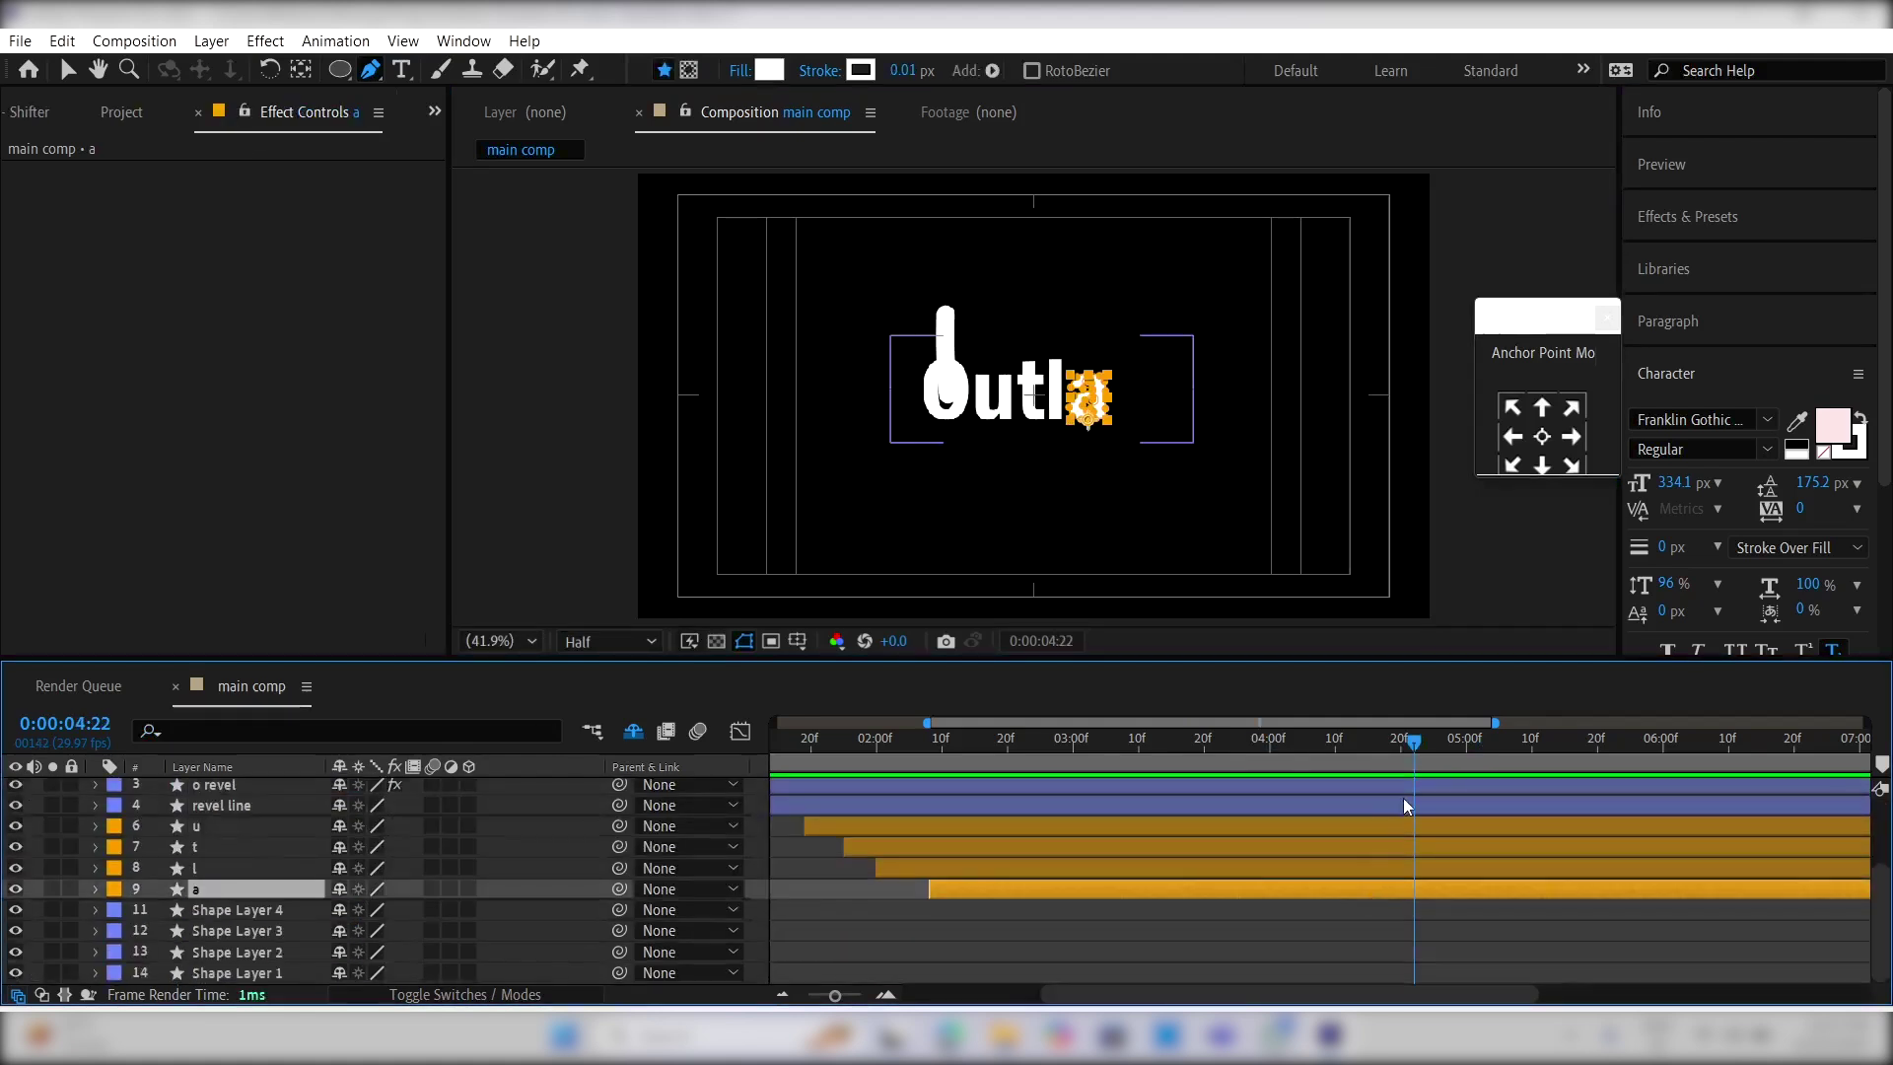
pyautogui.press('/')
pyautogui.click(1345, 753)
pyautogui.moveTo(1345, 753); pyautogui.dragTo(1335, 753)
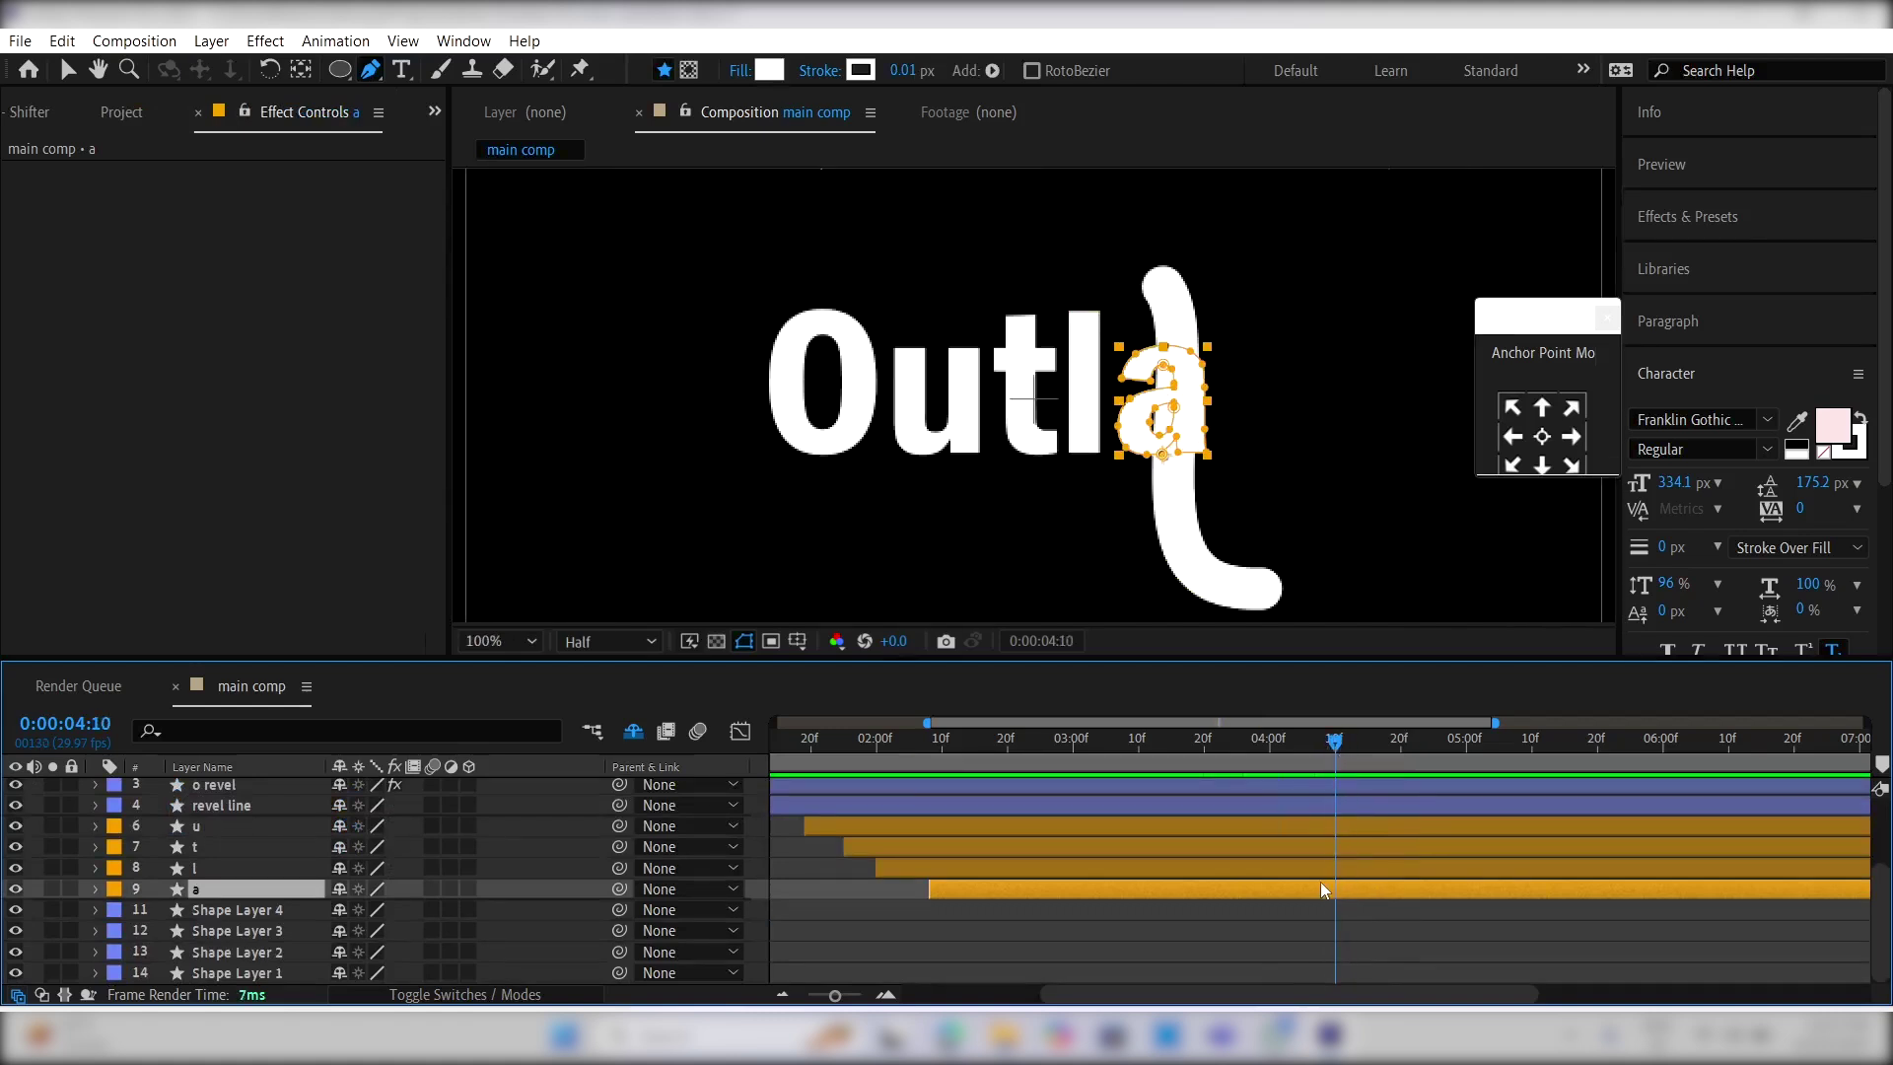
pyautogui.press('s')
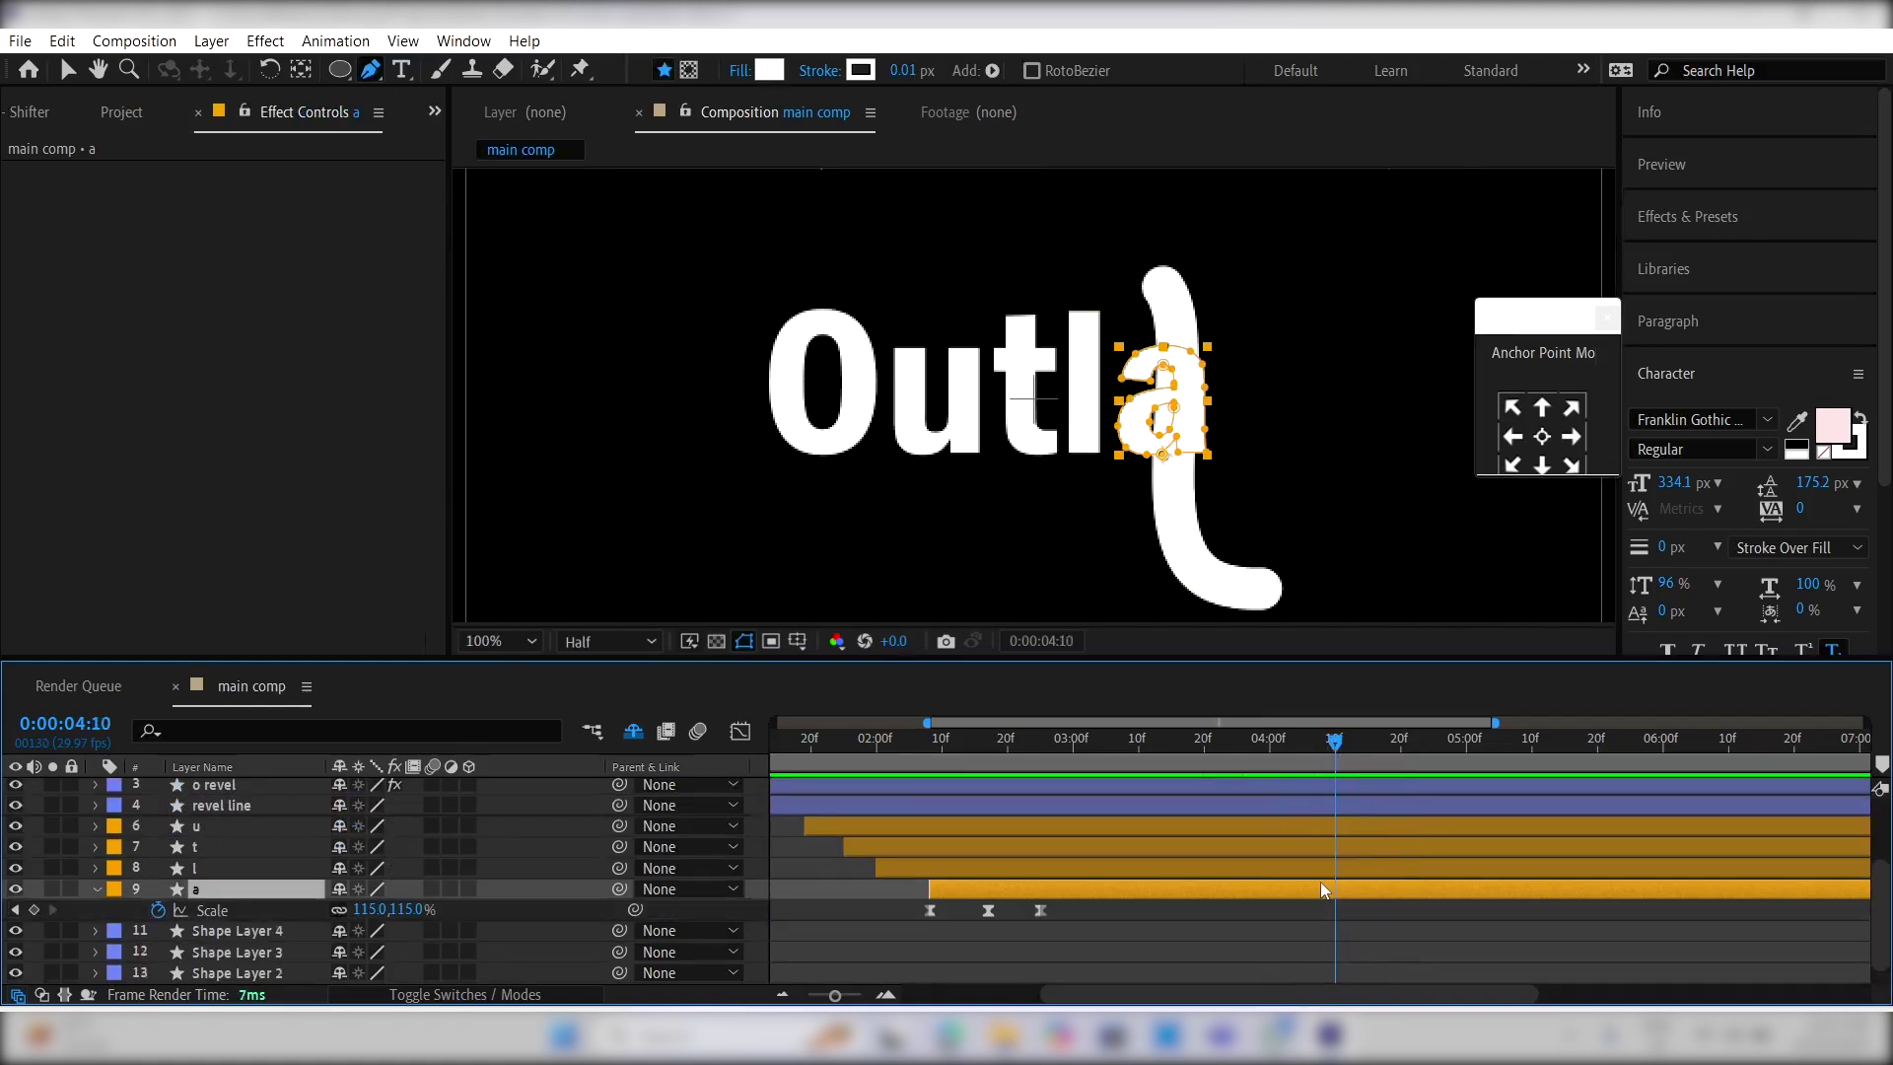
pyautogui.click(33, 909)
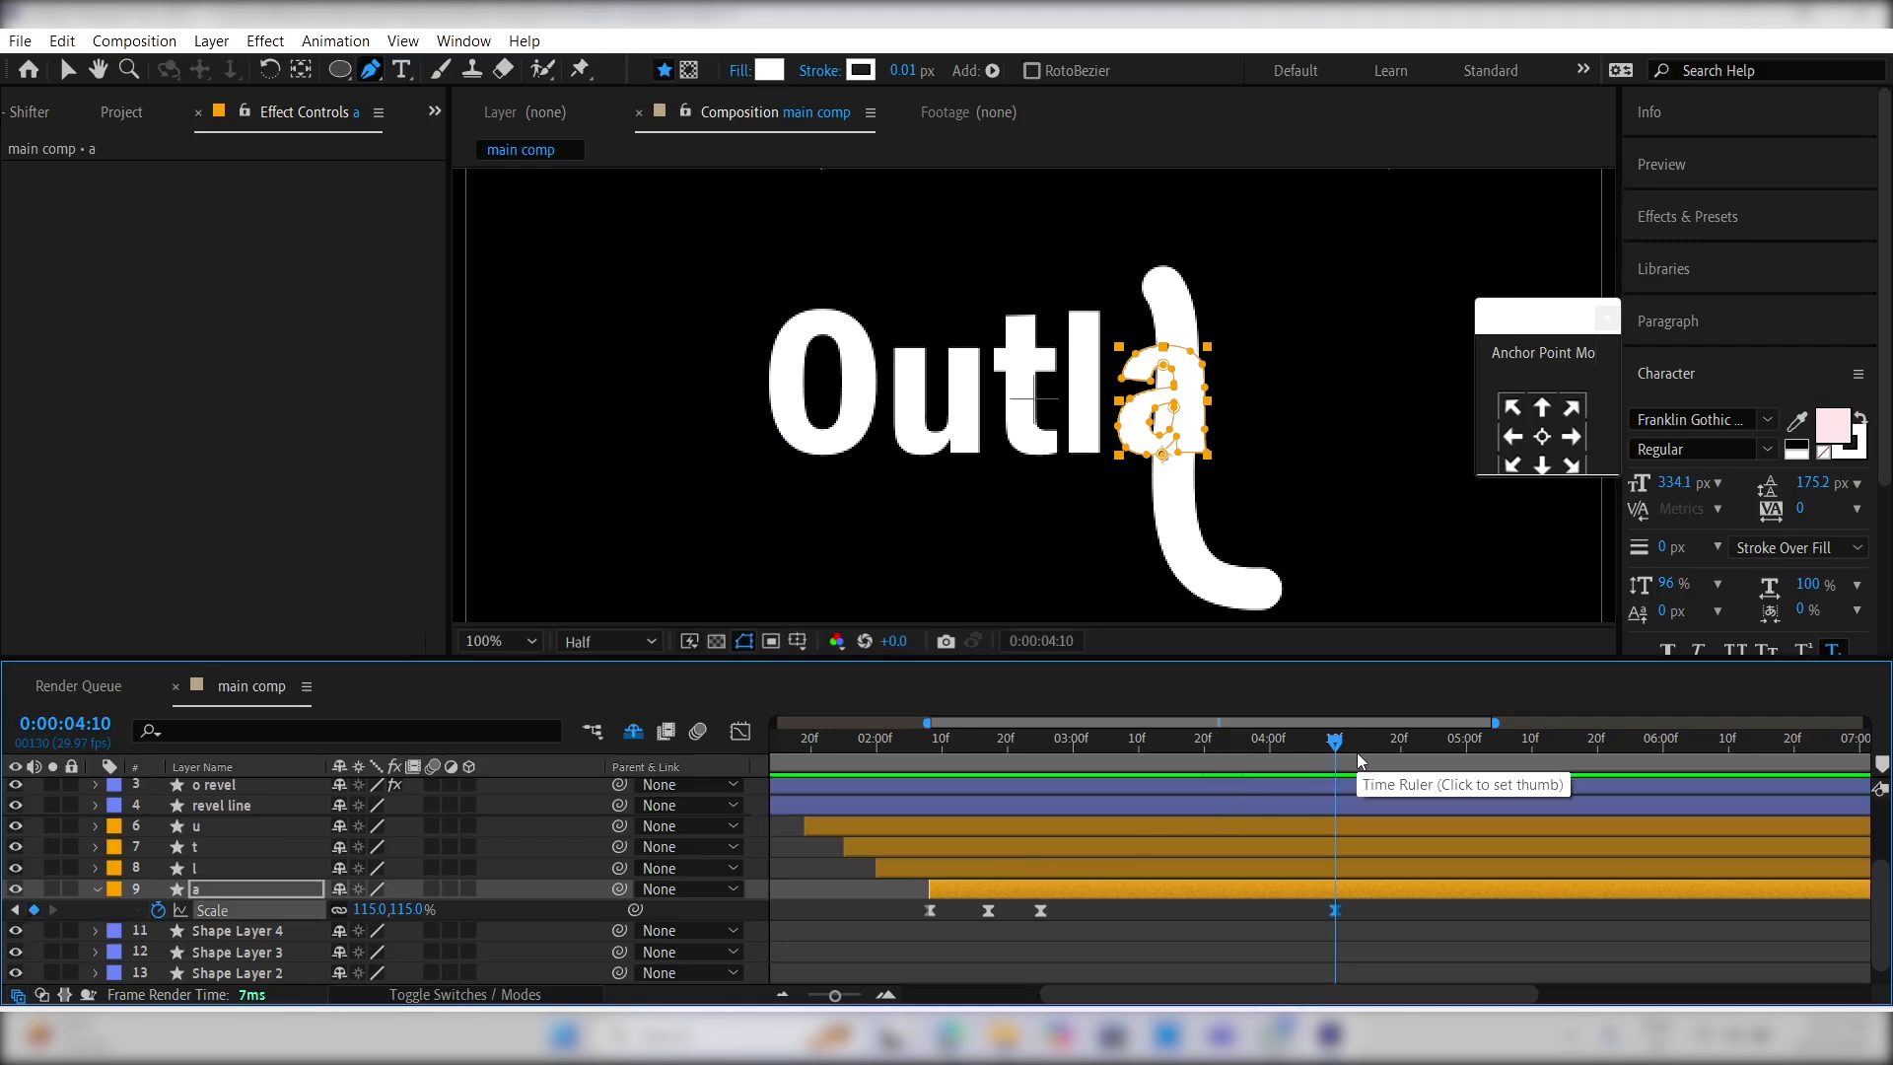
# Step: Set the letter a layer's Scale to 0% at 0:00:04:12 and preview its disappearance from about 0:00:04:00
pyautogui.press('pagedown')
pyautogui.press('pagedown')
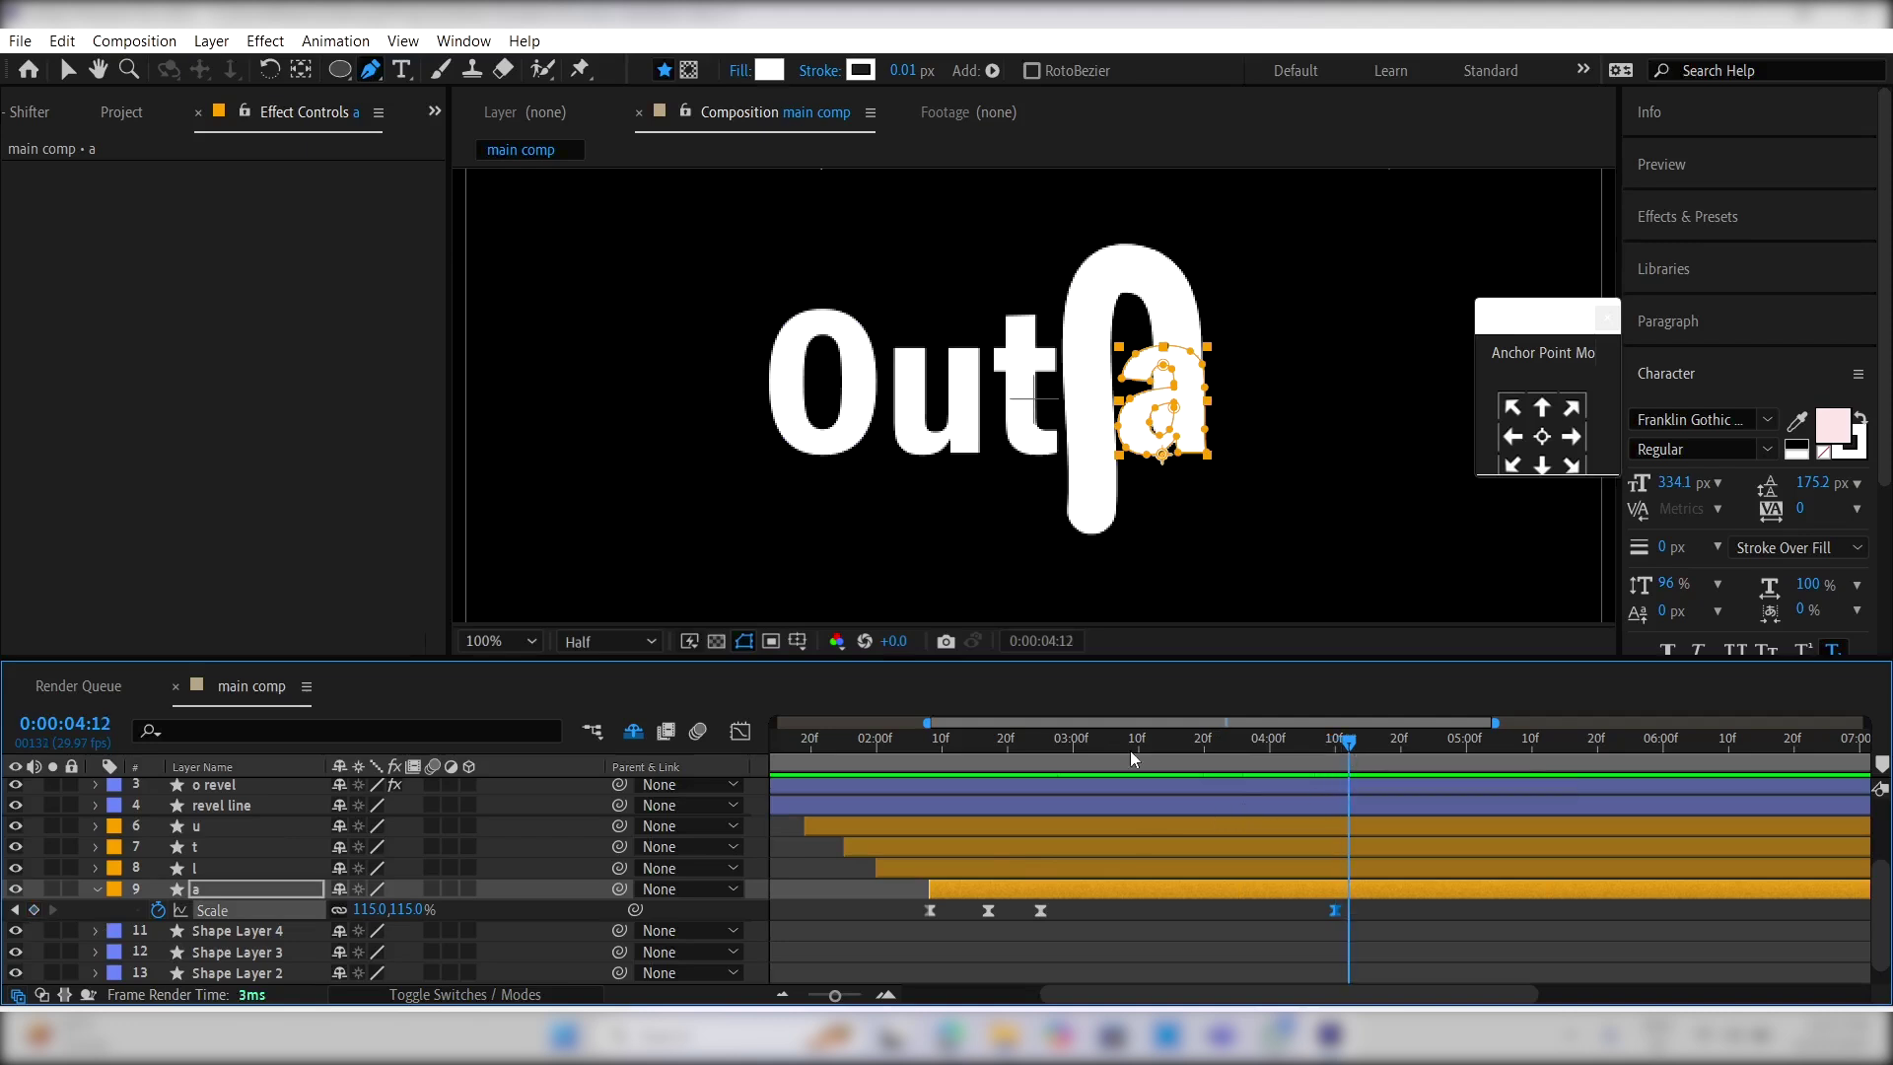
pyautogui.click(370, 911)
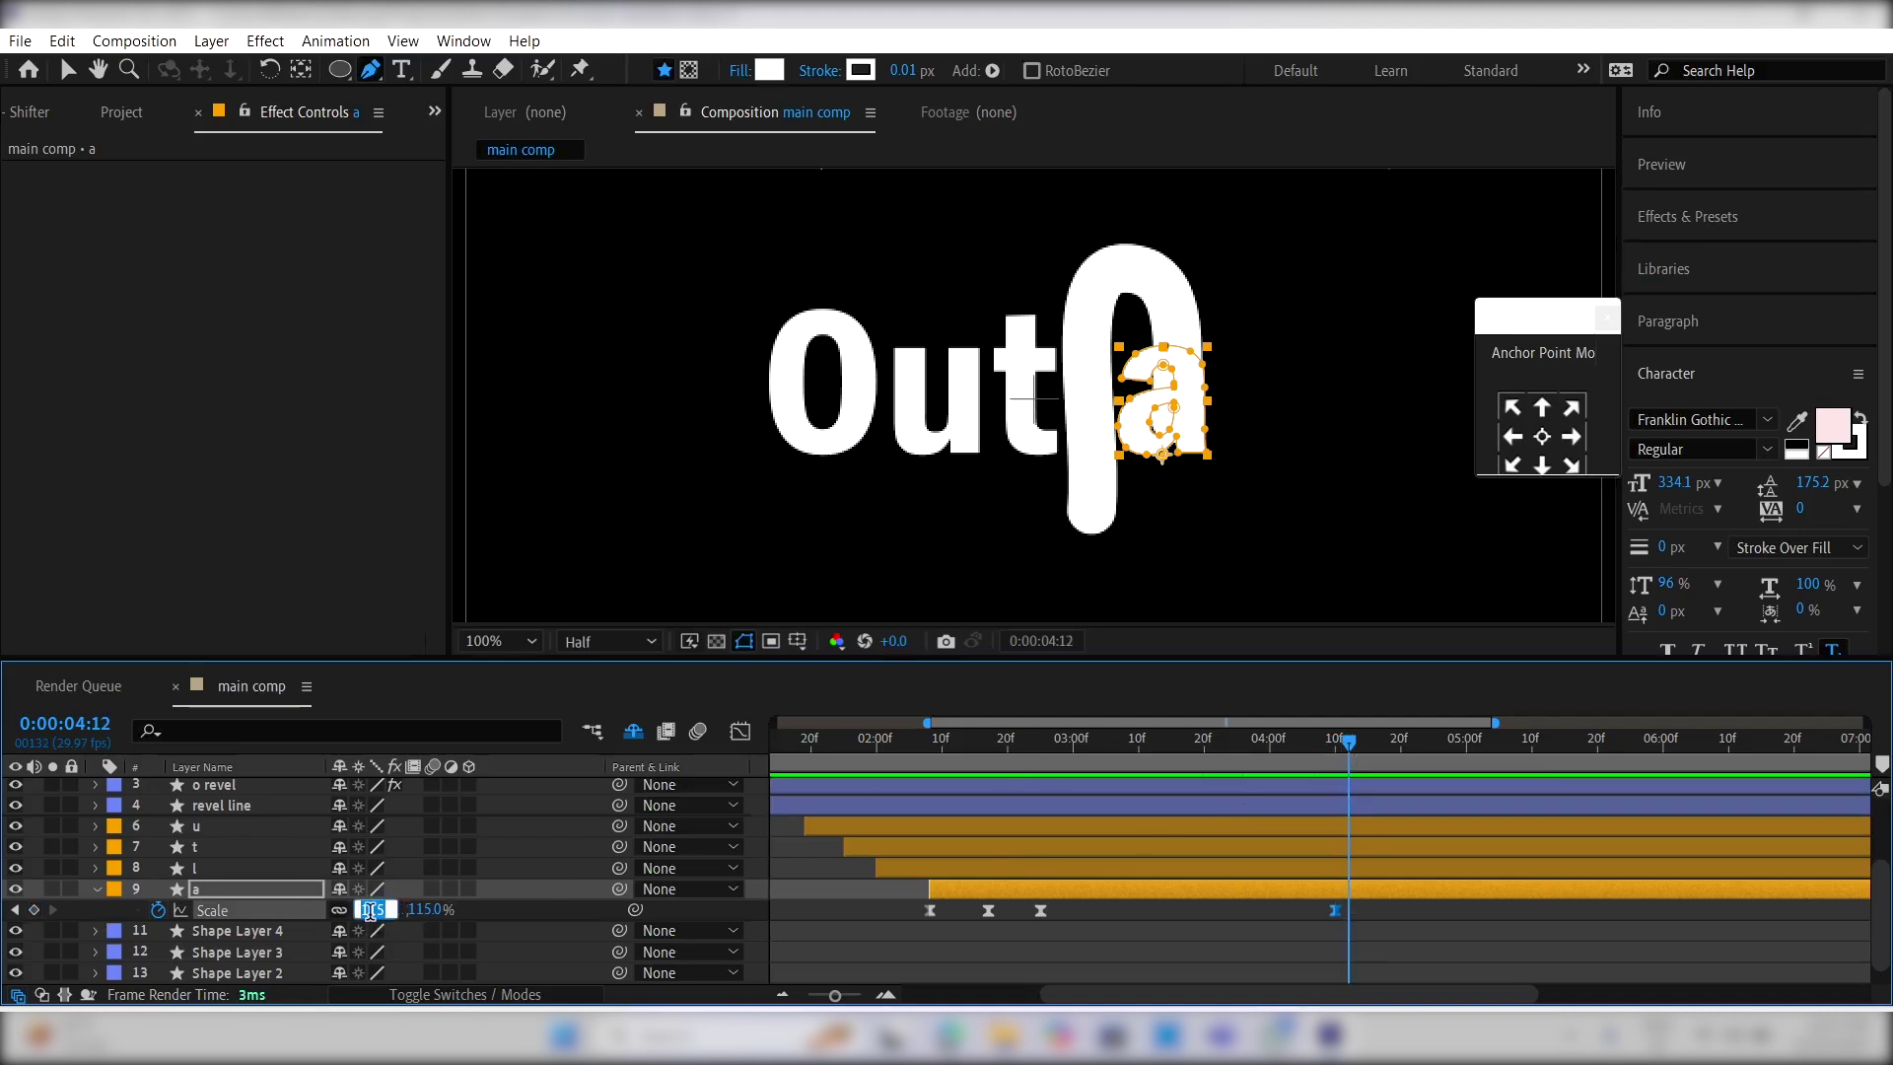
pyautogui.press('Return')
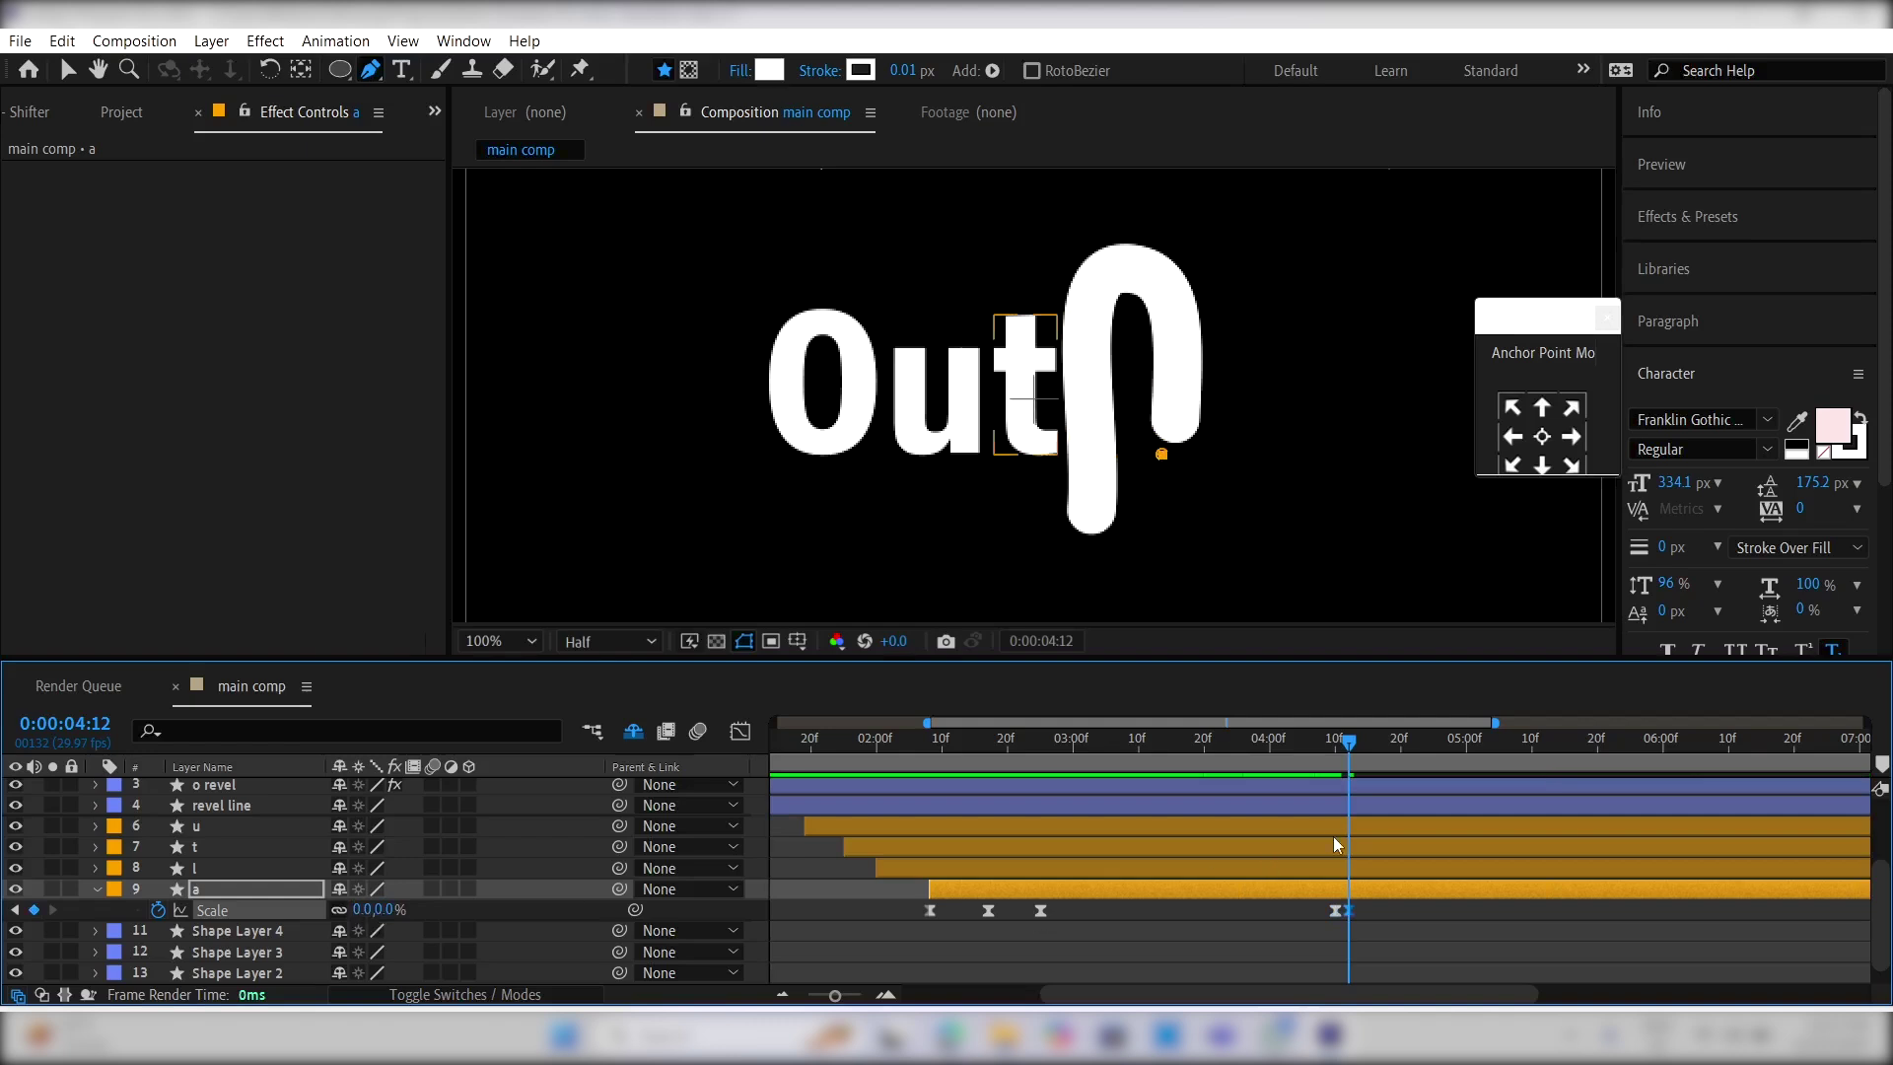
pyautogui.click(1276, 747)
pyautogui.press('space')
pyautogui.press('space')
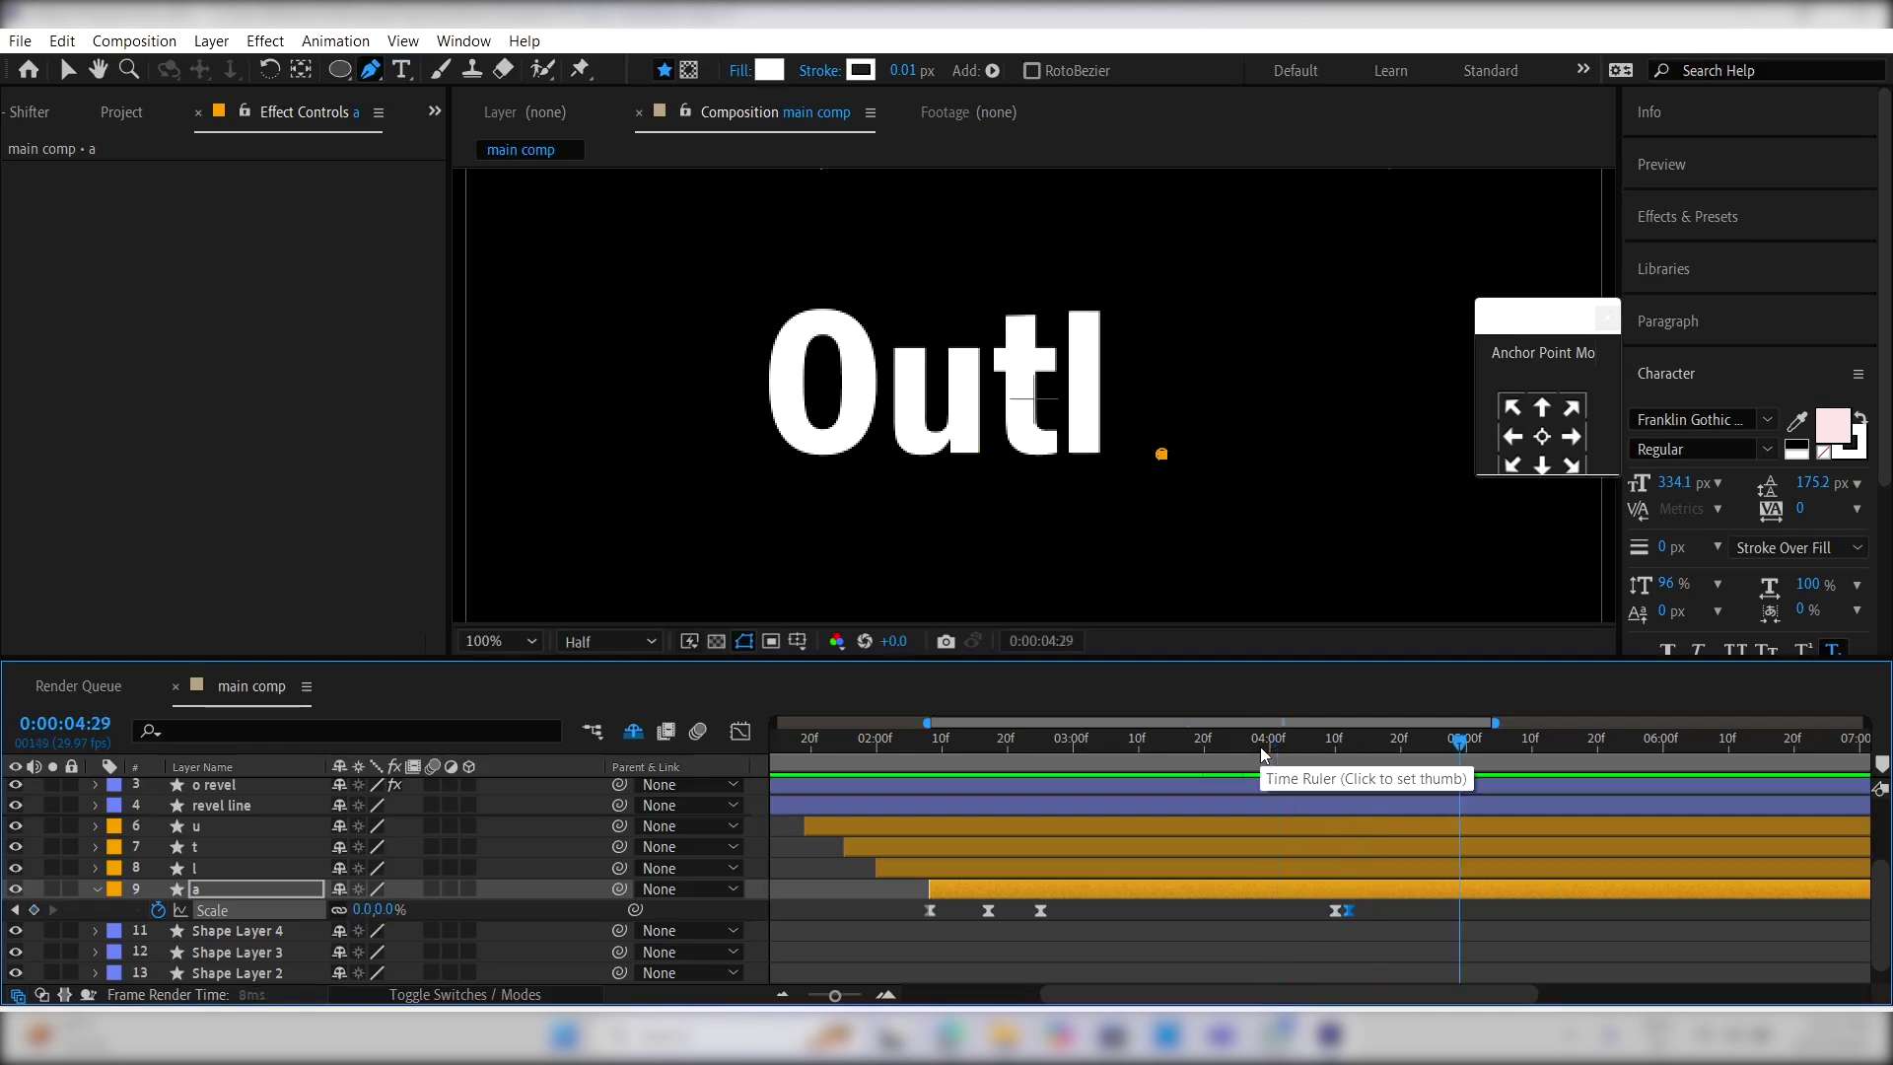
# Step: Copy the a layer's last two Scale keyframes to layers l, t and u, staggered from 0:00:04:12 to about 0:00:04:17 as the stroke passes
pyautogui.click(1334, 765)
pyautogui.moveTo(1377, 920); pyautogui.dragTo(1288, 918)
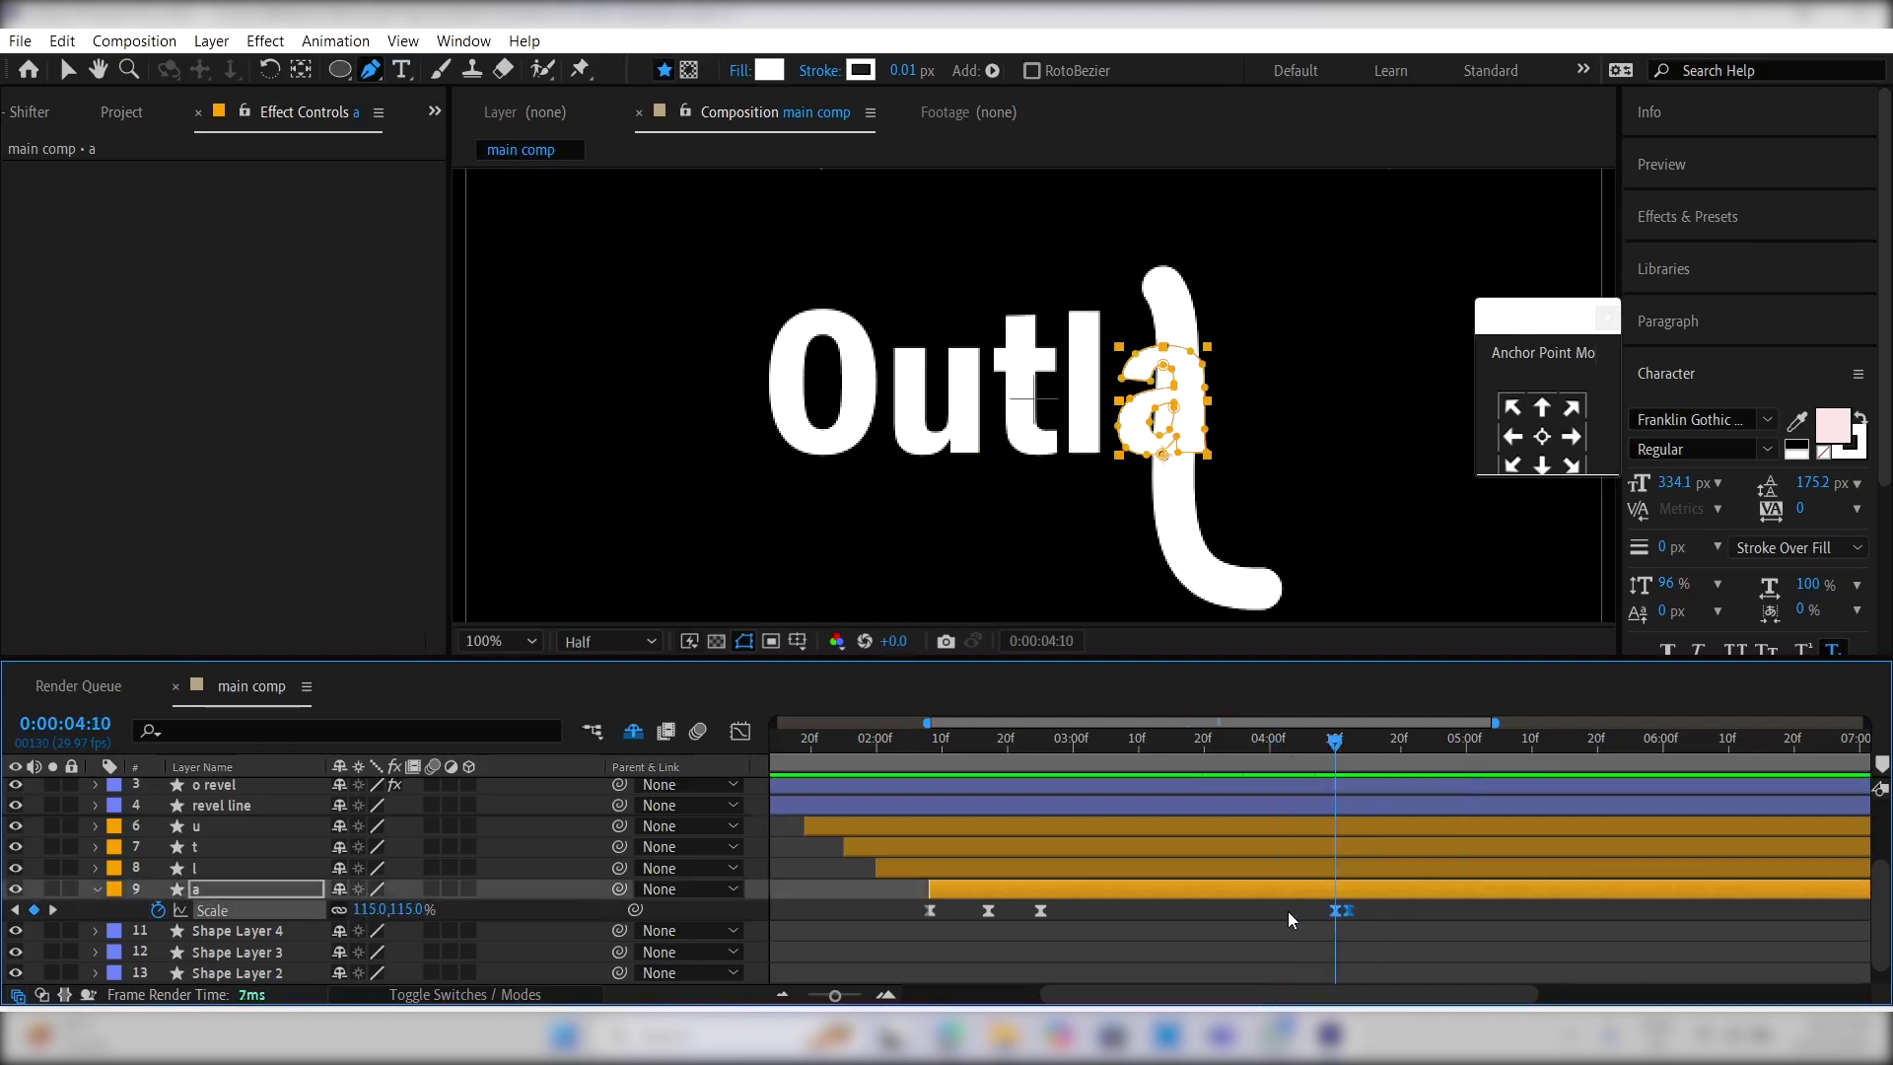
pyautogui.click(1347, 765)
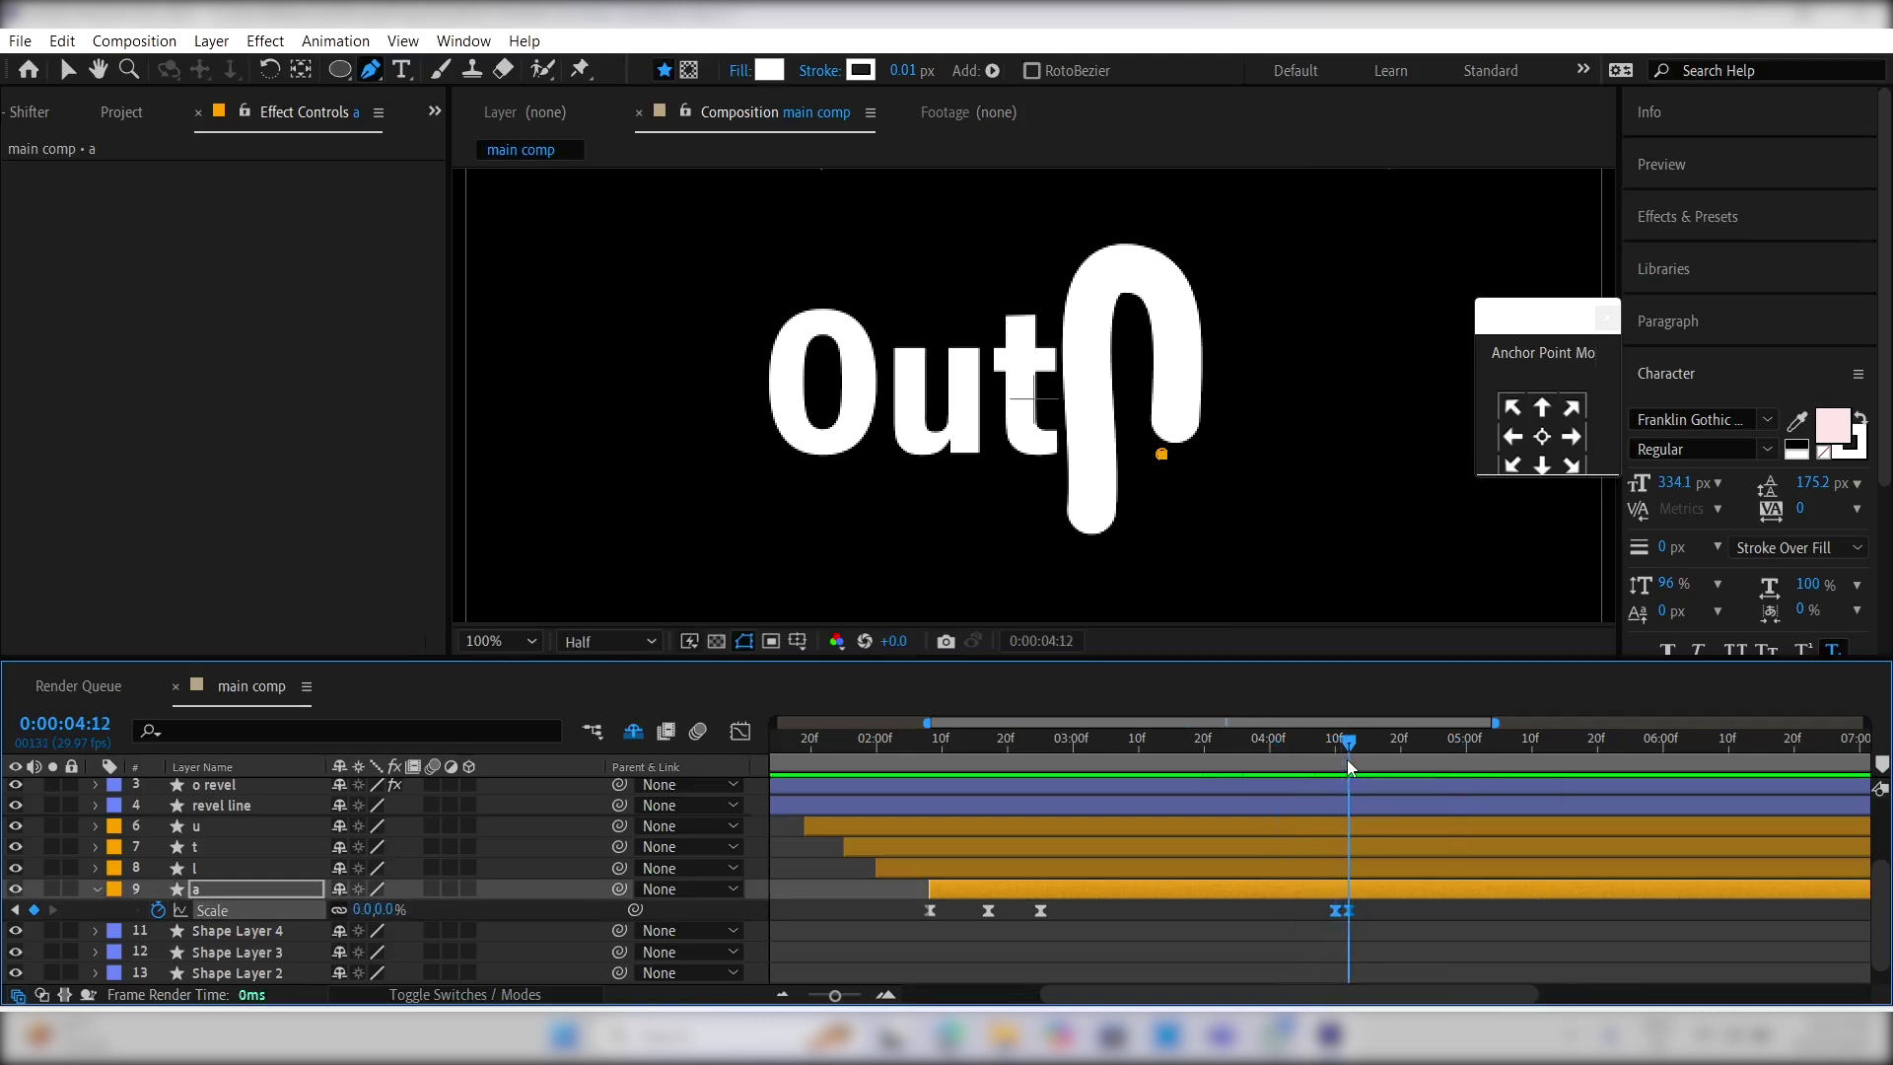
pyautogui.click(1352, 866)
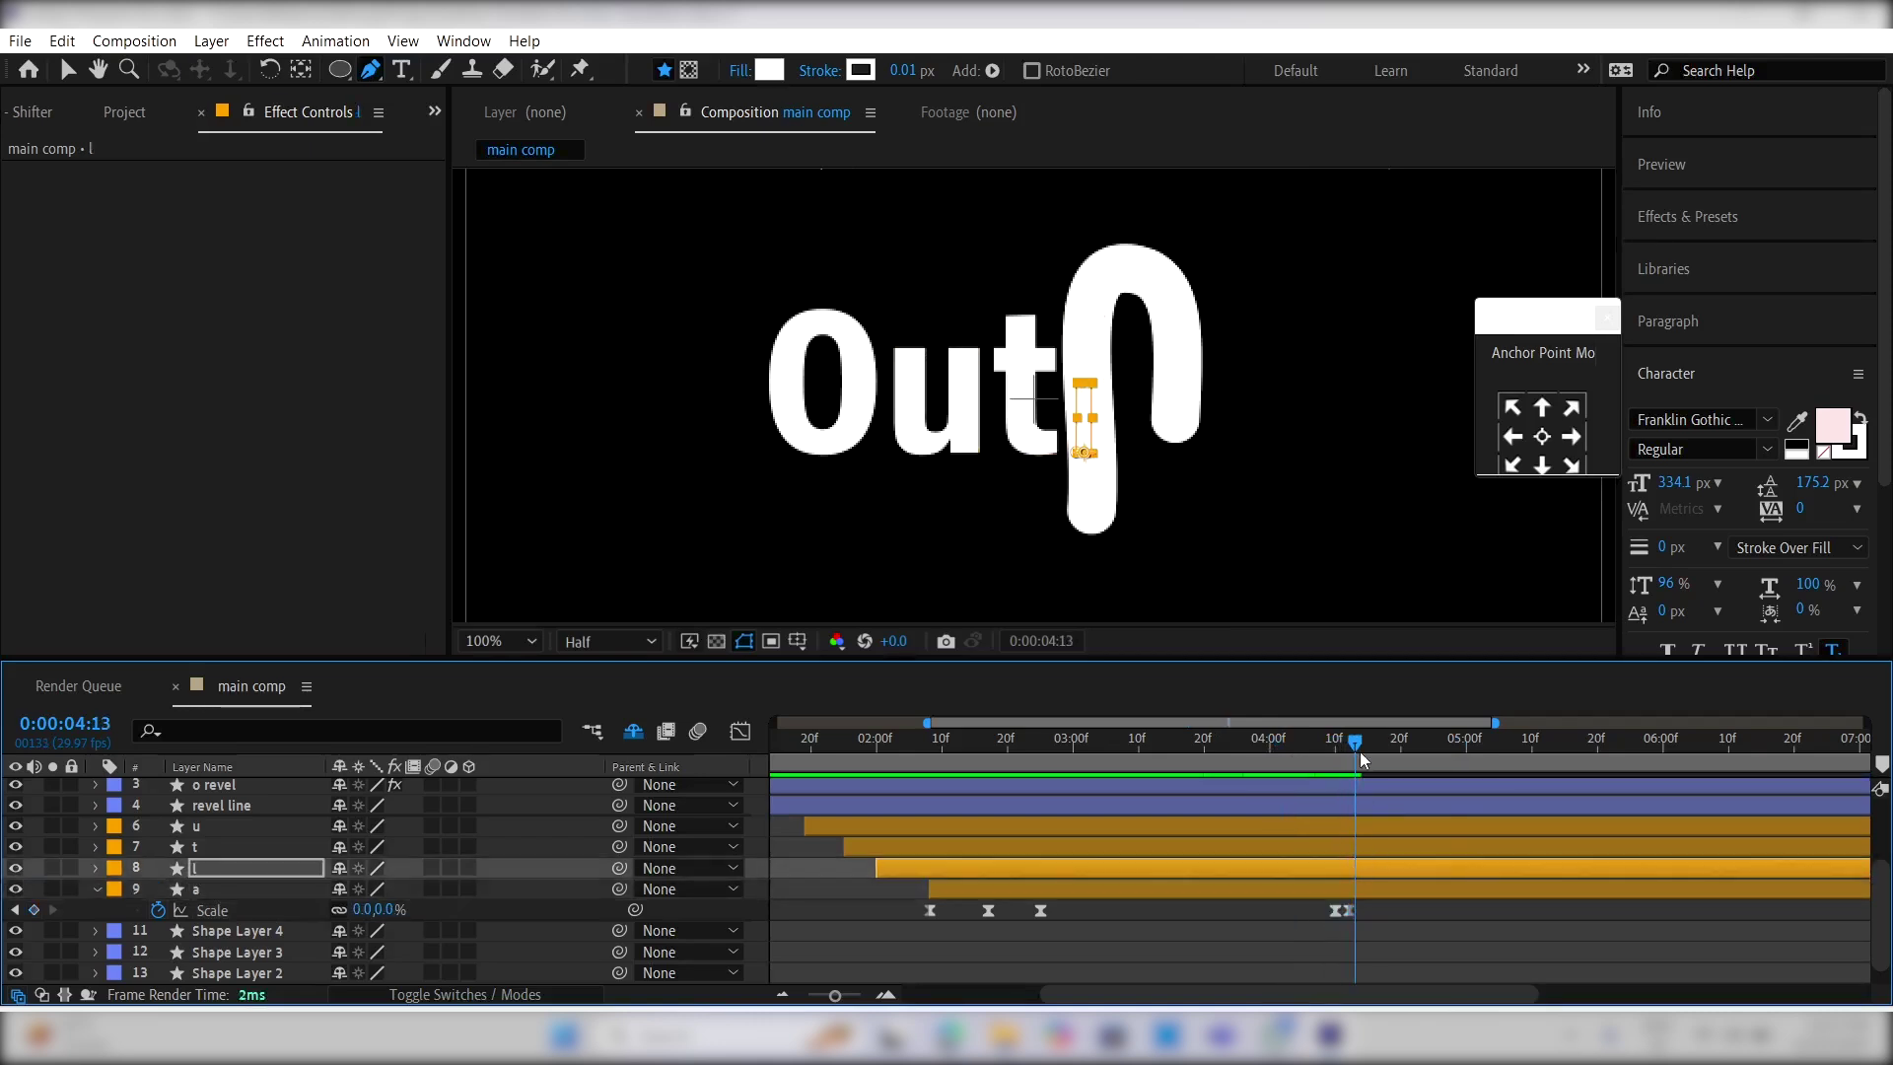
pyautogui.click(1372, 761)
pyautogui.click(1370, 845)
pyautogui.click(1380, 761)
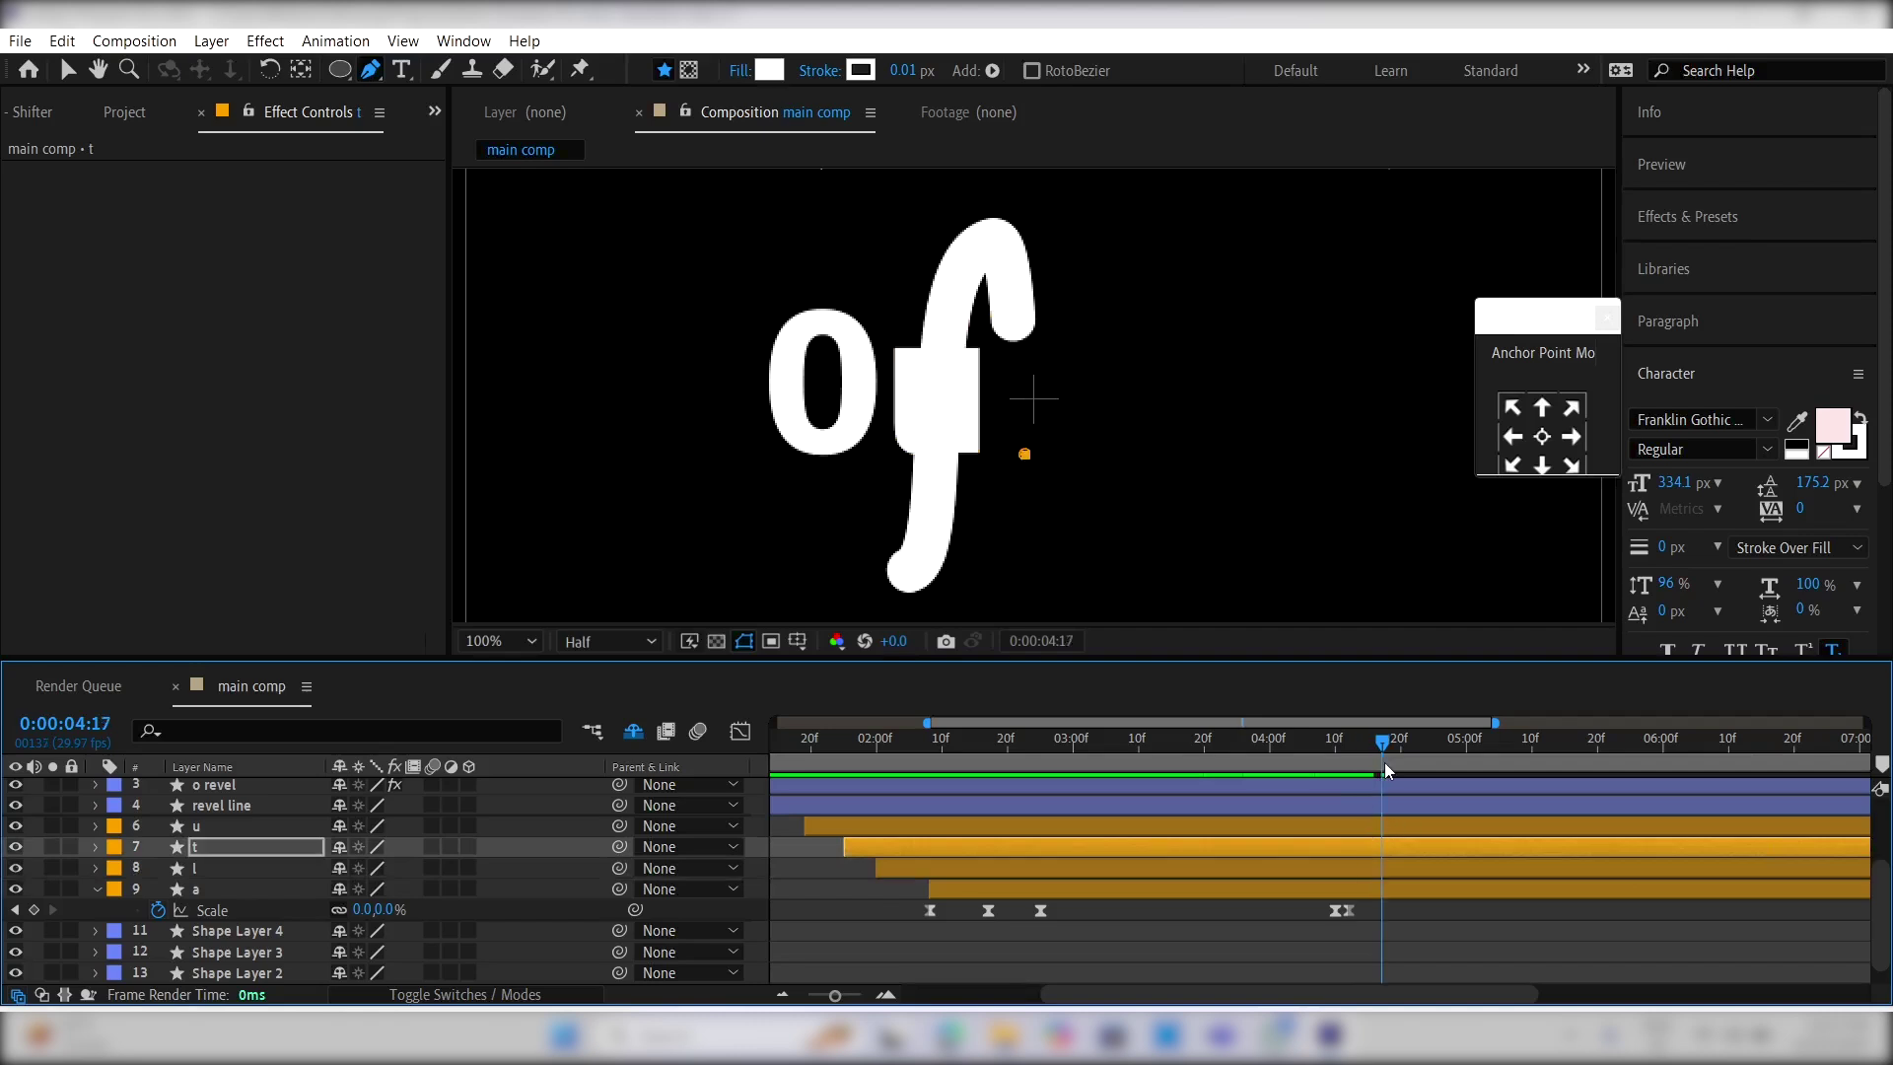
pyautogui.click(1388, 828)
pyautogui.press('pagedown')
pyautogui.press('pagedown')
pyautogui.press('pagedown')
pyautogui.press('pagedown')
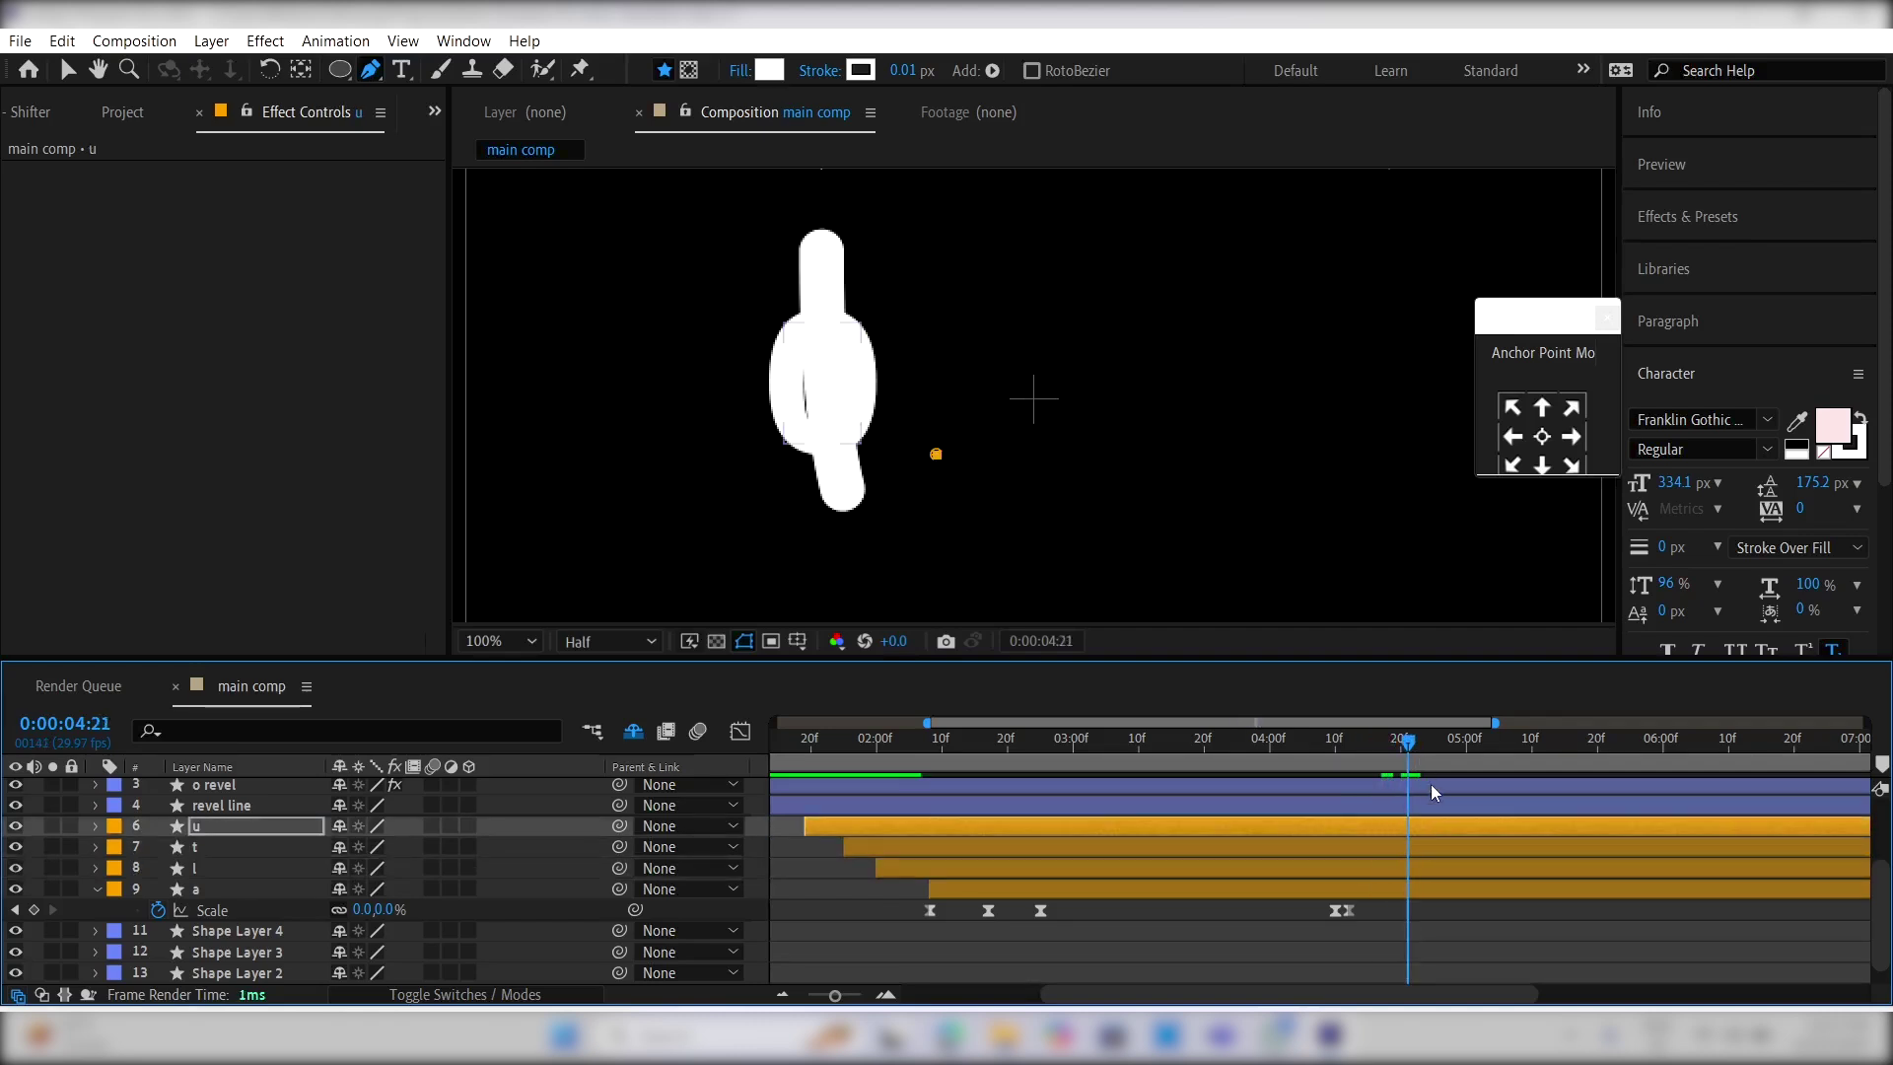
# Step: Hold o revel's End at 100% with a keyframe at 0:00:04:19, and paste its 0% keyframe at about 0:00:04:22
pyautogui.click(1311, 791)
pyautogui.press('u')
pyautogui.hscroll(-3, 1311, 812)
pyautogui.hscroll(3, 1311, 812)
pyautogui.press('pageup')
pyautogui.press('pageup')
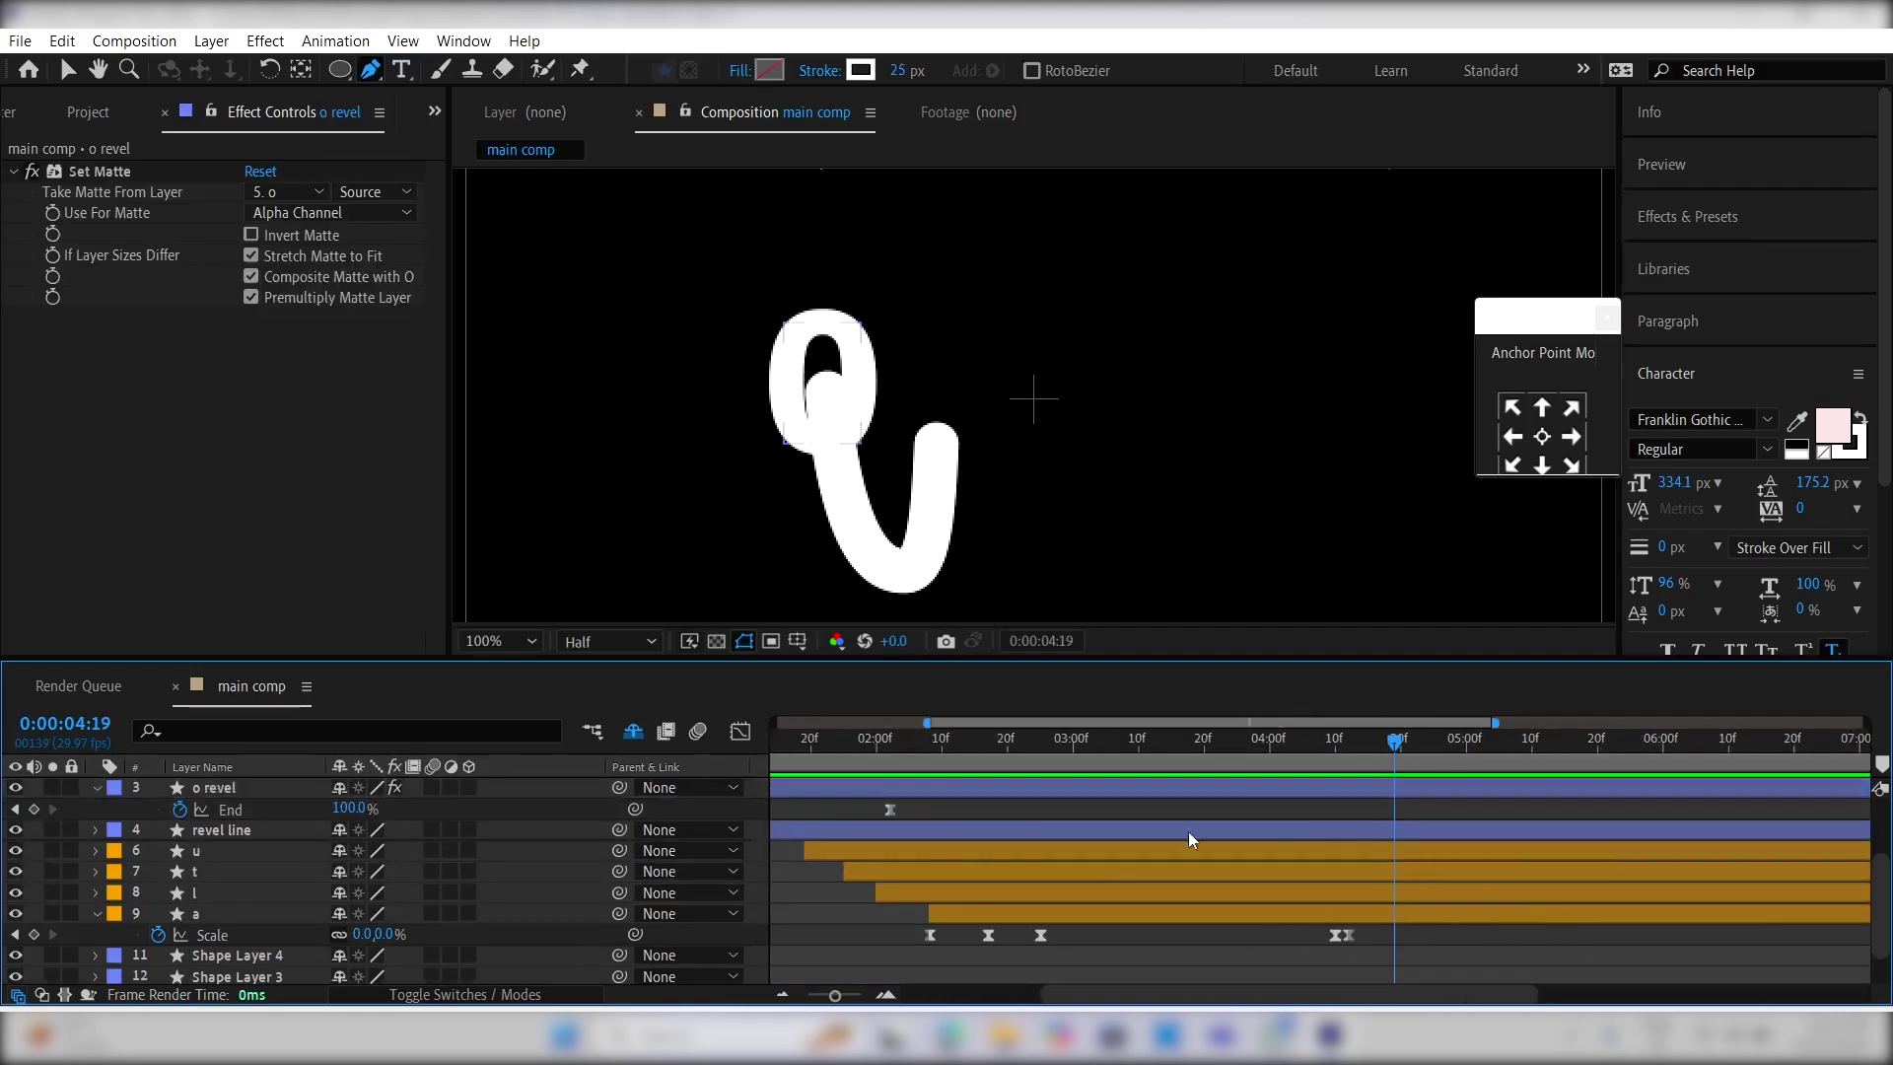
pyautogui.click(35, 809)
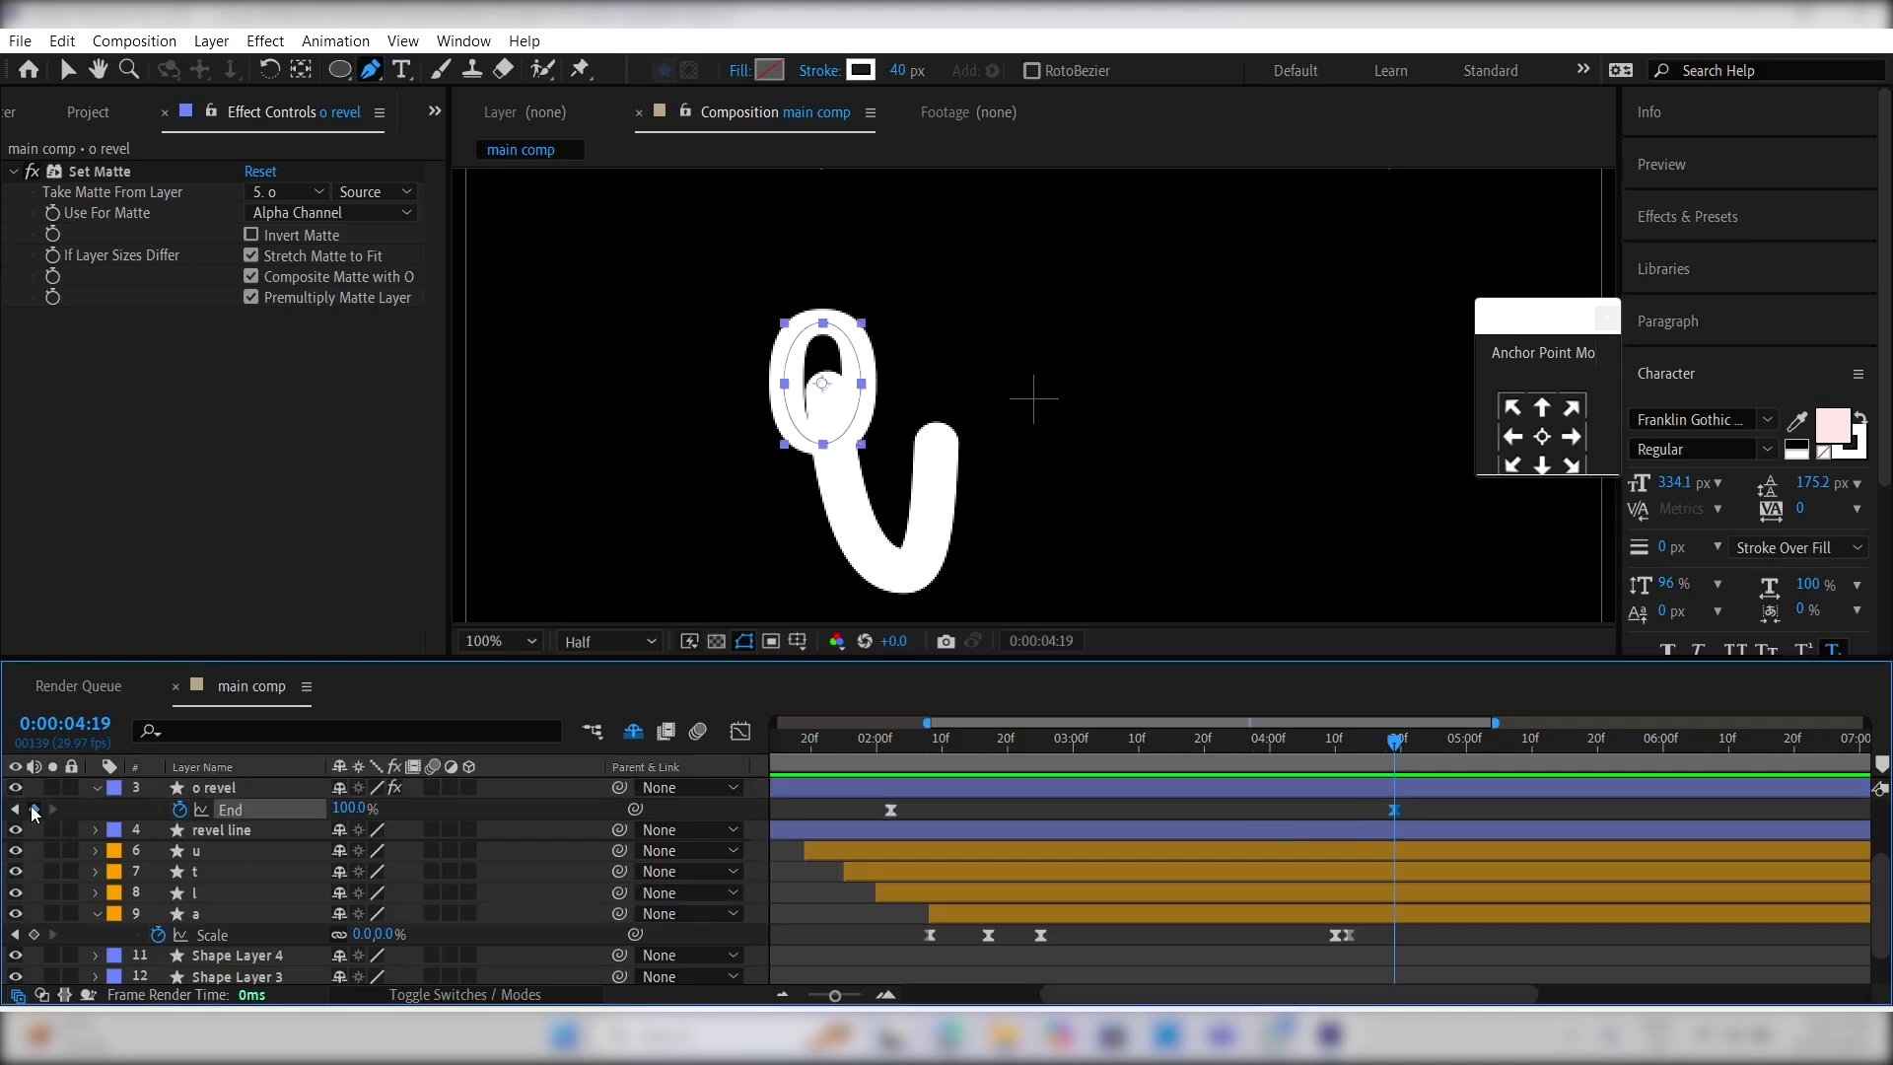
pyautogui.hscroll(-3, 1139, 800)
pyautogui.click(1013, 809)
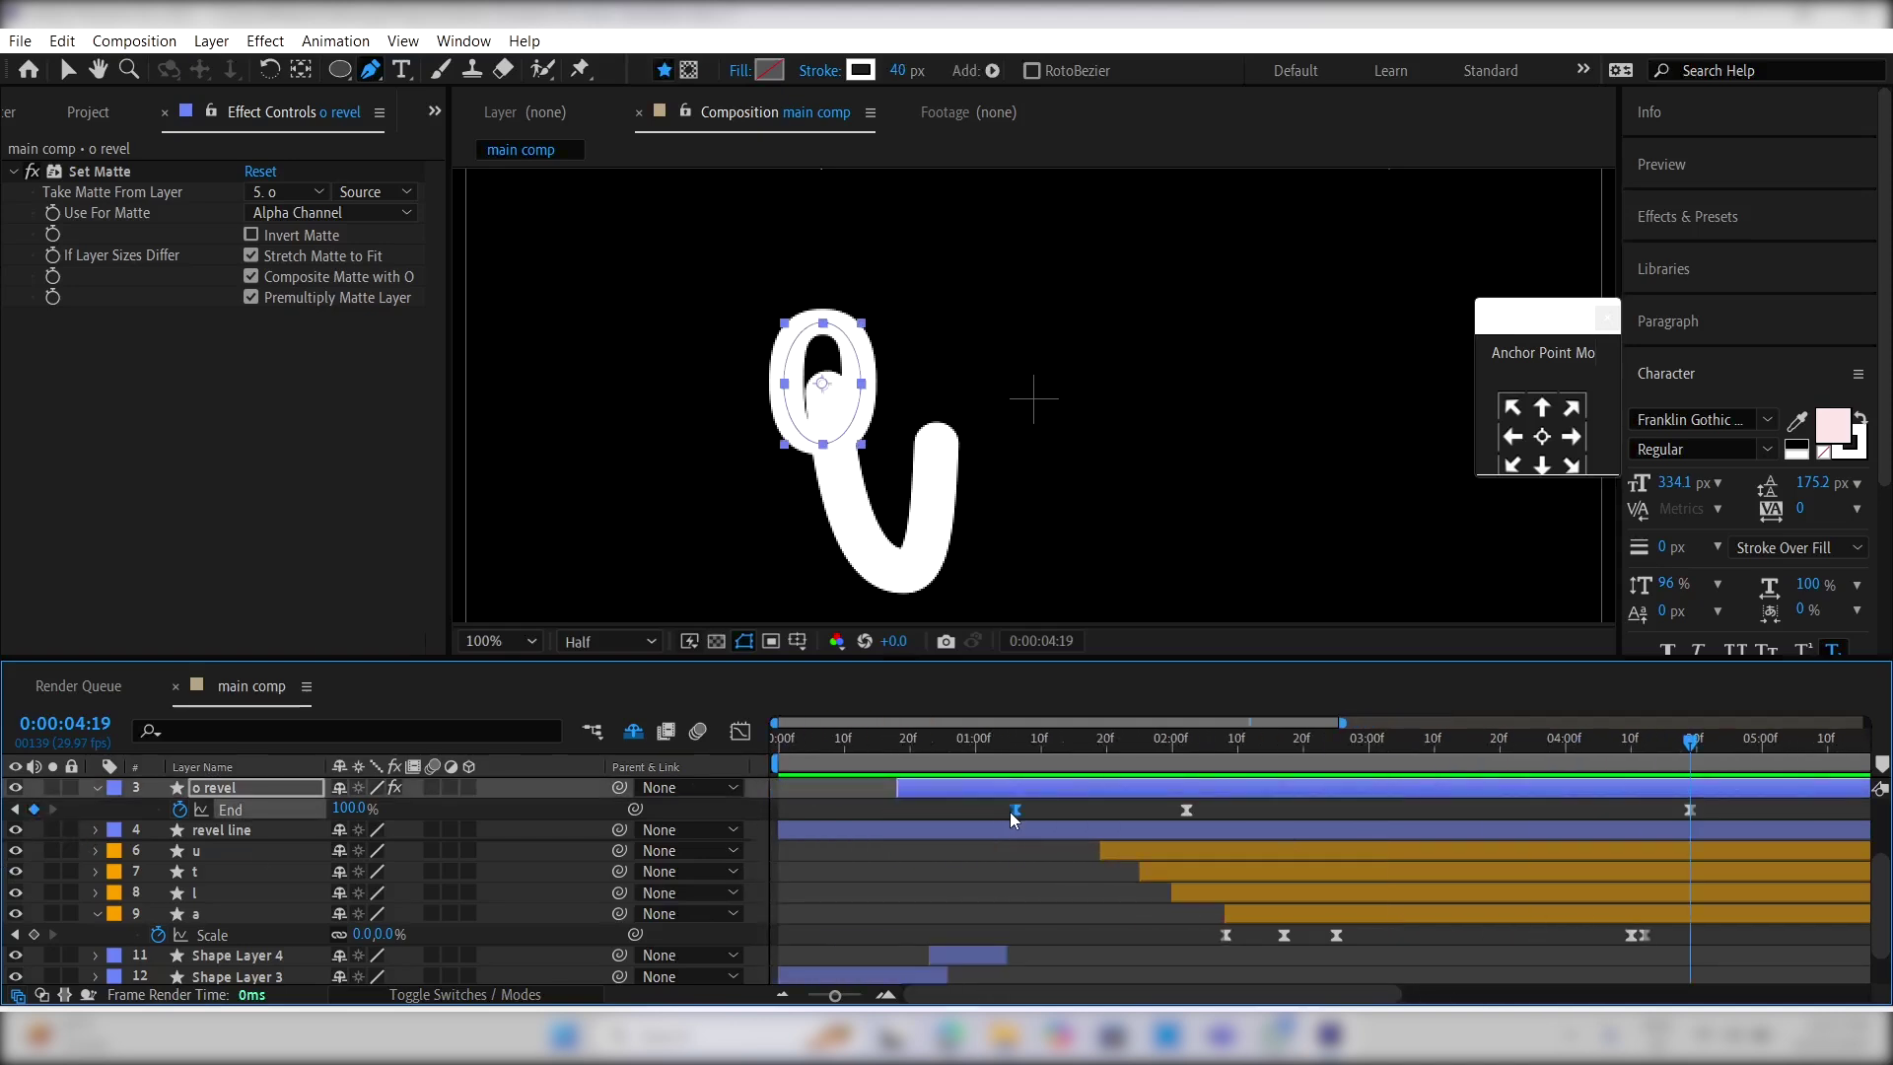
pyautogui.hscroll(3, 1495, 860)
pyautogui.moveTo(1548, 753); pyautogui.dragTo(1561, 753)
pyautogui.hotkey('ctrl', 'v')
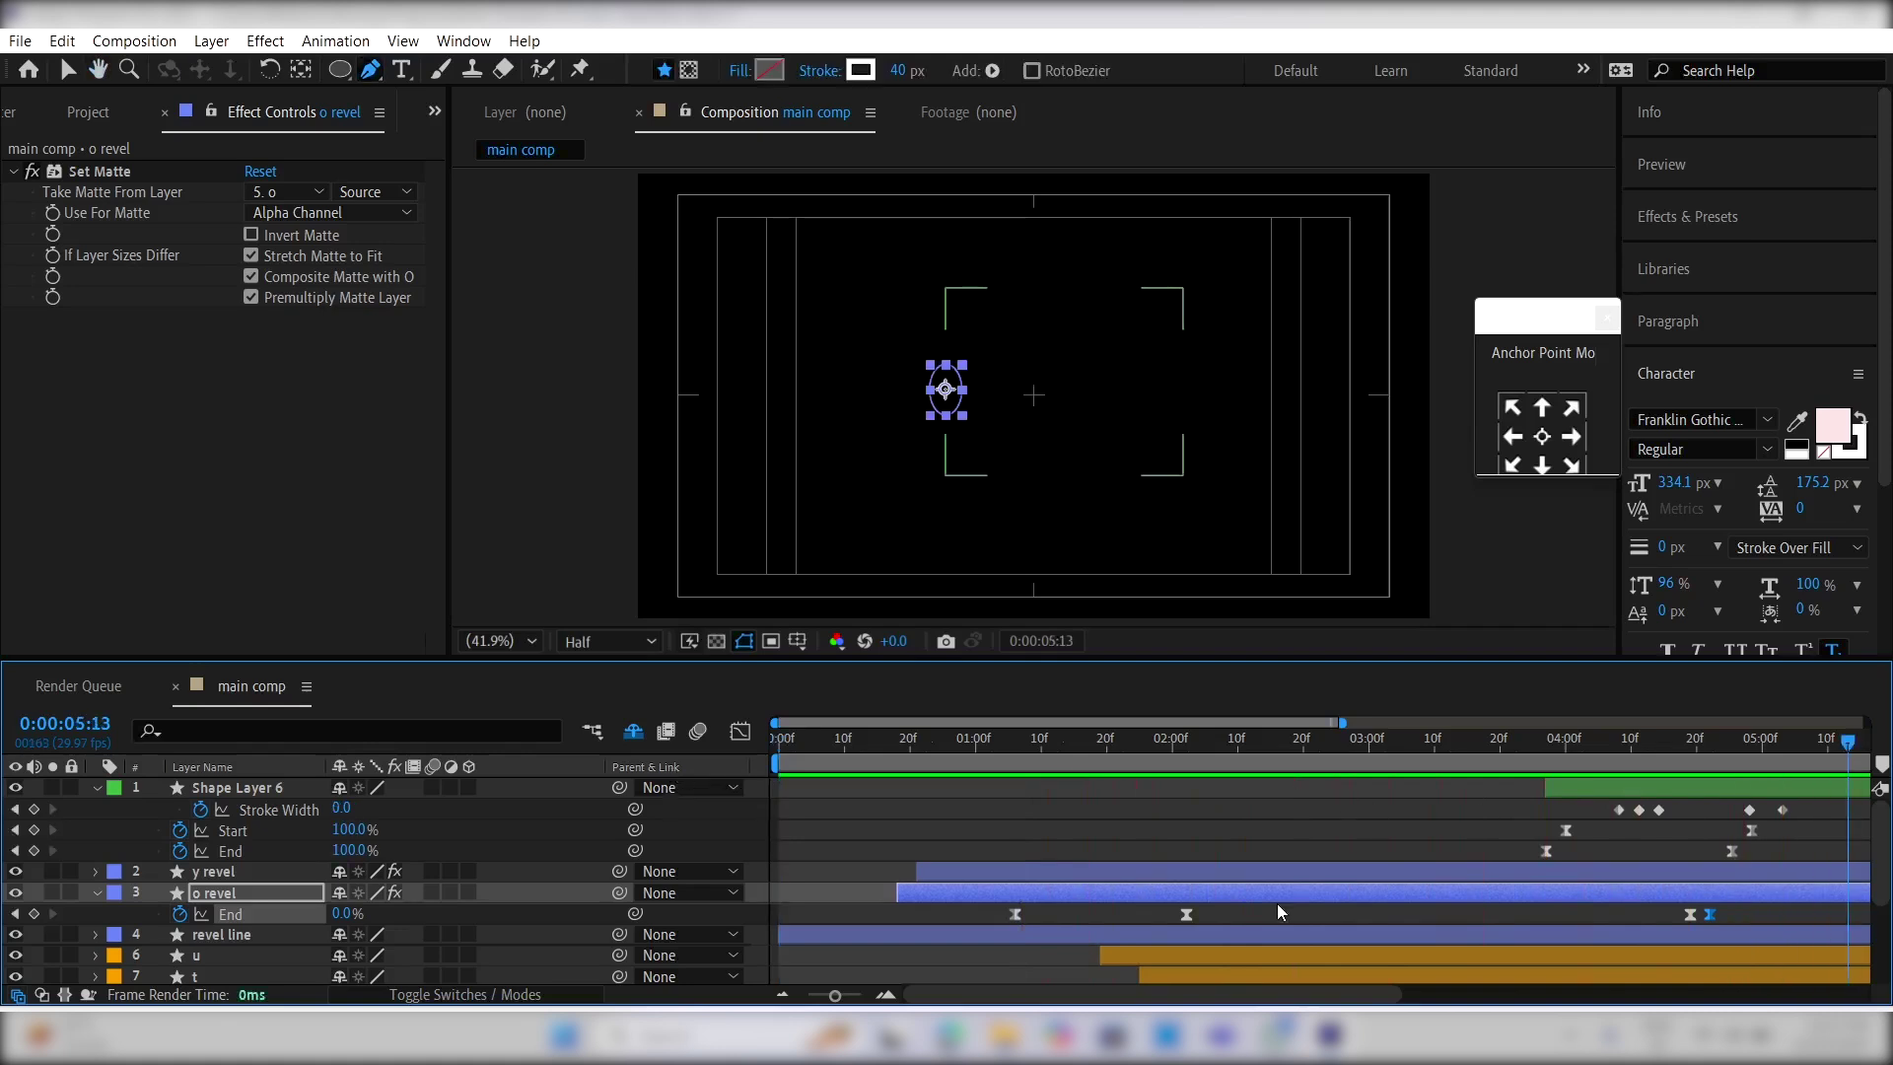
pyautogui.click(1132, 915)
# Step: Enable motion blur for the letter layers u, t, l and a
pyautogui.hscroll(3, 938, 937)
pyautogui.scroll(-3, 939, 936)
pyautogui.click(1042, 872)
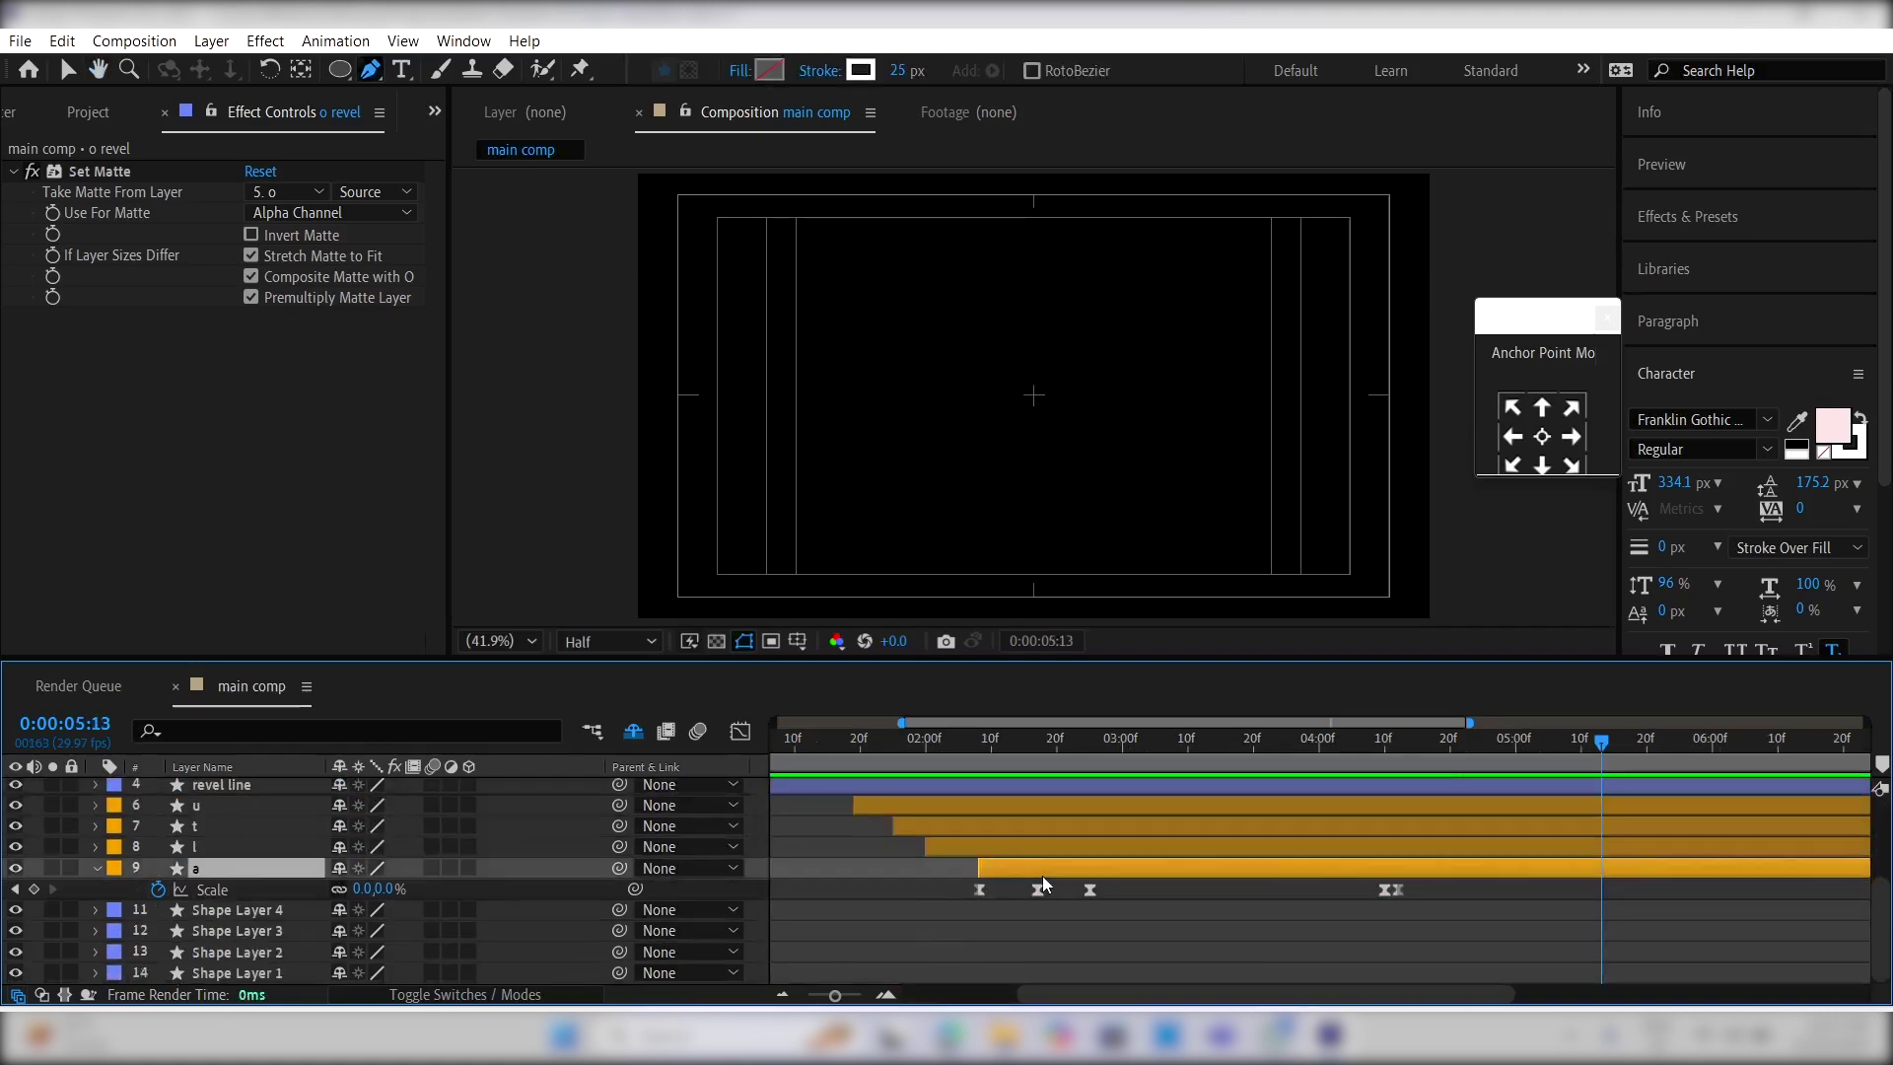
pyautogui.keyDown('shift'); pyautogui.click(1028, 806); pyautogui.keyUp('shift')
pyautogui.click(431, 808)
pyautogui.click(1271, 887)
pyautogui.scroll(3, 1270, 888)
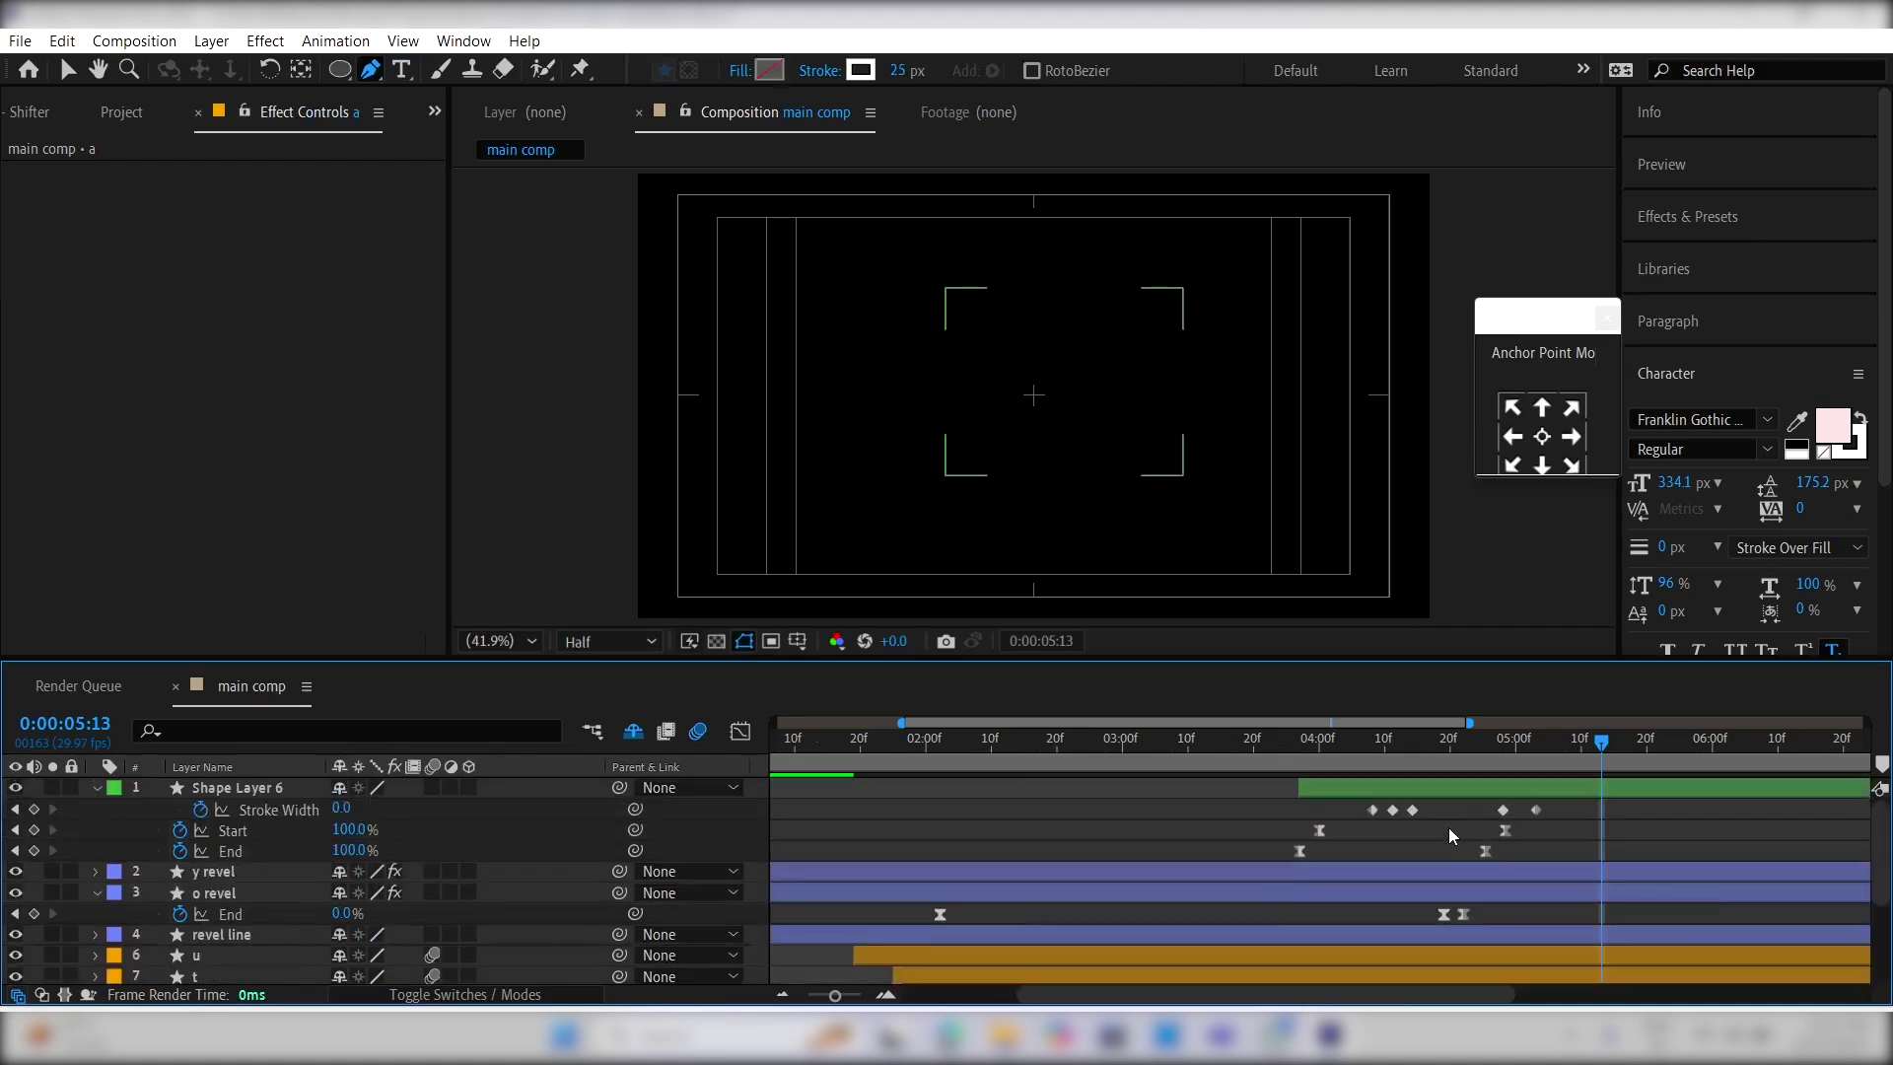
# Step: Duplicate Shape Layer 6 and change the stroke color of the lower copy to blue, hex 0843BE
pyautogui.moveTo(1425, 760)
pyautogui.mouseDown()
pyautogui.moveTo(1402, 759)
pyautogui.moveTo(1431, 757)
pyautogui.mouseUp()
pyautogui.click(1427, 790)
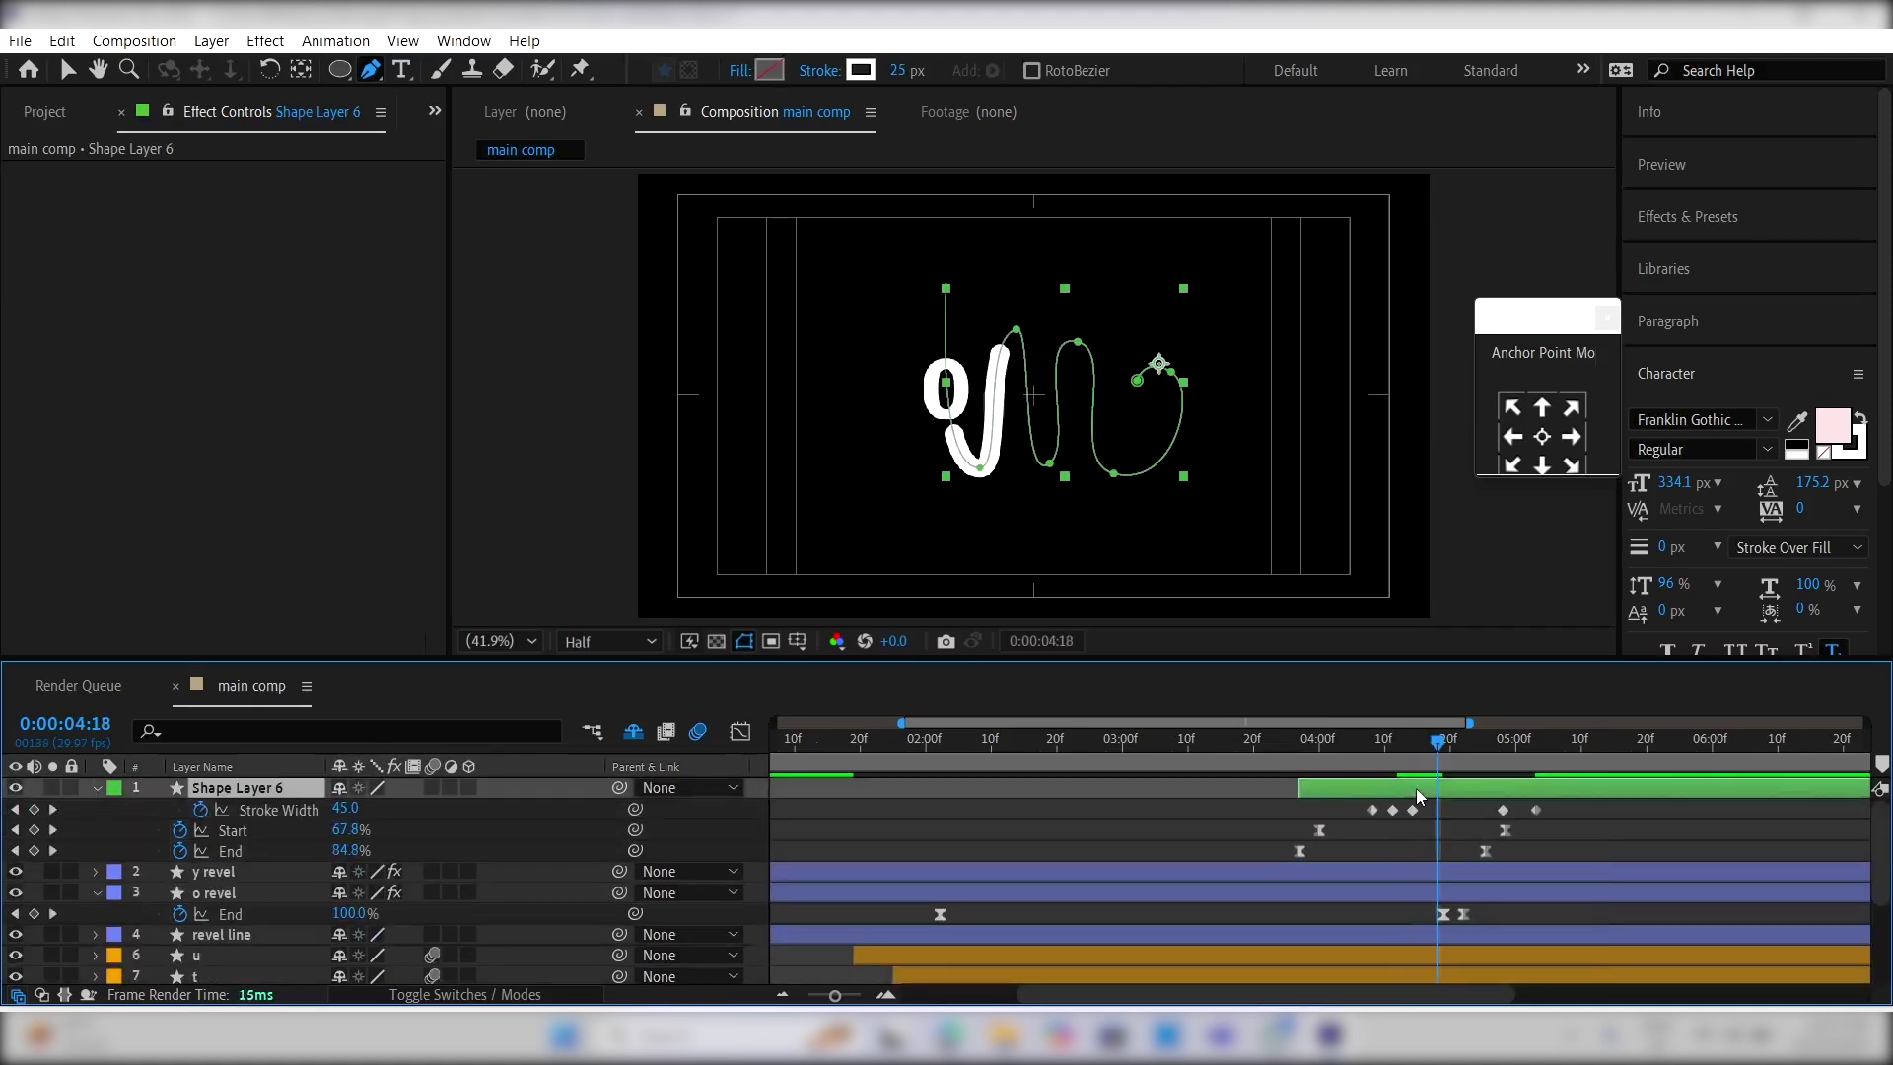
pyautogui.hotkey('ctrl', 'd')
pyautogui.press('.')
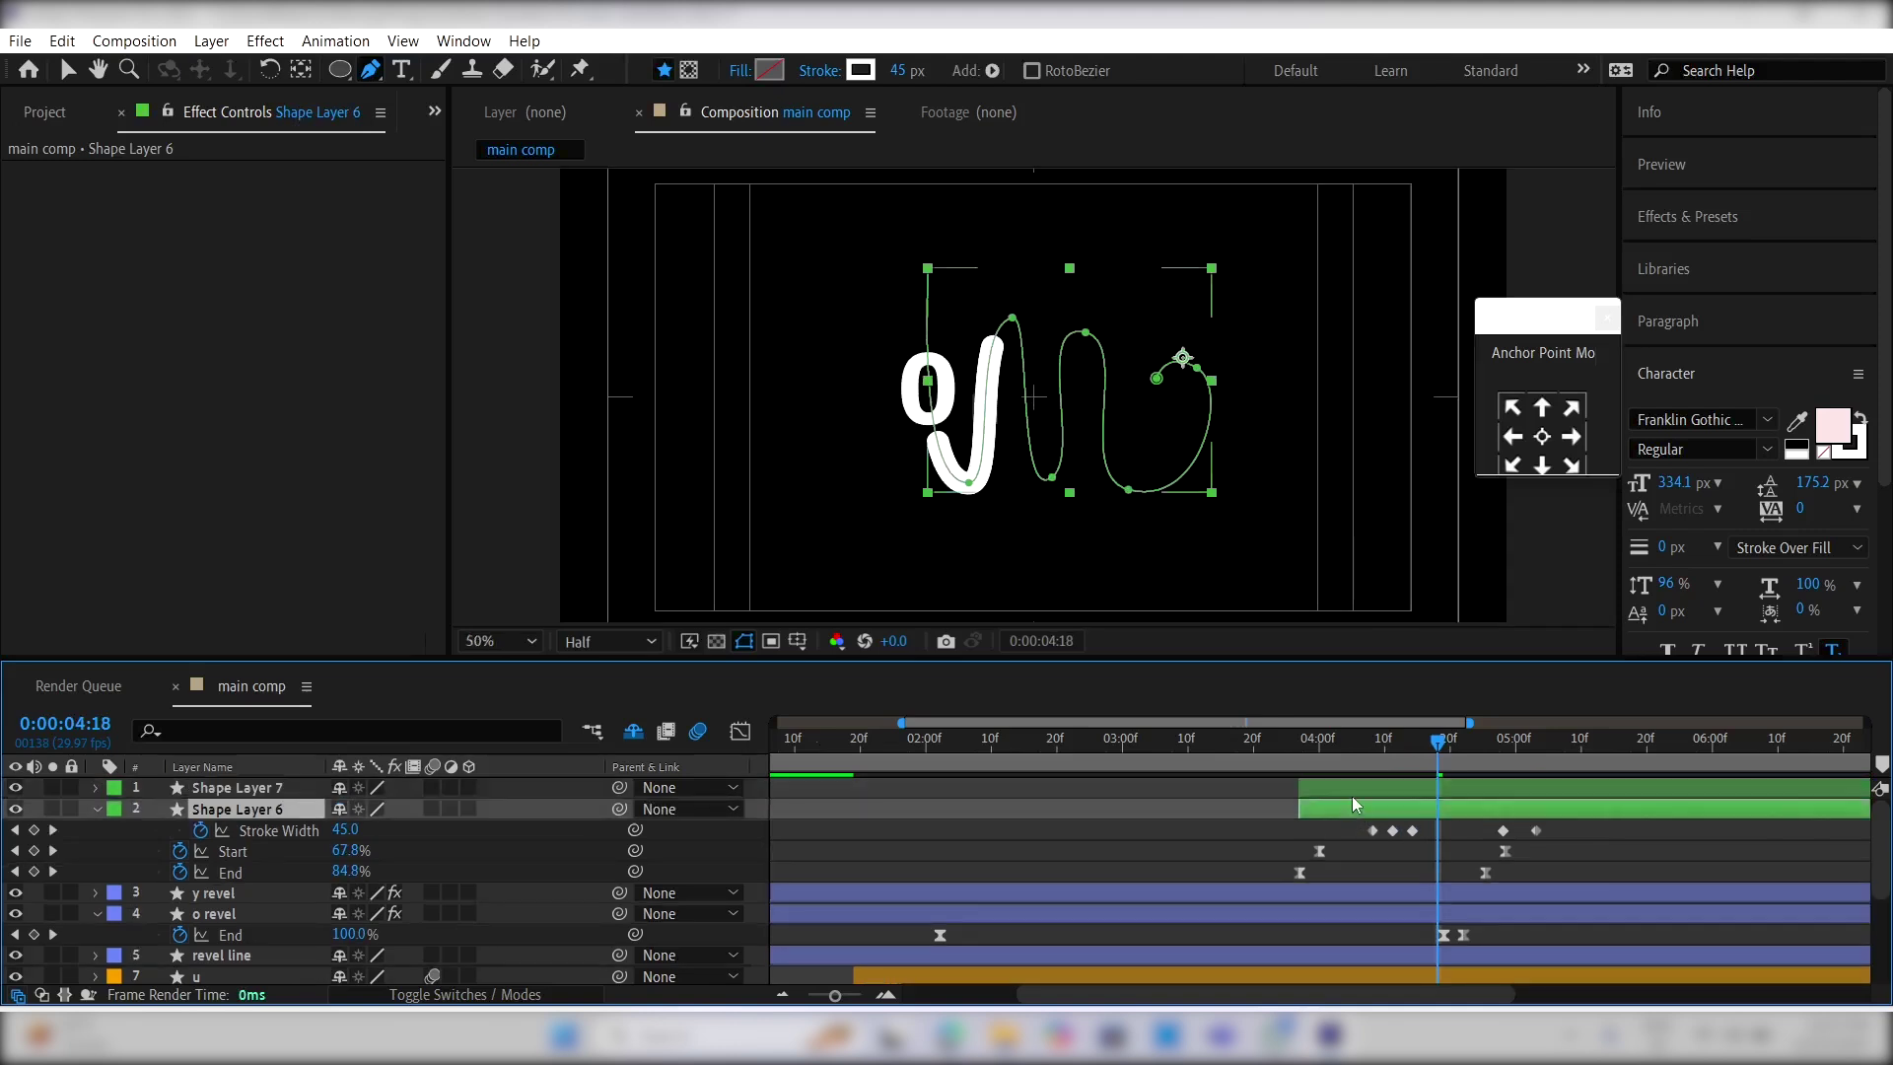
pyautogui.click(854, 78)
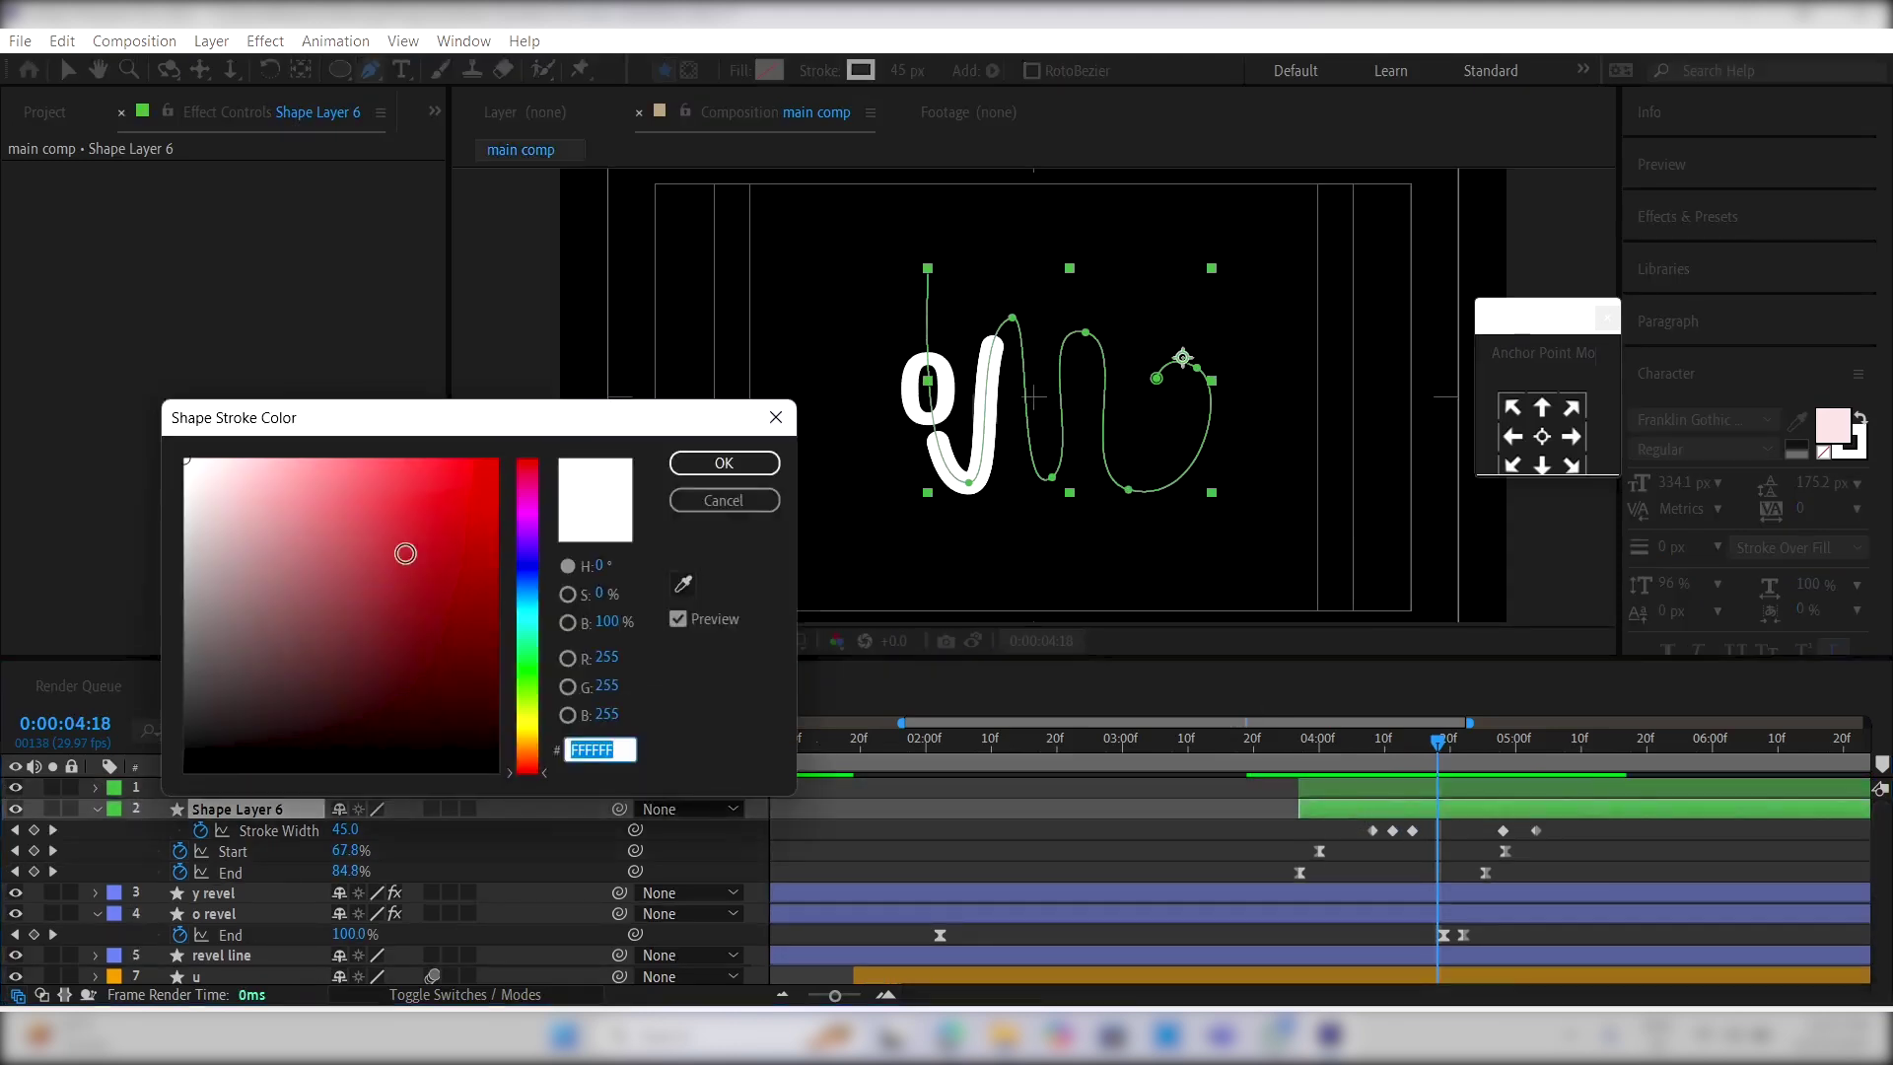
pyautogui.click(522, 581)
pyautogui.click(488, 545)
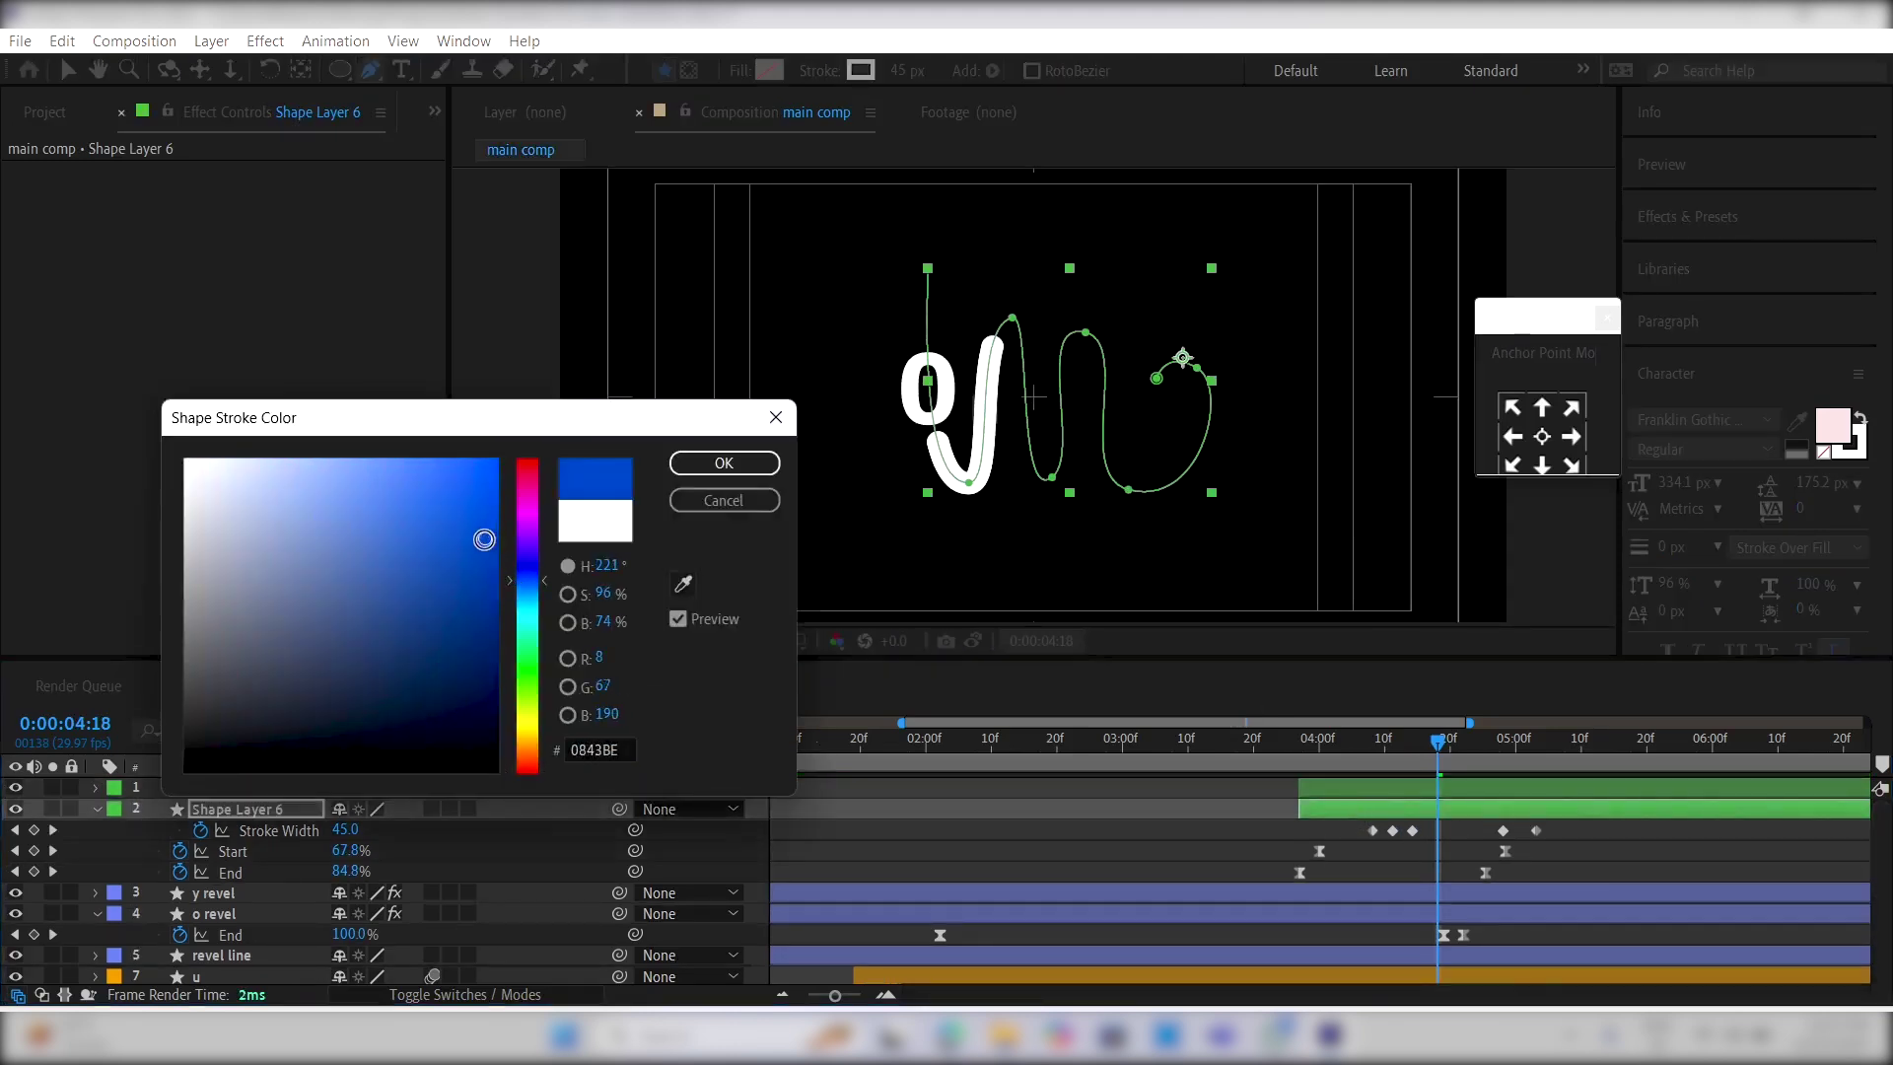
pyautogui.click(723, 462)
pyautogui.click(1376, 872)
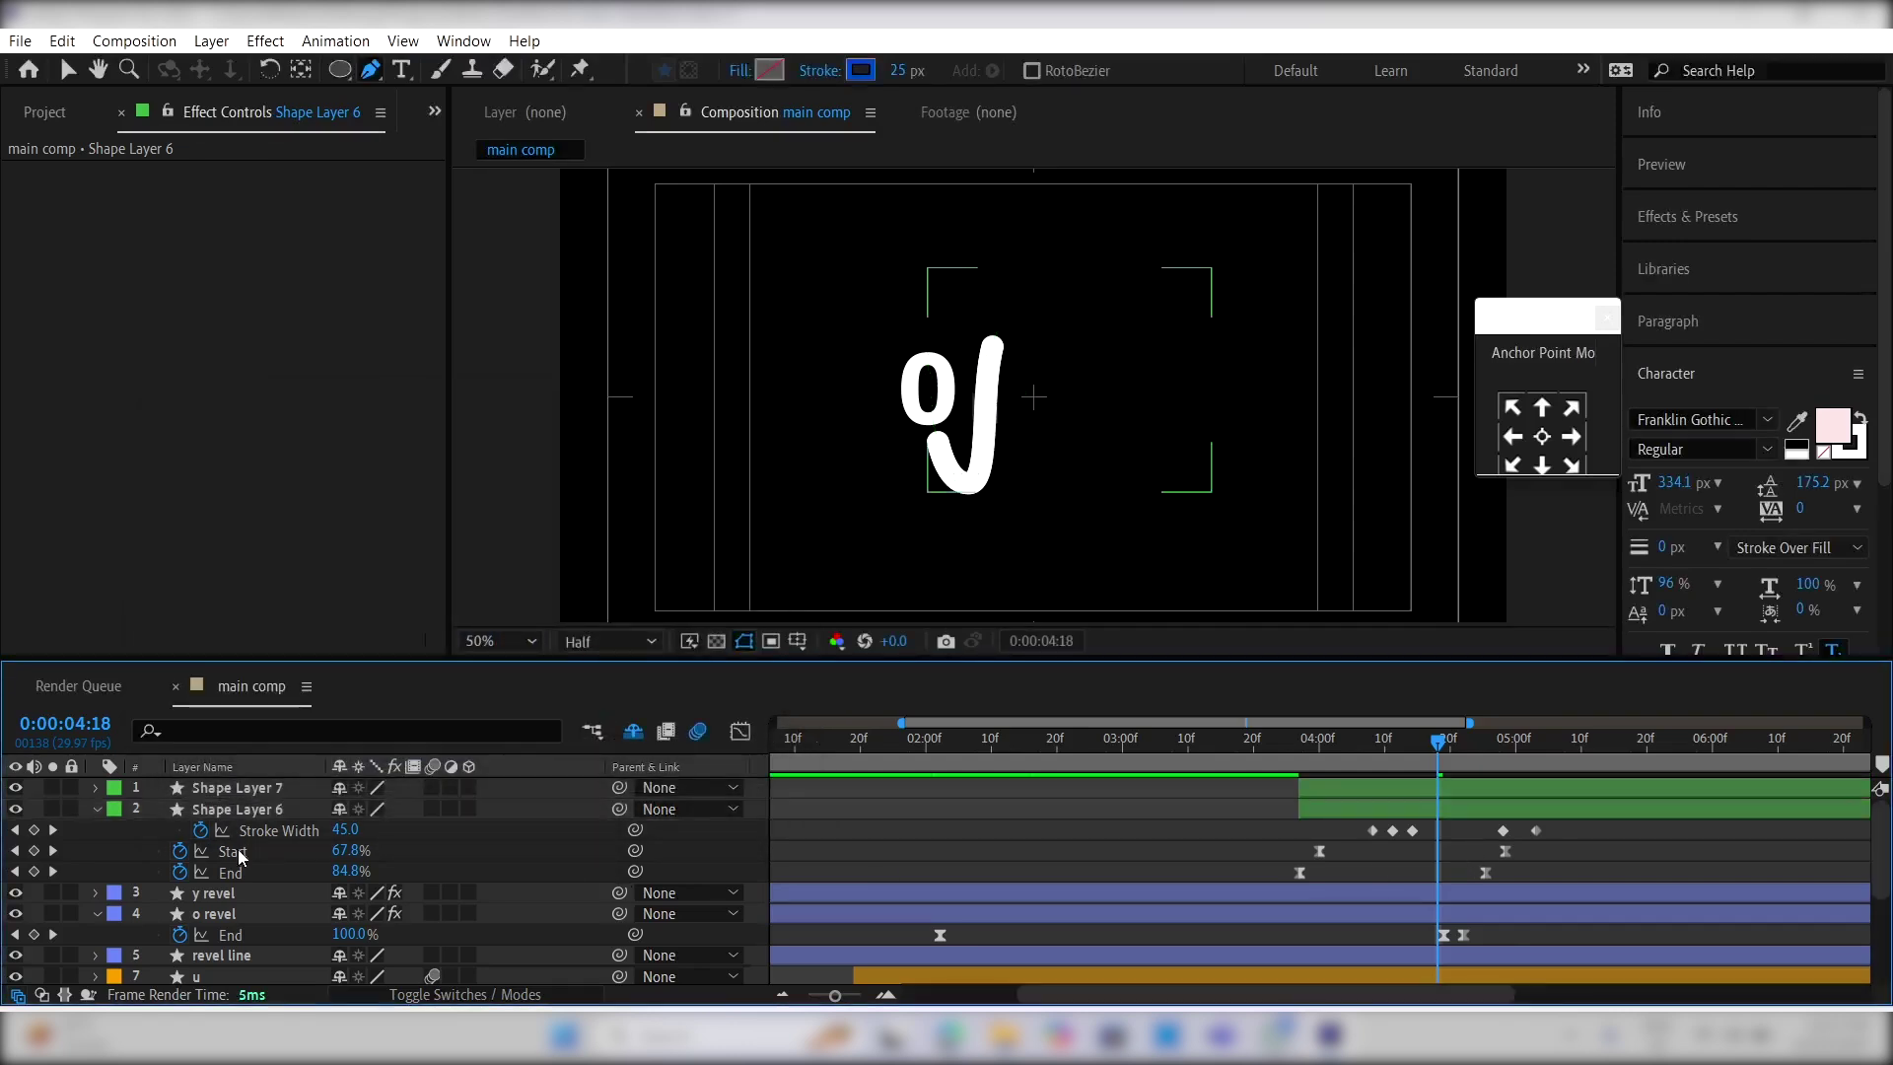
# Step: Keyframe the blue Shape Layer 6's Start and End at 0:00:04:18, delete their final keyframes, and shift the layer one frame later
pyautogui.click(34, 851)
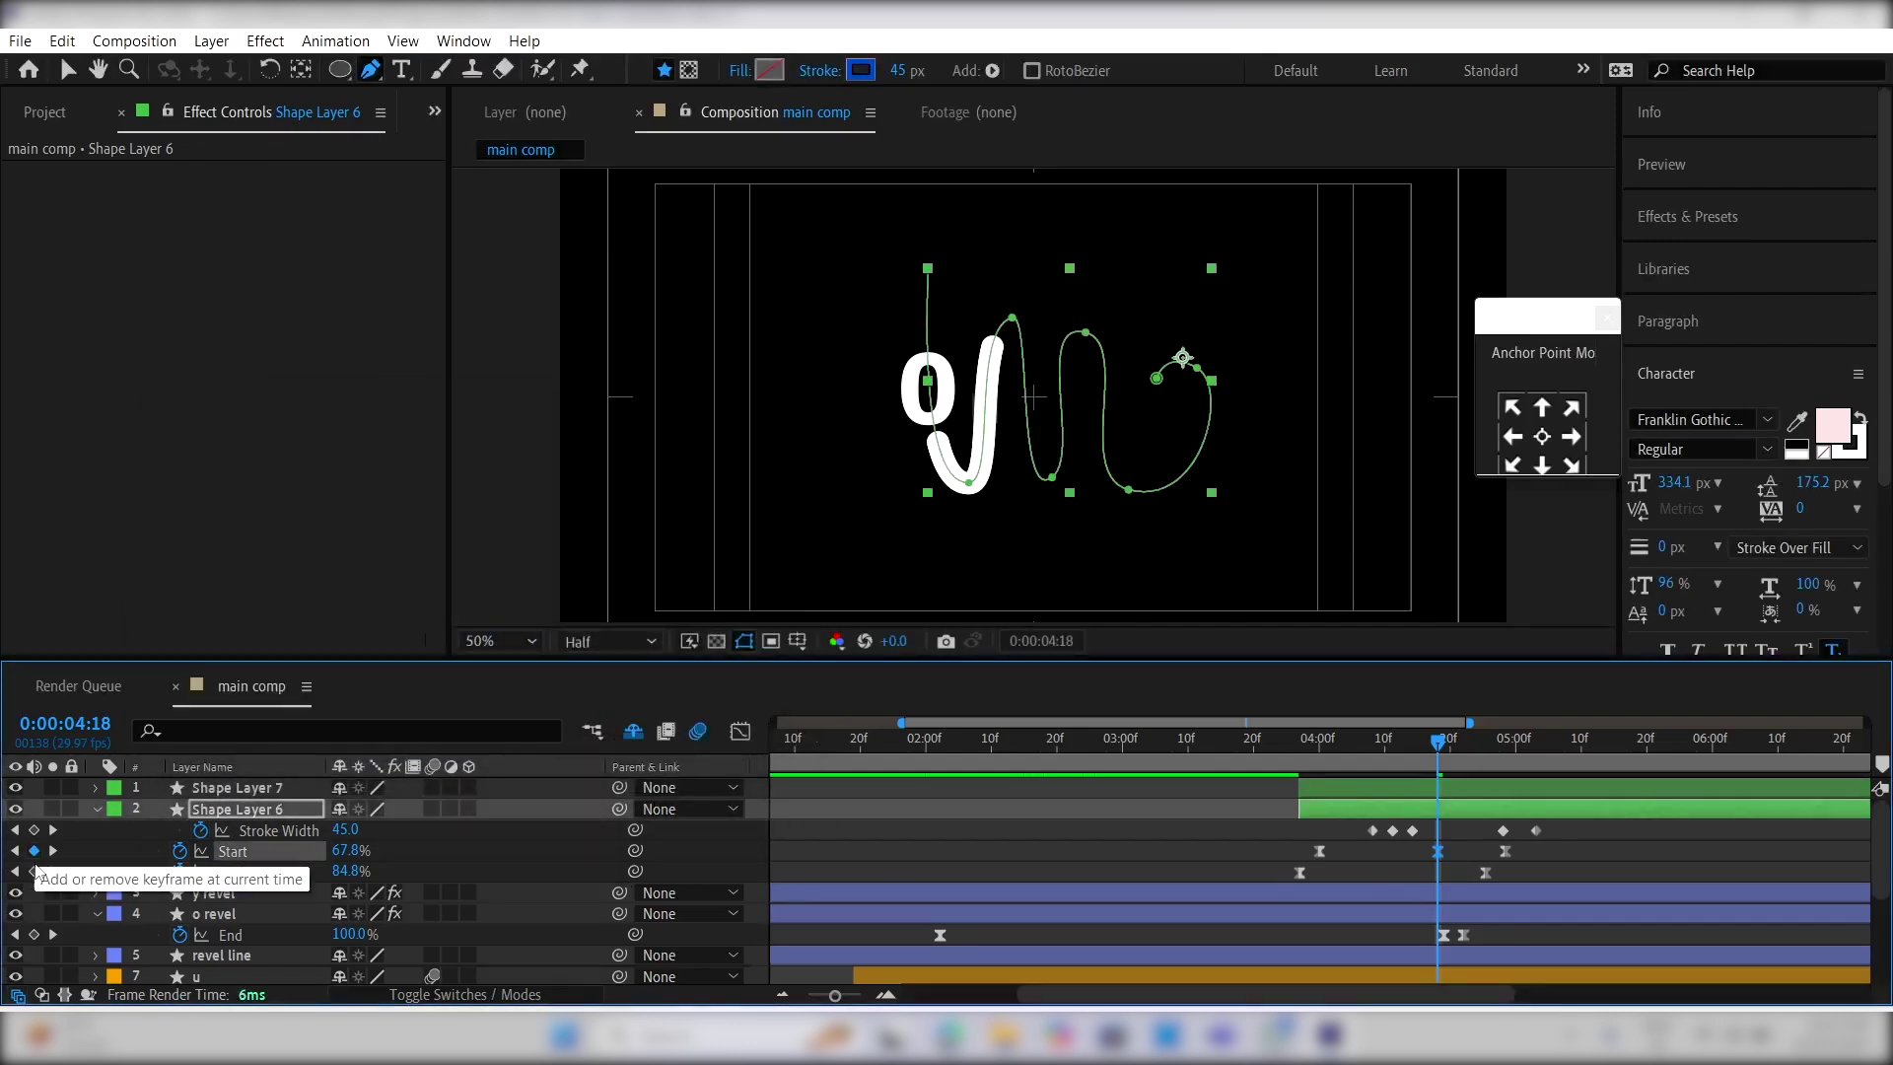
pyautogui.click(34, 871)
pyautogui.moveTo(1512, 857); pyautogui.dragTo(1481, 875)
pyautogui.press('Delete')
pyautogui.moveTo(1357, 808); pyautogui.dragTo(1363, 808)
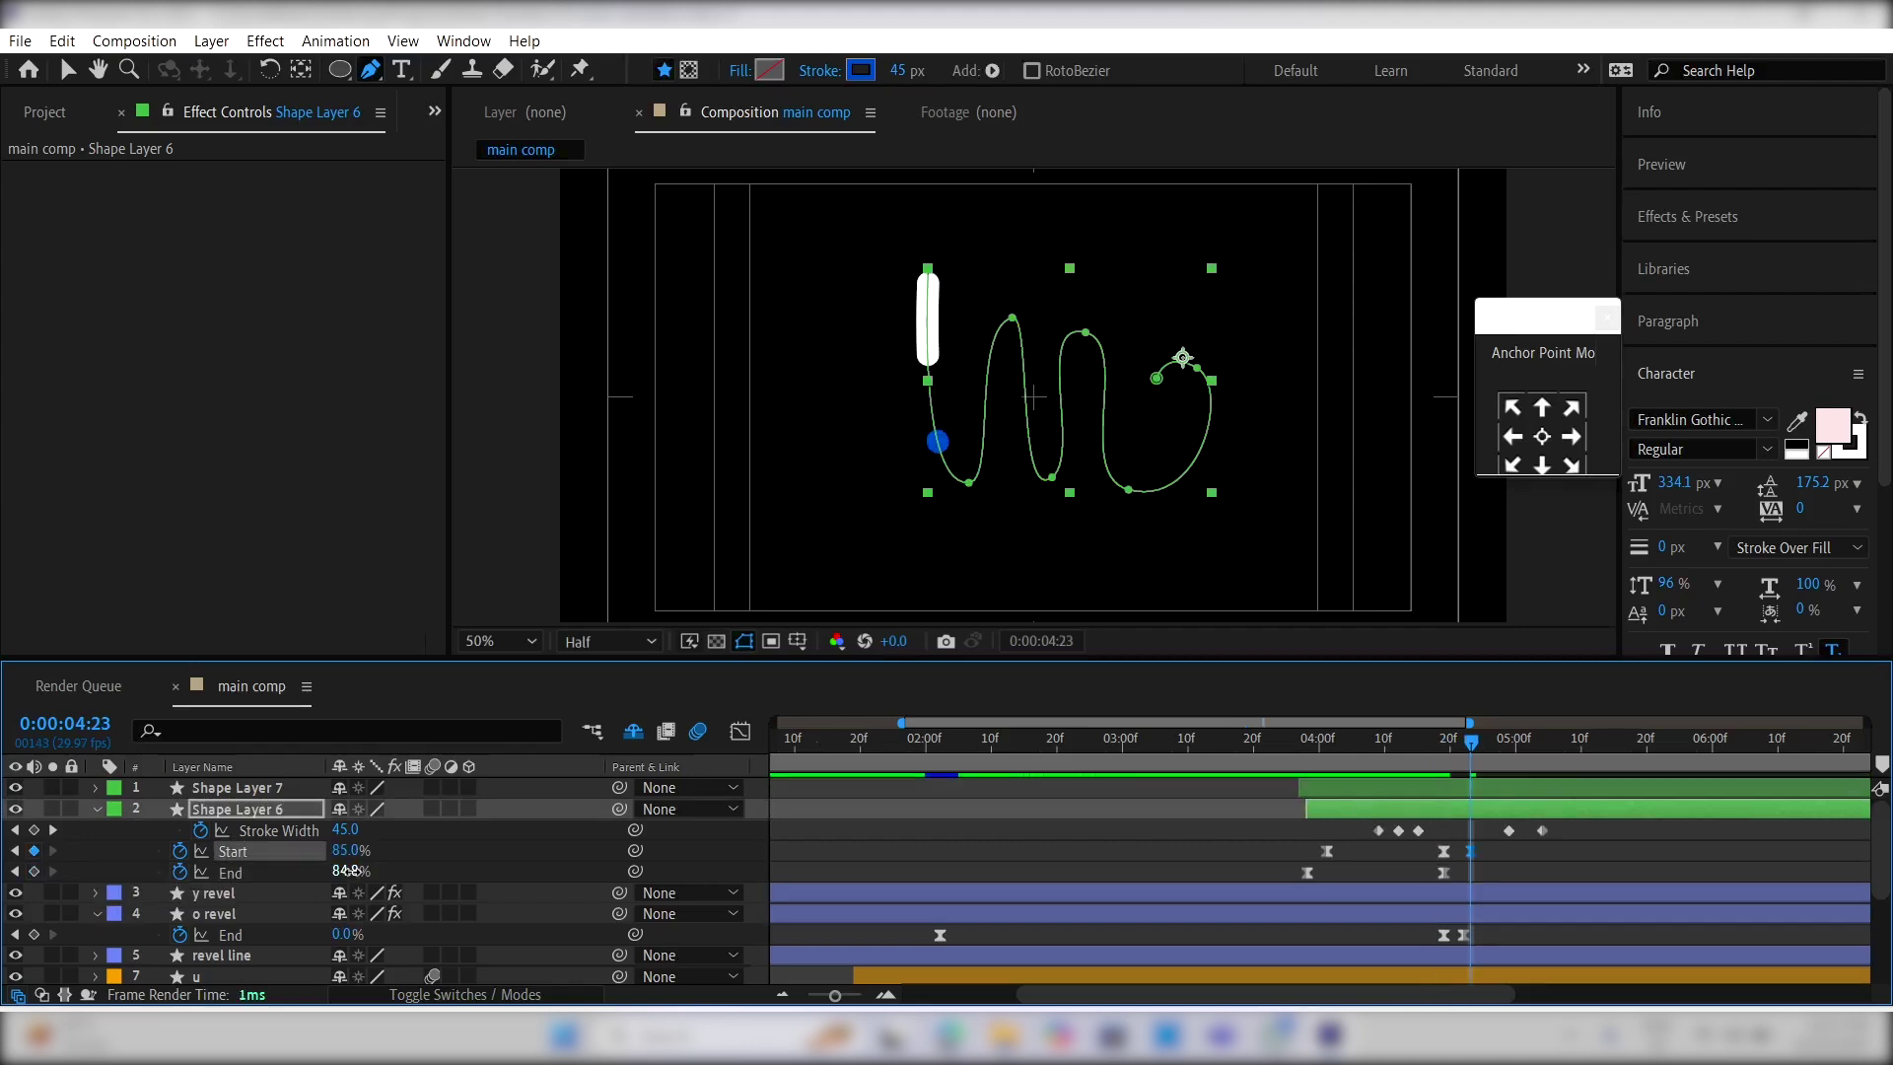
# Step: Set Shape Layer 6's Start to 85% at 0:00:04:23, enter a closing End value there, and preview the blue trail
pyautogui.click(352, 870)
pyautogui.press('Return')
pyautogui.press('space')
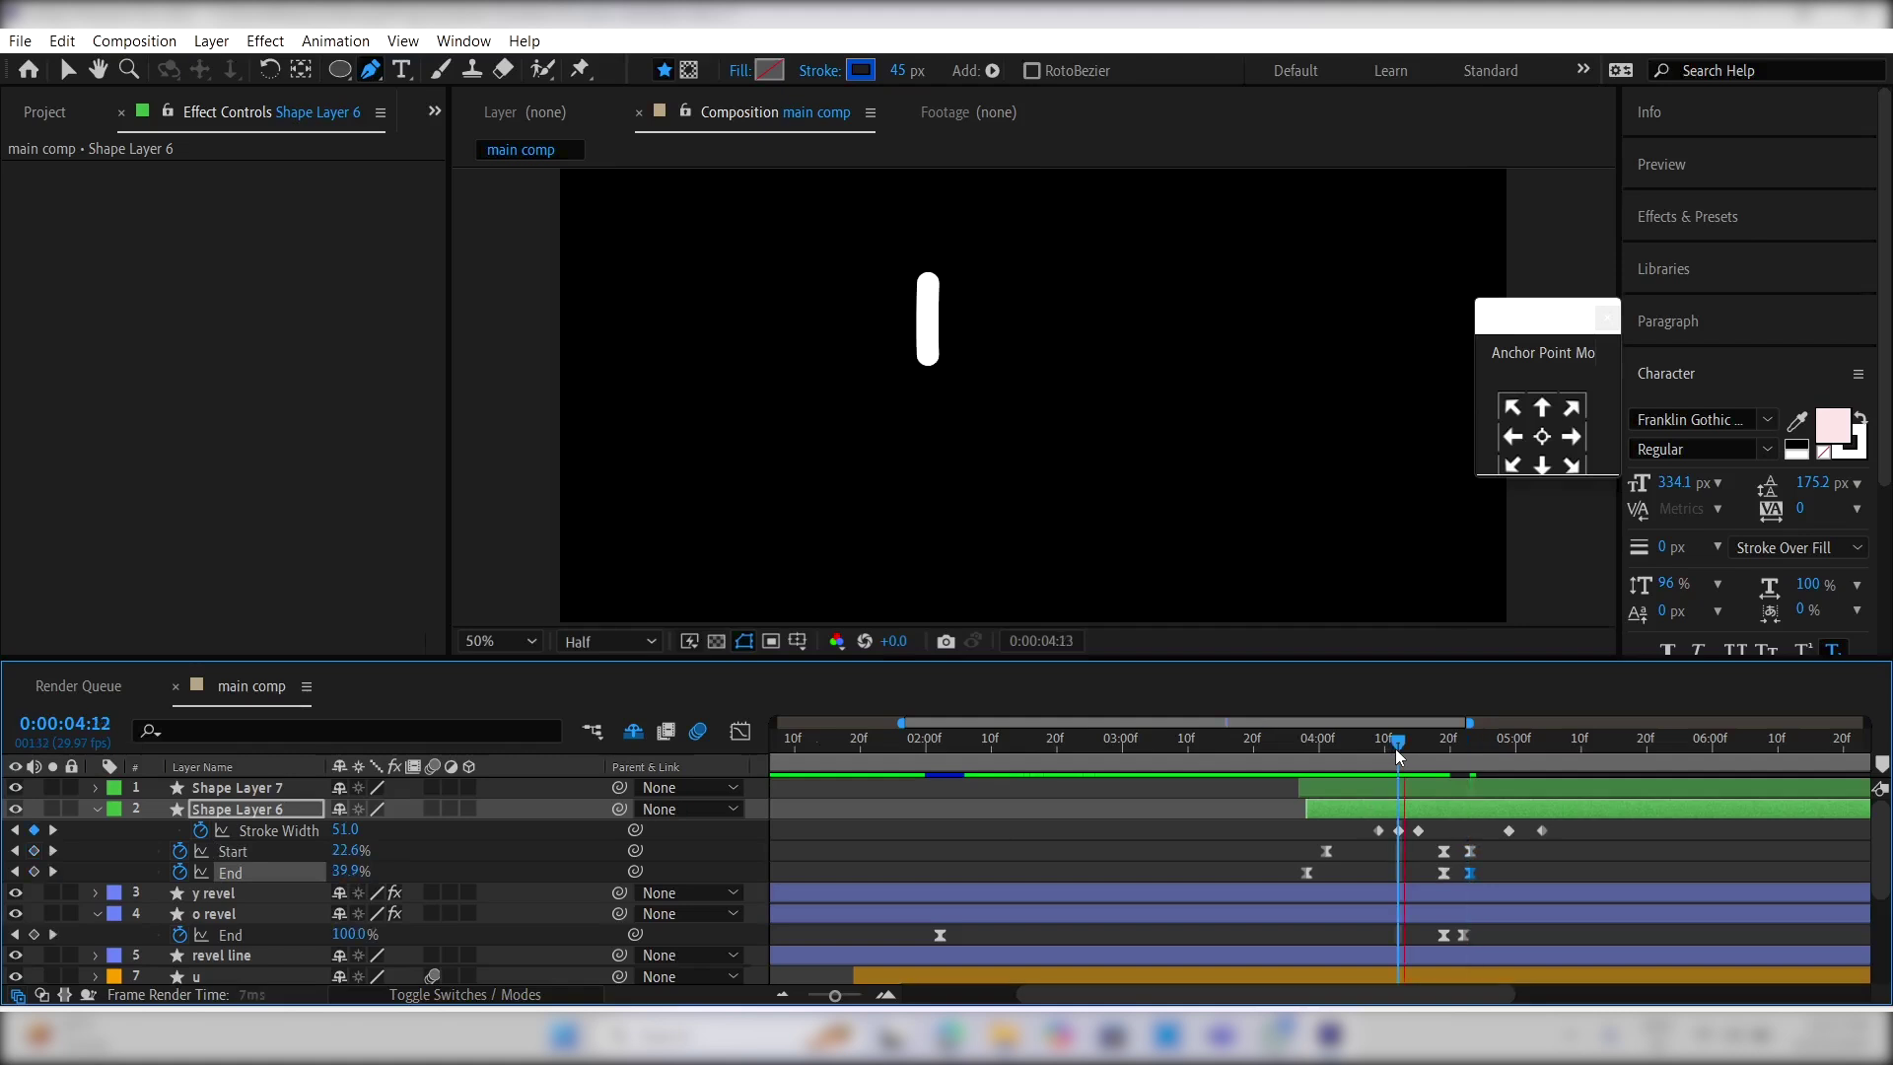
pyautogui.press('space')
# Step: Shift the blue Shape Layer 6 one more frame later and scrub through the sweep to check its trail
pyautogui.click(1439, 759)
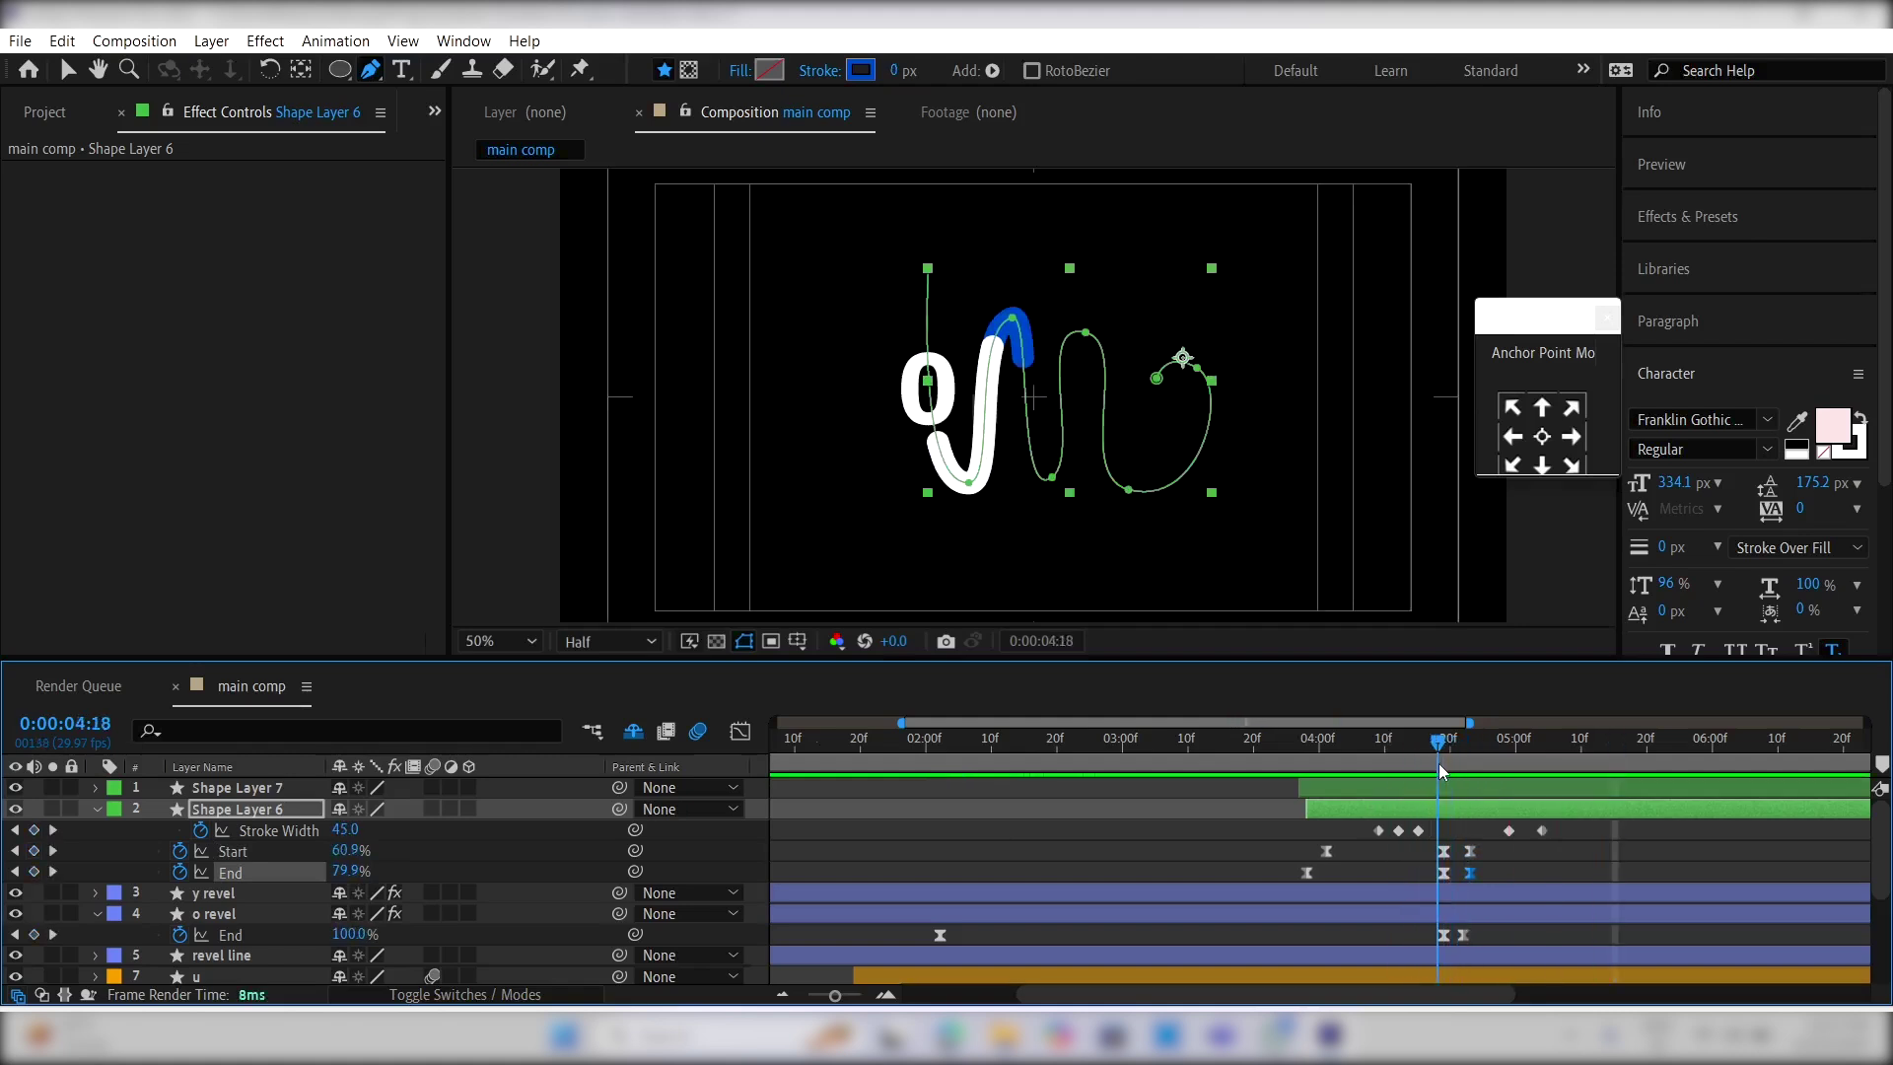
pyautogui.moveTo(1352, 811); pyautogui.dragTo(1358, 810)
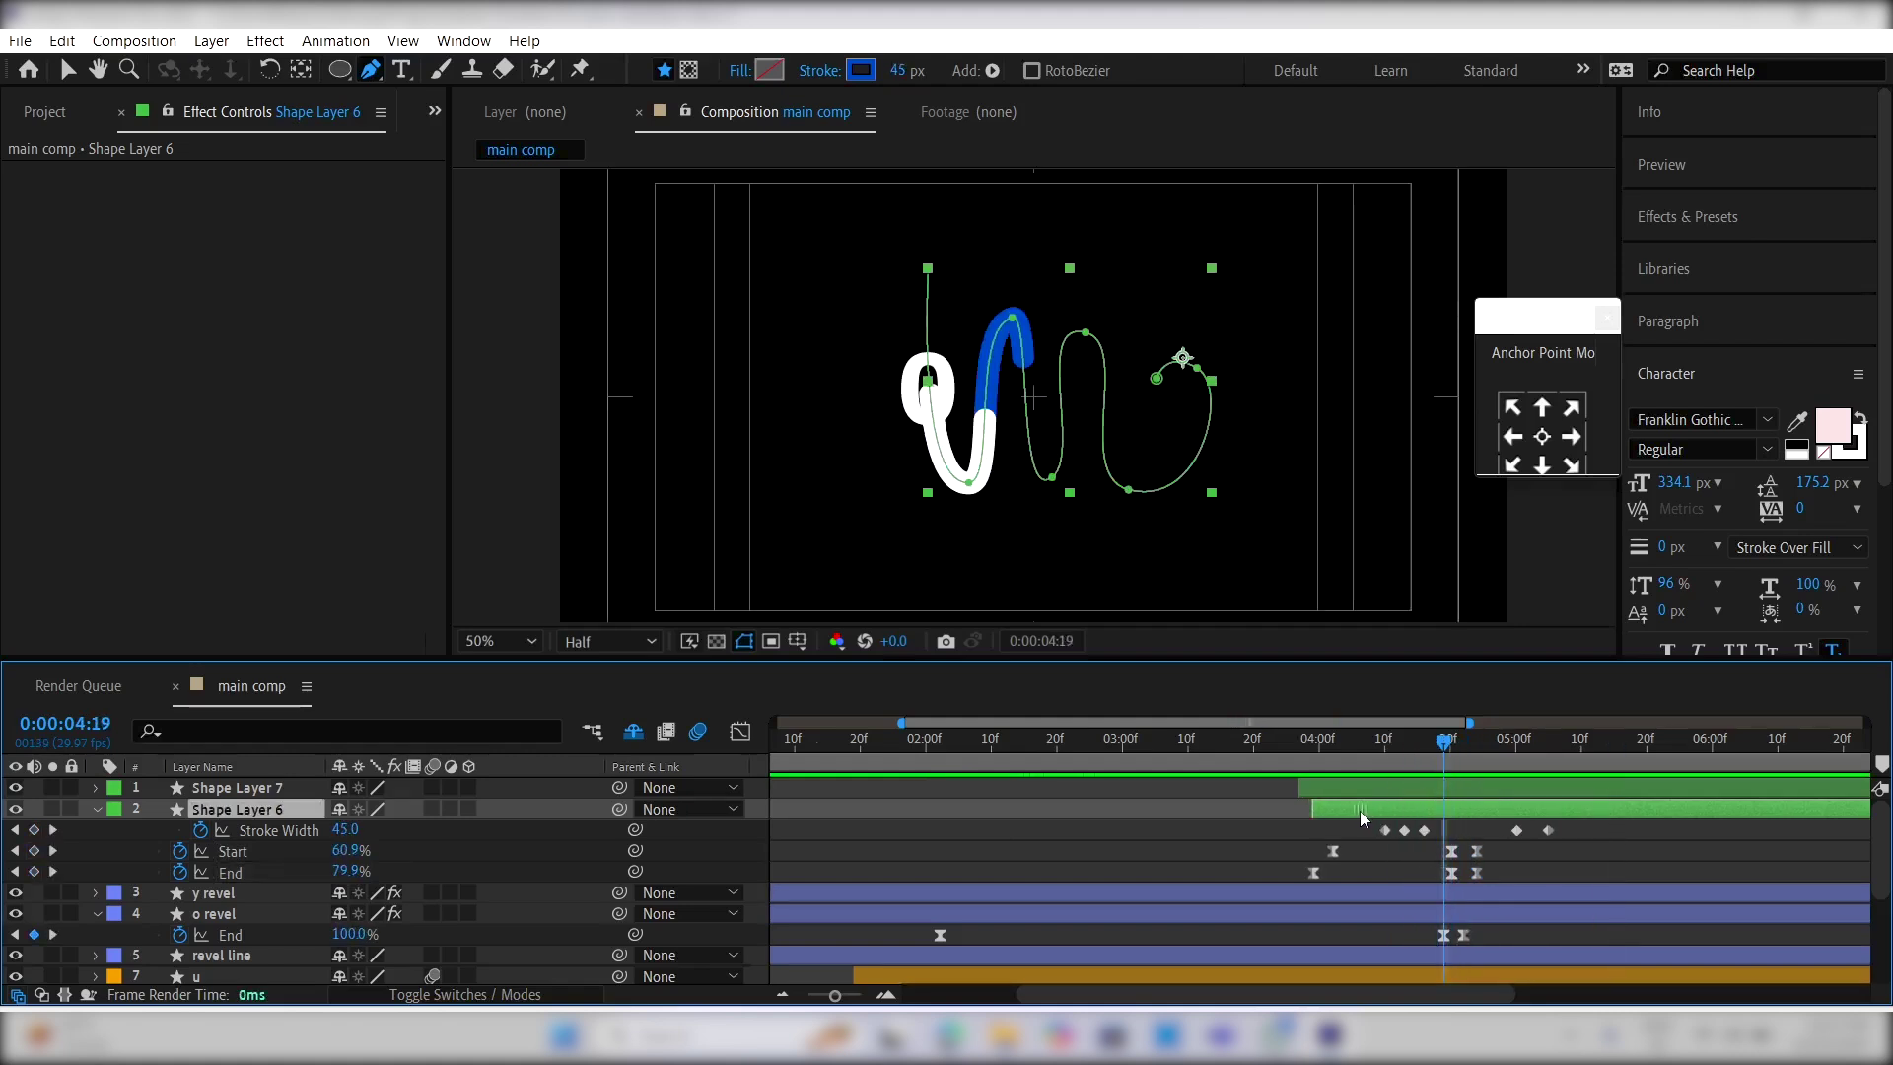
pyautogui.click(1293, 747)
pyautogui.moveTo(1294, 748)
pyautogui.mouseDown()
pyautogui.moveTo(1446, 758)
pyautogui.moveTo(1423, 757)
pyautogui.mouseUp()
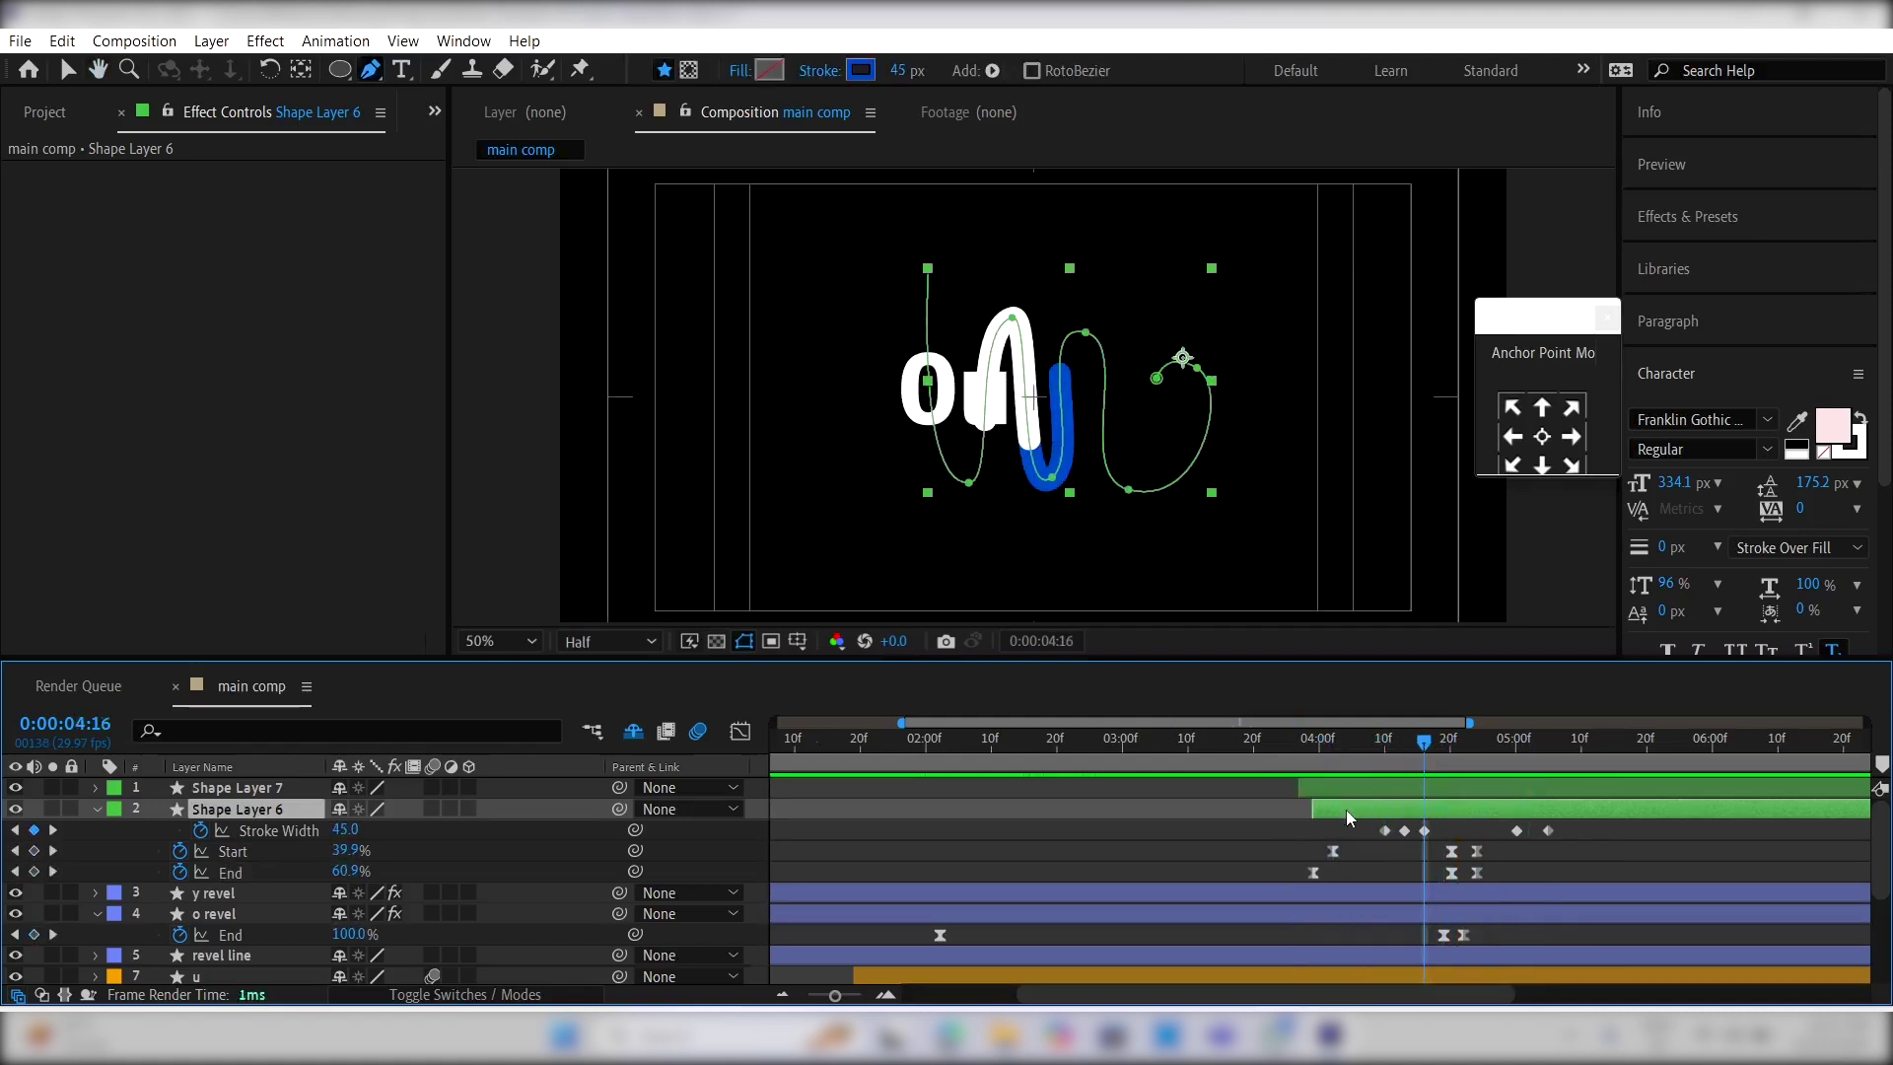
# Step: Duplicate the blue Shape Layer 6 and shift the lower copy about two frames later
pyautogui.hotkey('ctrl', 'd')
pyautogui.moveTo(1348, 832); pyautogui.dragTo(1362, 832)
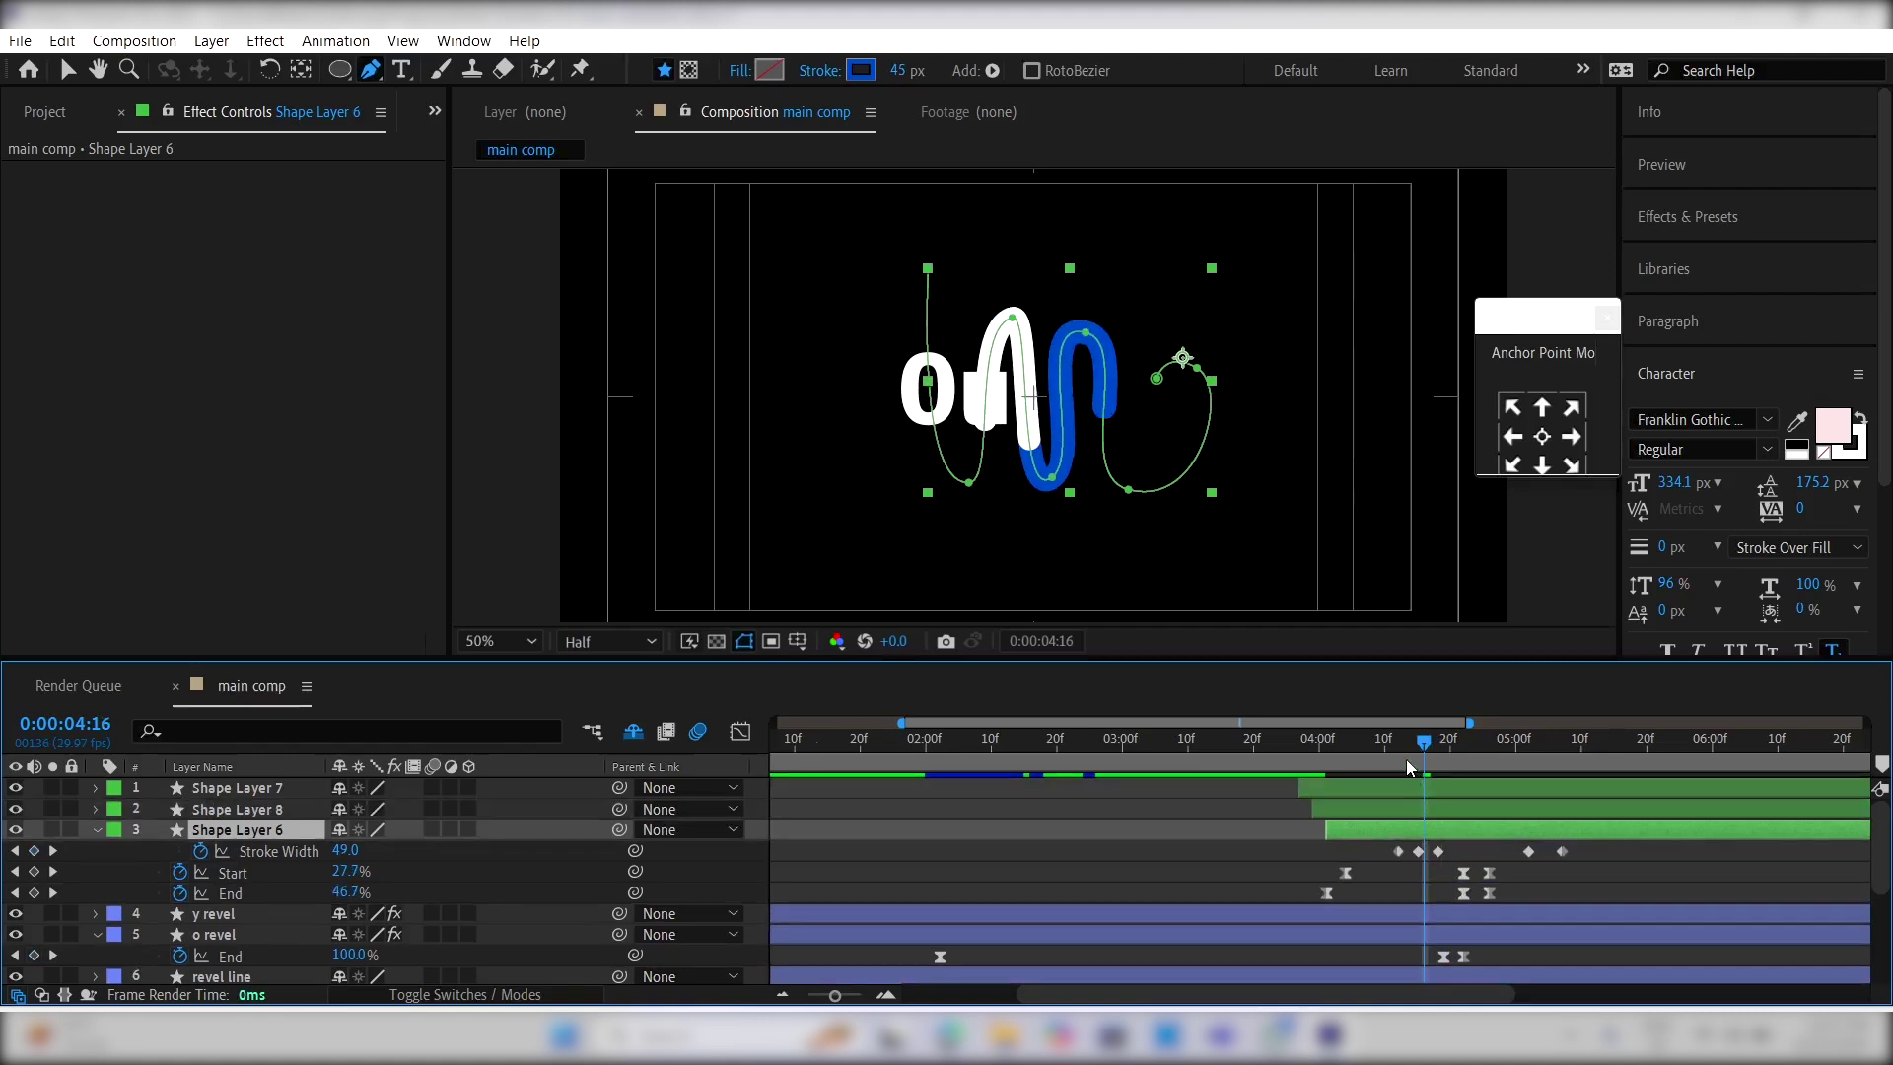
pyautogui.moveTo(1405, 759); pyautogui.dragTo(1425, 770)
# Step: Set Shape Layer 6's End and Start to 27% at 0:00:04:16 and delete both properties' keyframes that follow
pyautogui.click(340, 893)
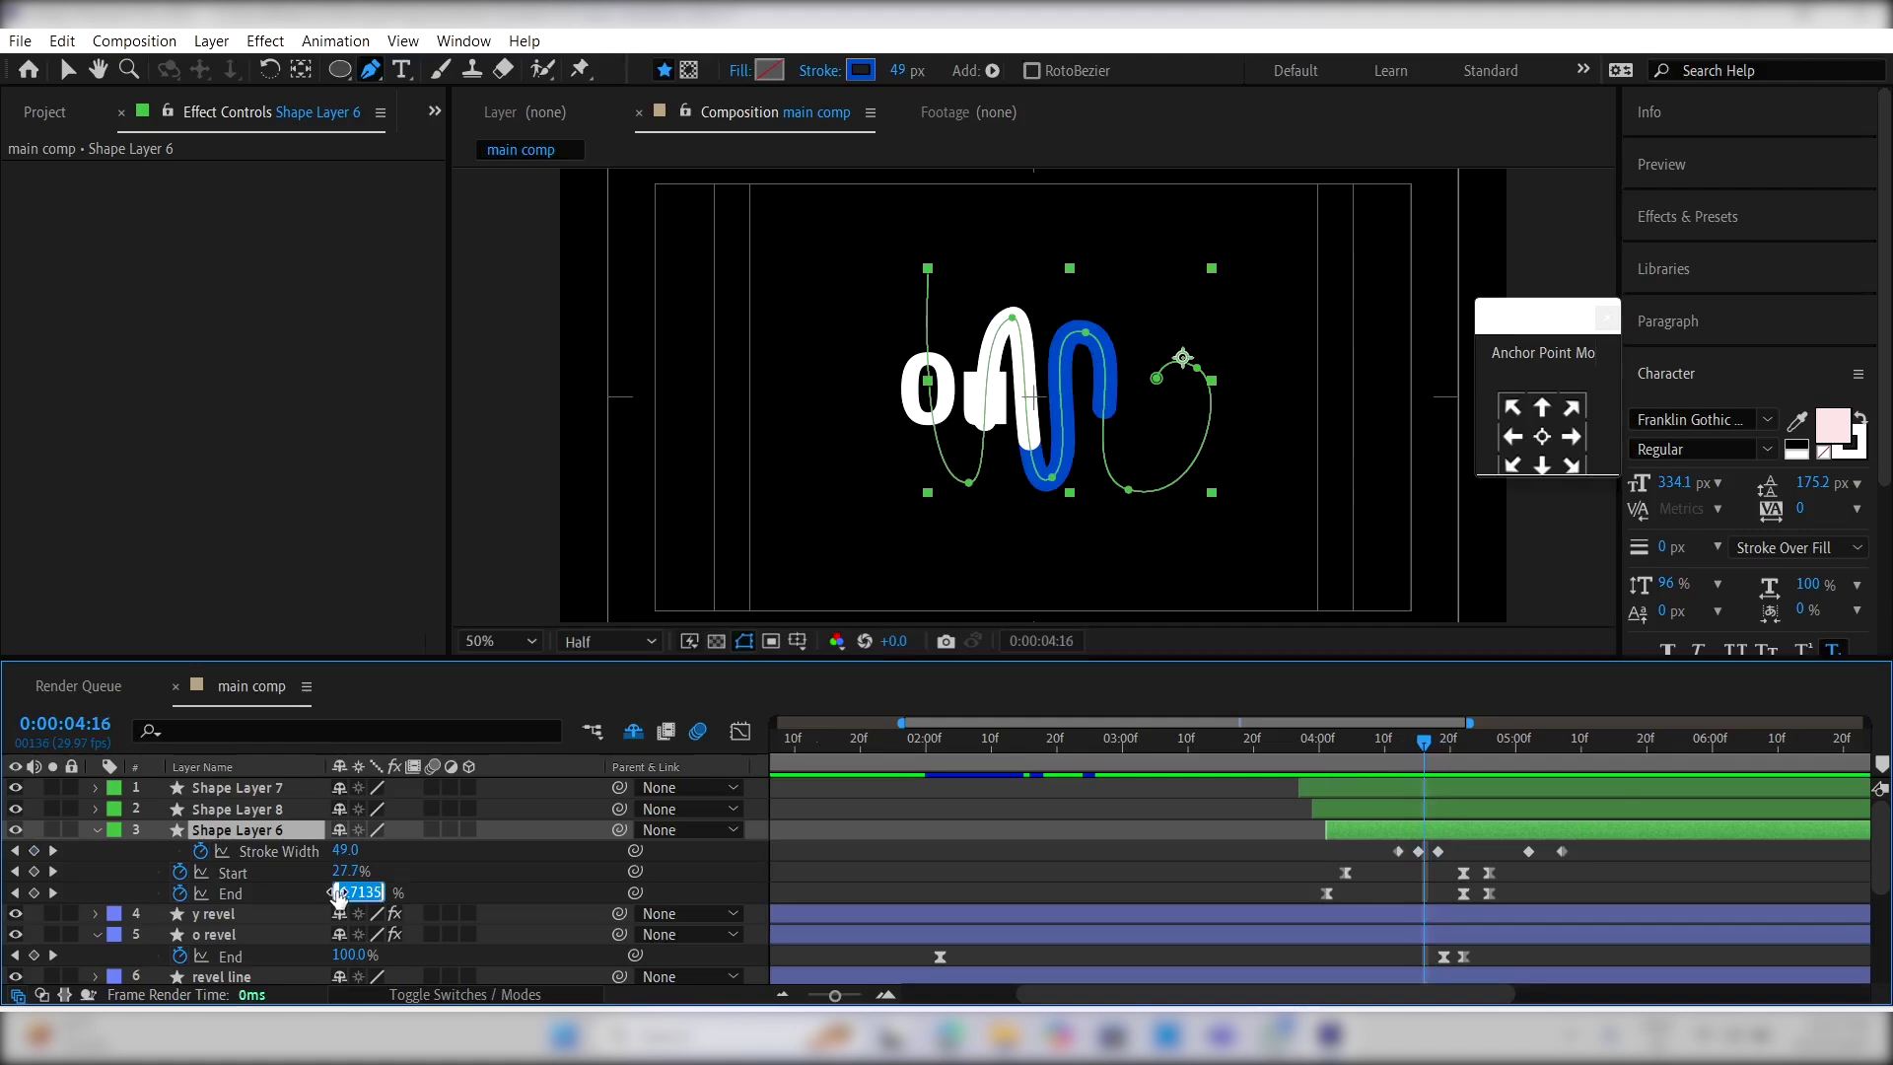
pyautogui.write('27')
pyautogui.press('Return')
pyautogui.click(343, 871)
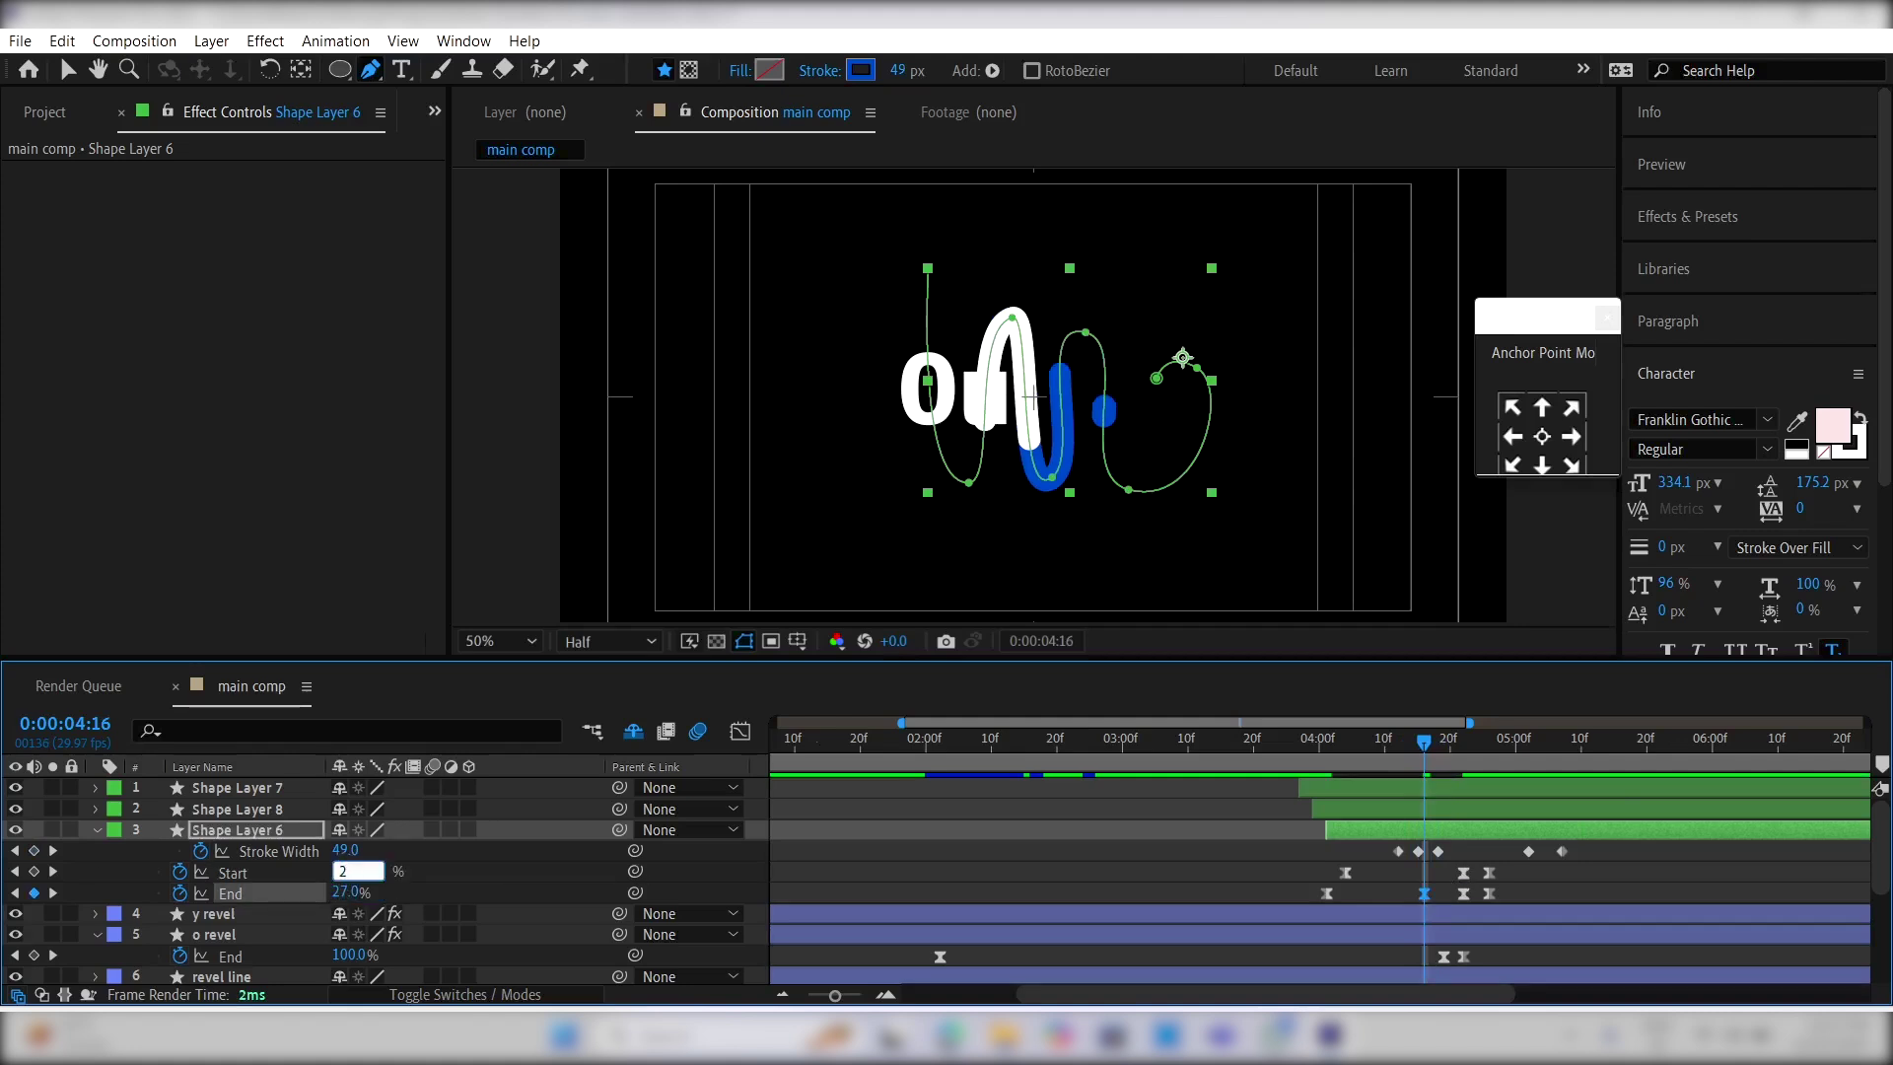
pyautogui.write('27')
pyautogui.press('Return')
pyautogui.moveTo(1455, 874); pyautogui.dragTo(1512, 898)
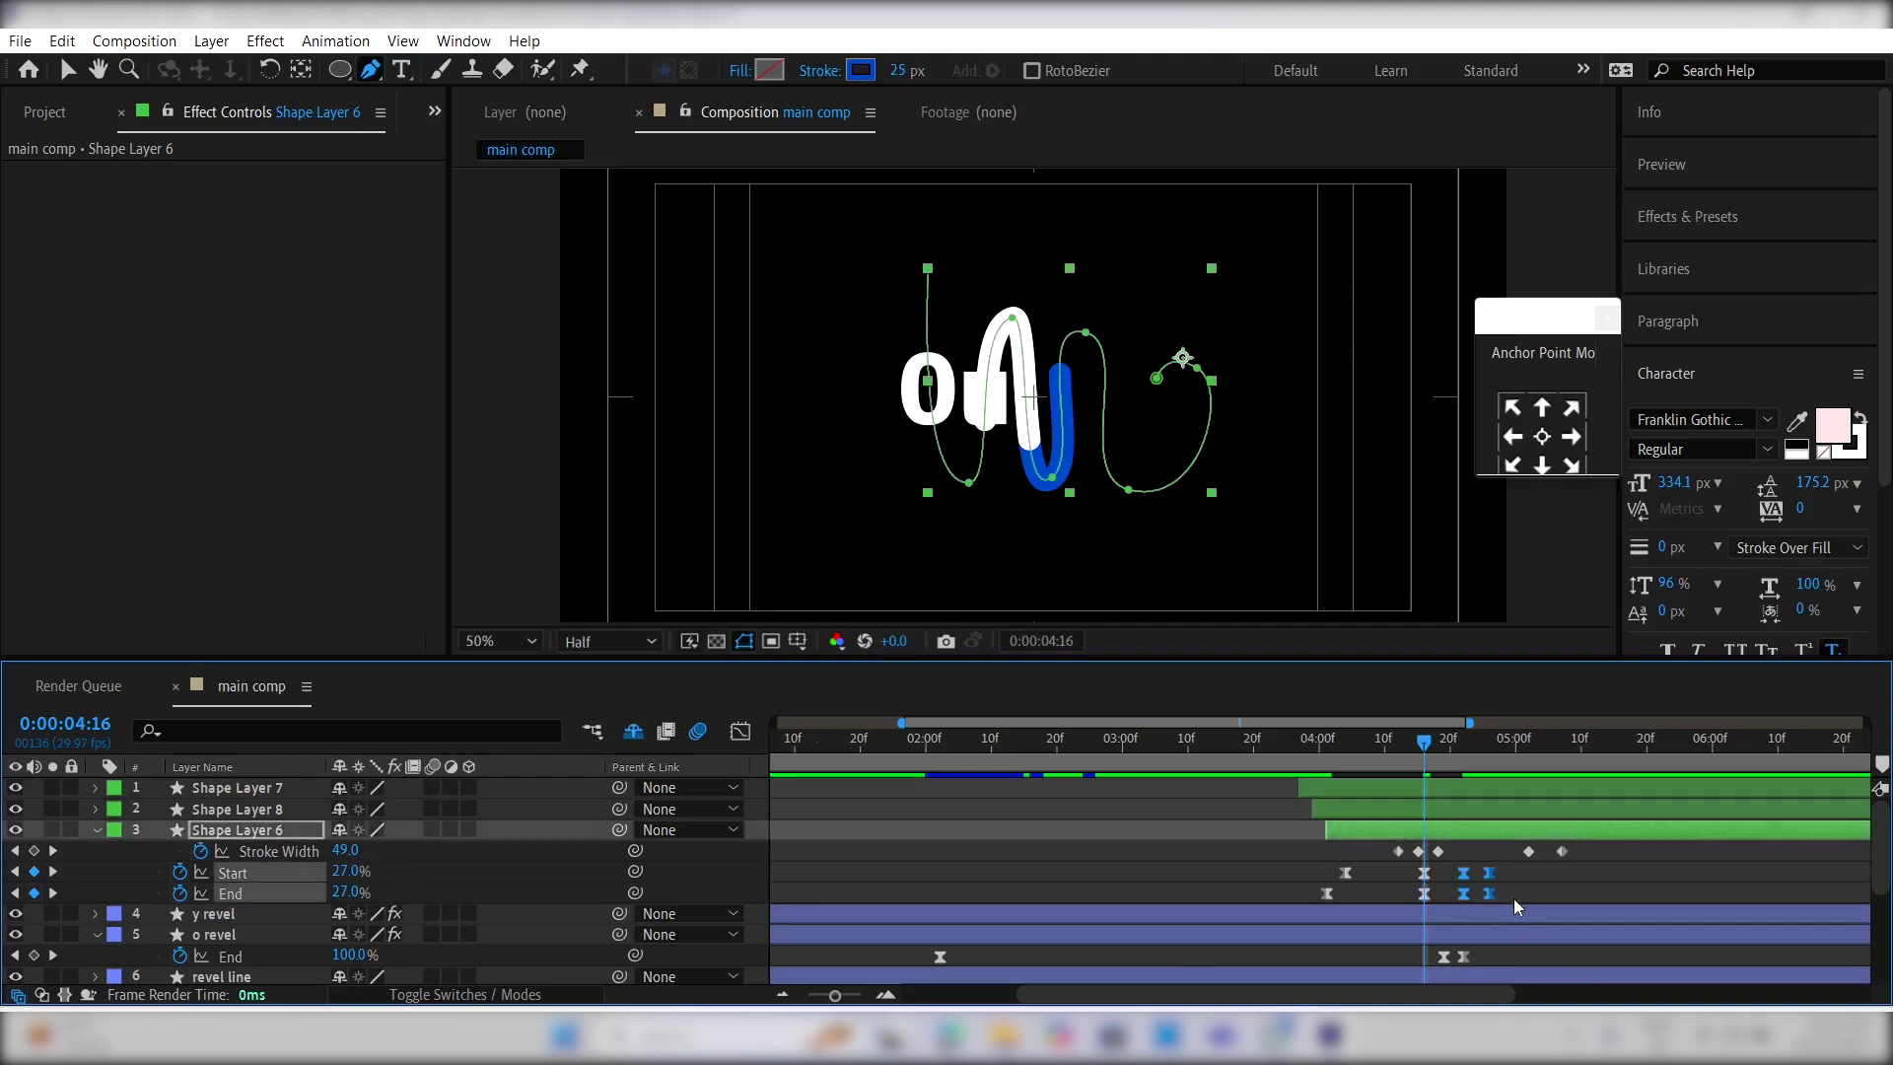
pyautogui.press('Delete')
pyautogui.click(1315, 750)
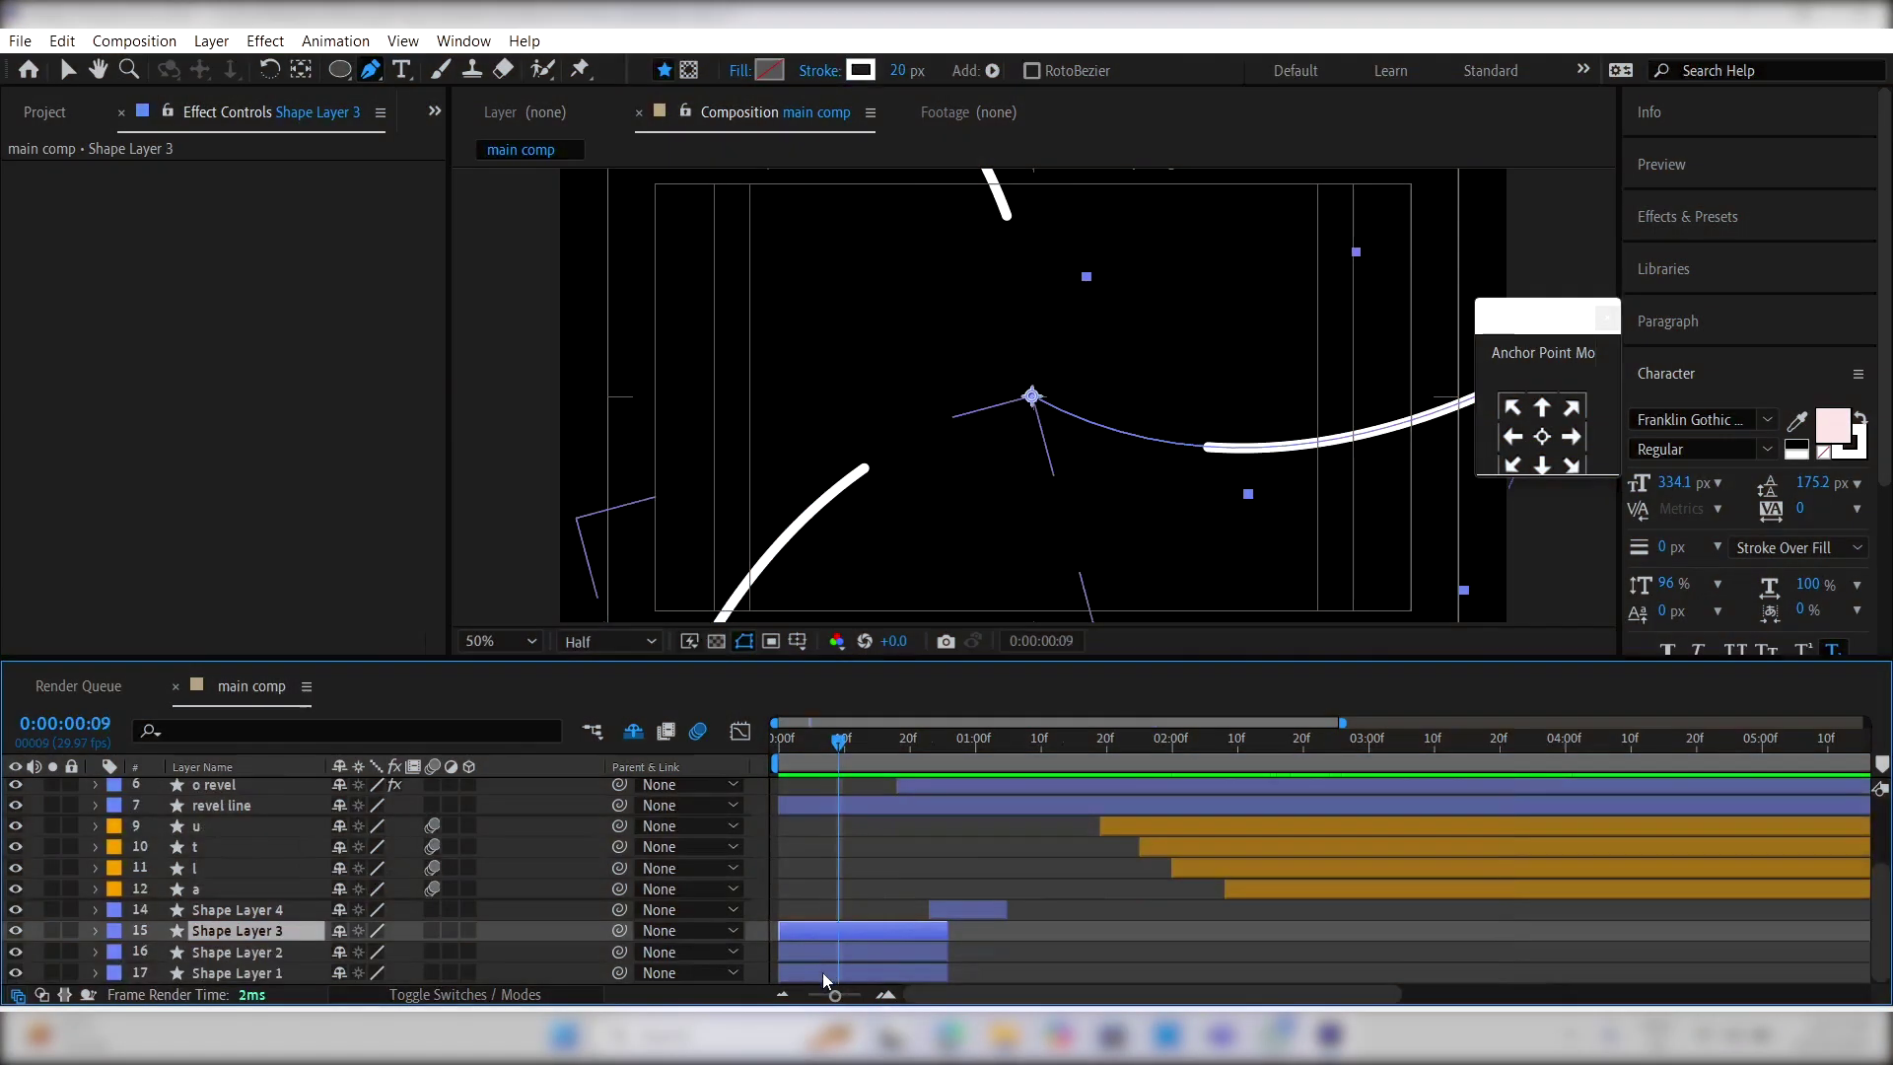
# Step: Pre-compose Shape Layers 1 to 3 as "lines" and duplicate it with the upper copy offset one frame later
pyautogui.keyDown('shift'); pyautogui.click(823, 972); pyautogui.keyUp('shift')
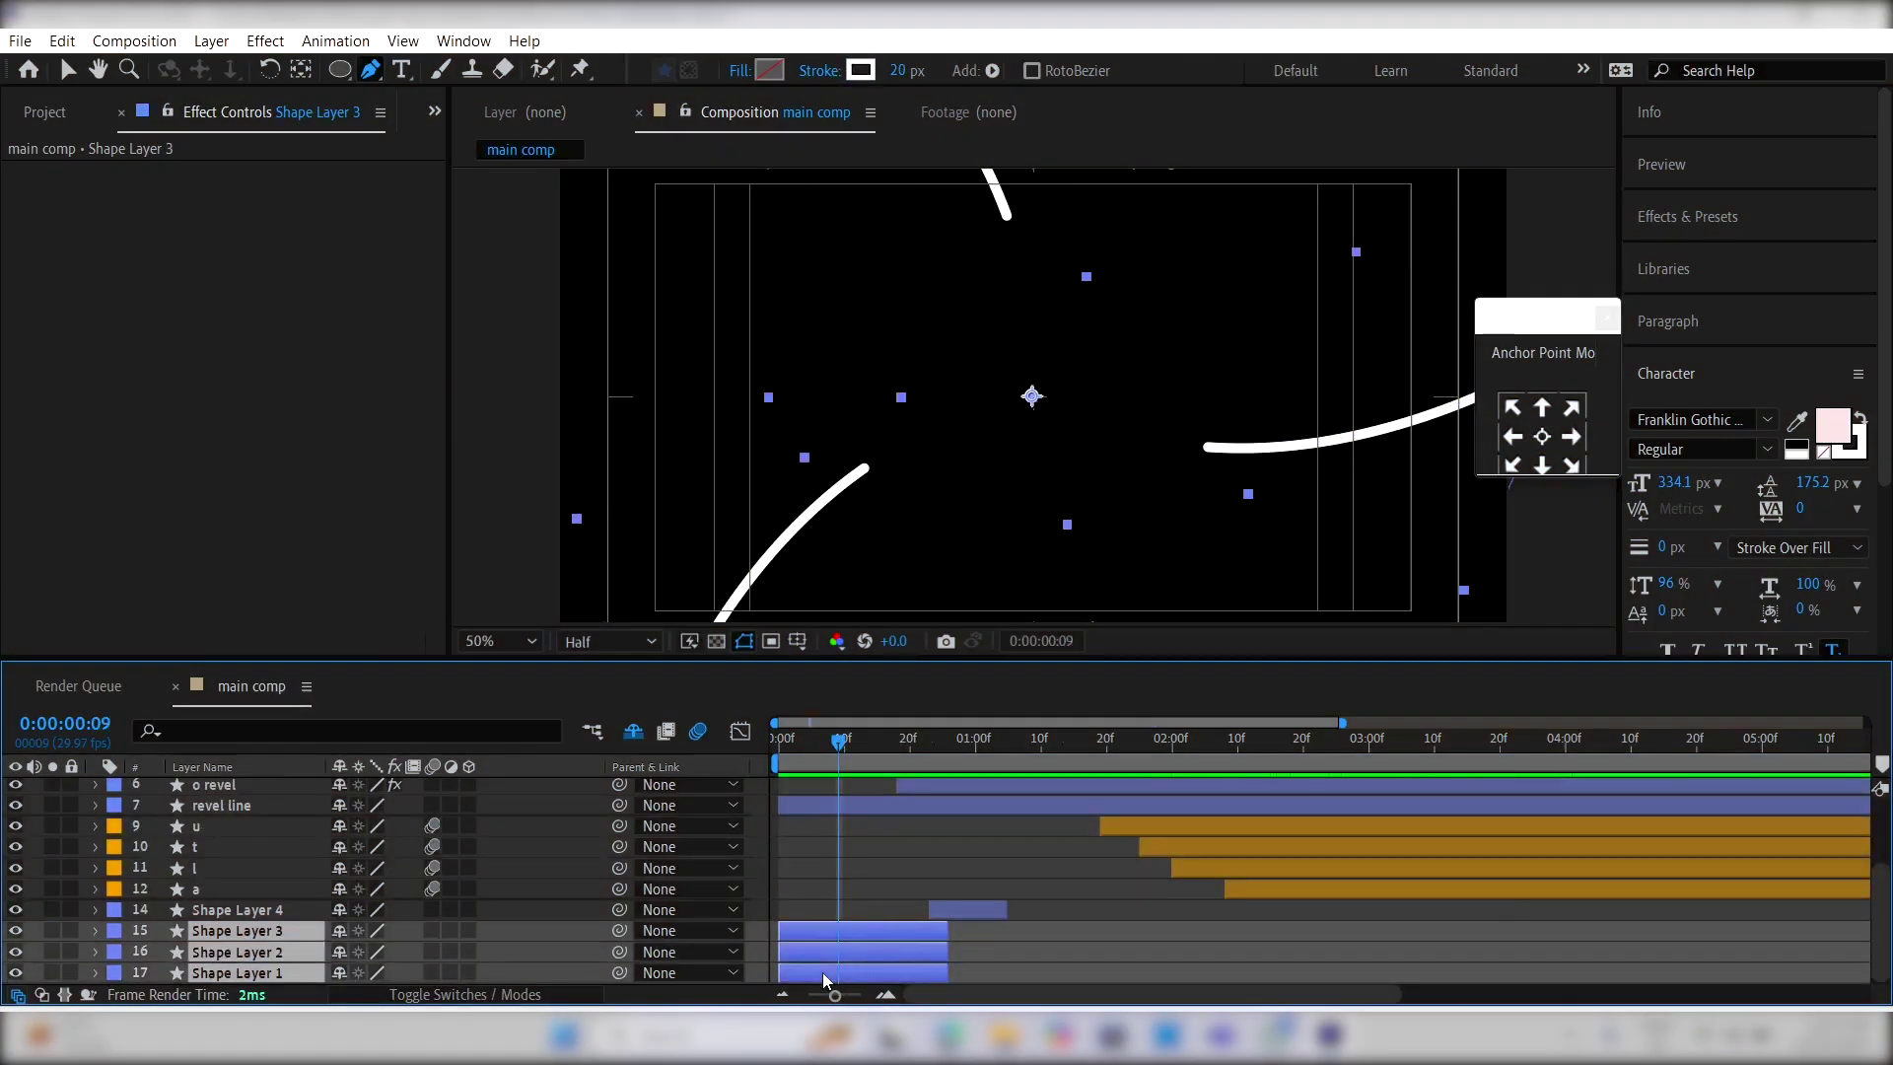
pyautogui.hotkey('ctrl', 'shift', 'c')
pyautogui.write('lines')
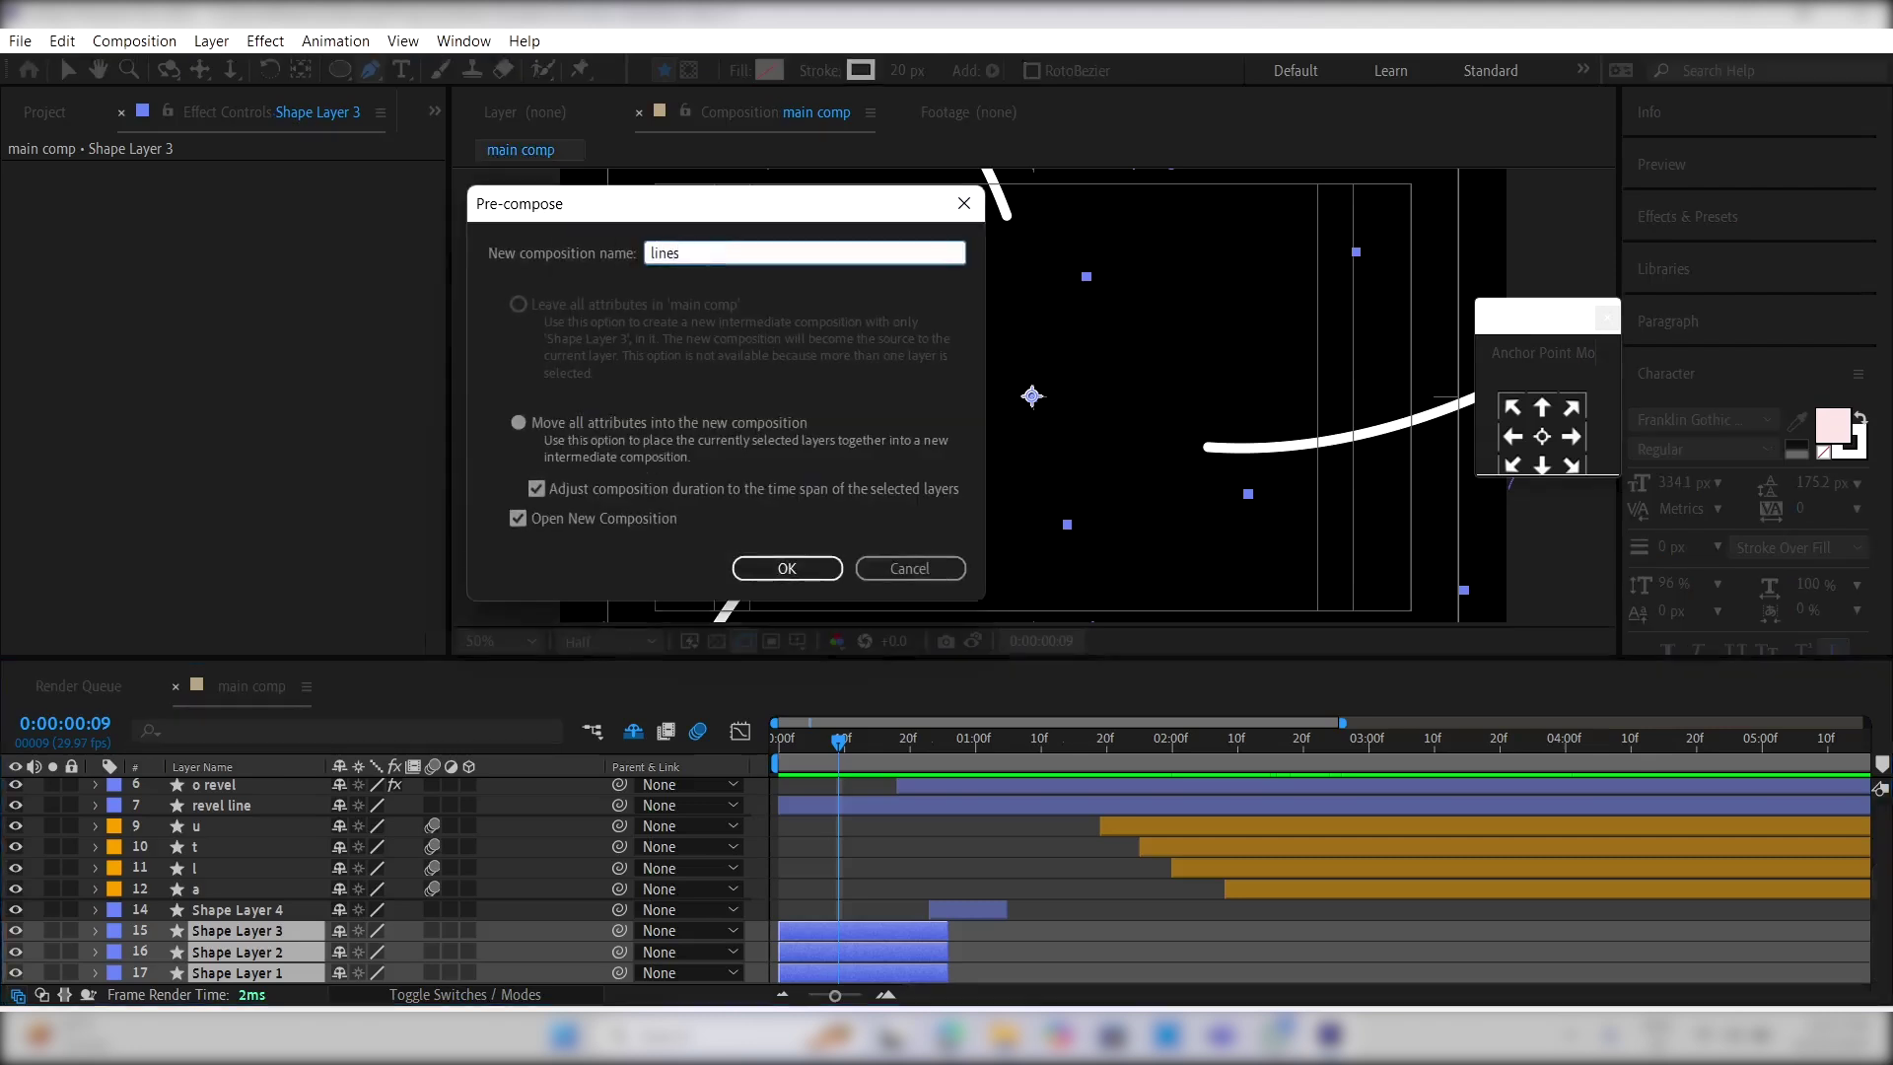
pyautogui.press('Return')
pyautogui.hotkey('ctrl', 'd')
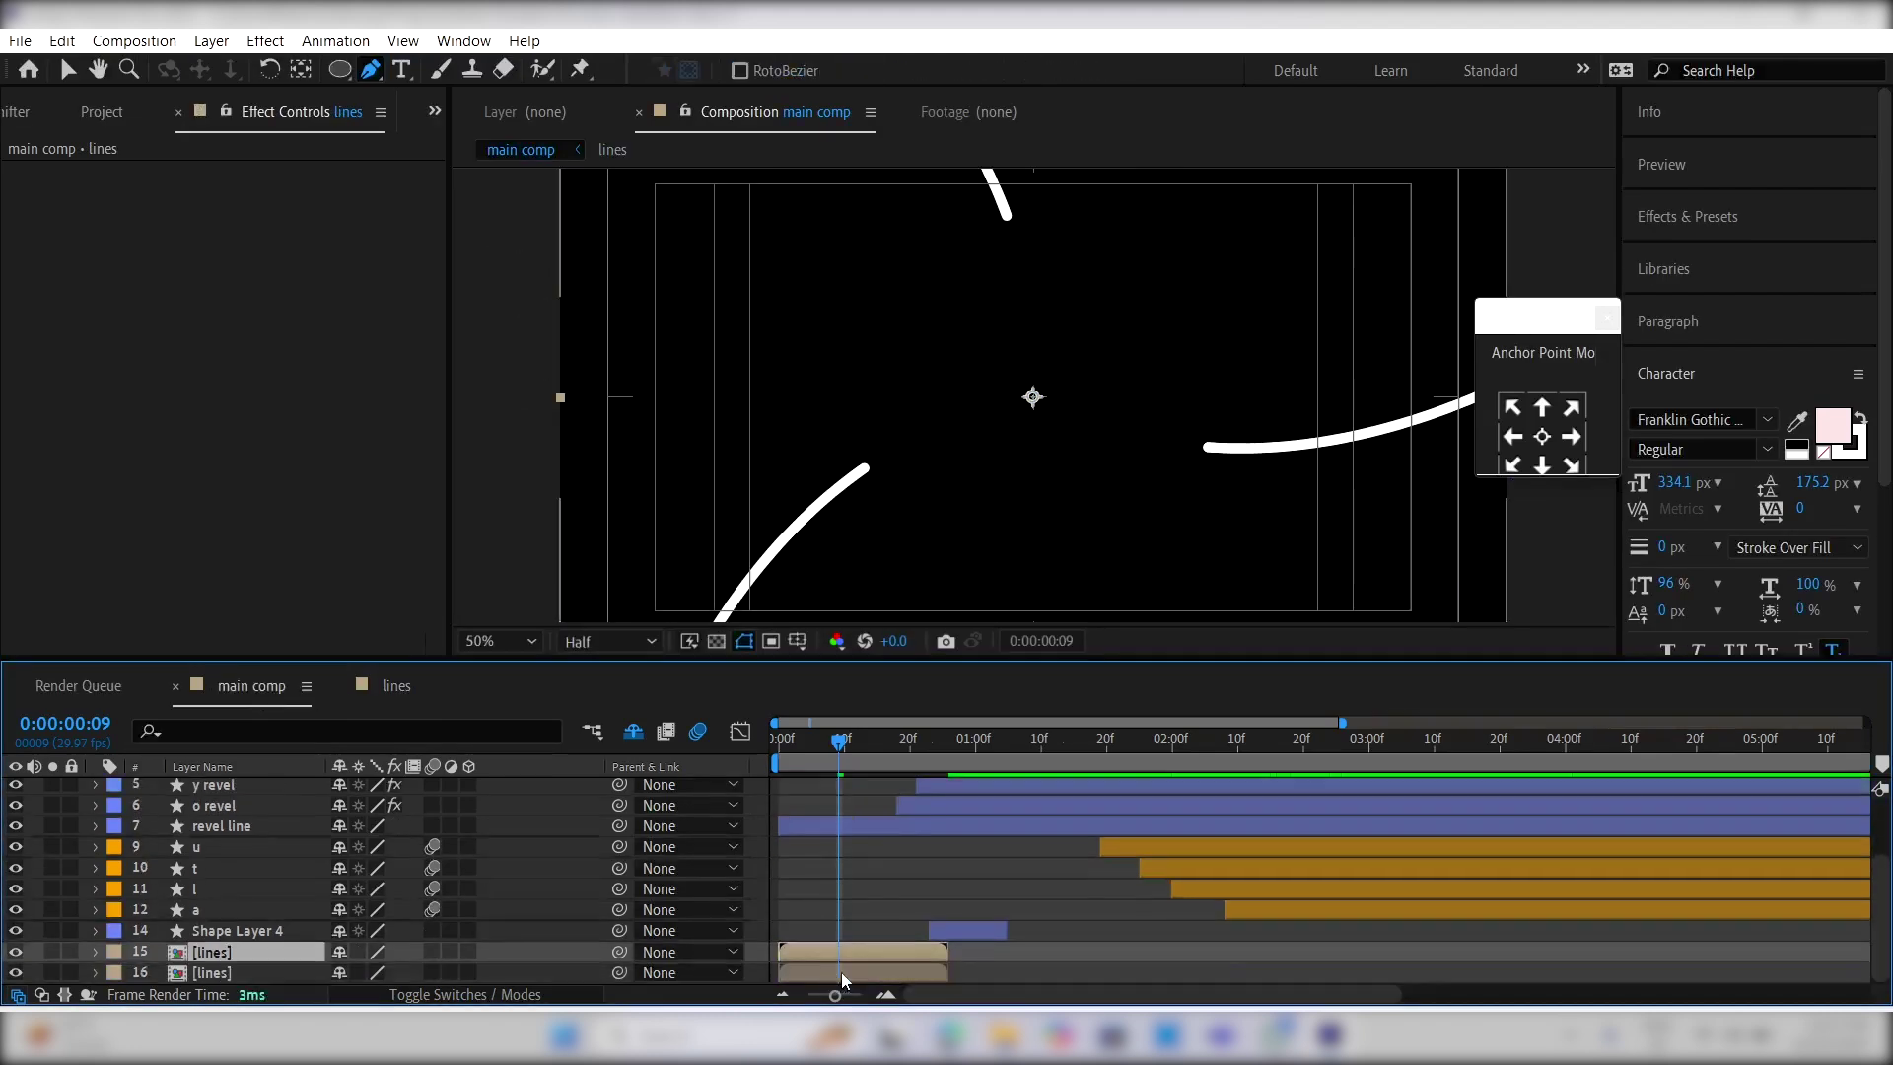
pyautogui.moveTo(808, 948); pyautogui.dragTo(812, 951)
# Step: Apply a Fill effect in blue 0036FF to the lower lines layer and preview the animation
pyautogui.click(809, 972)
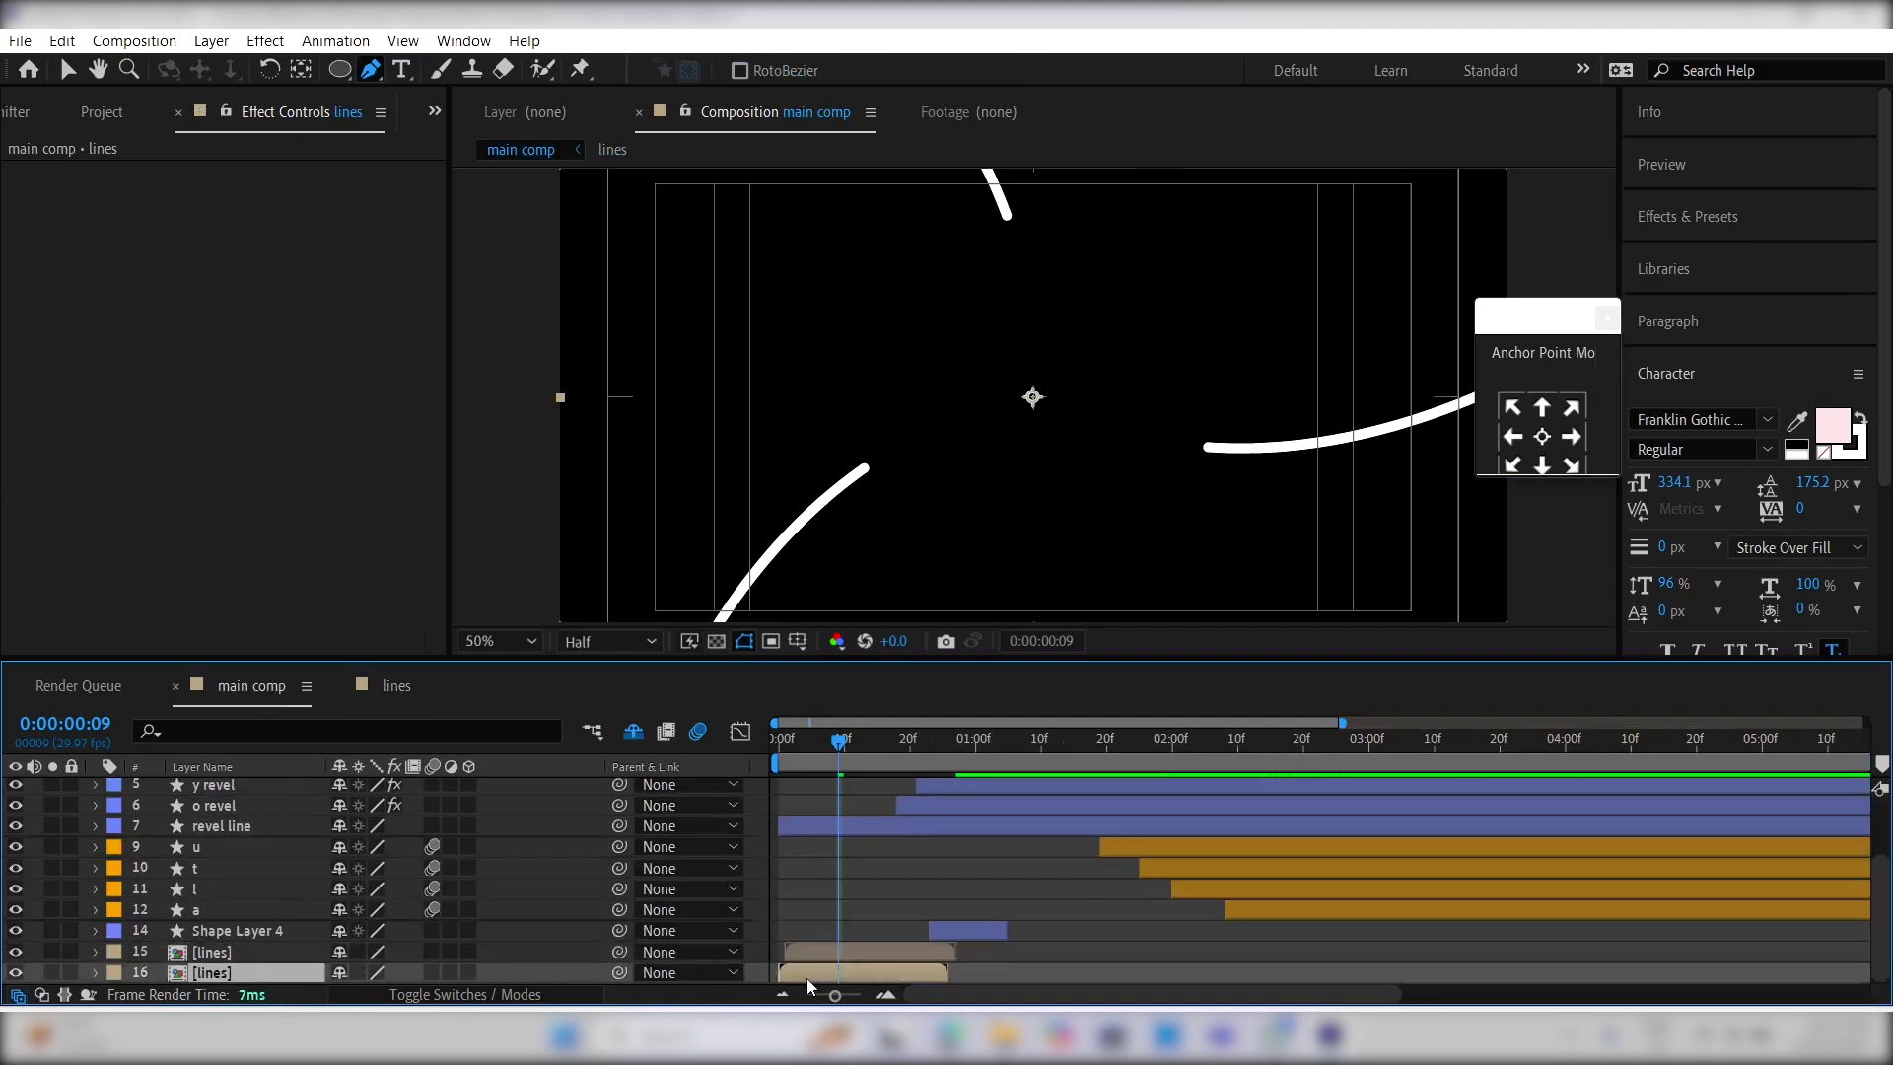
pyautogui.click(1726, 229)
pyautogui.click(1728, 255)
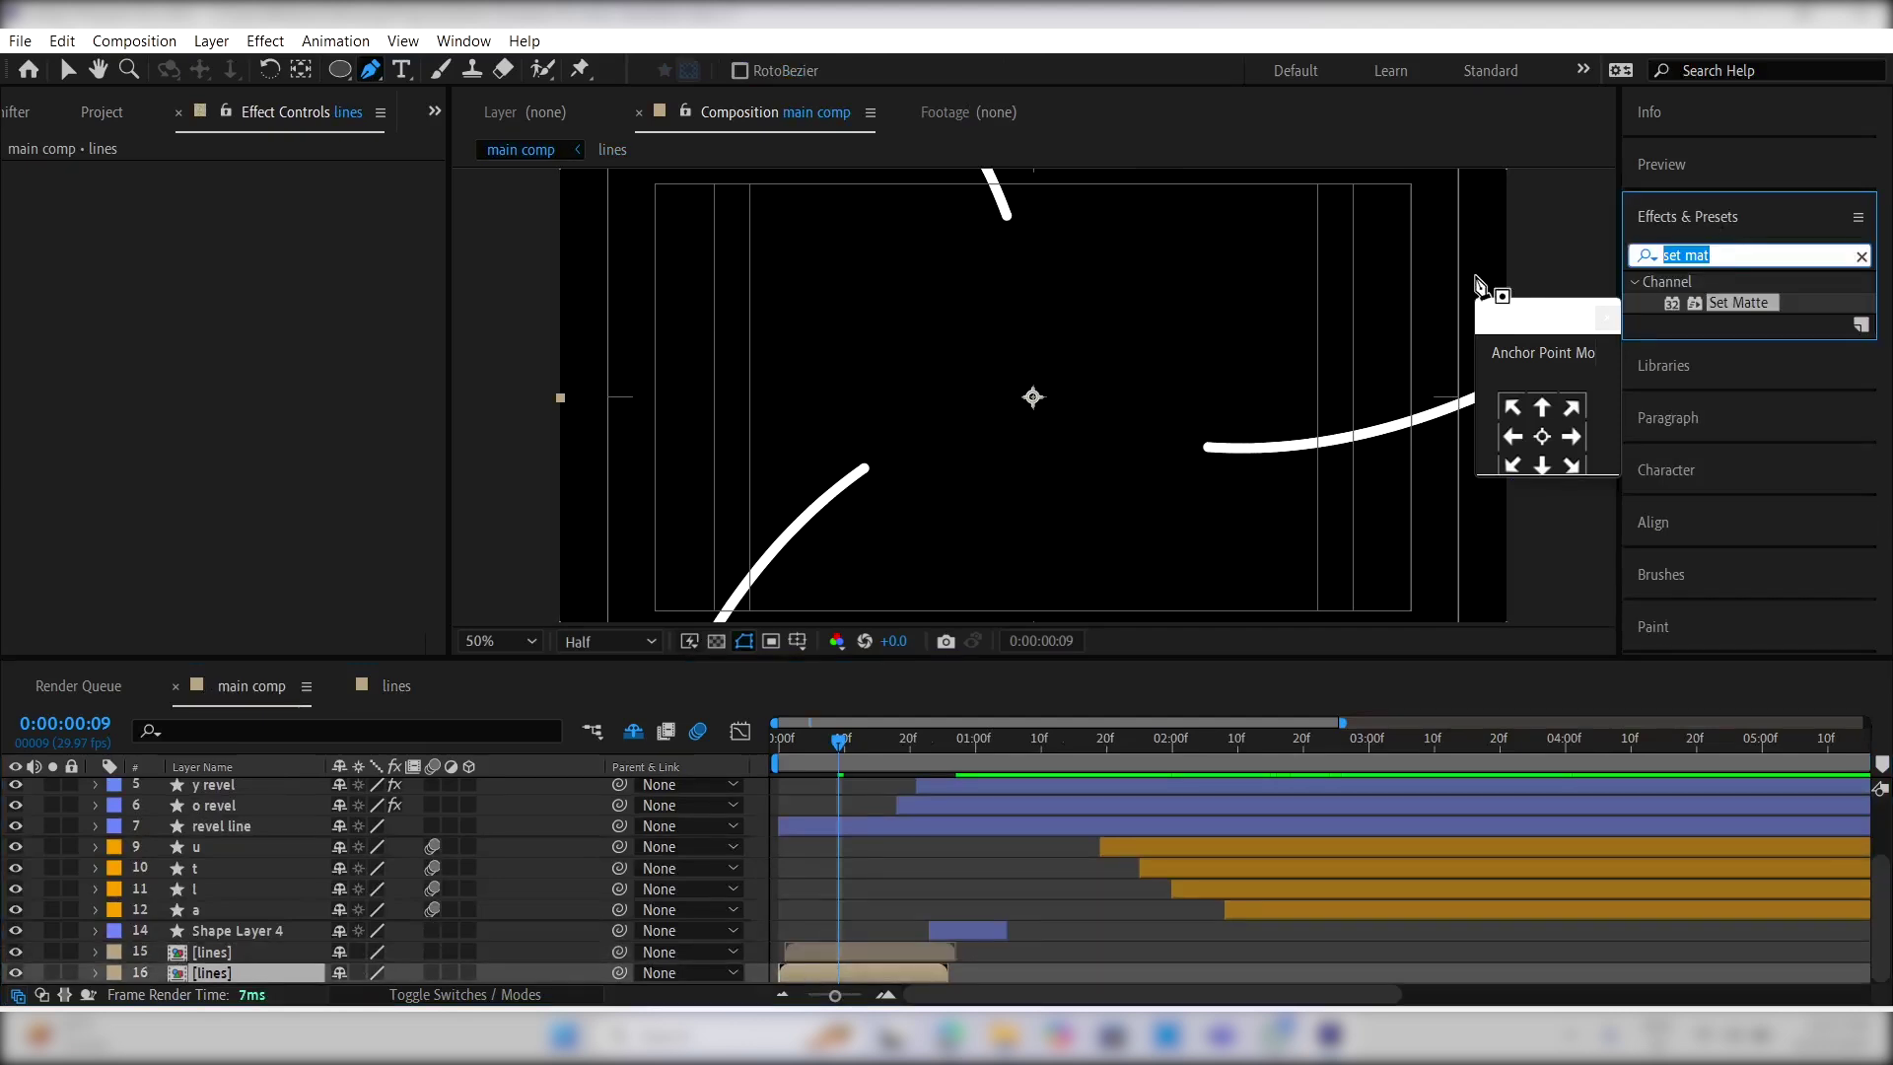
pyautogui.write('fill')
pyautogui.doubleClick(1717, 410)
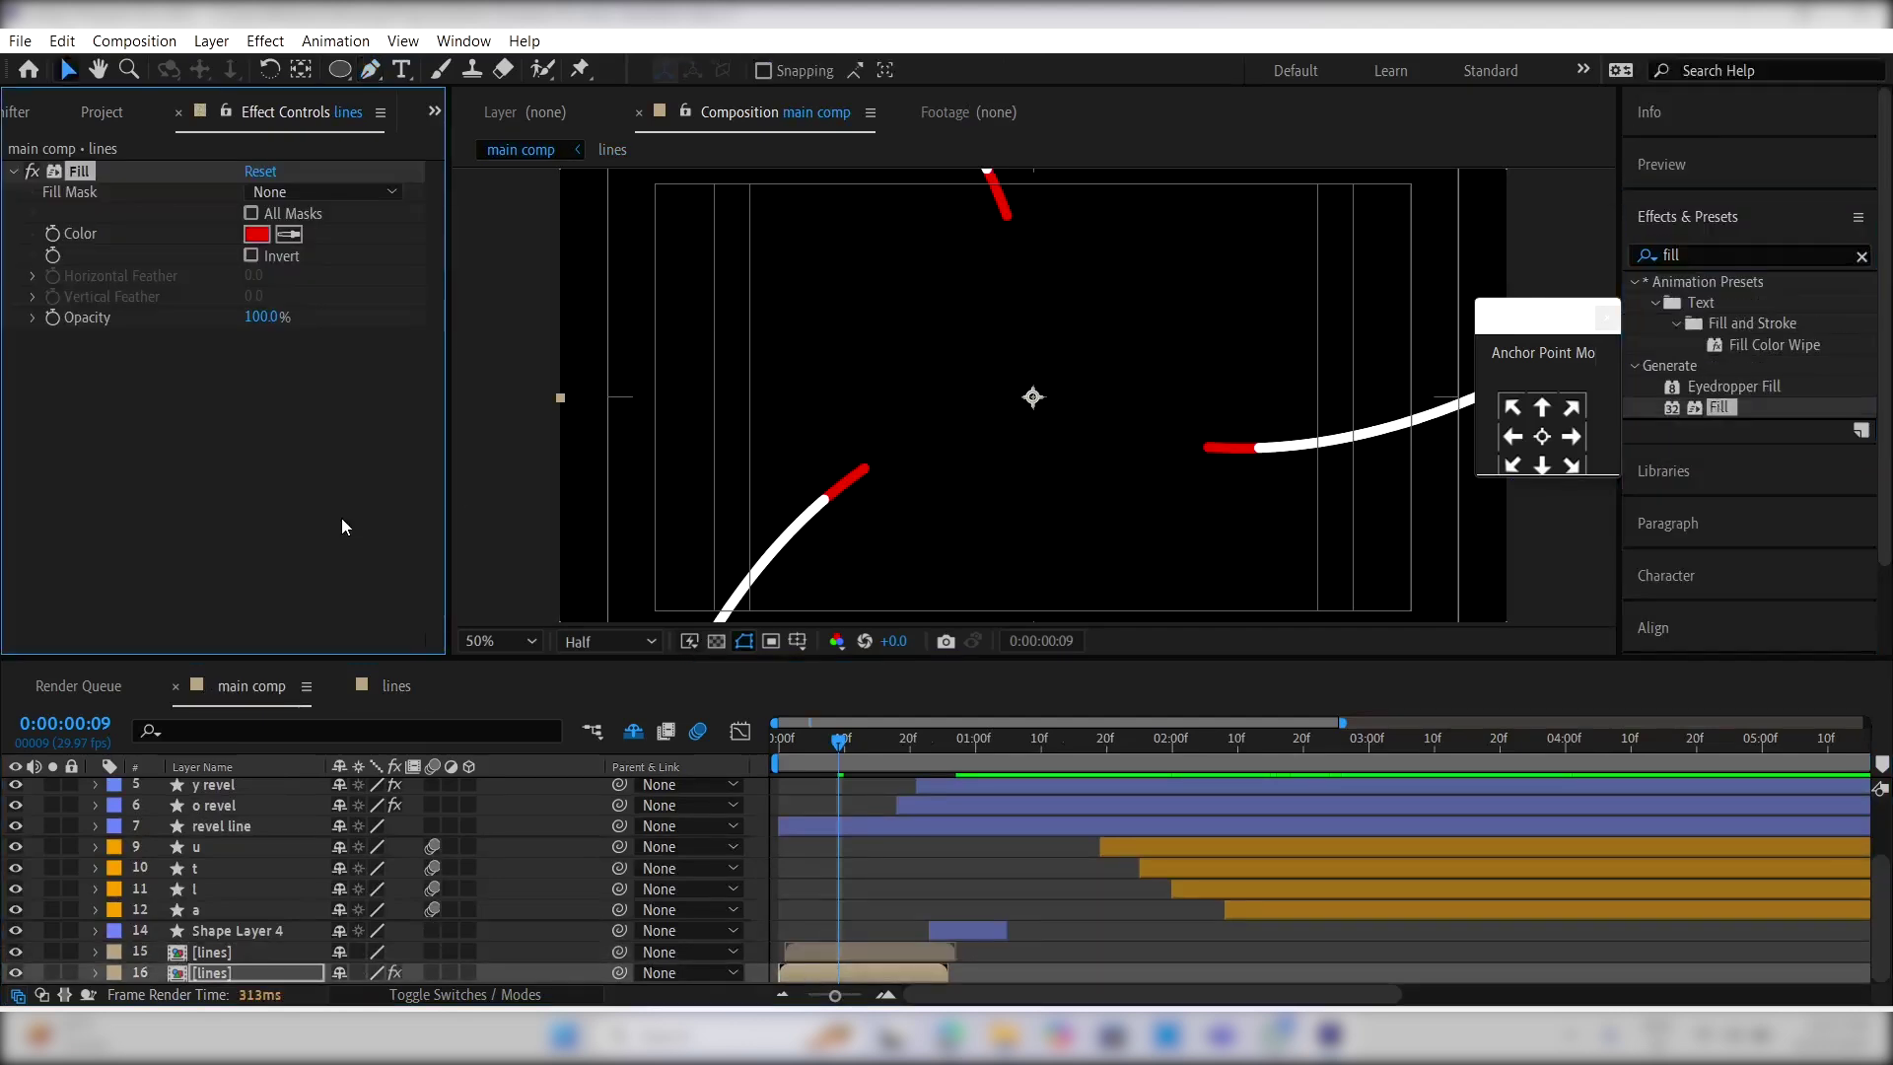
pyautogui.click(257, 234)
pyautogui.click(527, 588)
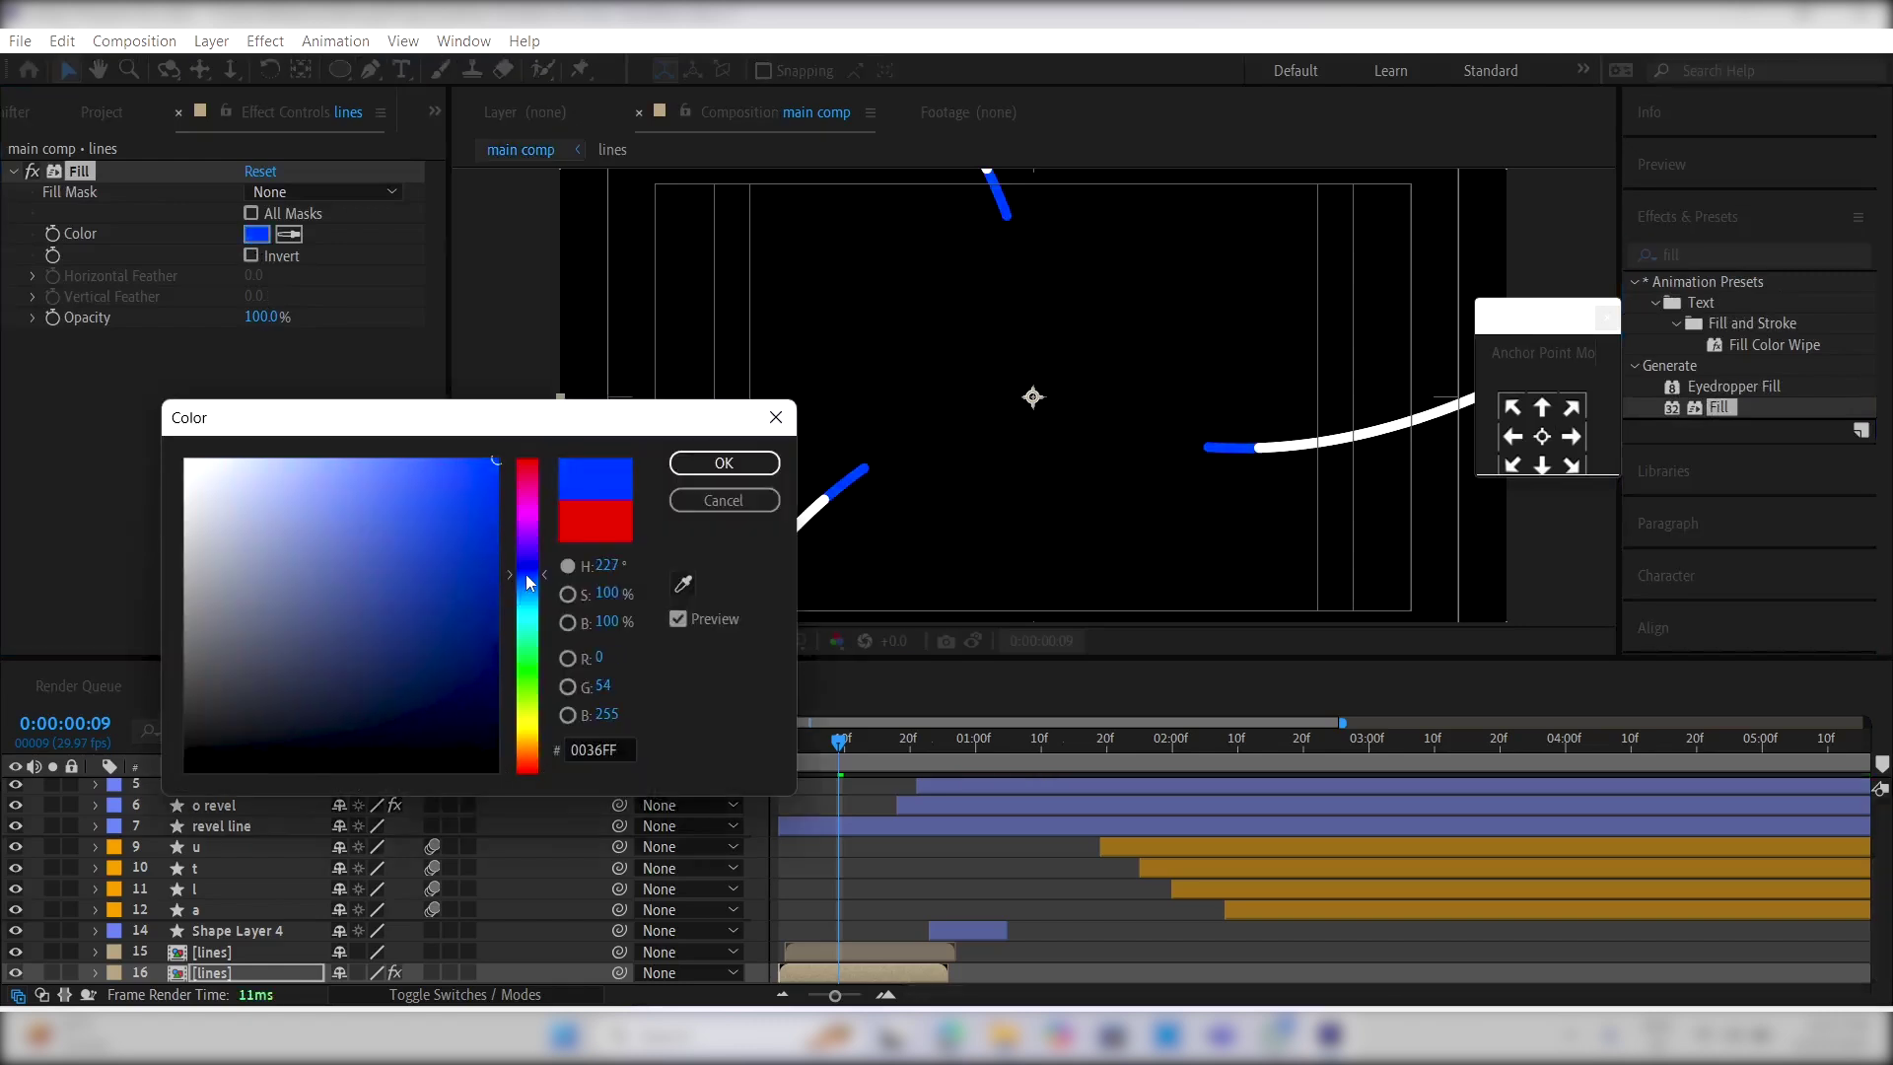
pyautogui.click(724, 463)
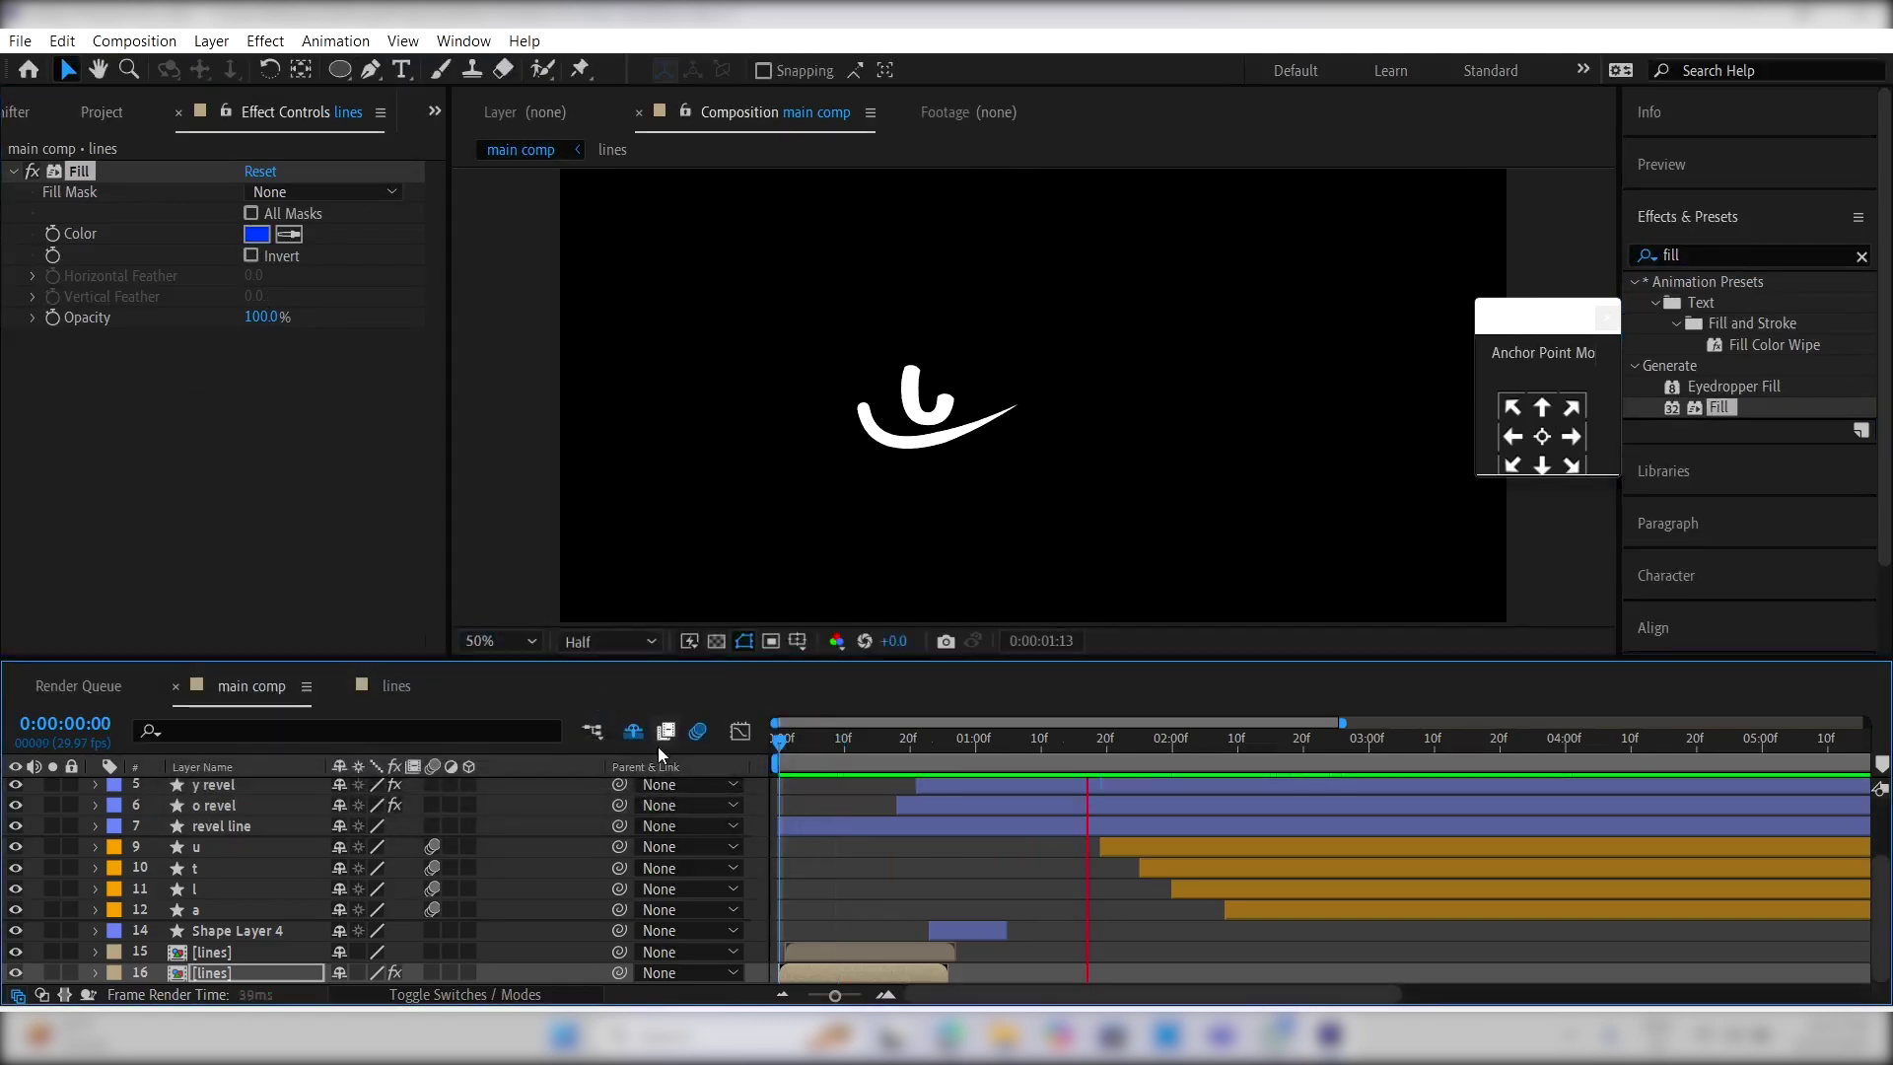
pyautogui.press('space')
# Step: Duplicate the revel line layer and shift the upper copy one frame later
pyautogui.scroll(3, 976, 861)
pyautogui.click(984, 913)
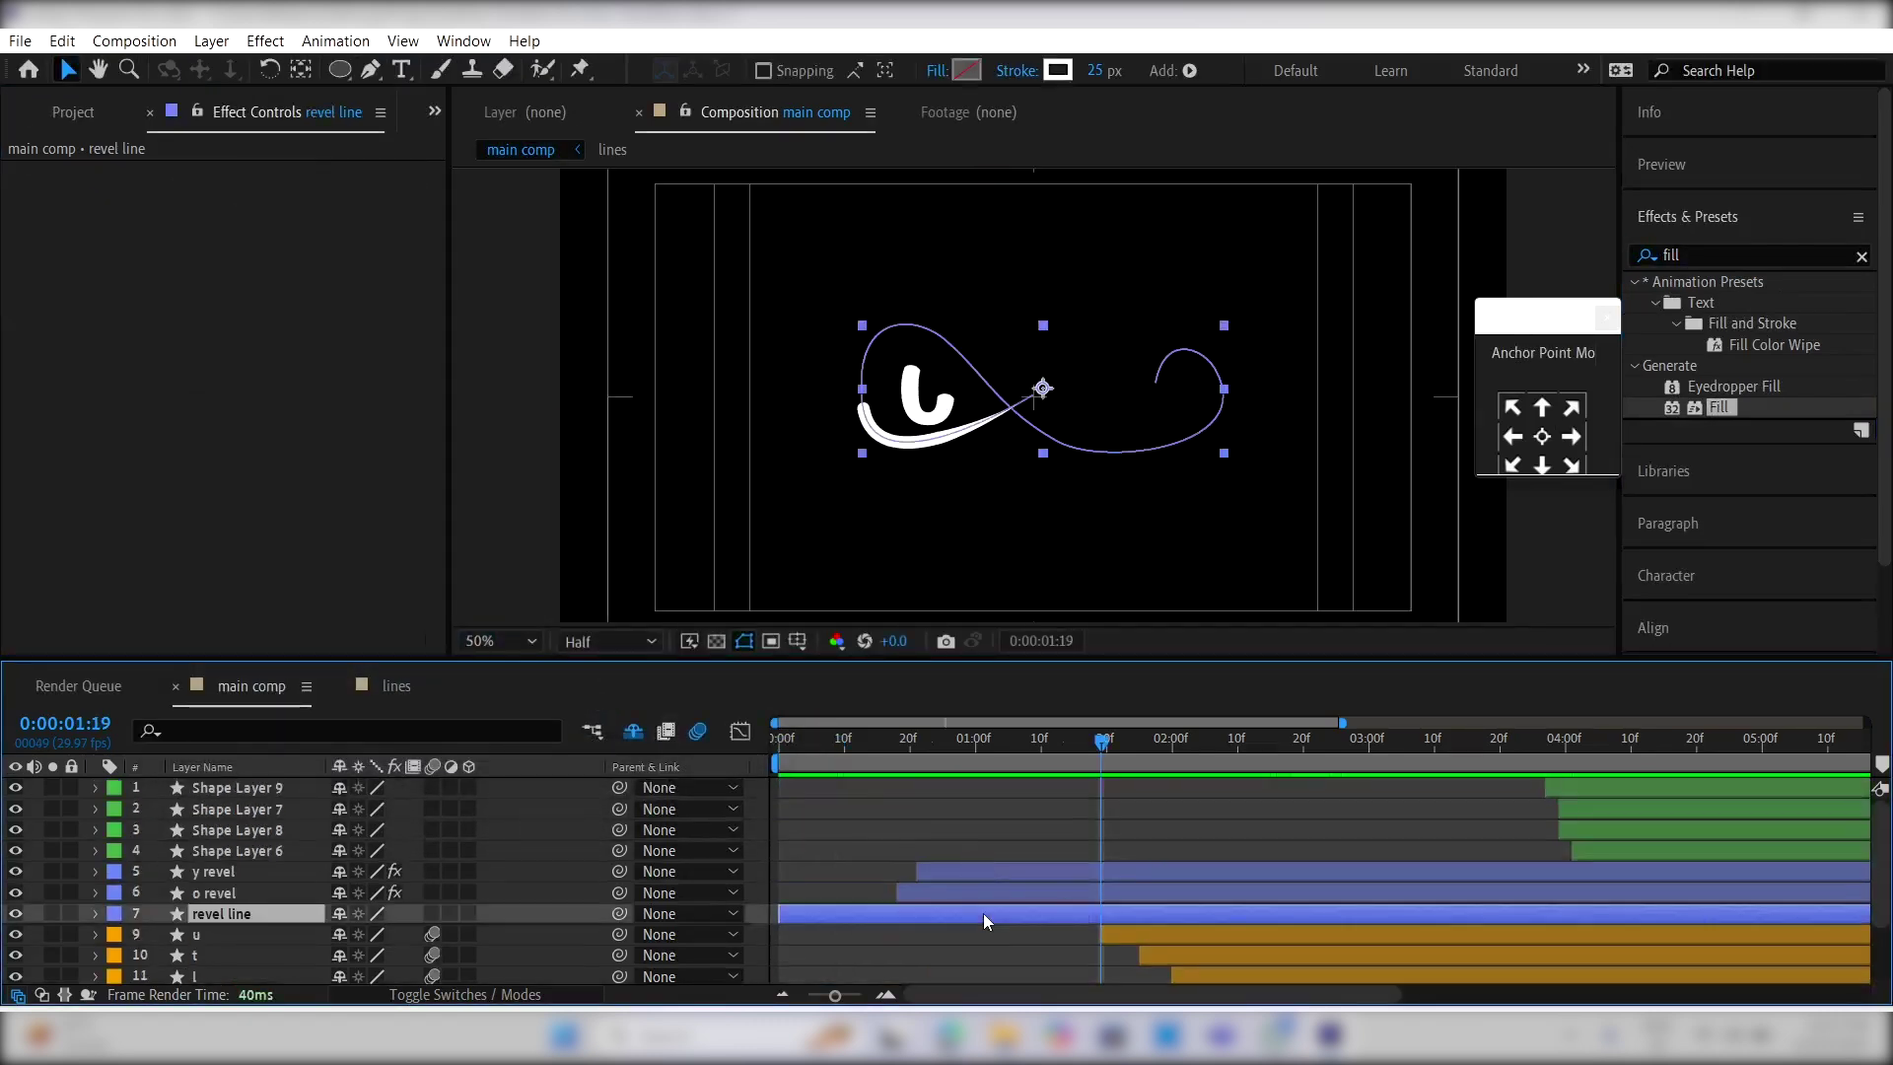
pyautogui.hotkey('ctrl', 'd')
pyautogui.moveTo(820, 909); pyautogui.dragTo(826, 909)
# Step: Apply a Fill effect in blue 0023FF to the original revel line layer and preview the result
pyautogui.click(800, 936)
pyautogui.doubleClick(1721, 407)
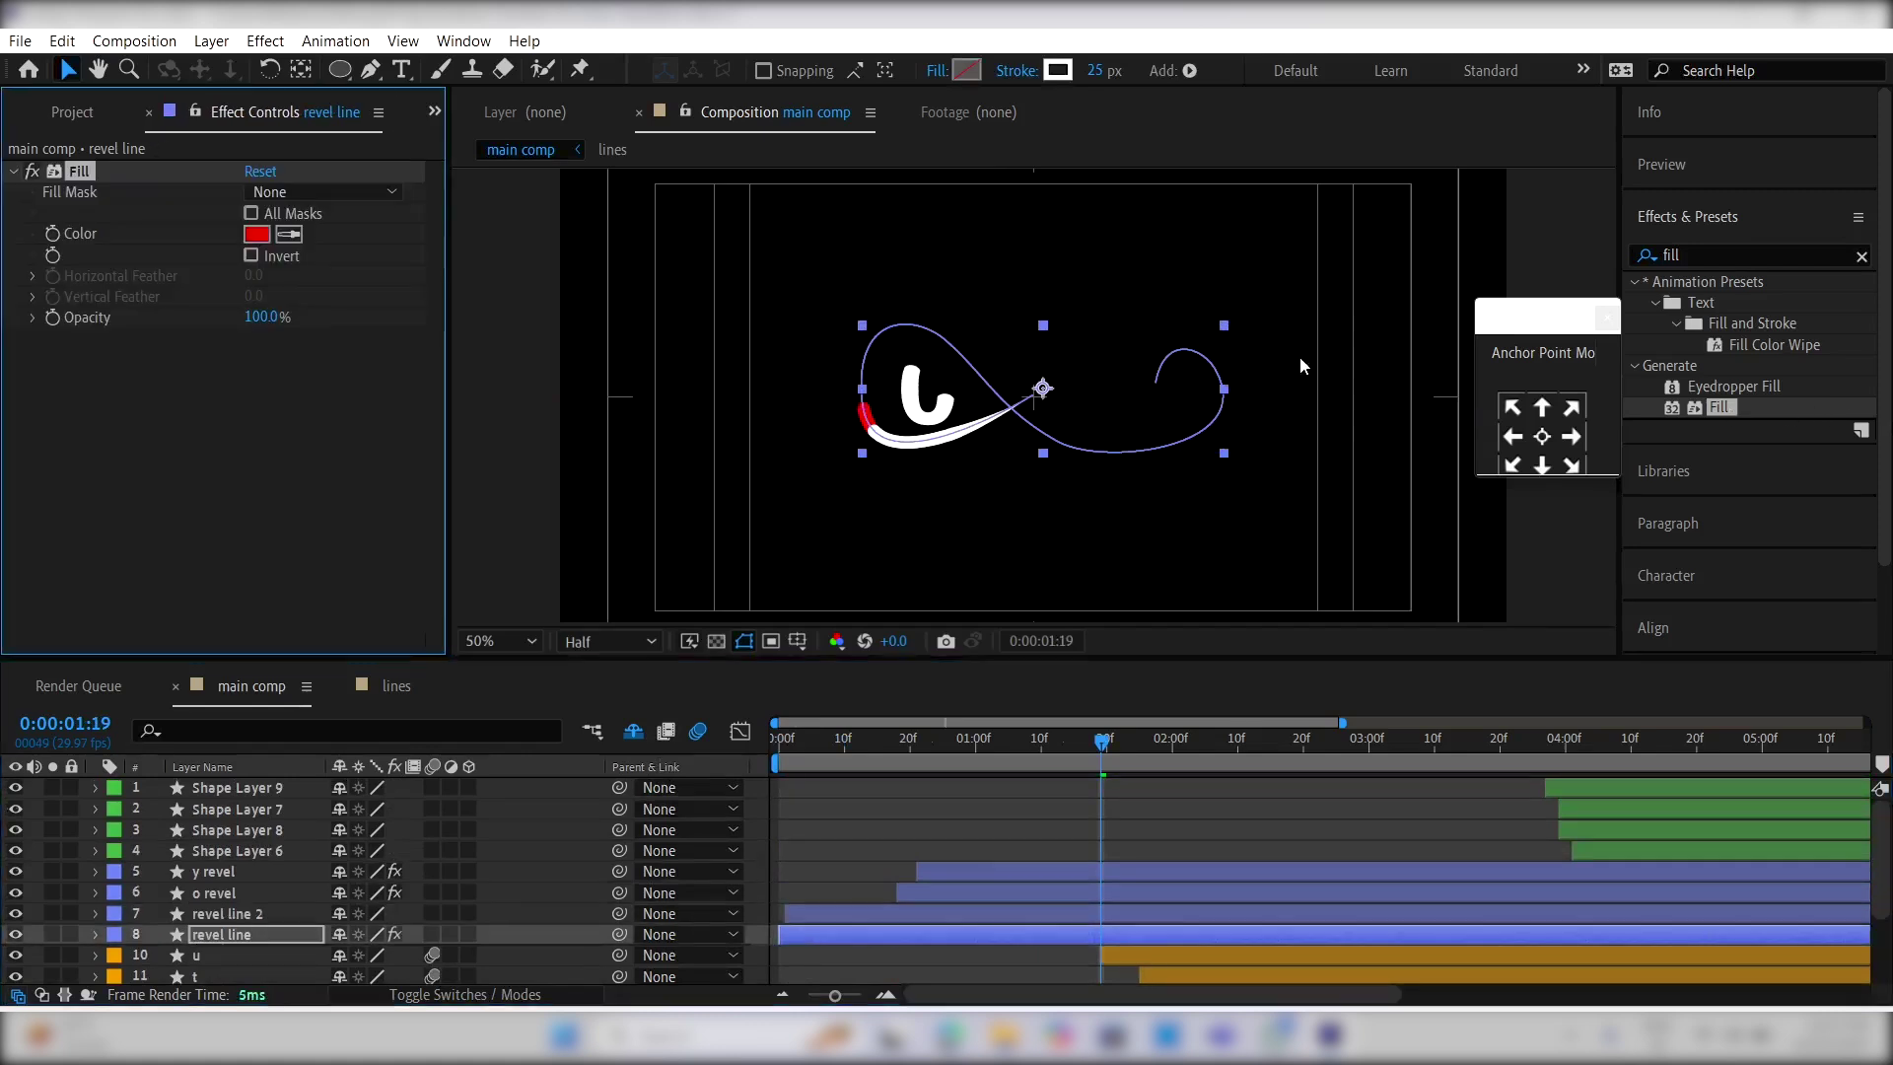
pyautogui.click(257, 234)
pyautogui.click(533, 558)
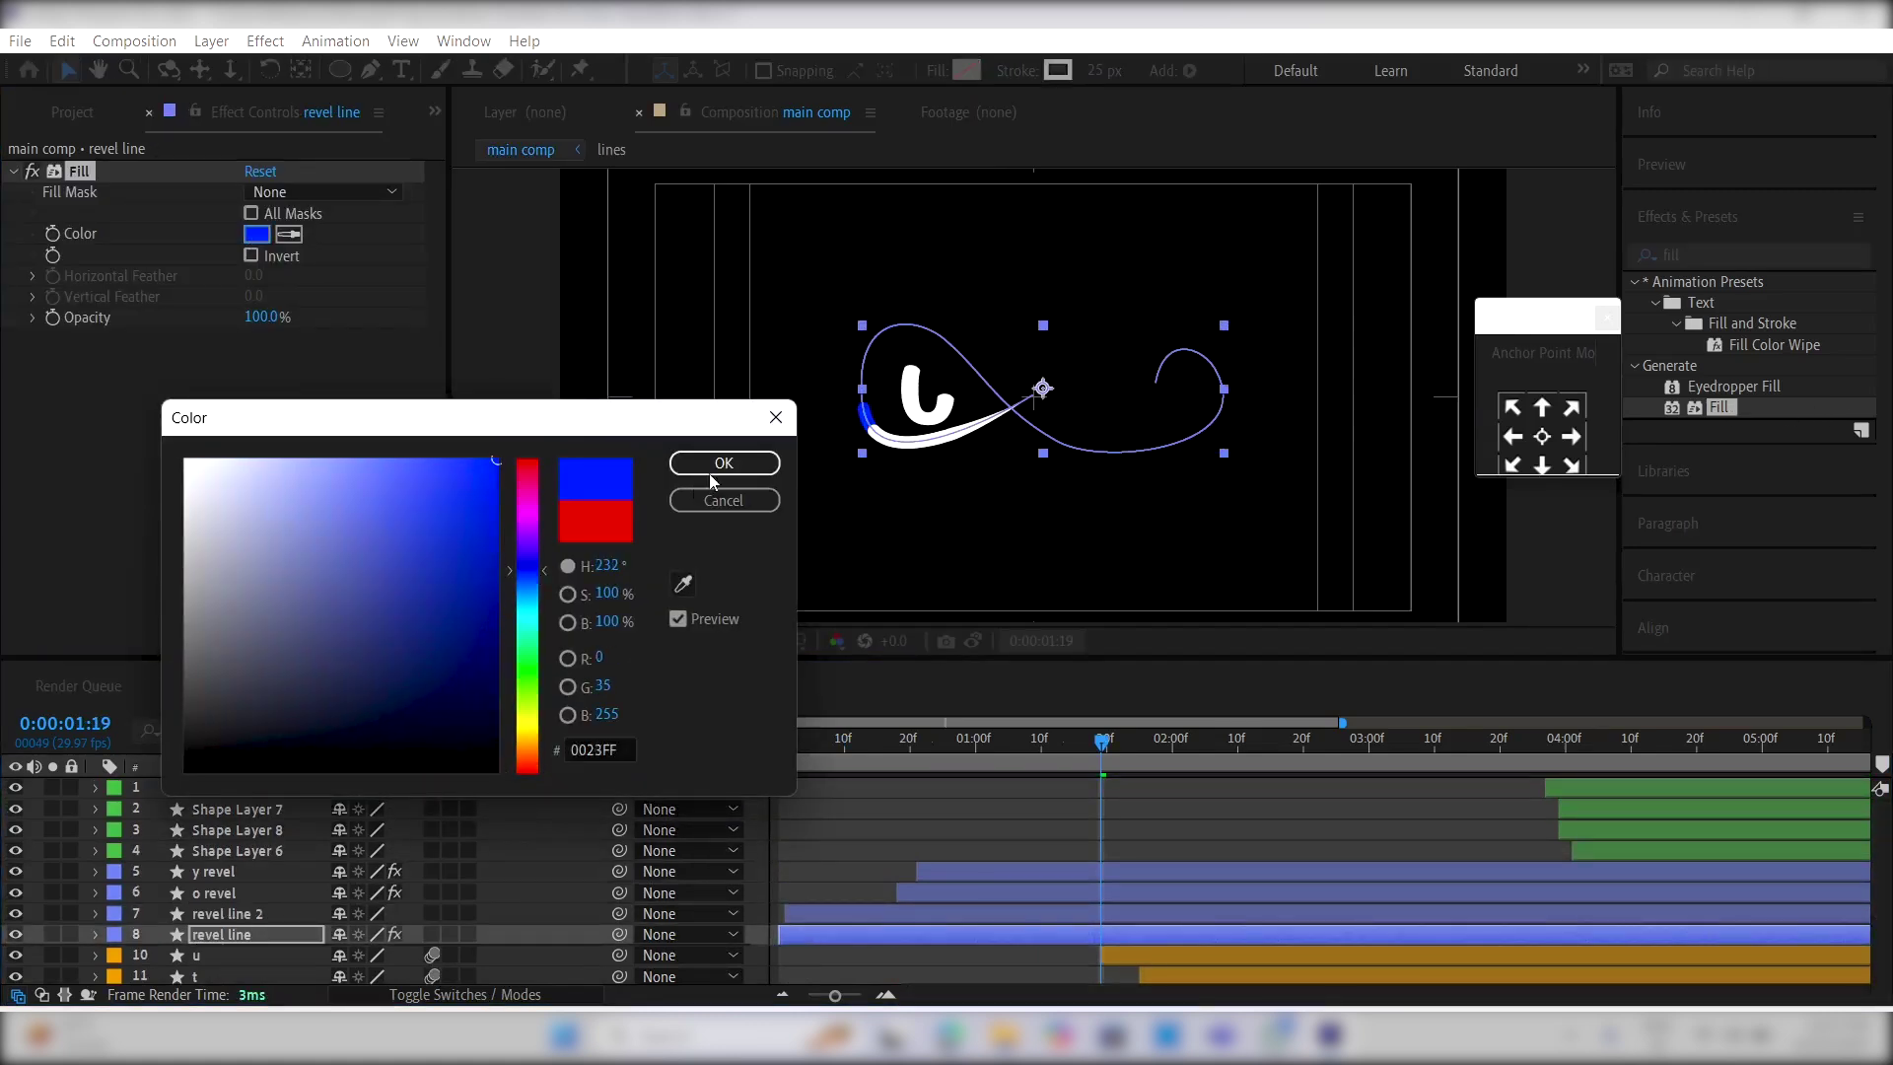
pyautogui.click(727, 463)
pyautogui.press('space')
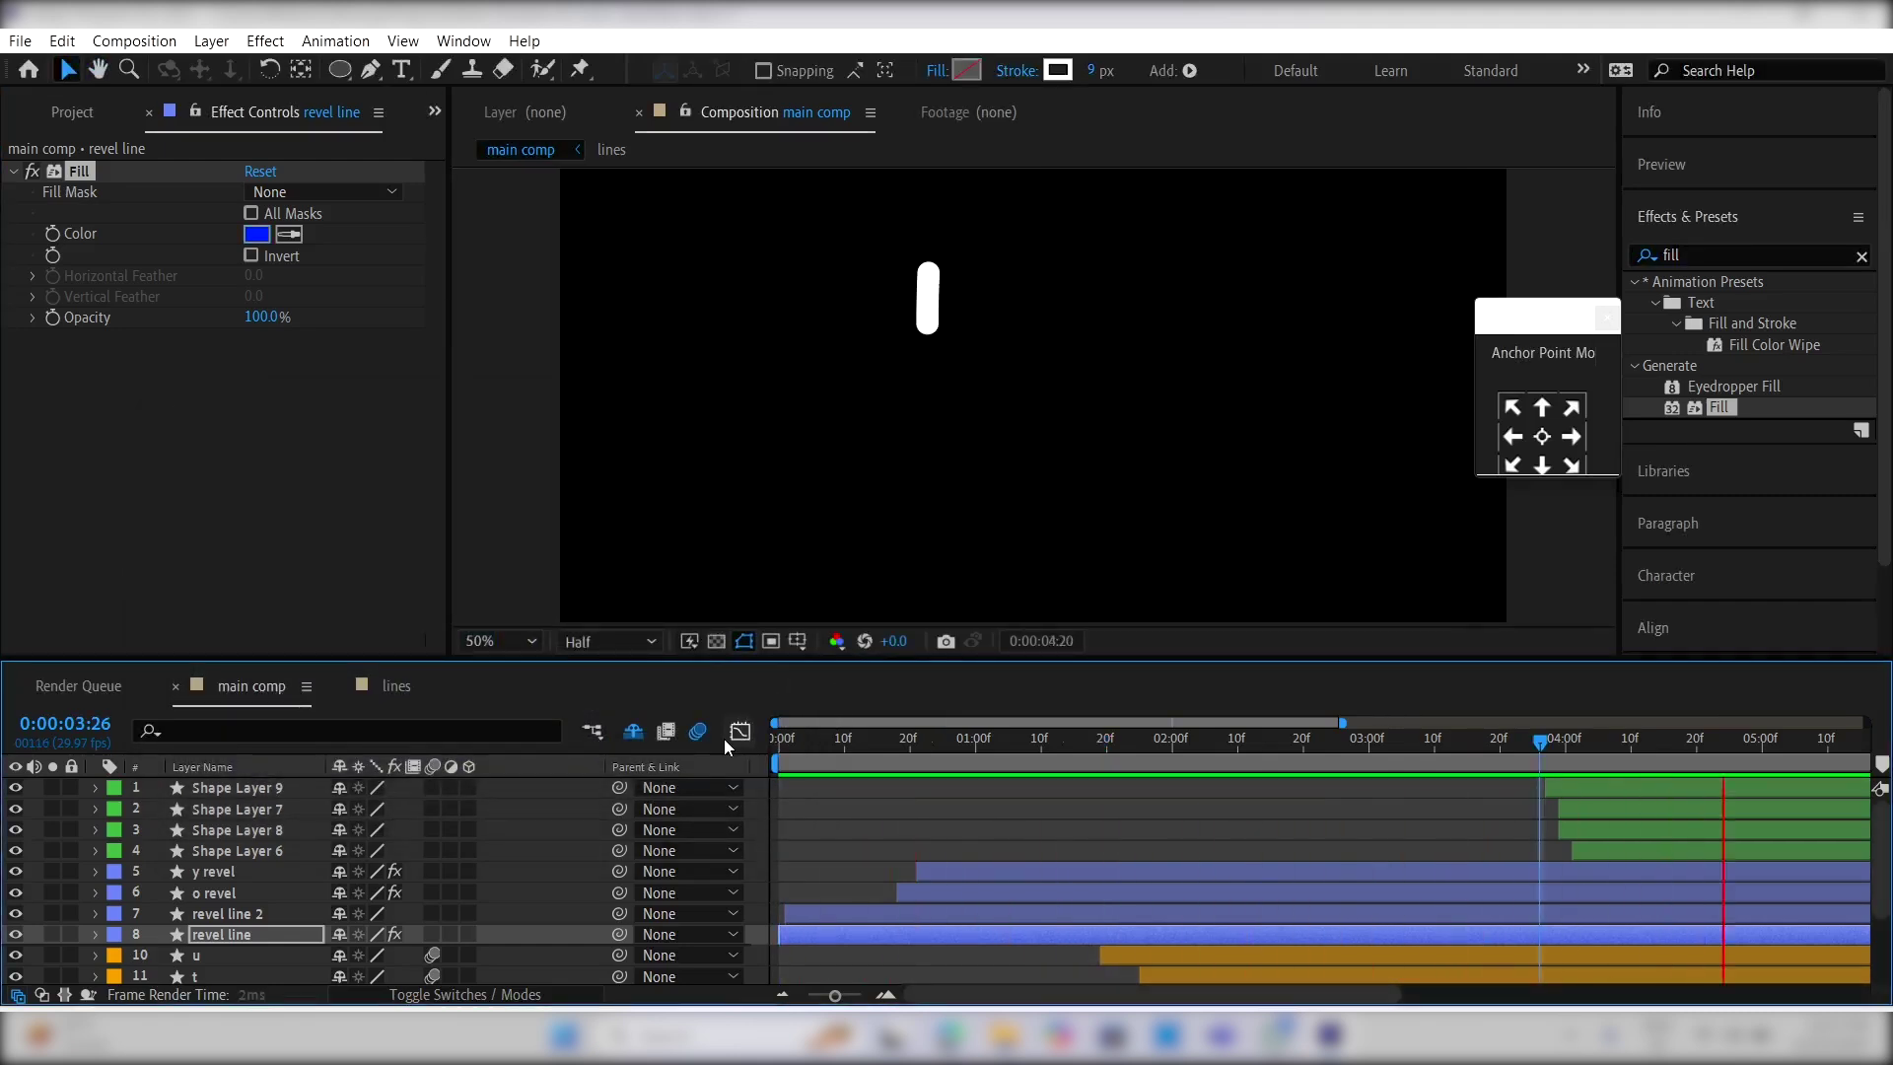
# Step: Duplicate y revel with the upper copy offset one frame later, and copy revel line's blue Fill effect onto the original y revel
pyautogui.click(1199, 872)
pyautogui.hotkey('ctrl', 'd')
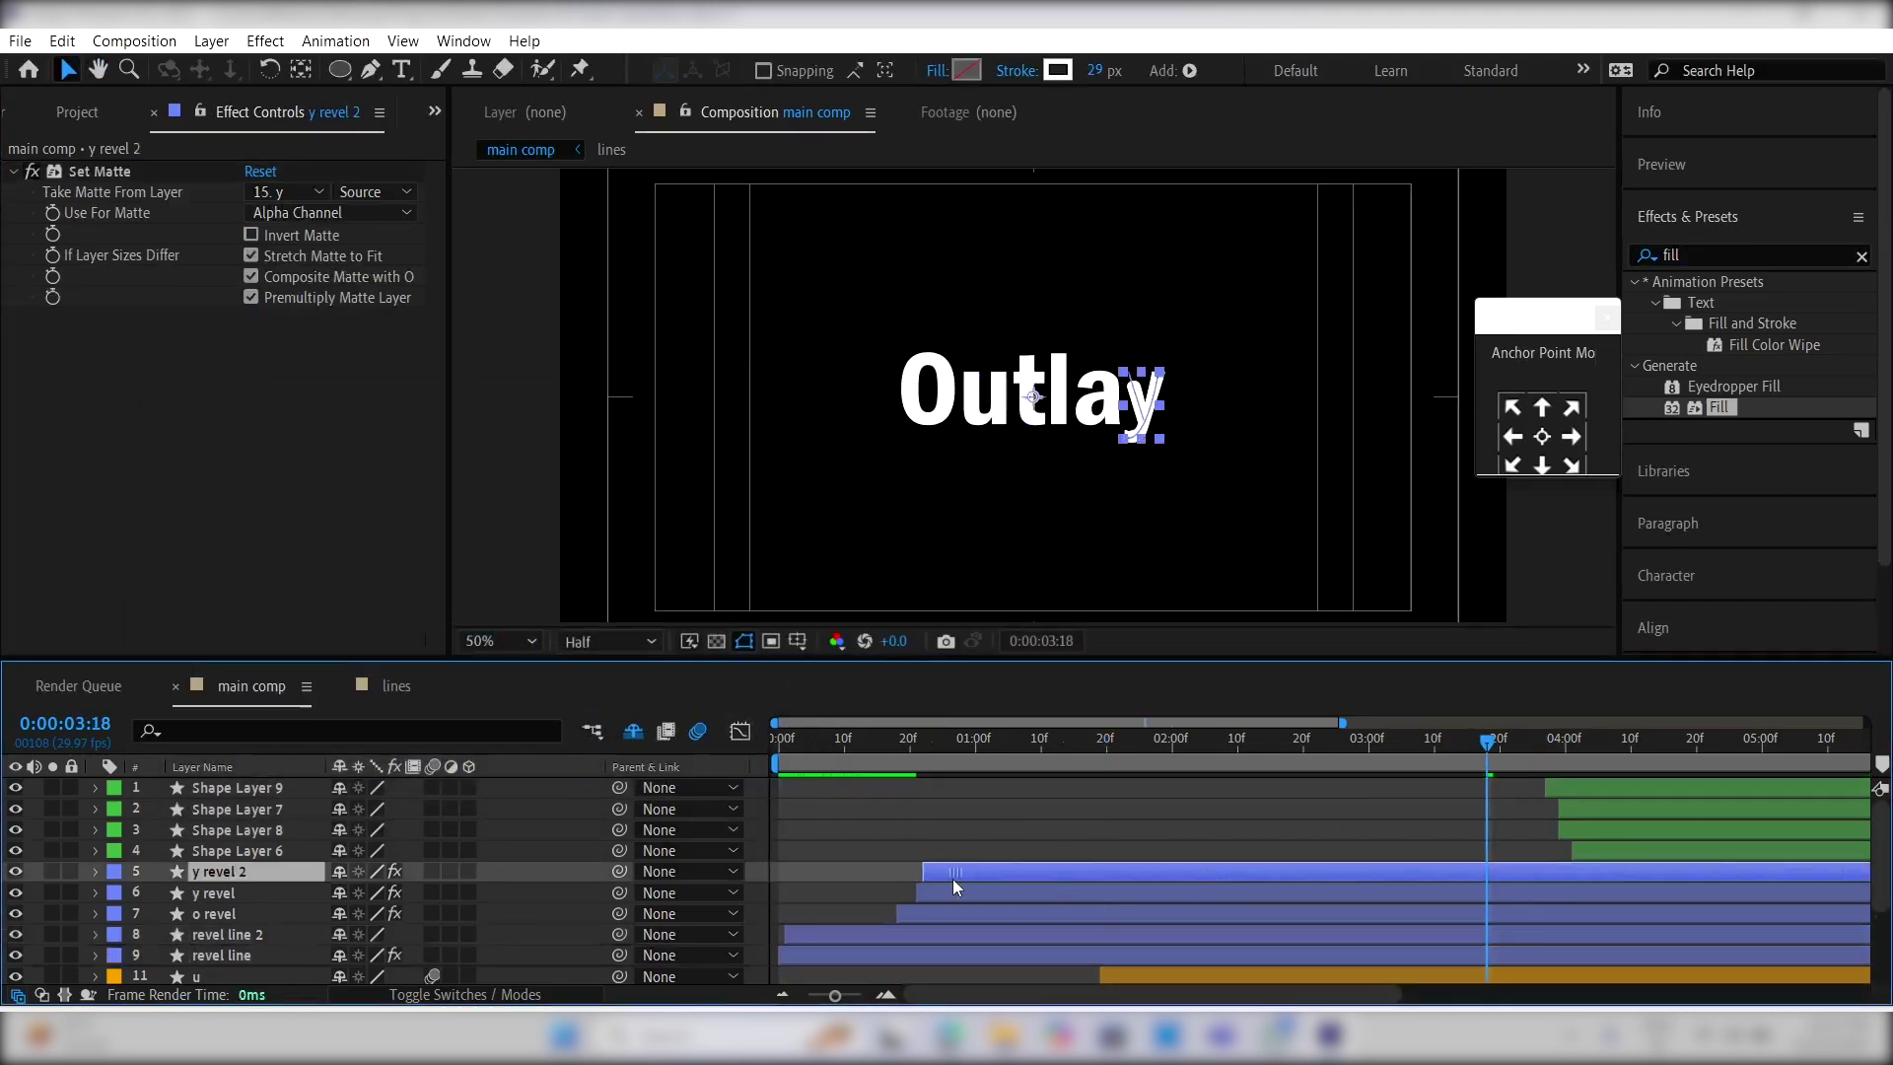
pyautogui.scroll(-3, 1090, 892)
pyautogui.click(945, 831)
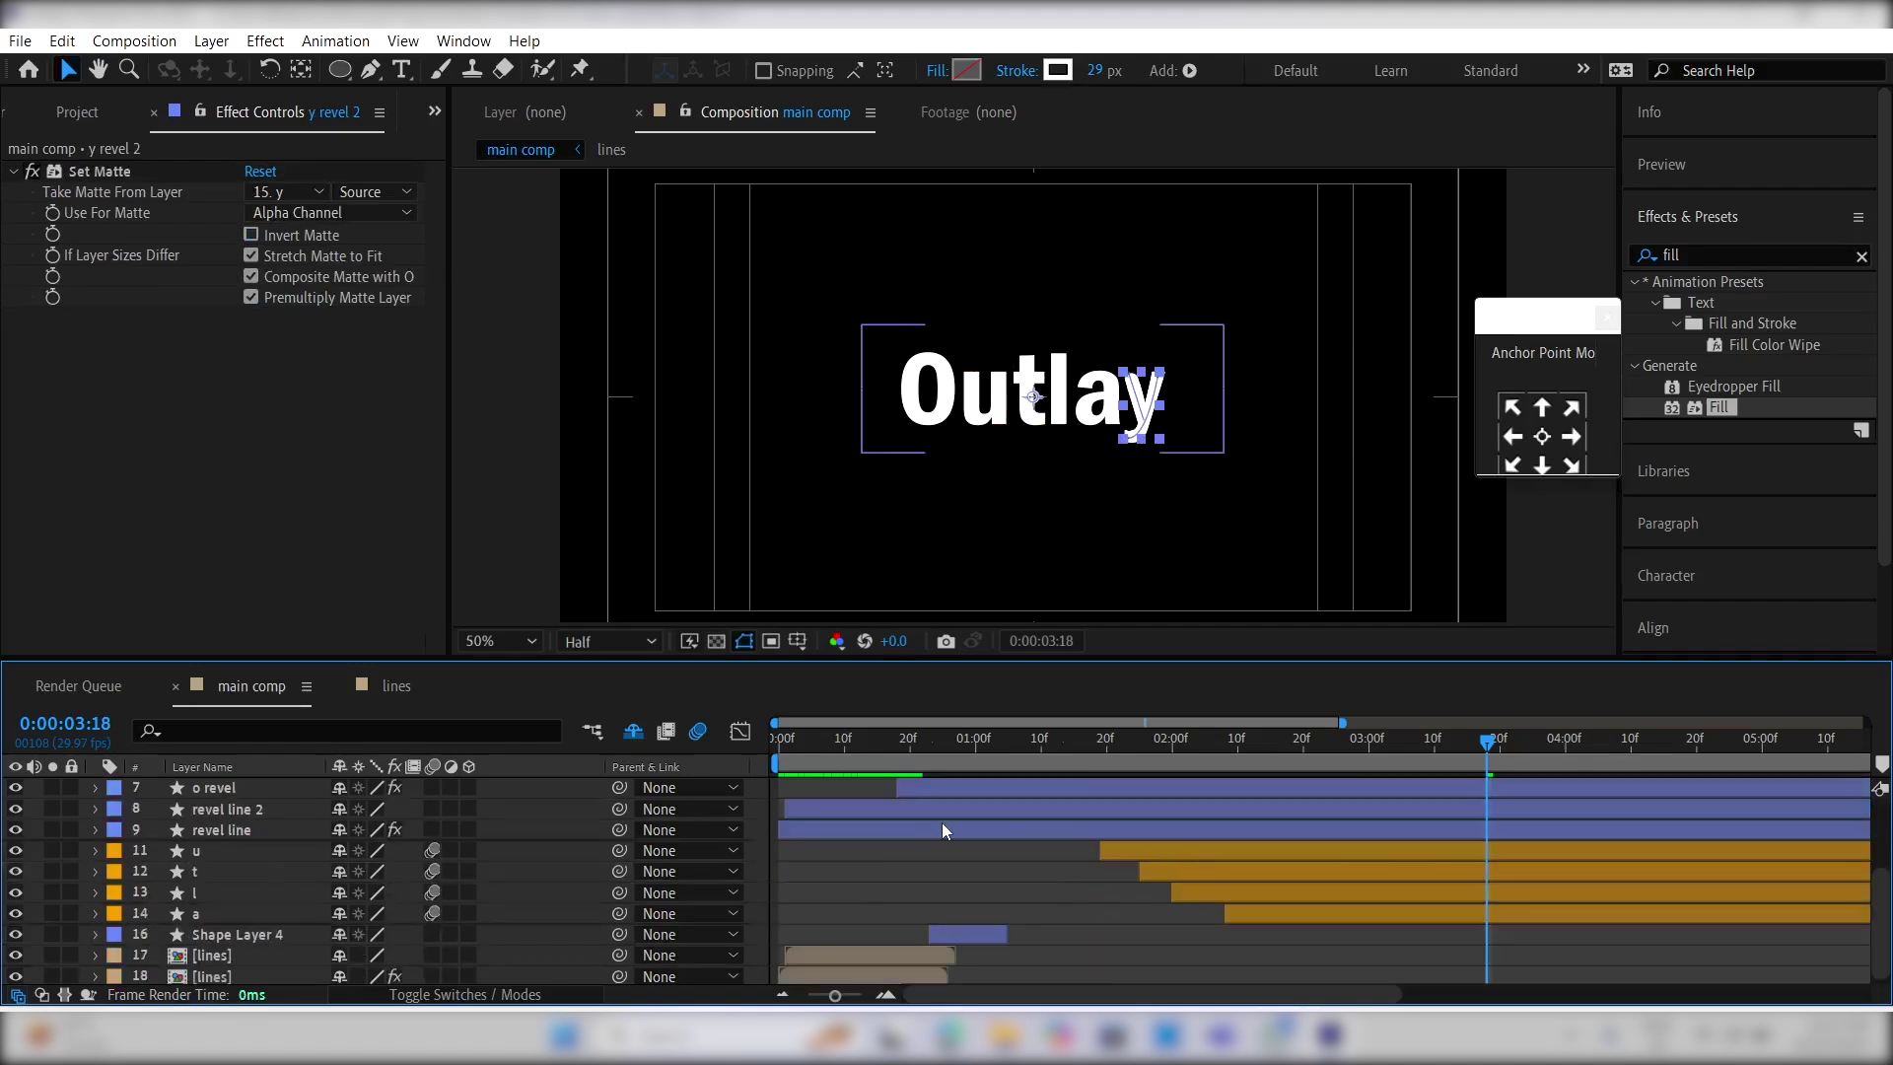
pyautogui.click(123, 171)
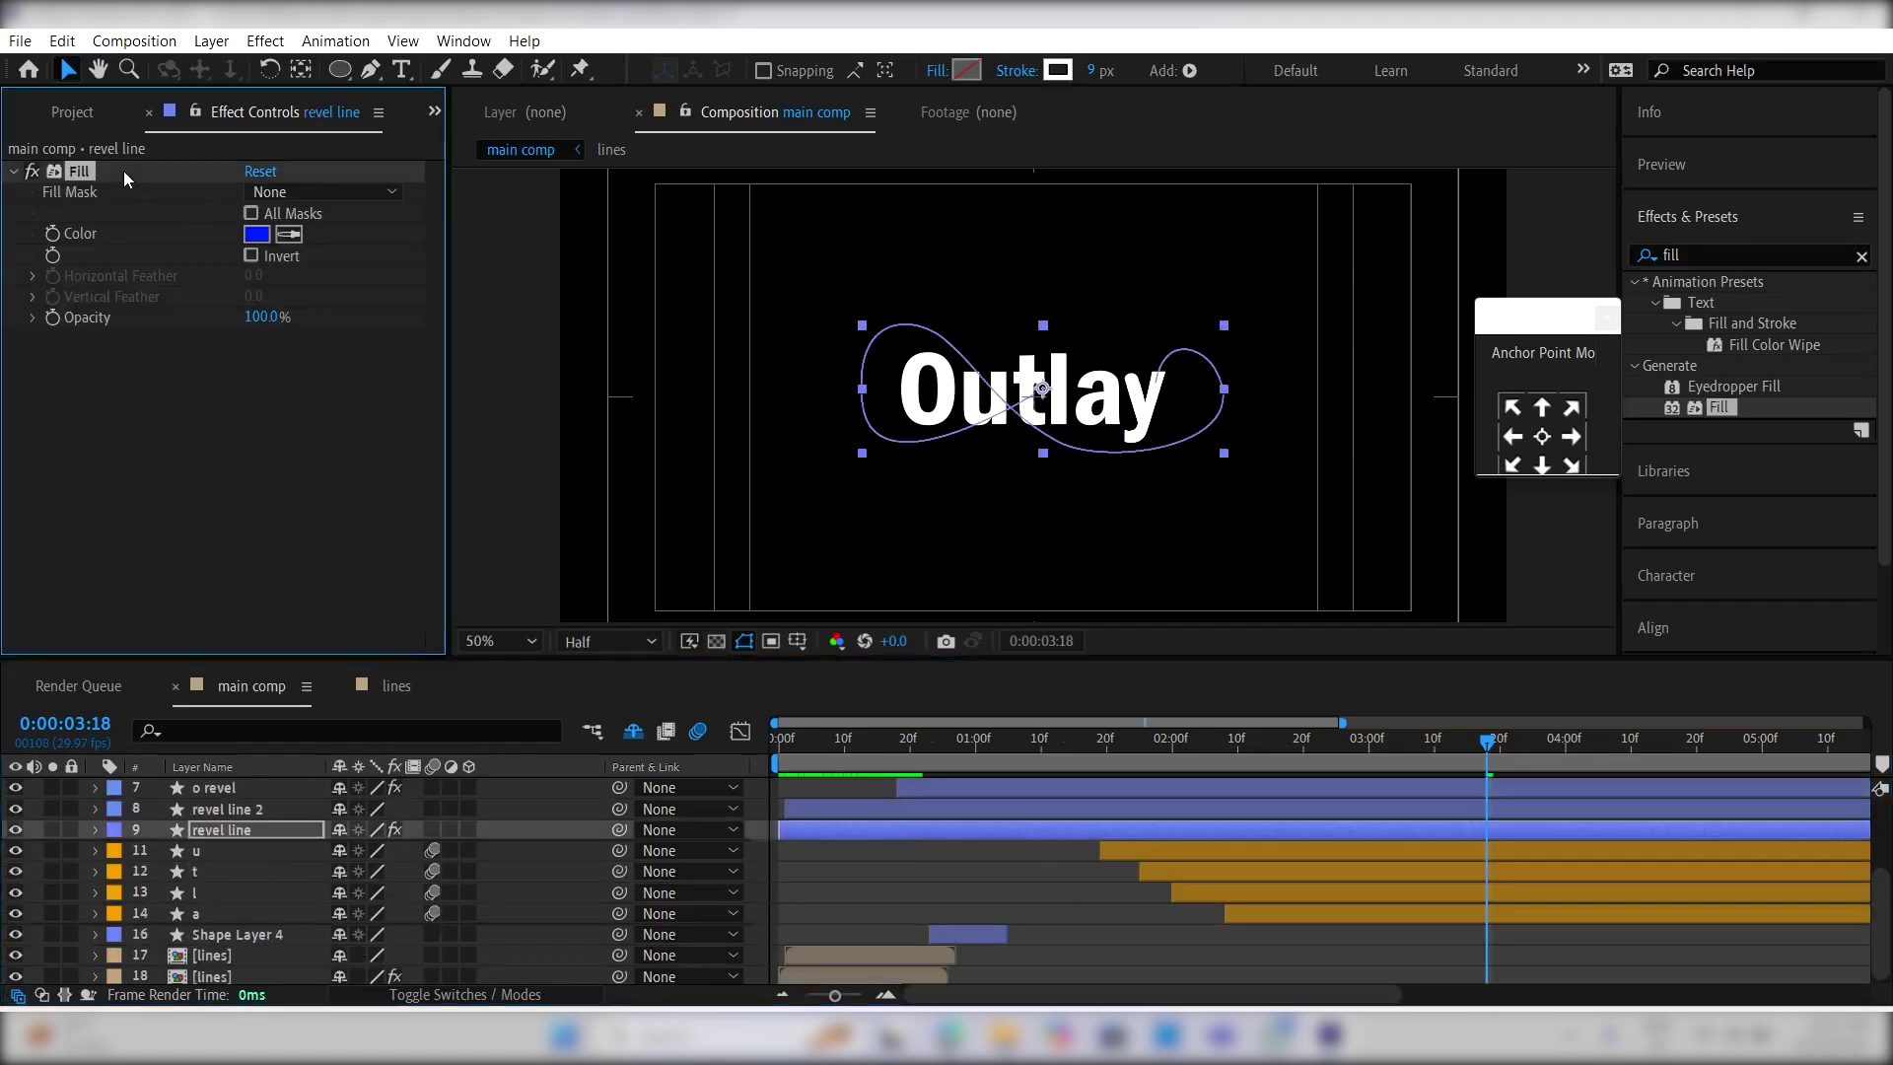
pyautogui.scroll(3, 861, 788)
pyautogui.click(960, 890)
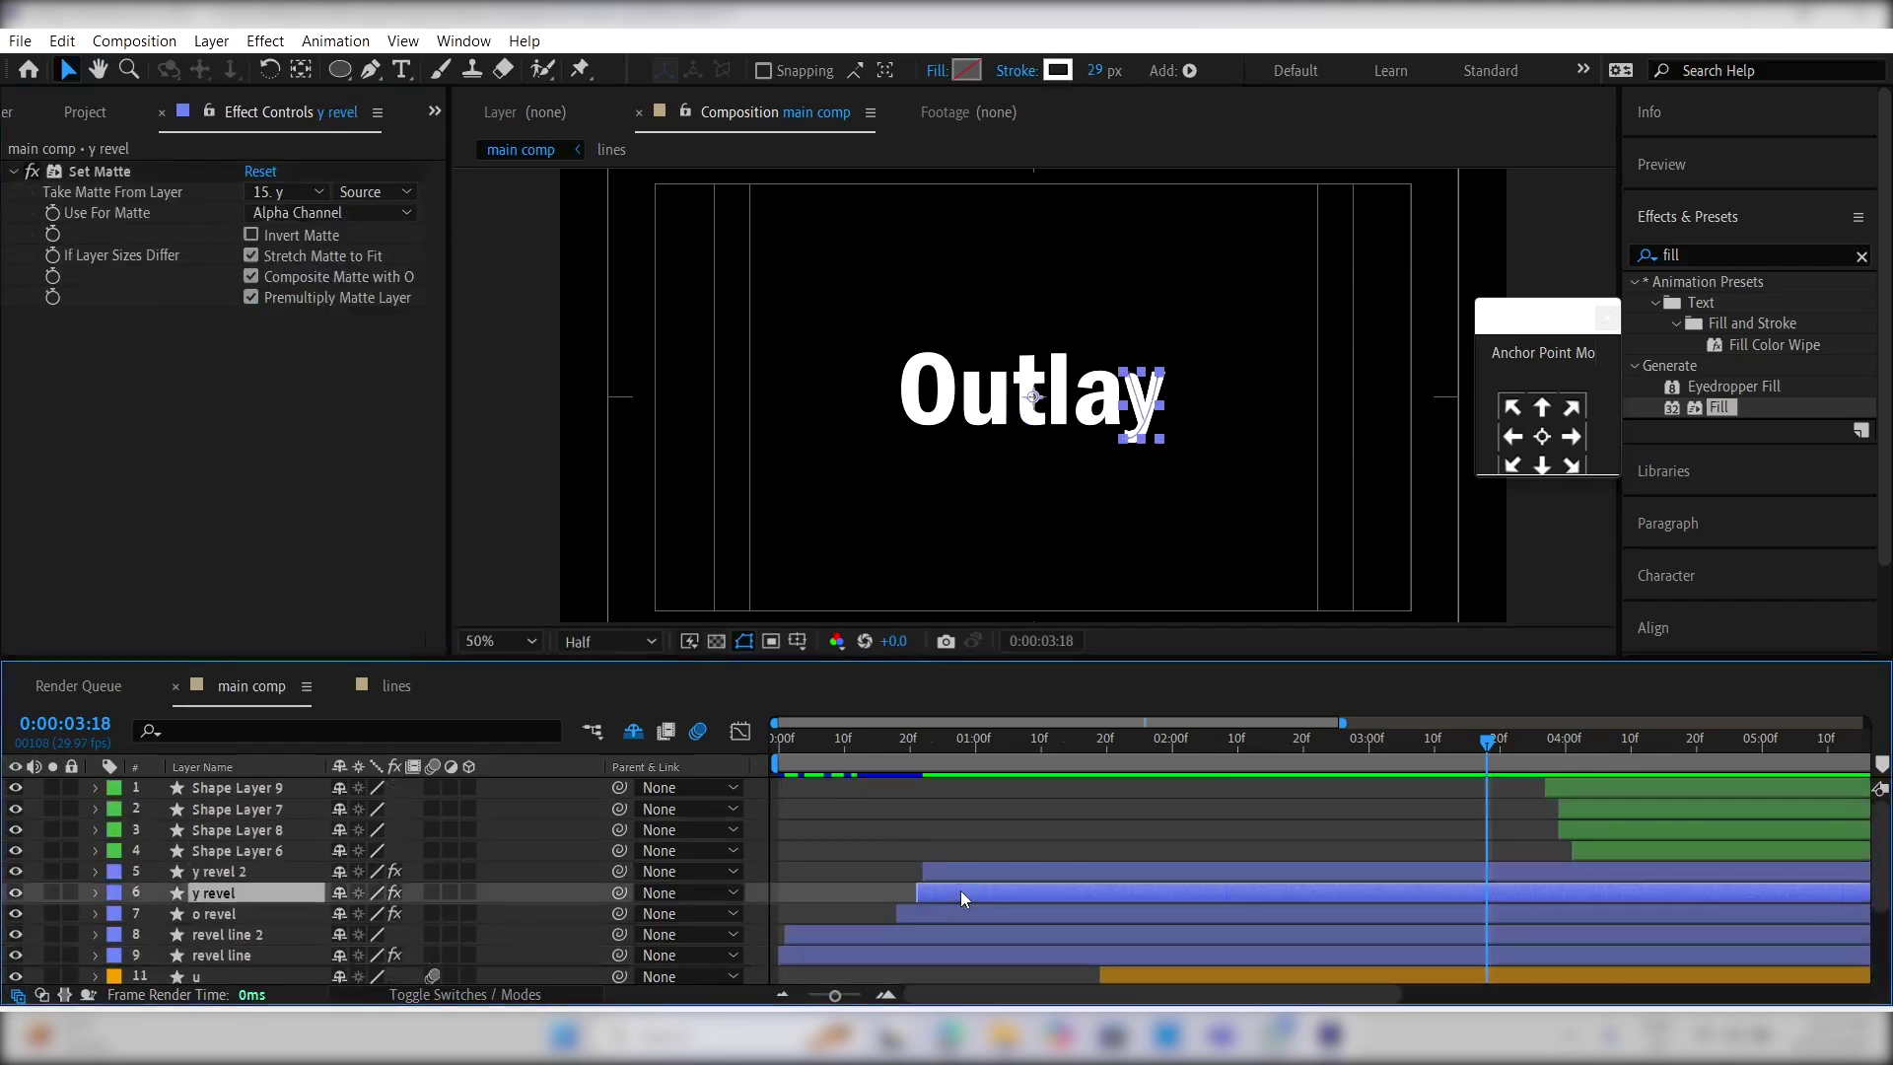
pyautogui.hotkey('ctrl', 'v')
pyautogui.press('space')
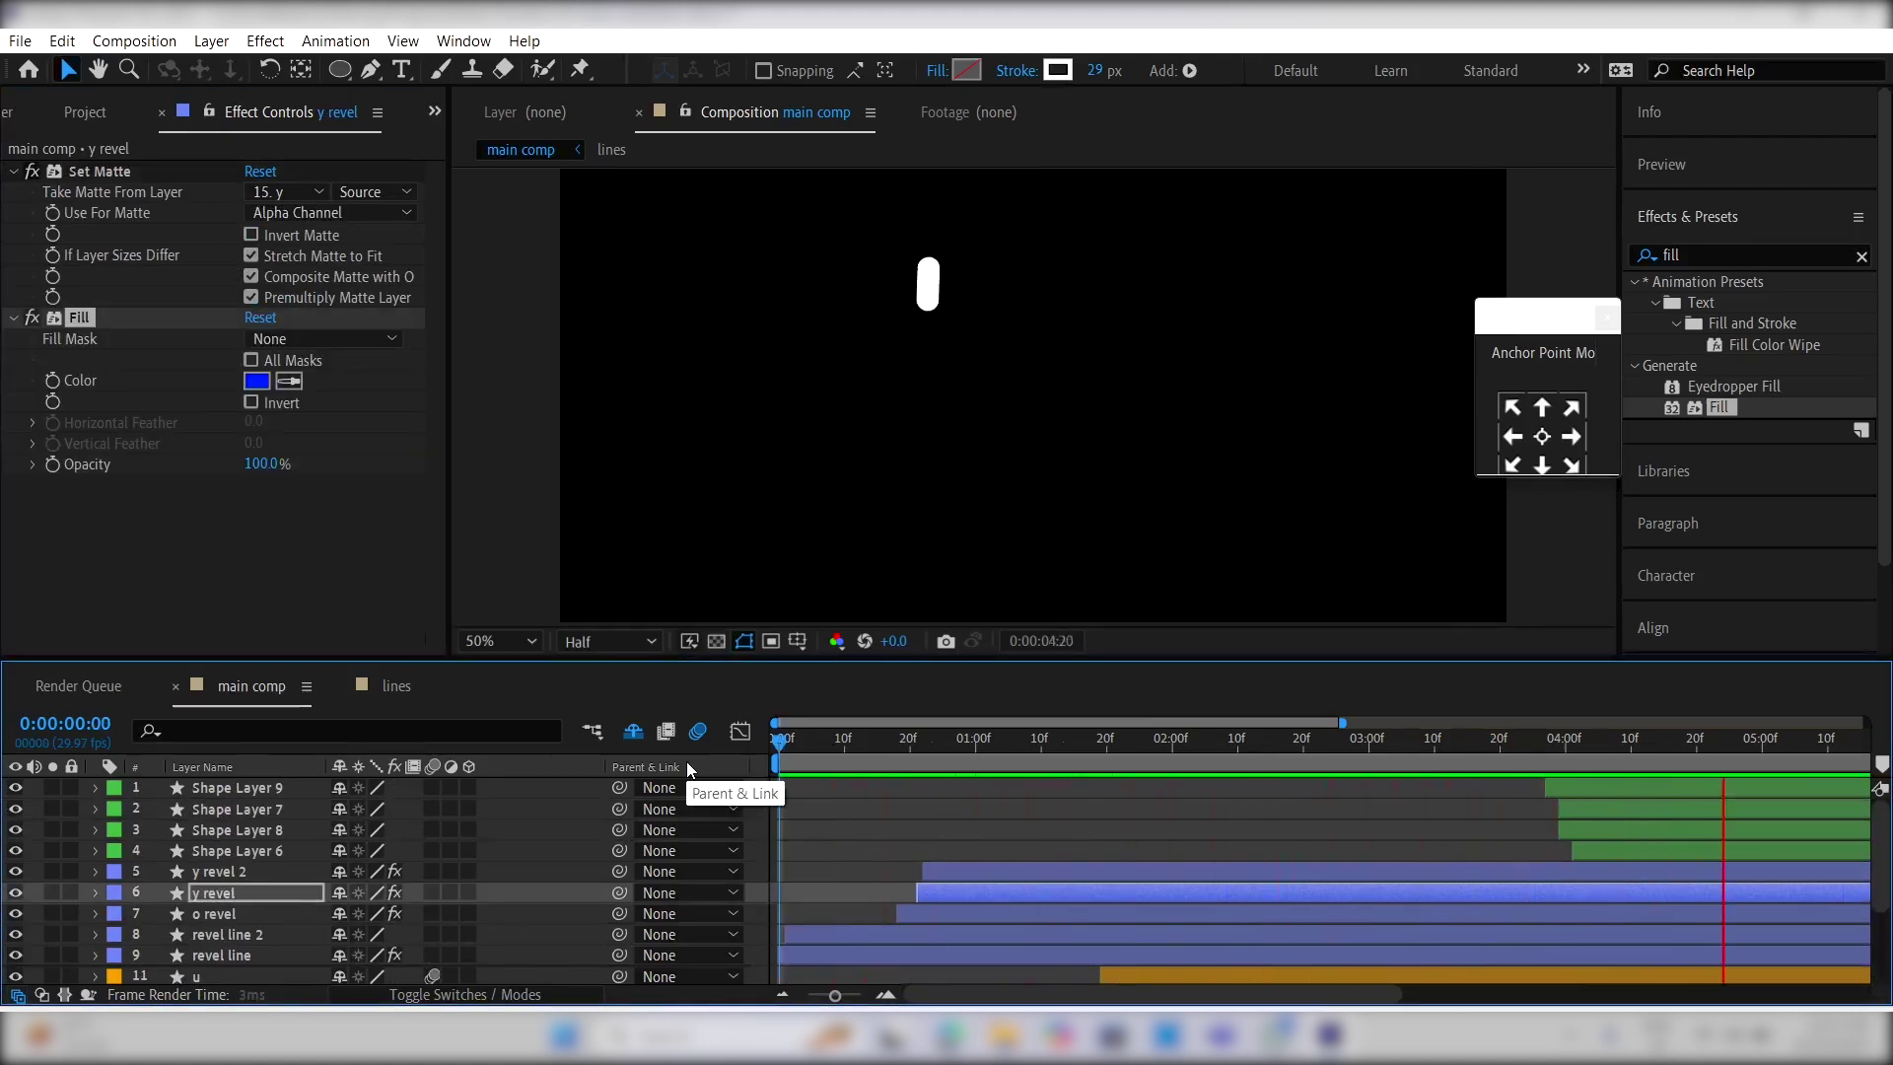
# Step: Pre-compose the u, t, l and a letter layers into a new composition named "remain text"
pyautogui.scroll(-3, 1180, 848)
pyautogui.click(1180, 847)
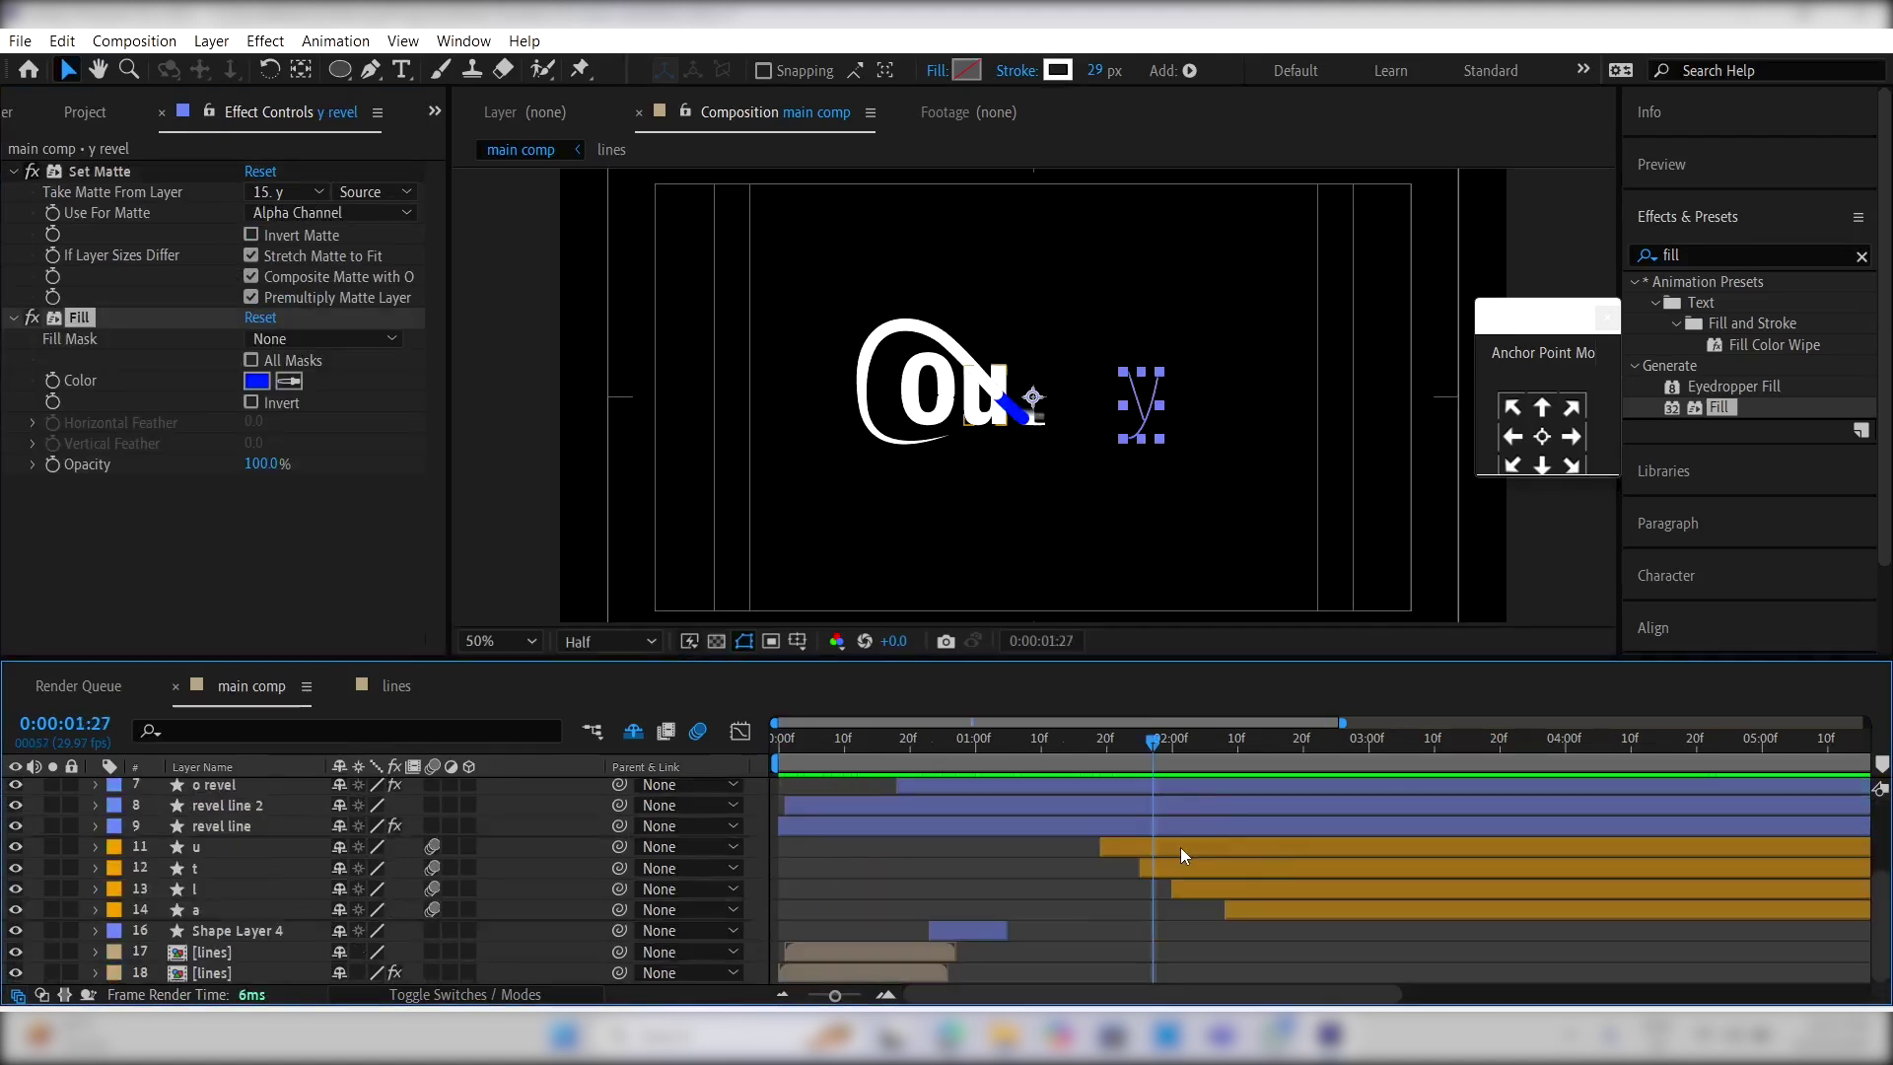
pyautogui.keyDown('shift'); pyautogui.click(1266, 901); pyautogui.keyUp('shift')
pyautogui.hotkey('ctrl', 'shift', 'c')
pyautogui.write('remain text')
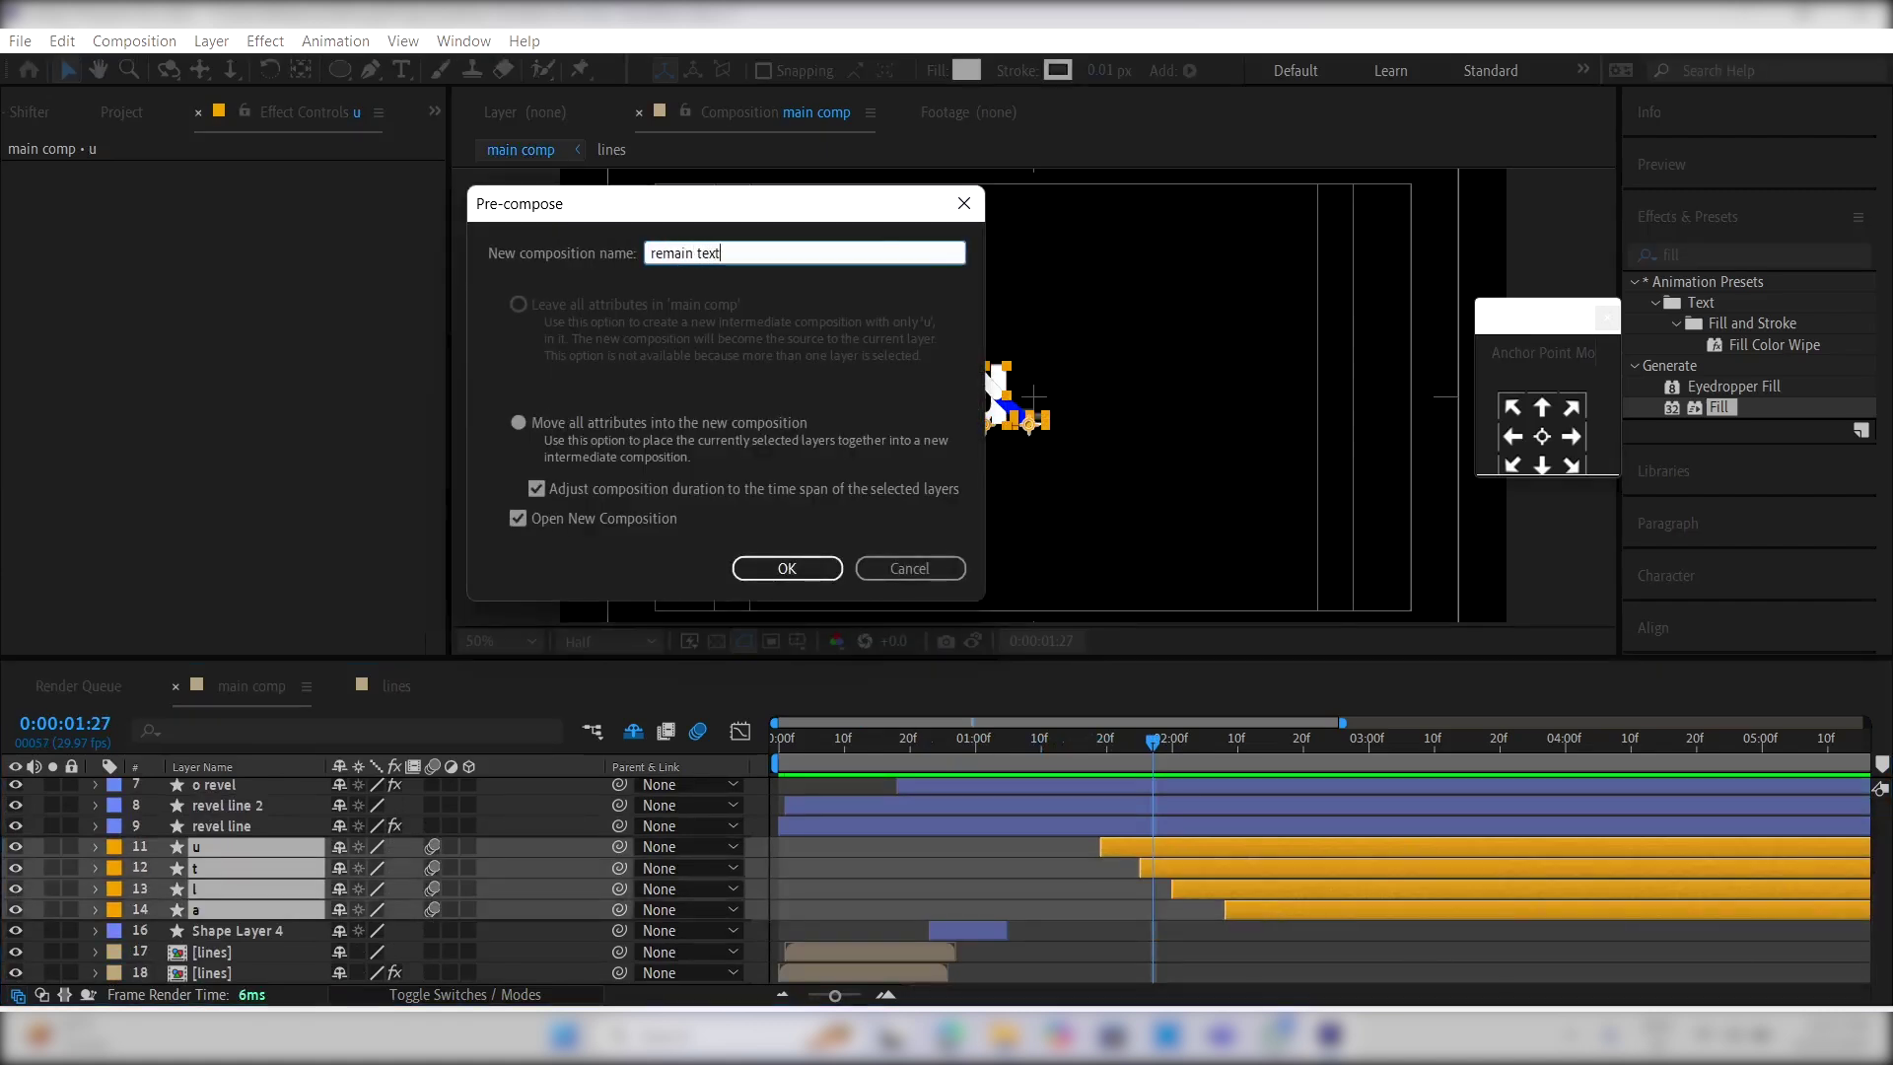
pyautogui.press('Return')
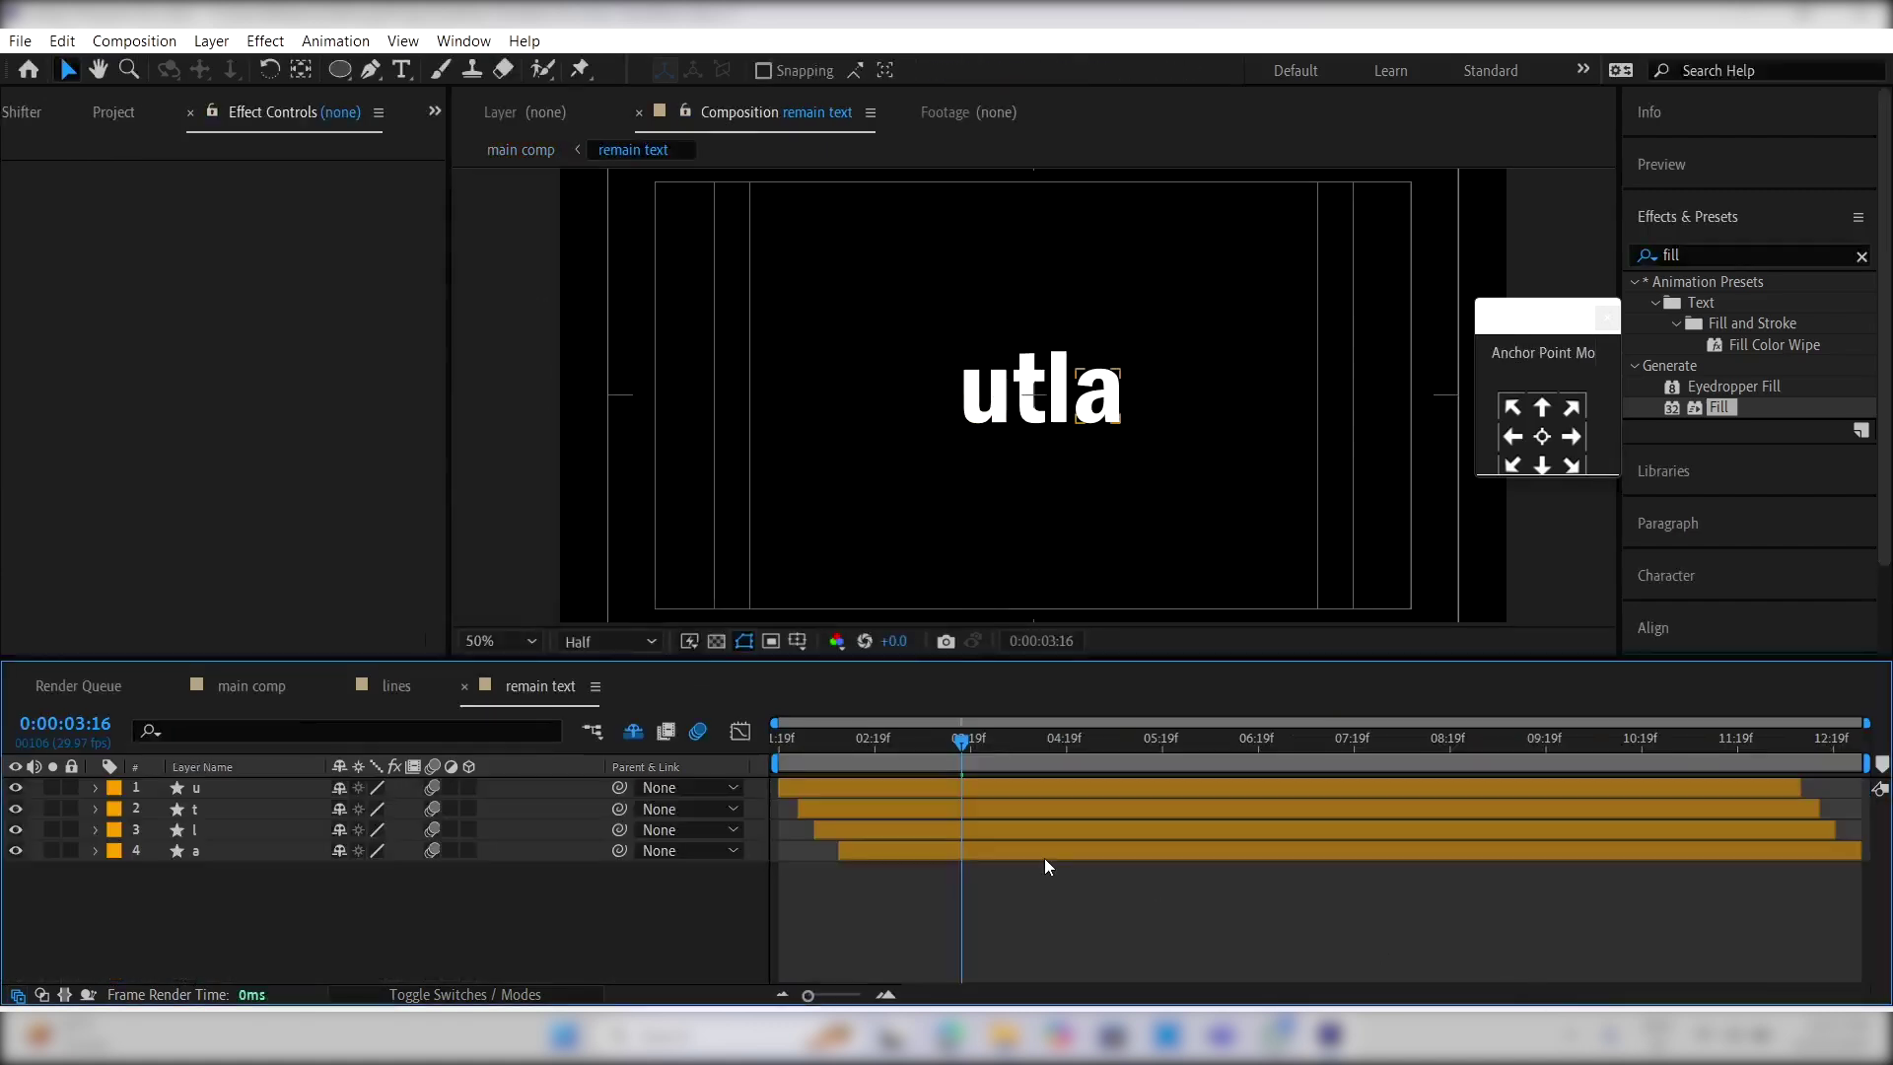
# Step: Duplicate the remain text composition in the project and open the copy
pyautogui.click(113, 116)
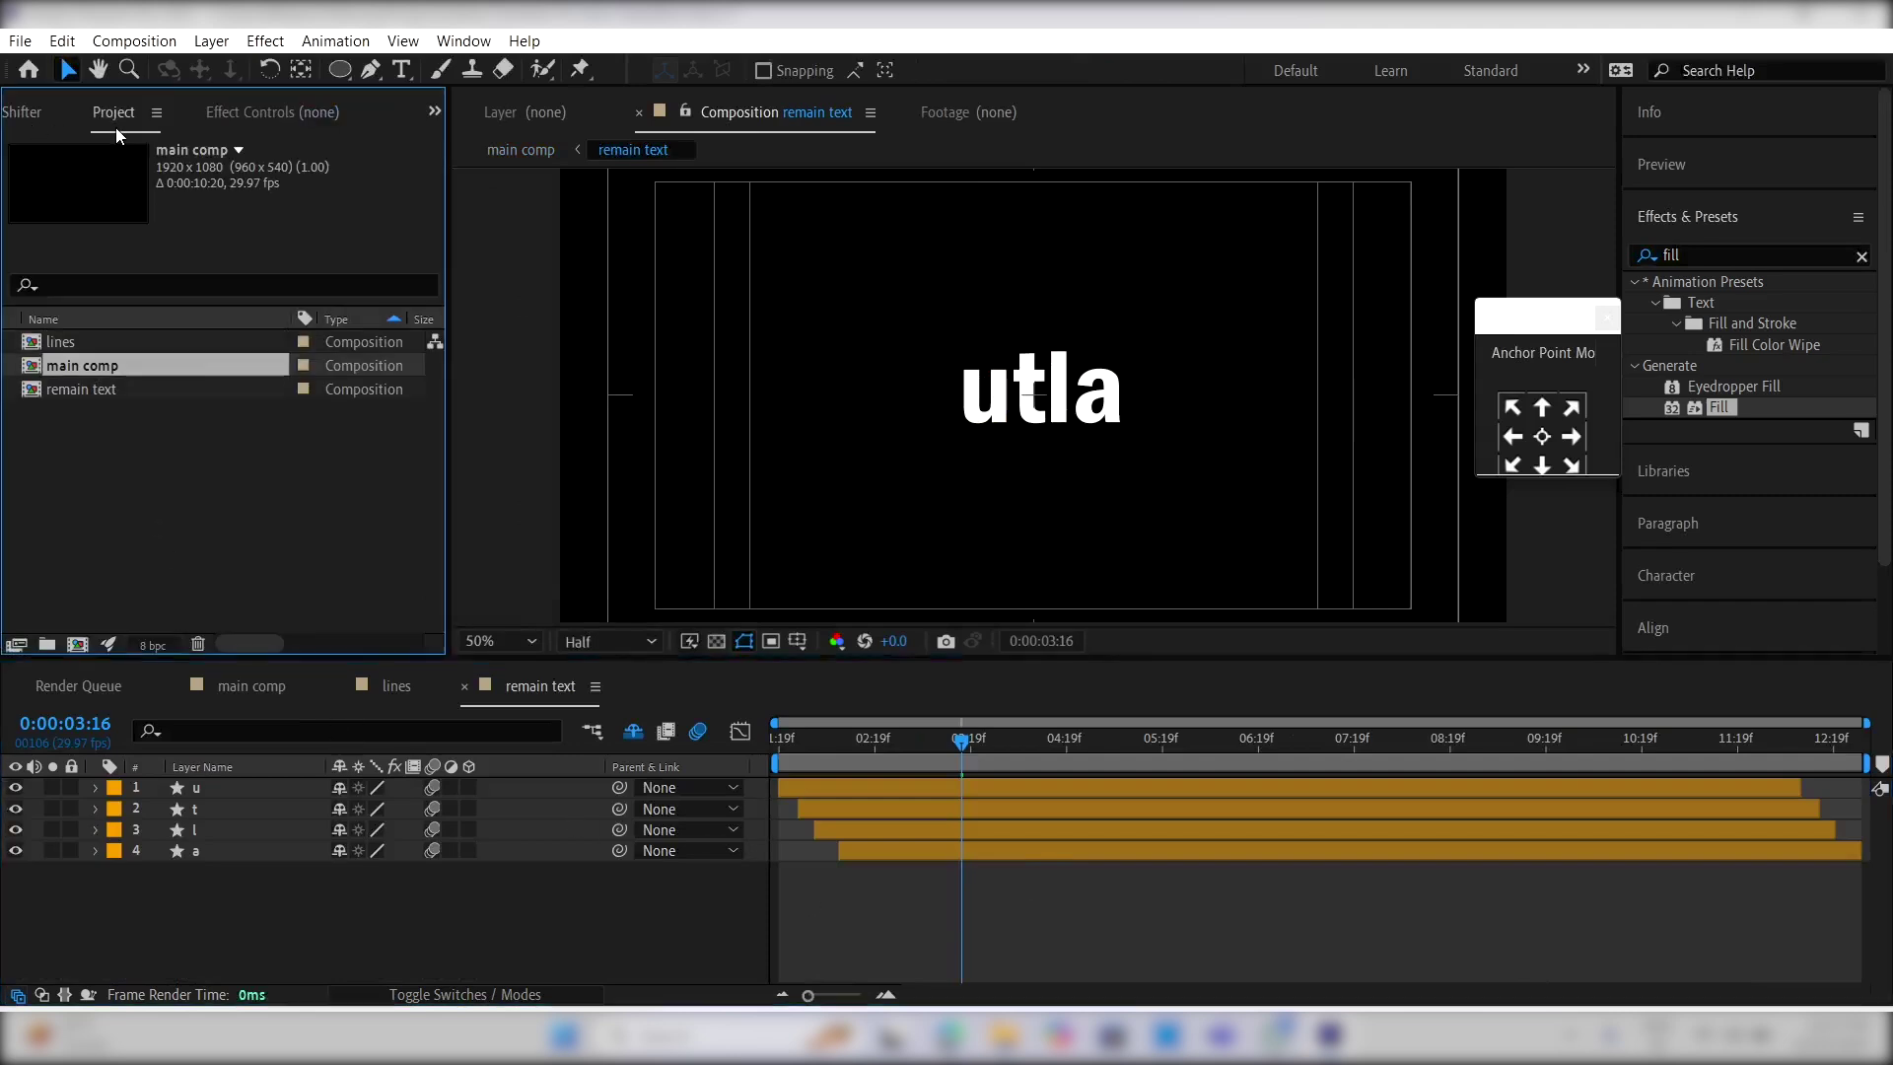
pyautogui.click(85, 386)
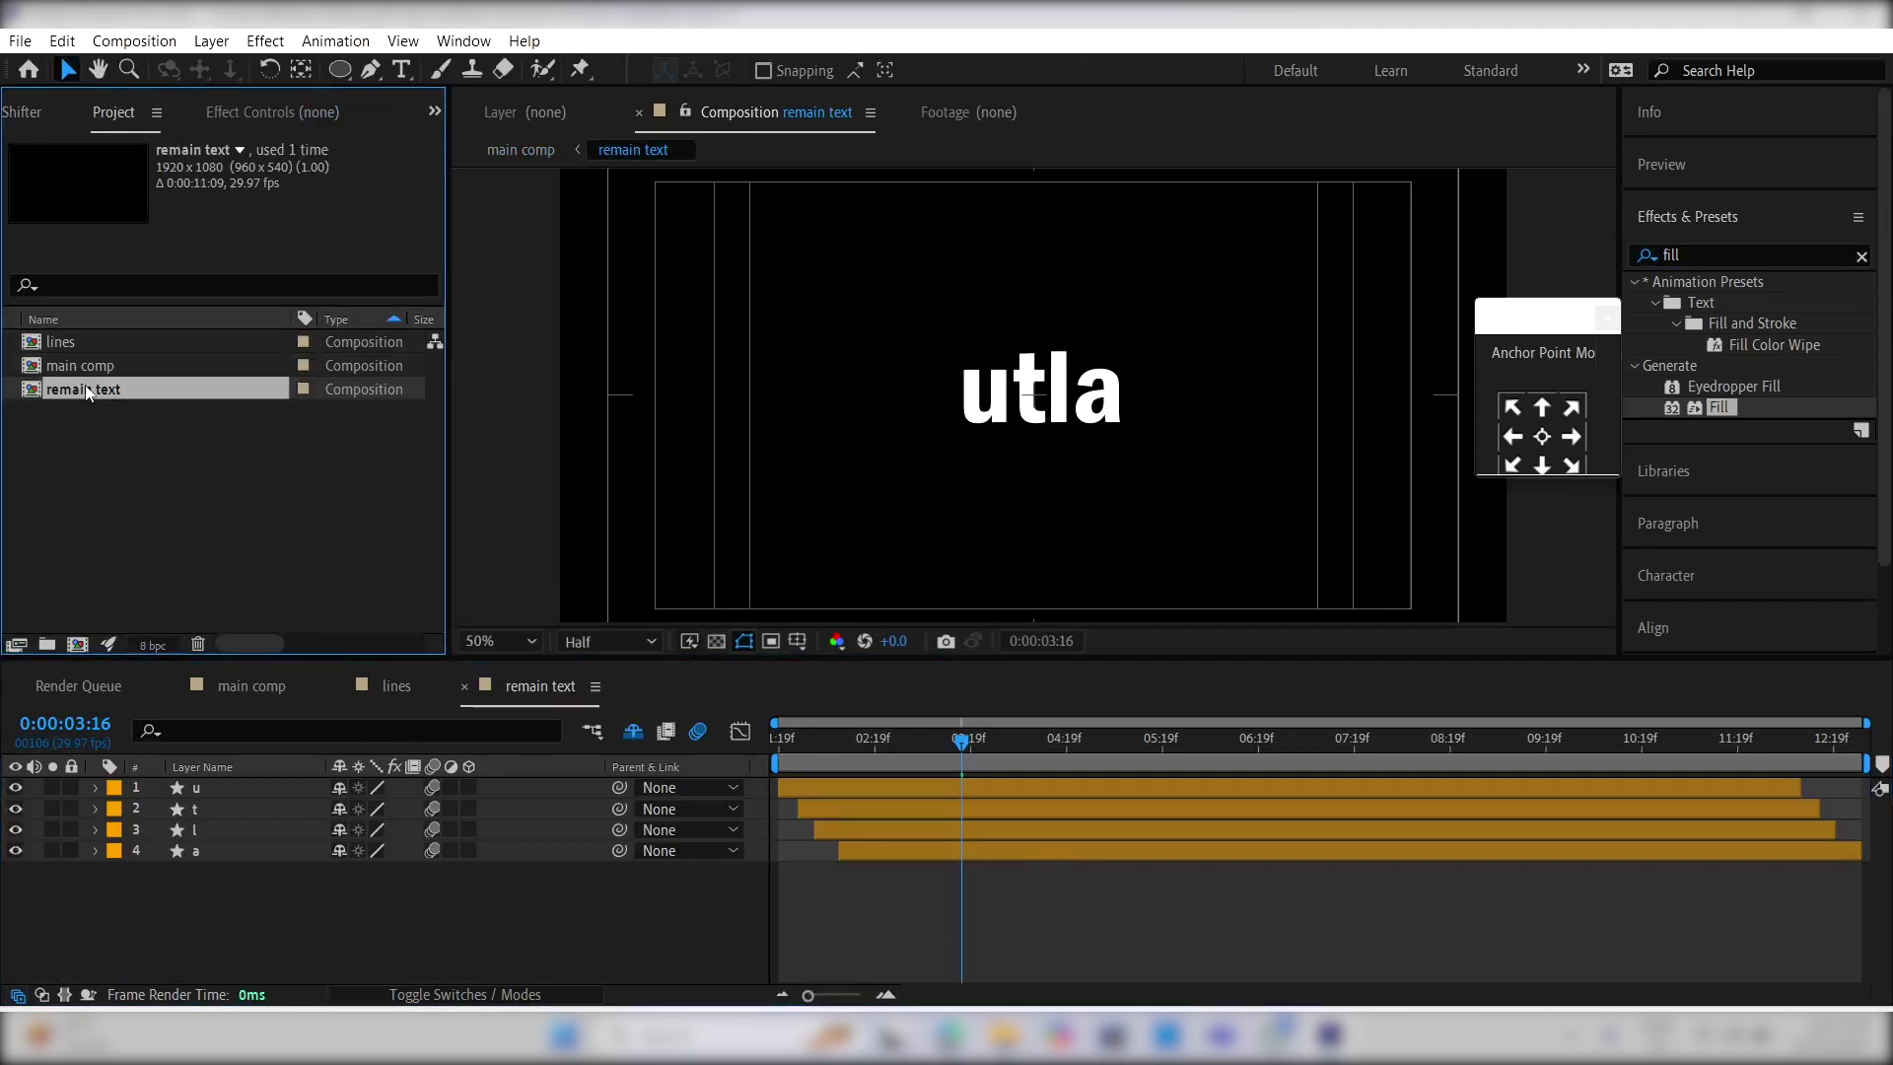
pyautogui.hotkey('ctrl', 'd')
pyautogui.click(258, 809)
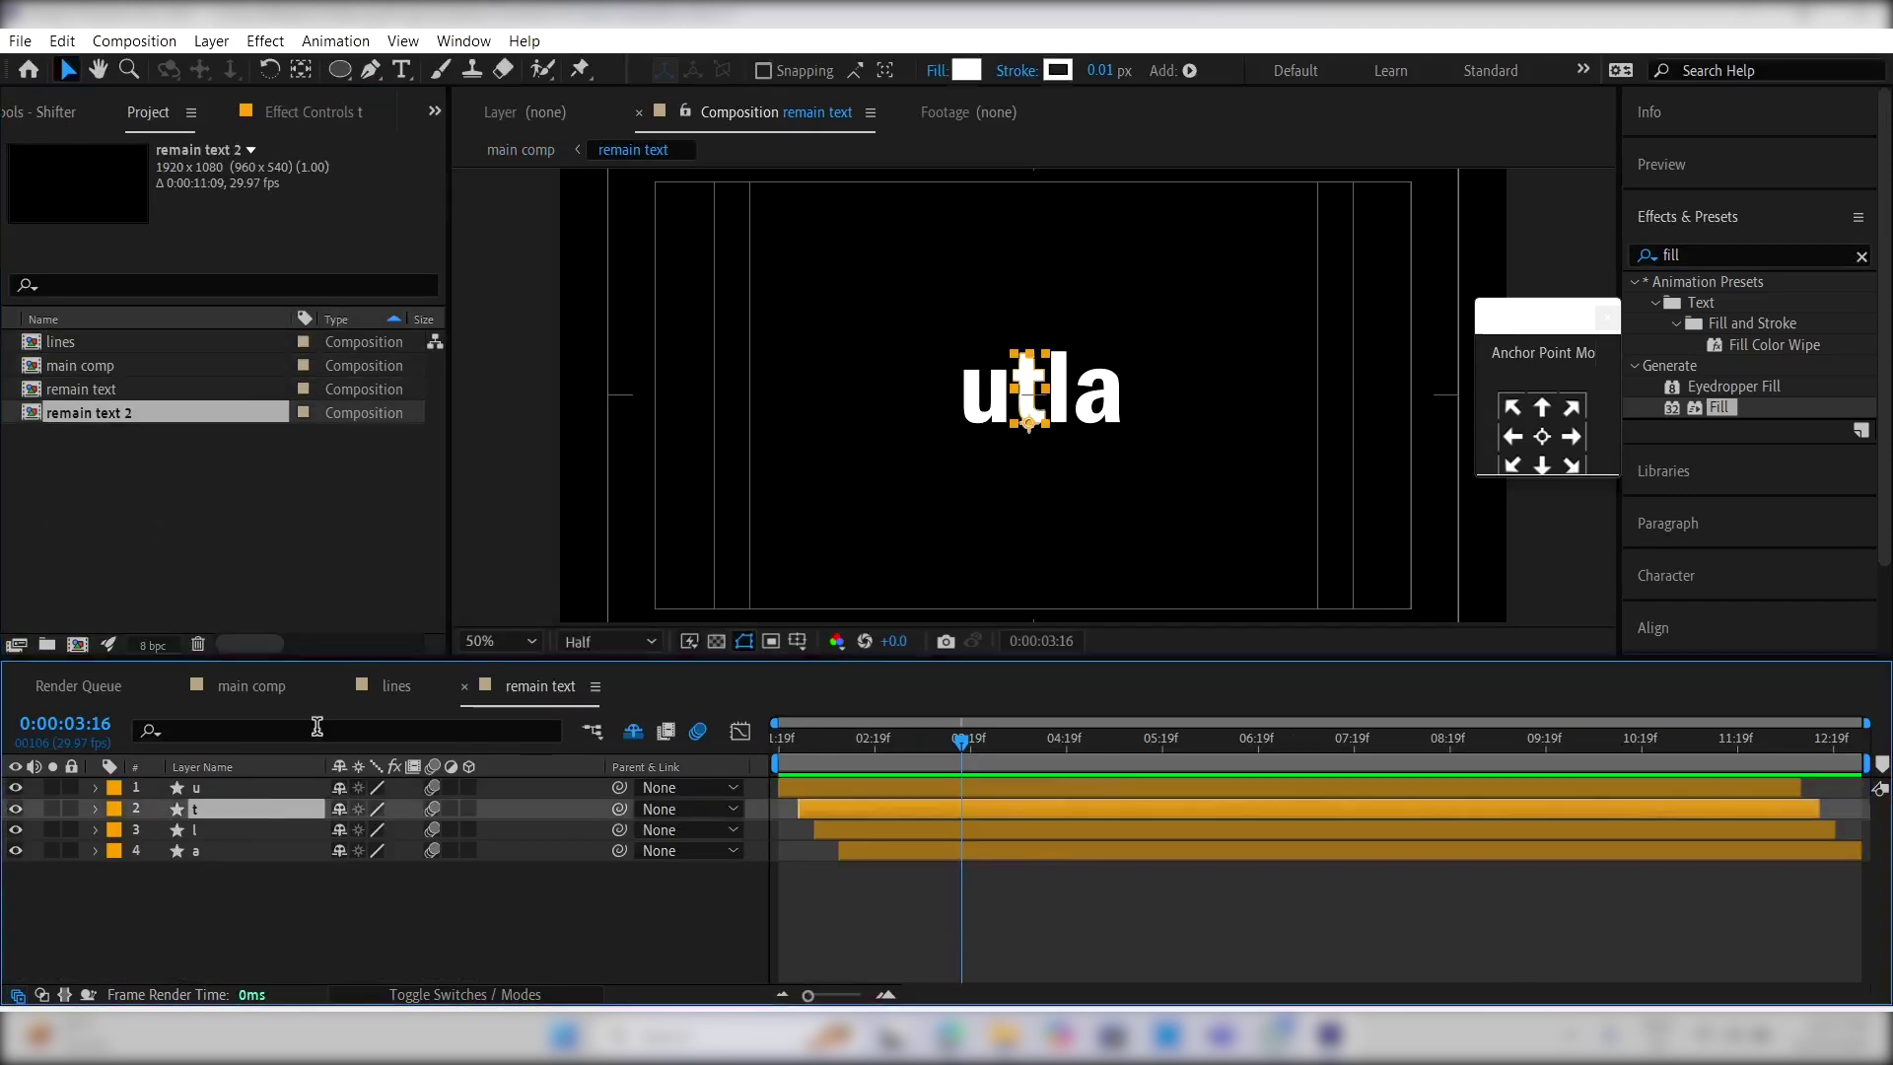
pyautogui.doubleClick(143, 414)
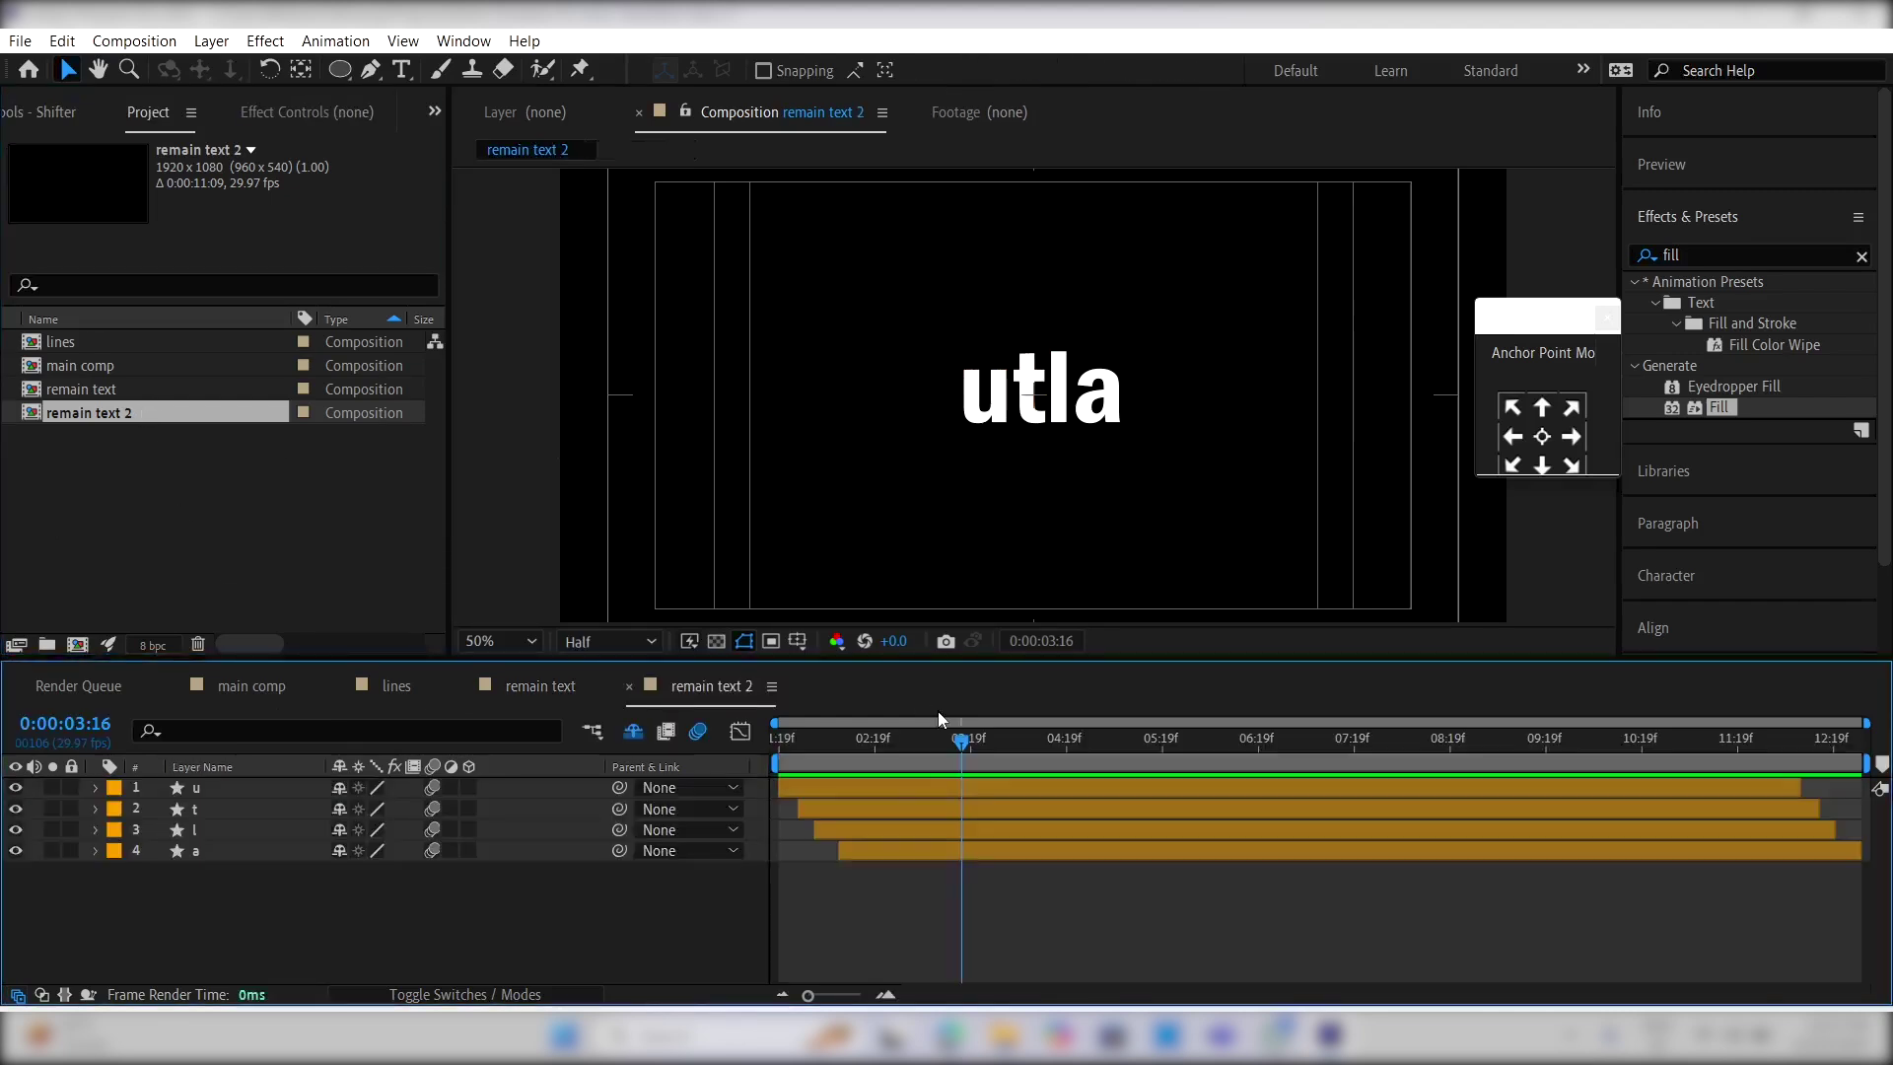
# Step: Give all four letter layers in remain text 2 a blue 4 px outline with no shape fill
pyautogui.click(862, 786)
pyautogui.hotkey('ctrl', 'a')
pyautogui.click(934, 70)
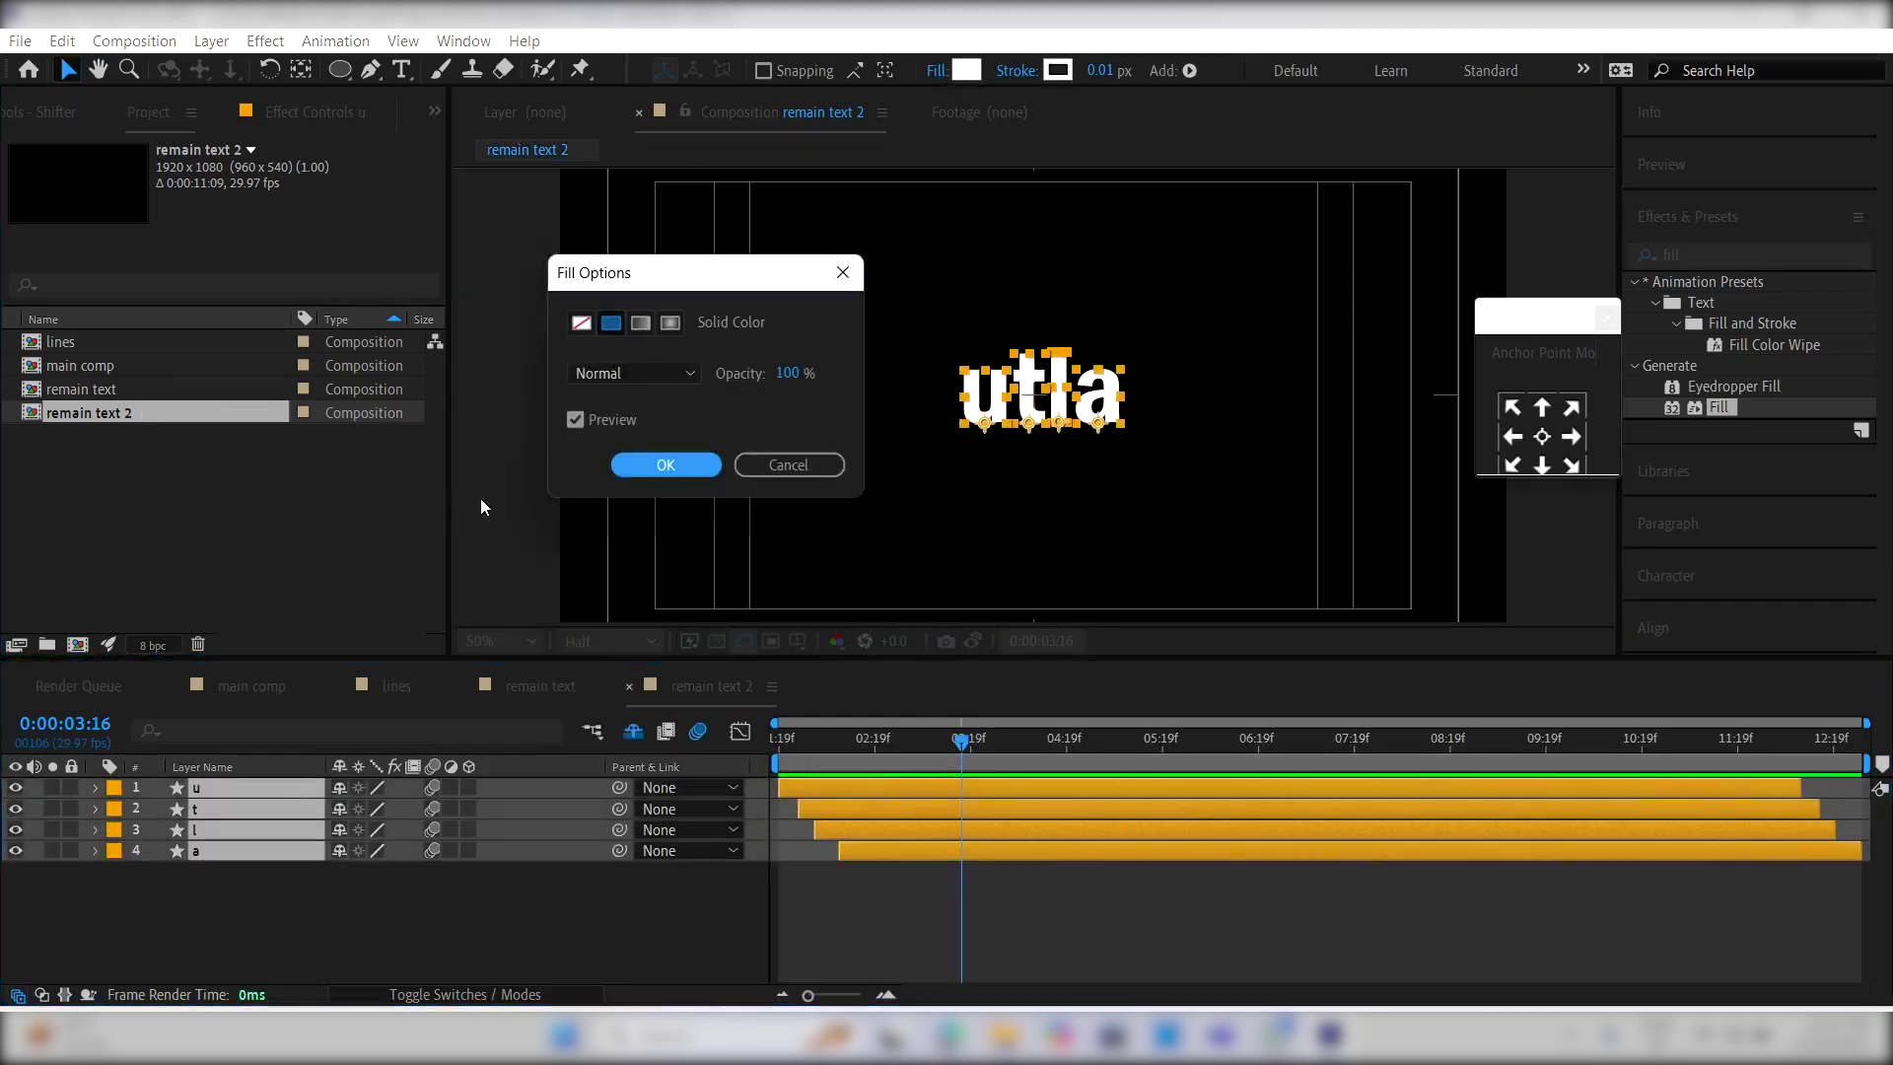
pyautogui.click(579, 329)
pyautogui.click(666, 464)
pyautogui.moveTo(1110, 71); pyautogui.dragTo(1124, 79)
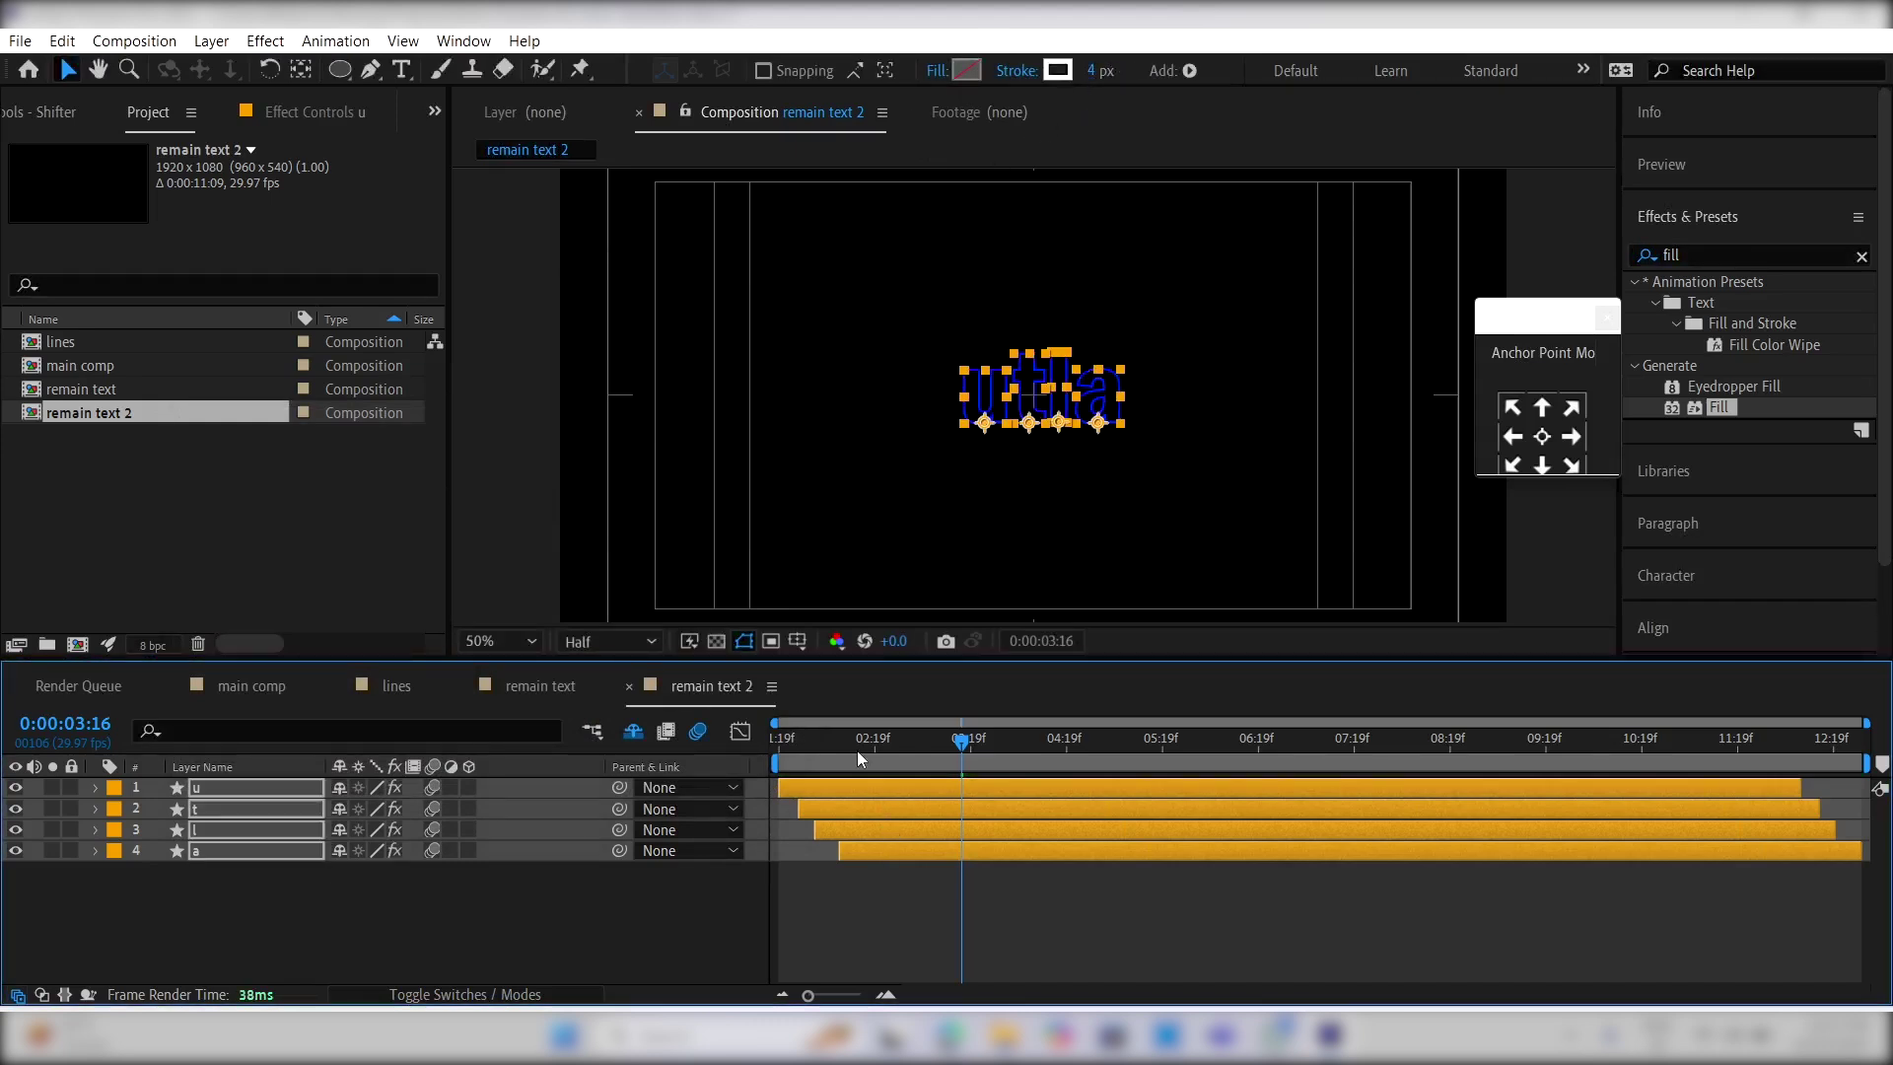
# Step: Place remain text 2 in main comp directly below remain text, starting one frame before it
pyautogui.click(810, 741)
pyautogui.click(263, 687)
pyautogui.click(1159, 751)
pyautogui.click(1166, 759)
pyautogui.moveTo(115, 422); pyautogui.dragTo(1149, 935)
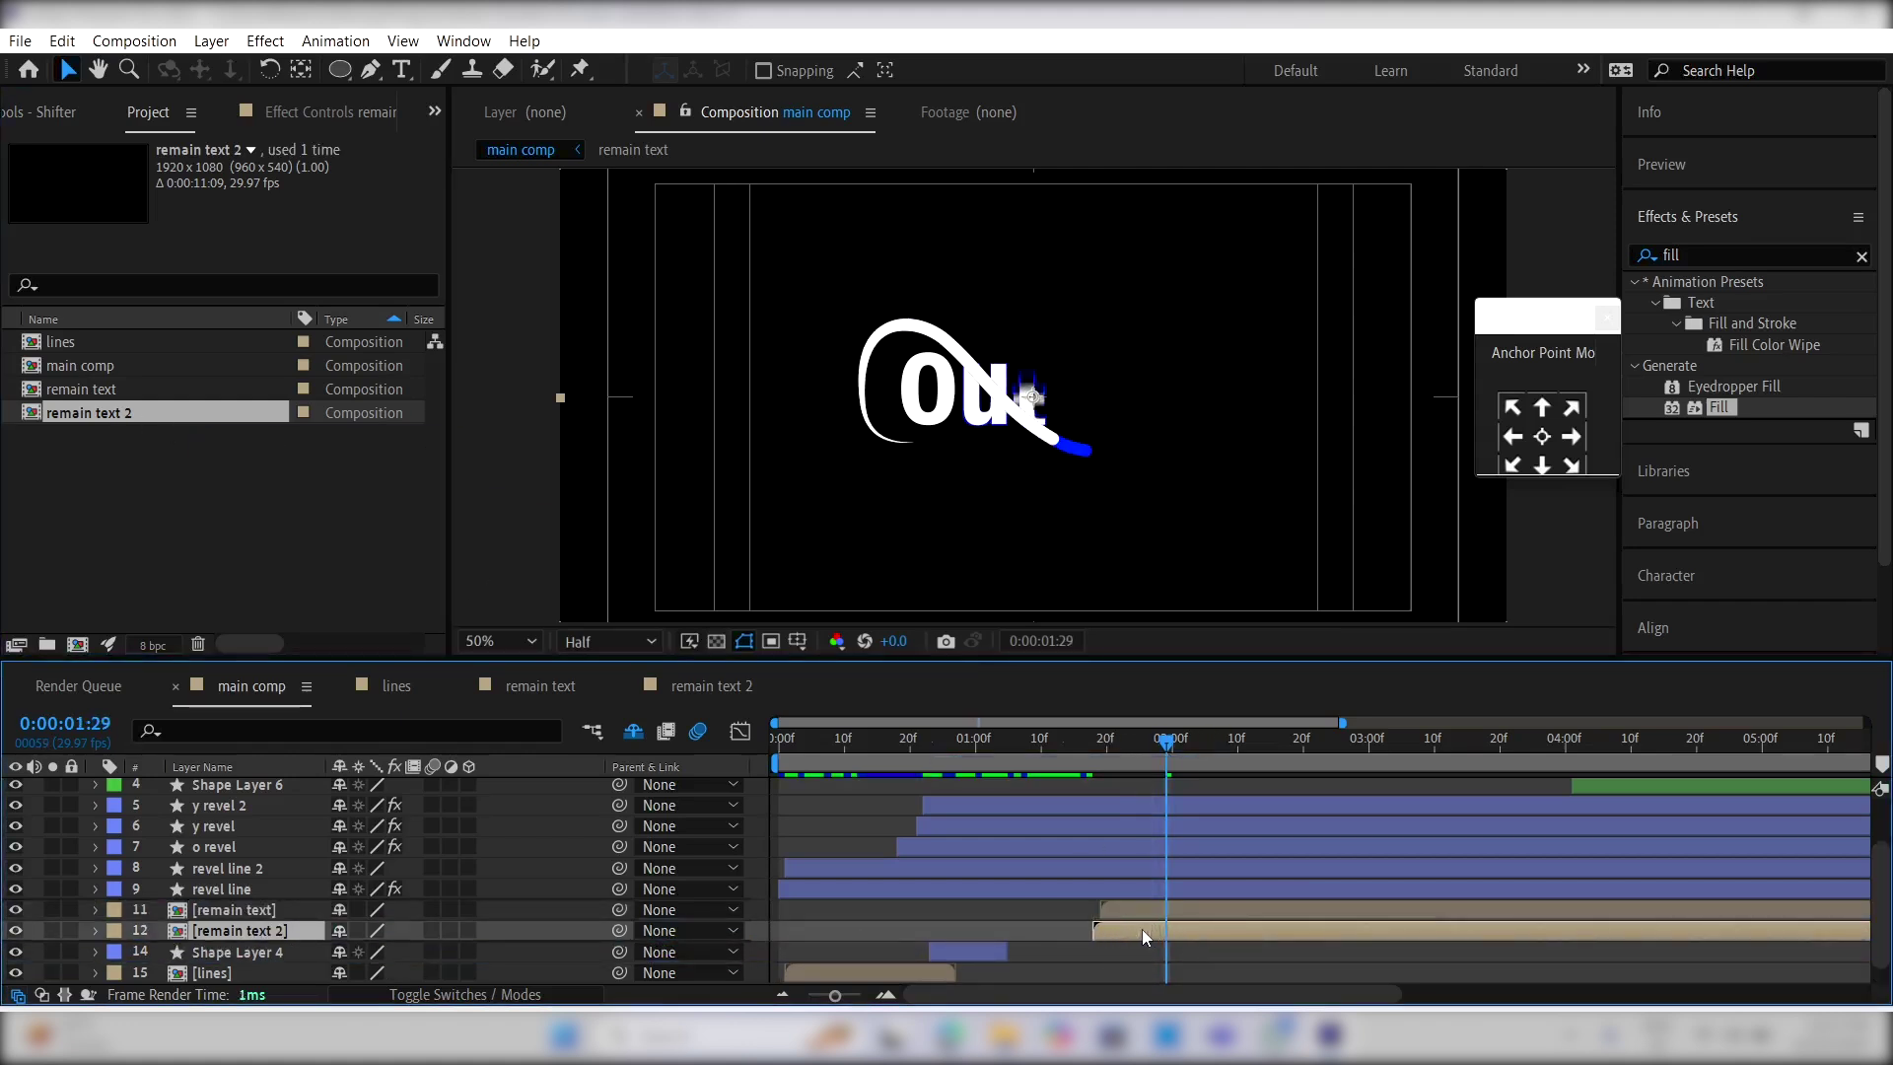
# Step: Shift the remain text 2 layer one more frame earlier and trim its end to 0:00:02:27
pyautogui.moveTo(1080, 755); pyautogui.dragTo(1180, 763)
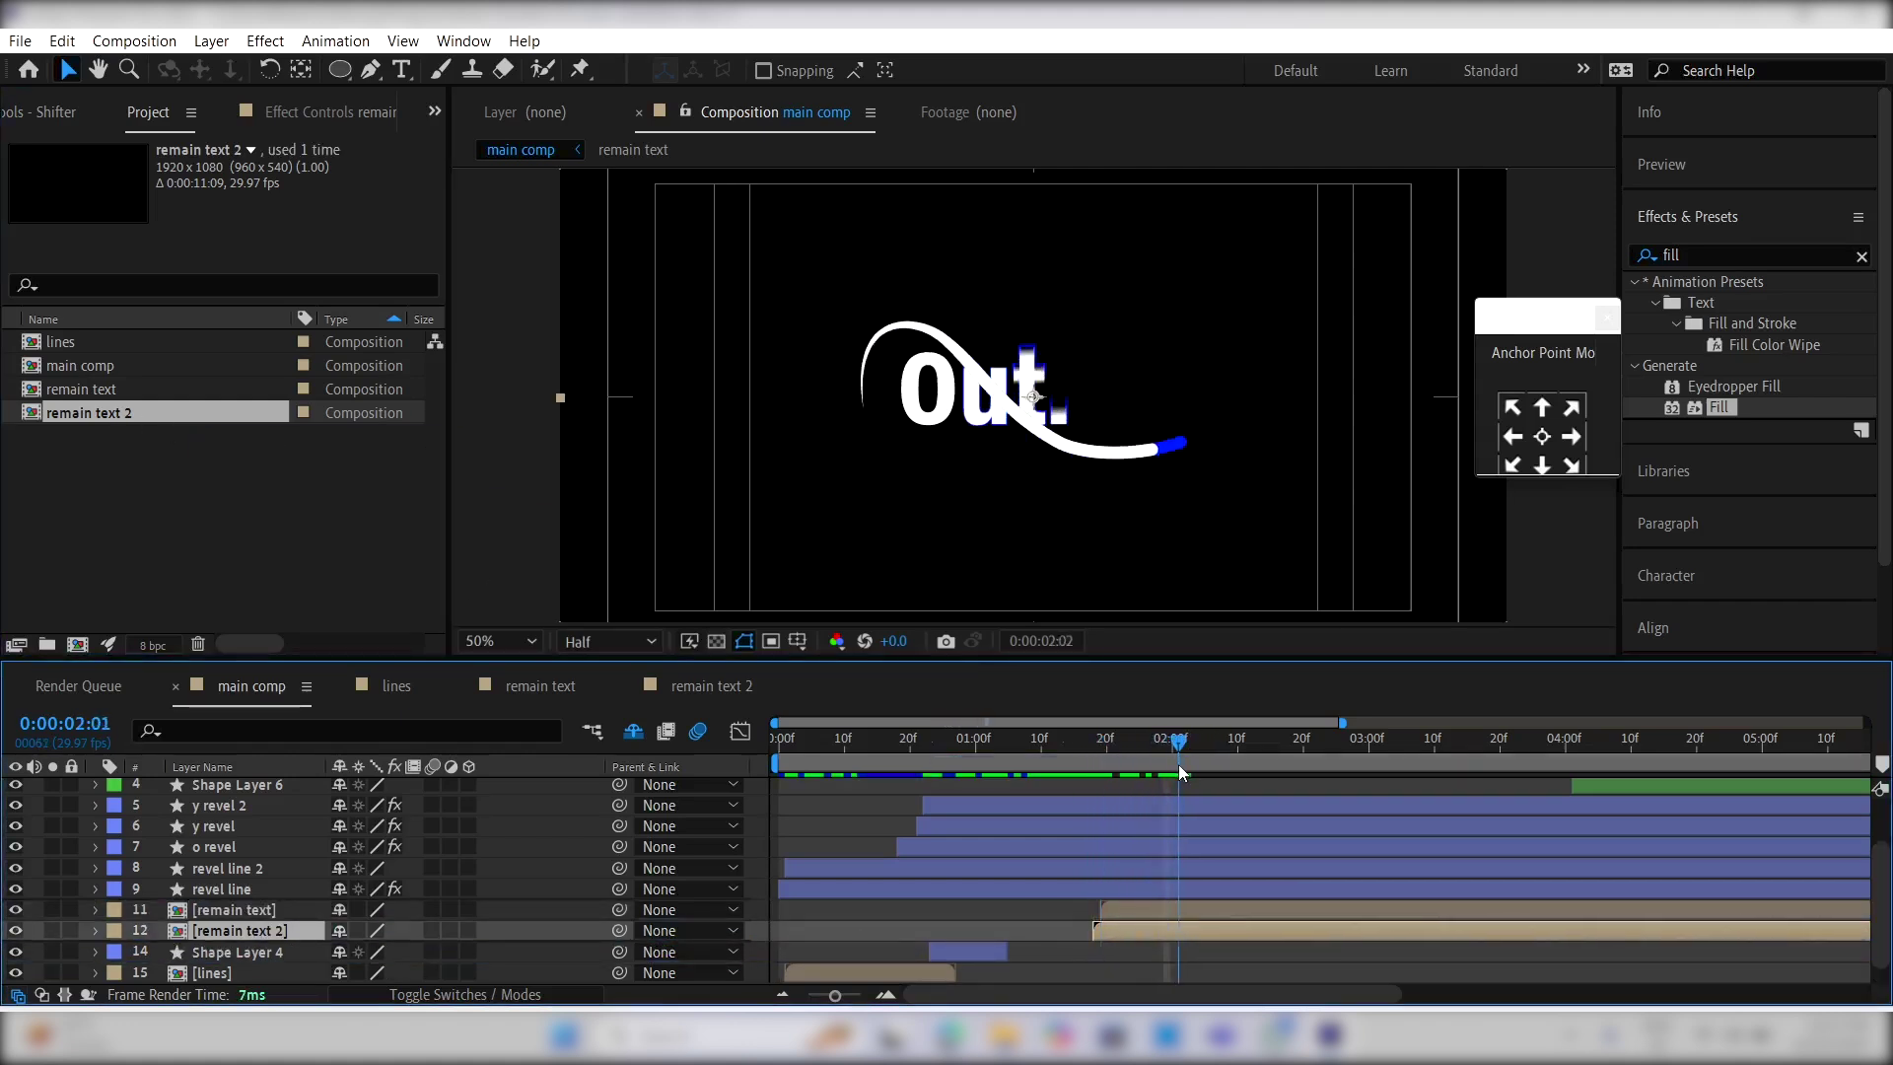
pyautogui.moveTo(1129, 929); pyautogui.dragTo(1123, 930)
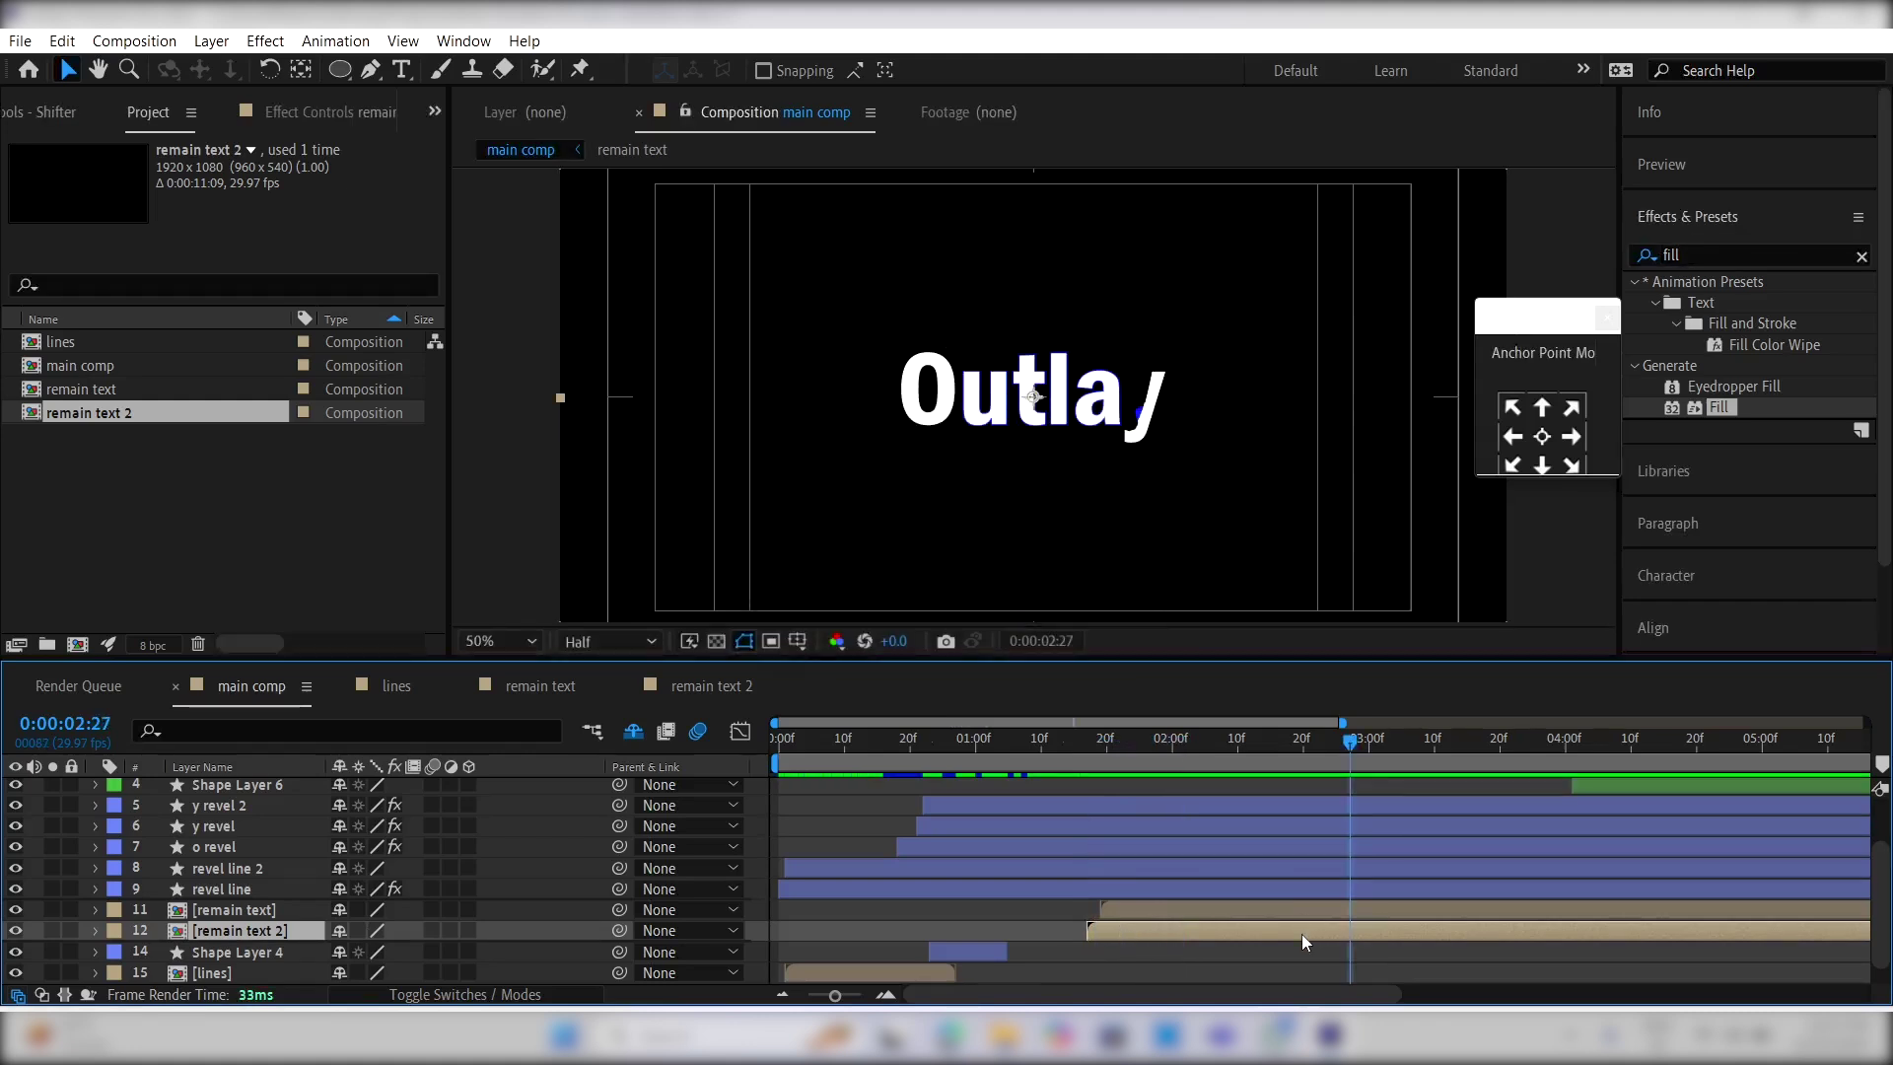
pyautogui.hotkey('alt', ']')
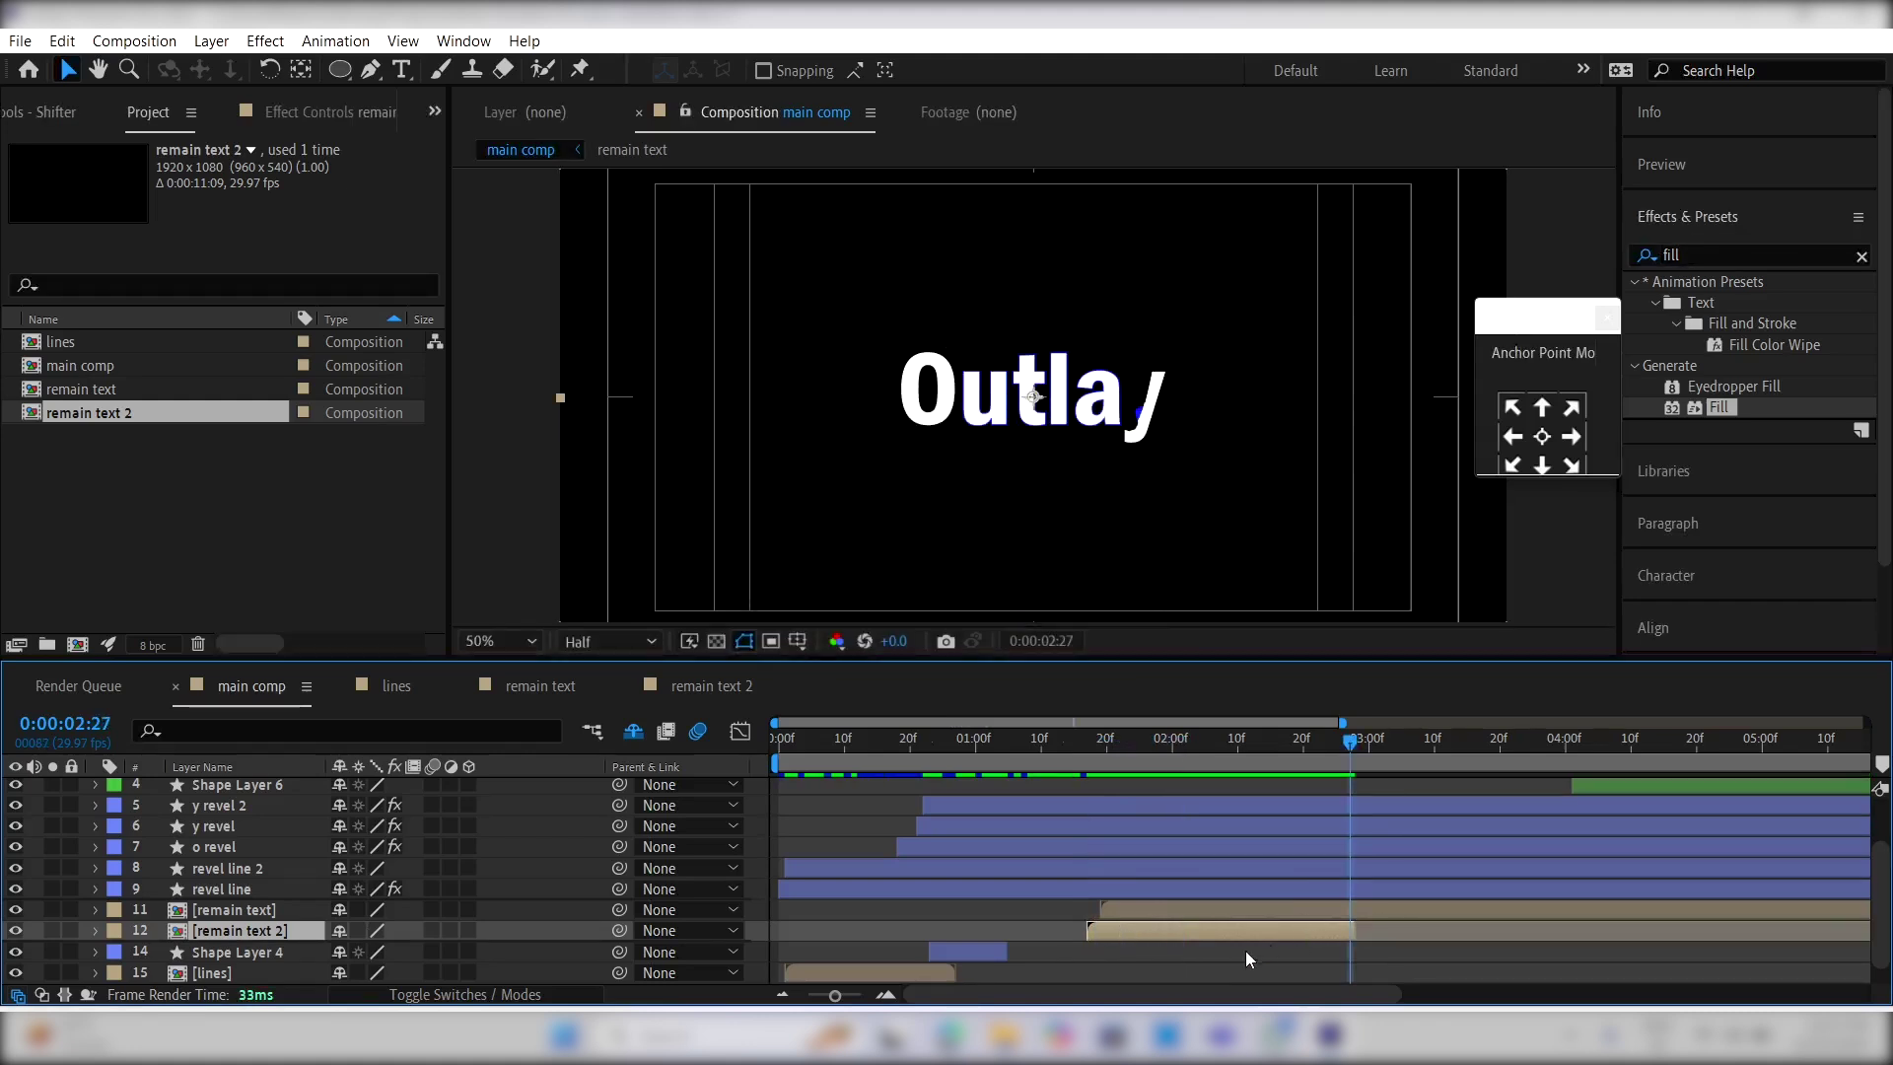
pyautogui.click(1245, 954)
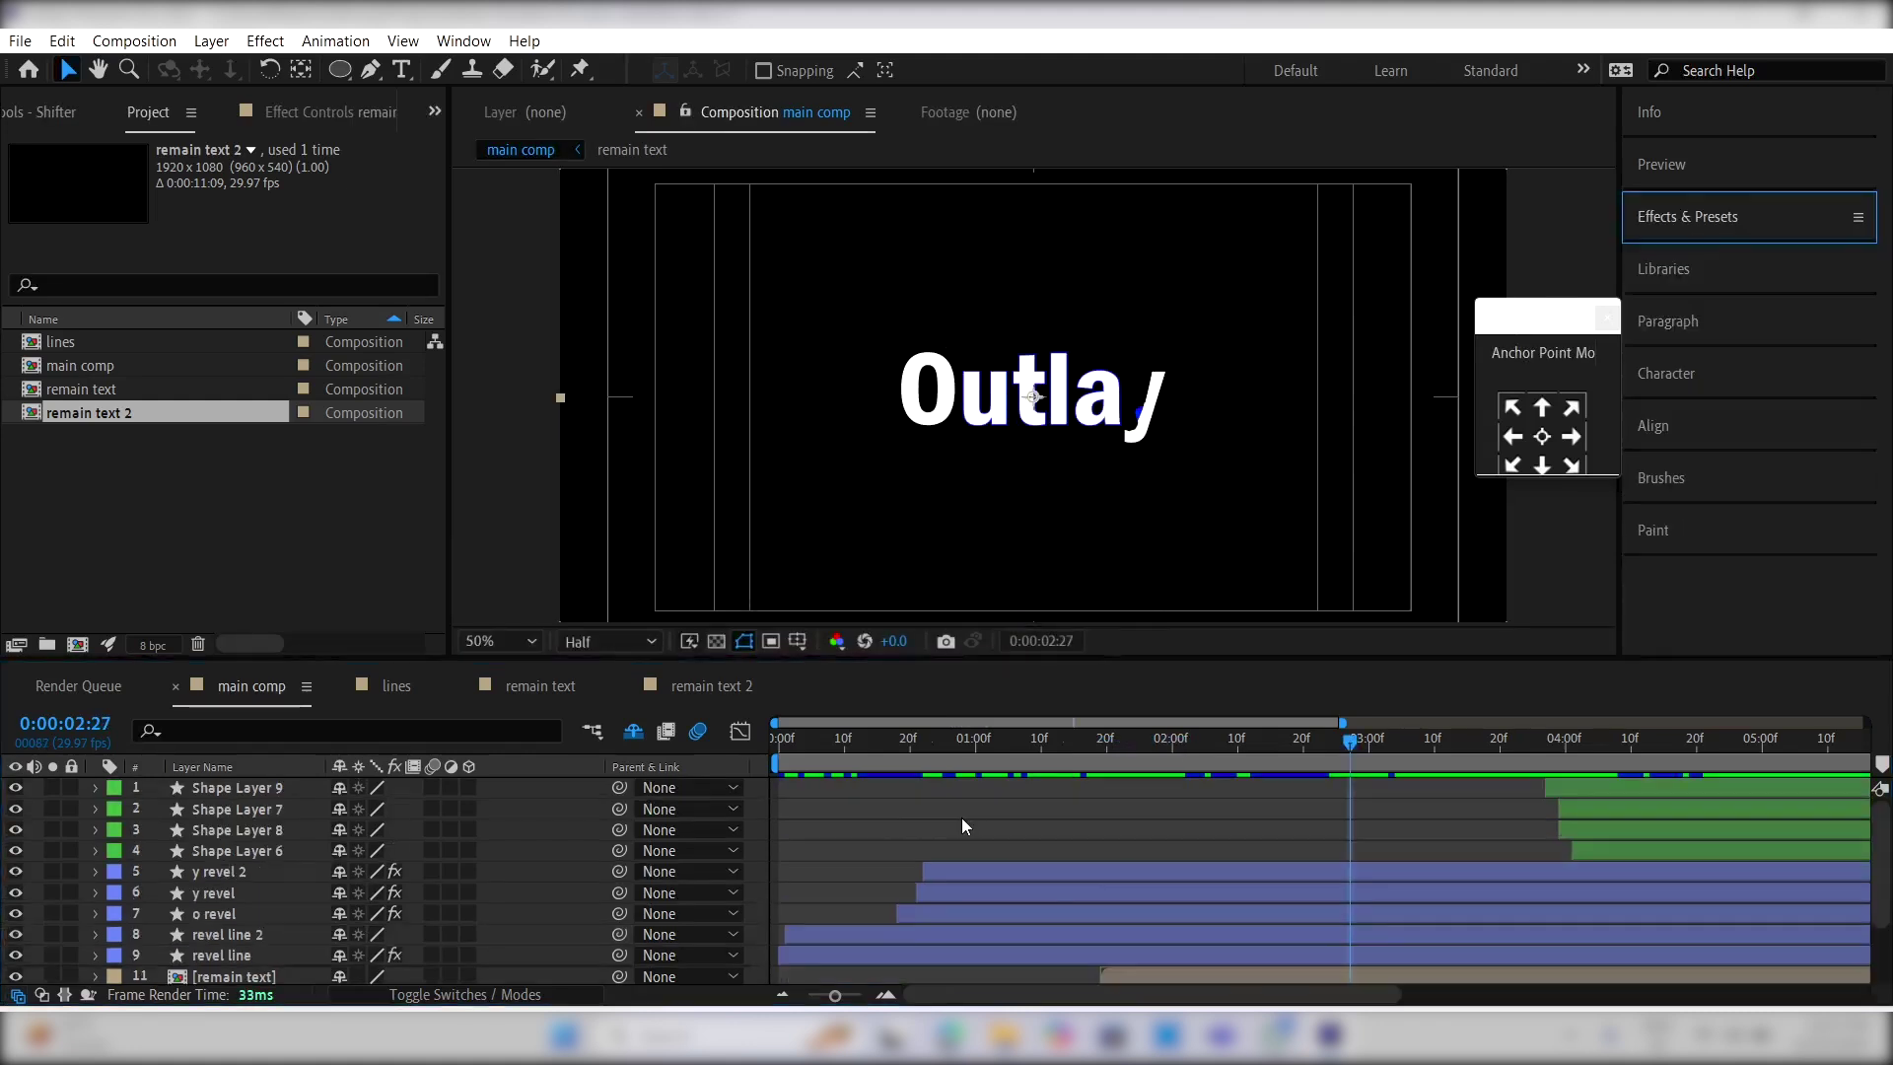
# Step: Add a new adjustment layer above all the layers in main comp
pyautogui.rightClick(547, 790)
pyautogui.moveTo(678, 498)
pyautogui.click(927, 693)
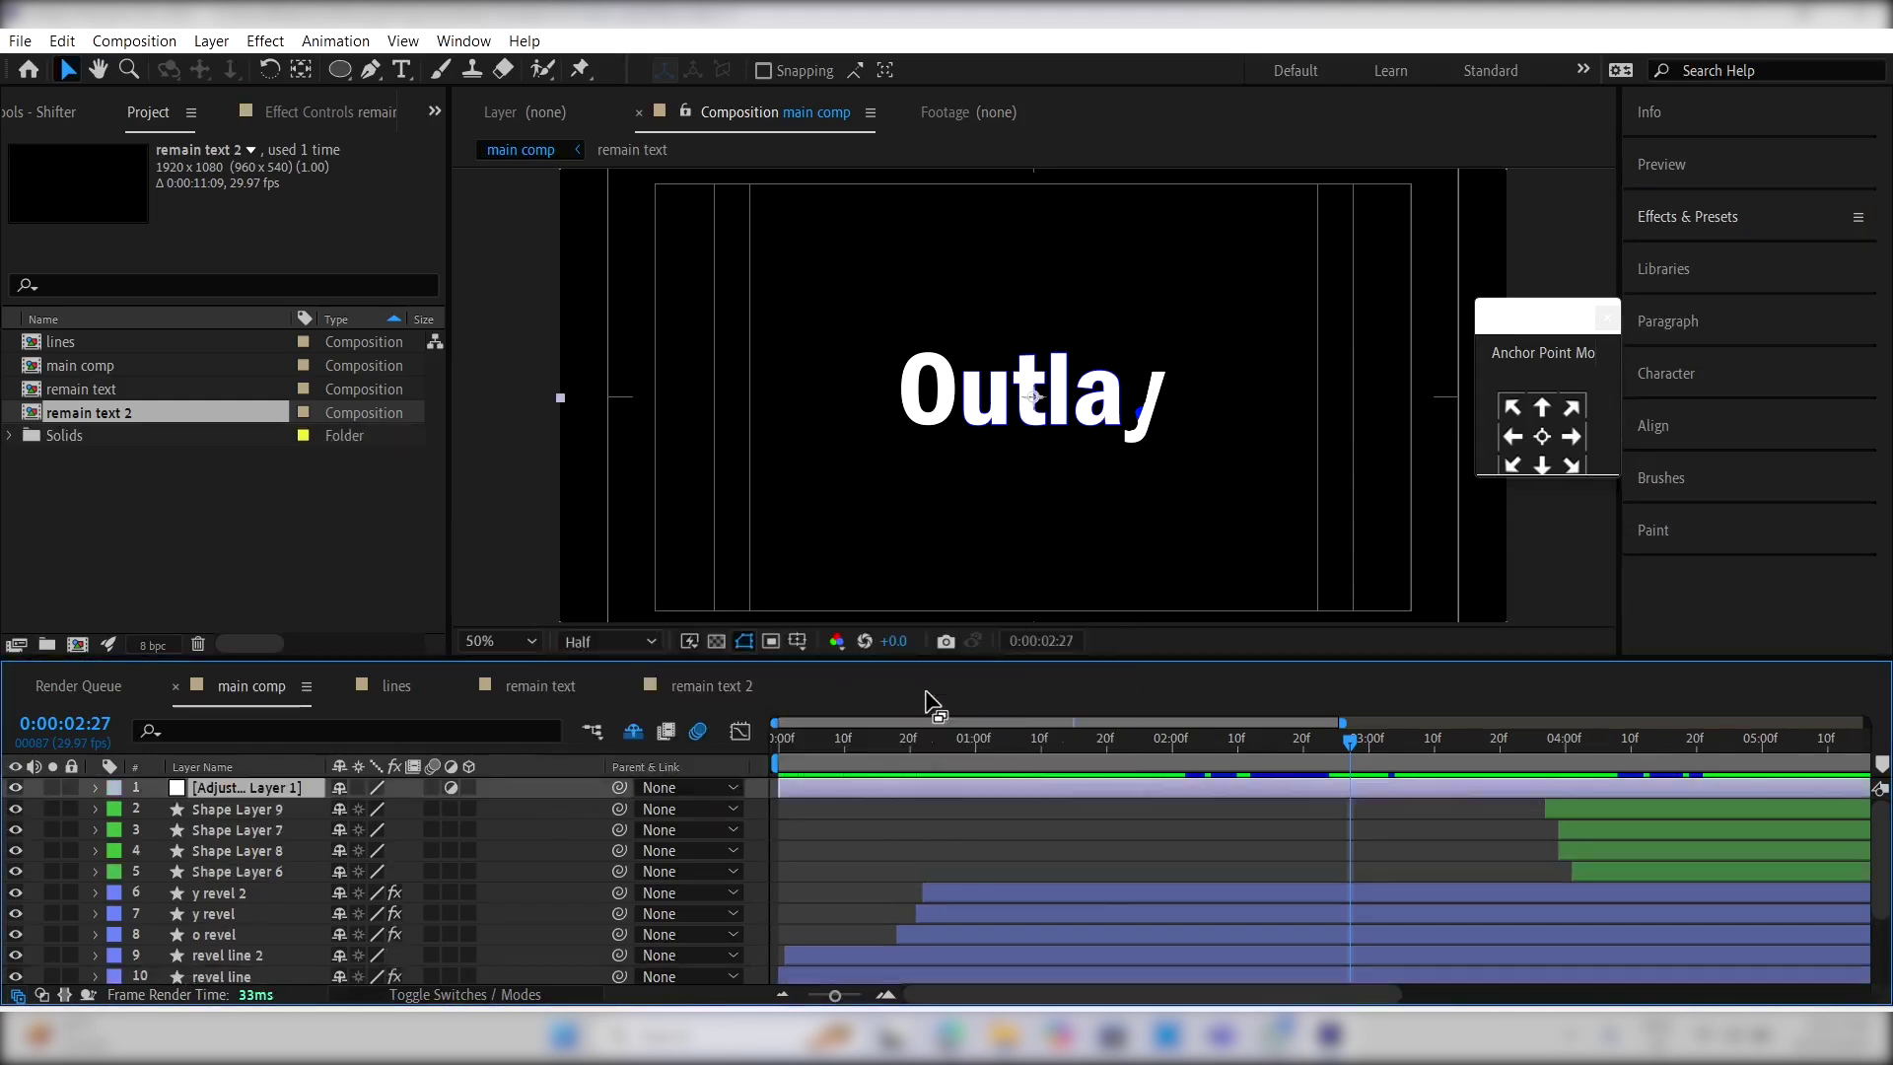
# Step: Apply the Deep Glow effect to the adjustment layer and preview the animation from the start
pyautogui.click(1700, 227)
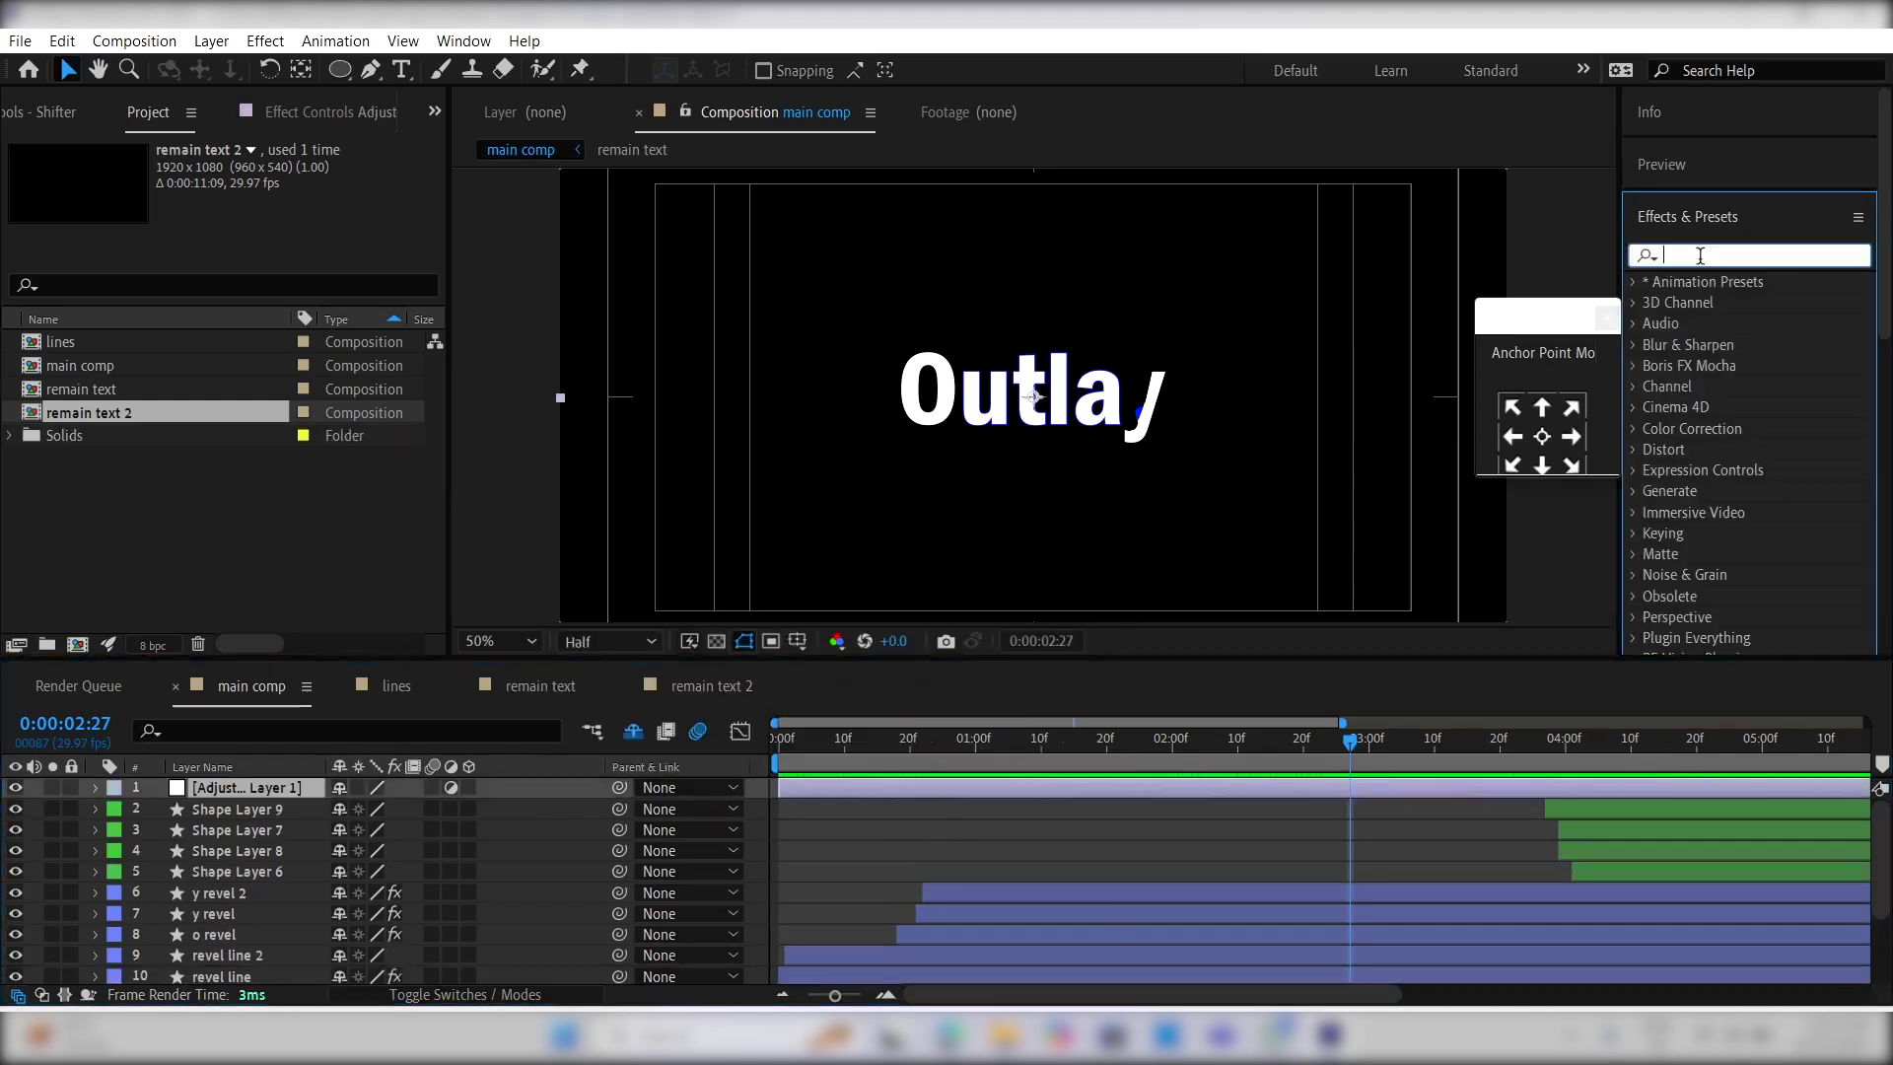
pyautogui.write('deep')
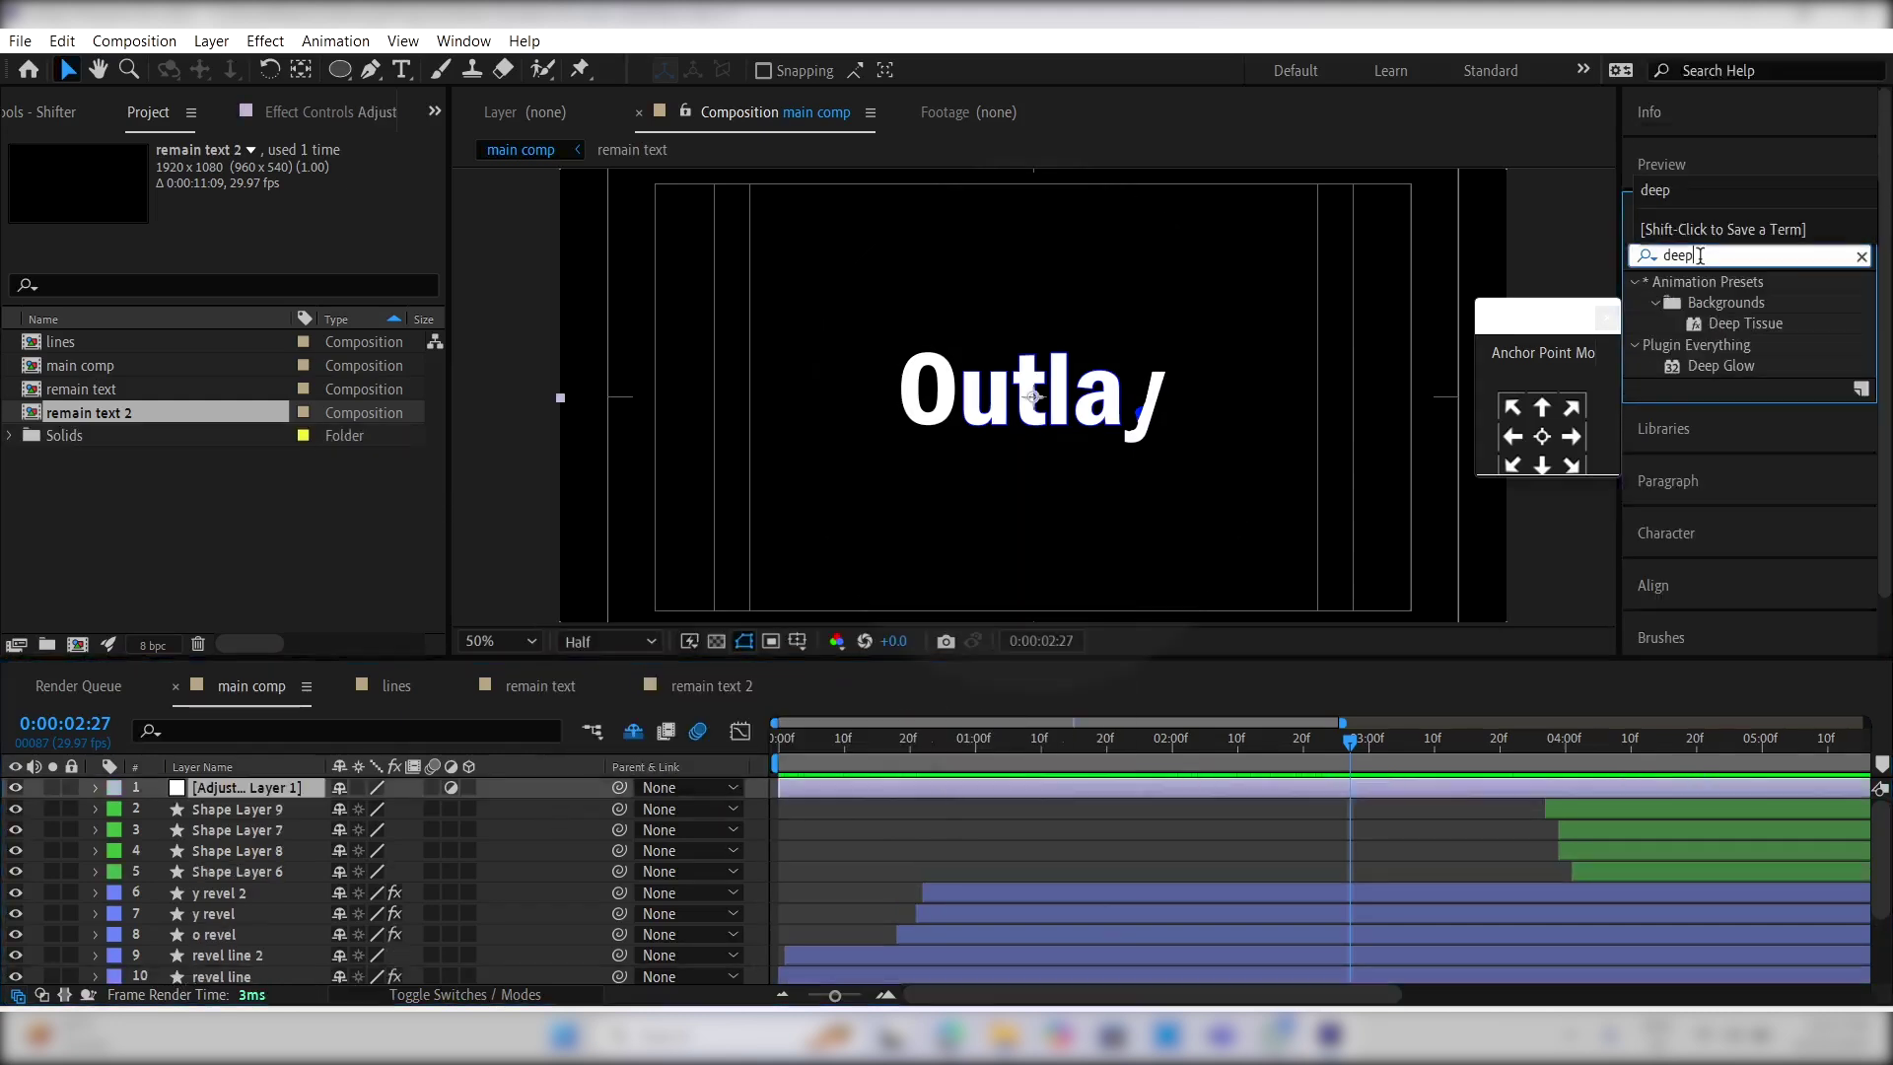
pyautogui.doubleClick(1713, 367)
pyautogui.moveTo(814, 731); pyautogui.dragTo(692, 741)
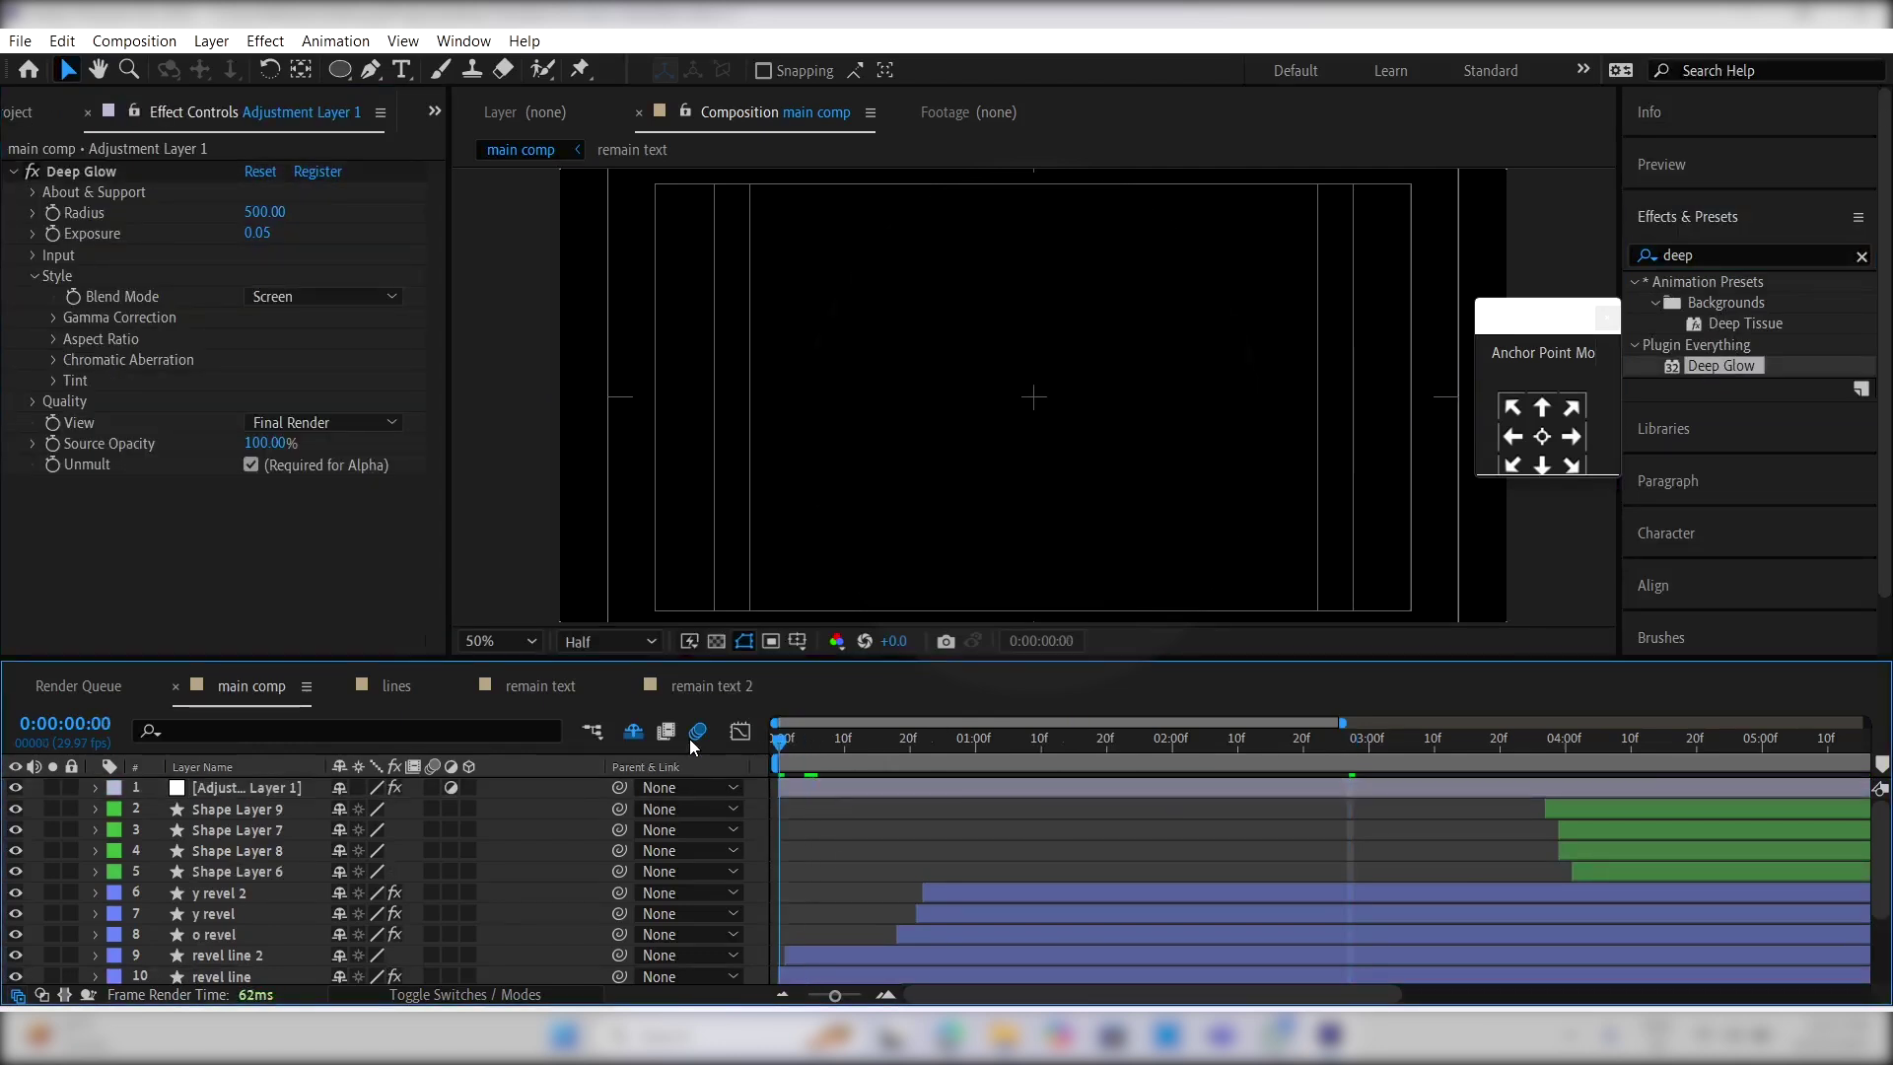
pyautogui.press('space')
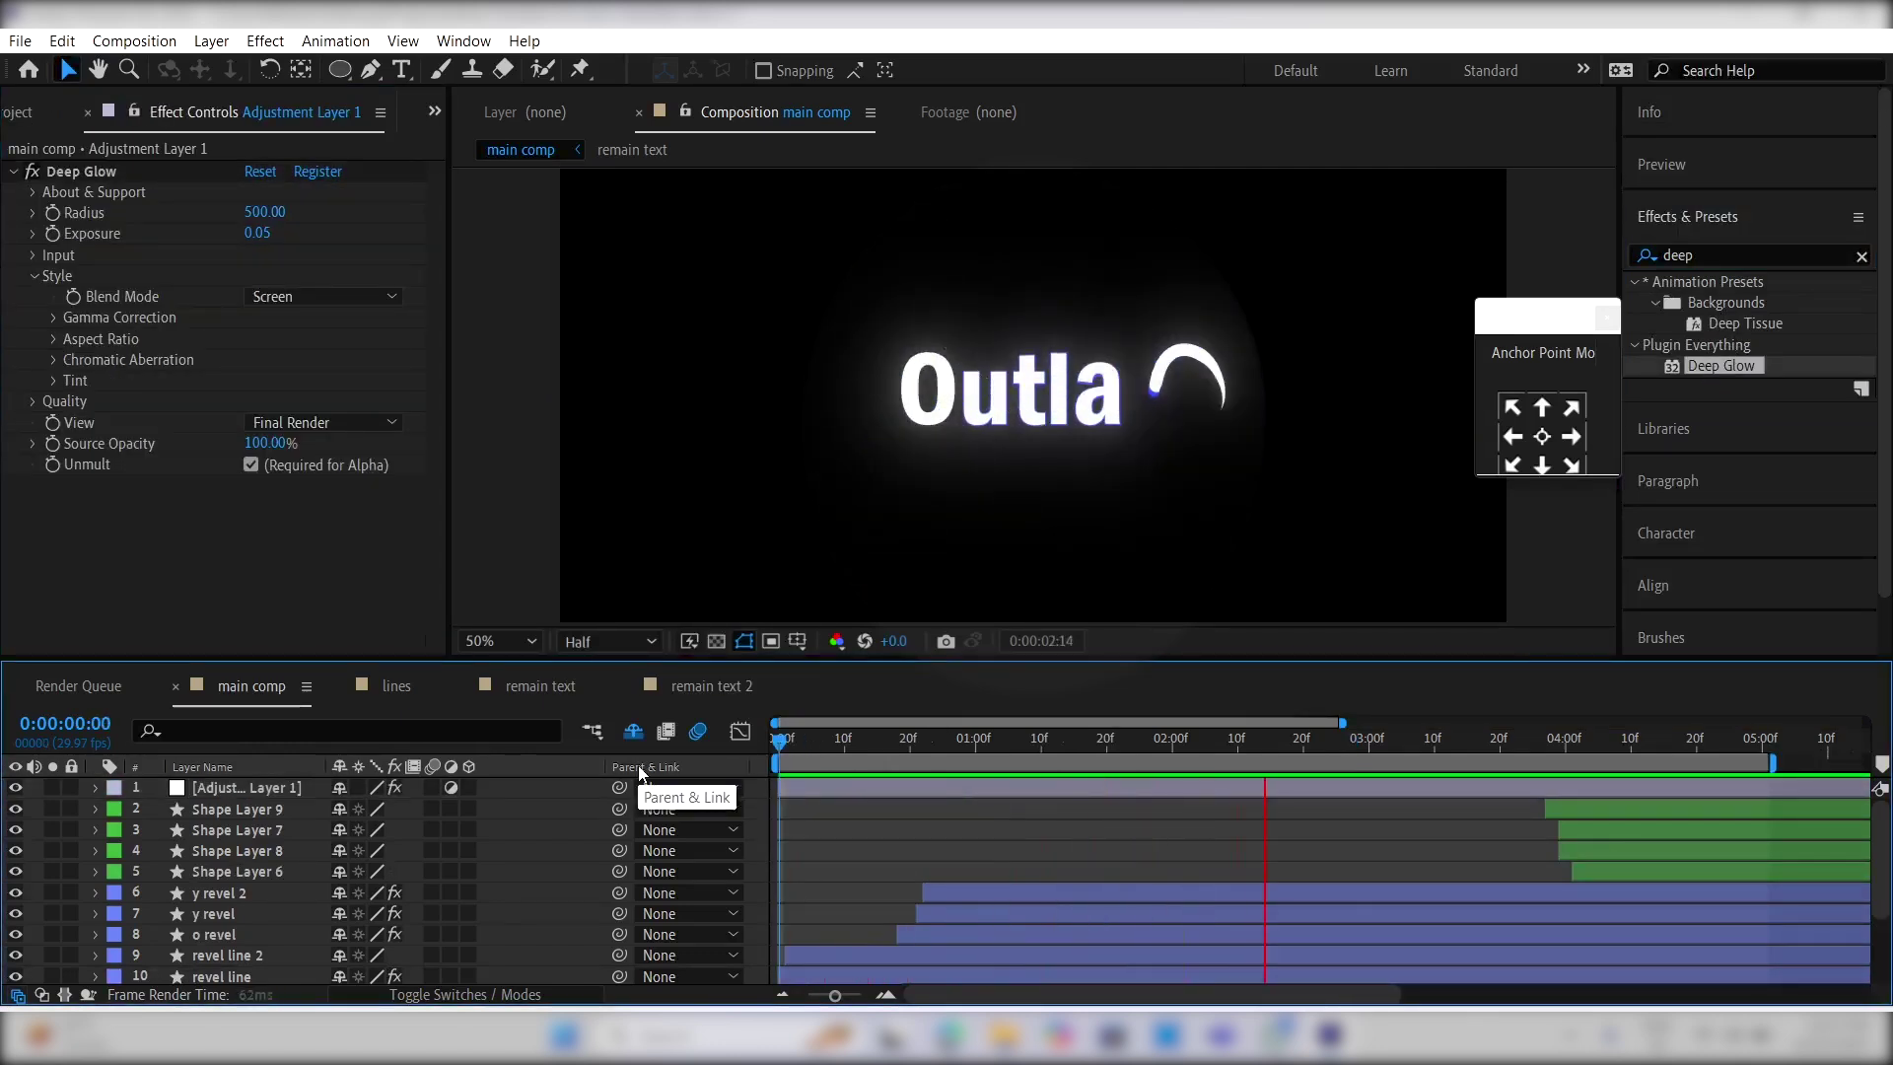